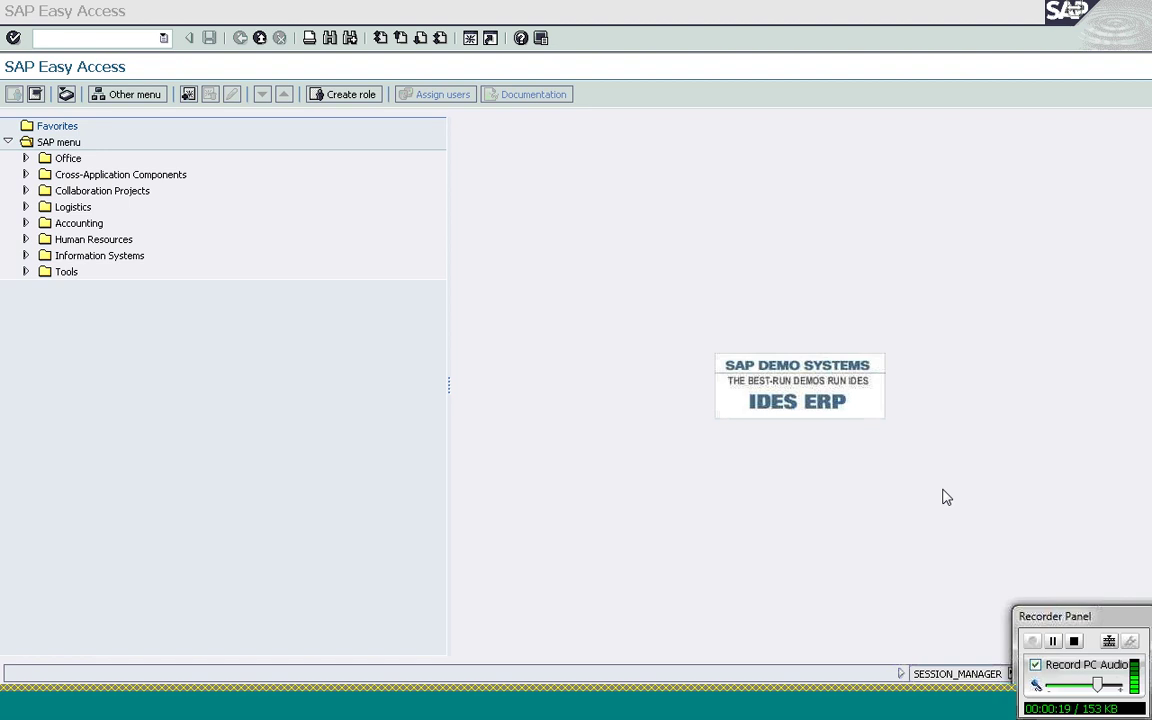
# - Run transaction SPRO and open the SAP Reference IMG
pyautogui.click(946, 497)
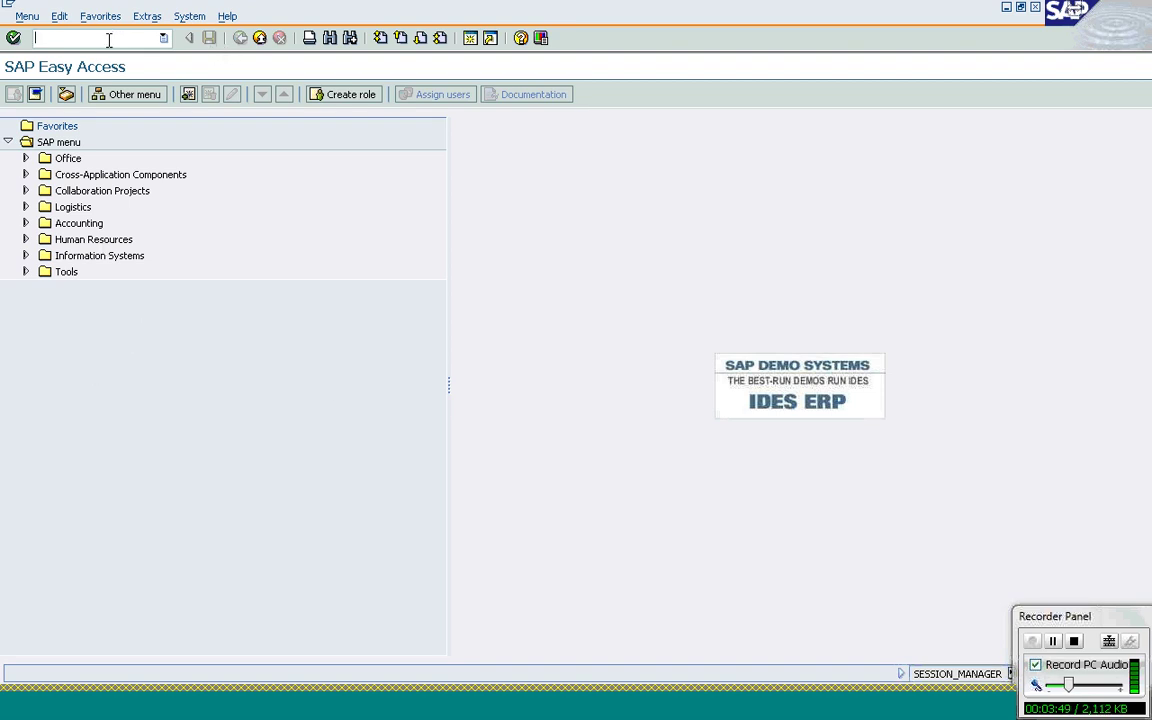
pyautogui.write('/nspro')
pyautogui.press('Return')
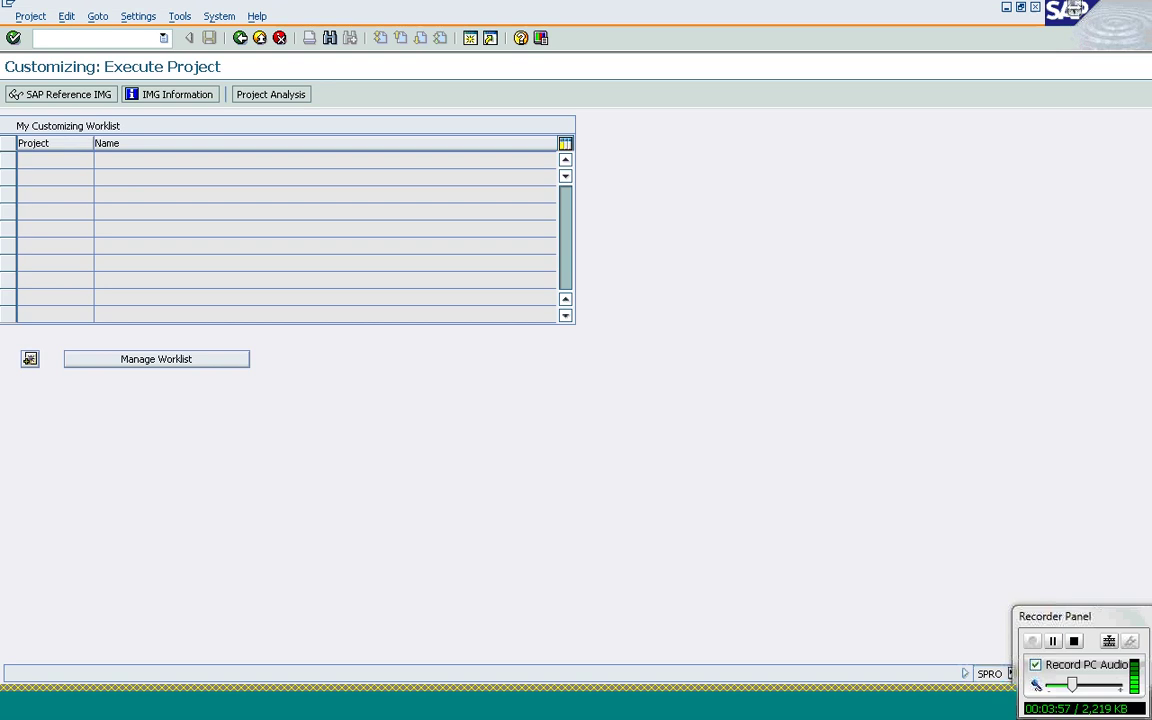
pyautogui.click(66, 94)
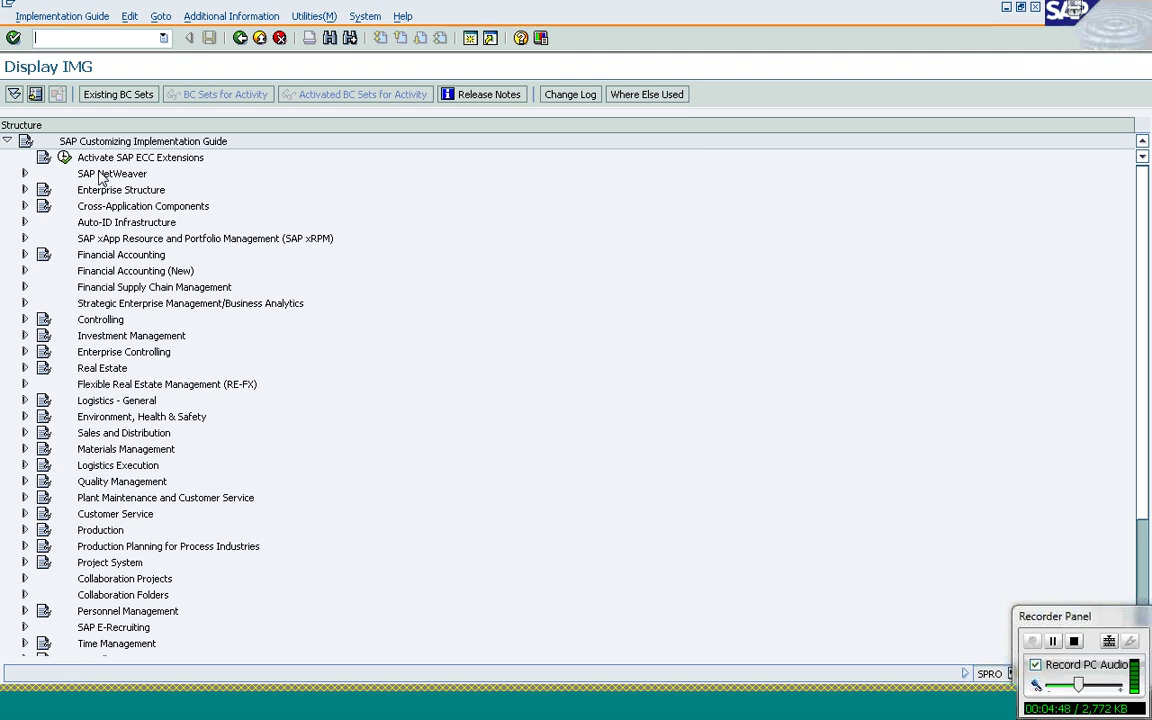
# - Open the Define Agreement Types activity for rebate agreements, under Sales and Distribution, Billing, Rebate Processing
pyautogui.click(25, 433)
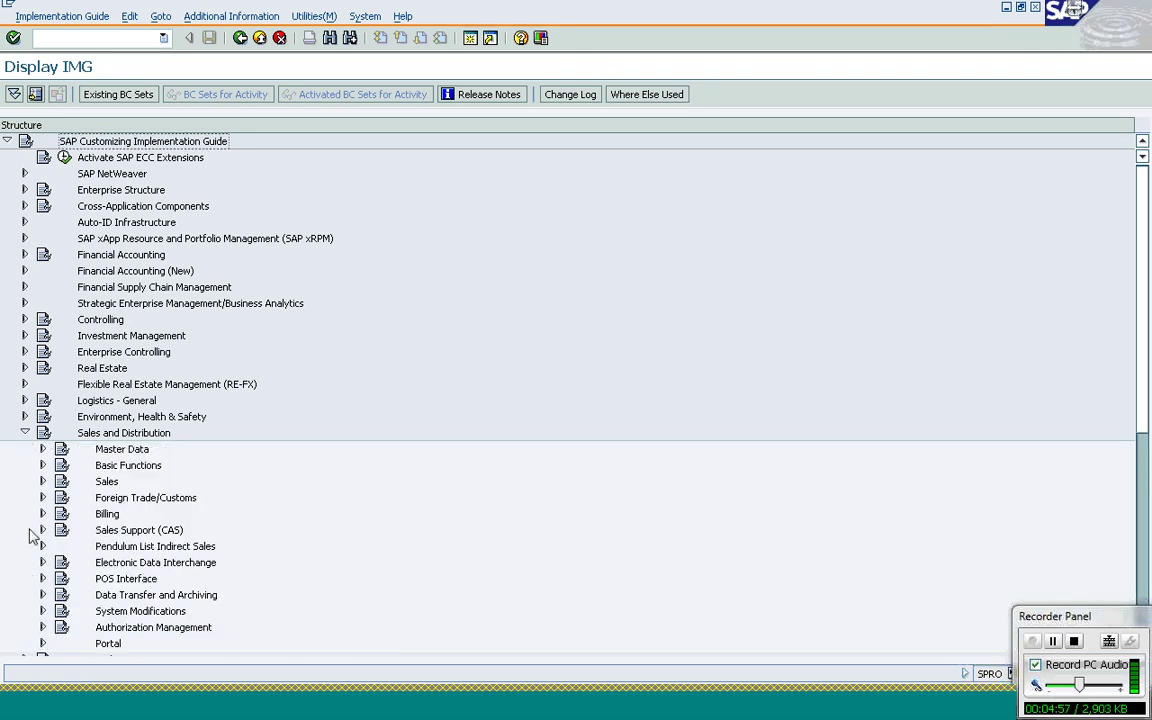
pyautogui.click(43, 515)
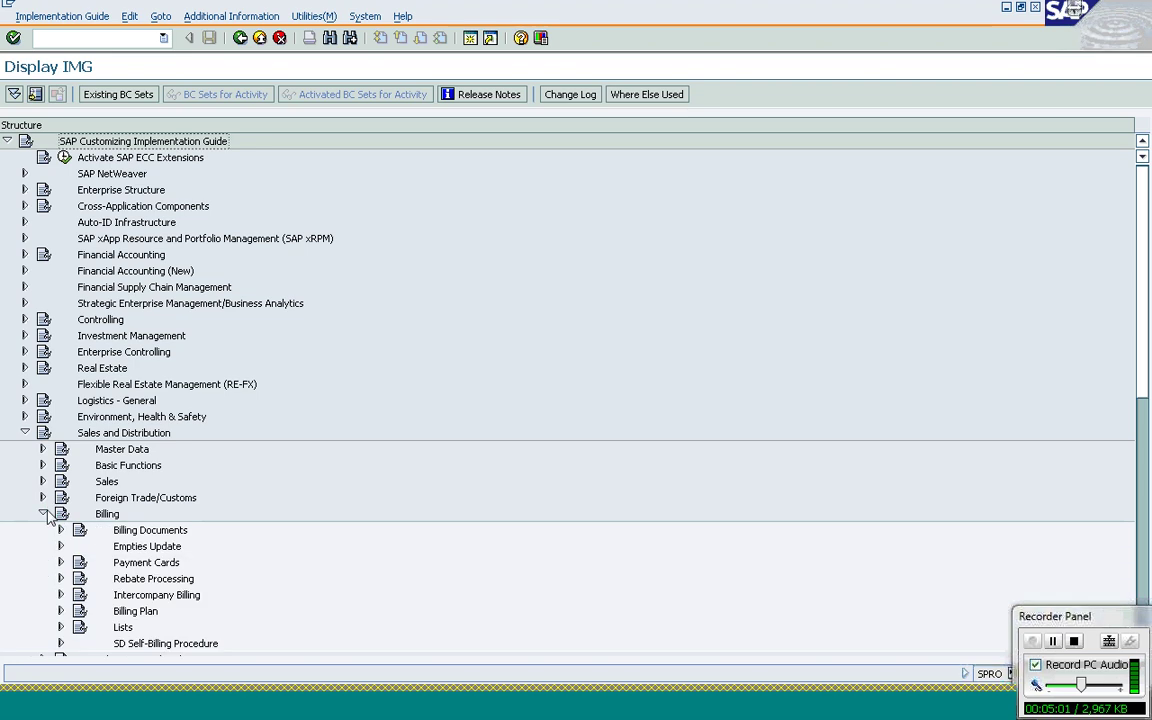
pyautogui.click(60, 579)
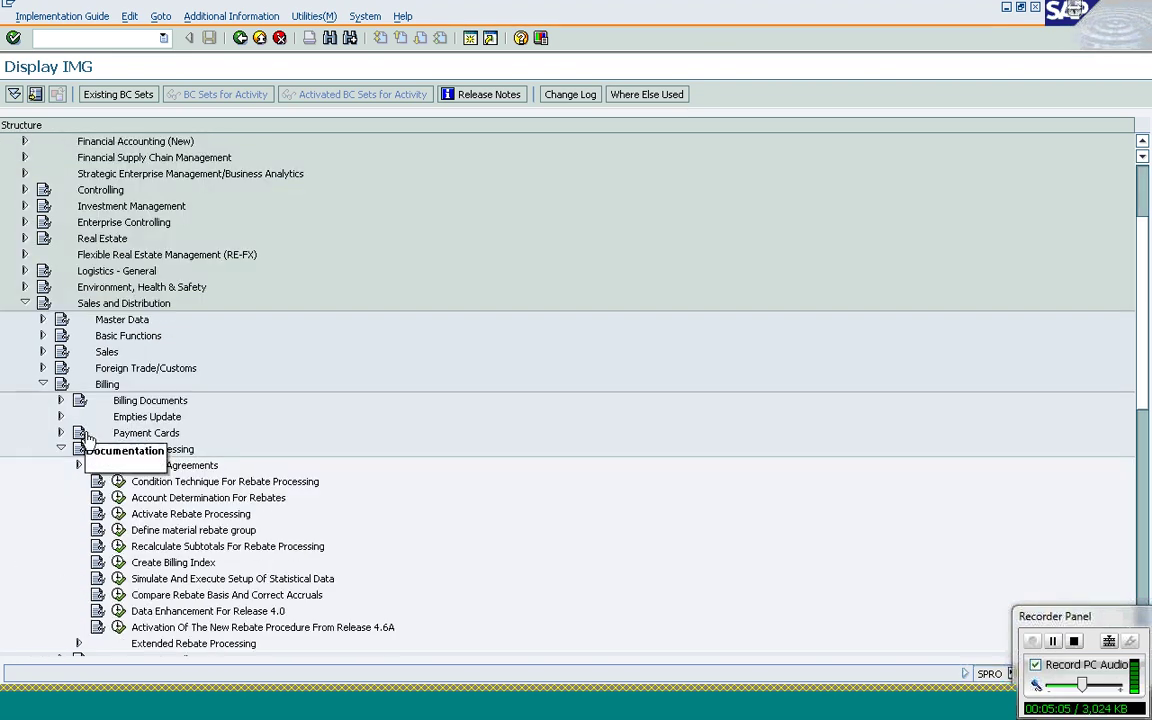
pyautogui.click(78, 466)
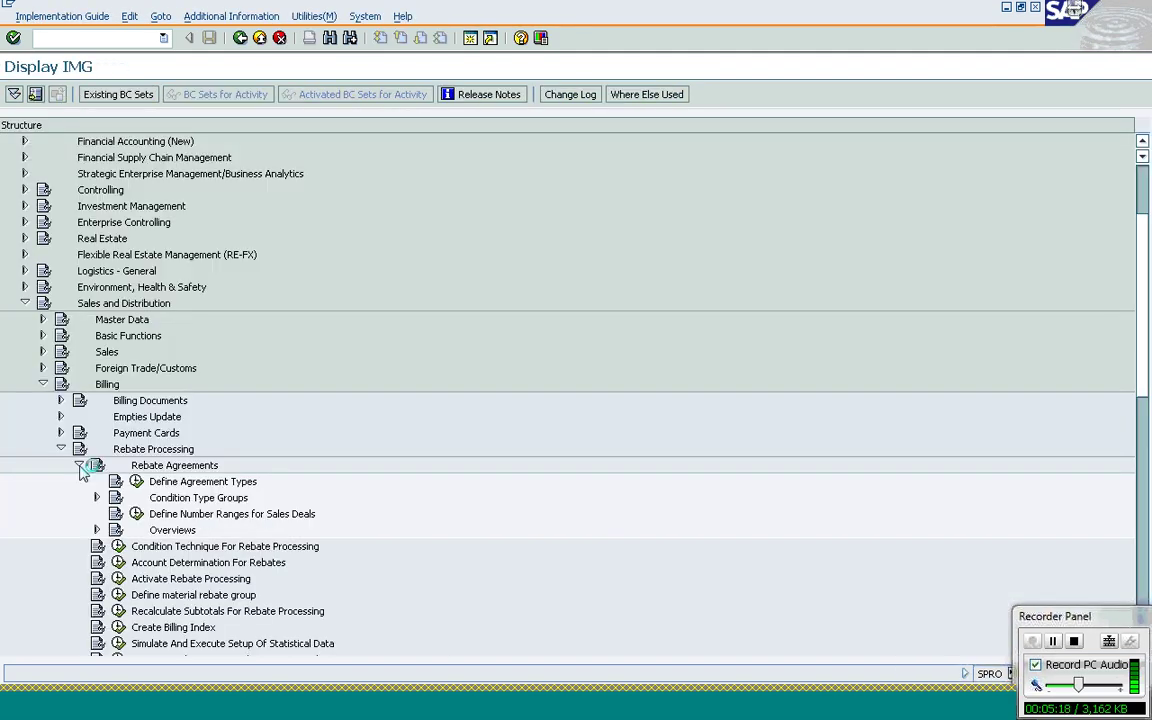
pyautogui.click(137, 482)
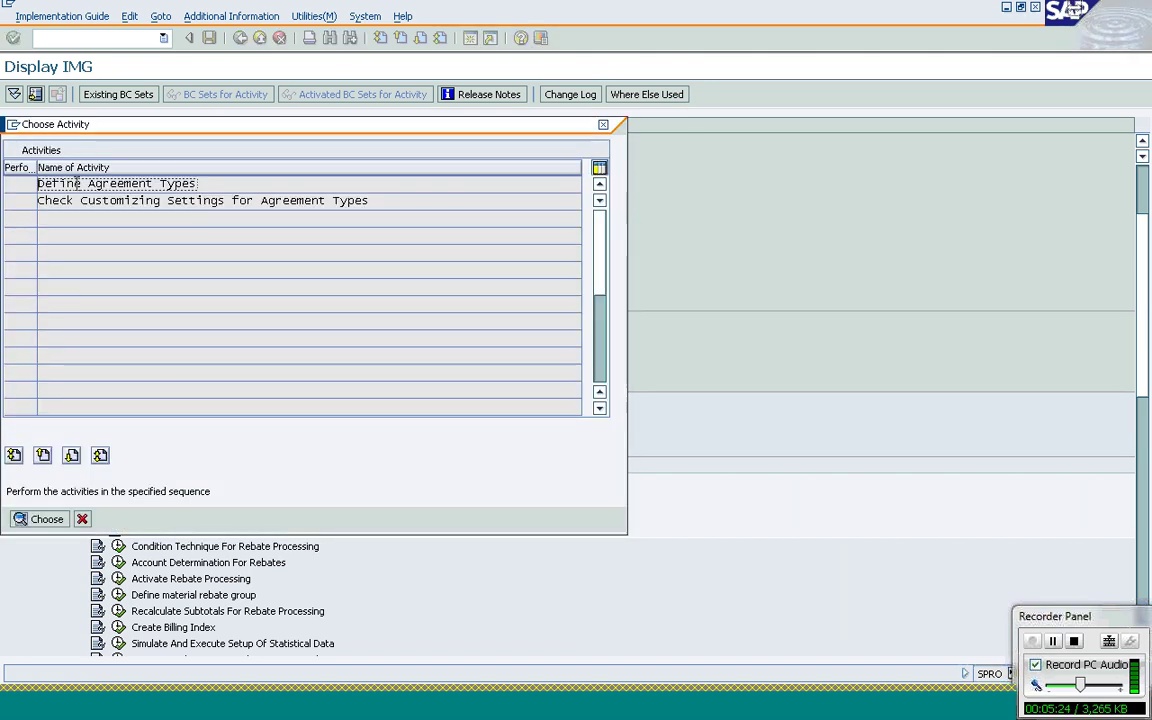
pyautogui.doubleClick(161, 185)
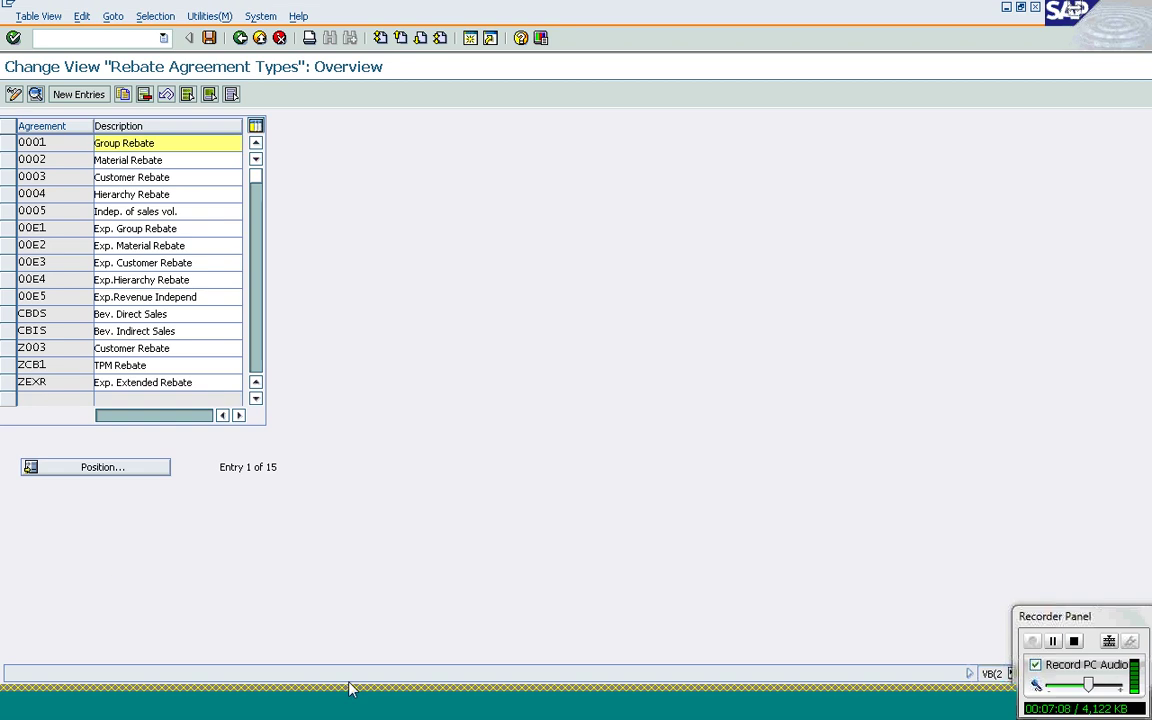
# - Start transaction MM02 in a new session and call up material T-AT101 for changing
pyautogui.click(105, 43)
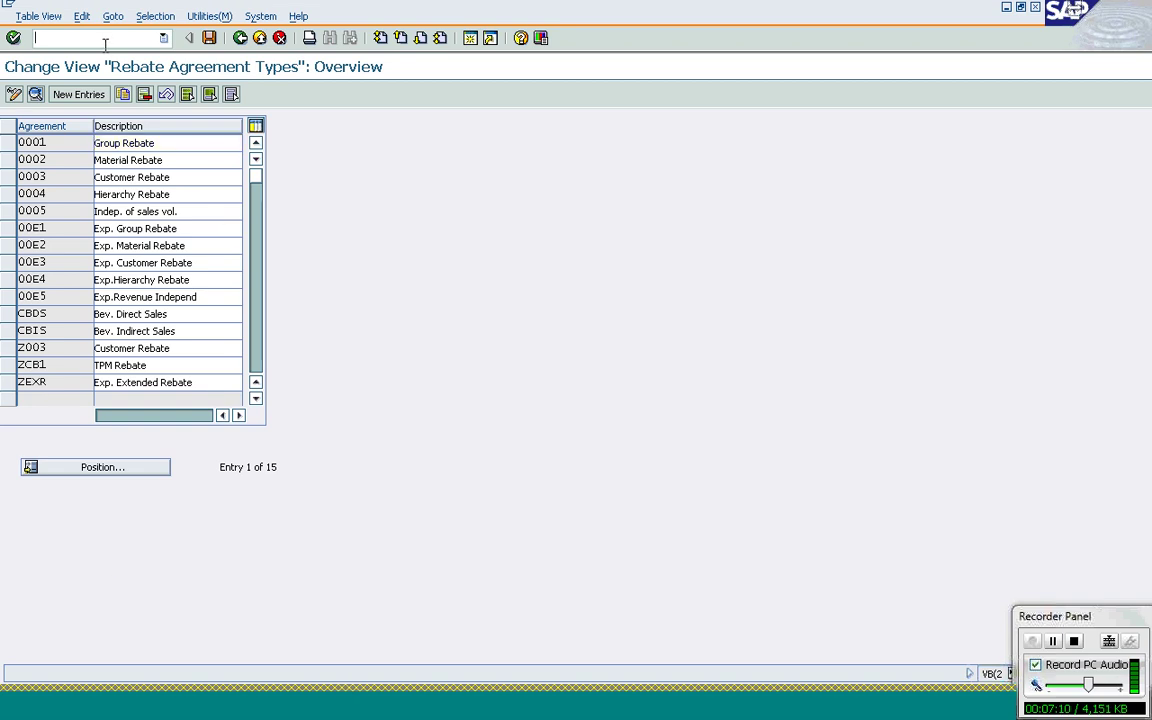
pyautogui.write('/omm02')
pyautogui.press('Return')
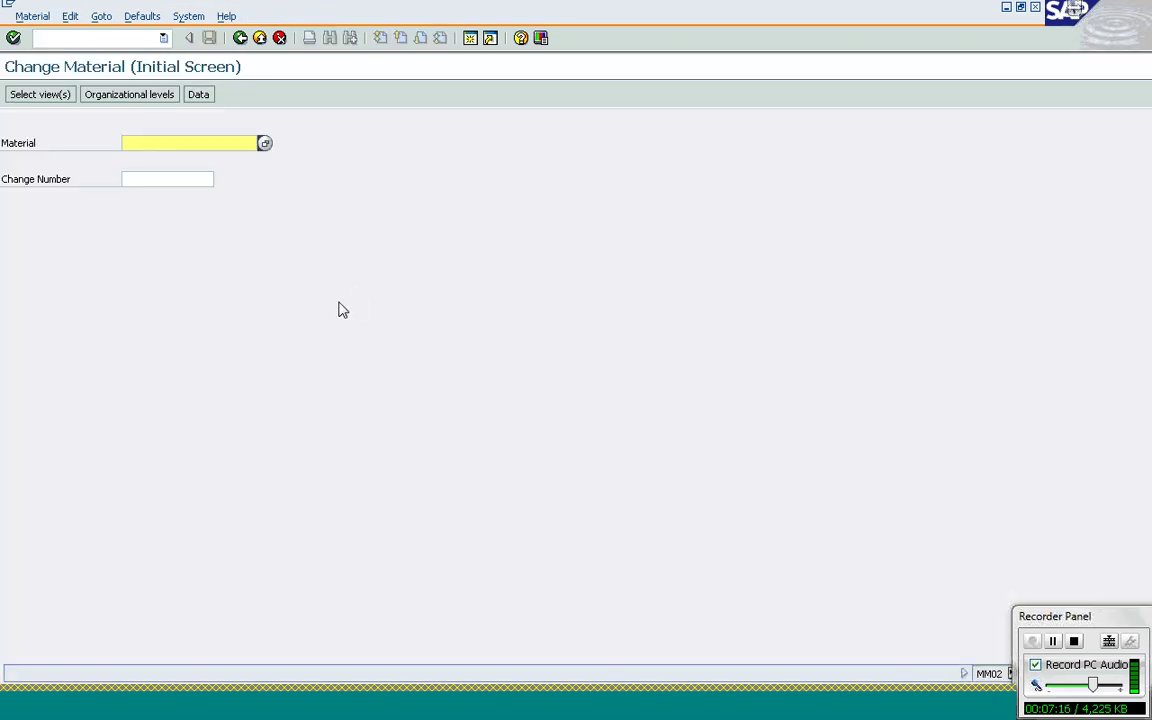
pyautogui.write('t')
pyautogui.click(163, 174)
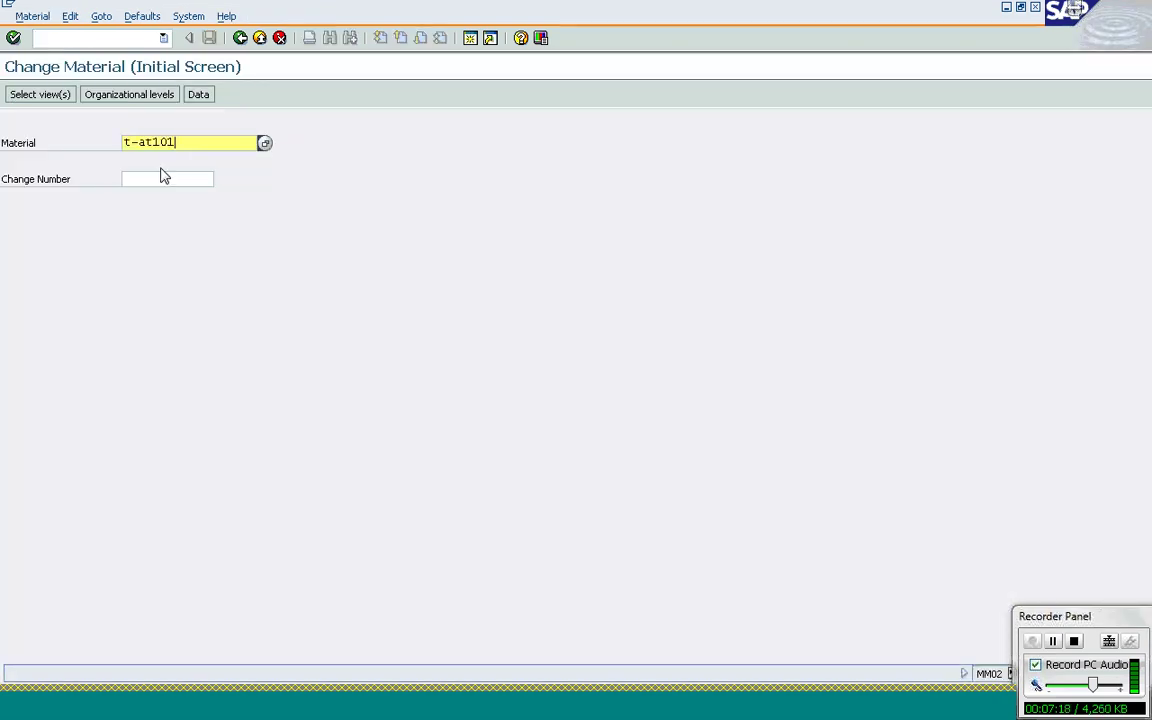
pyautogui.press('Return')
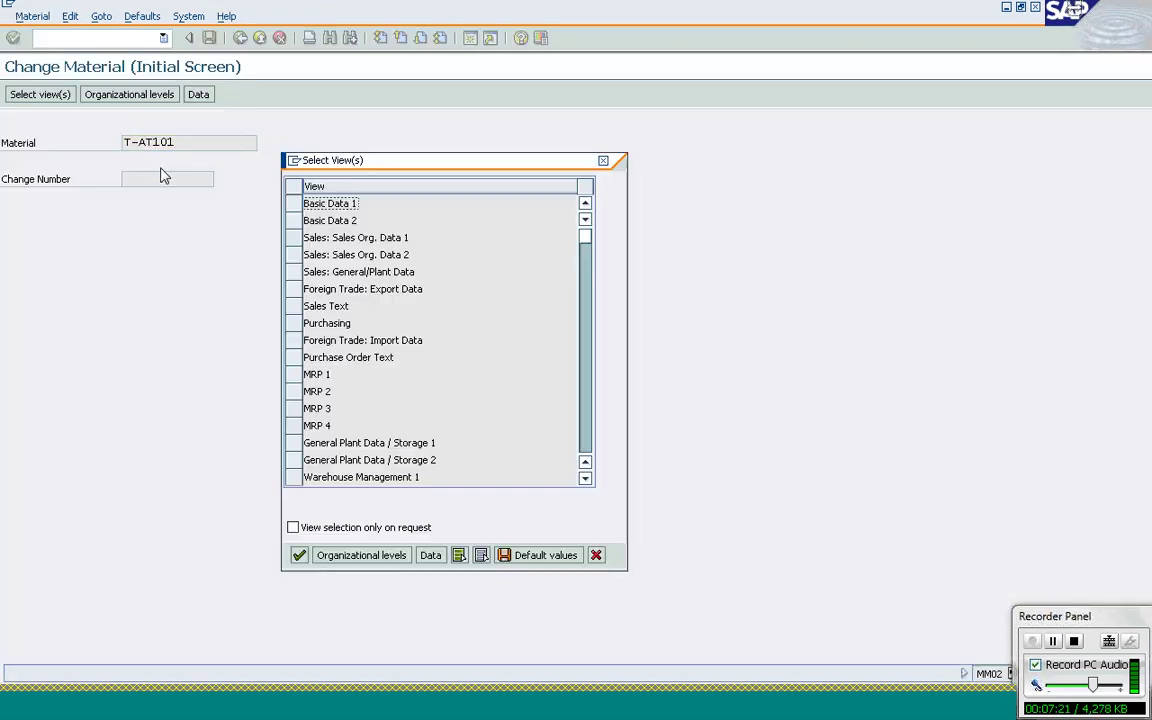
# - Open the Sales Org. Data 1 and 2 views for plant 1200, sales organization 1000 and distribution channel 10
pyautogui.click(293, 237)
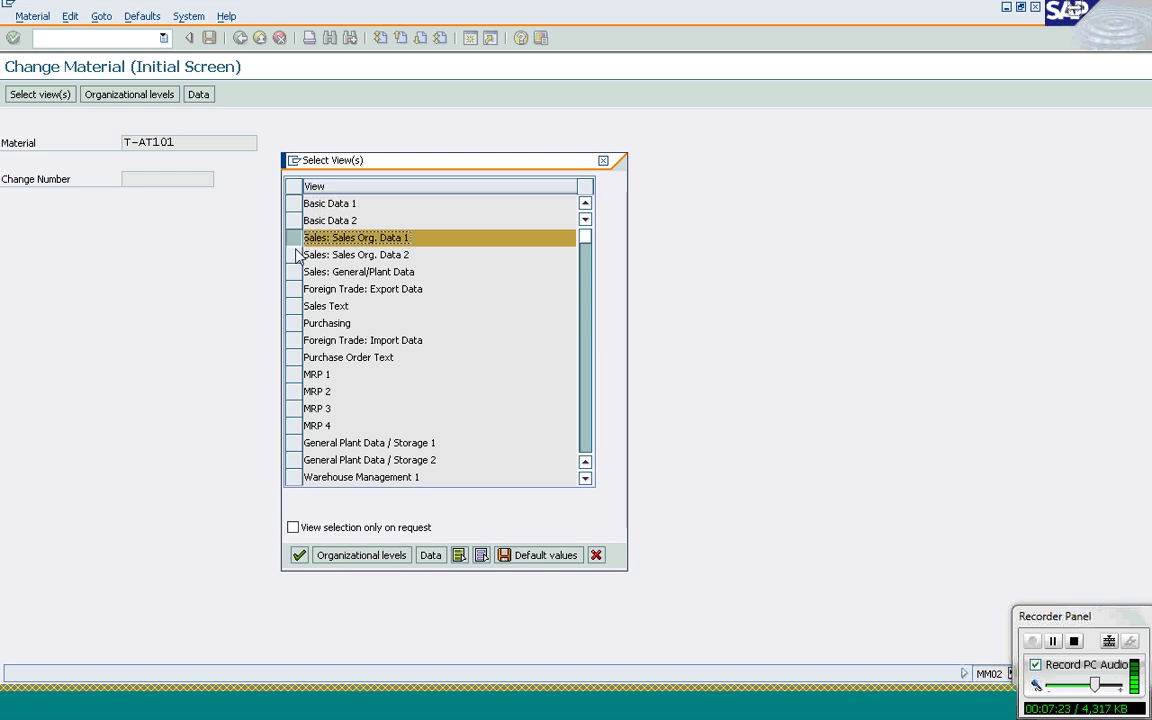
pyautogui.click(293, 254)
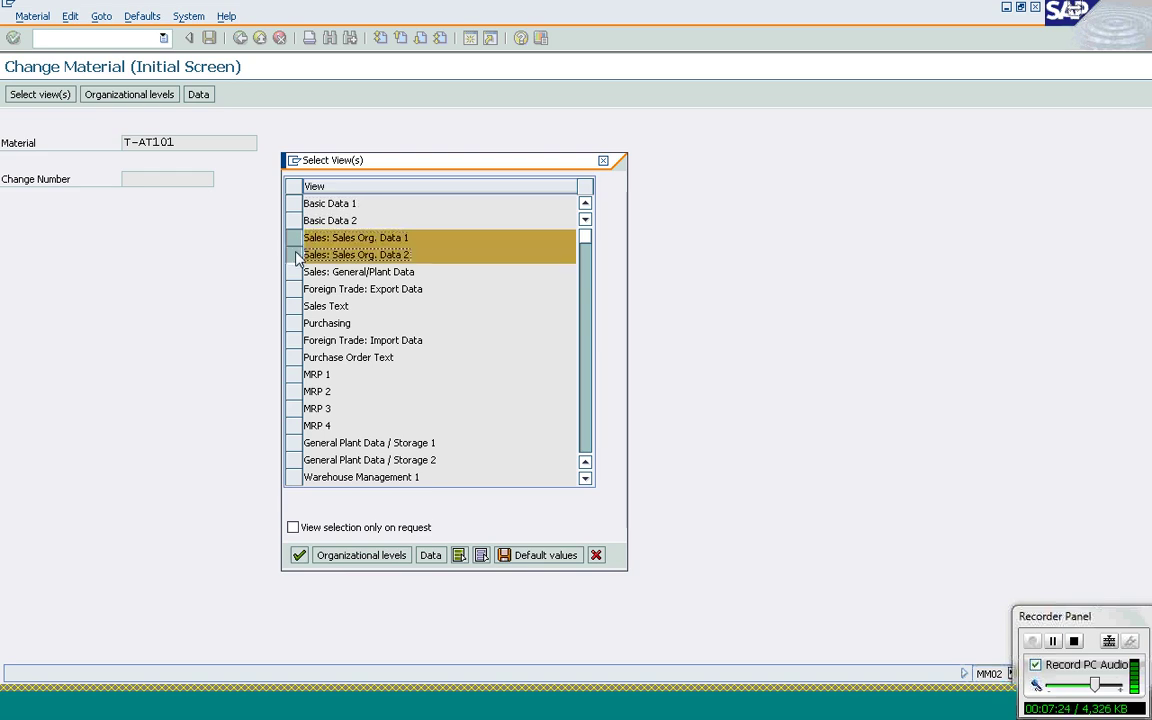
pyautogui.click(299, 554)
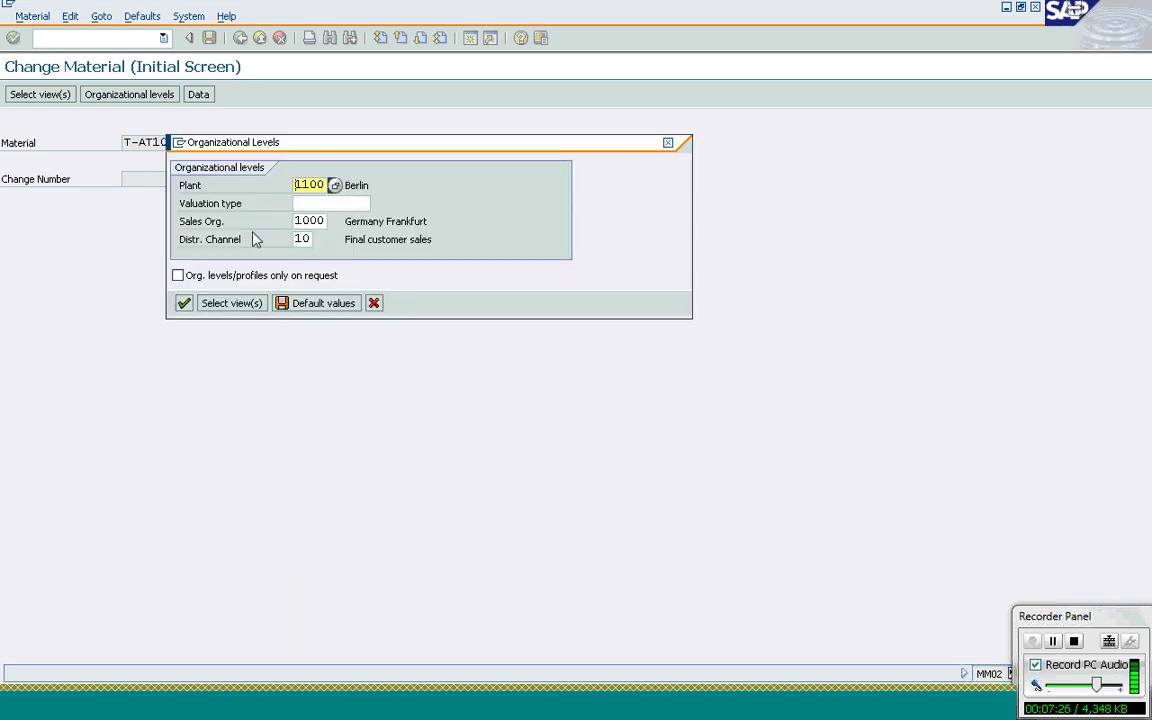
pyautogui.write('1200')
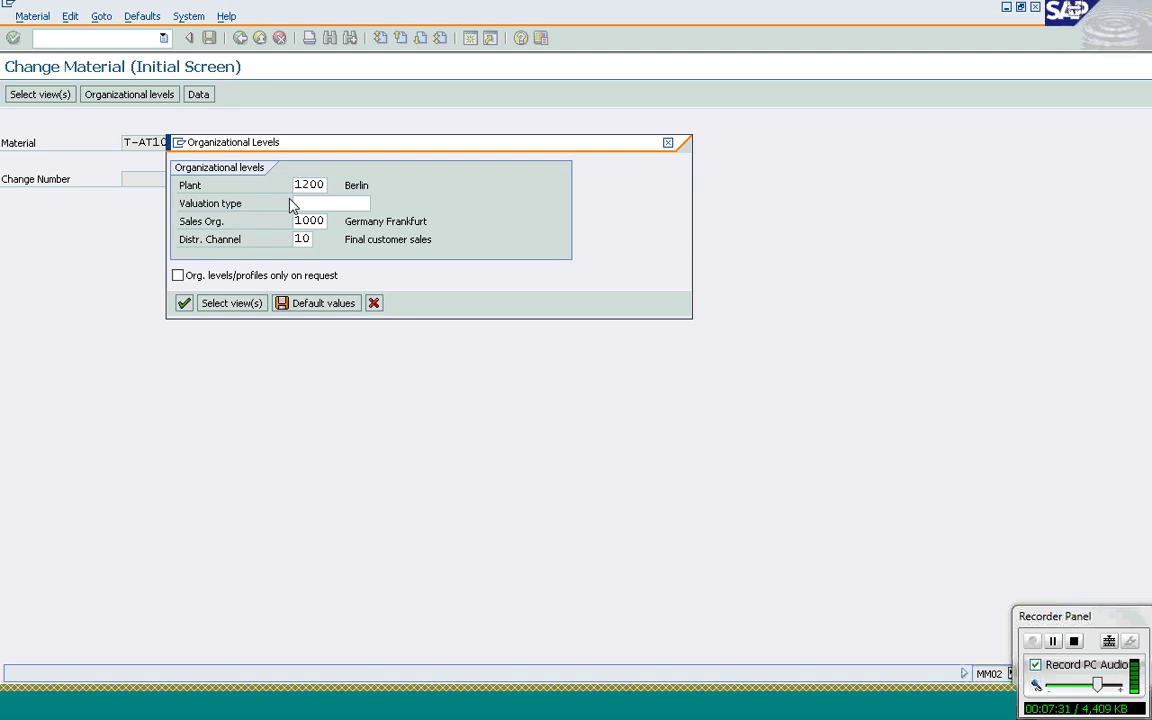
pyautogui.moveTo(297, 153); pyautogui.dragTo(454, 197)
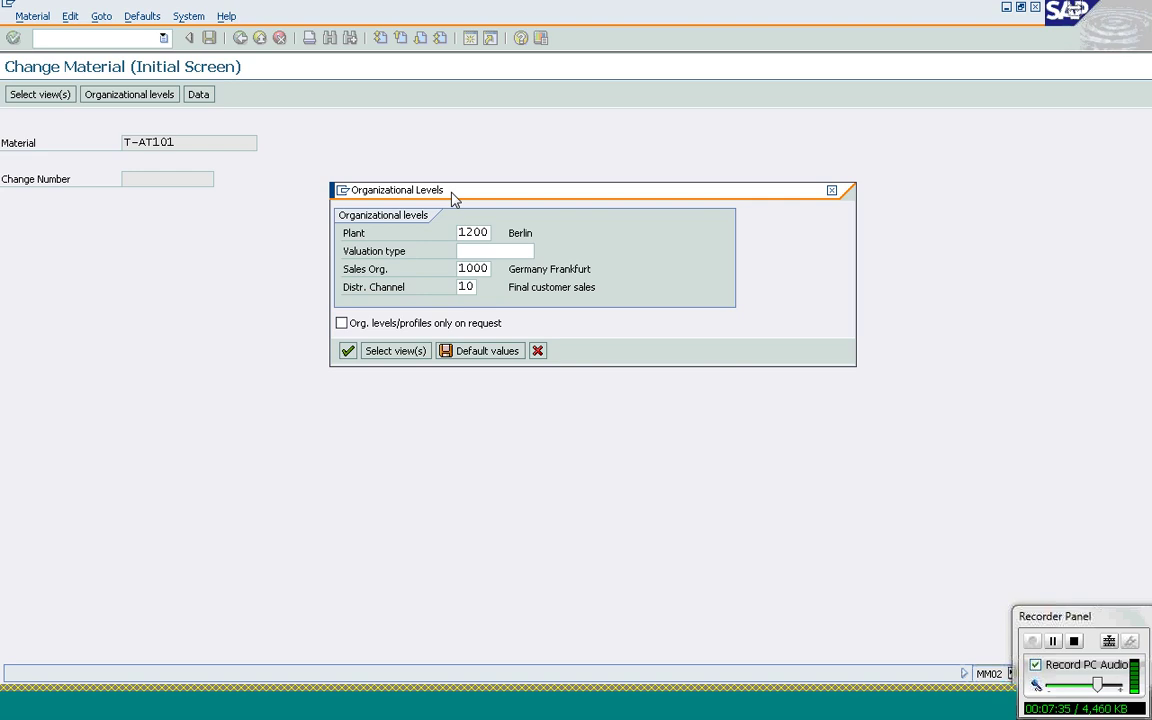
pyautogui.press('Return')
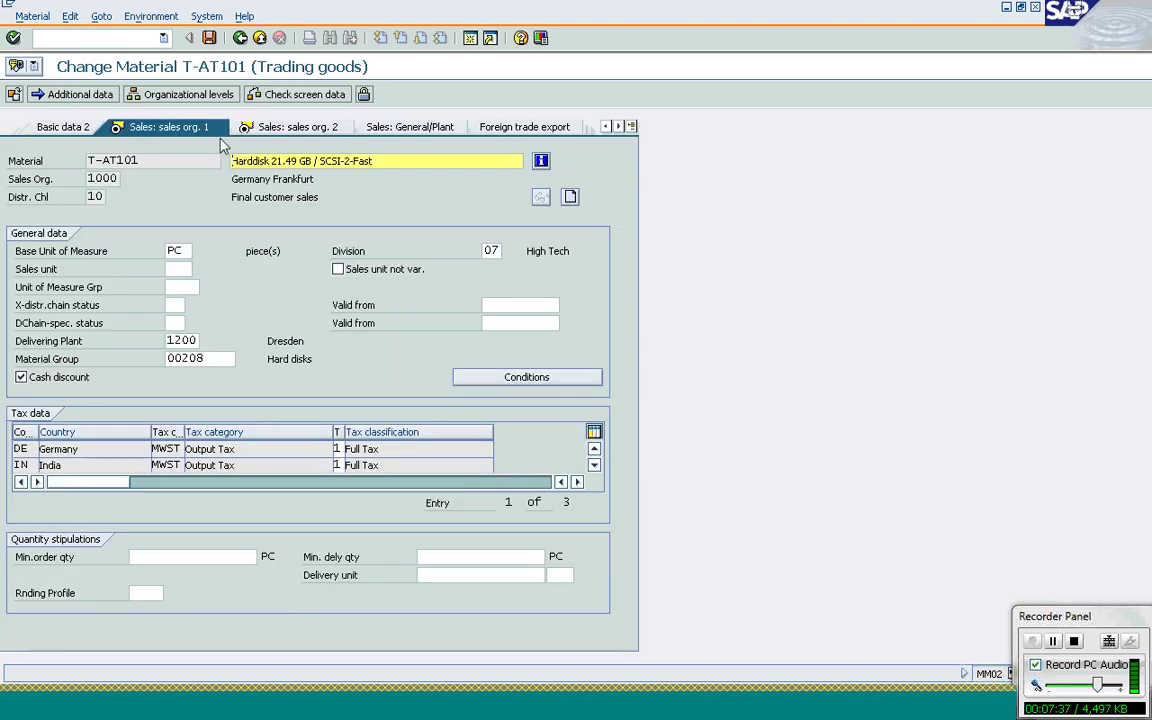
# - Check the possible entries for the material's volume rebate group in the Sales Org. 2 view
pyautogui.click(289, 128)
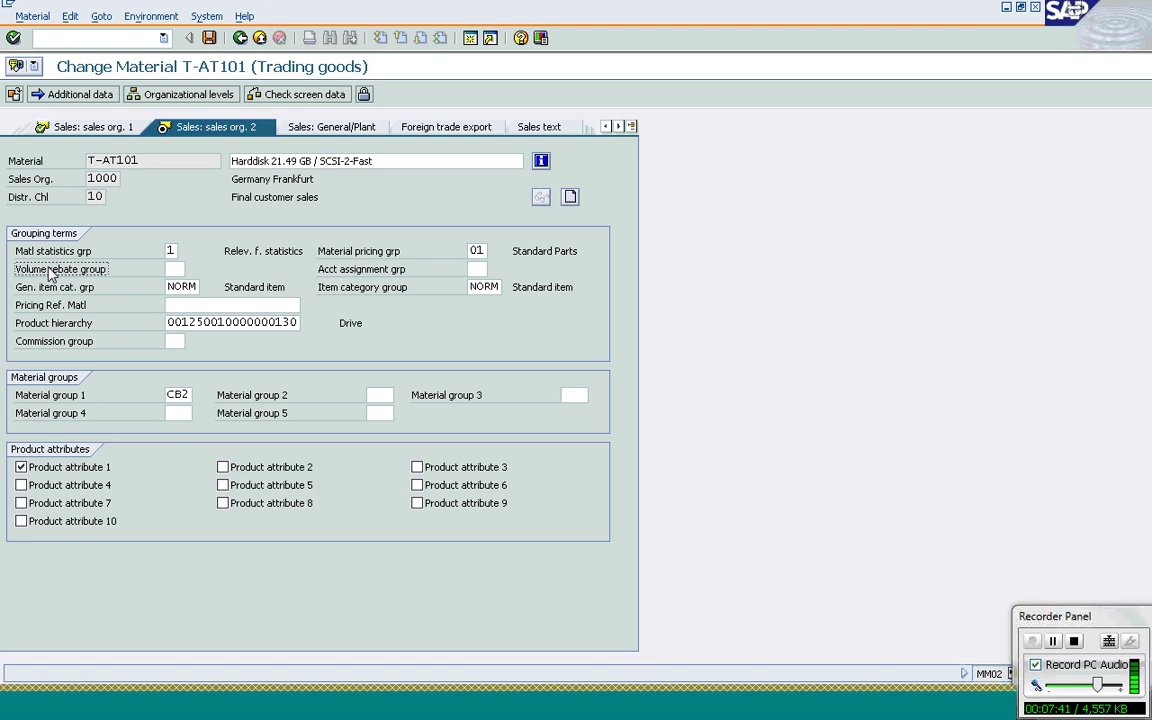
pyautogui.click(176, 269)
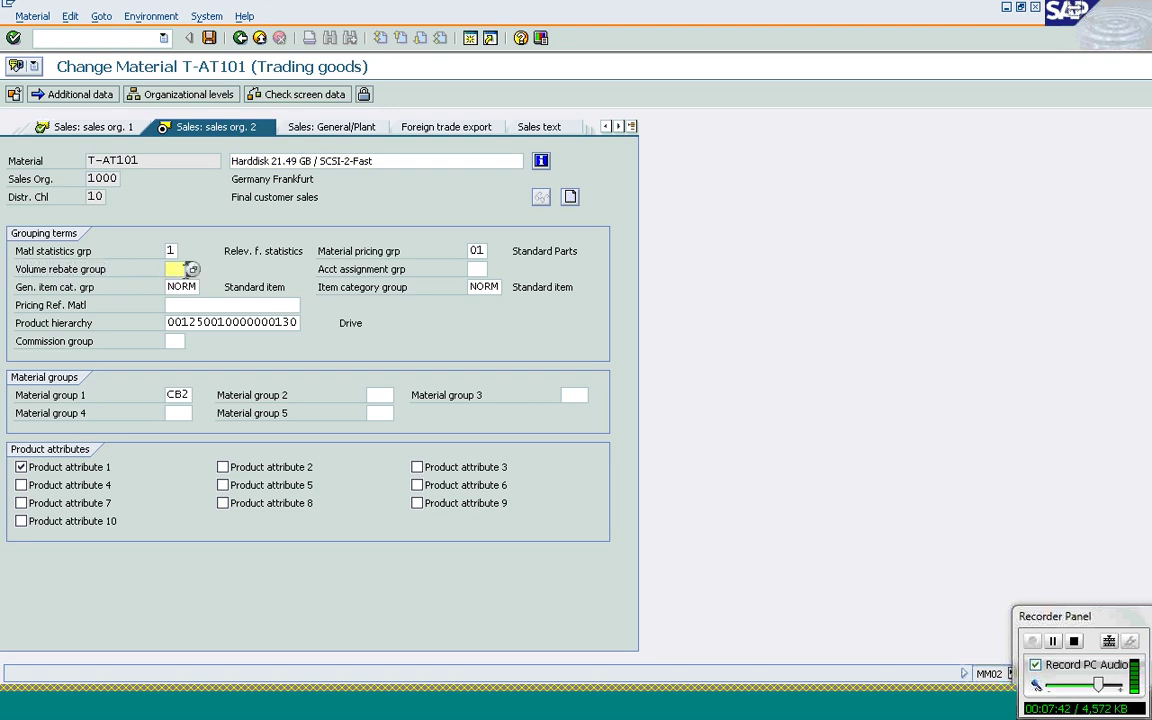
pyautogui.click(193, 270)
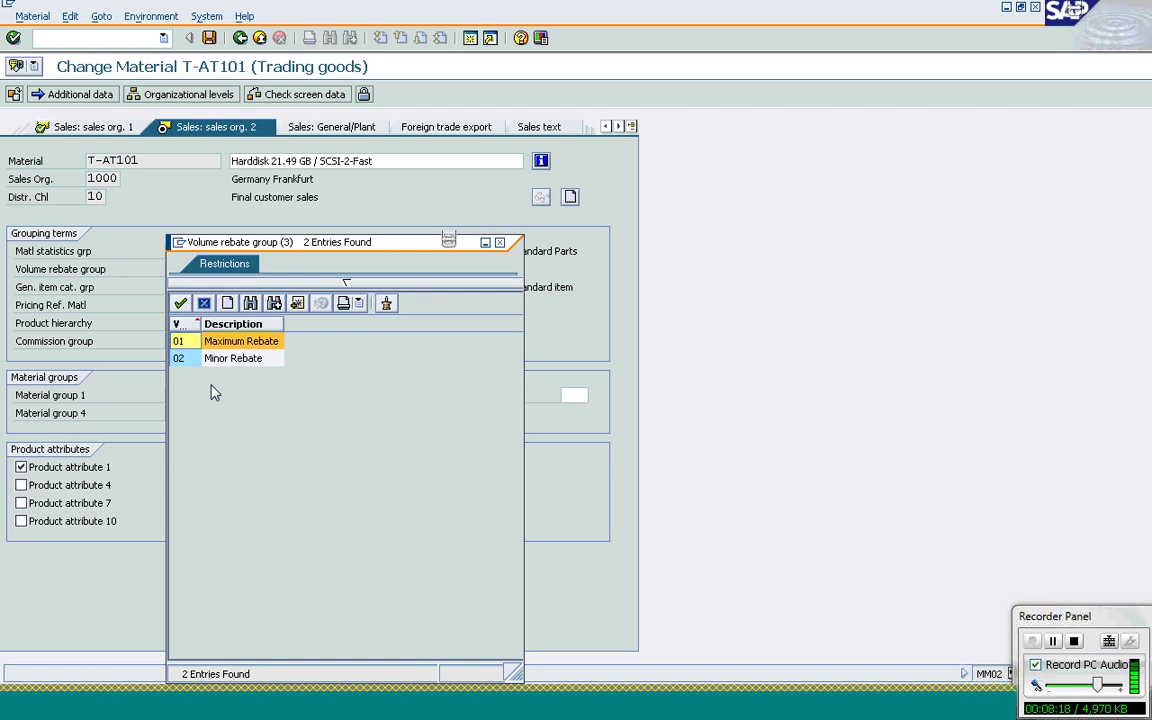
pyautogui.press('Escape')
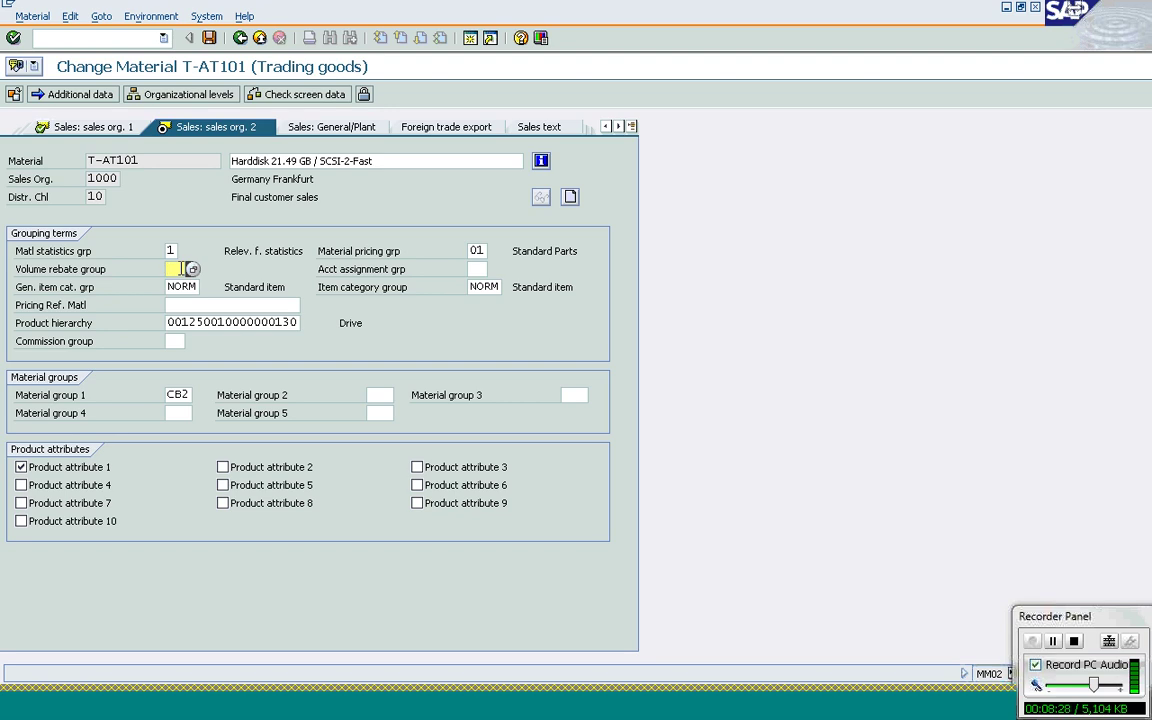
# - Return to the Rebate Agreement Types session and open the details of agreement type 0003 Customer Rebate
pyautogui.moveTo(301, 710)
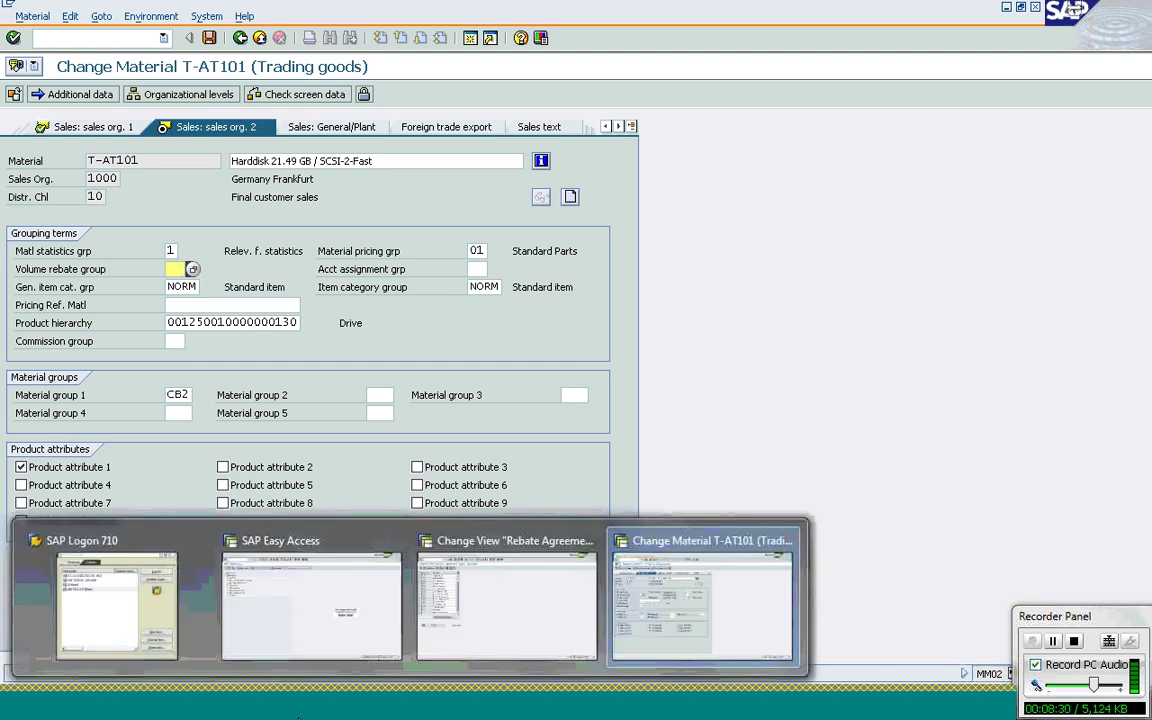
pyautogui.click(480, 631)
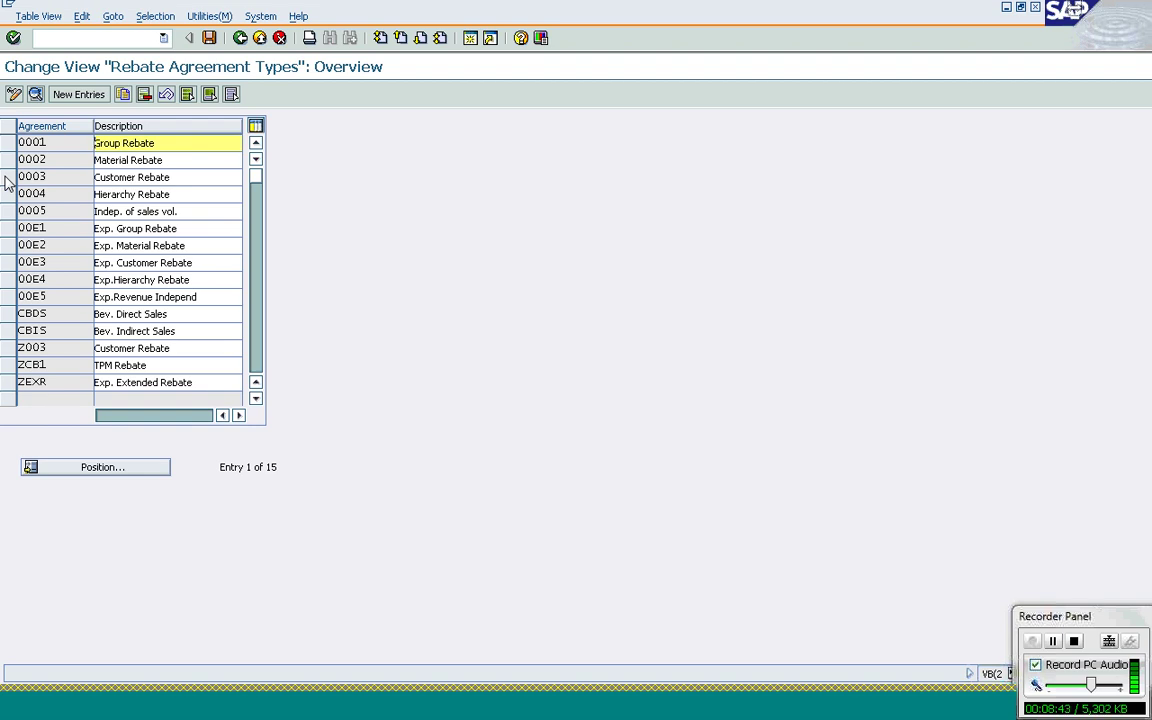
pyautogui.click(7, 177)
pyautogui.click(36, 94)
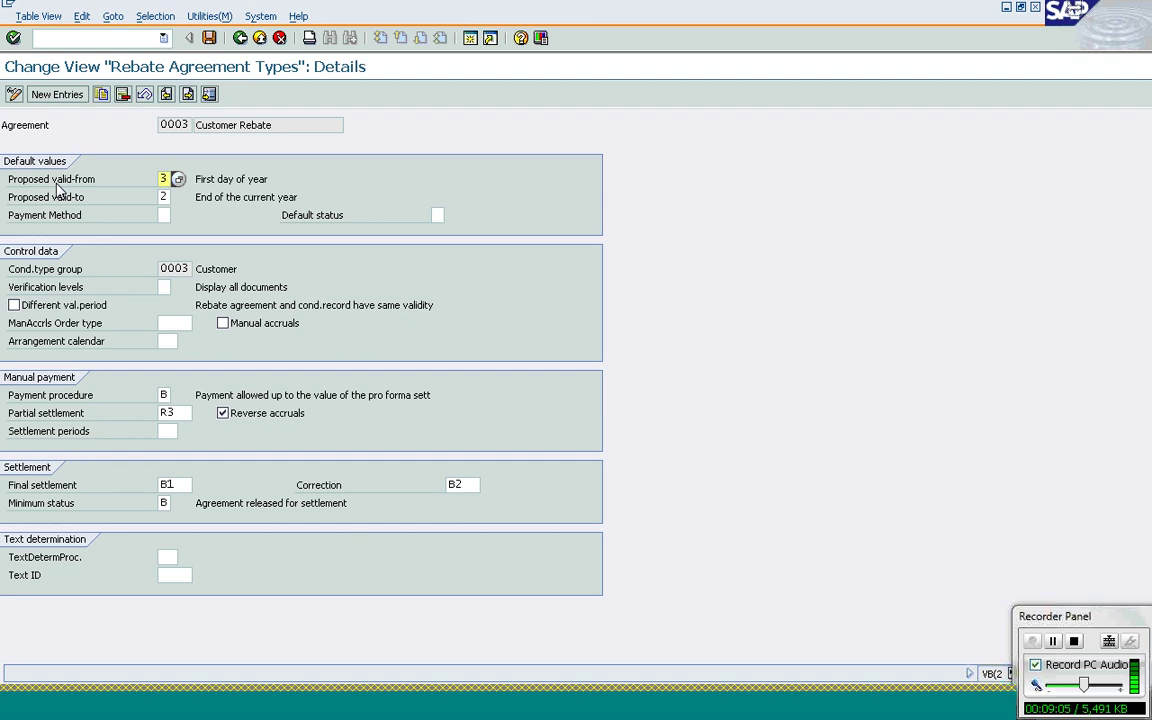
# - Examine the default validity dates of the Customer Rebate agreement type and the options for Proposed valid-from and Payment Method
pyautogui.click(179, 180)
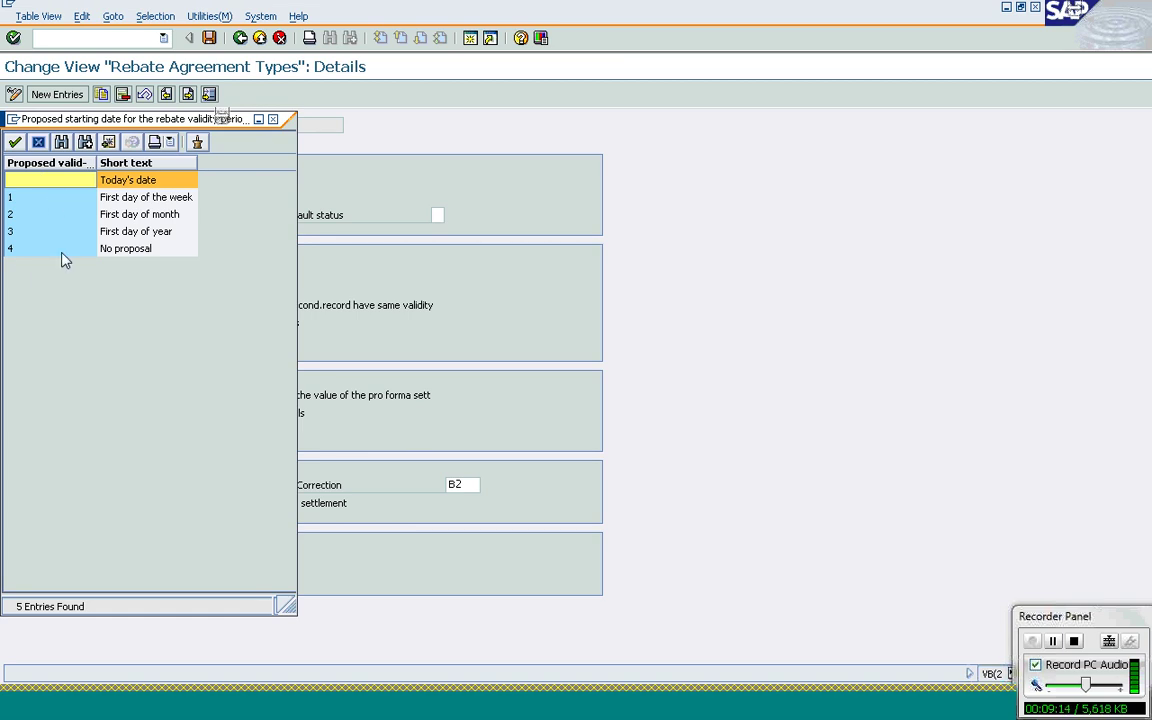
pyautogui.click(37, 143)
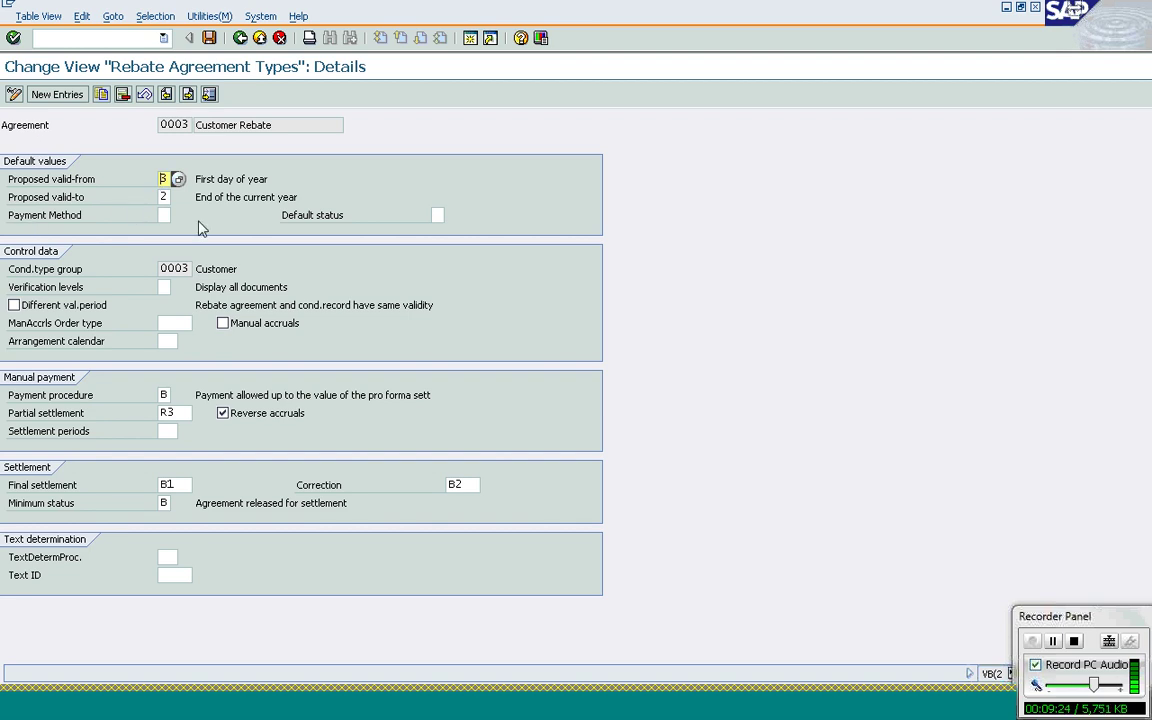
pyautogui.click(164, 196)
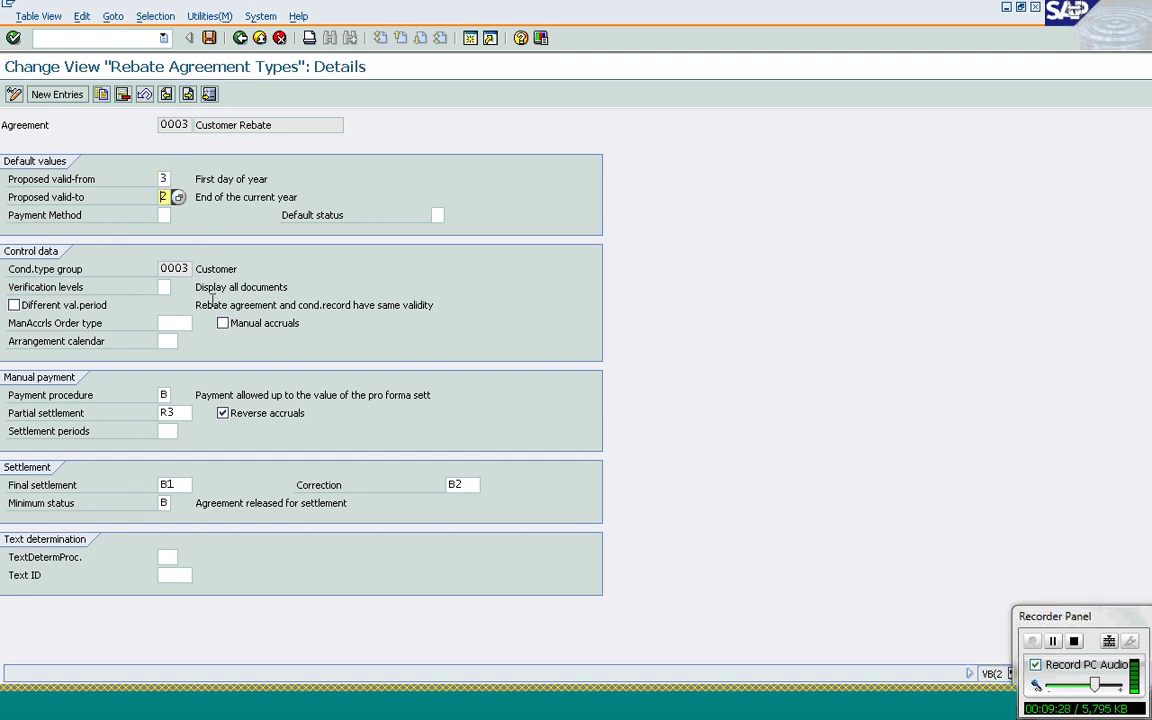
pyautogui.click(60, 218)
pyautogui.click(164, 214)
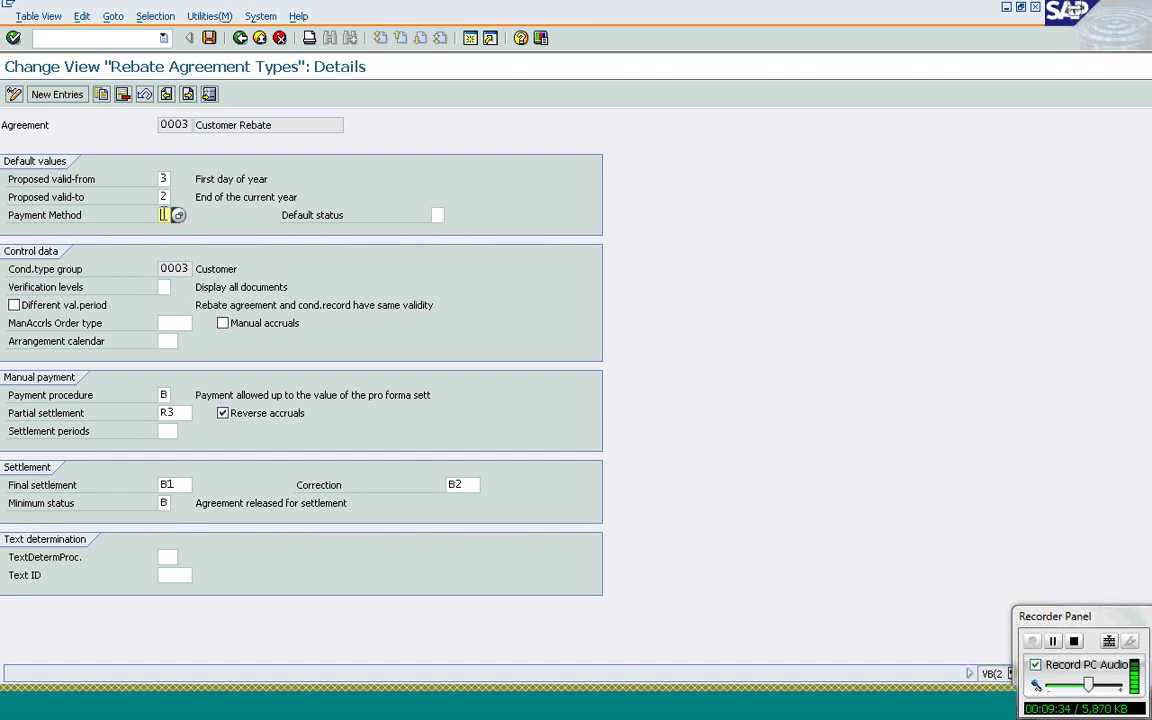
pyautogui.click(178, 216)
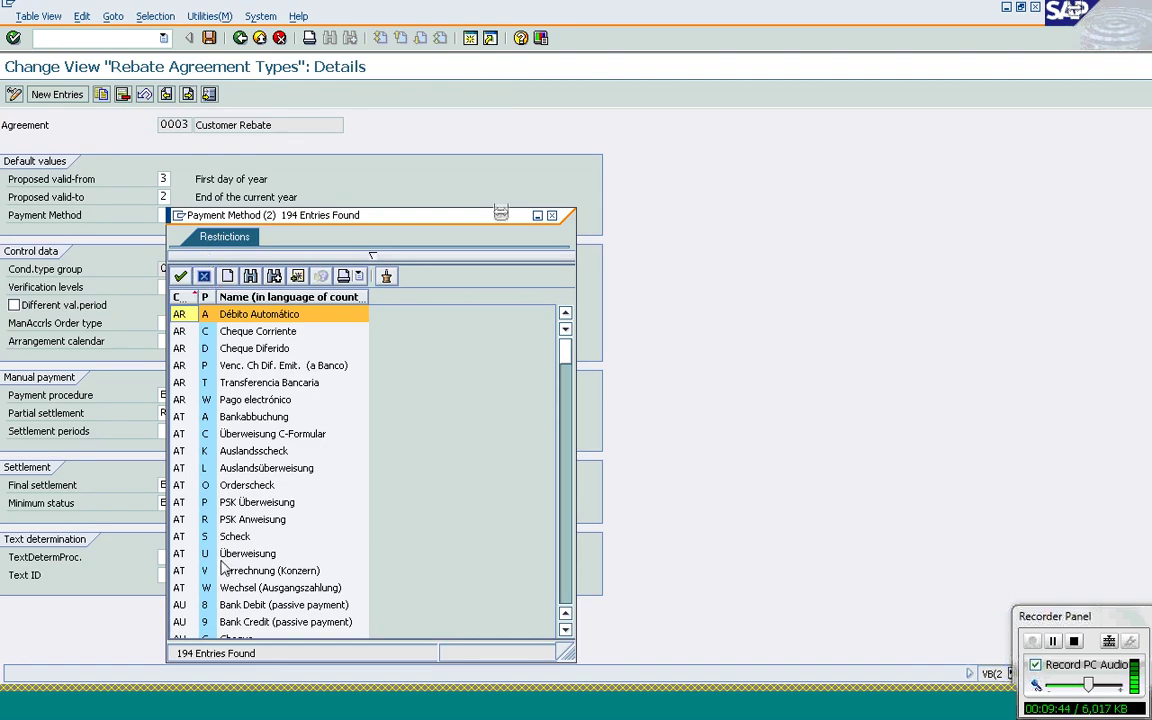
pyautogui.click(204, 277)
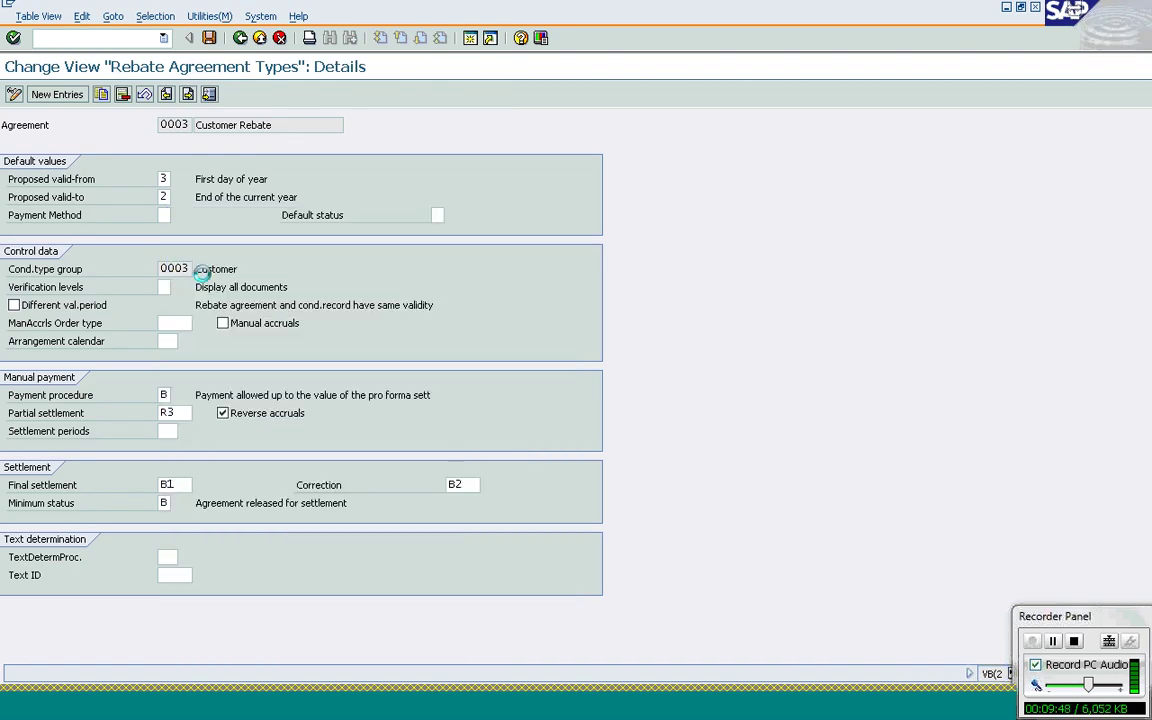
# - Review the possible default status entries for the Customer Rebate agreement type, leaving the field without a selection
pyautogui.click(439, 215)
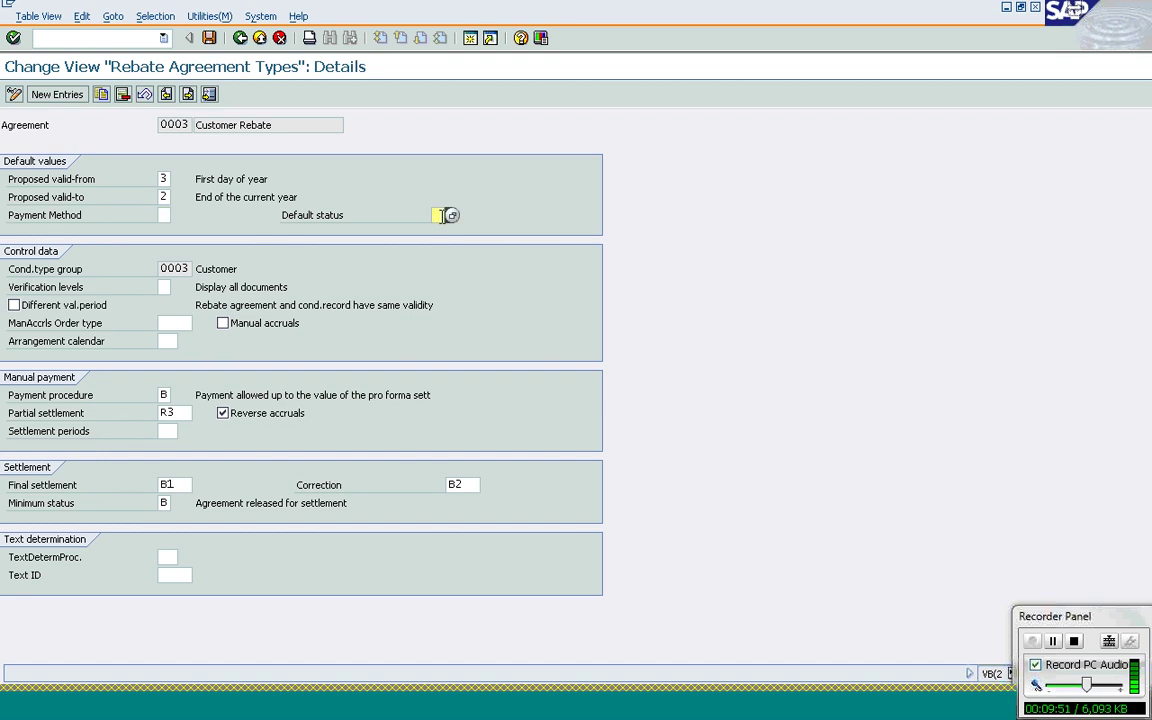
pyautogui.click(451, 216)
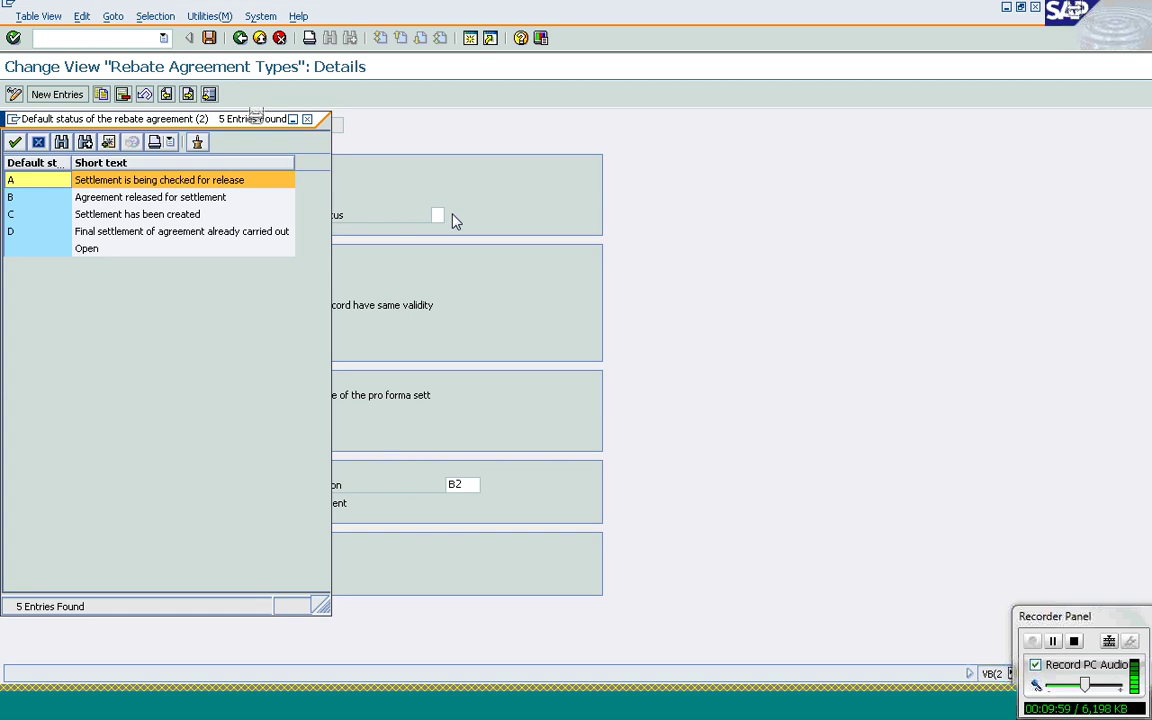
pyautogui.click(308, 120)
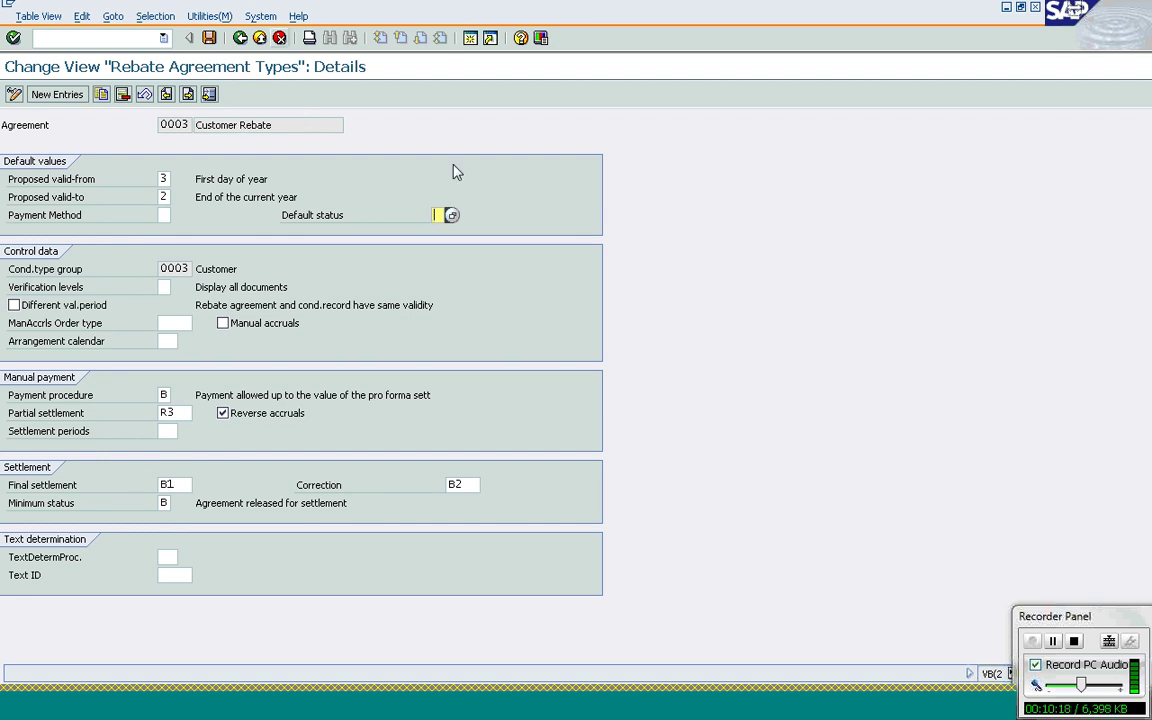
# - Recheck the default status options and examine the condition type group of the Customer Rebate agreement type
pyautogui.click(452, 216)
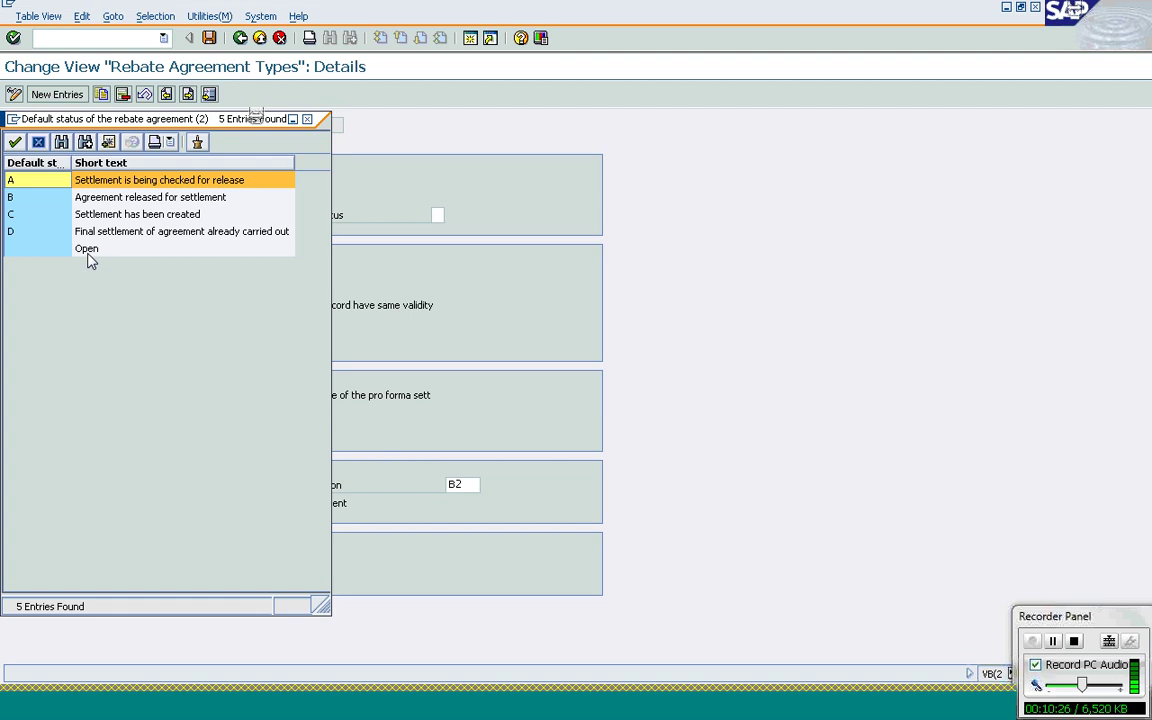
pyautogui.click(38, 141)
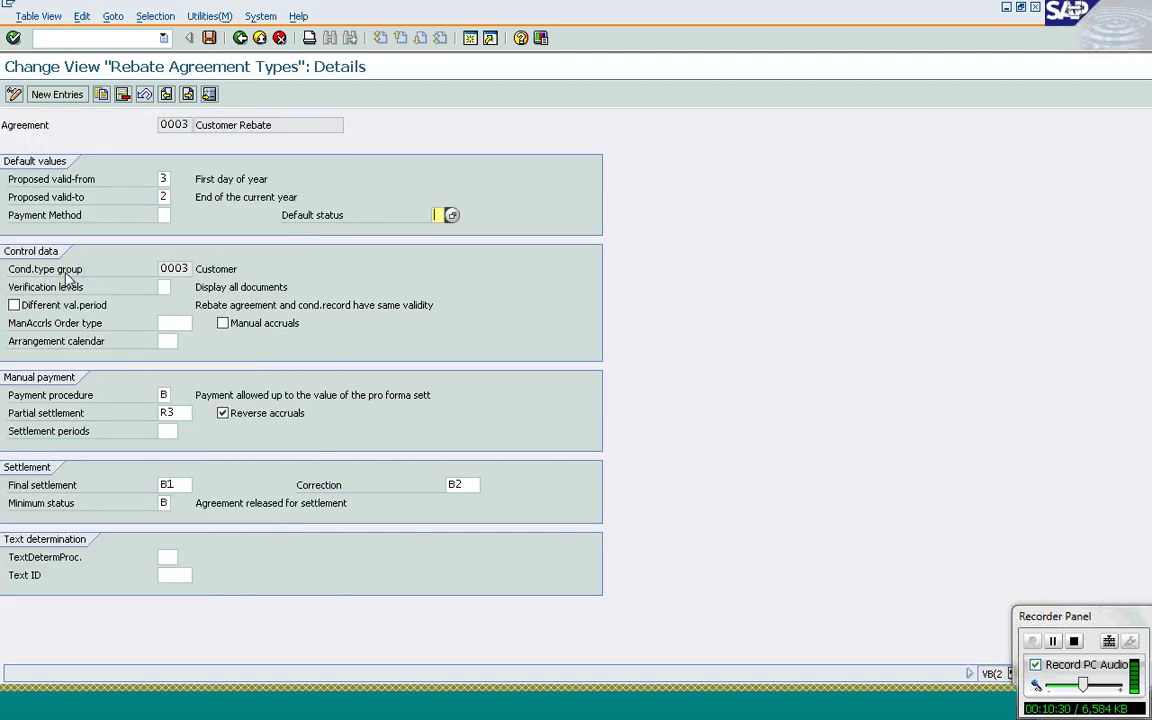
pyautogui.click(174, 268)
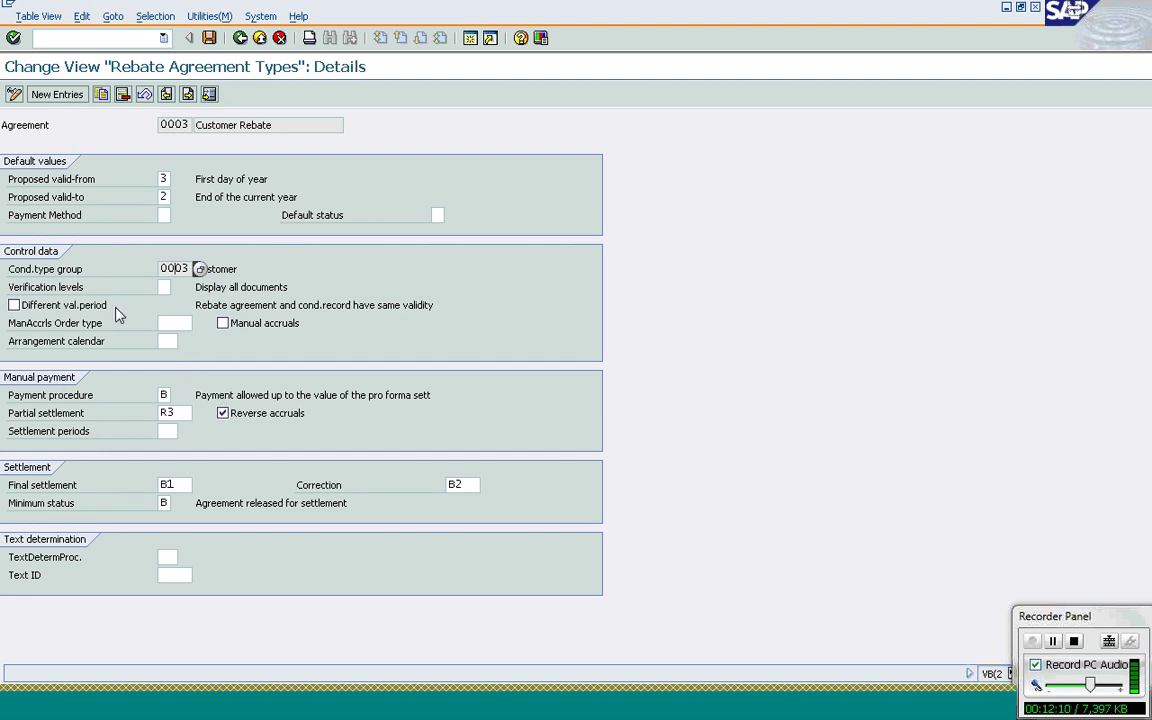
# - Review the possible verification levels for the Customer Rebate agreement type, closing the list without a selection
pyautogui.click(166, 290)
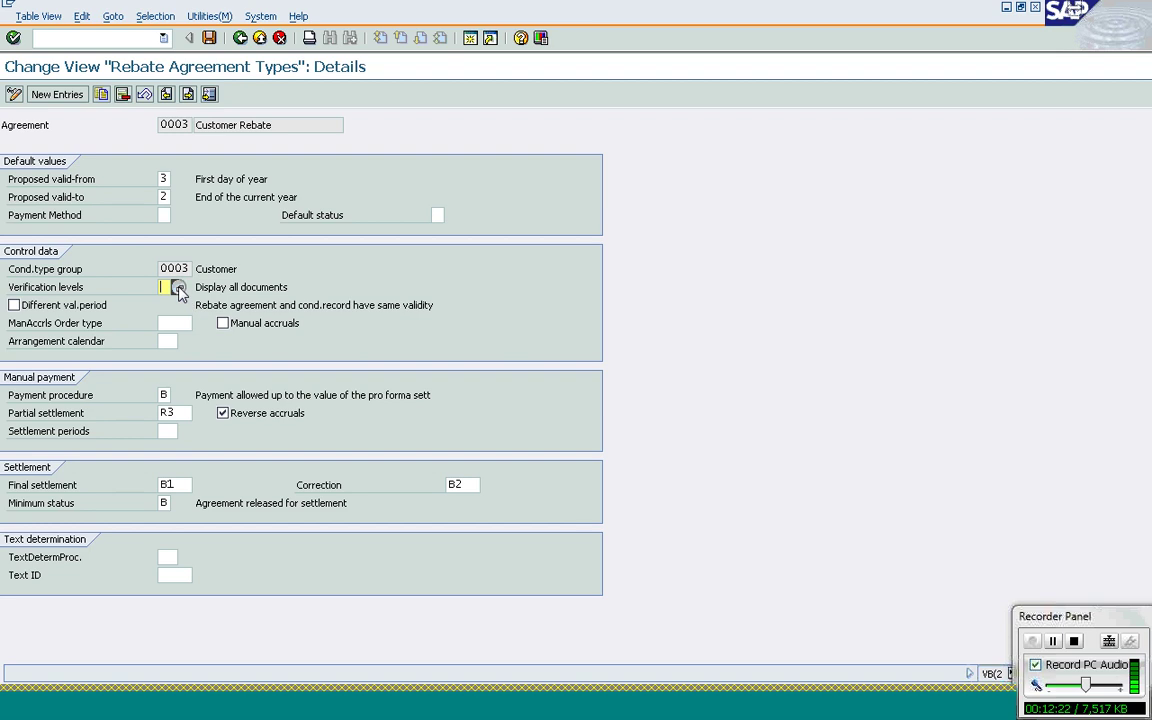
pyautogui.click(178, 287)
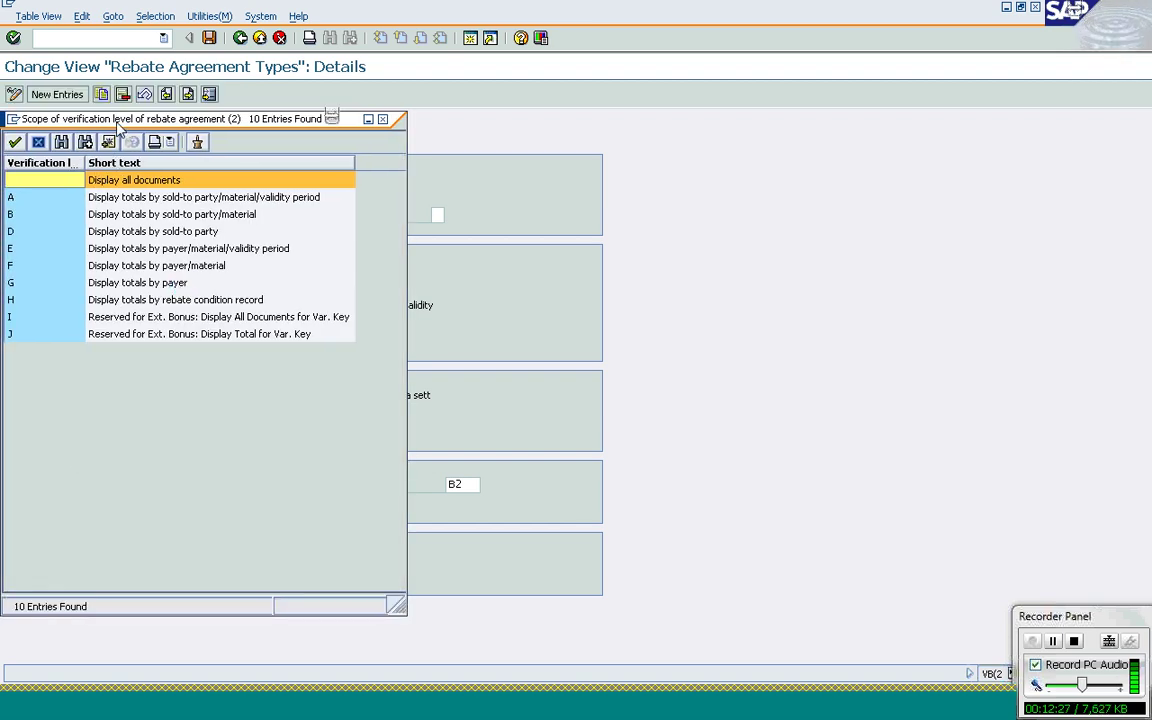
pyautogui.moveTo(117, 123); pyautogui.dragTo(414, 110)
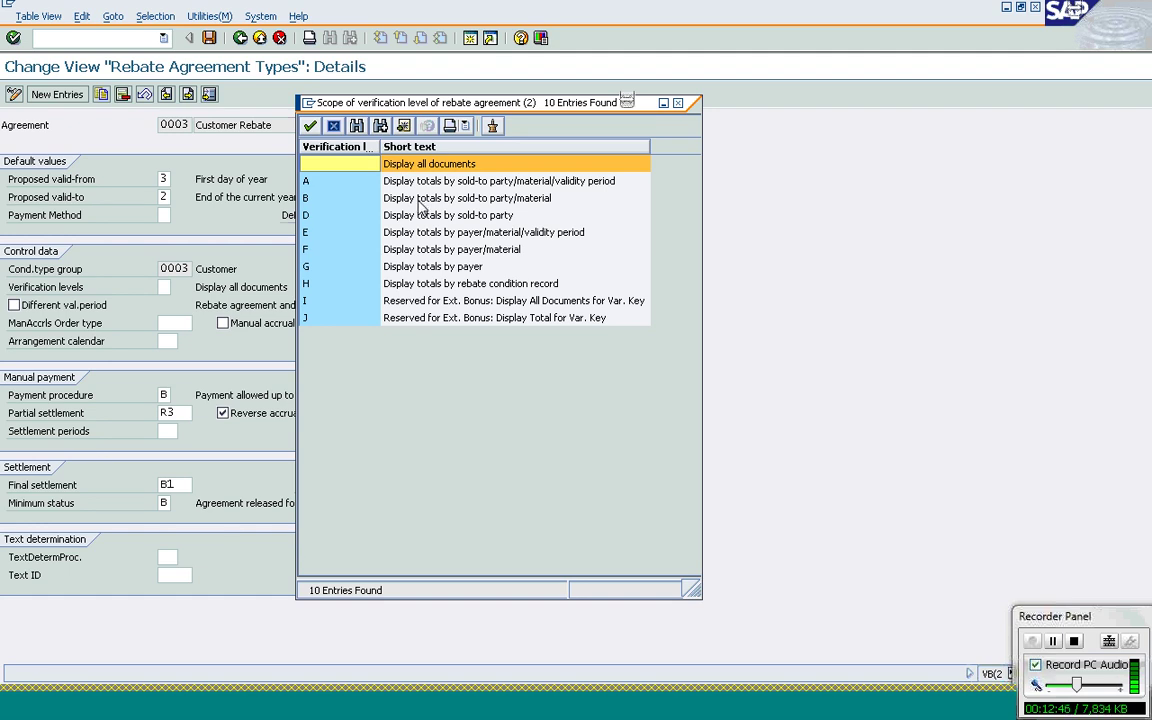
pyautogui.click(333, 126)
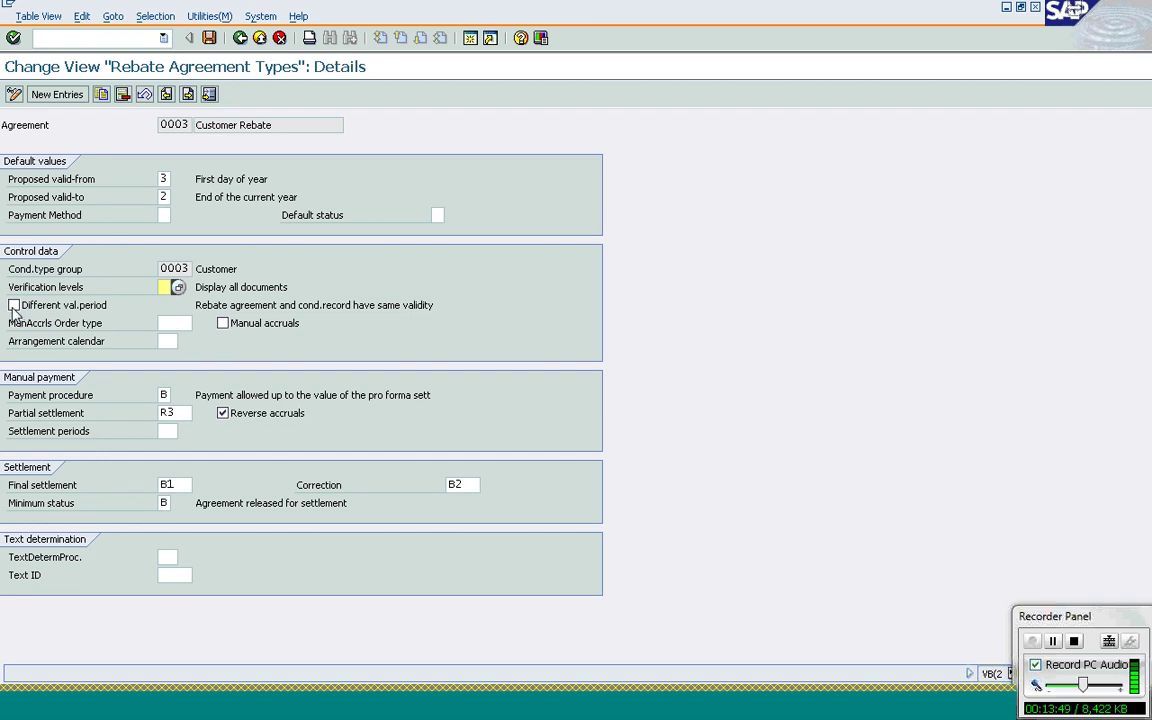
# - Turn on Manual accruals and check the possible manual accruals order types, leaving the order type blank
pyautogui.click(222, 324)
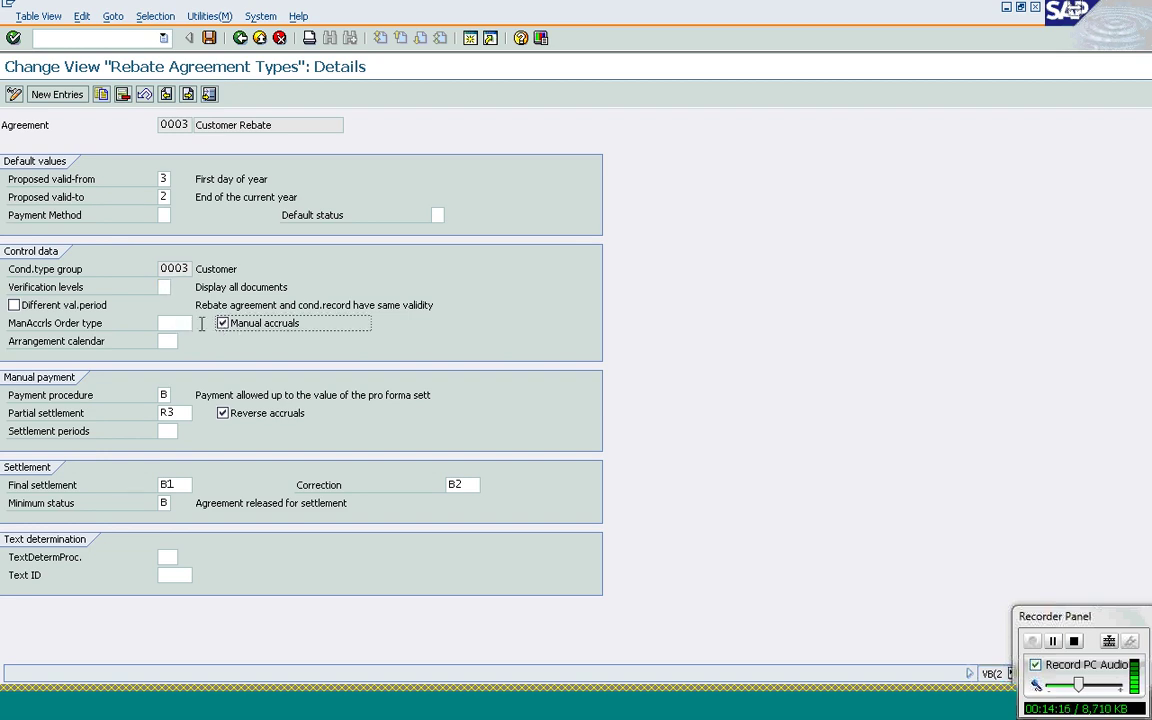
pyautogui.click(175, 323)
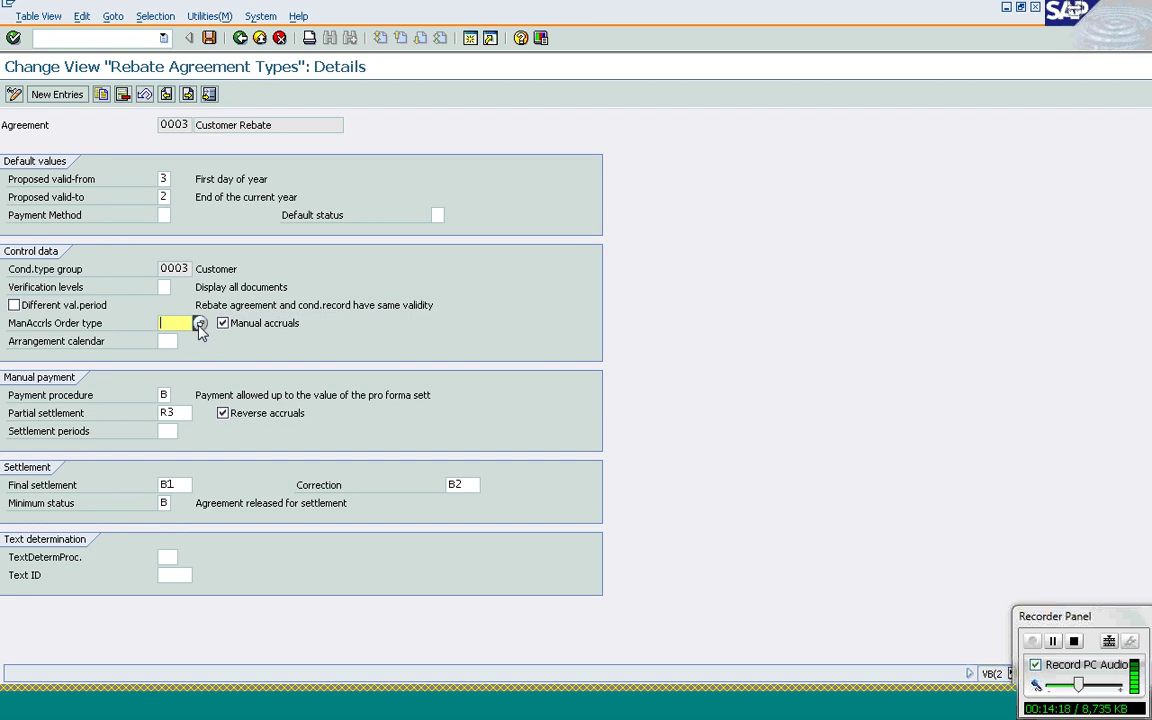
pyautogui.click(193, 322)
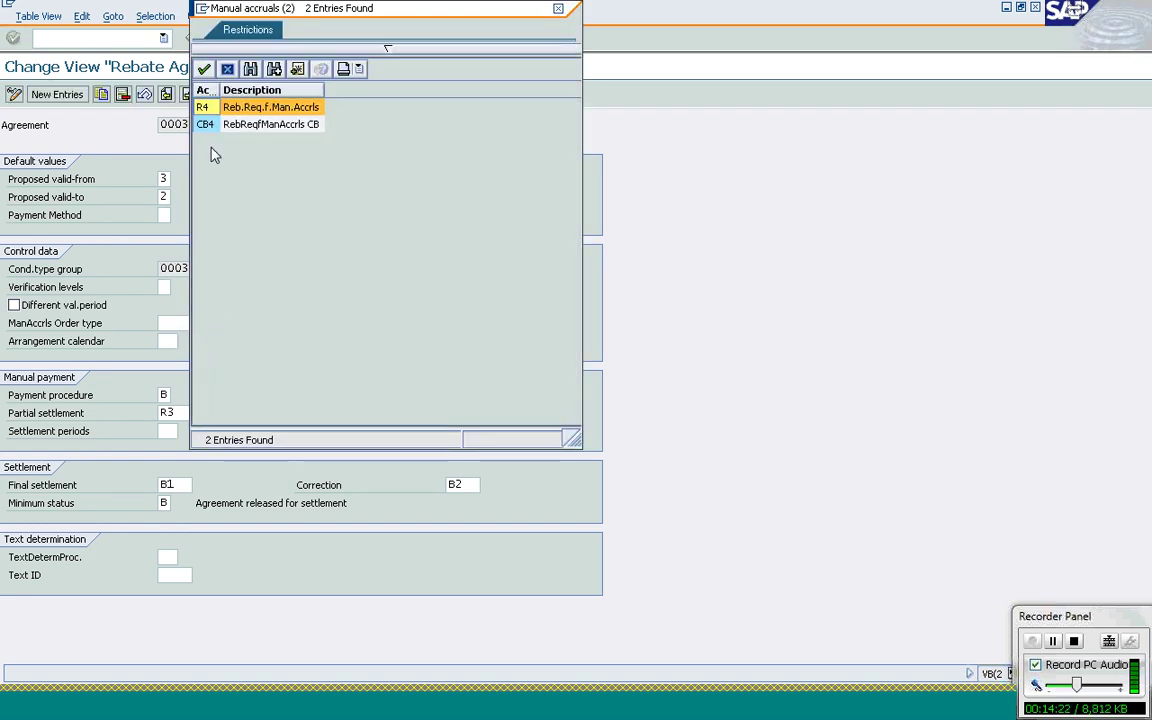
pyautogui.click(207, 124)
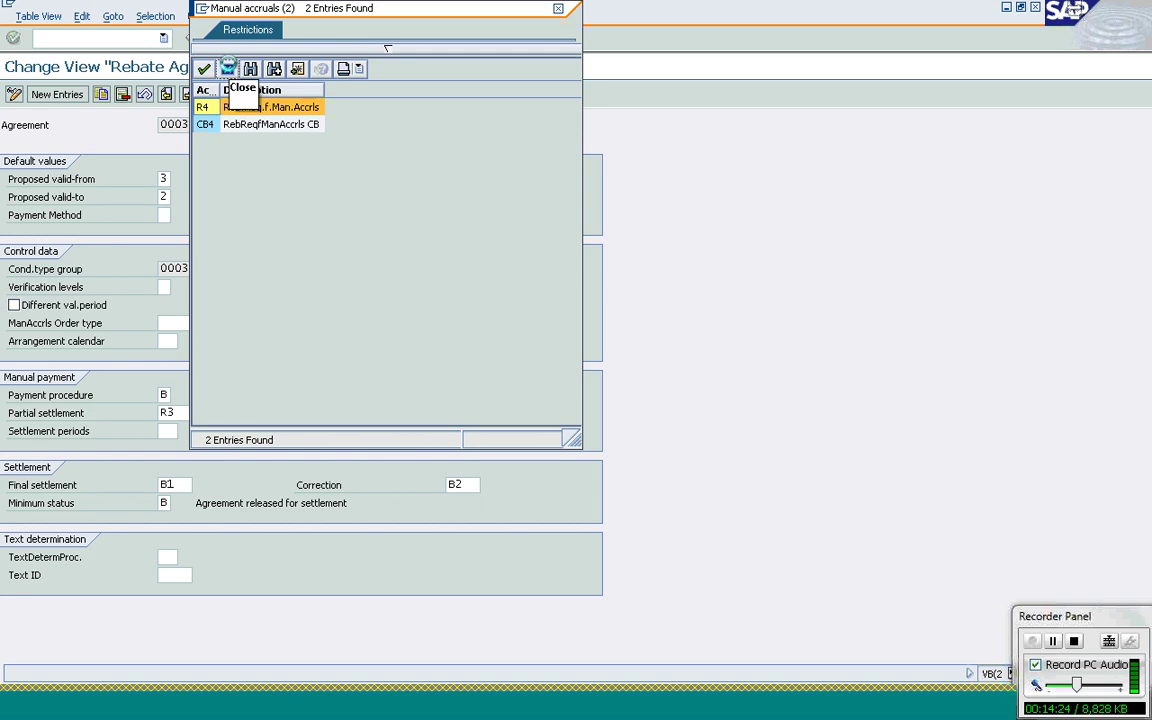
pyautogui.click(204, 69)
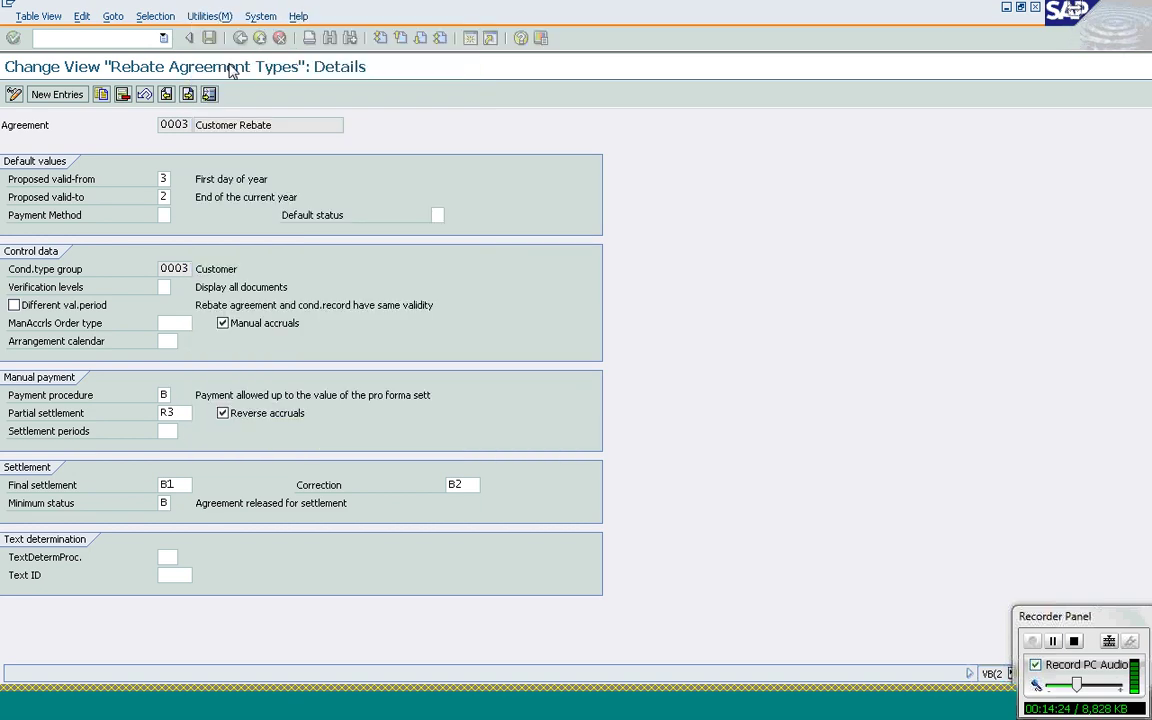
# - Review the factory calendars offered for the arrangement calendar, leaving the field blank
pyautogui.click(168, 340)
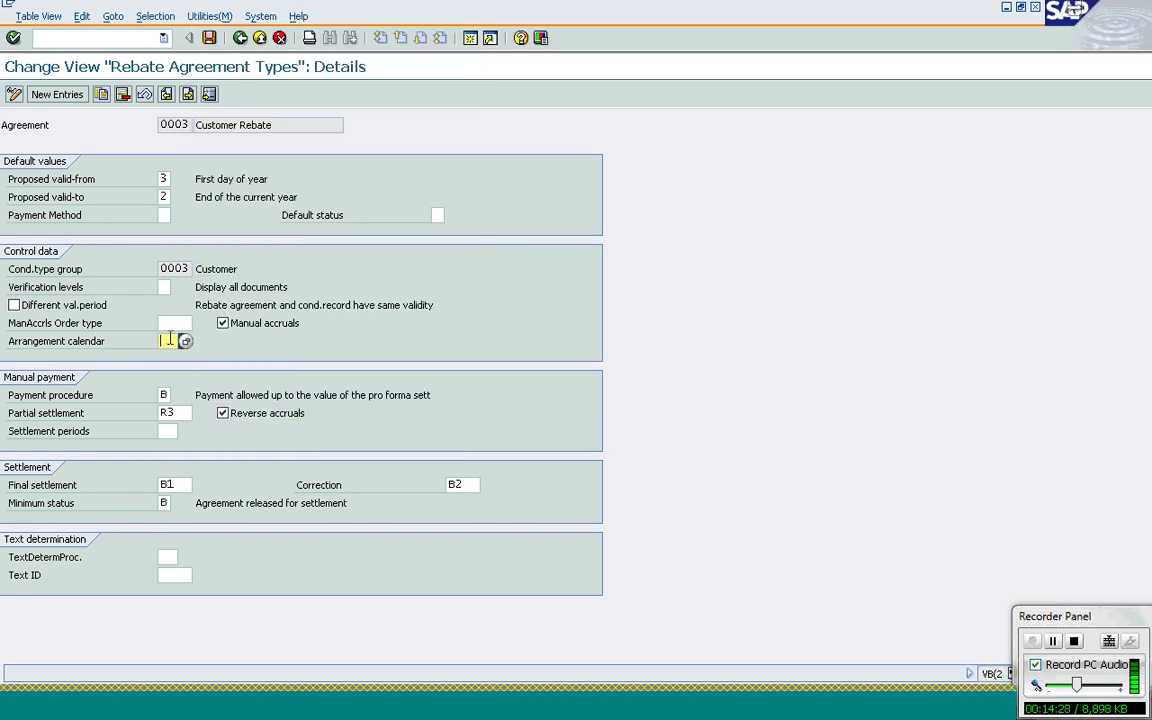
pyautogui.click(185, 341)
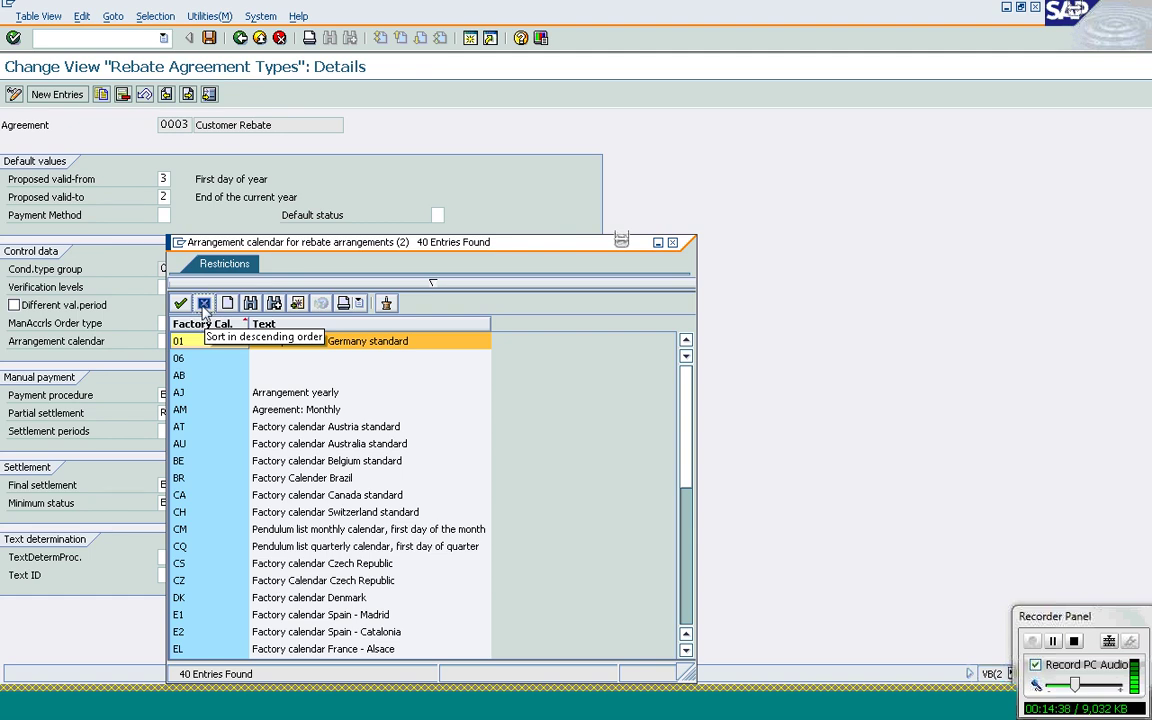
pyautogui.click(204, 302)
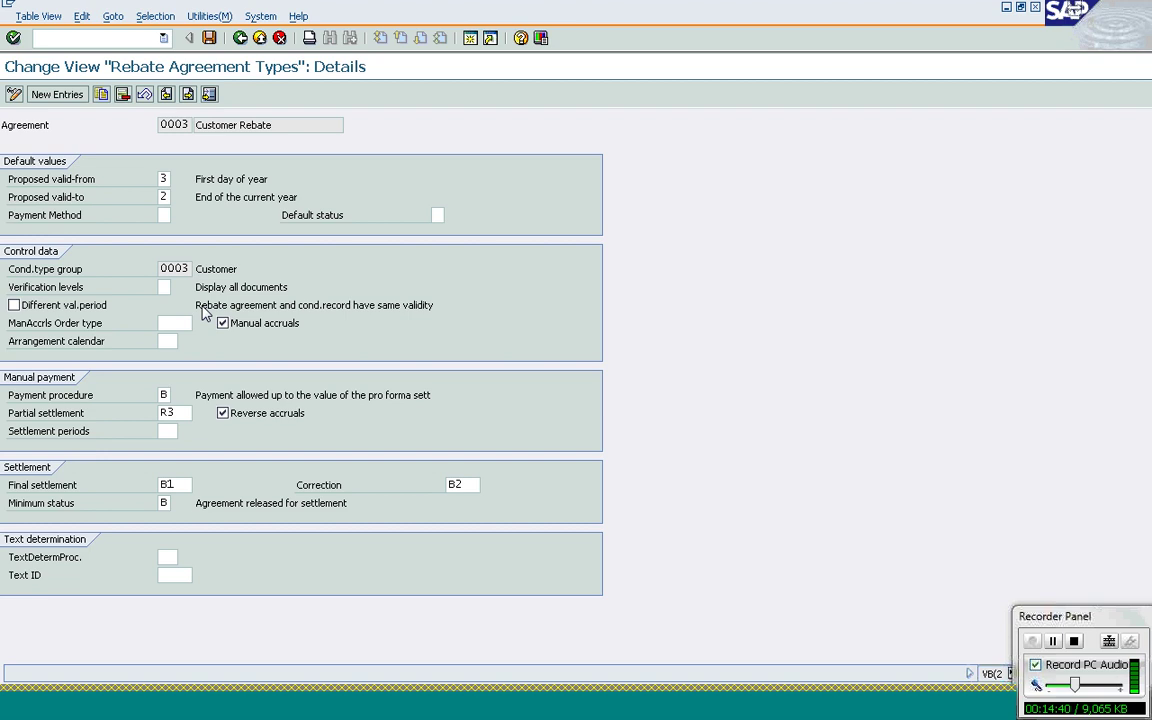
pyautogui.click(165, 341)
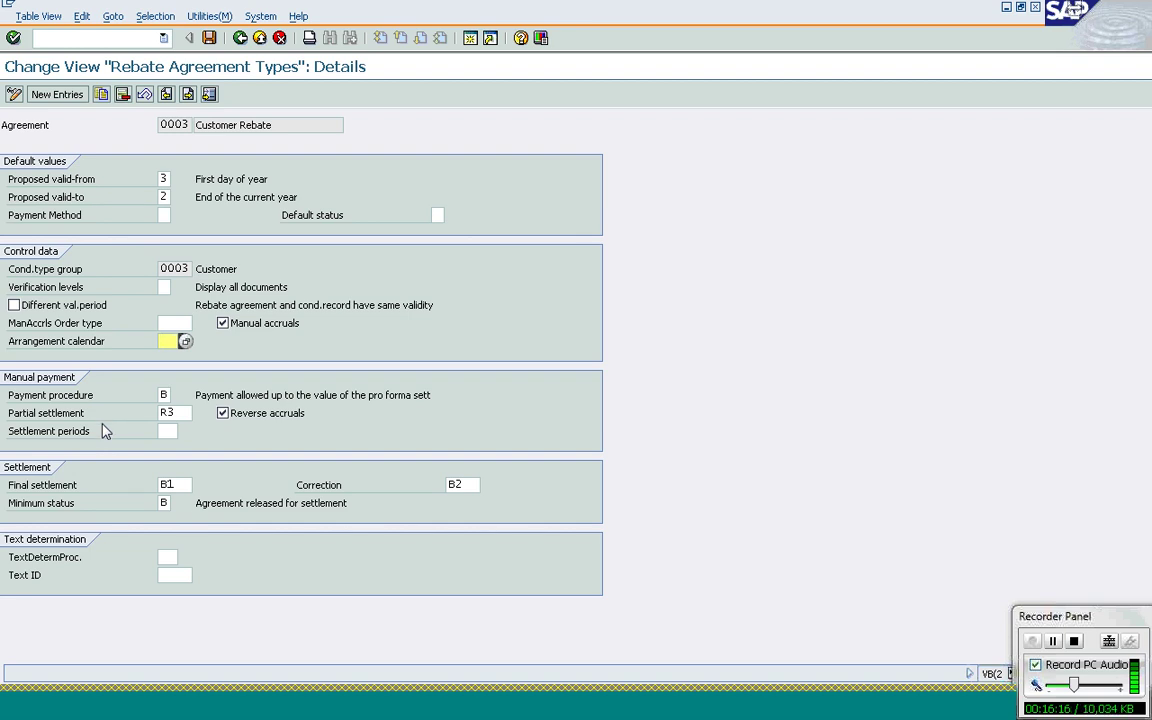
# - Examine each manual payment procedure option for the agreement type, keeping the existing procedure
pyautogui.click(164, 395)
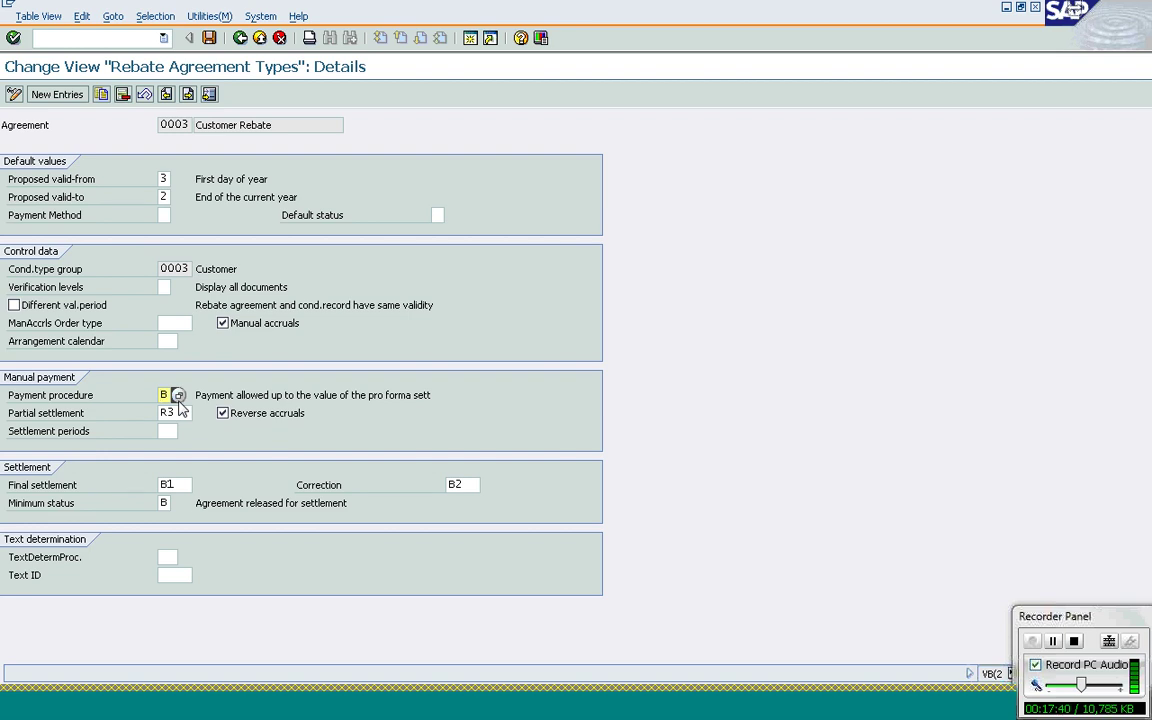
pyautogui.click(178, 395)
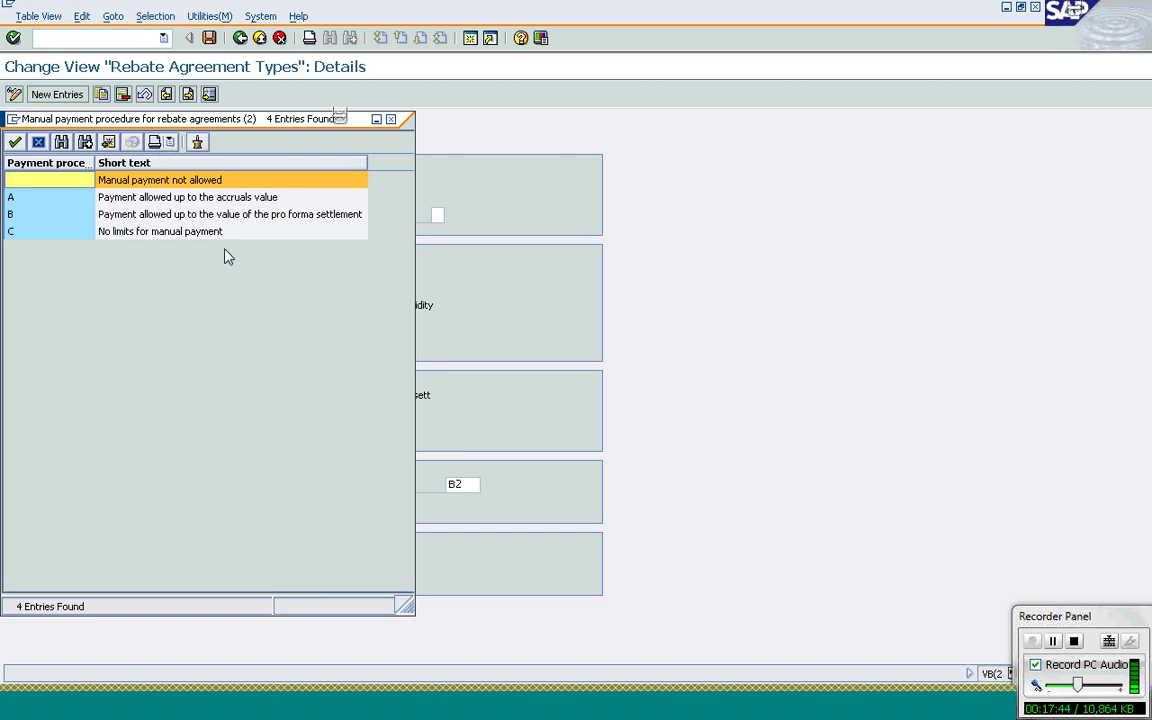
pyautogui.moveTo(170, 119); pyautogui.dragTo(588, 120)
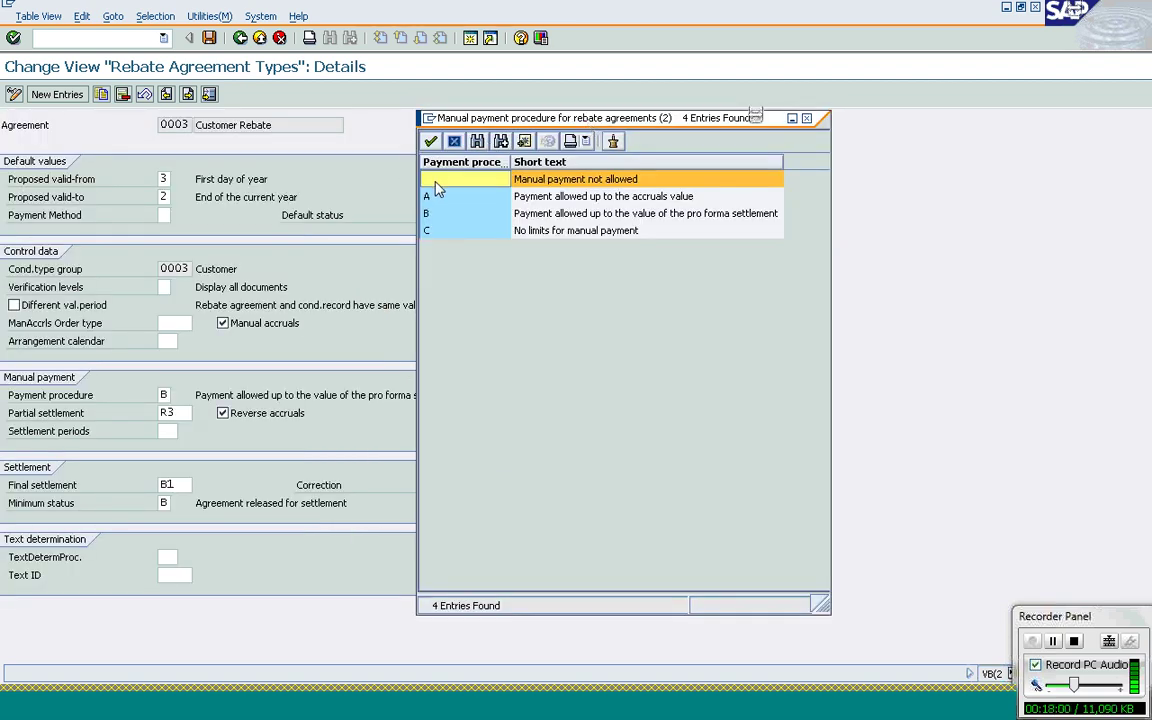
pyautogui.click(581, 199)
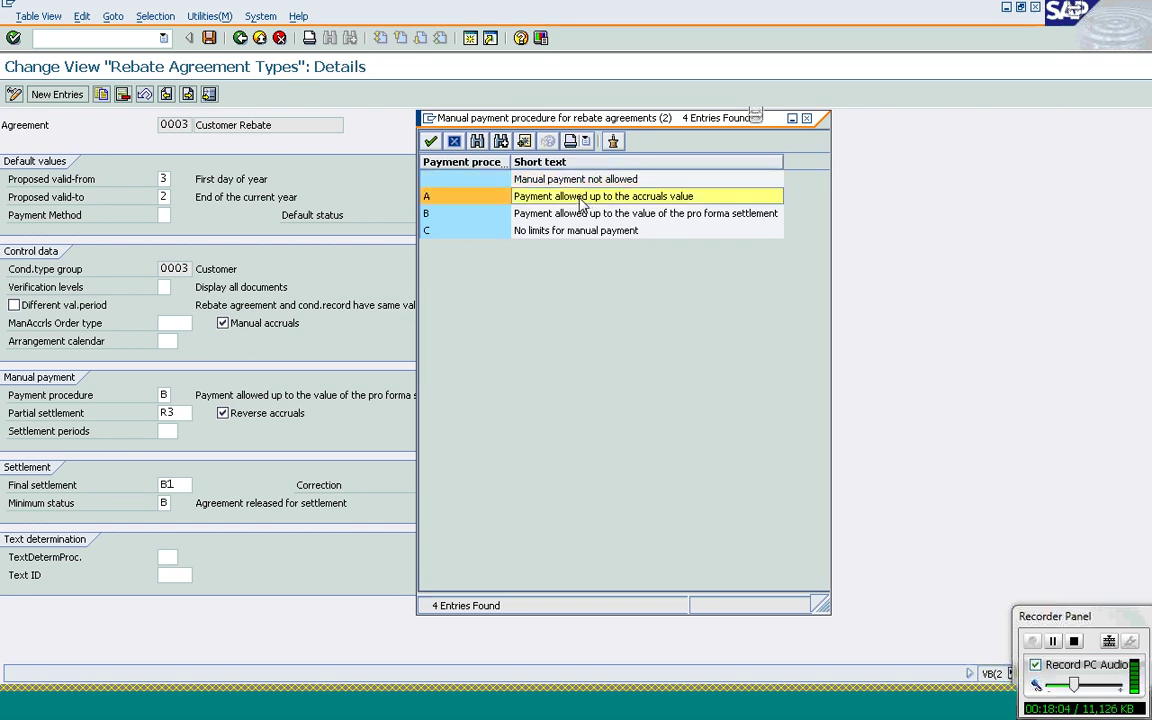
pyautogui.click(562, 215)
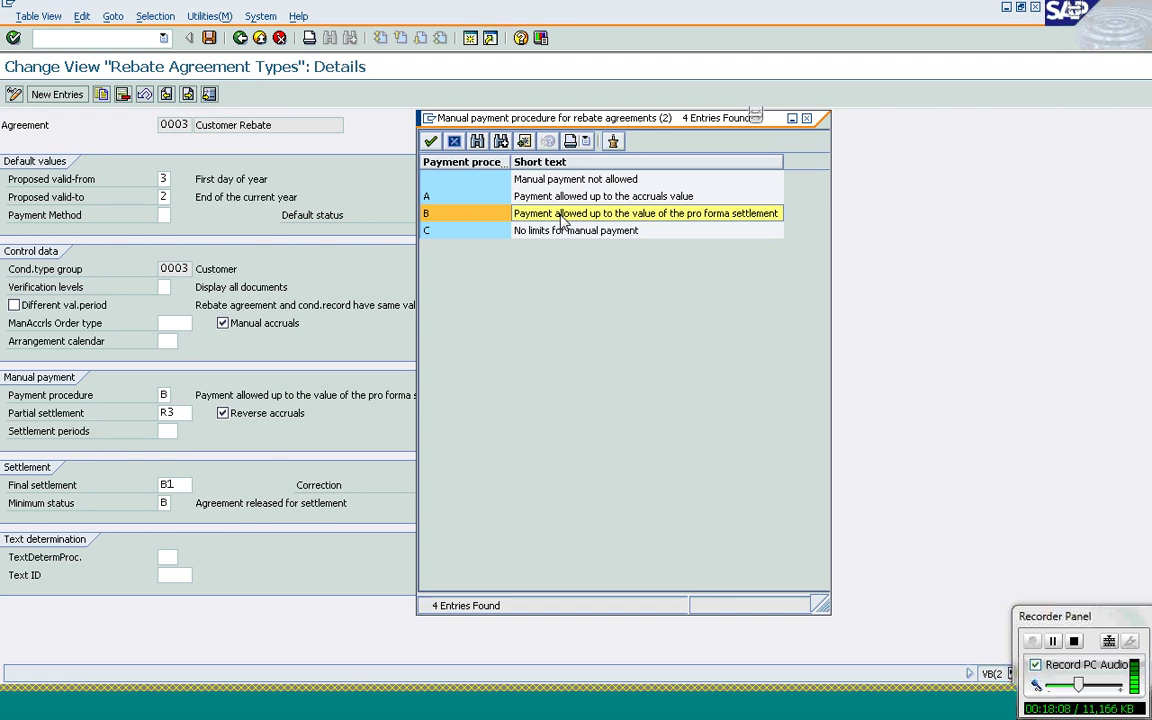
pyautogui.click(548, 232)
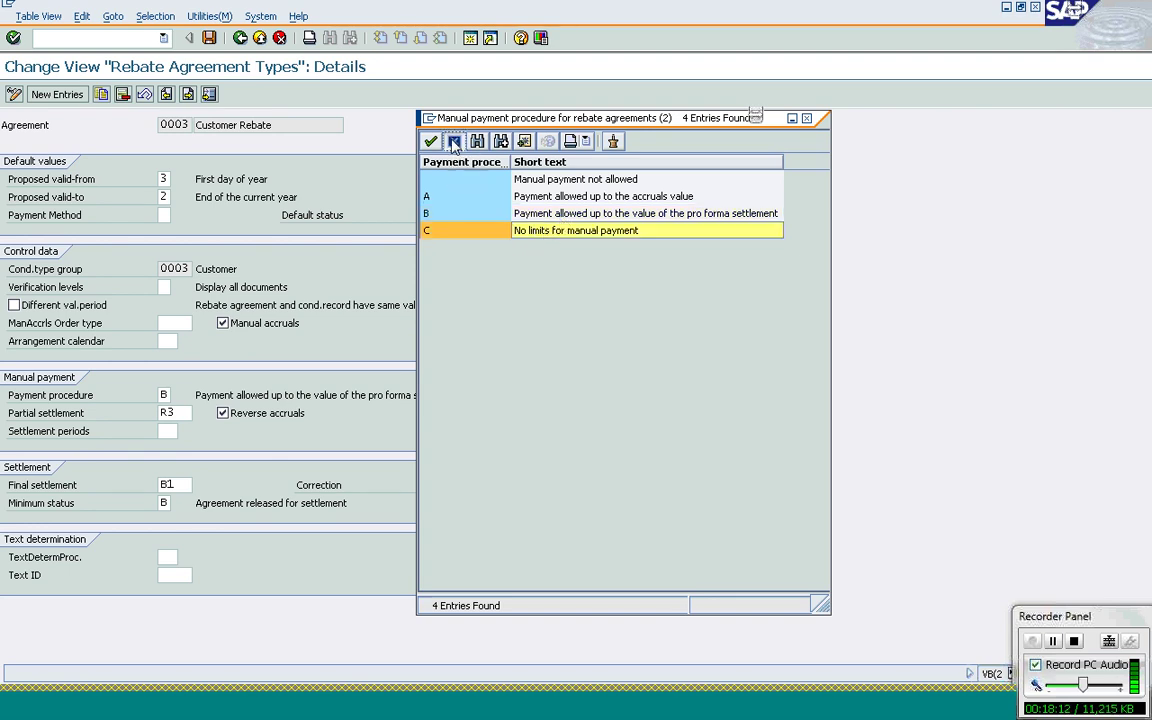
pyautogui.click(430, 141)
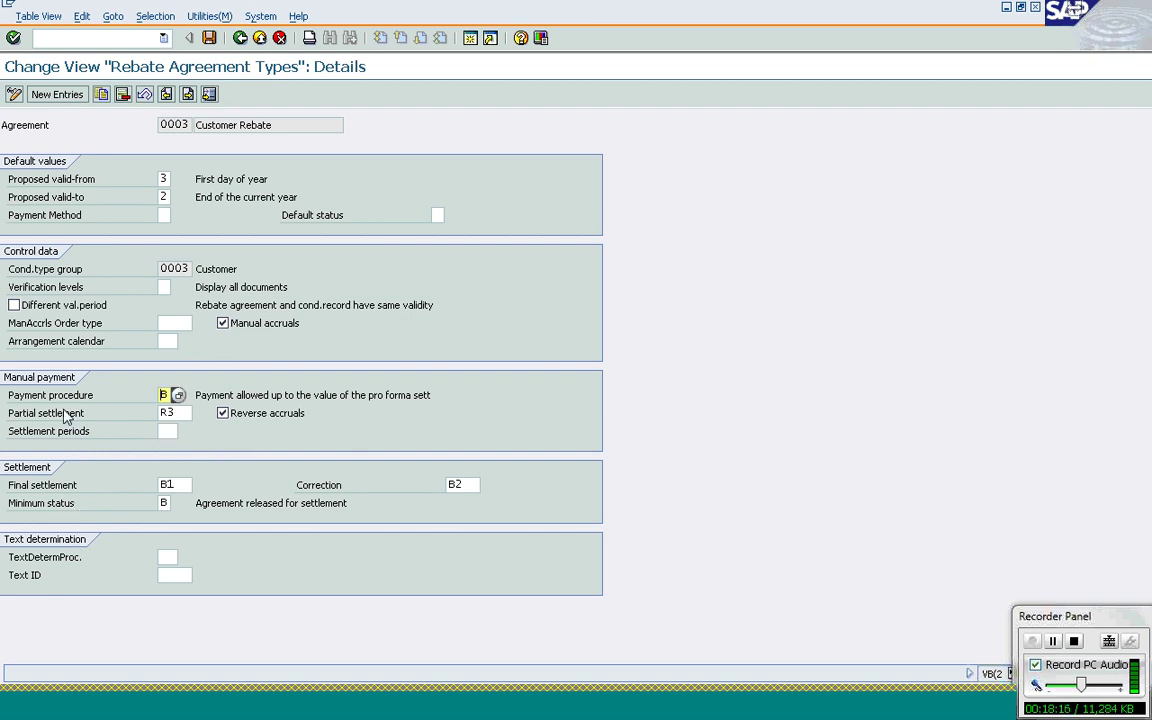
# - Examine the partial settlement order type and the calendars offered for the settlement periods, without selecting one
pyautogui.click(180, 412)
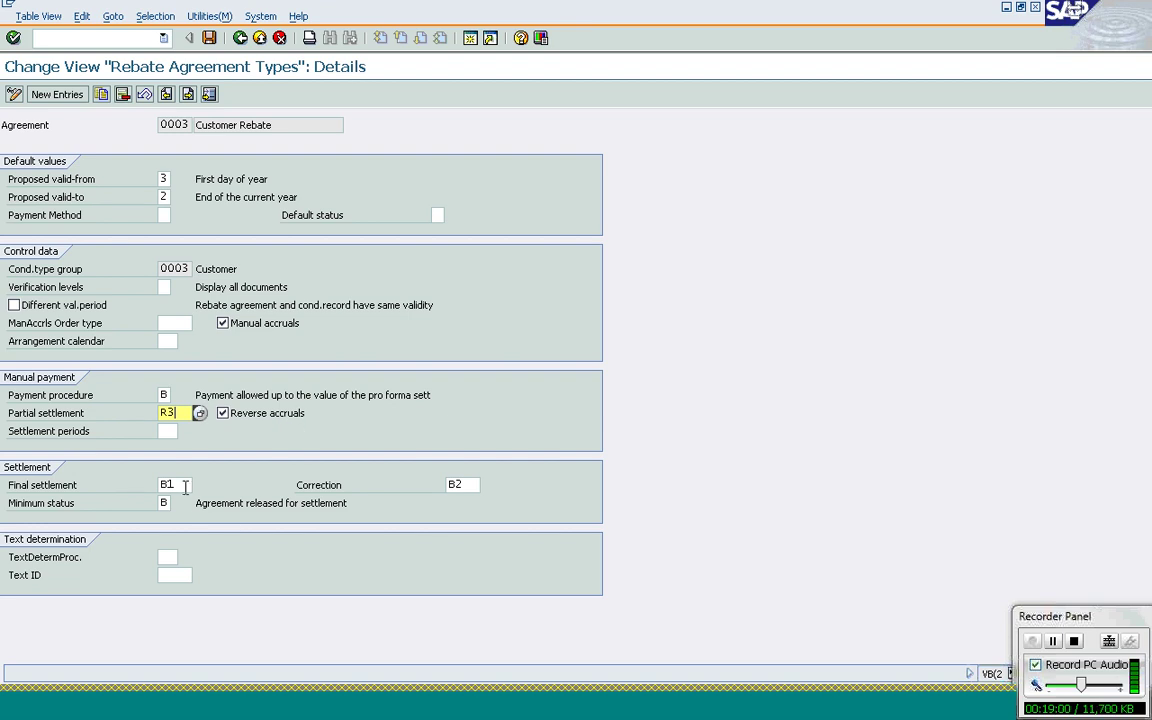
pyautogui.click(172, 431)
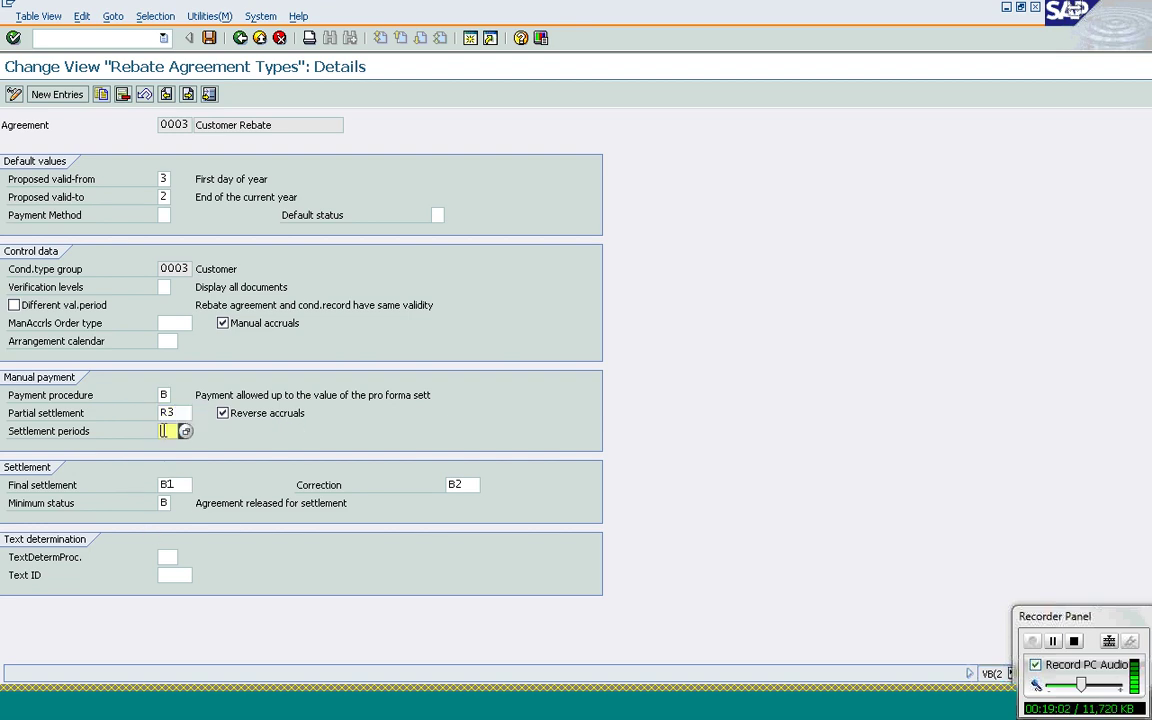
pyautogui.click(185, 431)
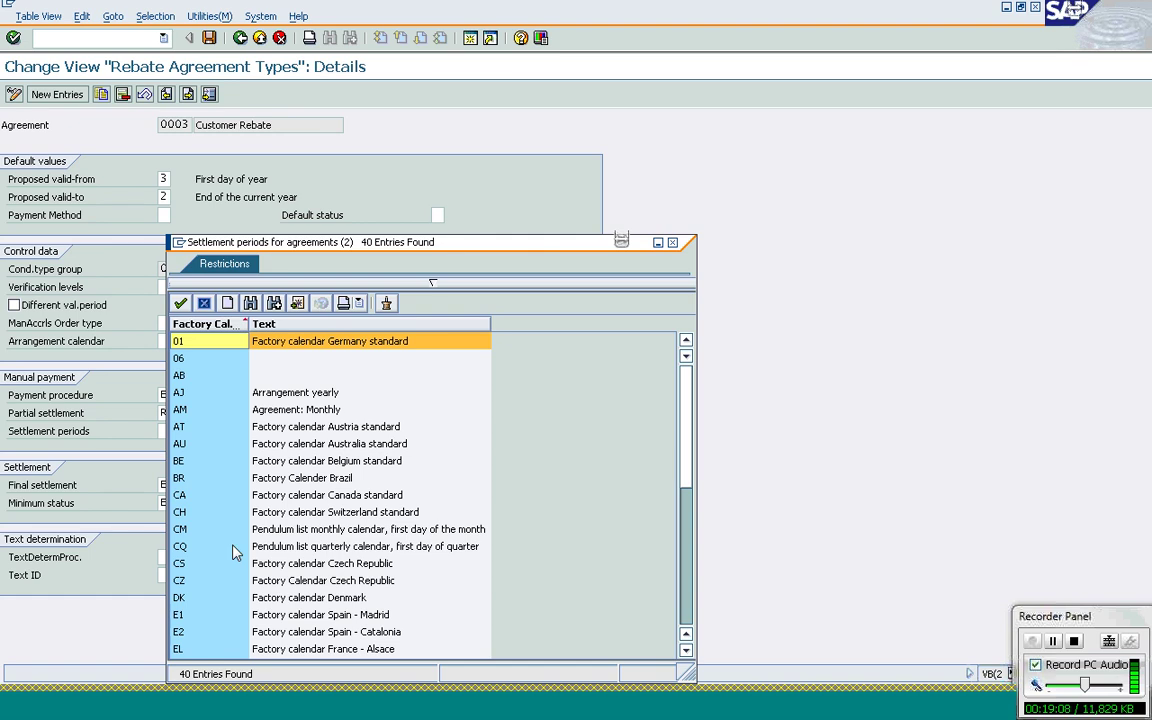
pyautogui.press('Escape')
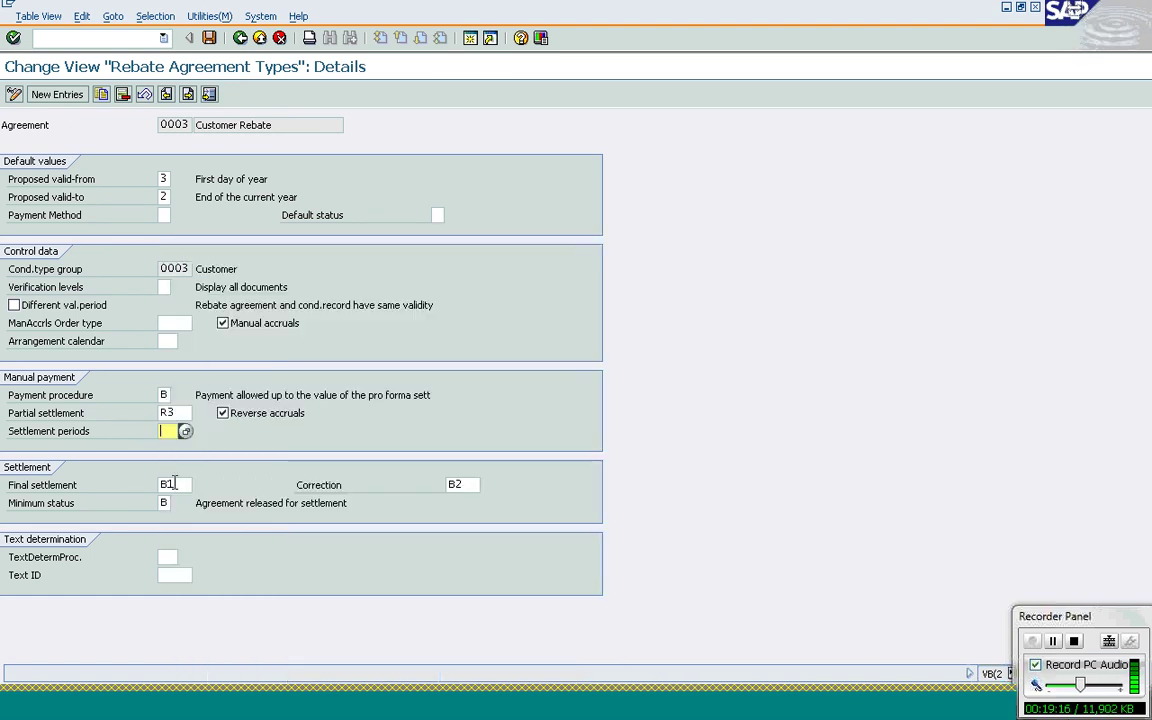
# - Examine the final settlement and correction order types and the minimum status options for settlement, keeping the existing values
pyautogui.click(174, 484)
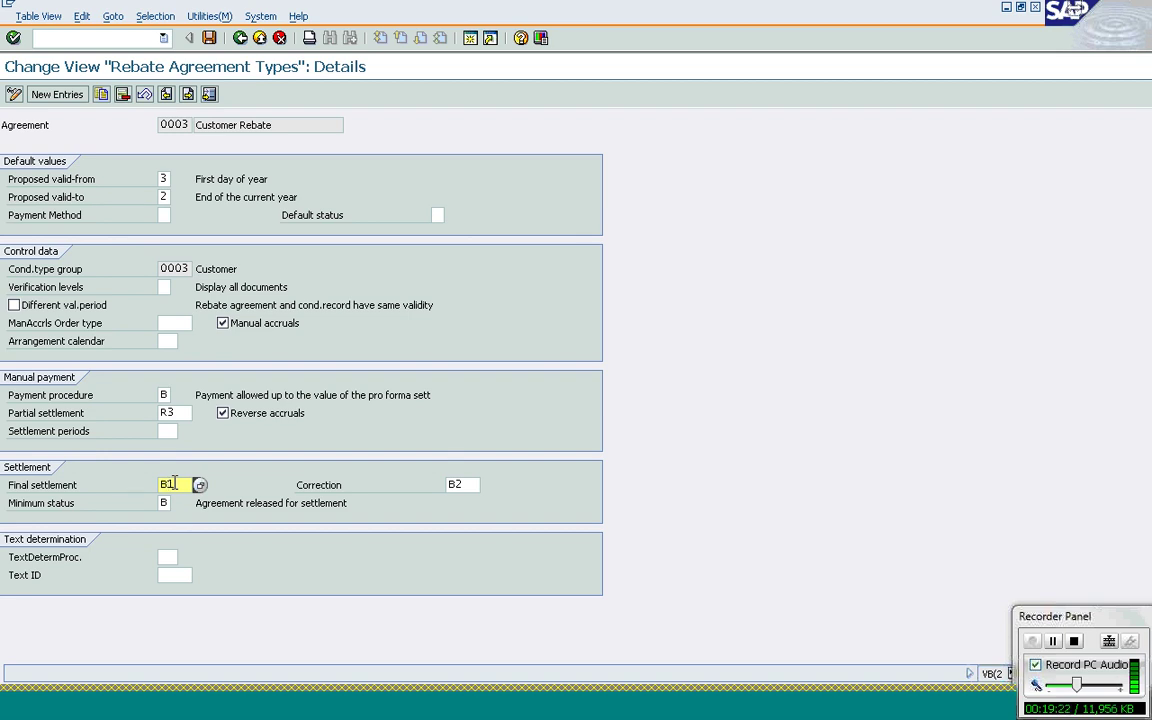
pyautogui.click(459, 487)
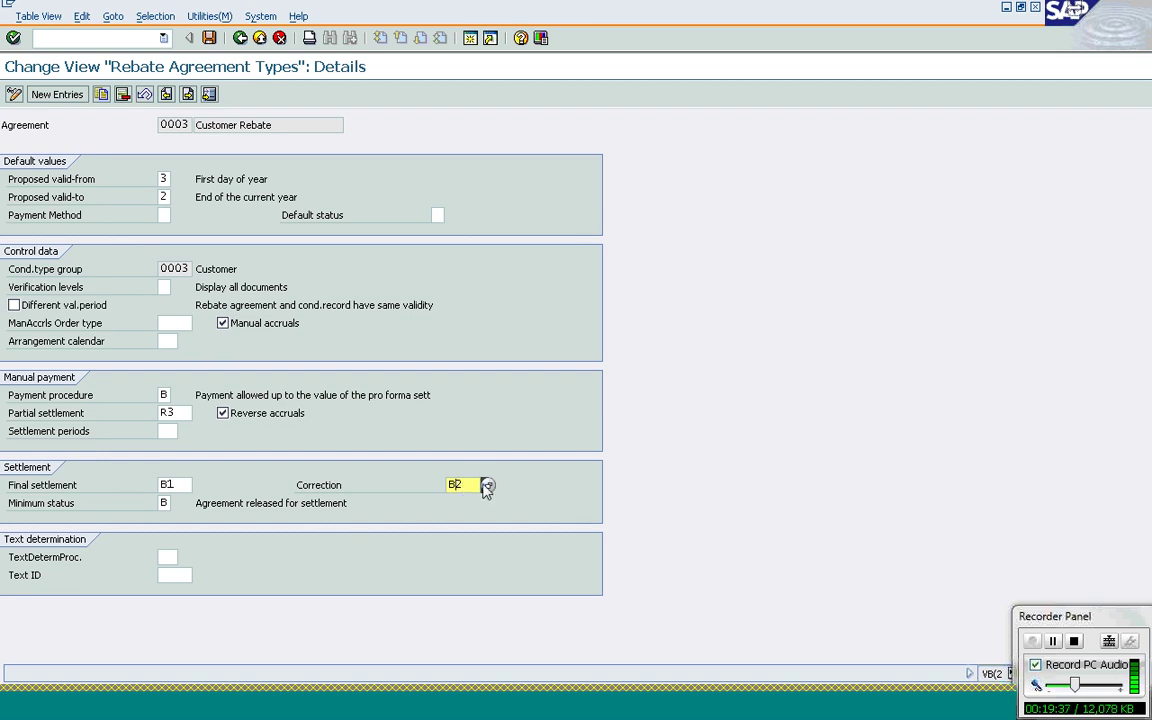
pyautogui.click(165, 503)
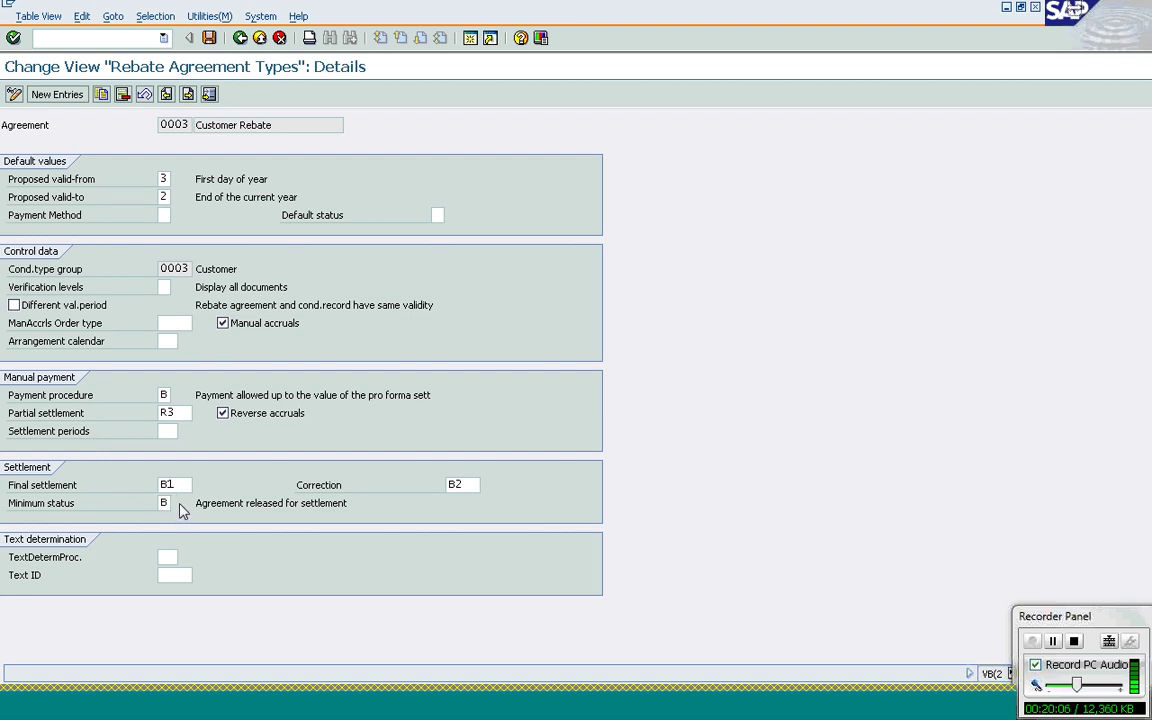
pyautogui.press('F4')
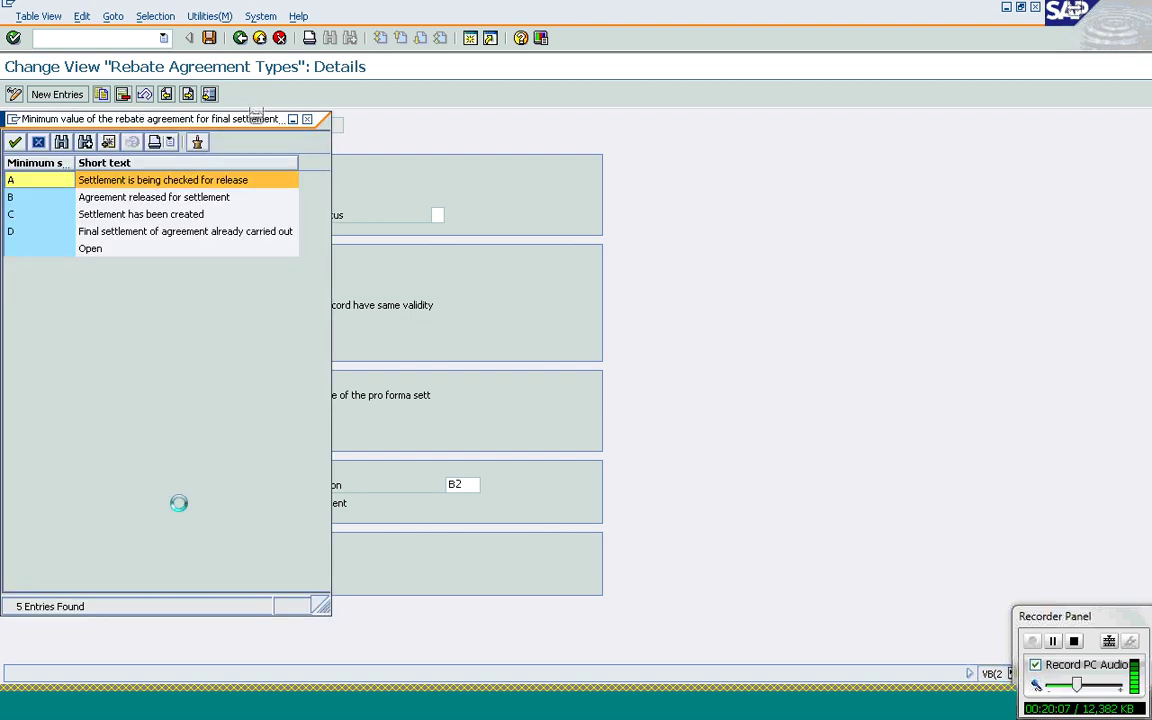
pyautogui.click(141, 218)
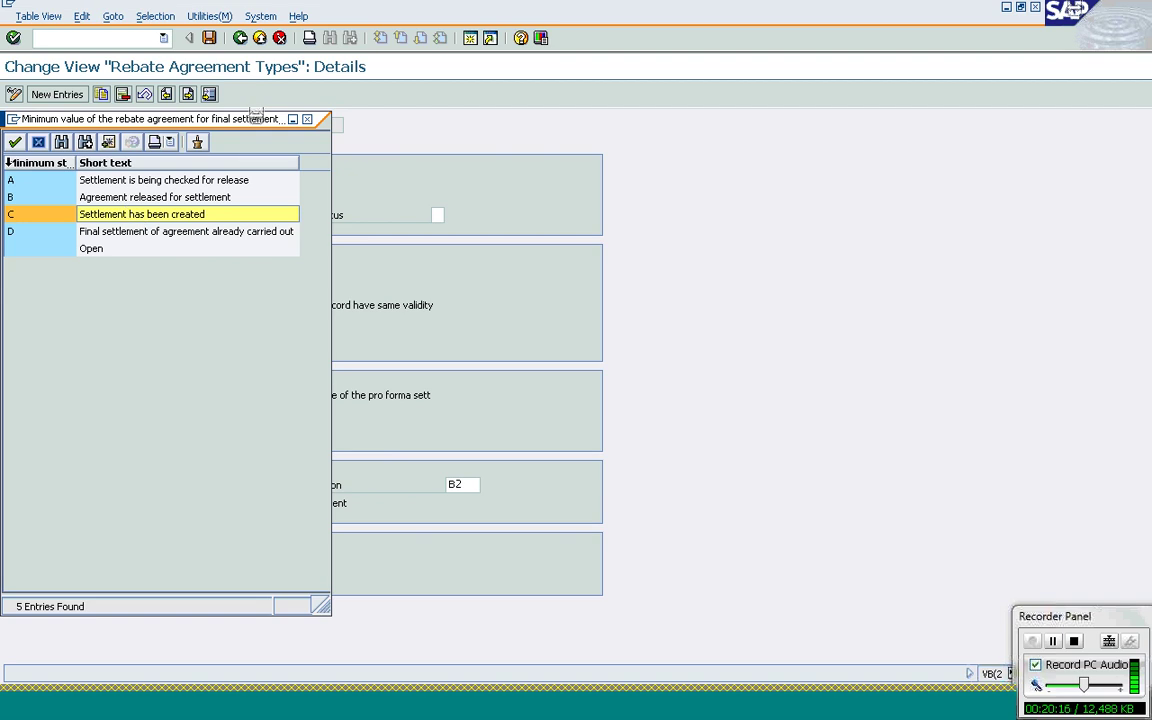
pyautogui.click(38, 146)
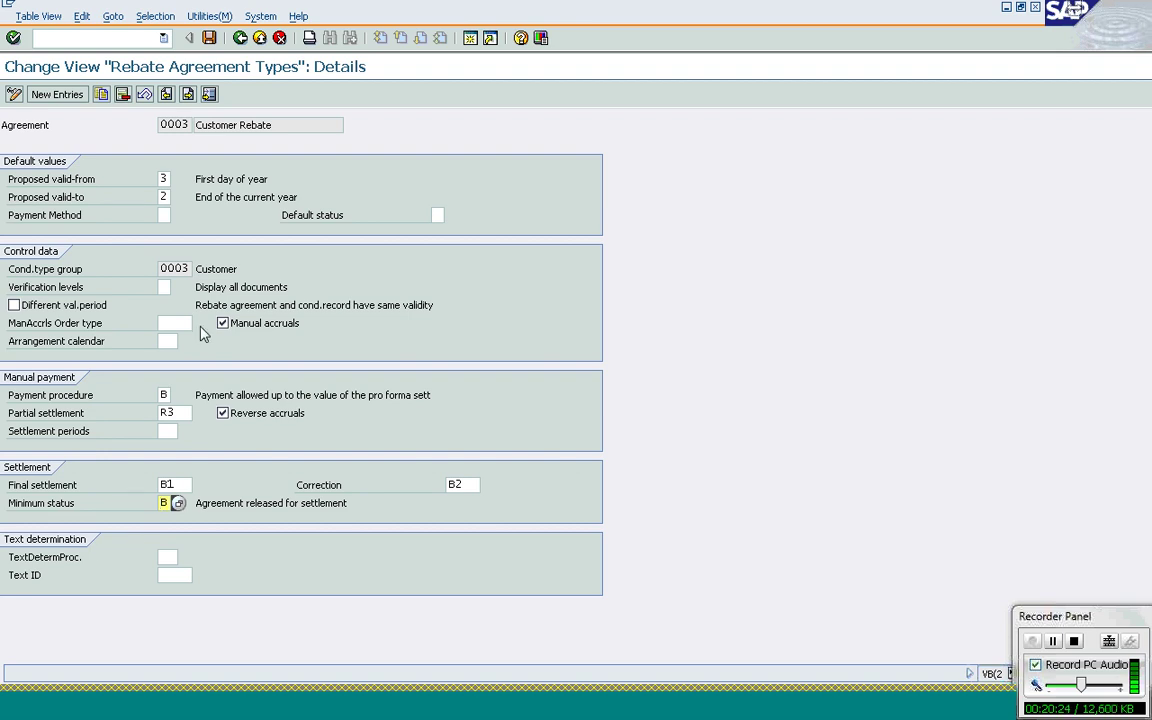
# - Try to move on to the next agreement type and turn off Manual accruals for the Customer Rebate type
pyautogui.click(189, 95)
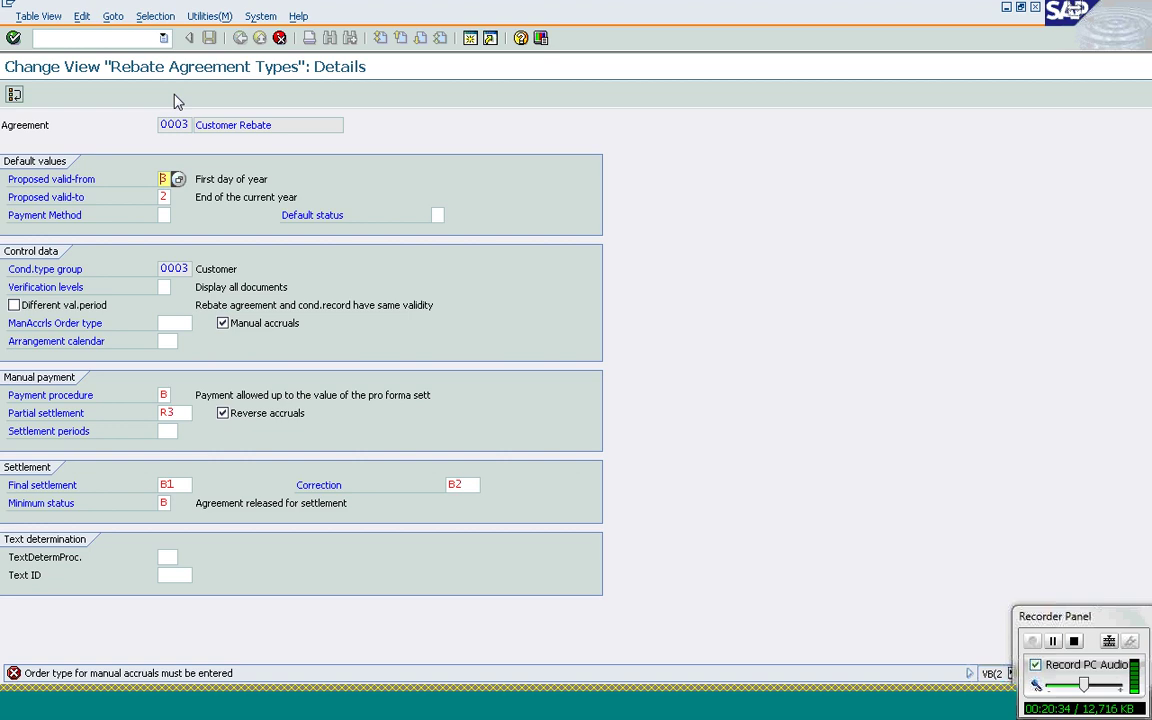
pyautogui.click(222, 324)
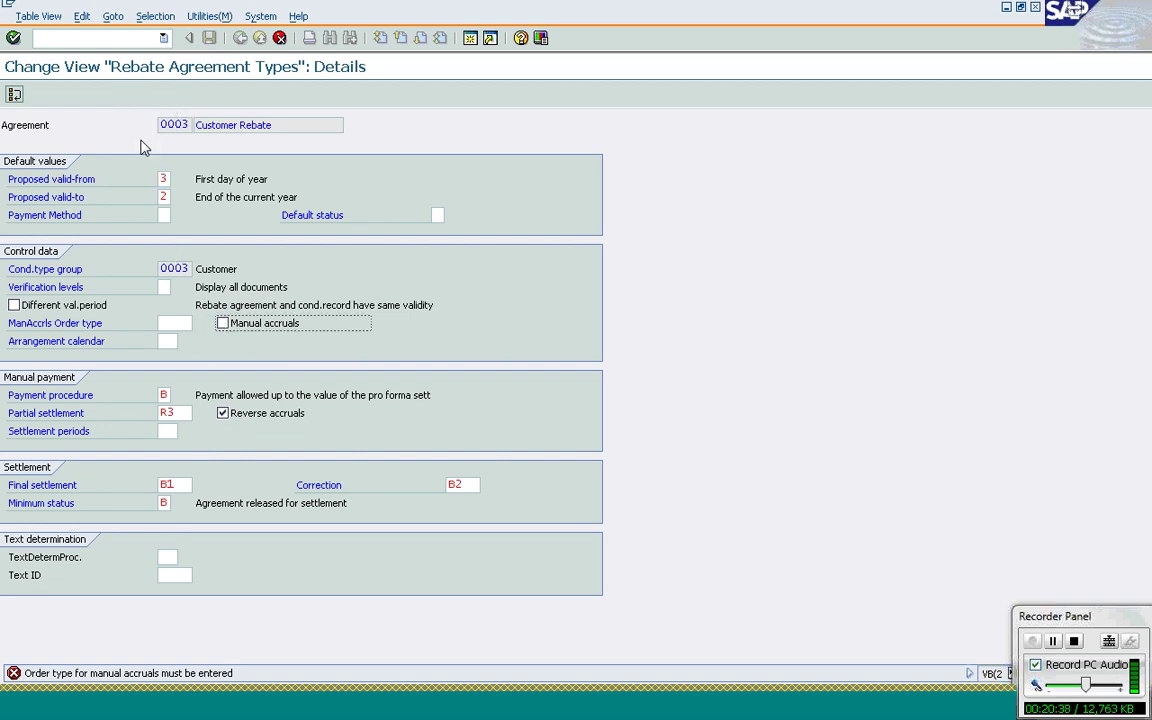
# - Return to the agreement types overview and examine the settings of the Group Rebate type 0001
pyautogui.press('Return')
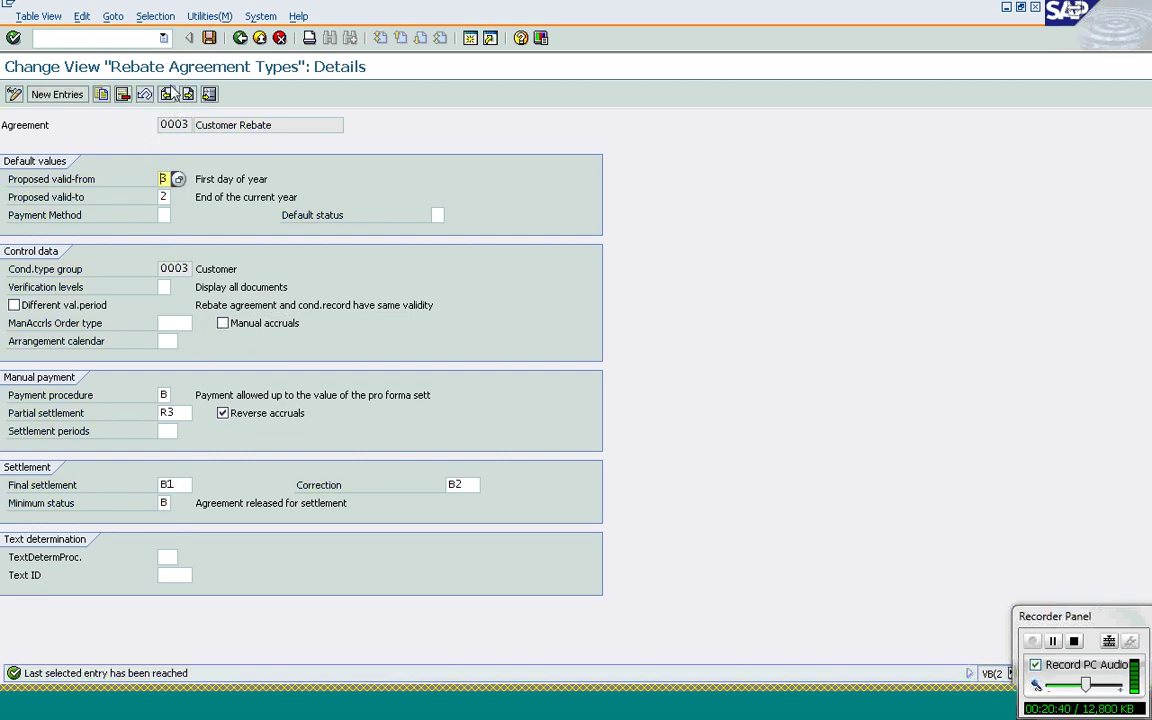
pyautogui.click(240, 37)
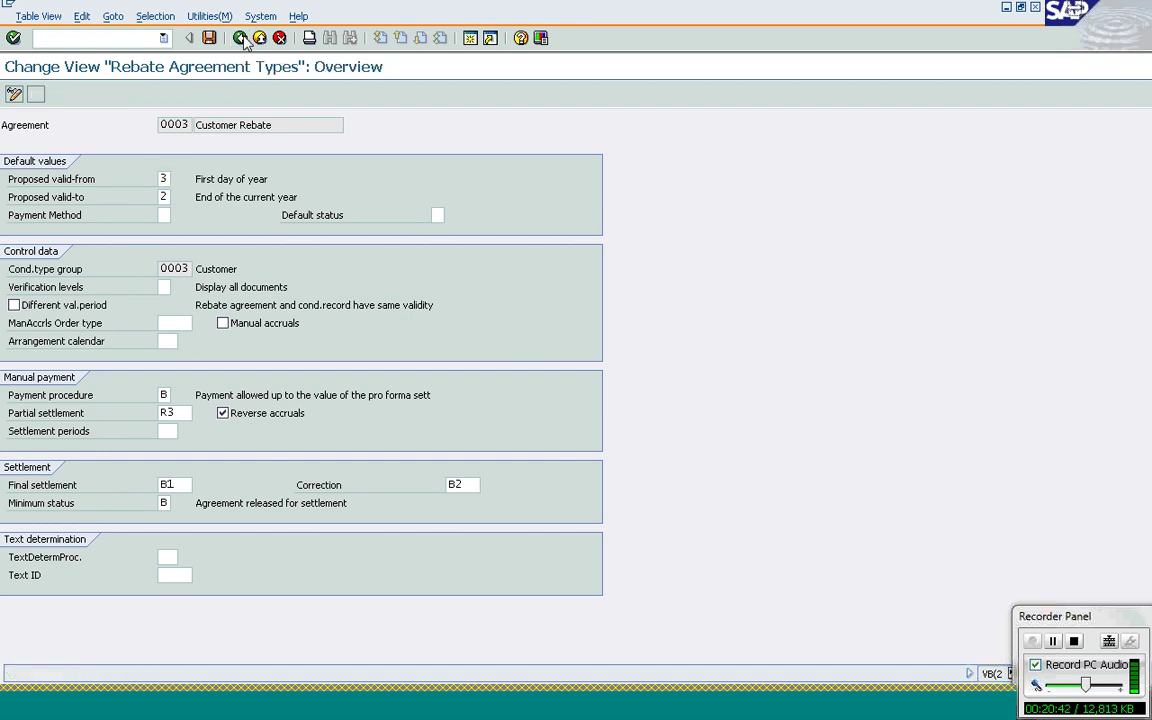
pyautogui.click(12, 177)
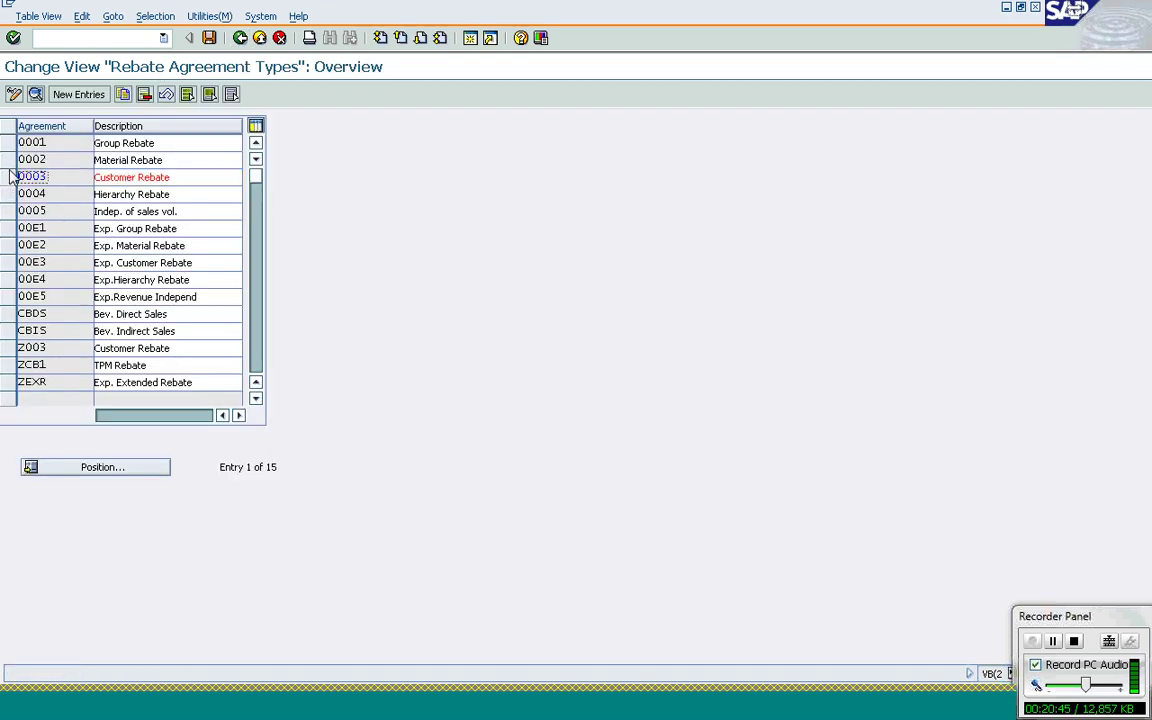
pyautogui.doubleClick(55, 143)
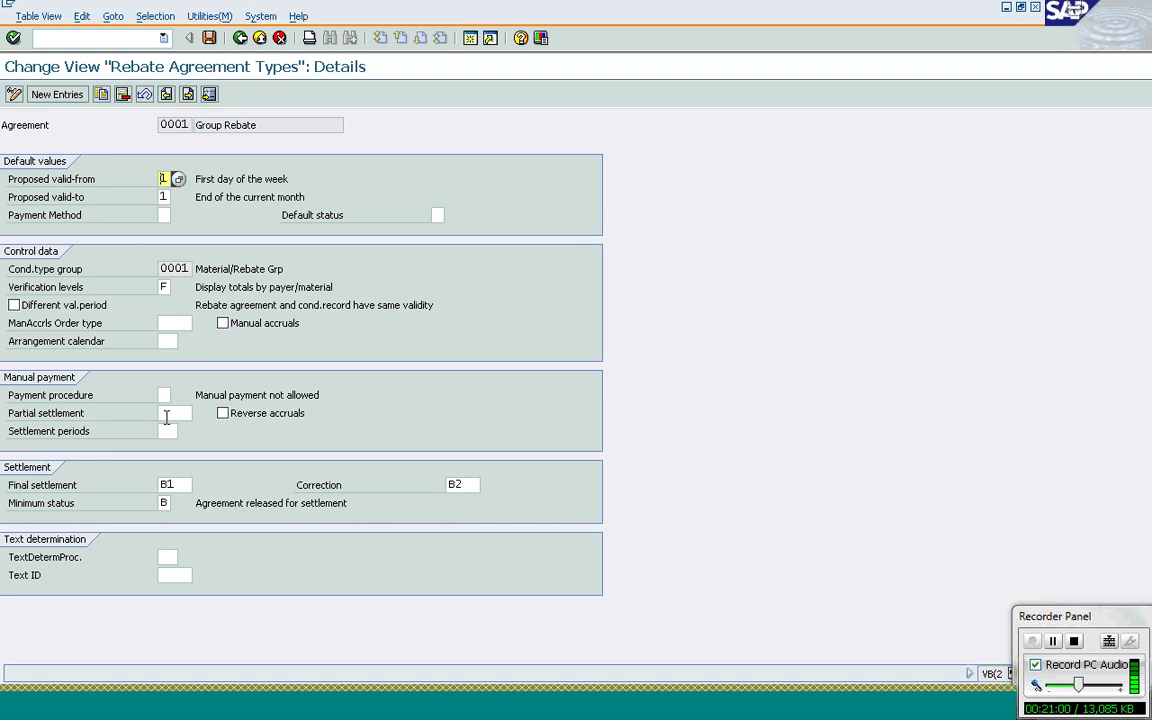
pyautogui.click(182, 485)
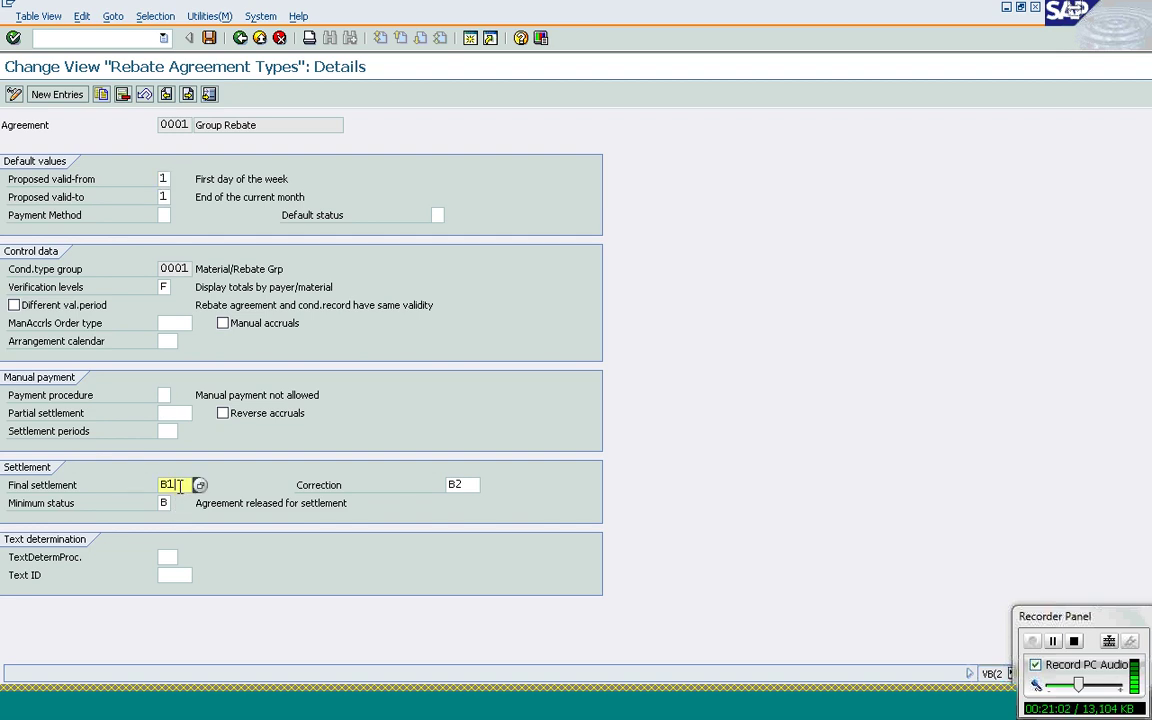
# - Move on to the Material Rebate type 0002 and copy it as a new agreement type ZAPS
pyautogui.click(188, 97)
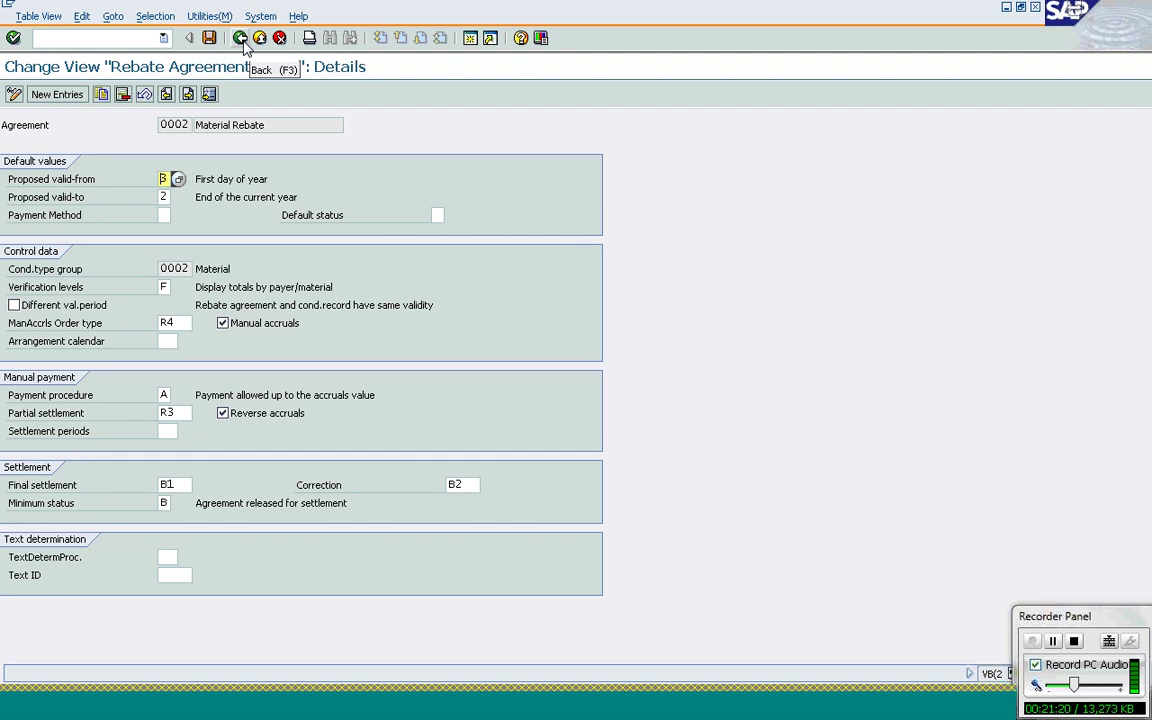
pyautogui.click(101, 94)
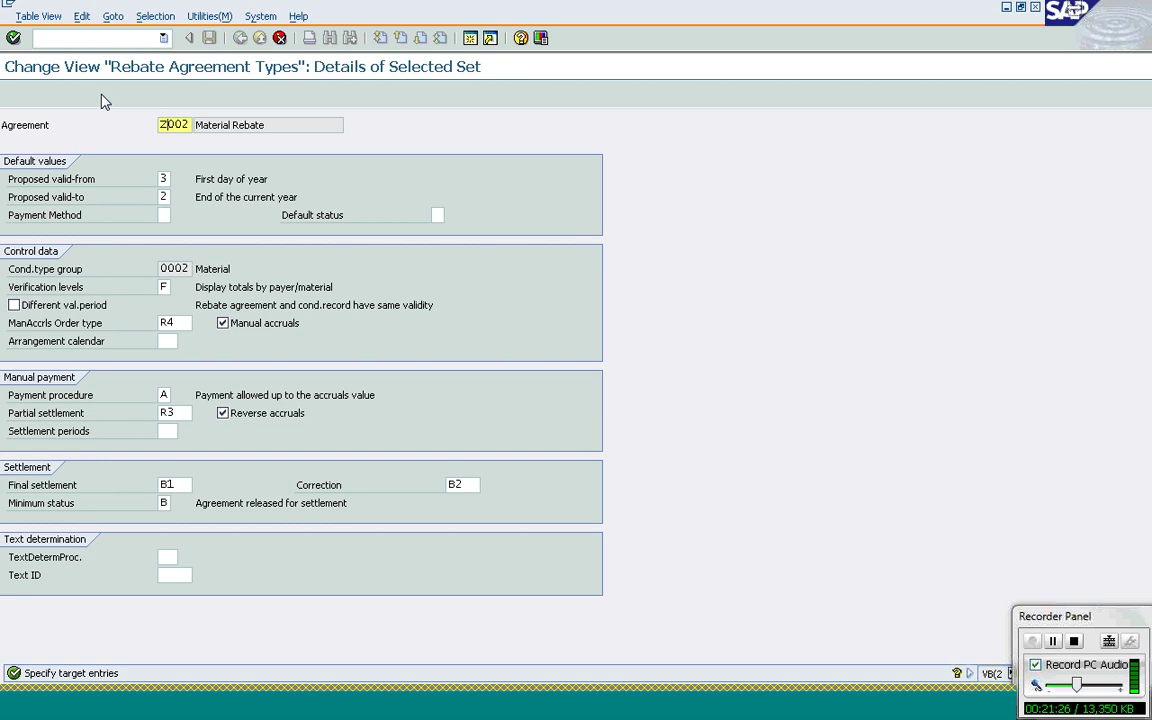
pyautogui.write('APS')
pyautogui.press('Return')
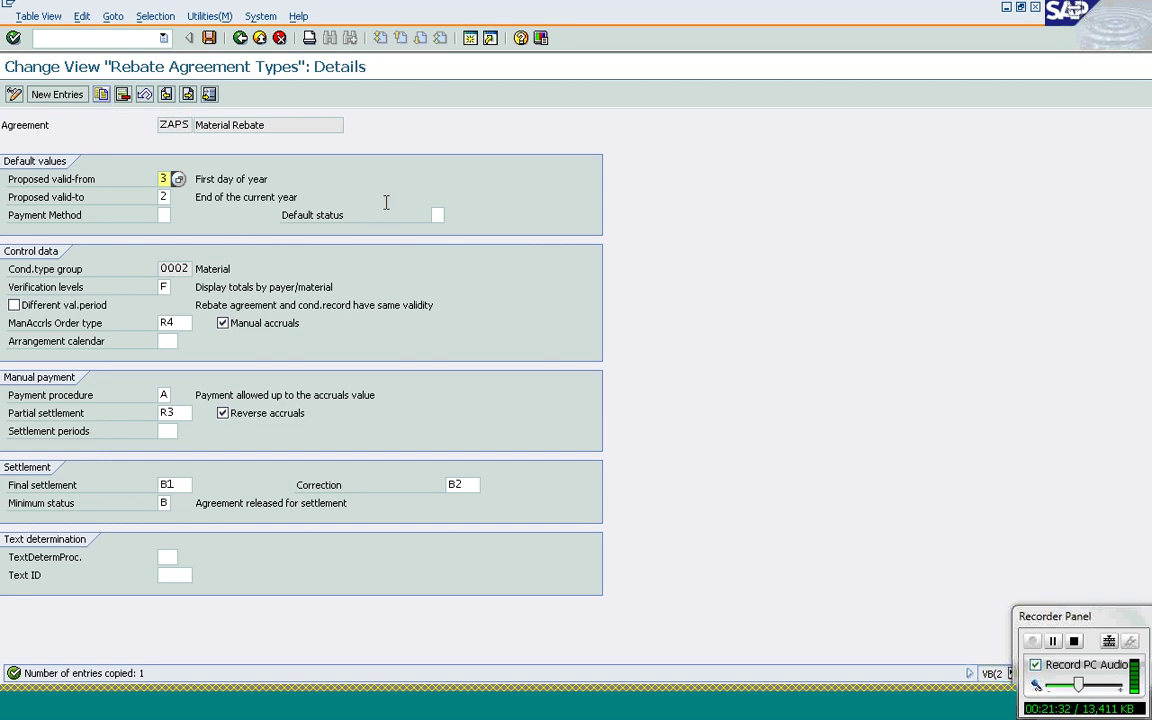
# - Set the ZAPS proposed valid-from to 1 (First day of the week) and the proposed valid-to to 5 (No proposal)
pyautogui.click(181, 180)
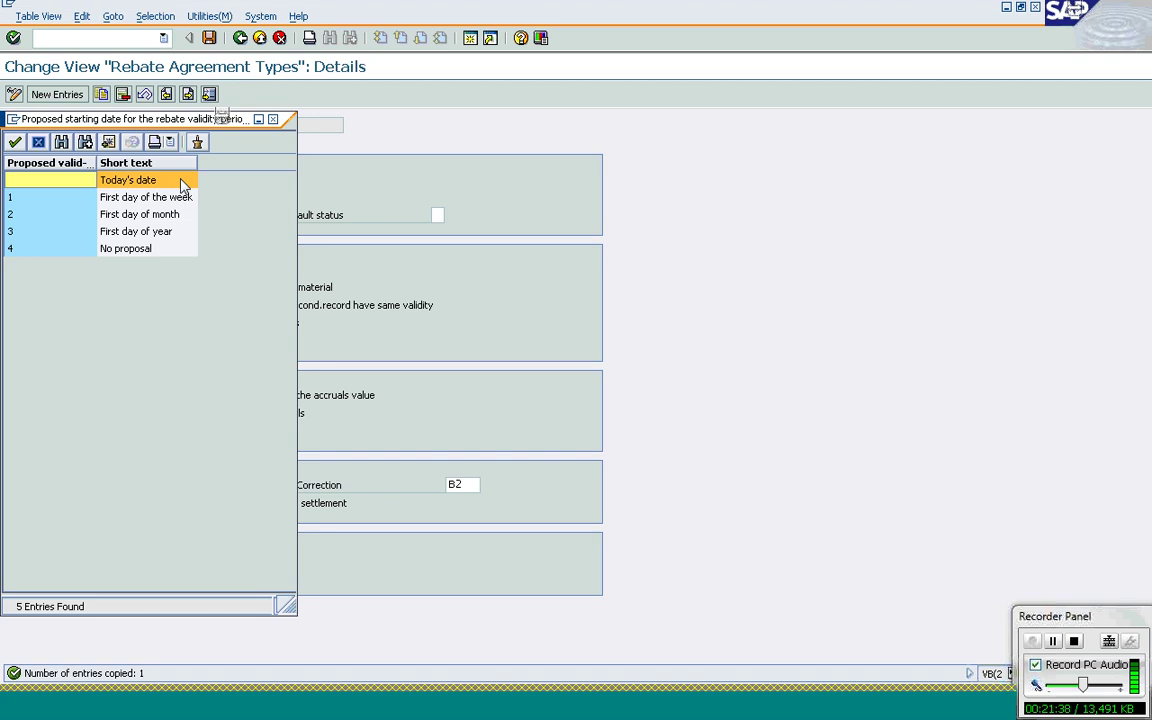
pyautogui.click(137, 202)
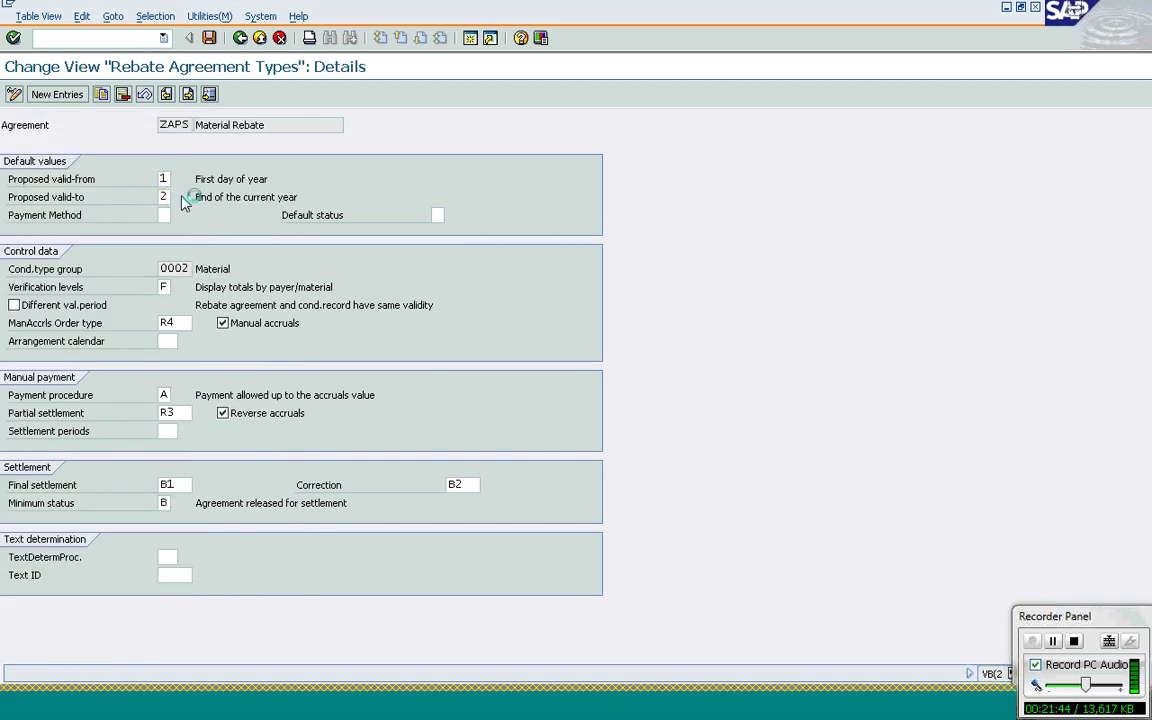
pyautogui.click(178, 197)
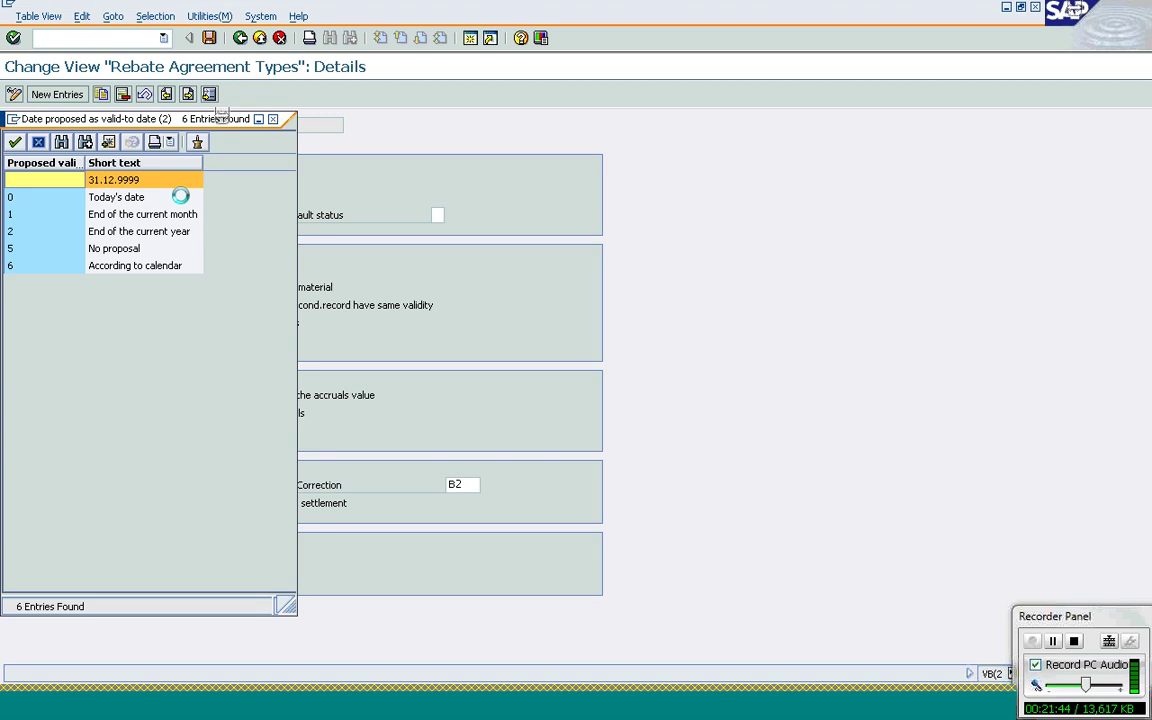
pyautogui.click(112, 248)
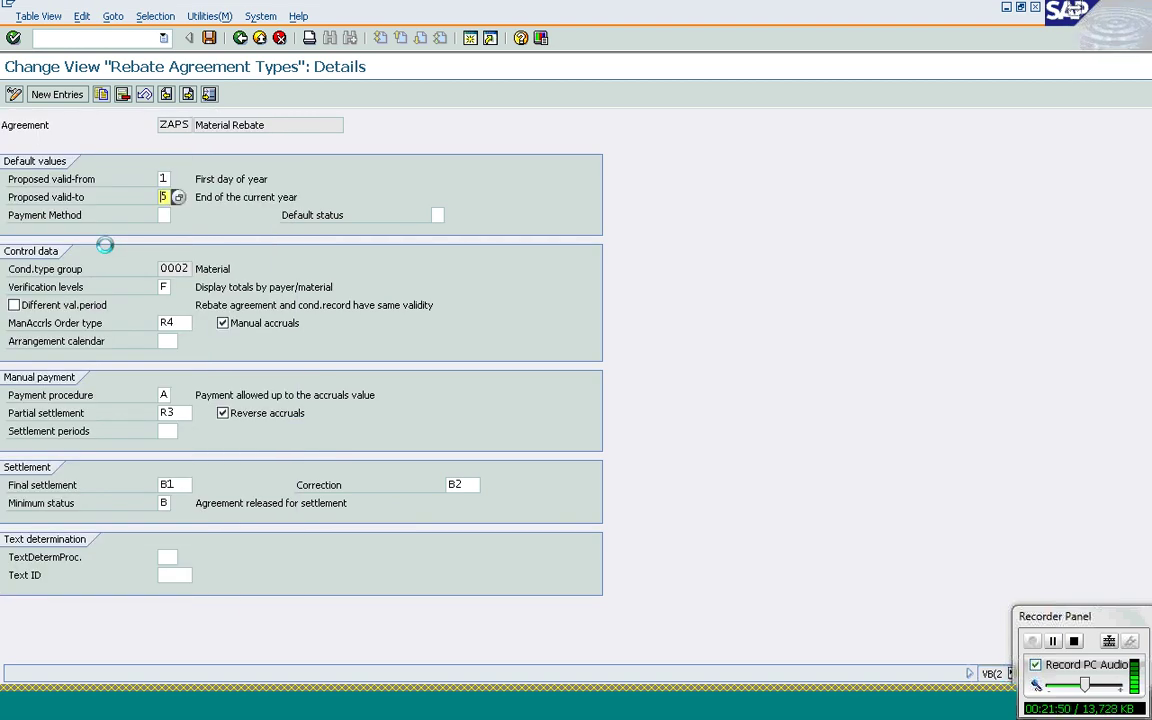
# - Set the manual payment procedure of ZAPS to C (No limits for manual payment), keeping manual accruals order type R4
pyautogui.click(185, 268)
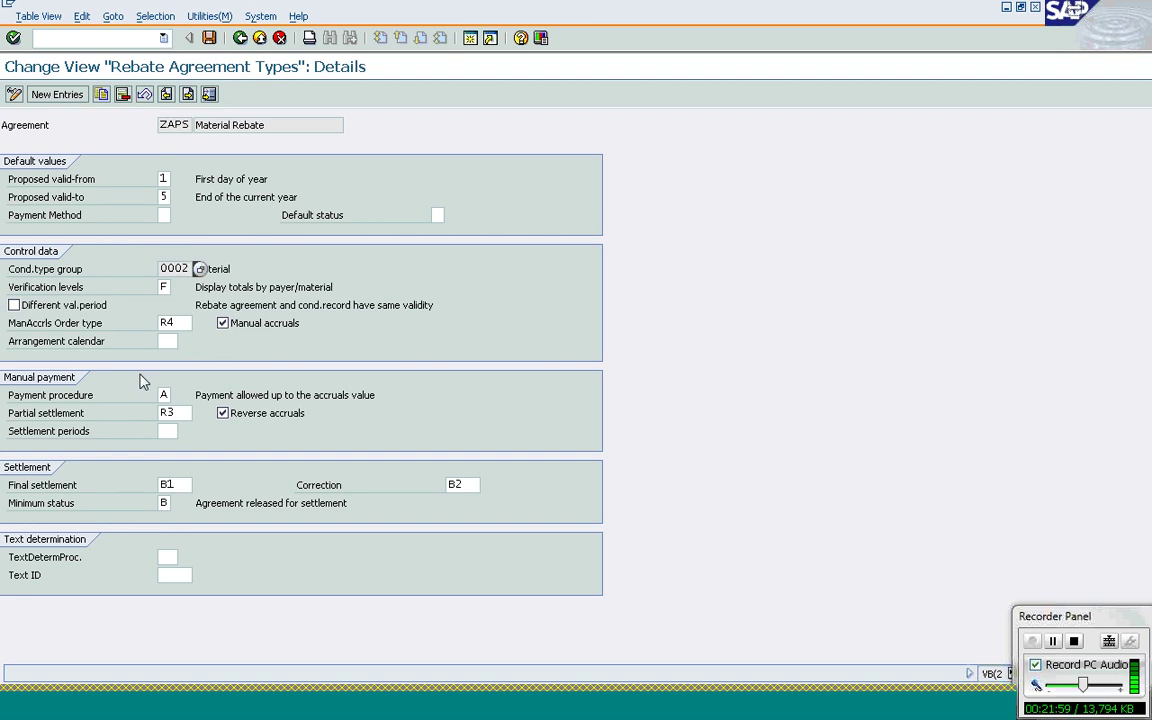
pyautogui.click(187, 327)
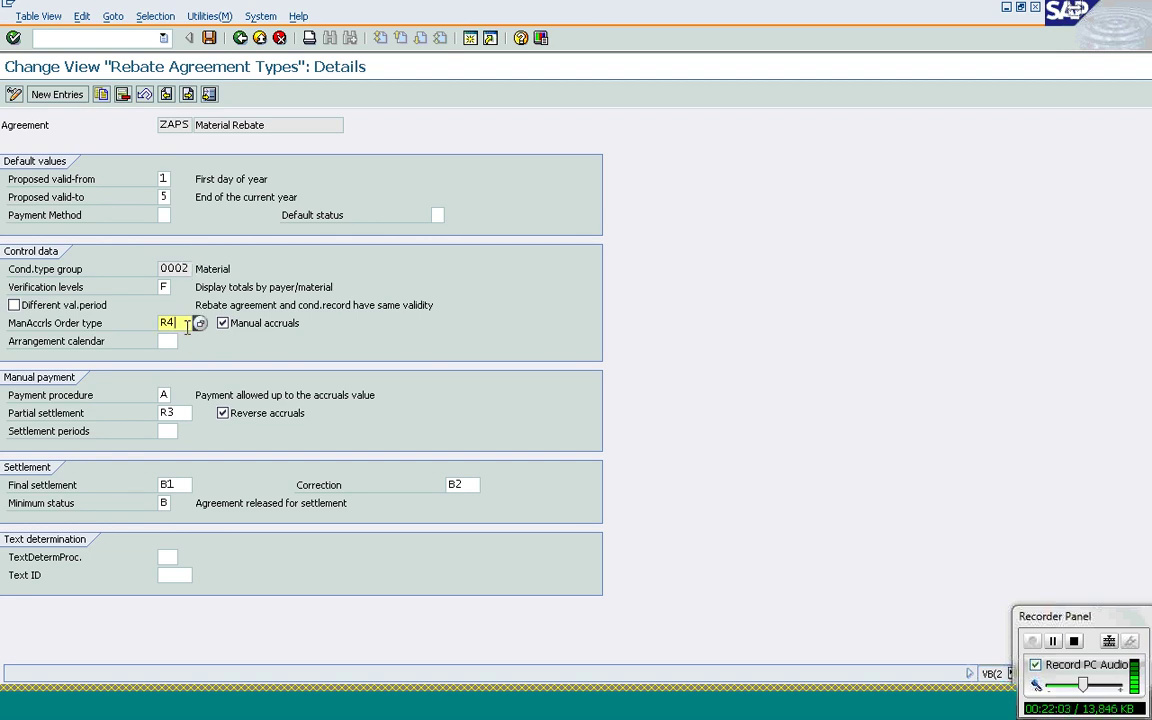
pyautogui.click(165, 396)
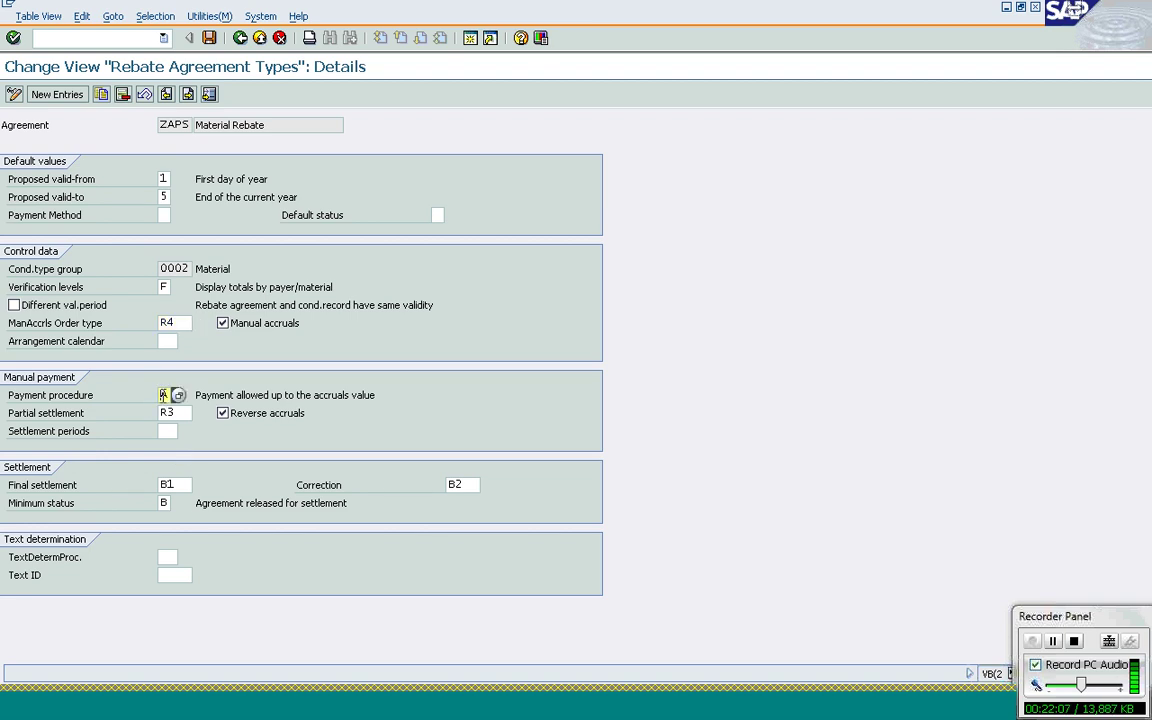
pyautogui.click(177, 395)
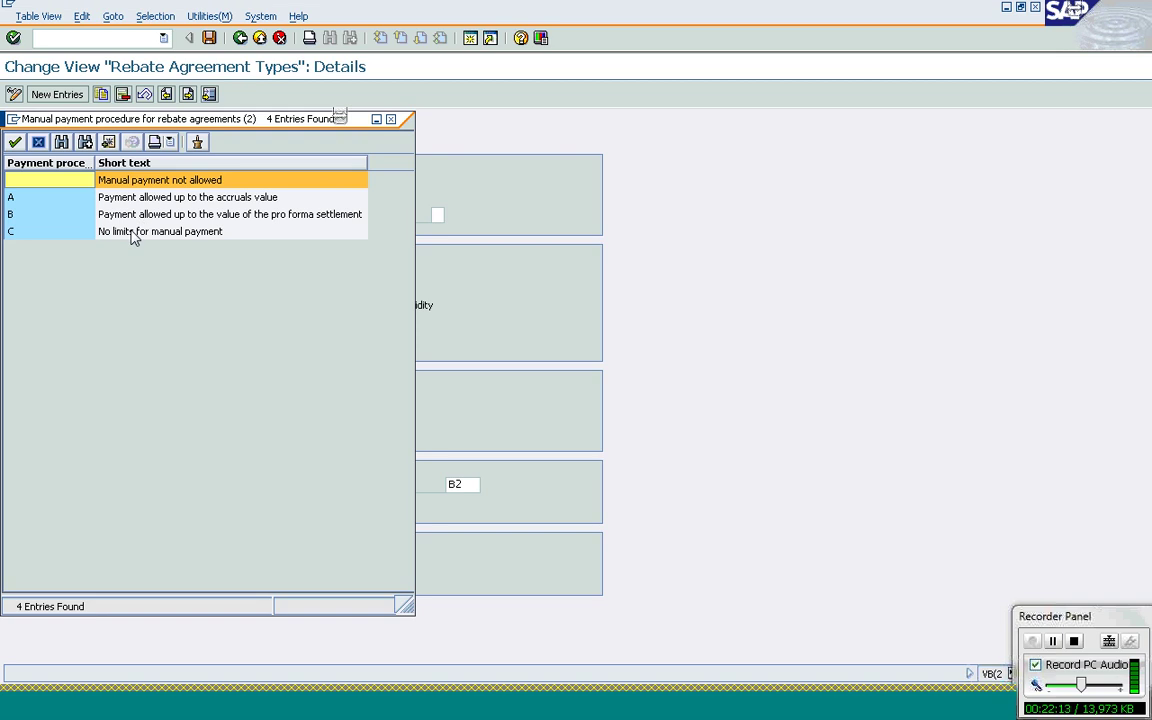
pyautogui.press('Escape')
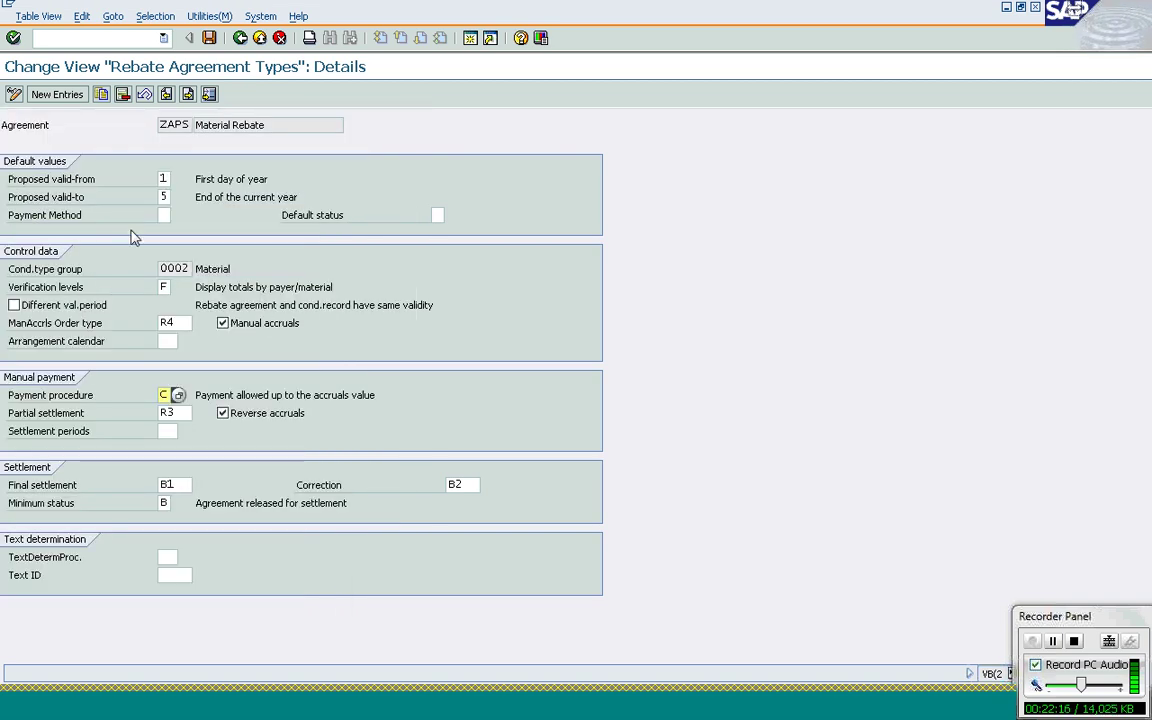
# - Keep partial settlement R3 and final settlement B1, and save the ZAPS agreement type to the proposed customizing request
pyautogui.click(178, 414)
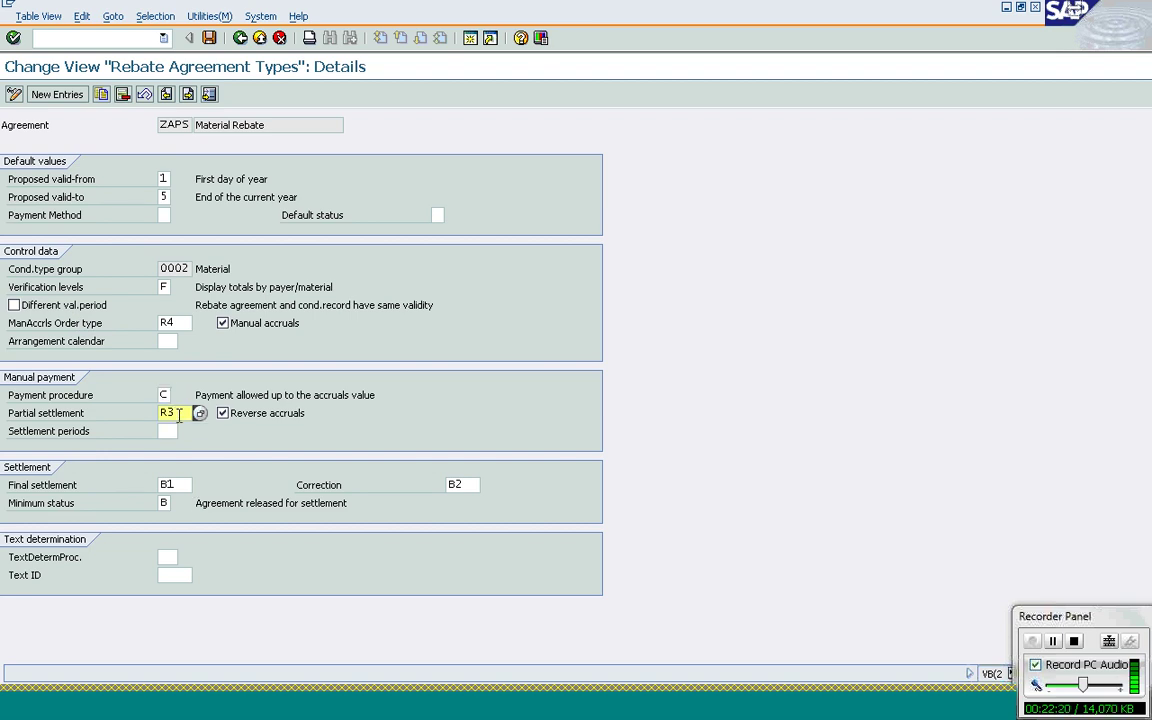
pyautogui.click(177, 484)
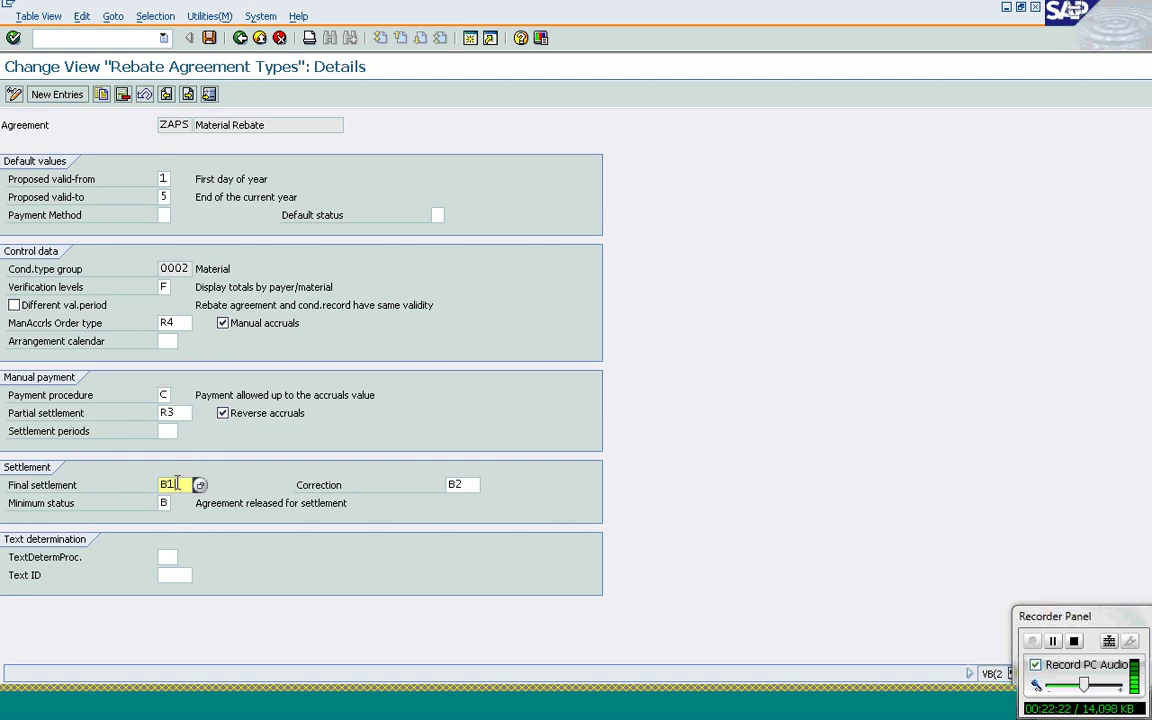
pyautogui.press('Return')
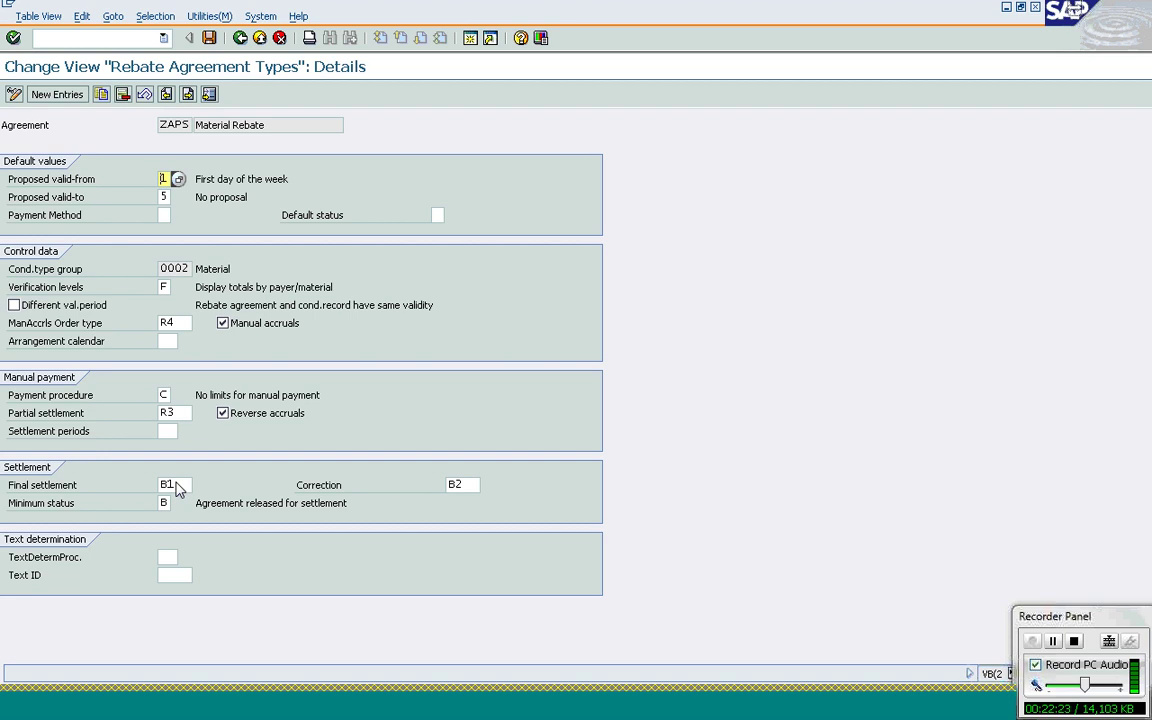
pyautogui.click(211, 38)
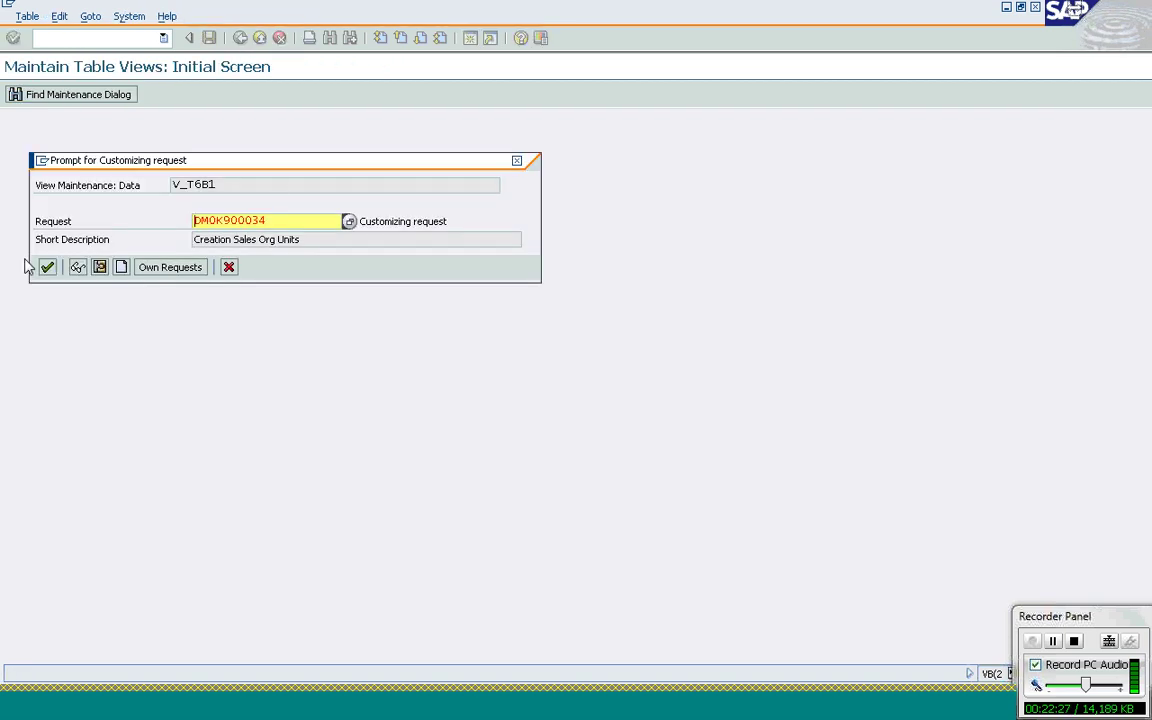
pyautogui.click(47, 267)
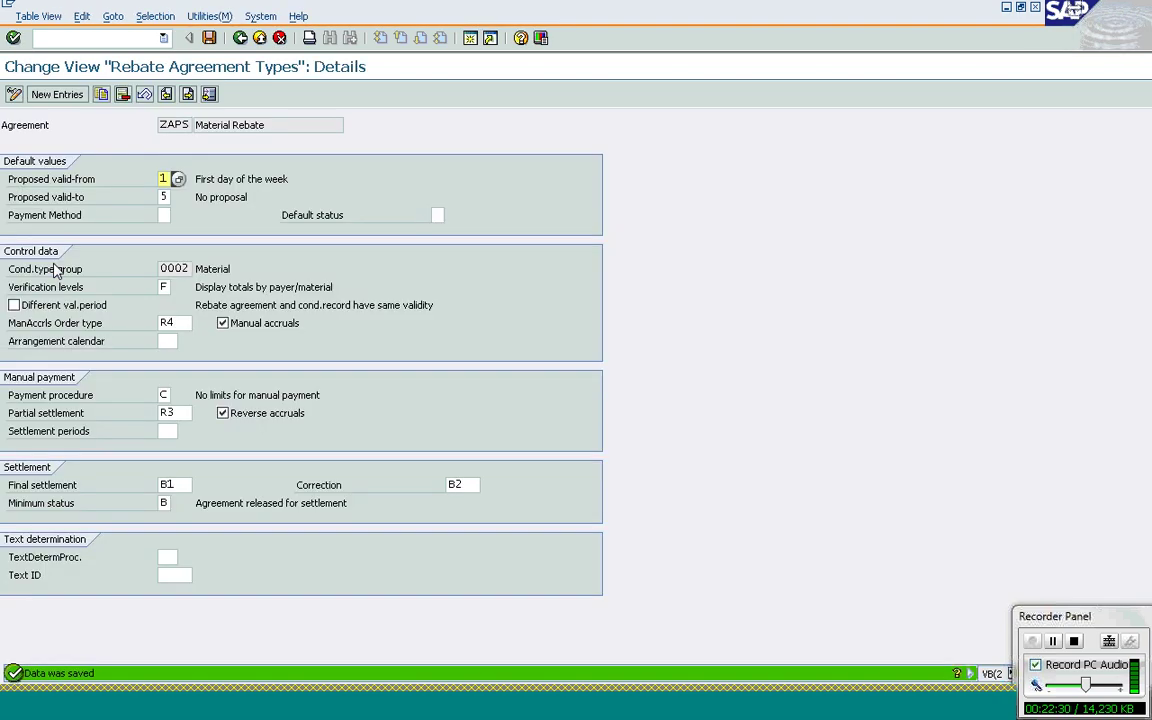
# - Leave the agreement types and open the Define Condition Type Groups activity under Rebate Agreements in the implementation guide
pyautogui.click(239, 38)
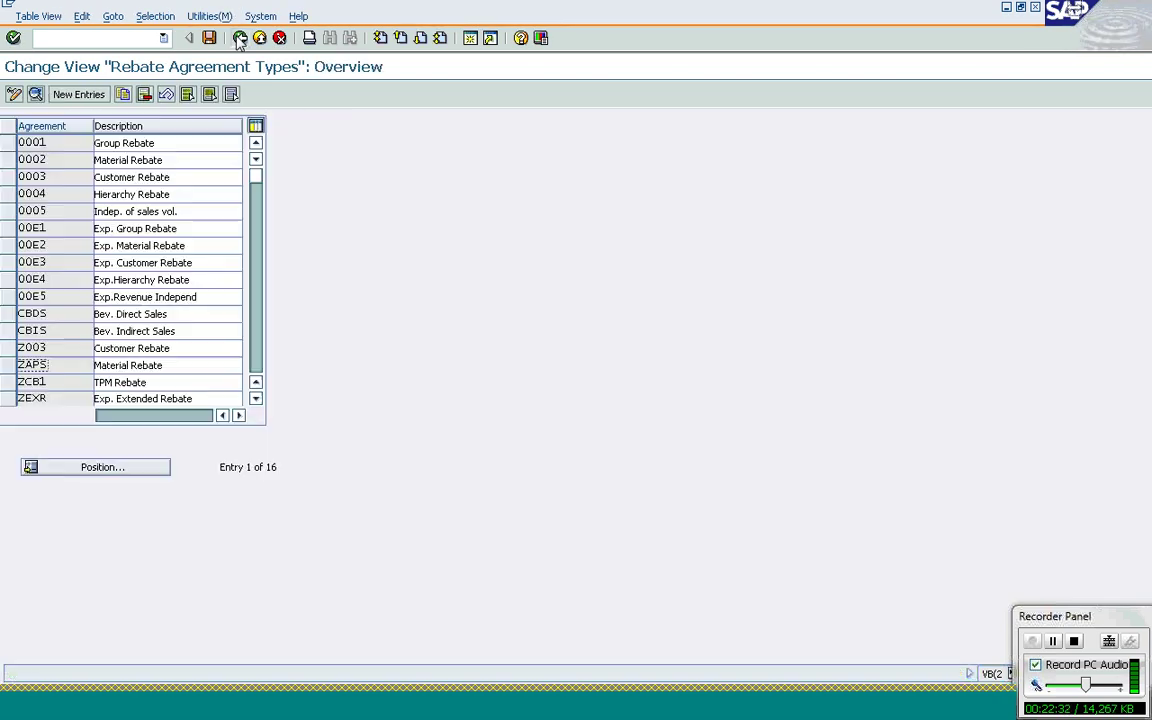
pyautogui.click(239, 38)
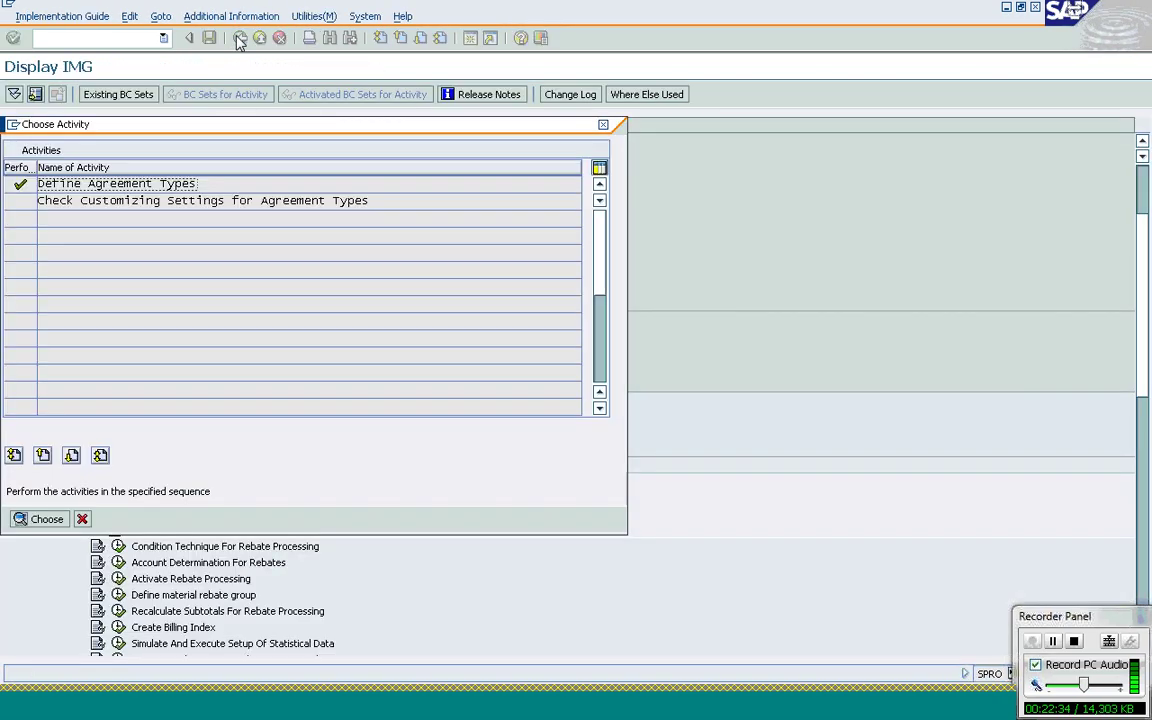
pyautogui.click(82, 518)
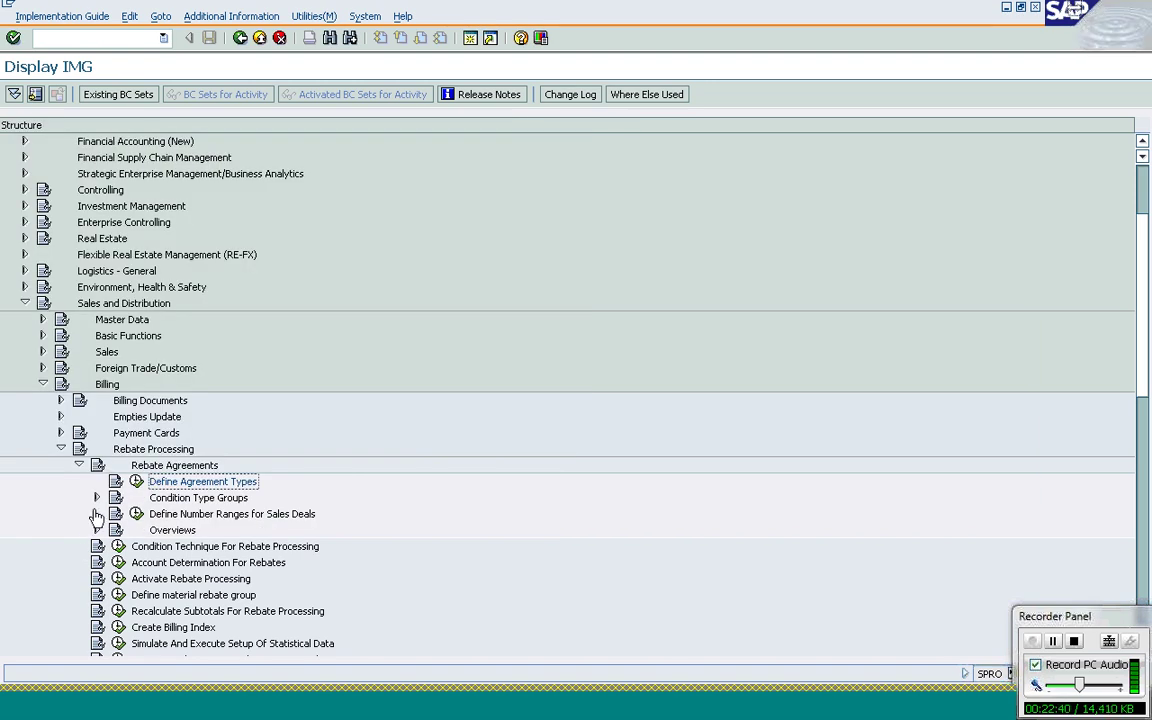
pyautogui.click(97, 498)
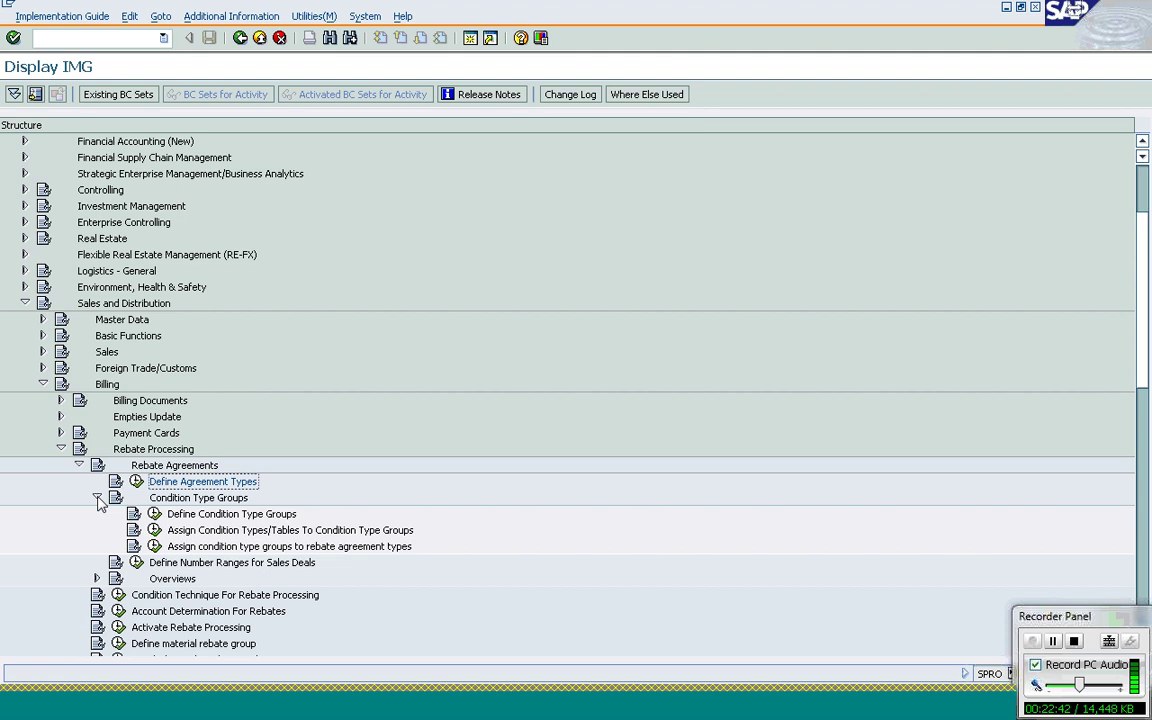
pyautogui.click(155, 515)
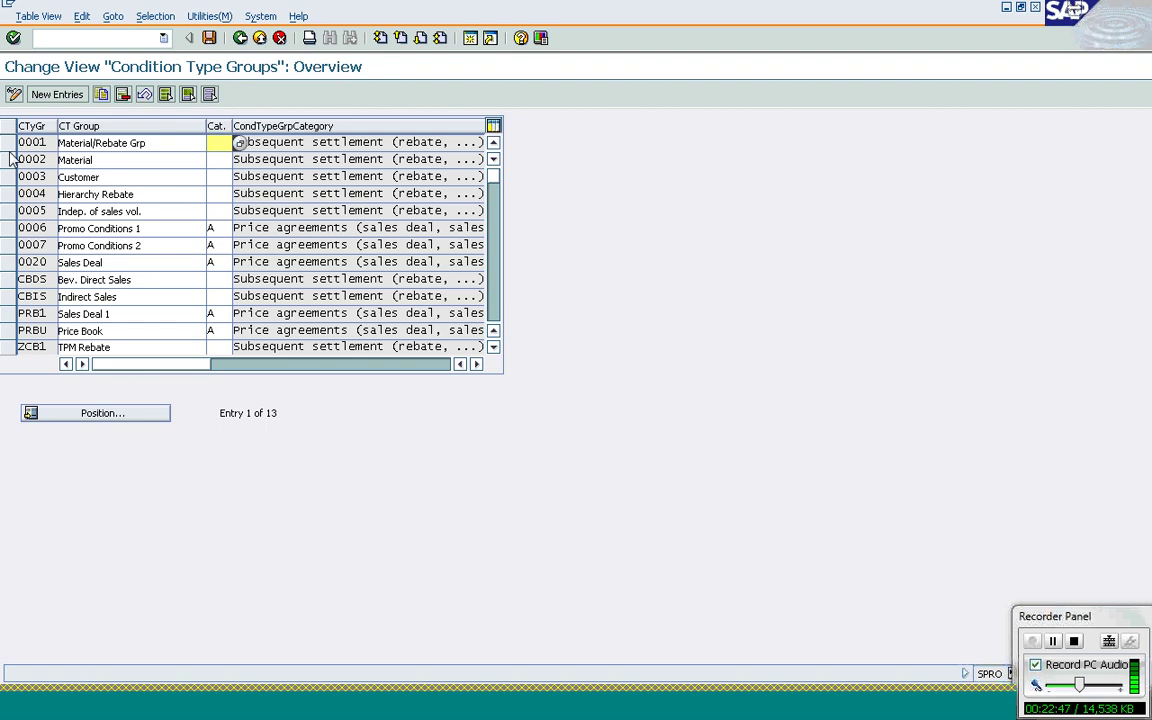
# - Examine the category options for the Material condition type group 0002, keeping Subsequent settlement (rebate, ...)
pyautogui.click(10, 159)
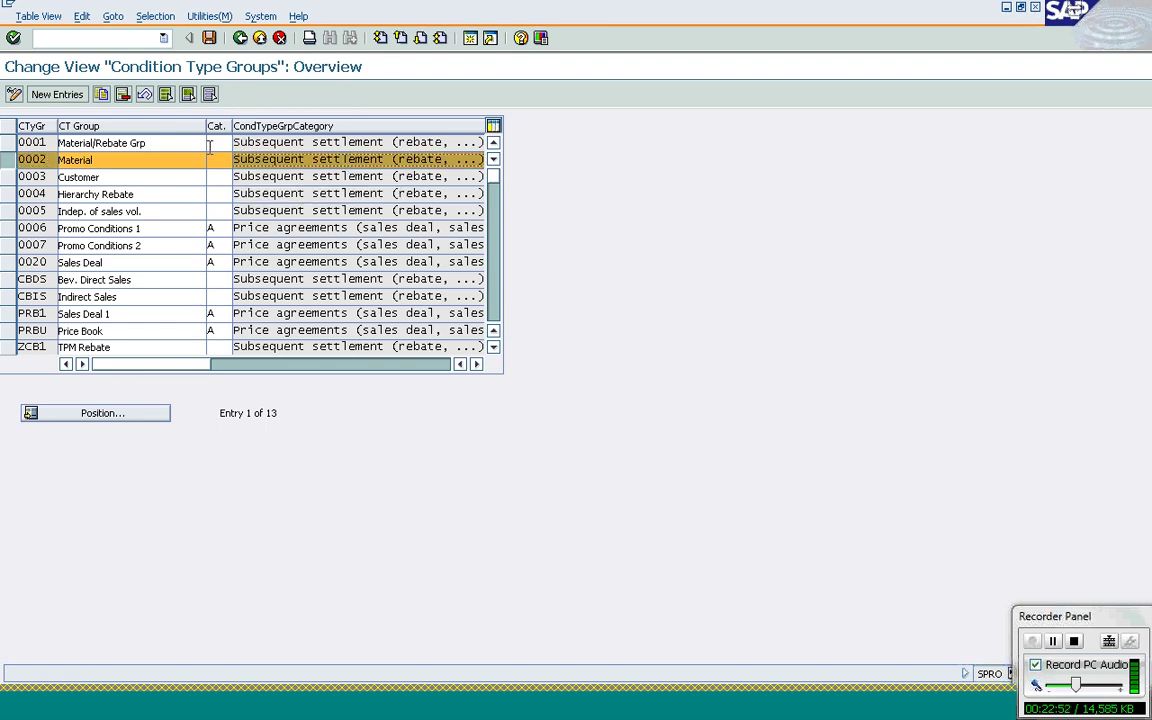
pyautogui.click(228, 160)
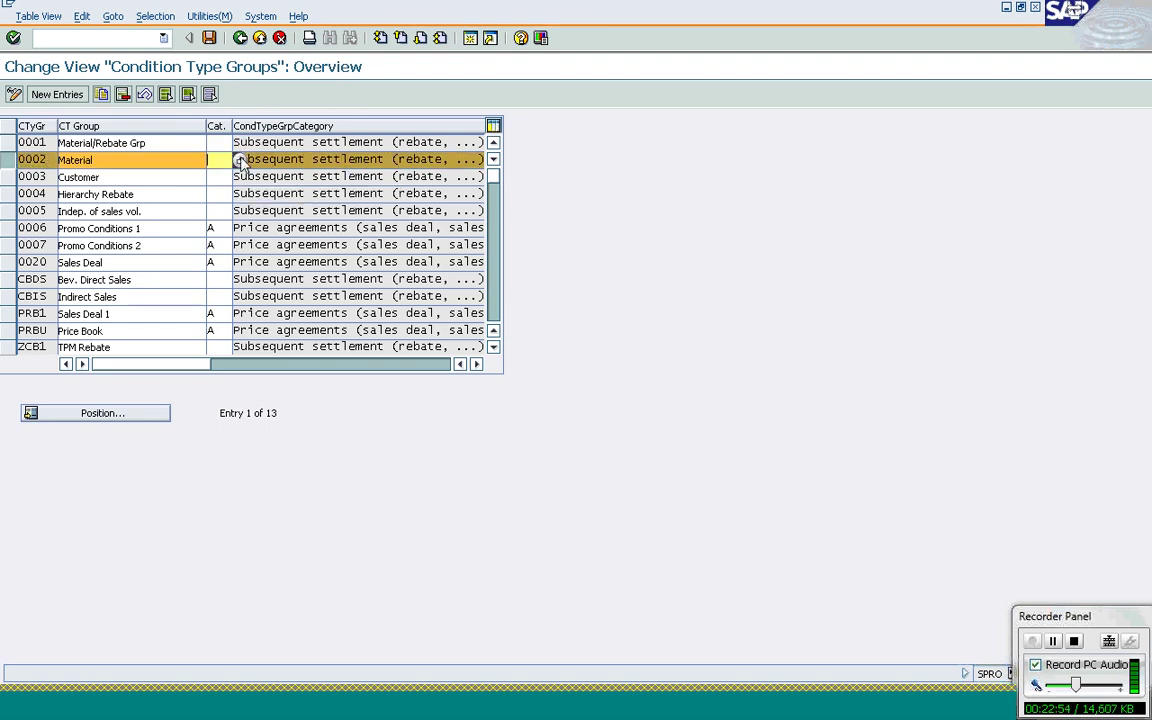
pyautogui.press('F4')
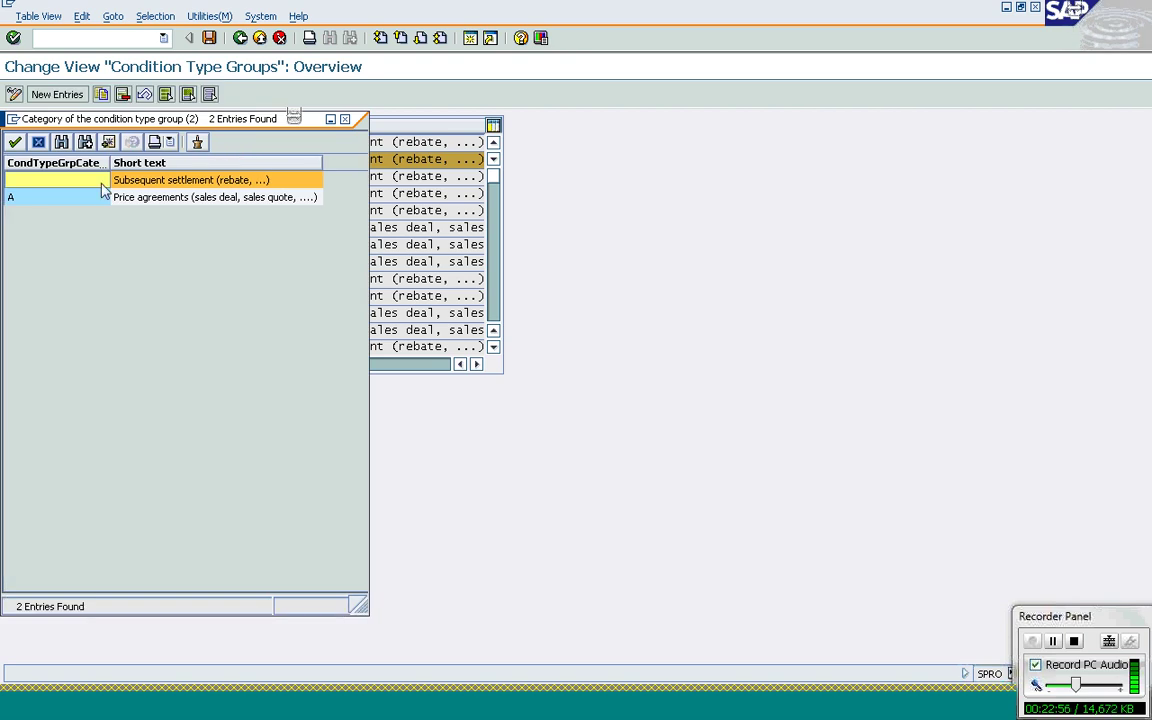
pyautogui.click(43, 200)
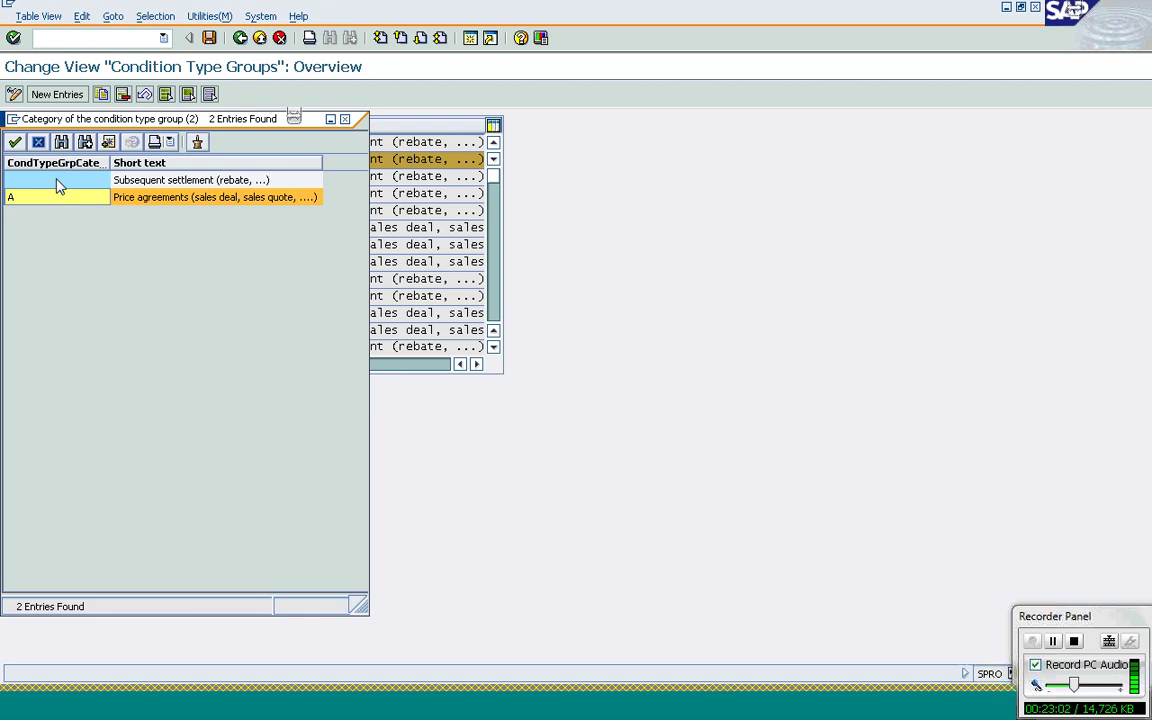
pyautogui.click(57, 182)
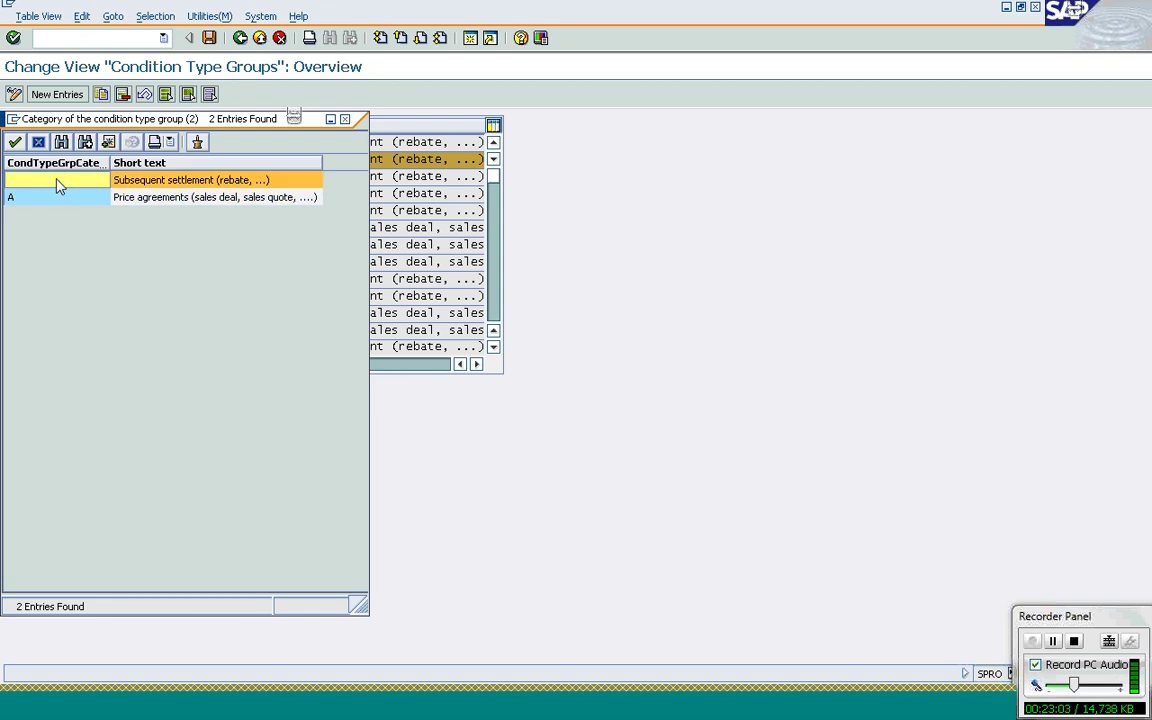
pyautogui.click(15, 141)
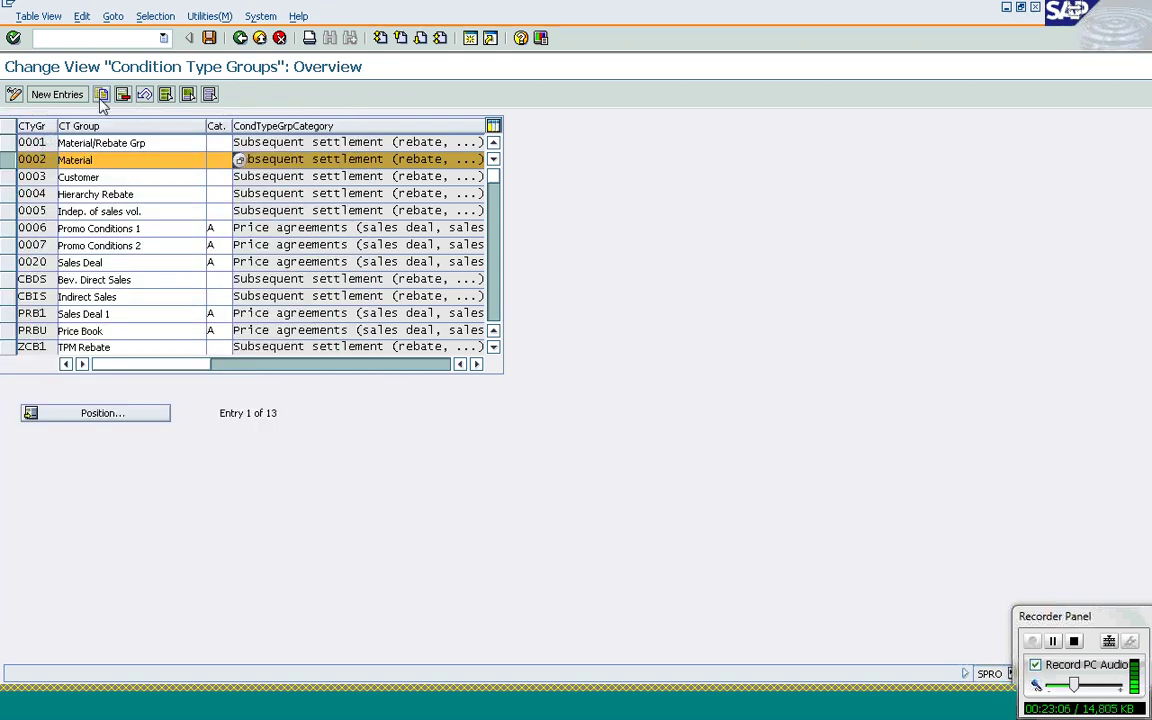
# - Copy the Material condition type group 0002 as ZAPS, adding the creator's first name in parentheses to its description
pyautogui.click(101, 97)
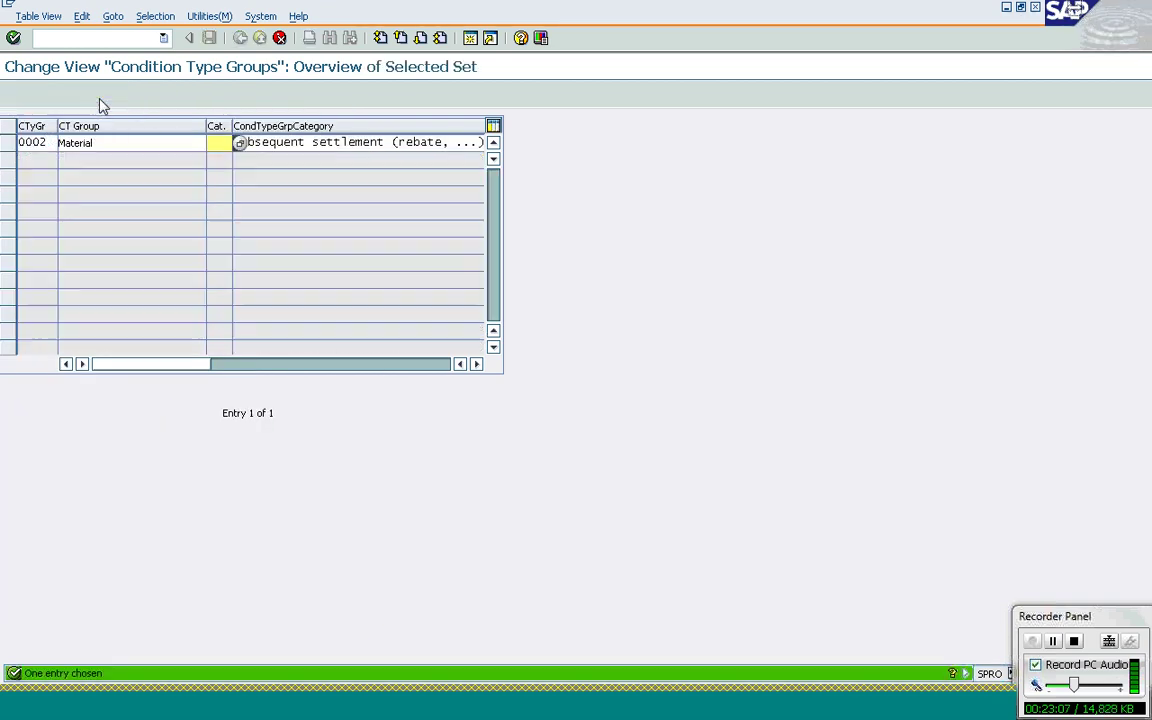
pyautogui.click(133, 142)
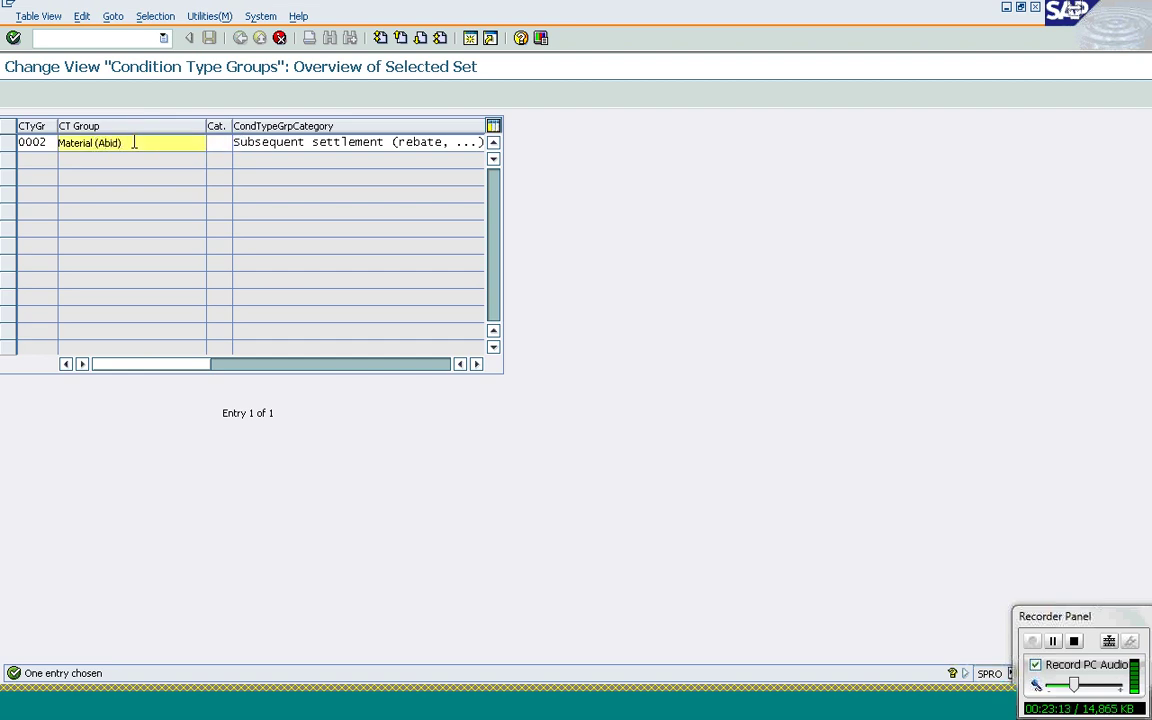
pyautogui.press('Return')
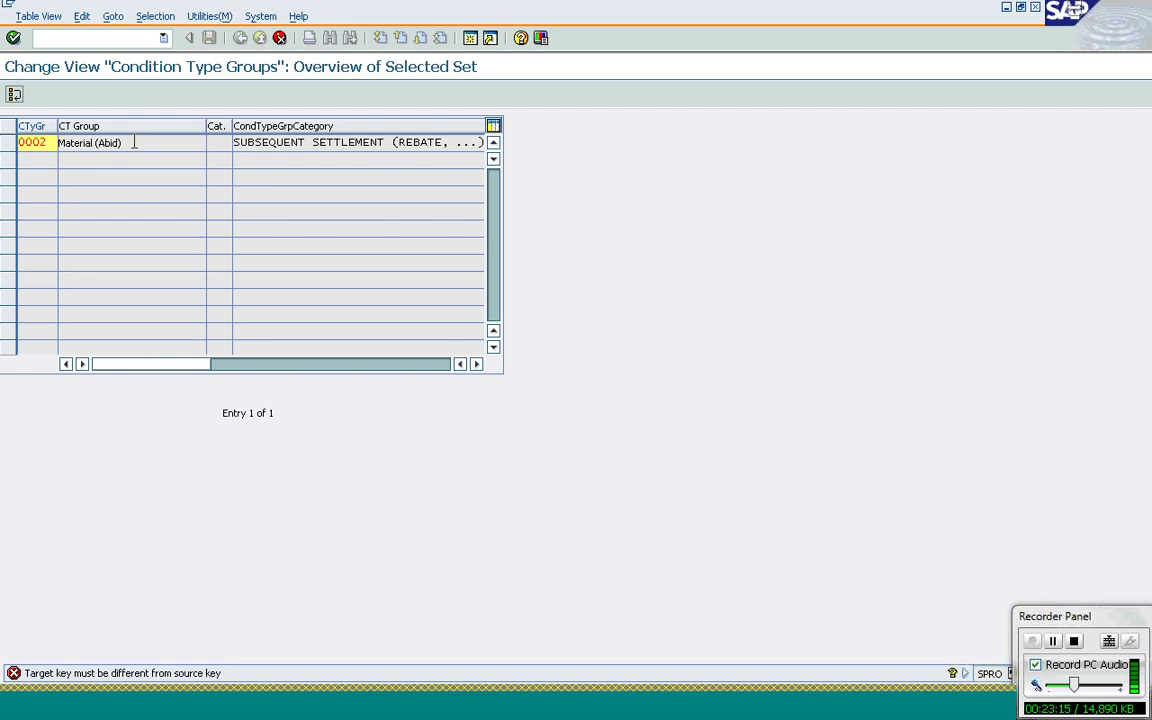
pyautogui.write('ZAPS')
pyautogui.press('Return')
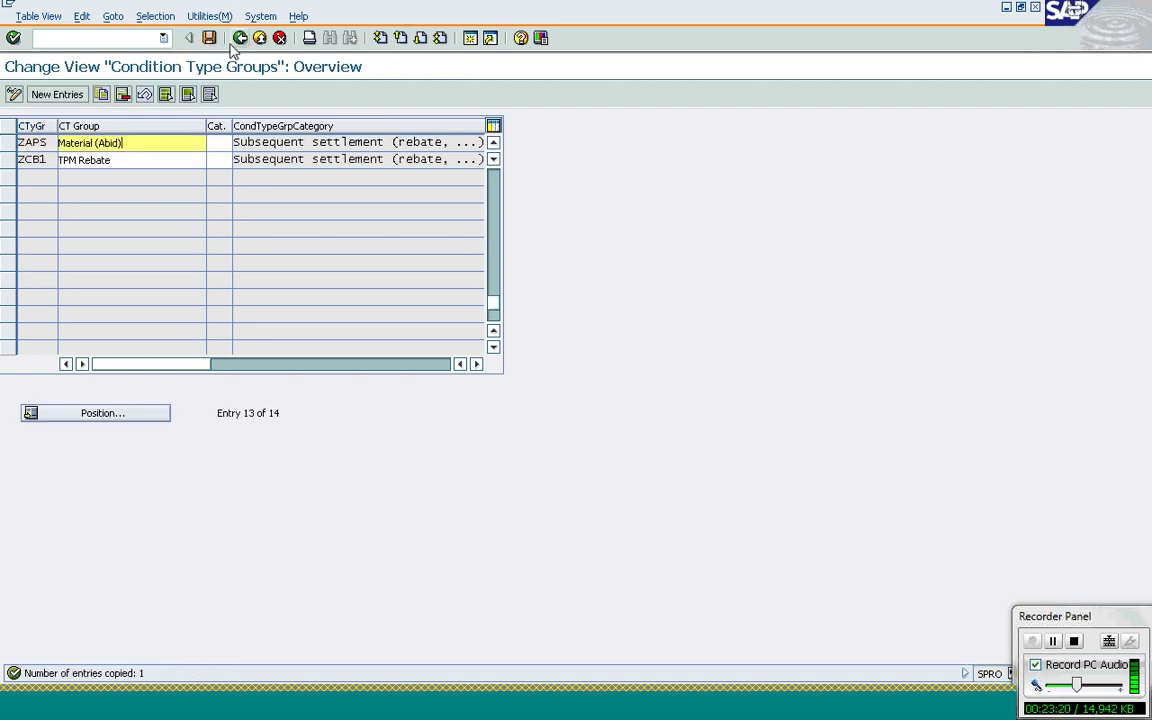
# - Save group ZAPS to the proposed customizing request and open the Assign Condition Types/Tables To Condition Type Groups activity
pyautogui.click(209, 38)
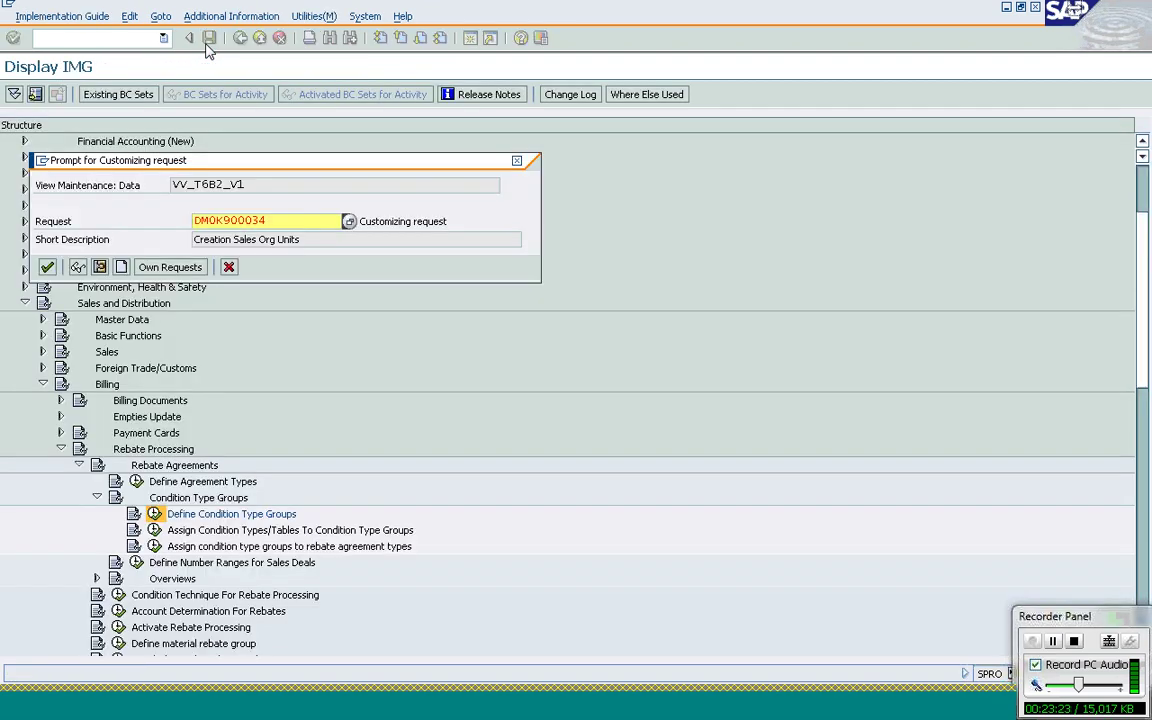
pyautogui.click(47, 268)
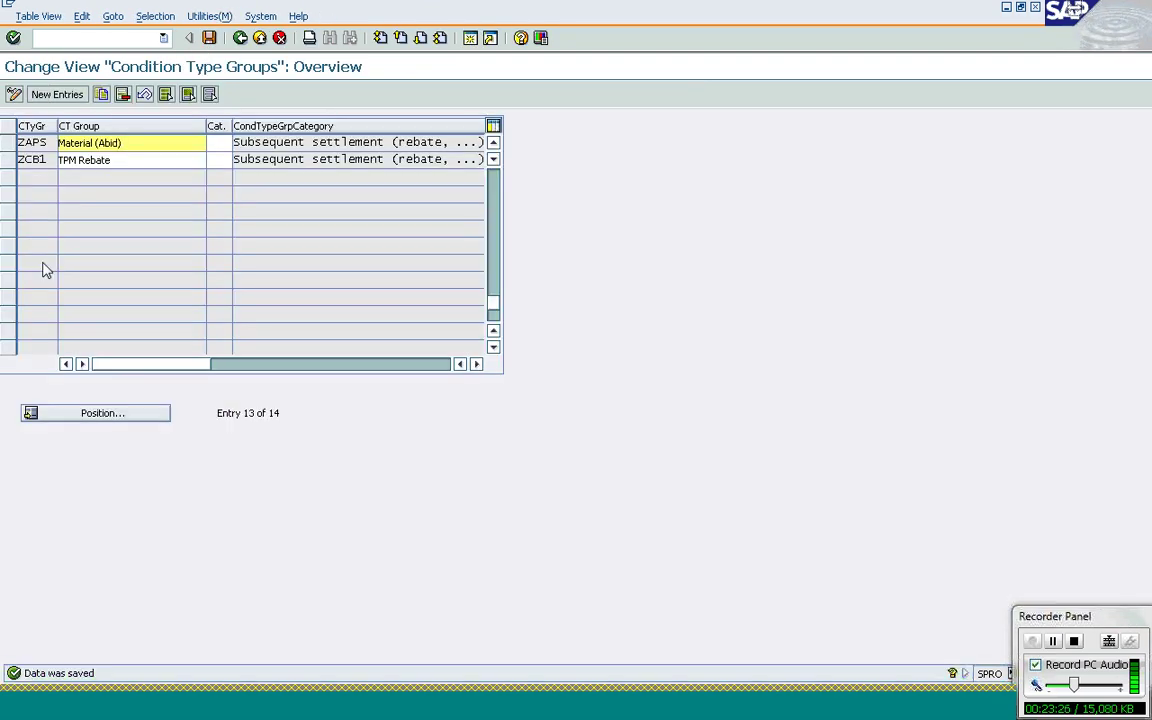
pyautogui.click(242, 37)
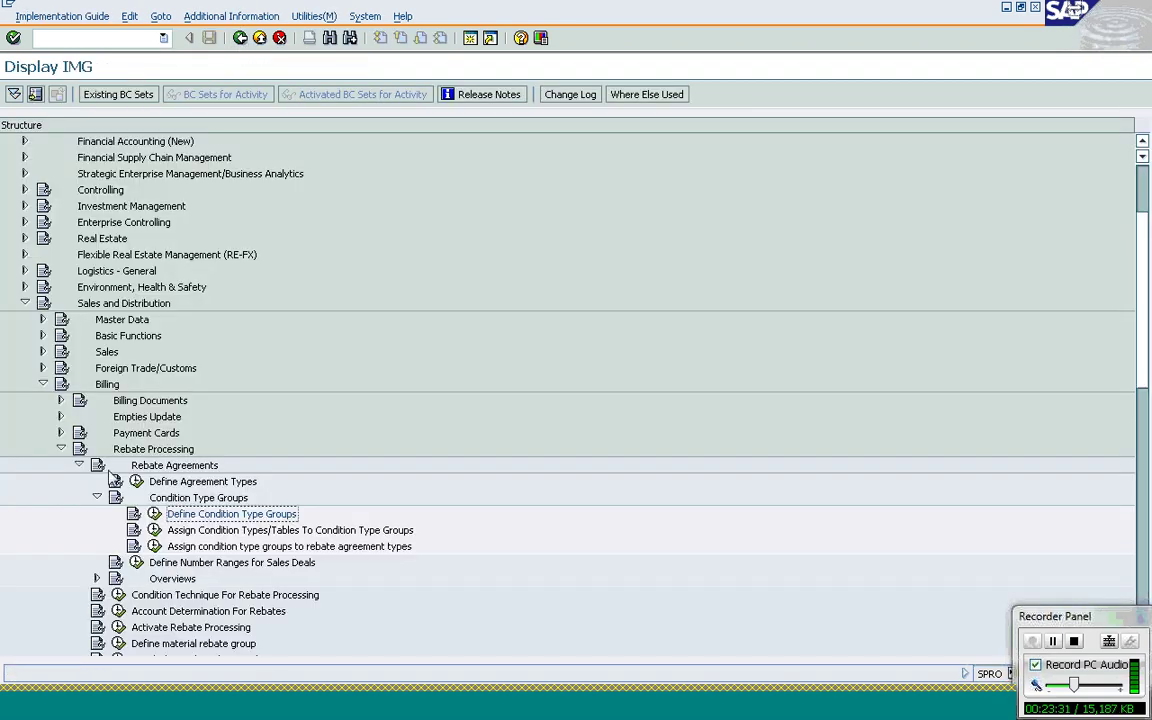
pyautogui.click(154, 530)
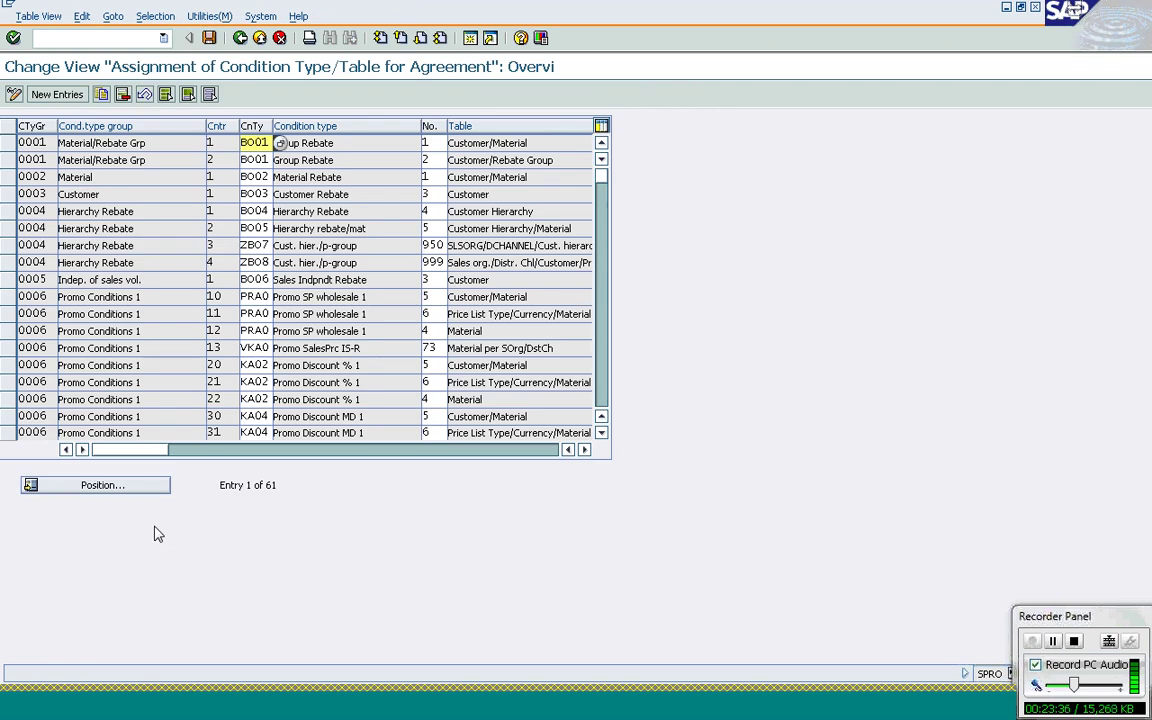
# - Look through the existing assignments of condition types and tables to condition type groups, from 0001 to ZCB1
pyautogui.click(597, 380)
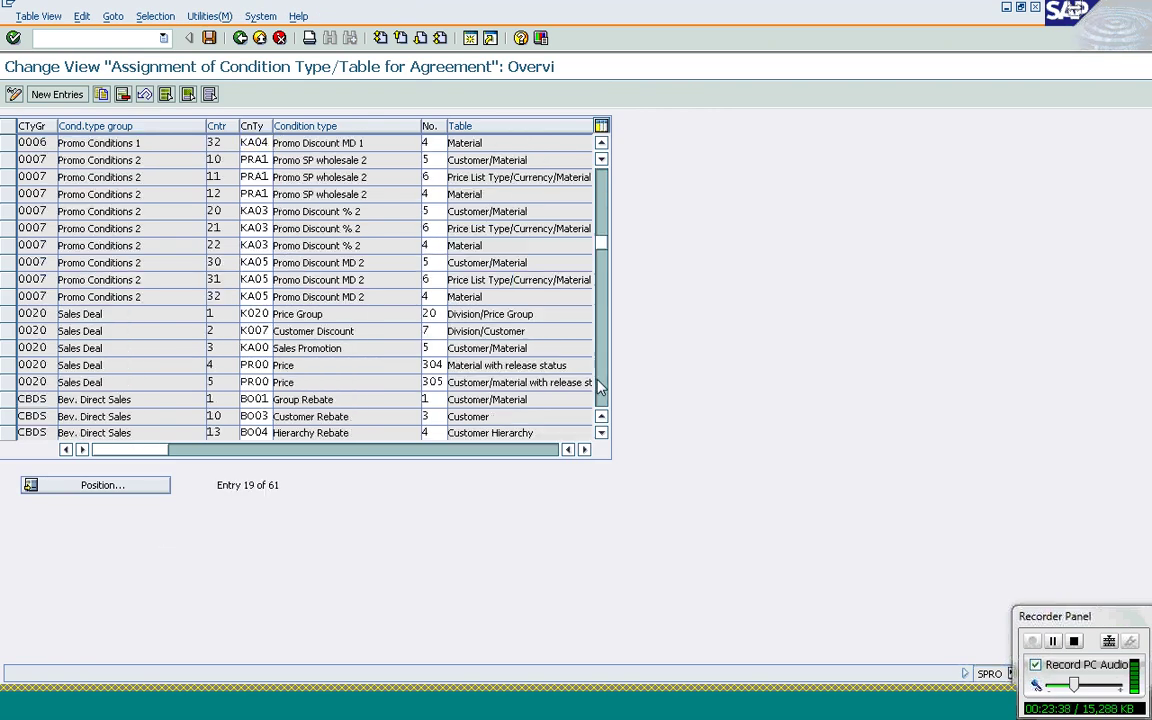
pyautogui.click(597, 380)
pyautogui.click(597, 380)
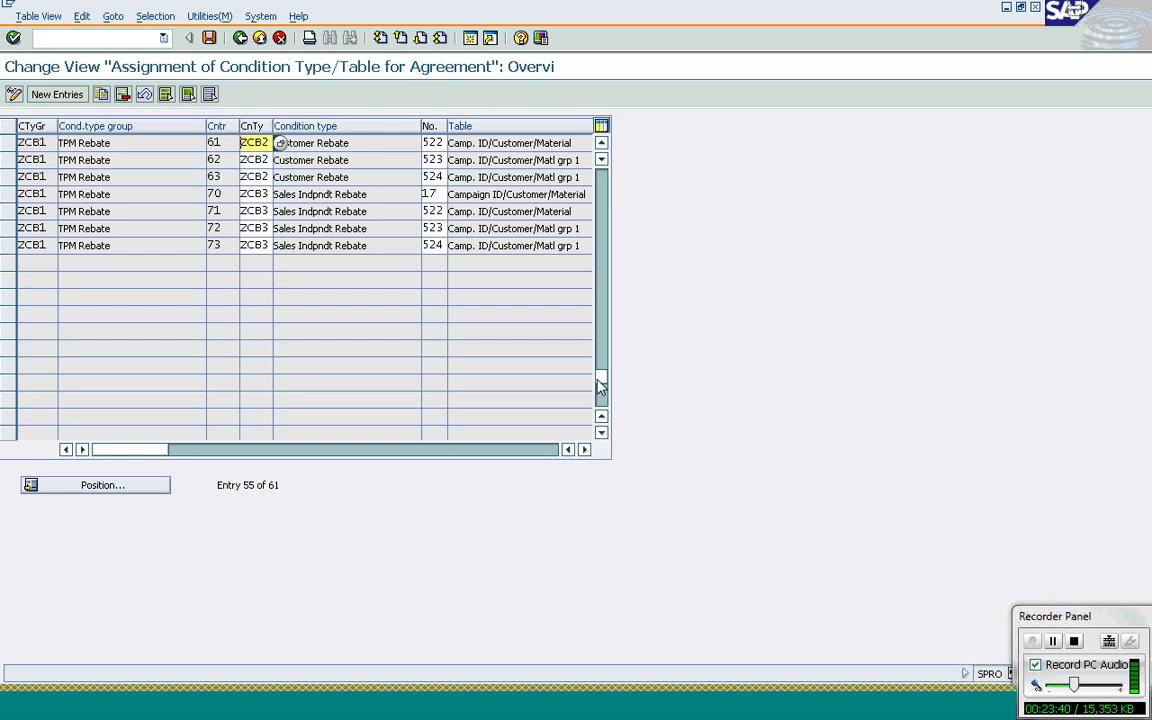
pyautogui.click(603, 286)
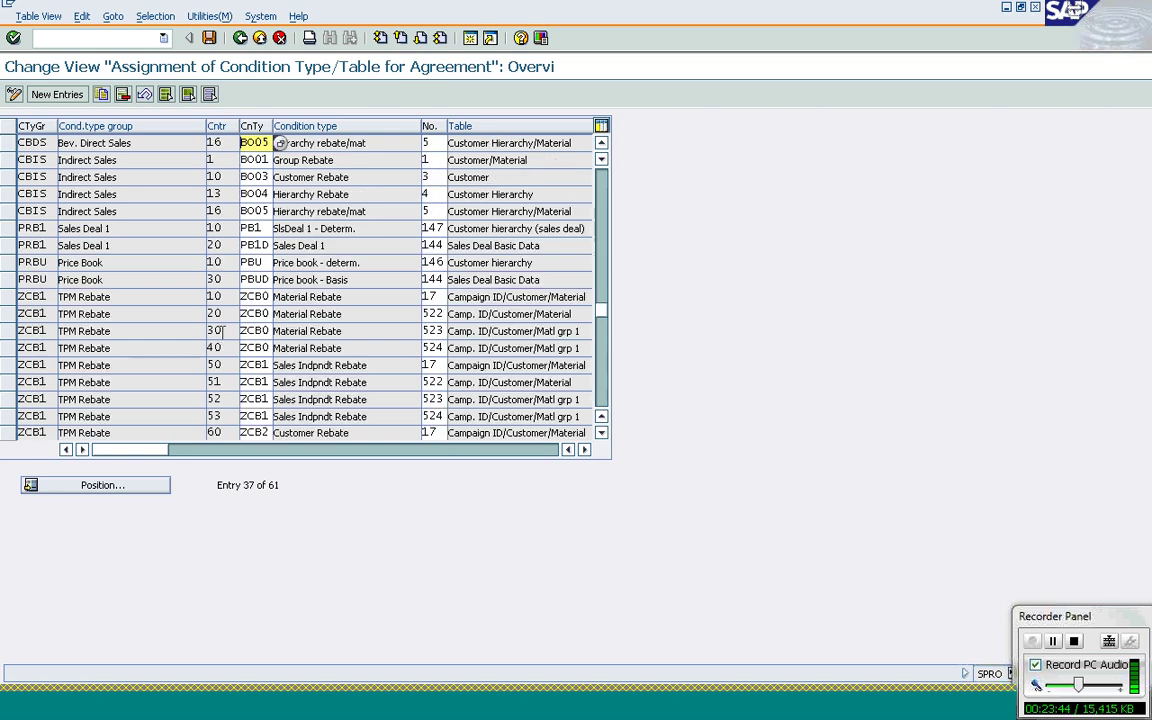
pyautogui.click(604, 362)
pyautogui.click(604, 190)
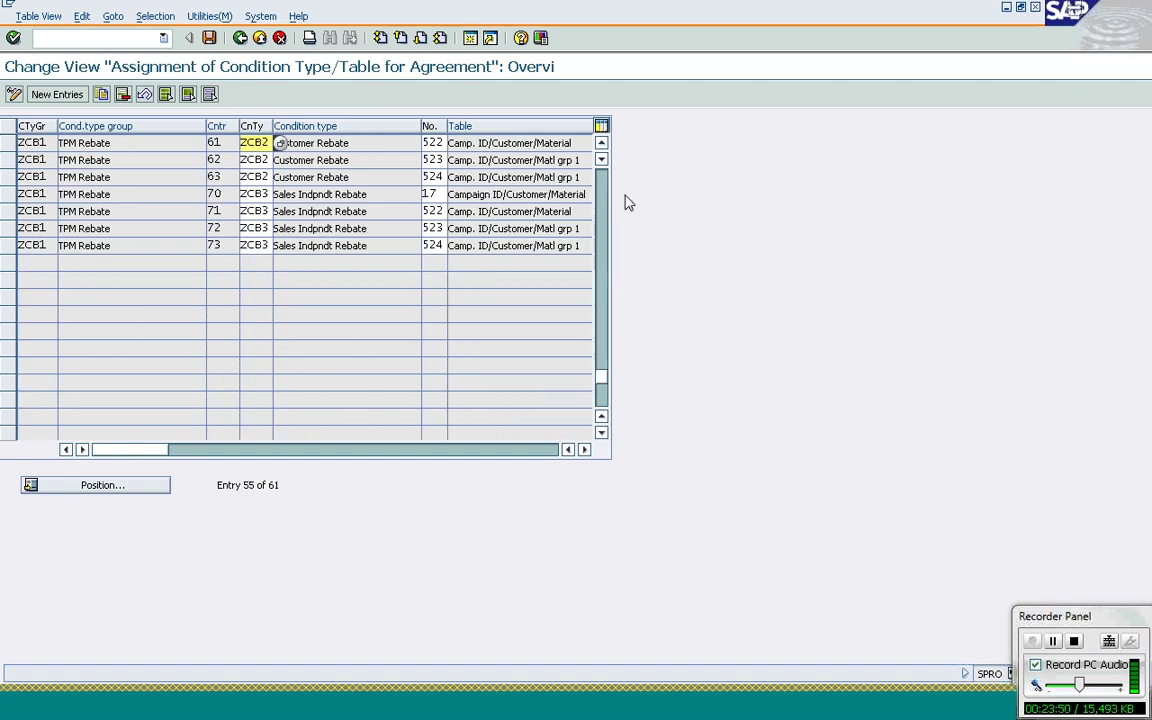
pyautogui.click(604, 190)
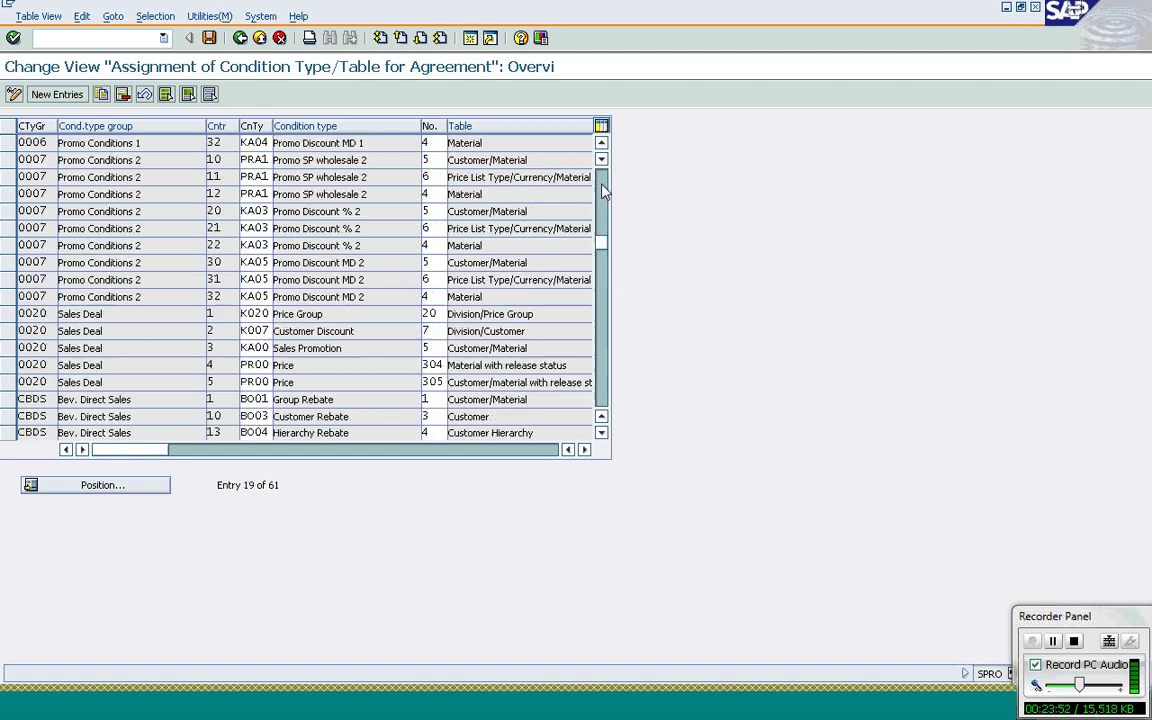
pyautogui.click(604, 190)
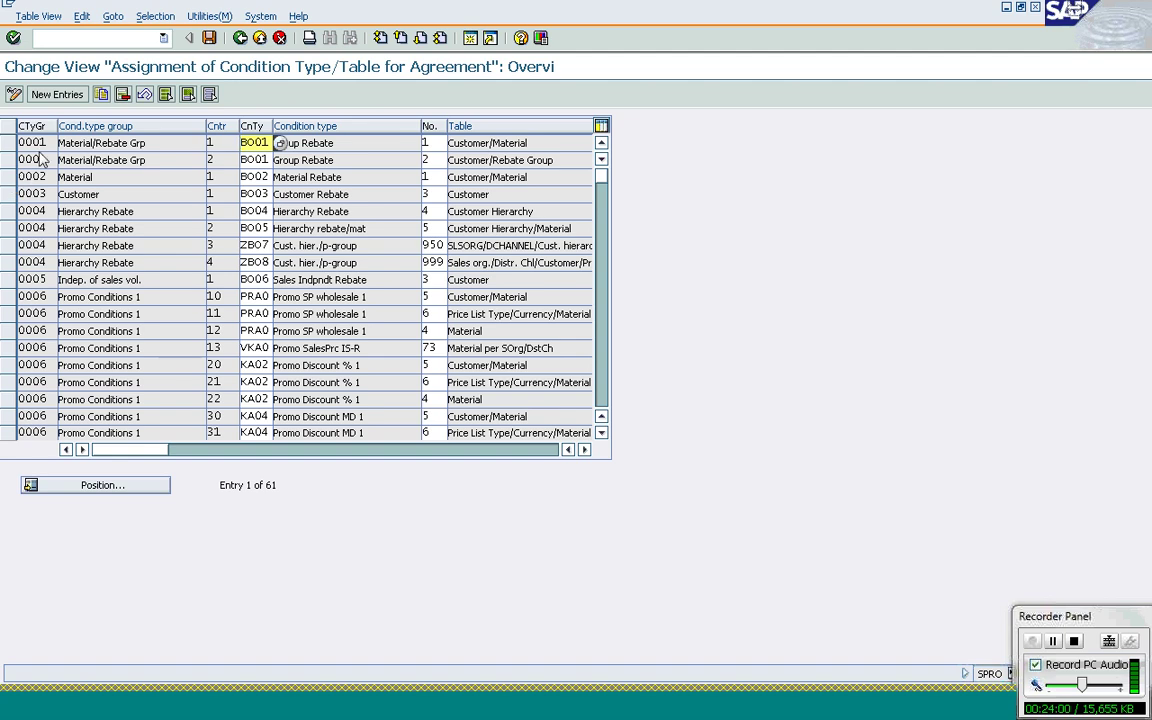
pyautogui.click(58, 96)
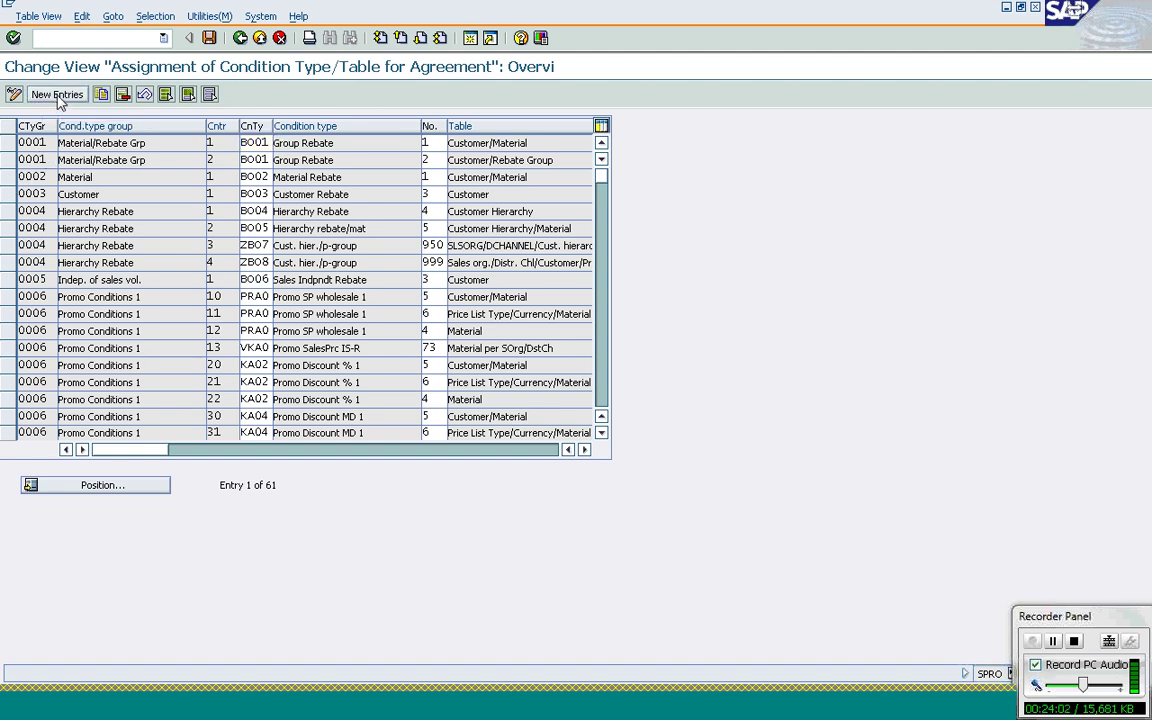
pyautogui.write('ZAPS')
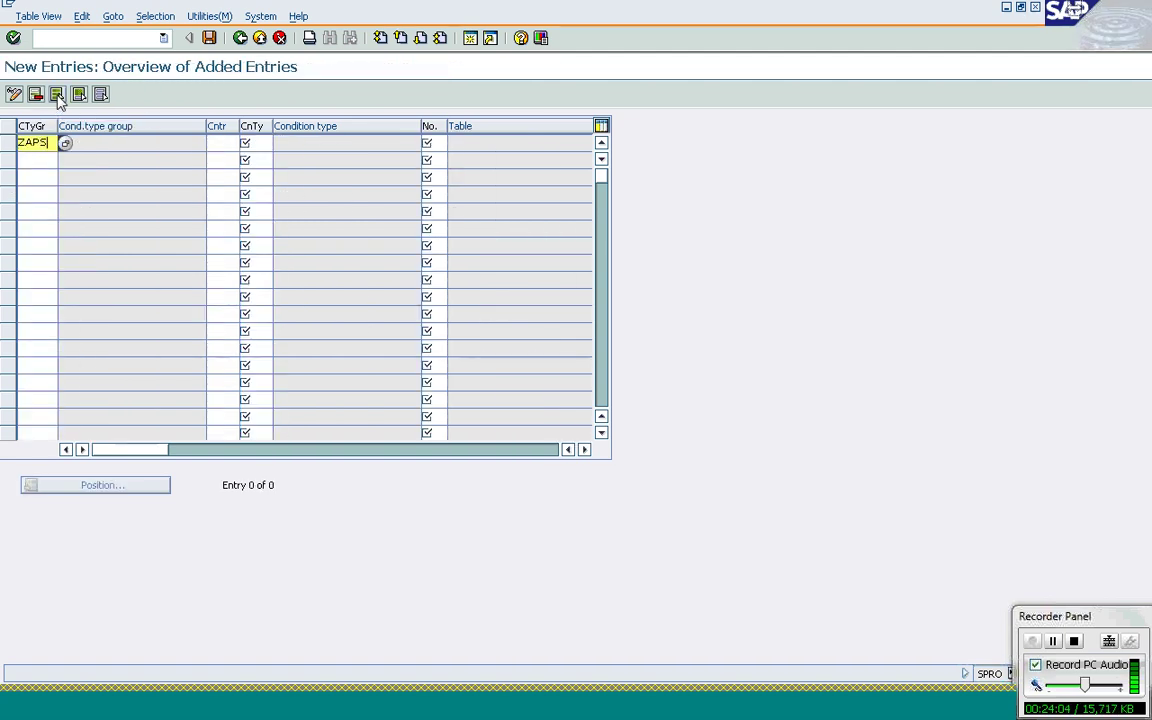
pyautogui.click(230, 141)
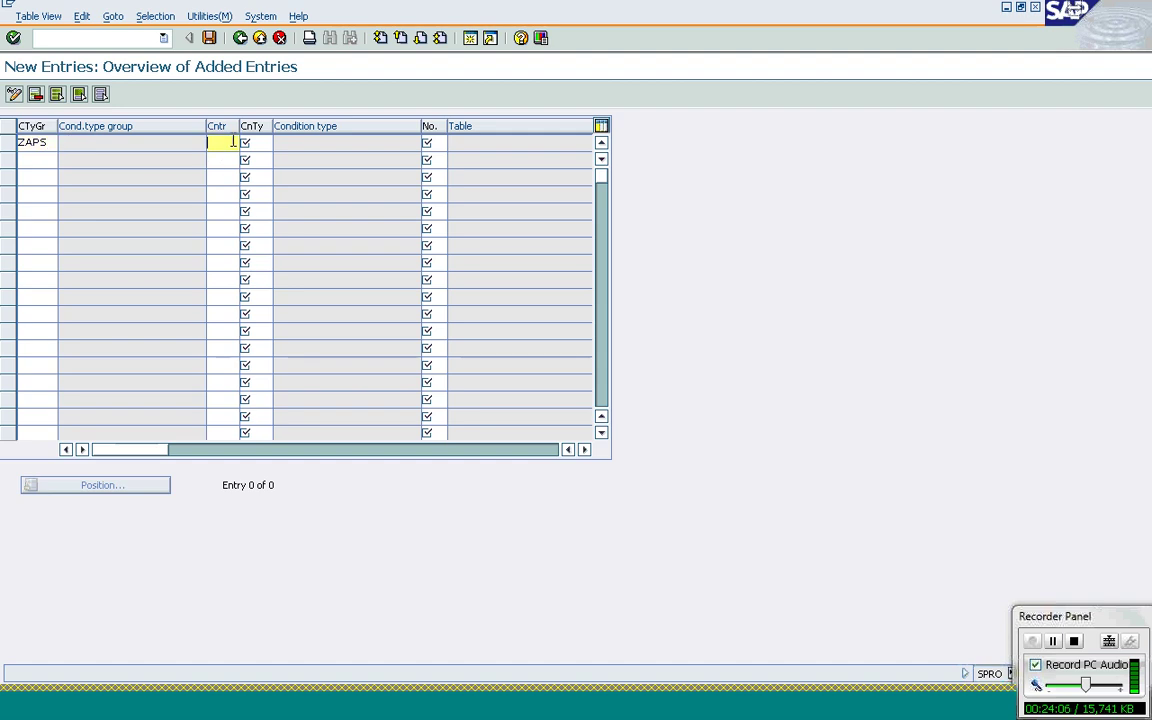
pyautogui.click(258, 142)
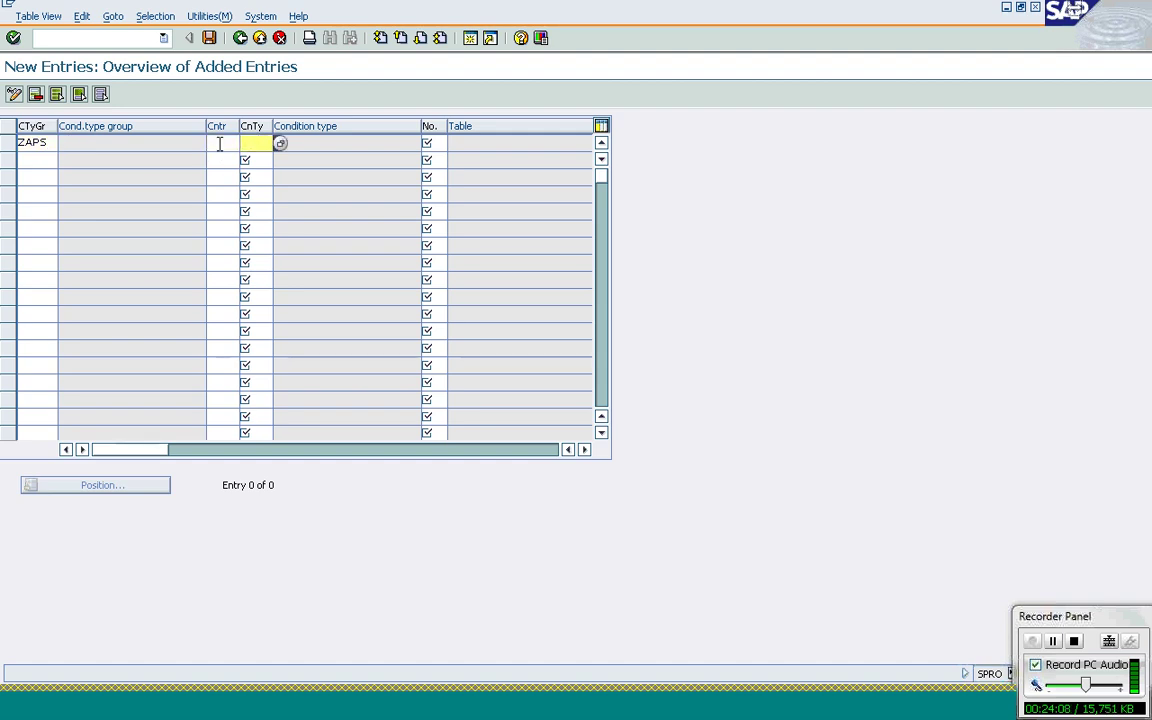
pyautogui.click(219, 143)
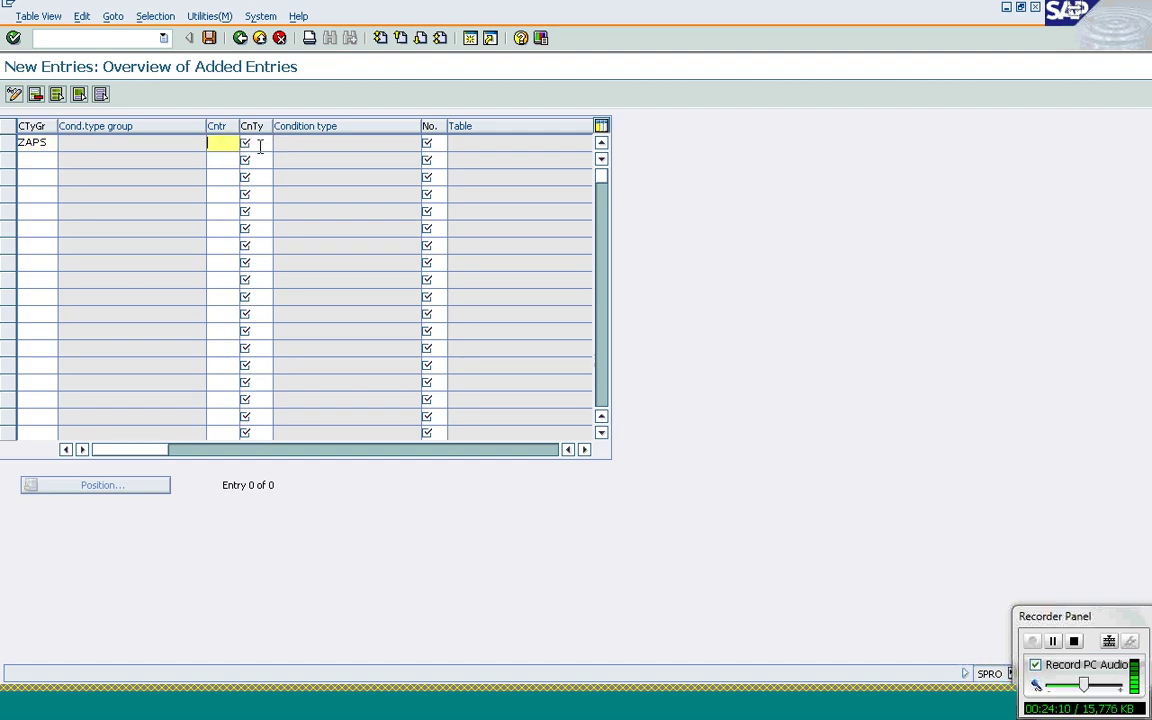
pyautogui.click(262, 147)
pyautogui.click(280, 147)
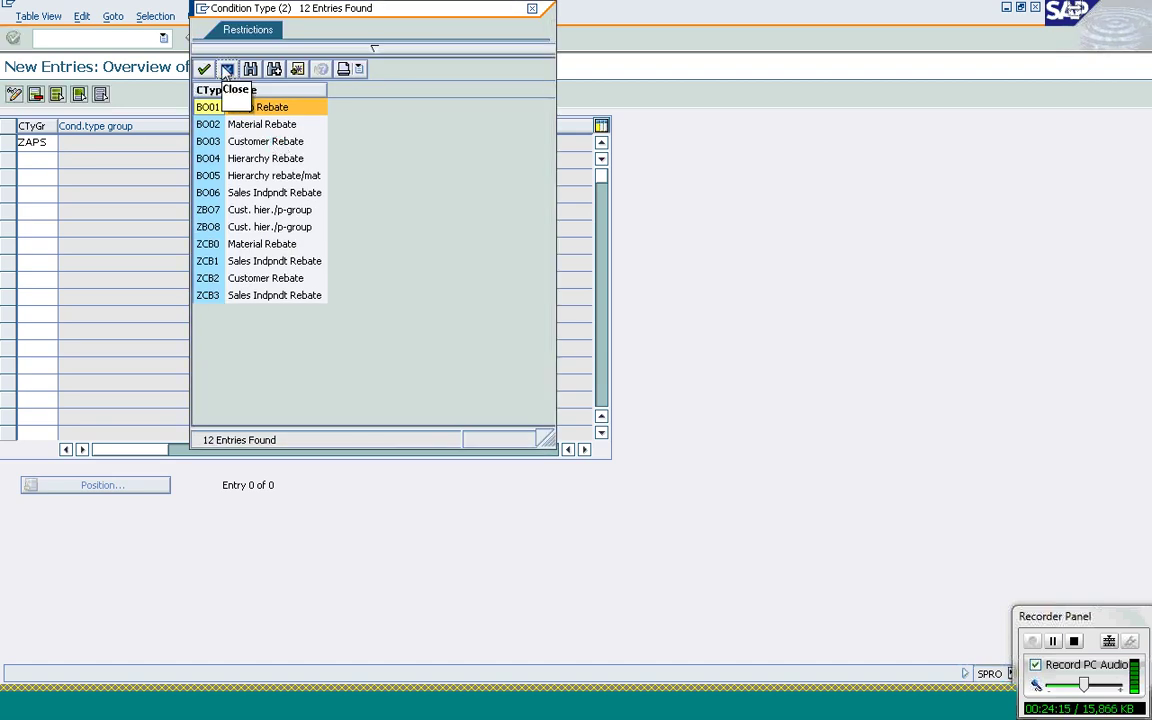
pyautogui.doubleClick(229, 131)
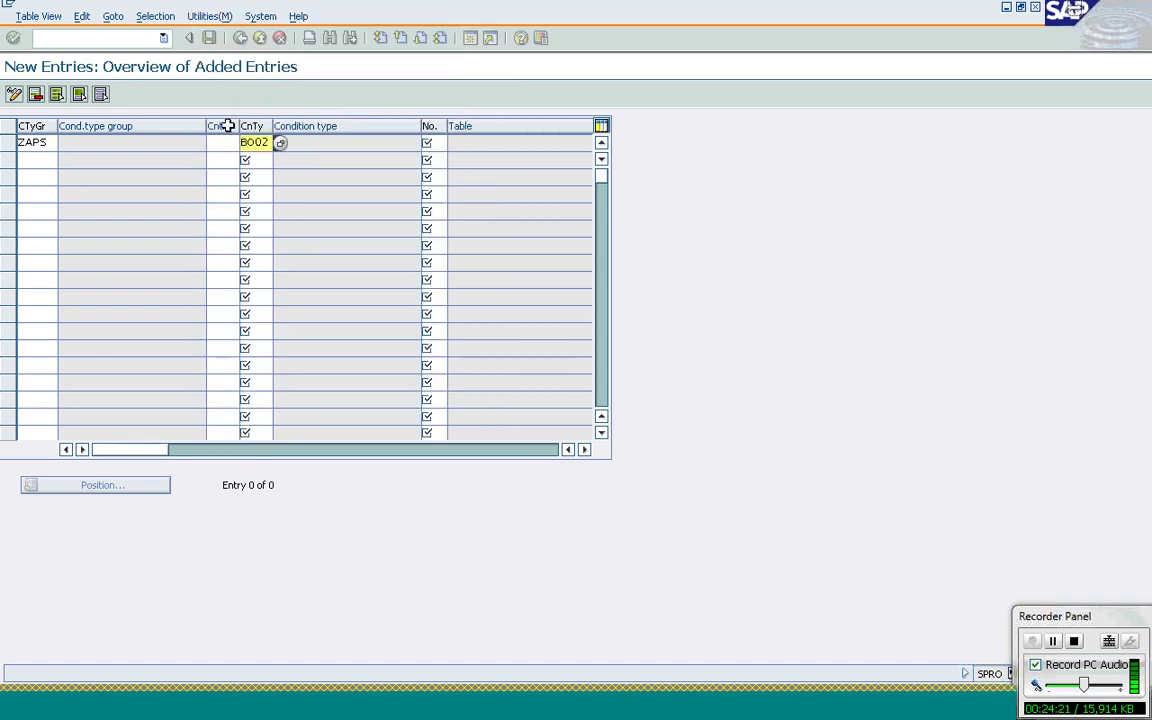
pyautogui.click(439, 143)
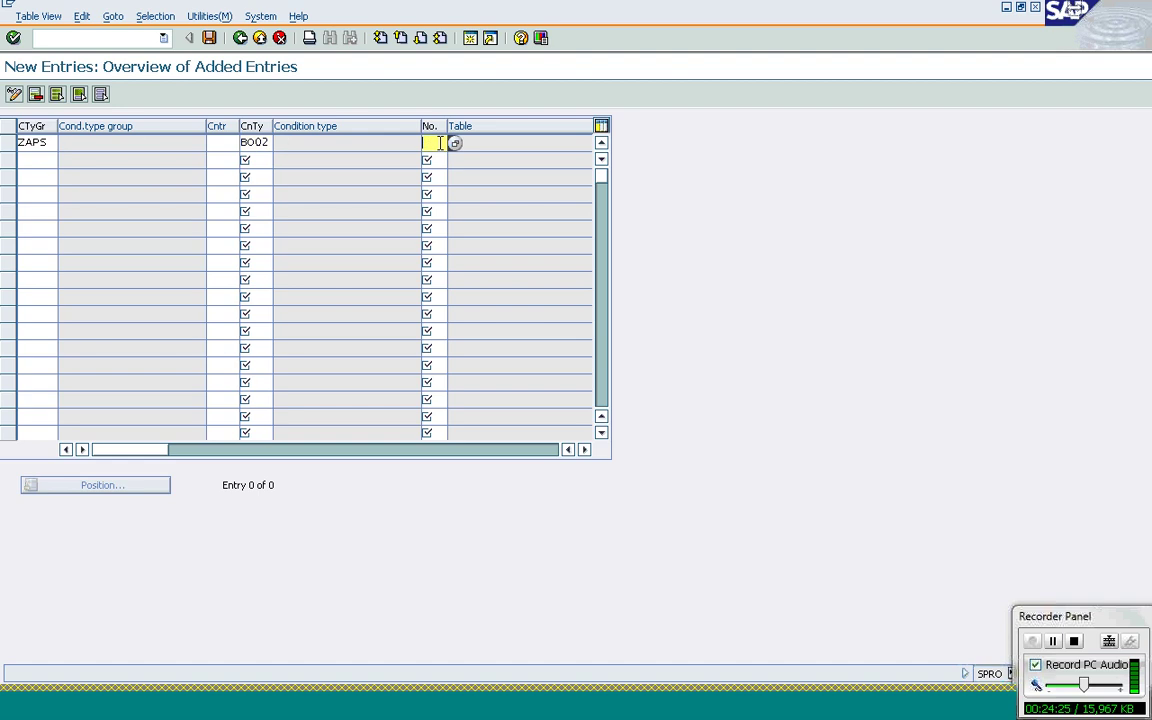
pyautogui.click(256, 38)
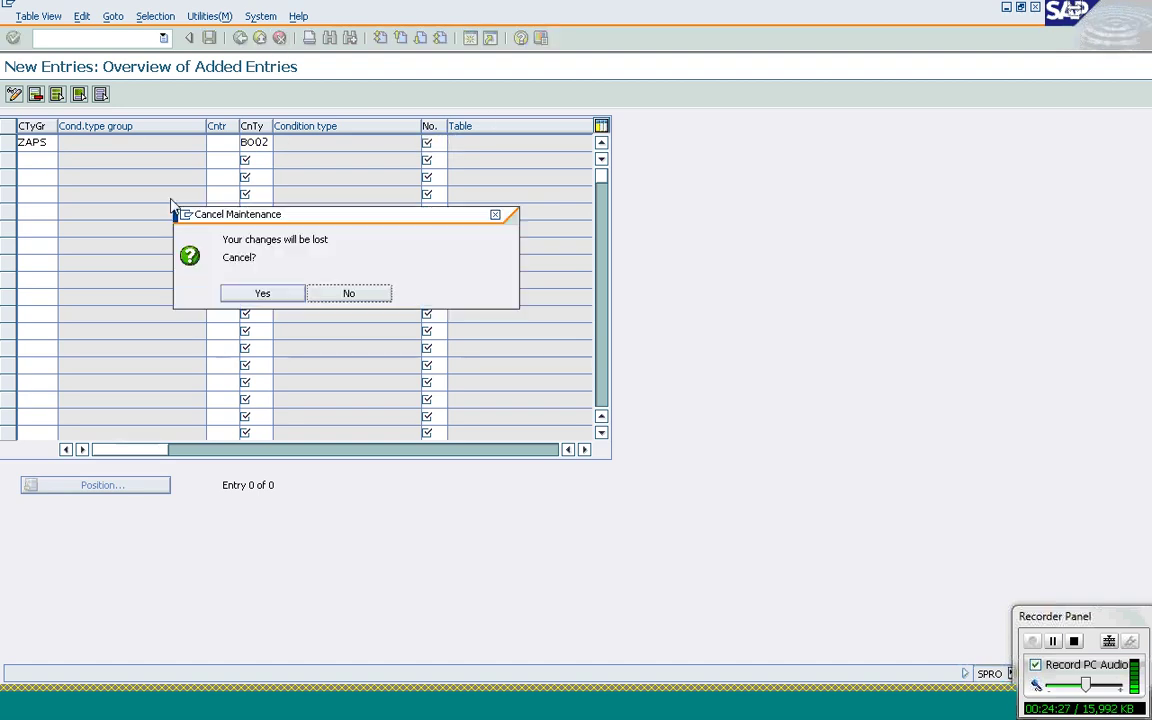
pyautogui.click(262, 294)
pyautogui.click(240, 38)
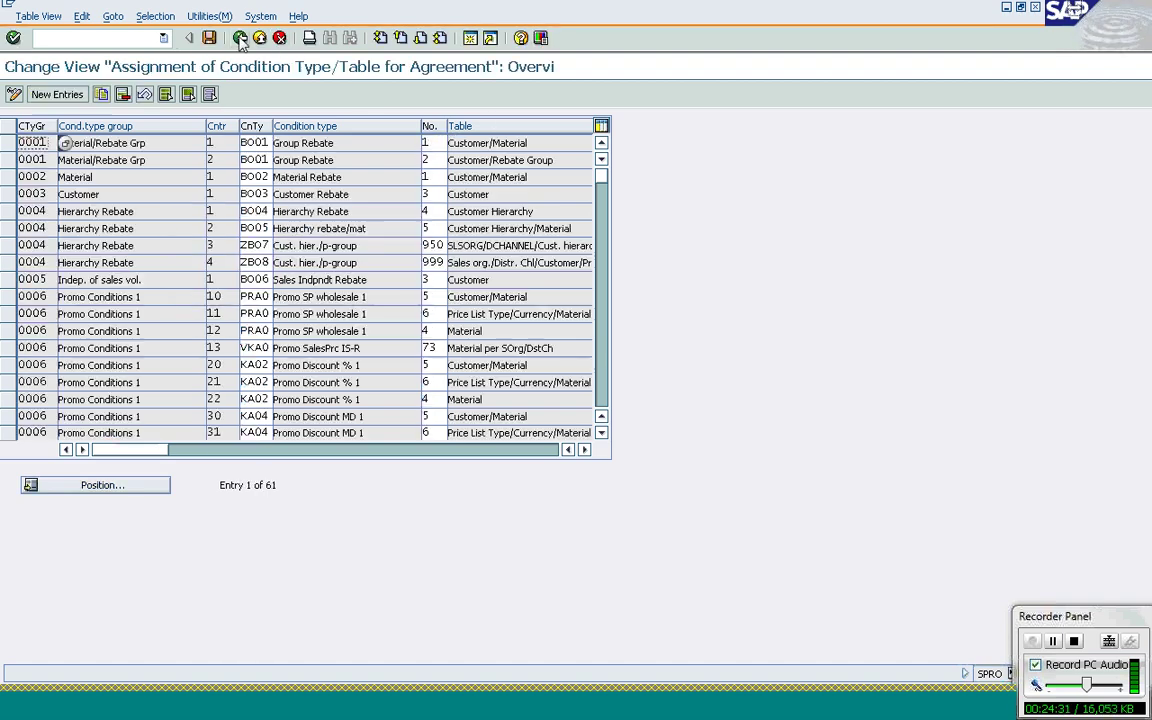
# - Copy the assignment of Material group 0002 to condition type group ZAPS, keeping counter 1, condition type BO02 and table 1 (Customer/Material)
pyautogui.click(9, 177)
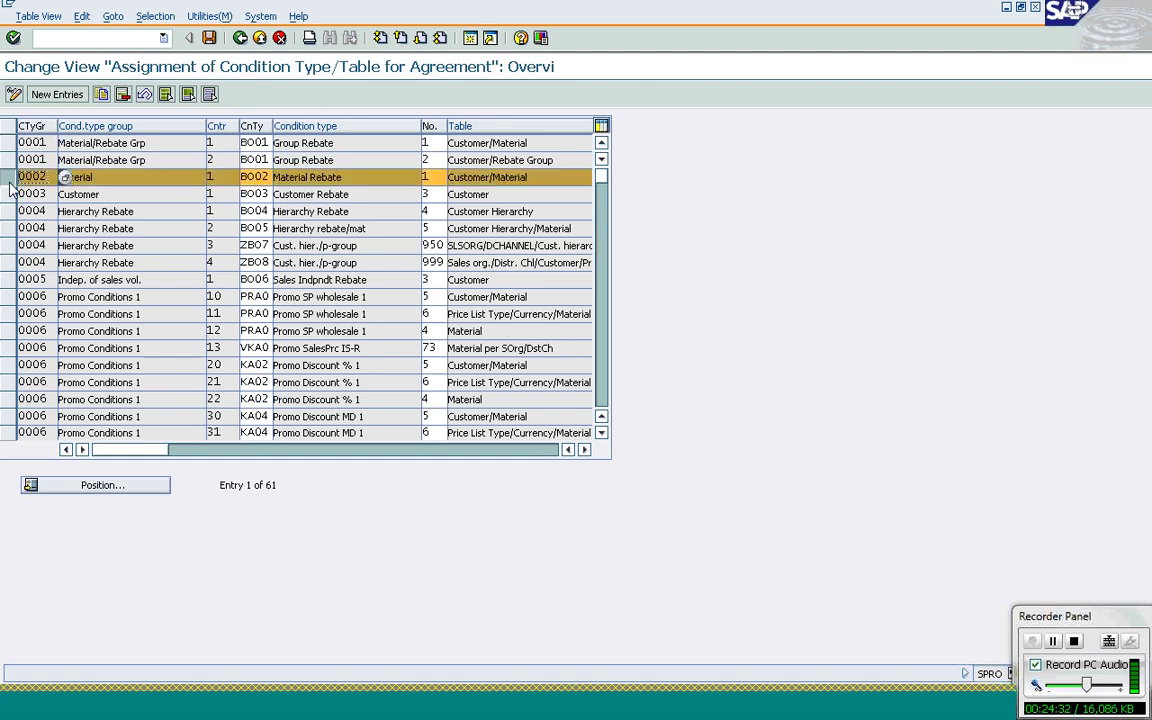
pyautogui.click(101, 94)
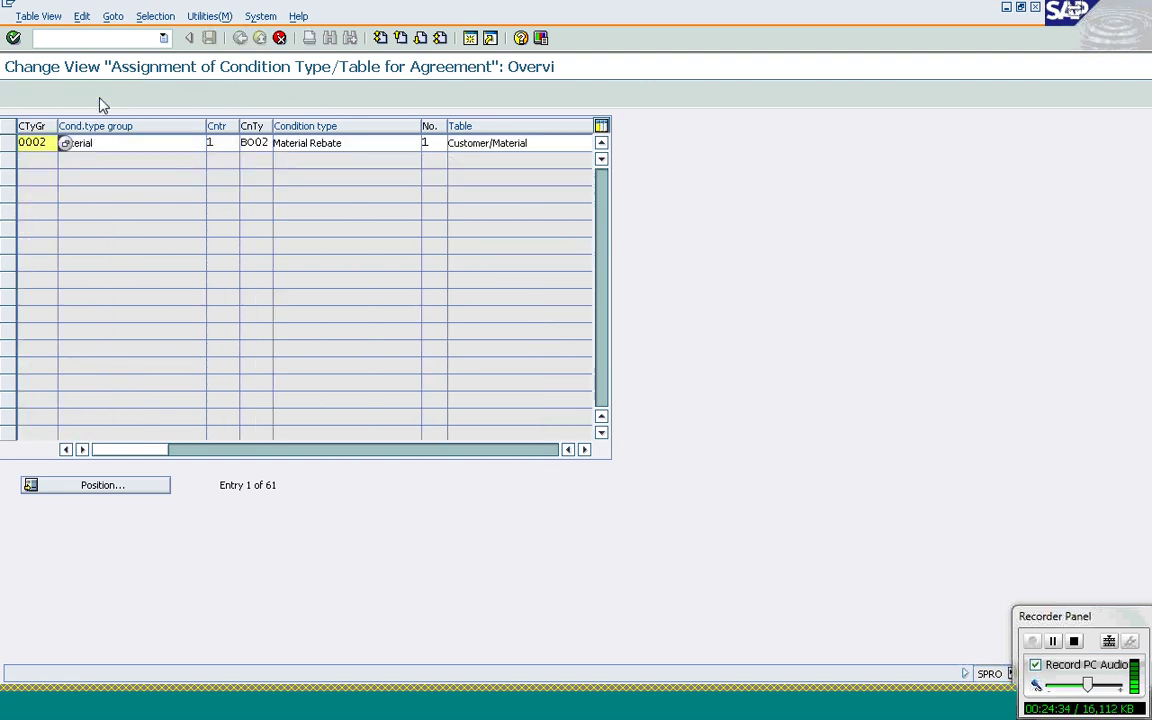
pyautogui.write('ZA')
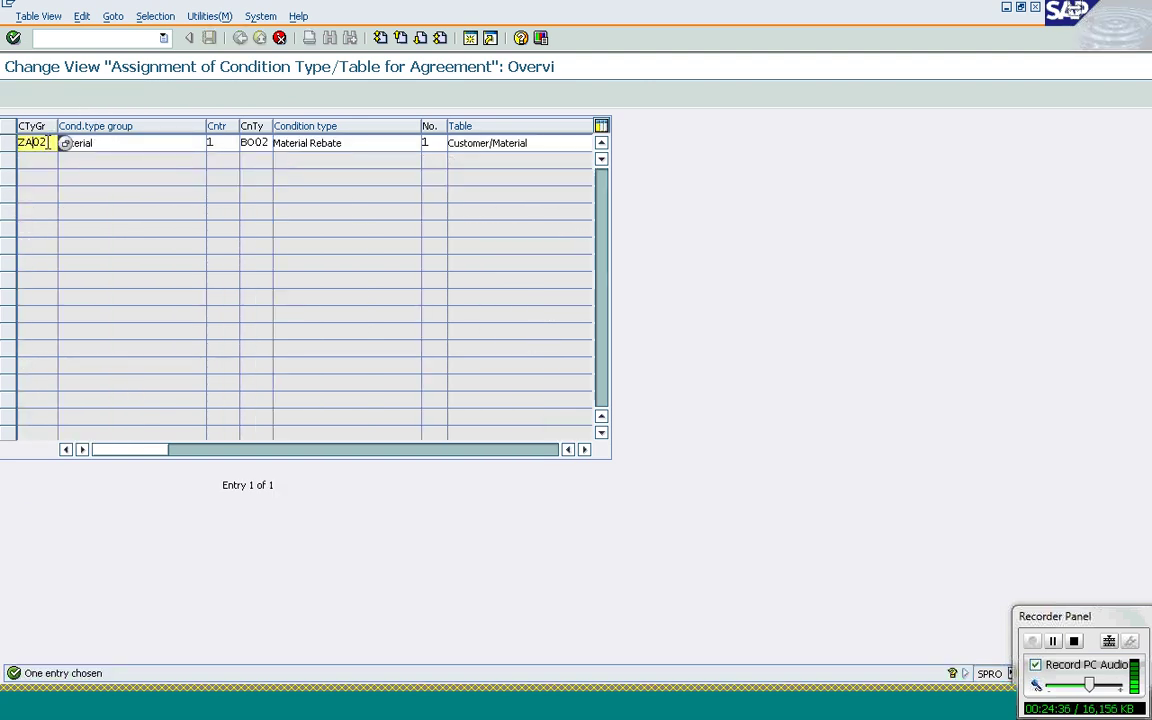
pyautogui.write('PS')
pyautogui.press('Return')
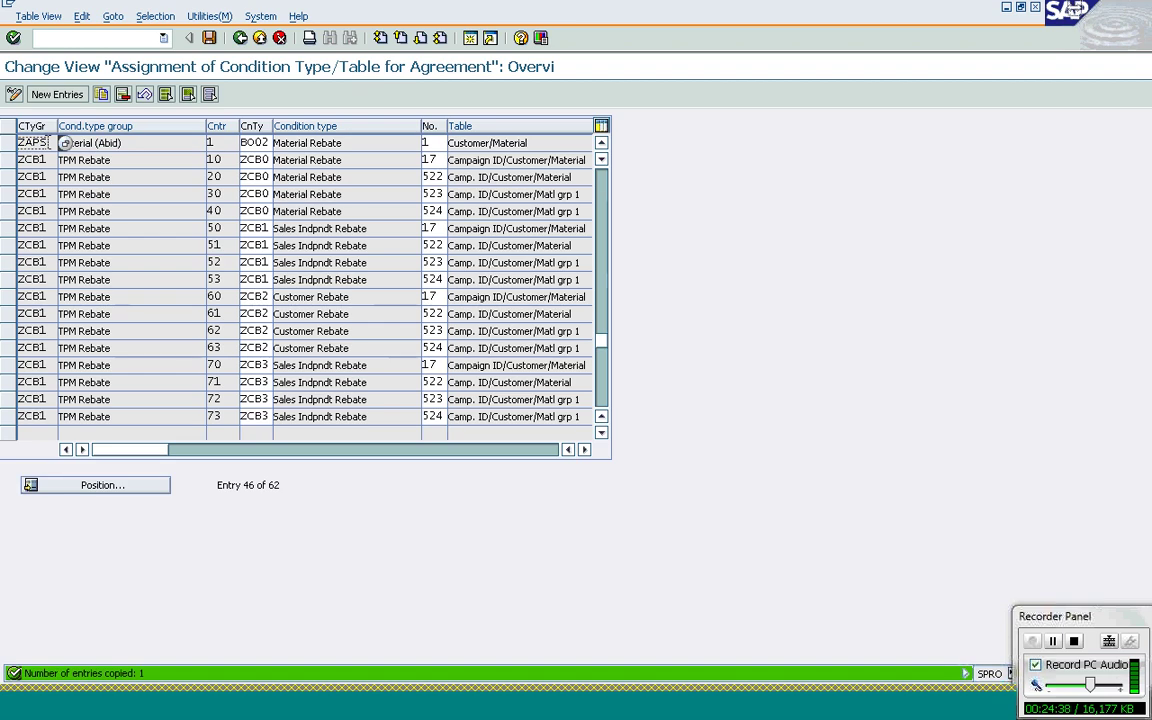
# - Examine the condition type and table of the ZAPS assignment against the four ZCB0 Material Rebate entries of group ZCB1, counters 10 to 40
pyautogui.click(440, 143)
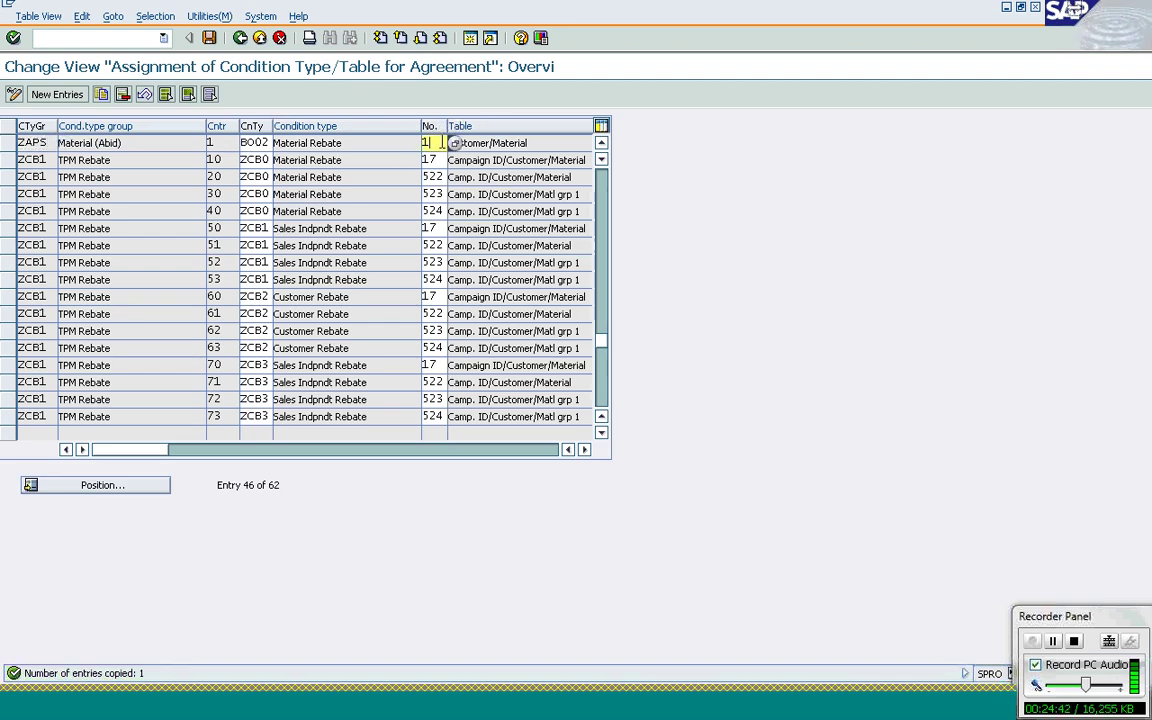
pyautogui.click(255, 143)
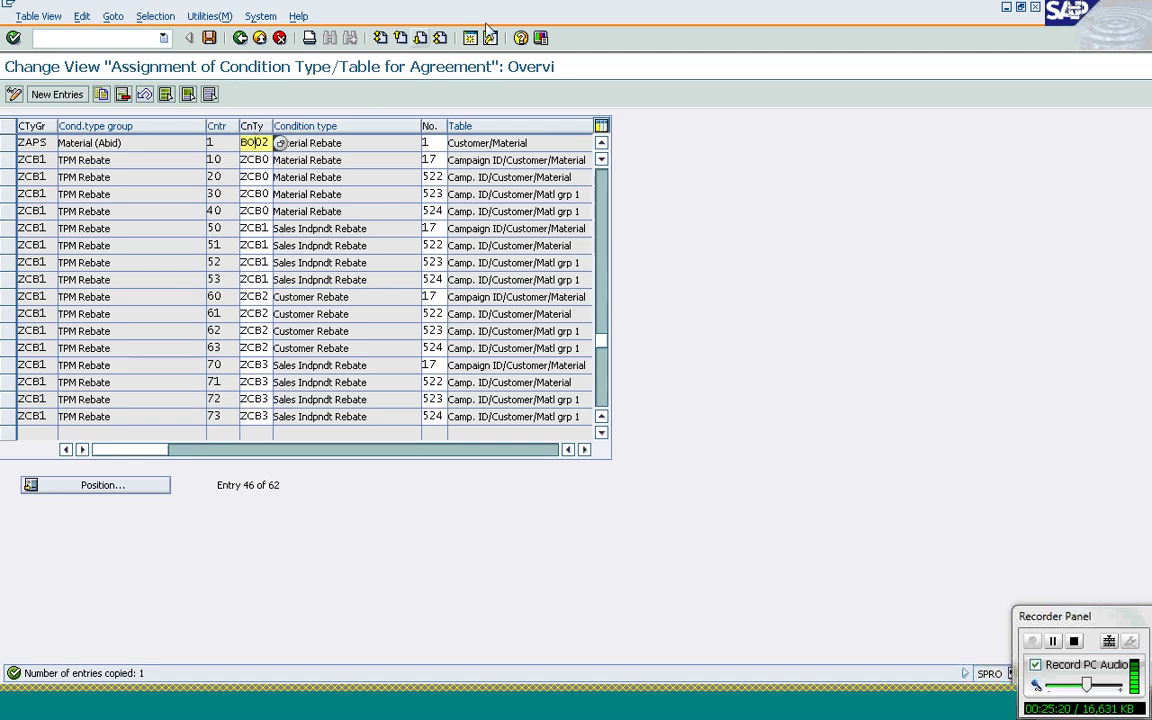
pyautogui.click(440, 143)
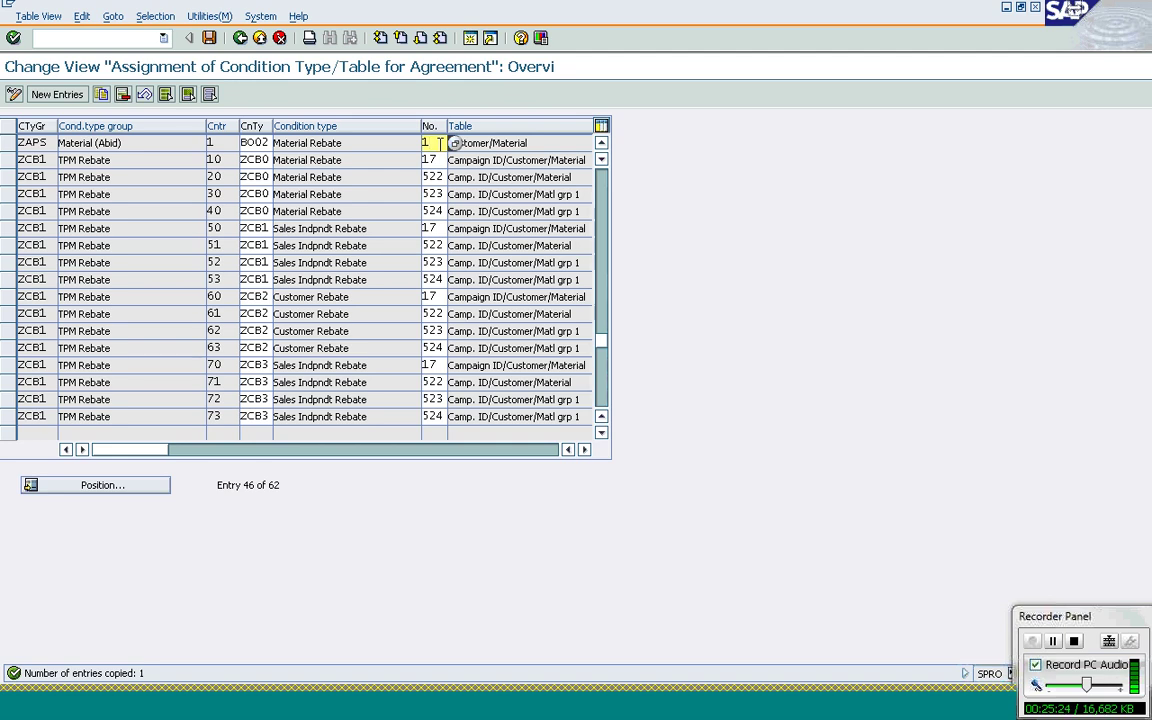
pyautogui.click(8, 160)
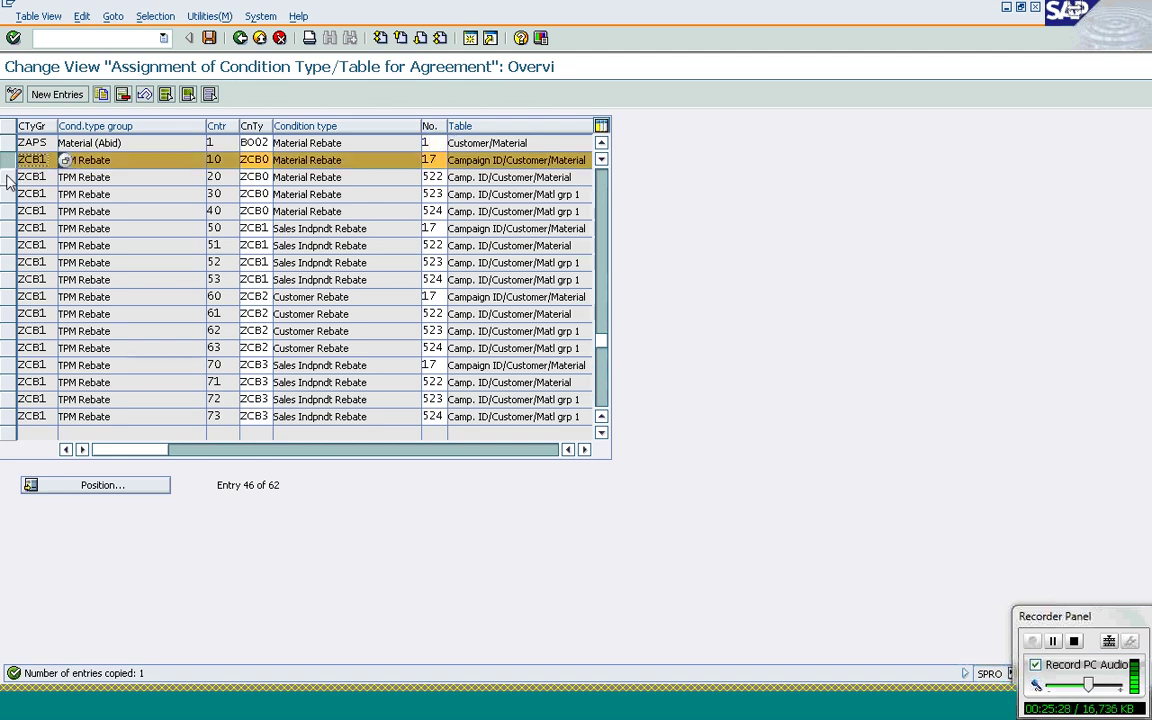
pyautogui.click(8, 177)
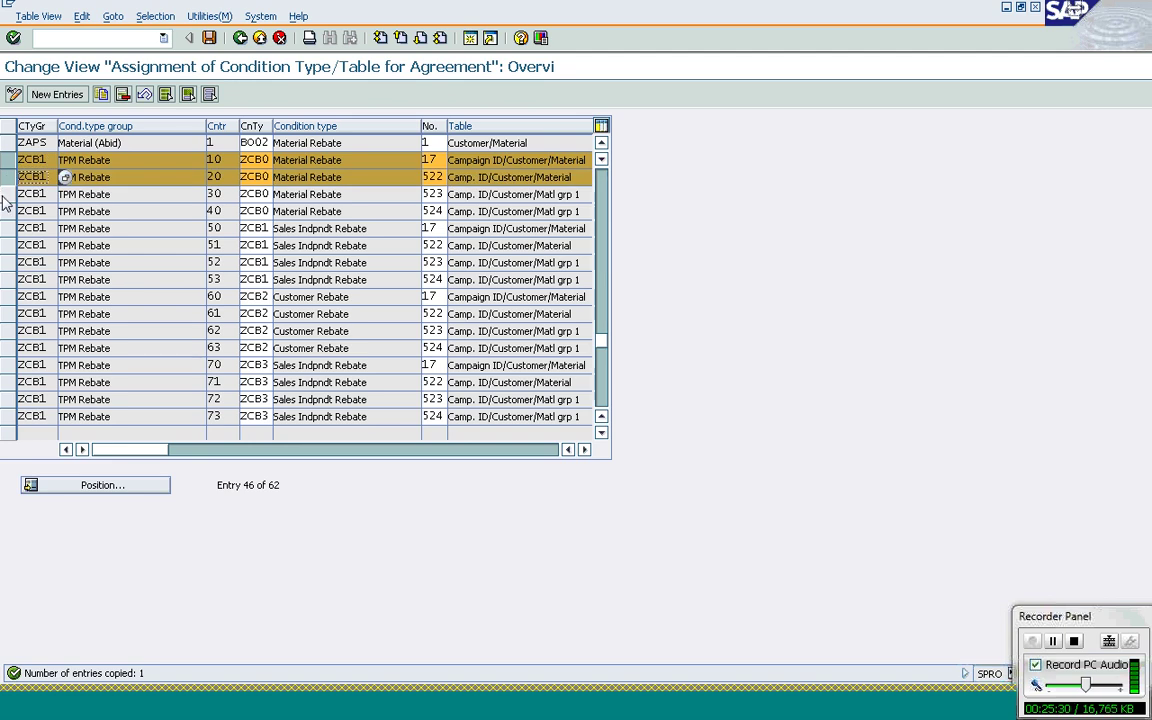
pyautogui.click(6, 194)
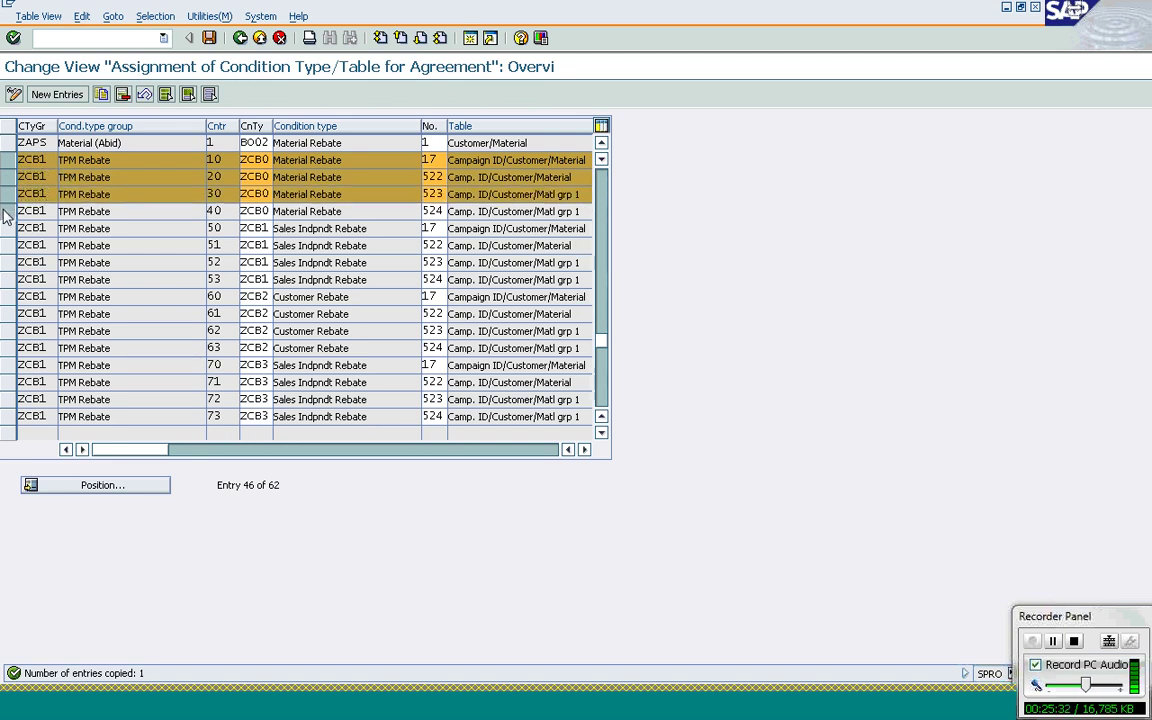
pyautogui.click(8, 211)
pyautogui.click(252, 160)
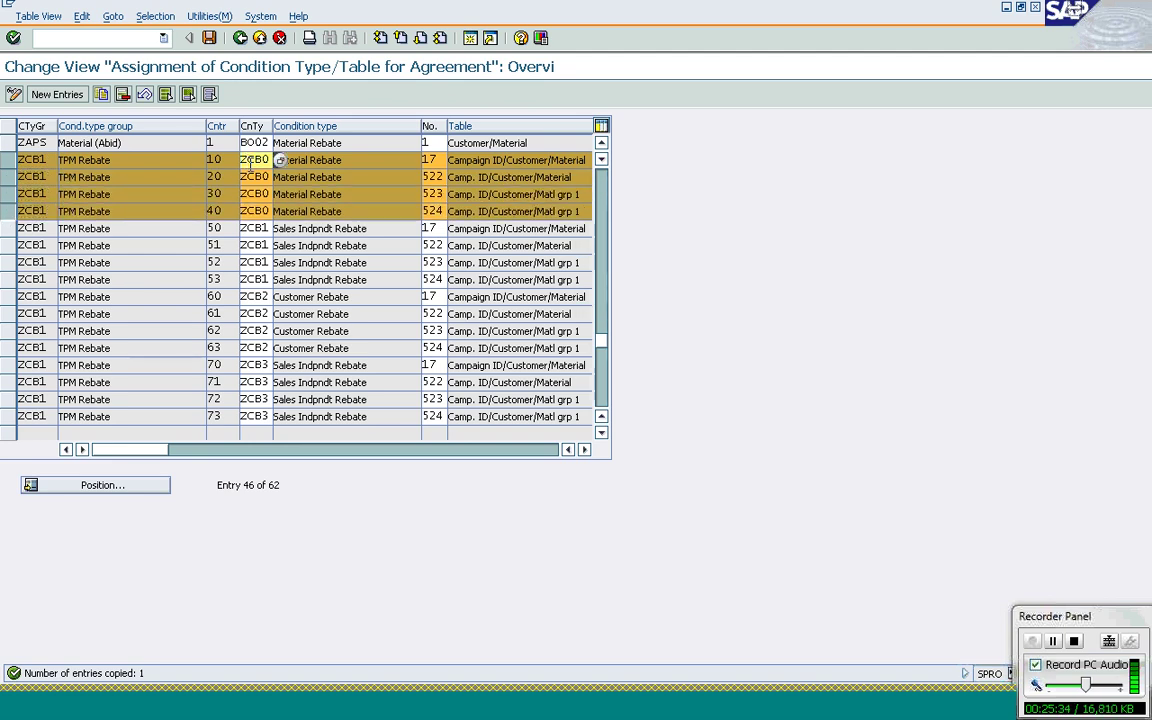
# - Deselect the four ZCB1 entries, save the ZAPS condition type/table assignment to the proposed customizing request, and return to the IMG structure
pyautogui.click(437, 161)
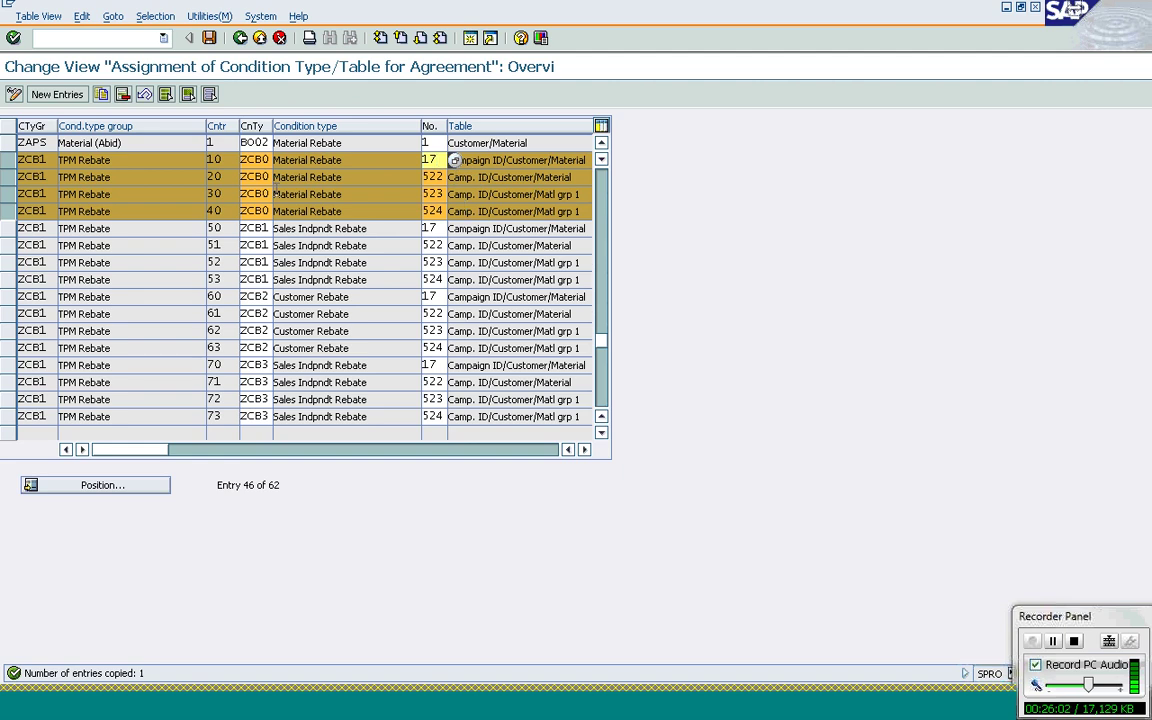
pyautogui.click(10, 194)
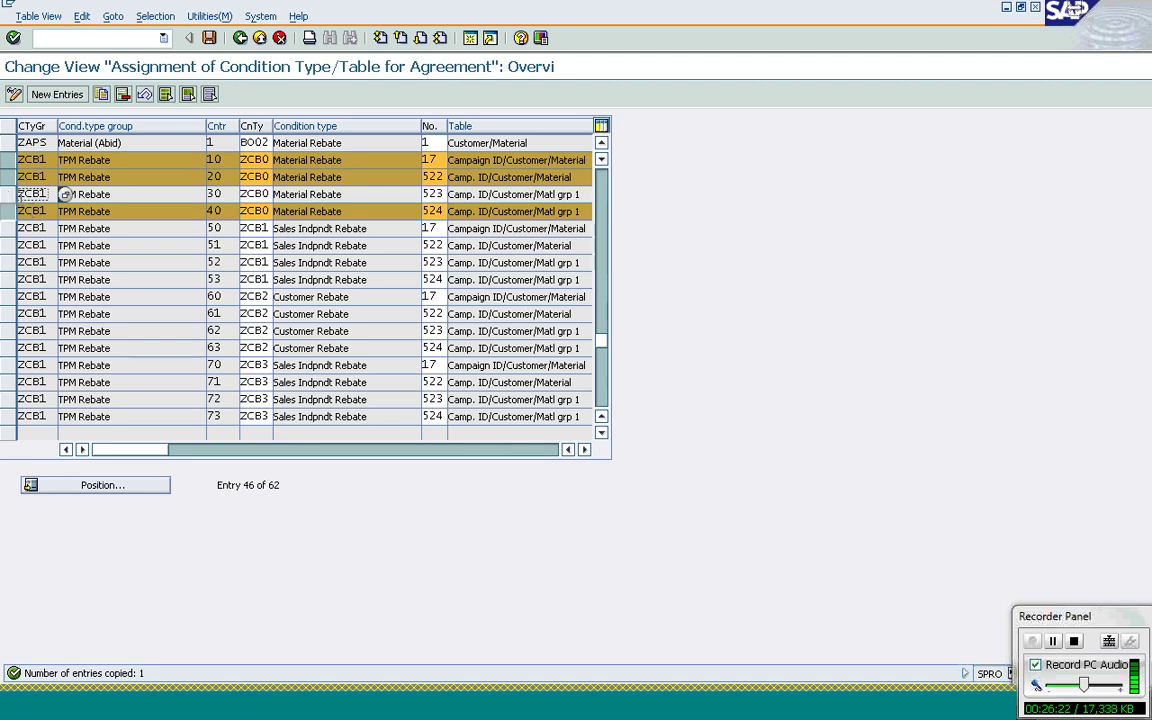
pyautogui.click(7, 212)
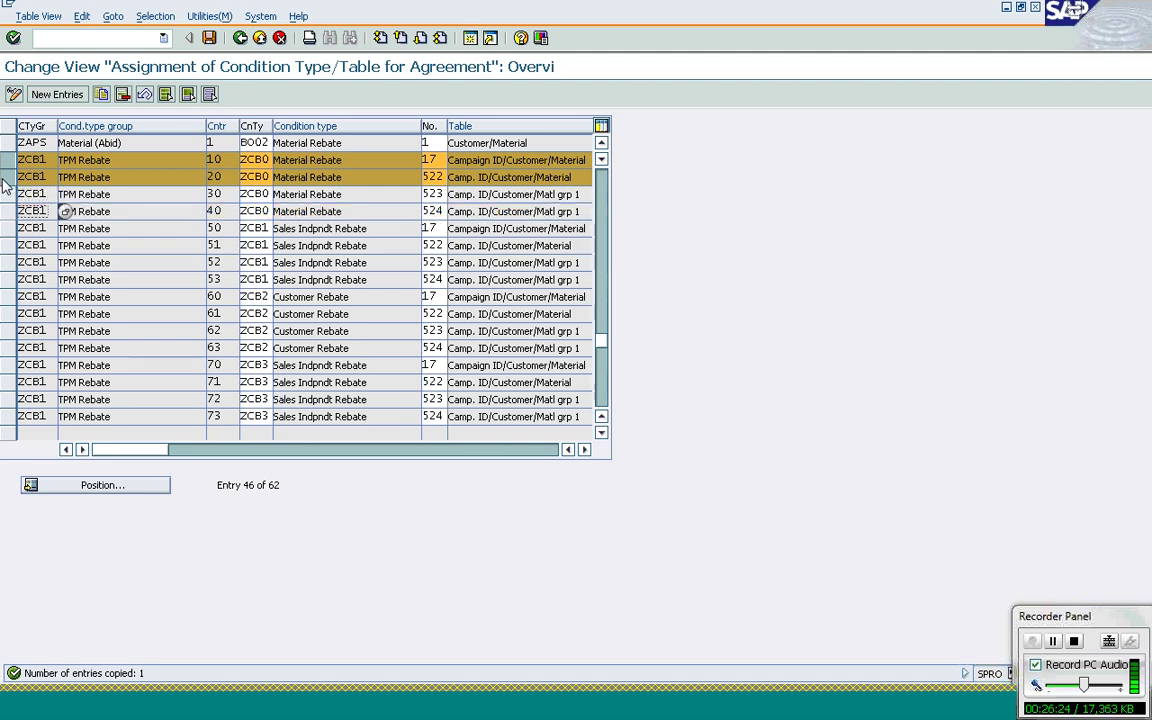
pyautogui.click(7, 177)
pyautogui.click(6, 160)
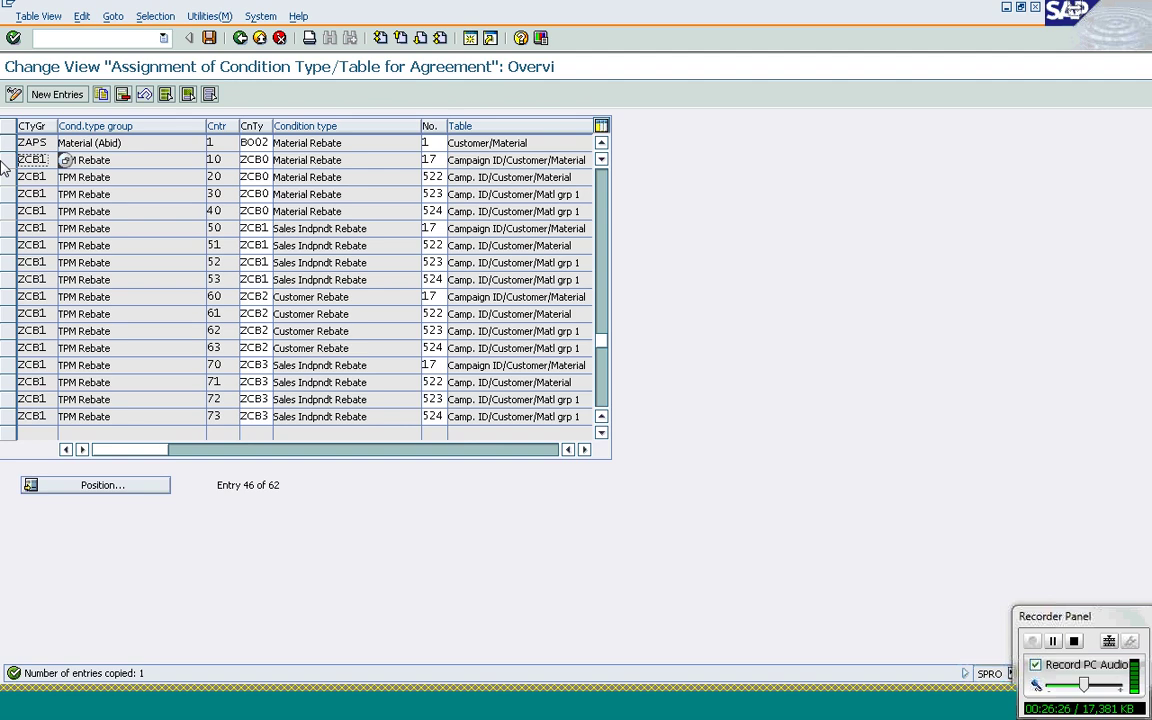
pyautogui.click(210, 38)
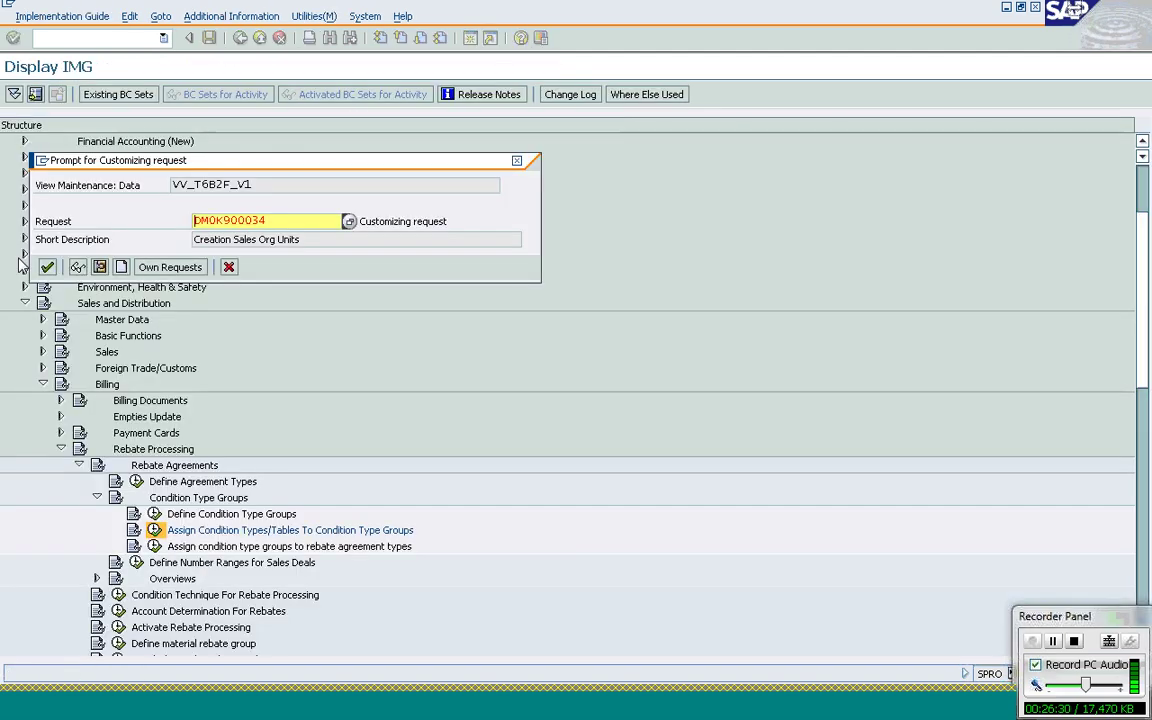
pyautogui.click(47, 267)
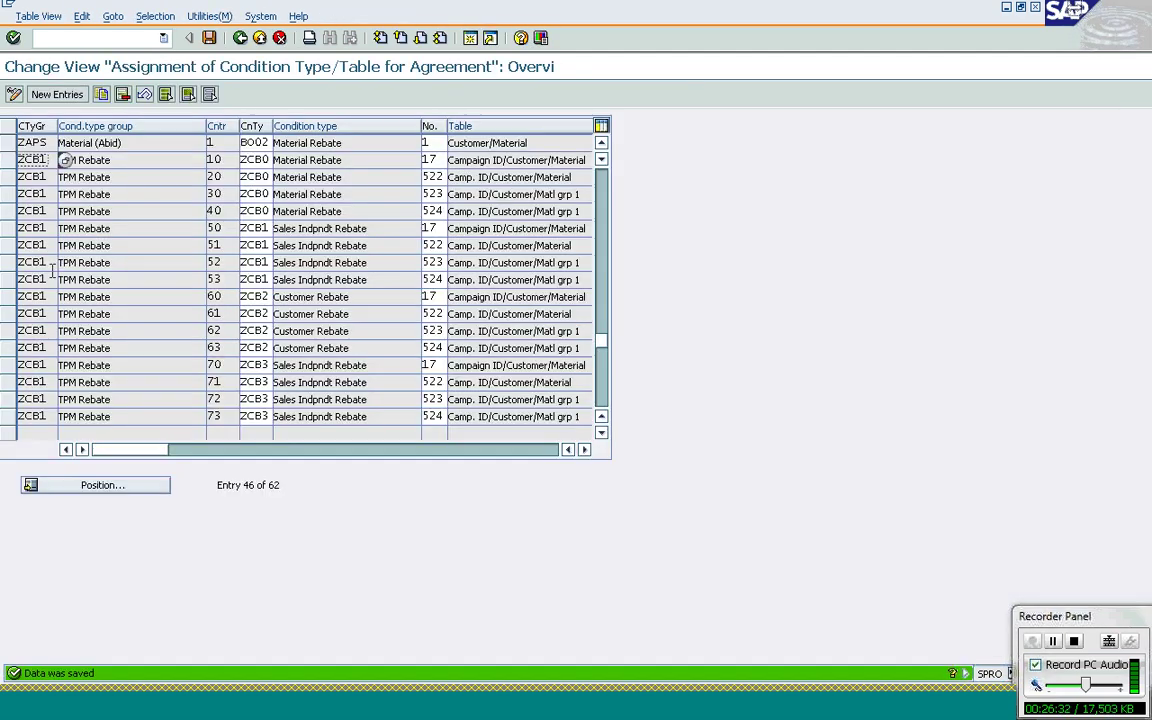
pyautogui.click(242, 40)
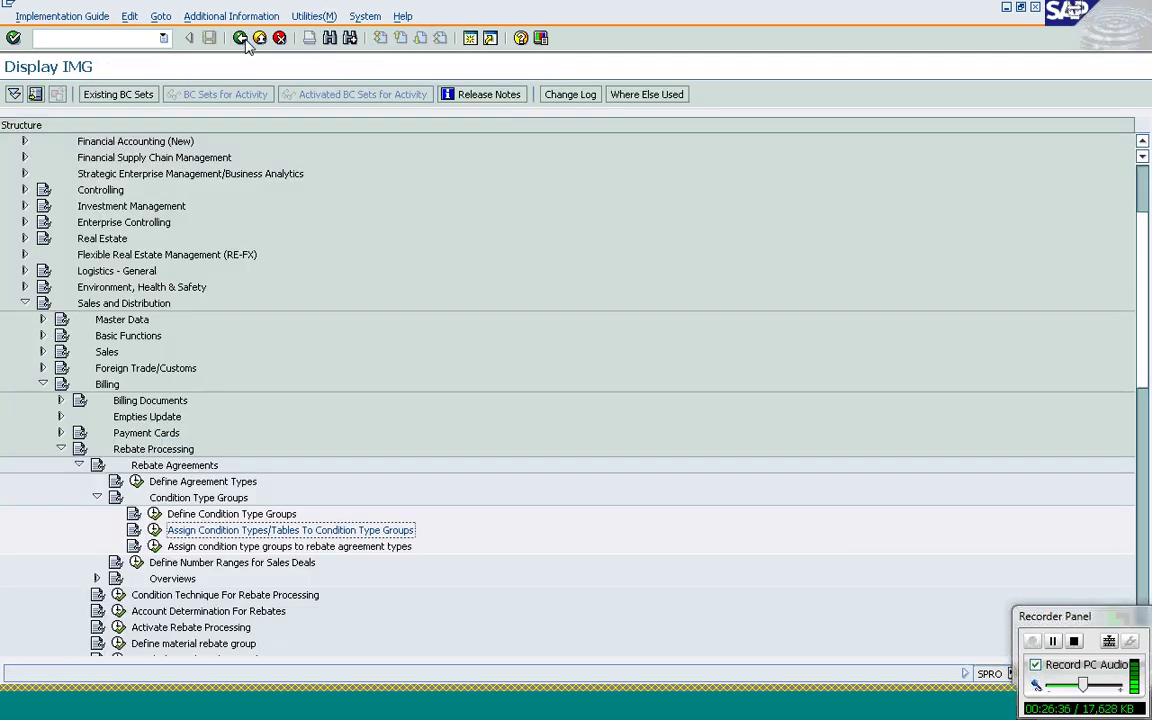
# - Open the Assign condition type groups to rebate agreement types activity and position the list at agreement type ZAPS
pyautogui.click(155, 546)
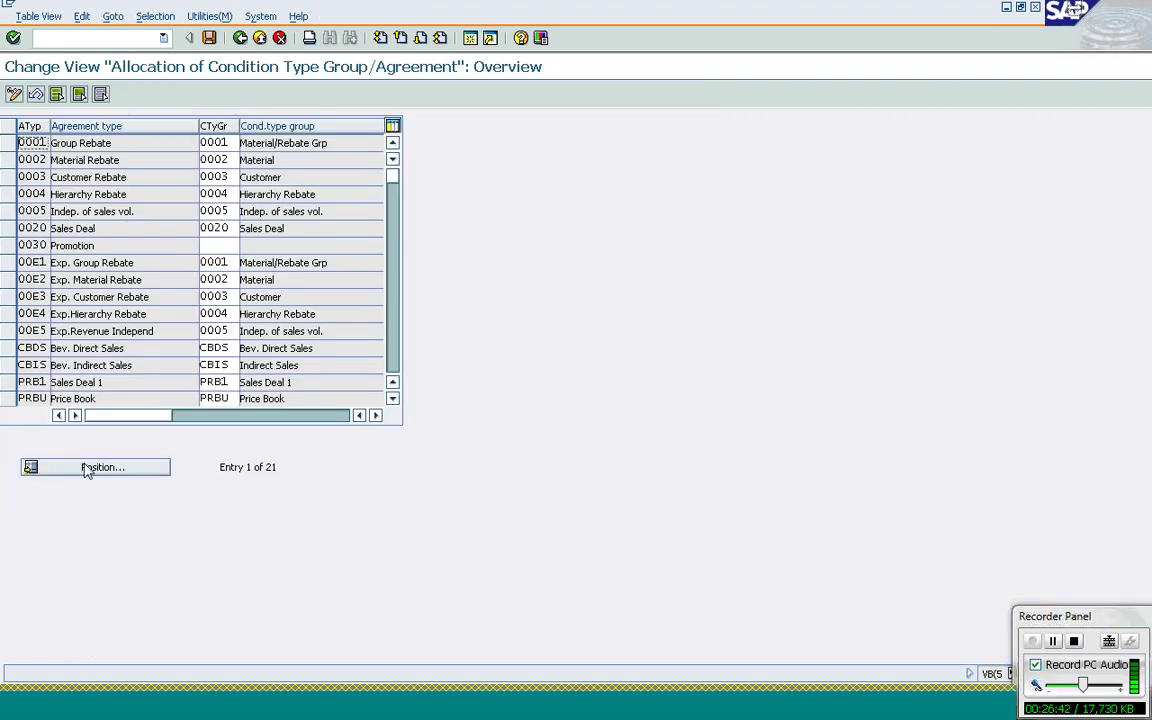
pyautogui.click(88, 467)
pyautogui.write('za')
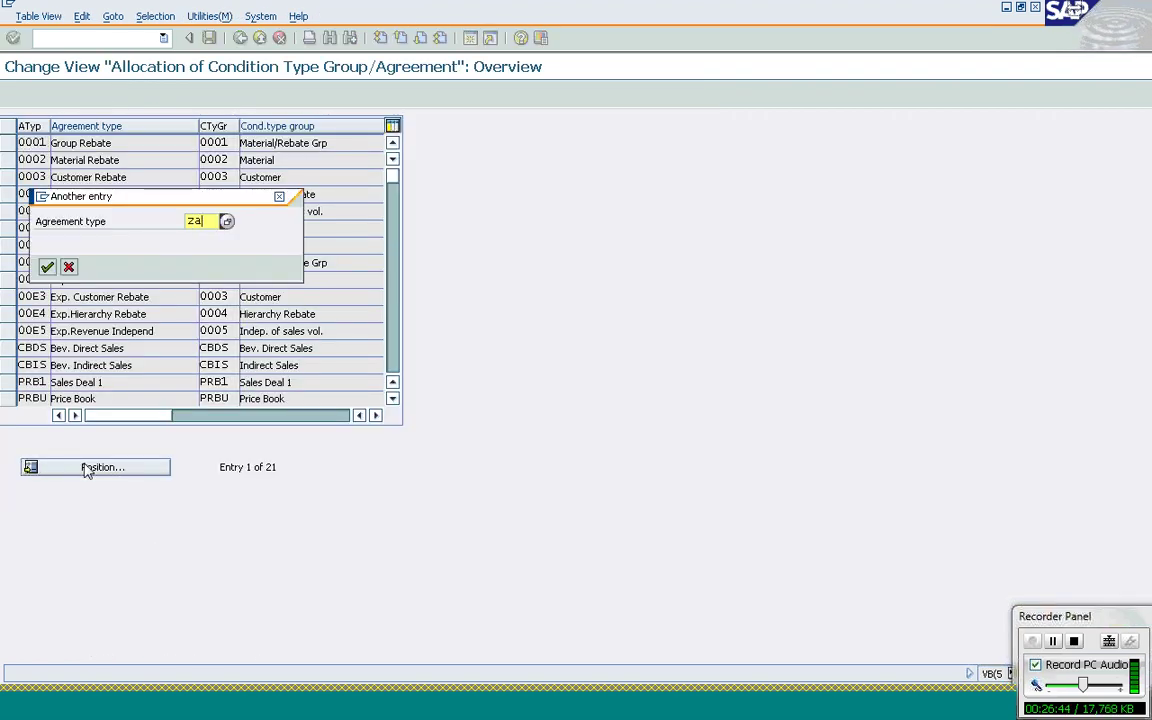
pyautogui.write('ps')
pyautogui.press('Return')
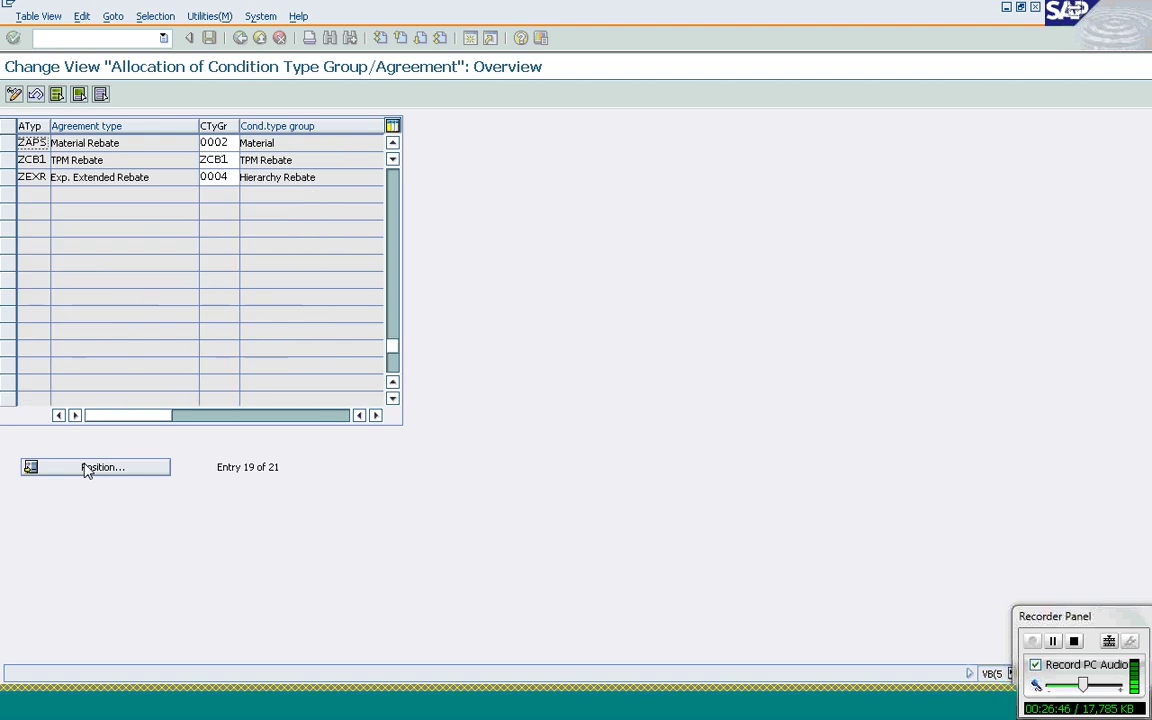
# - Assign condition type group ZAPS to agreement type ZAPS, save it to the proposed customizing request, and return to the IMG structure
pyautogui.click(235, 142)
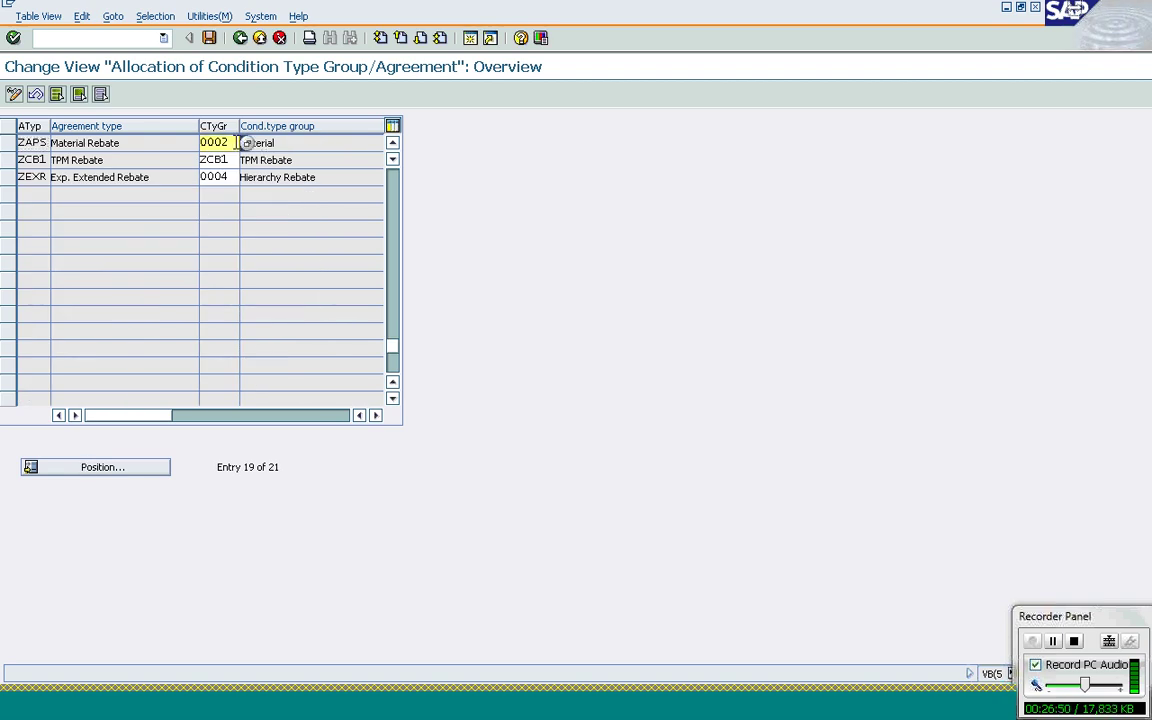
pyautogui.press('Return')
pyautogui.click(310, 142)
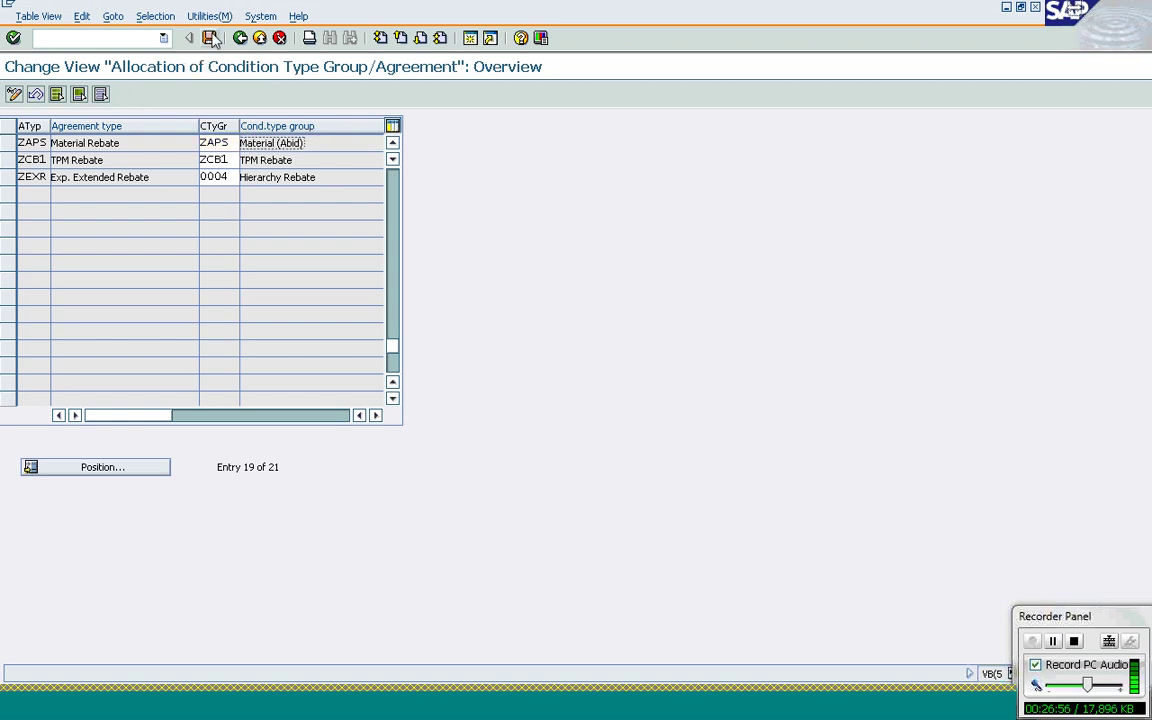
pyautogui.click(210, 40)
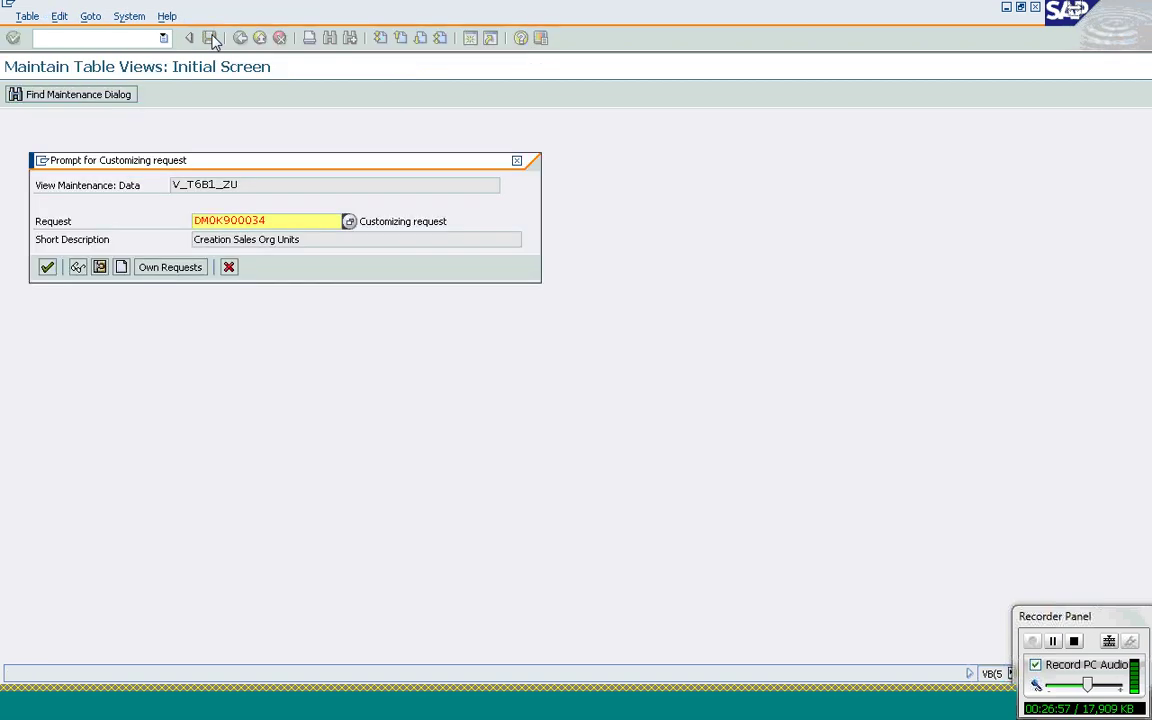
pyautogui.click(47, 267)
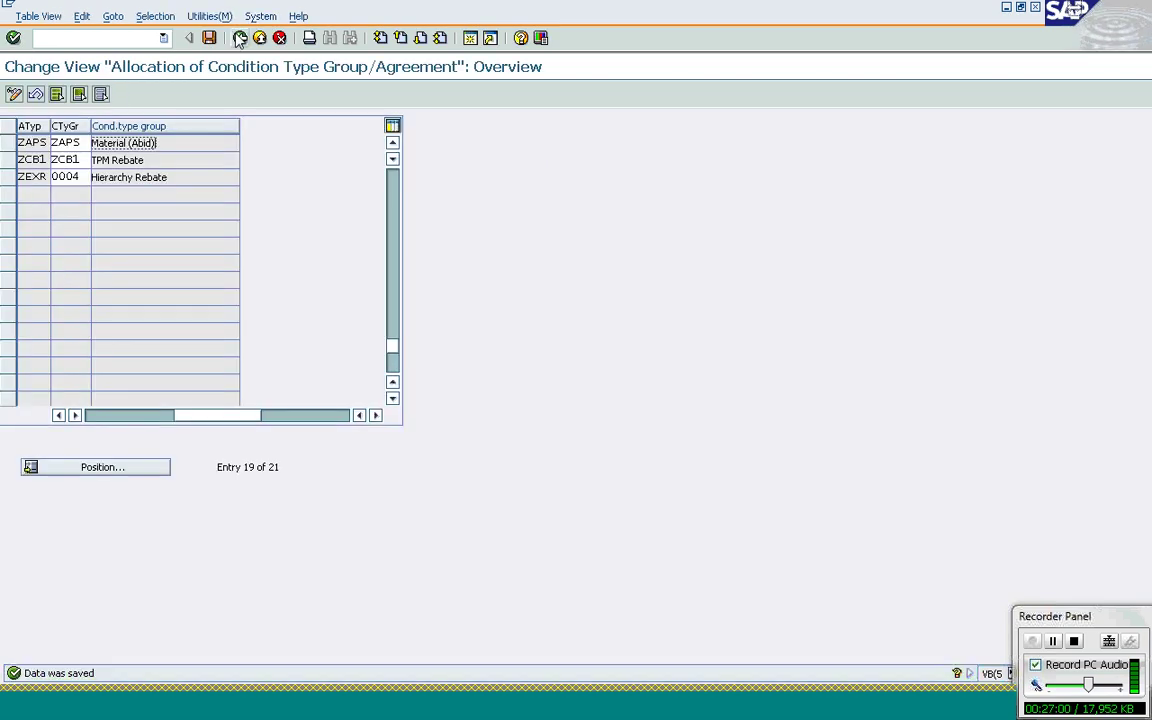
pyautogui.click(240, 38)
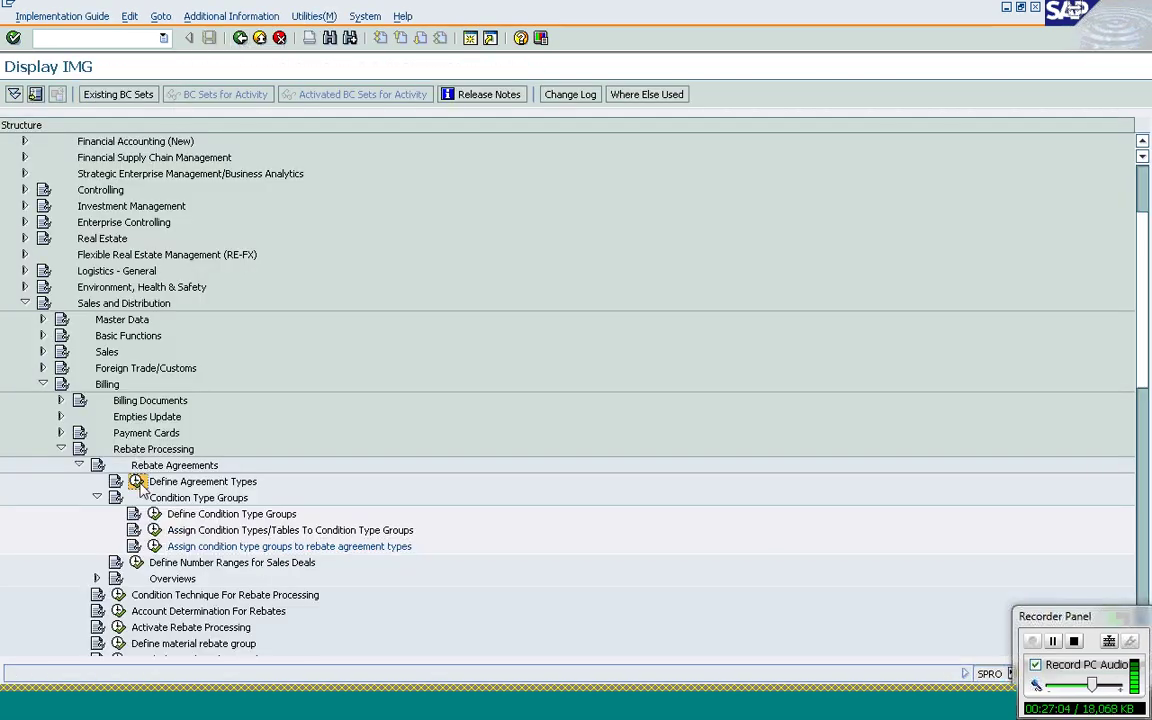
# - Check the condition type group and manual accruals order type in the details of agreement type ZAPS under Define Agreement Types
pyautogui.click(137, 482)
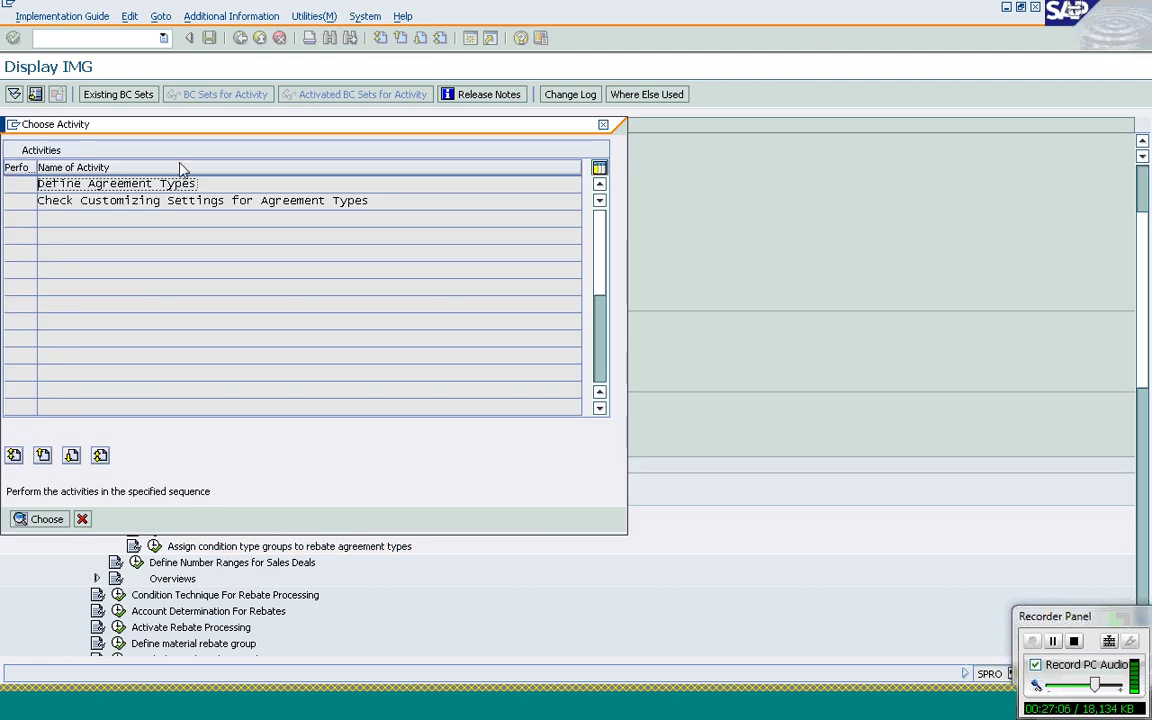
pyautogui.doubleClick(160, 183)
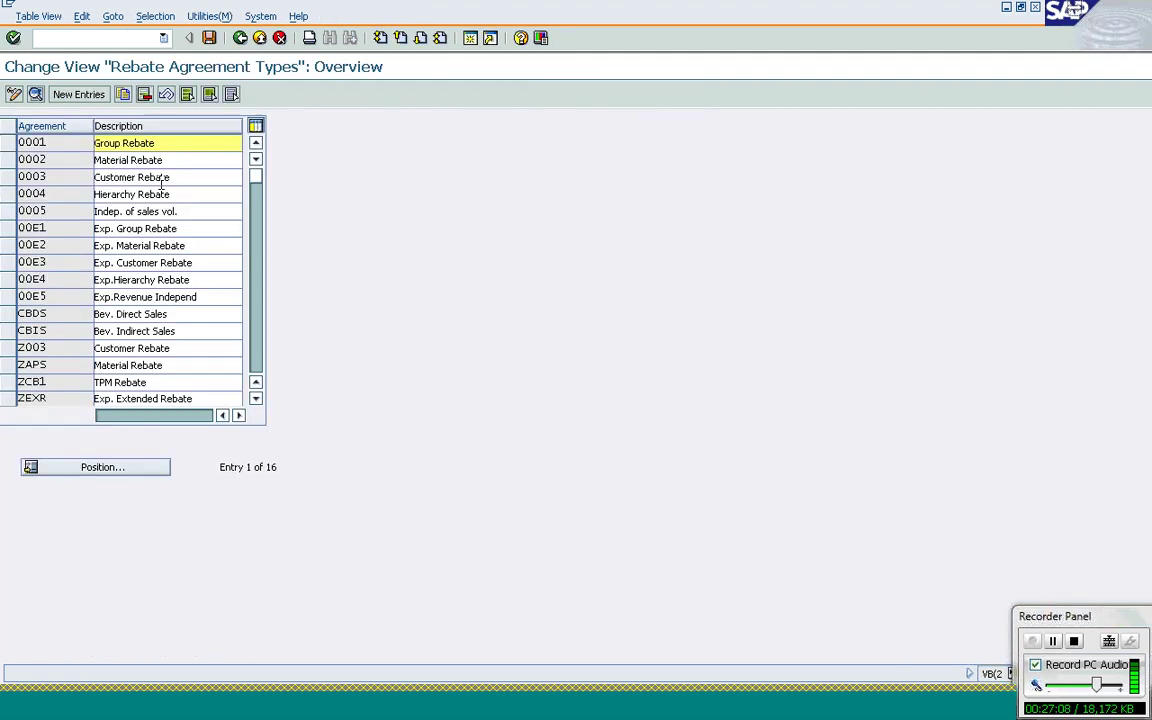
pyautogui.doubleClick(48, 365)
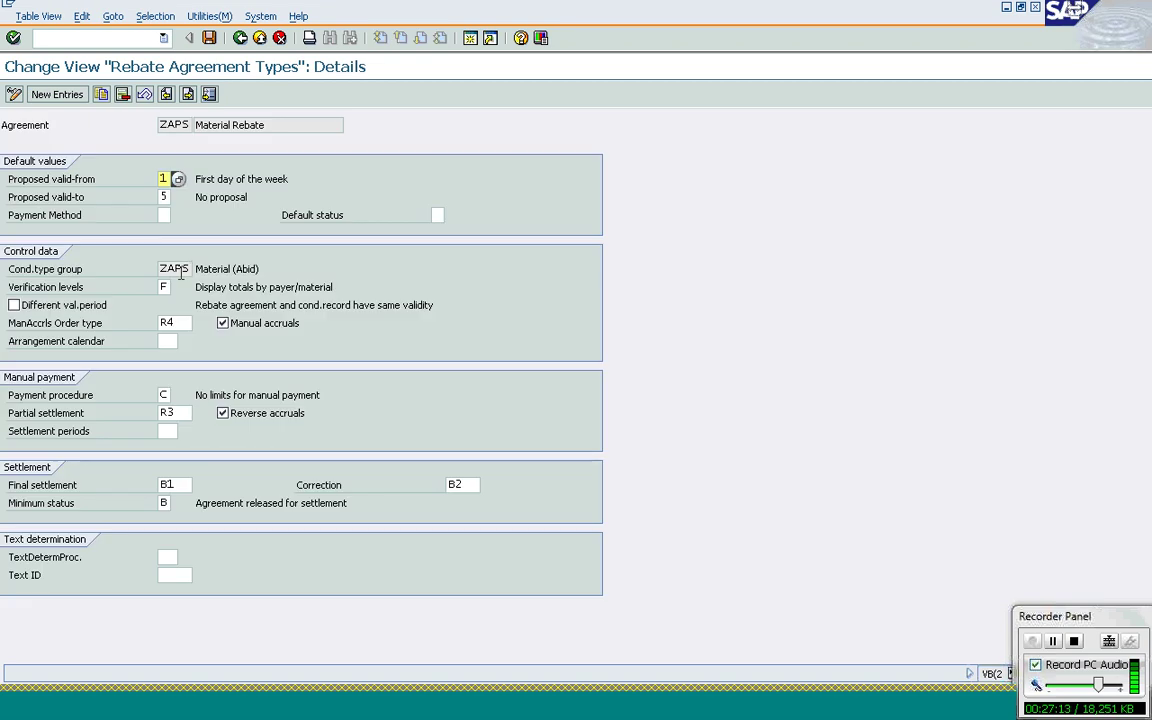
pyautogui.click(180, 269)
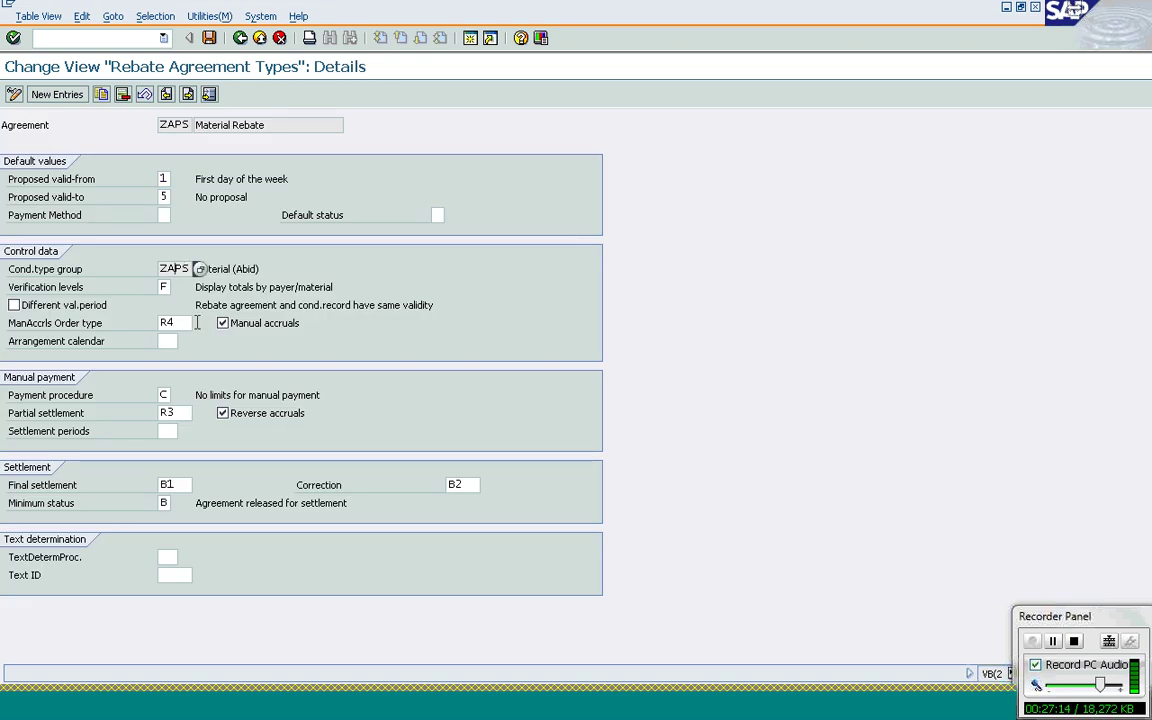
pyautogui.click(168, 333)
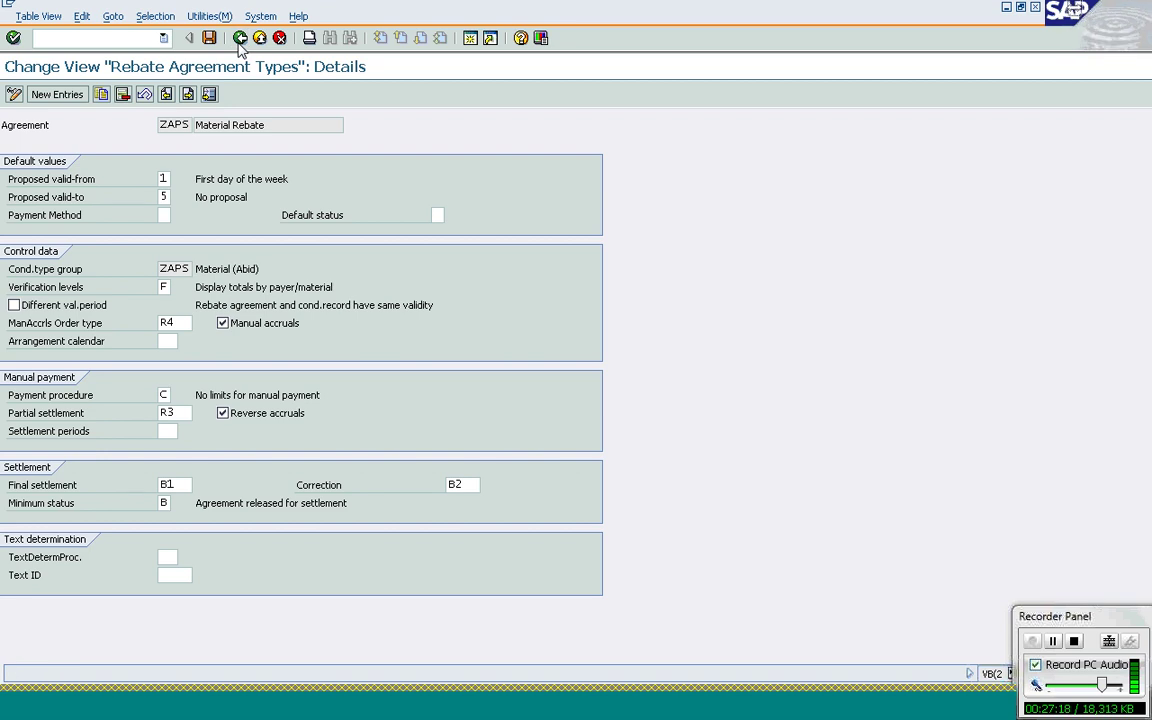
pyautogui.click(239, 40)
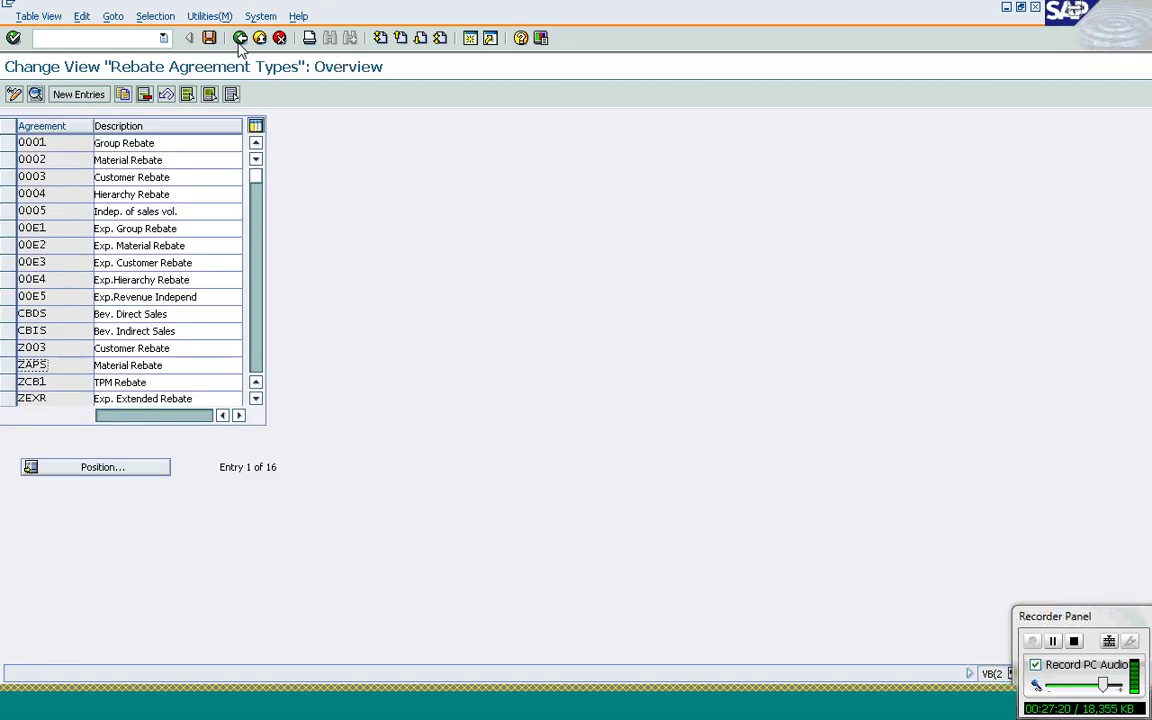
pyautogui.click(239, 40)
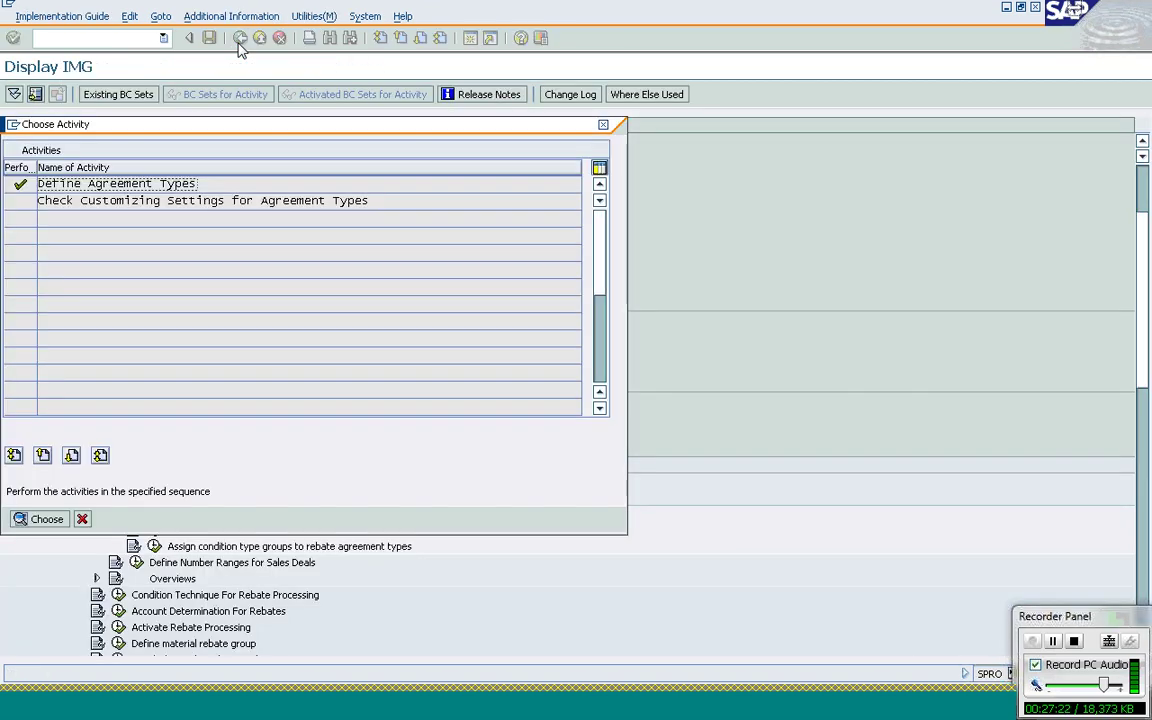
pyautogui.click(603, 127)
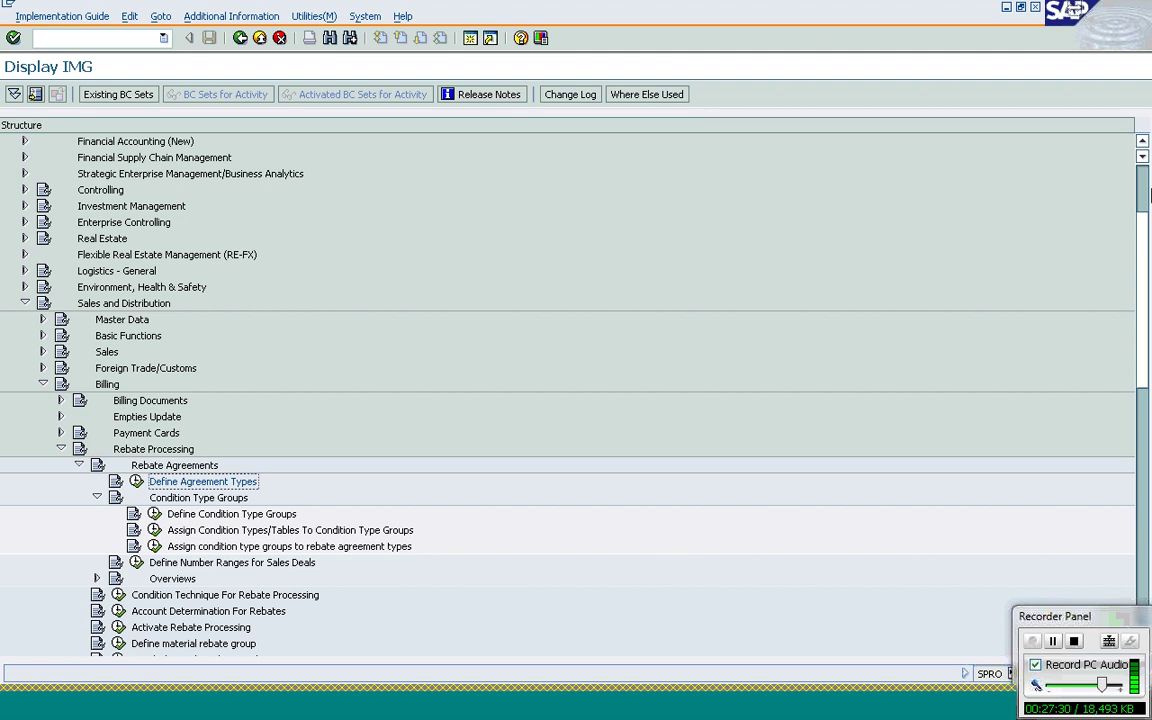
# - Check whether billing type F2 is relevant for rebate in the Select billing documents activity of Activate Rebate Processing
pyautogui.scroll(-3, 1148, 240)
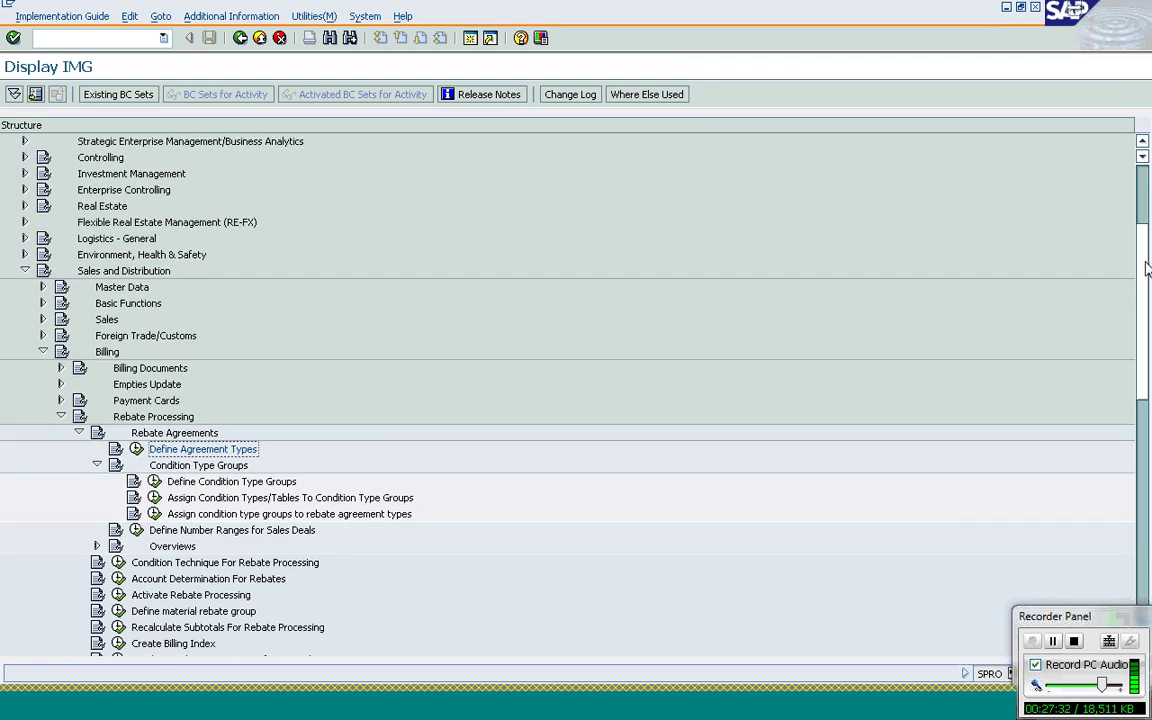
pyautogui.scroll(-3, 1148, 290)
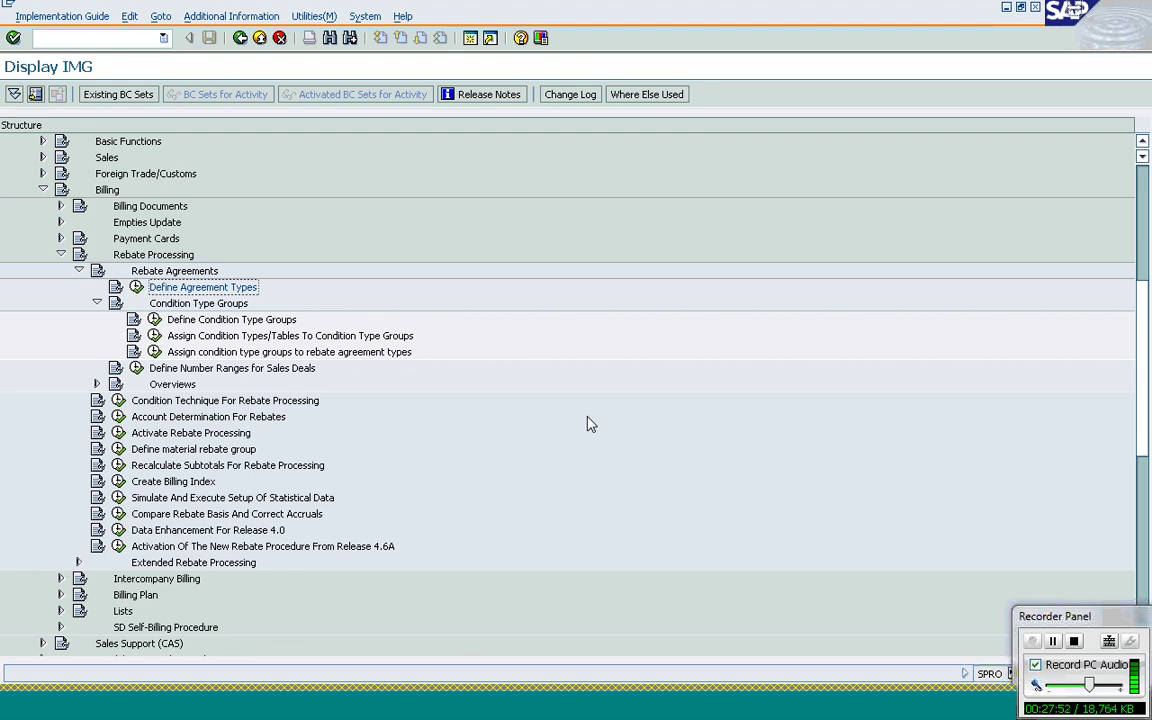
pyautogui.press('F2')
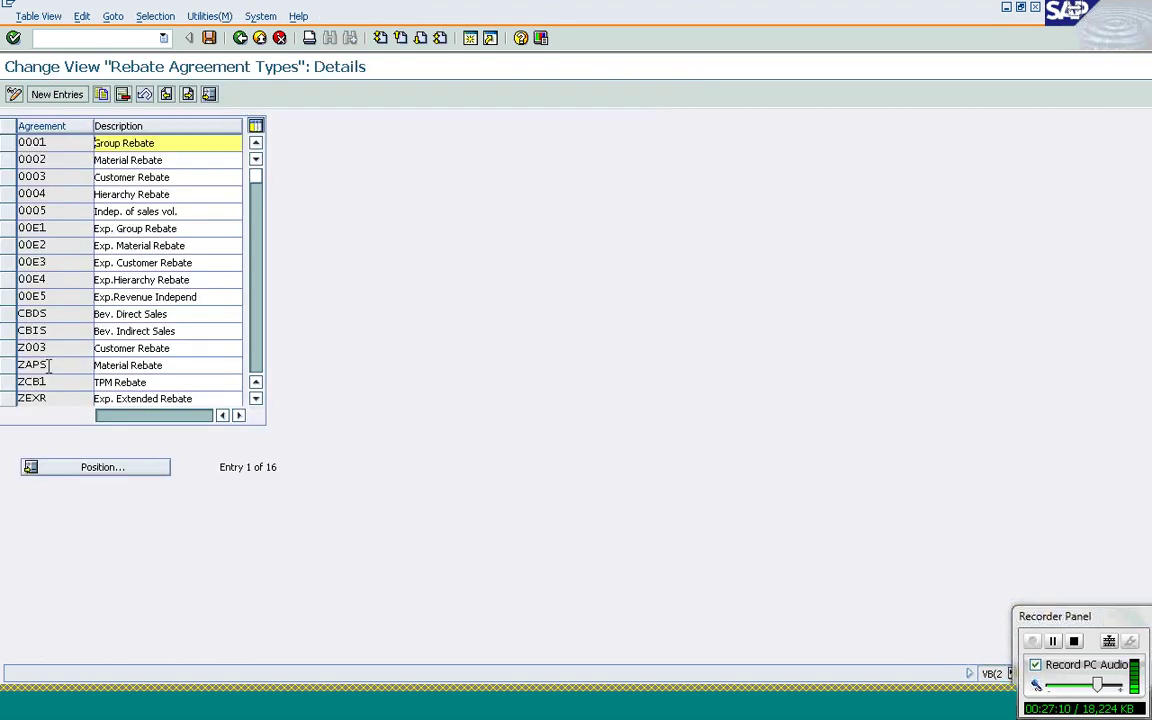
pyautogui.press('F3')
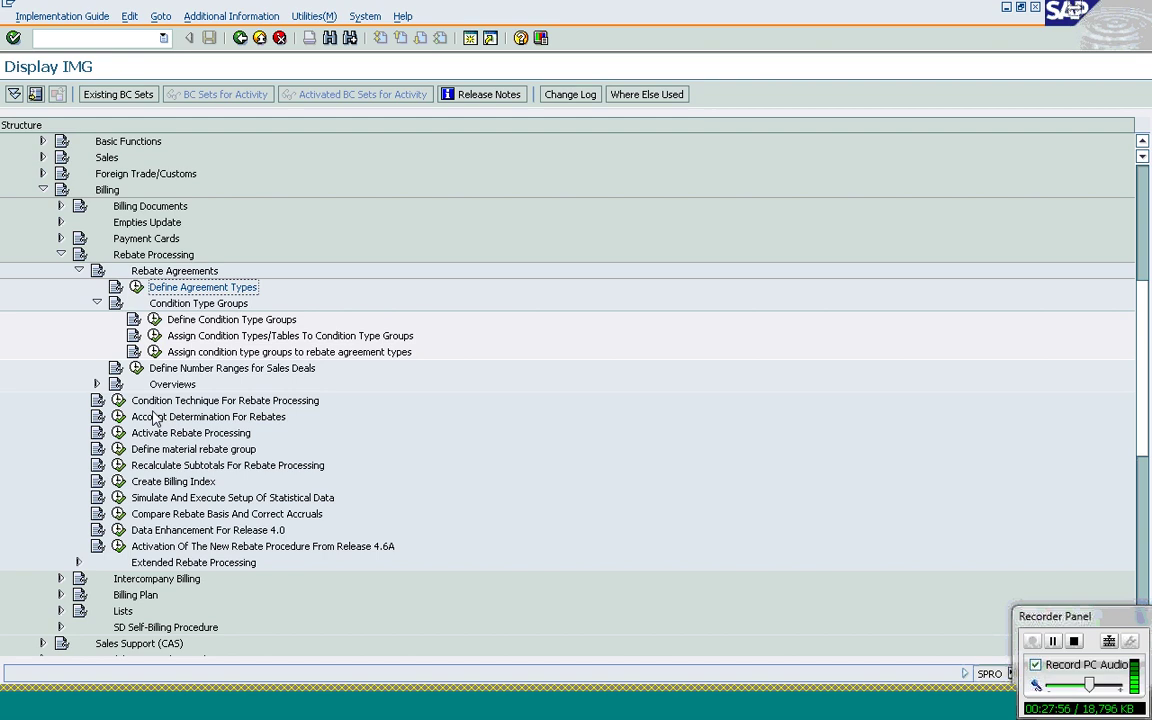
pyautogui.click(118, 433)
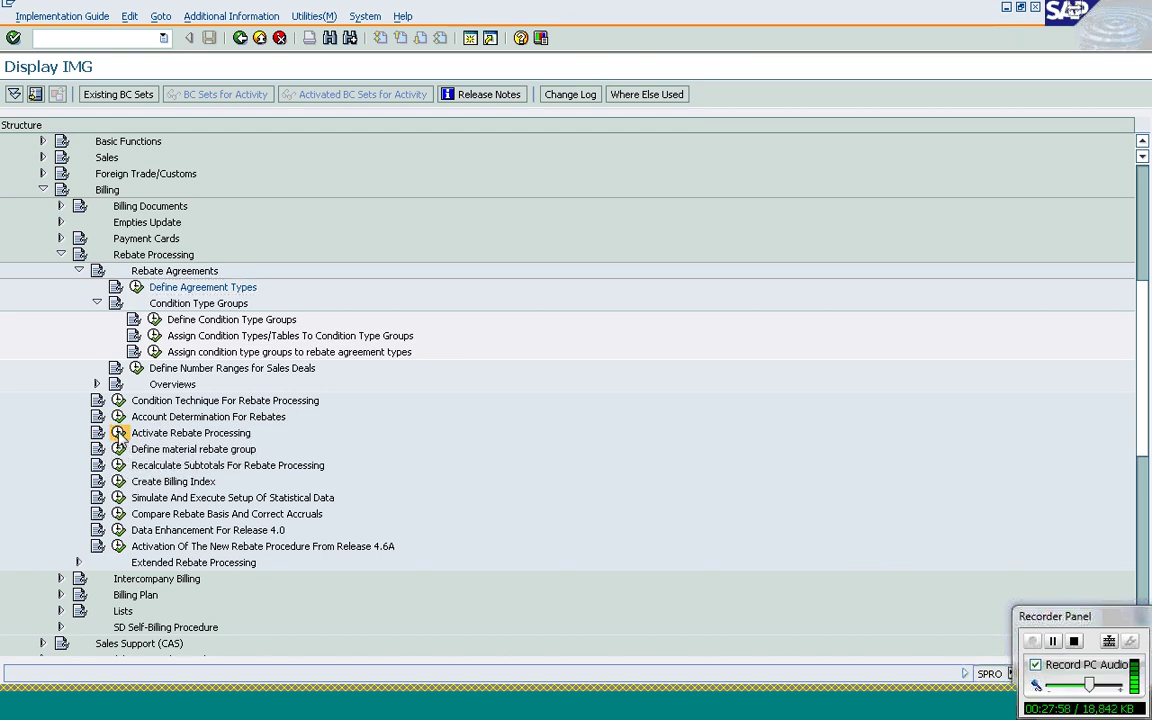
pyautogui.click(118, 433)
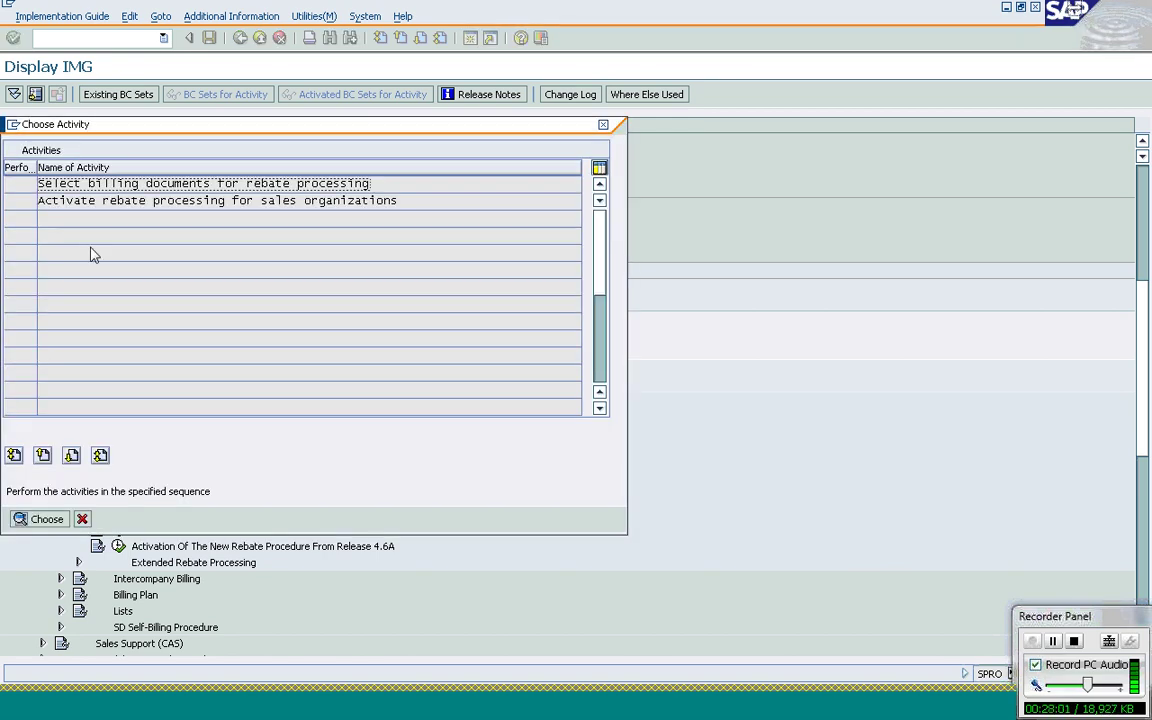
pyautogui.doubleClick(187, 186)
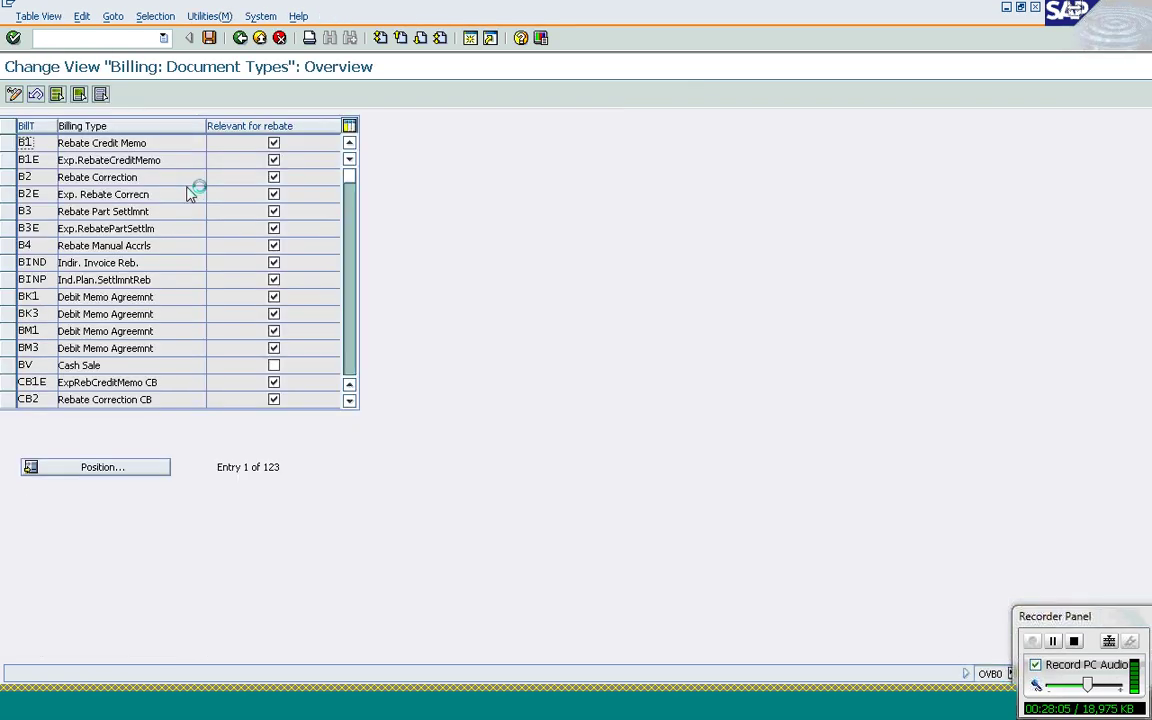
pyautogui.click(104, 467)
pyautogui.write('F2')
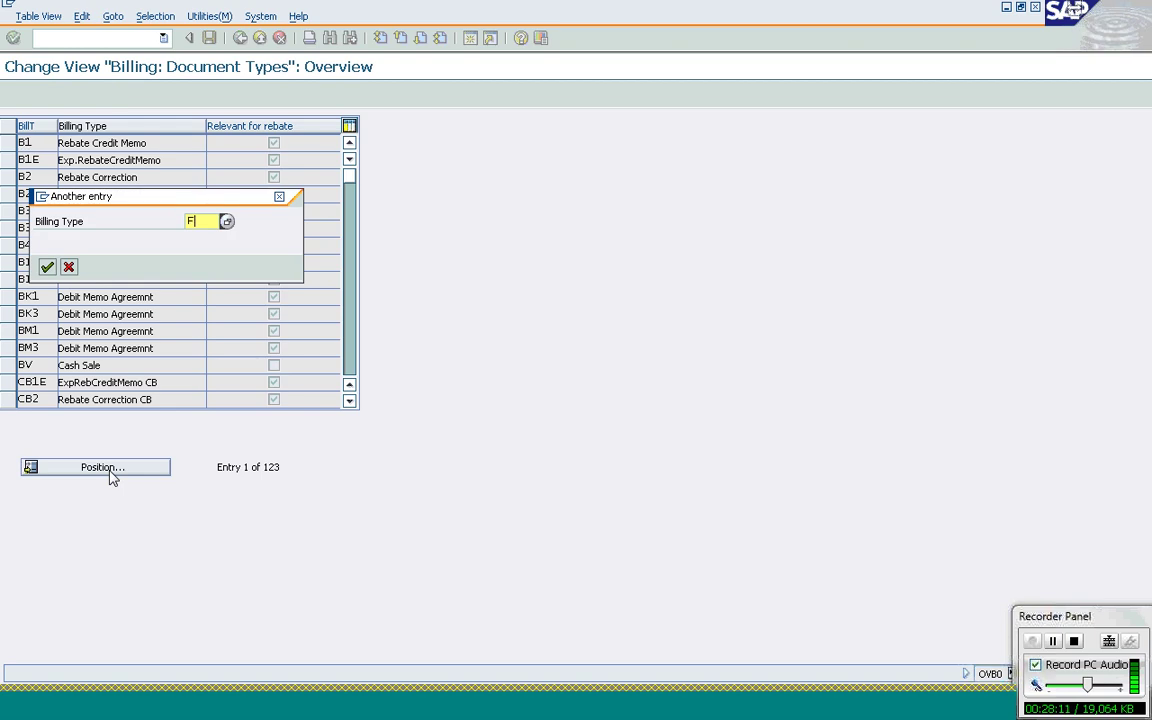
pyautogui.press('Return')
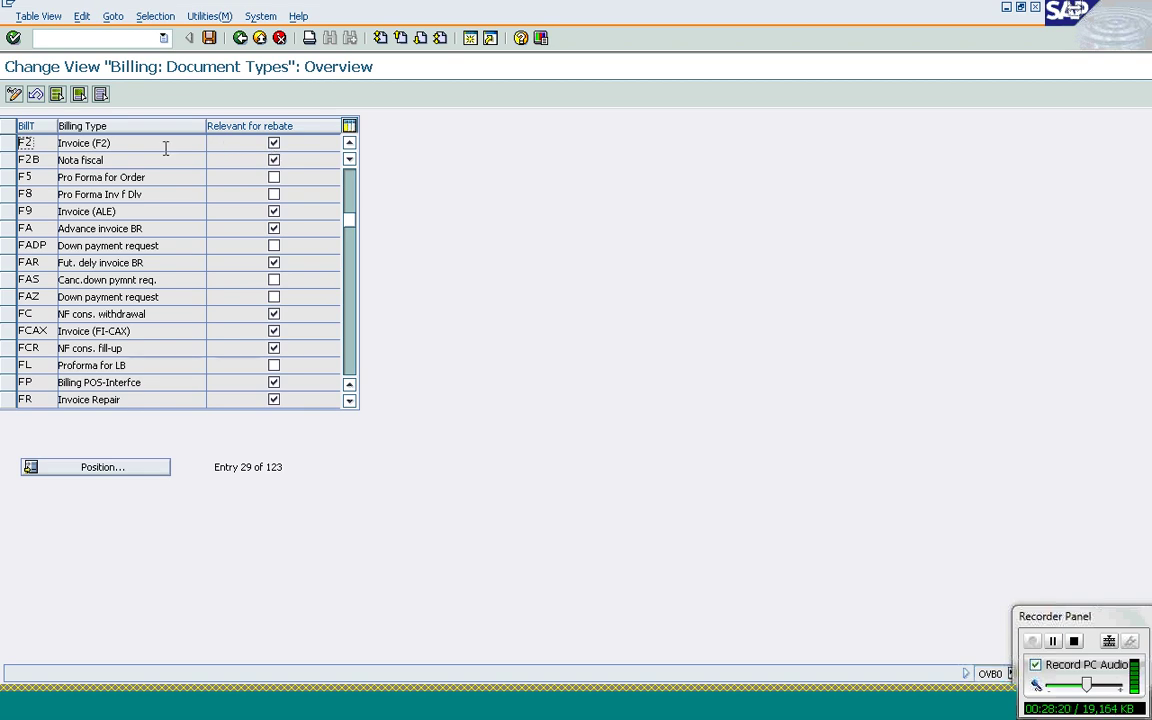
pyautogui.click(242, 40)
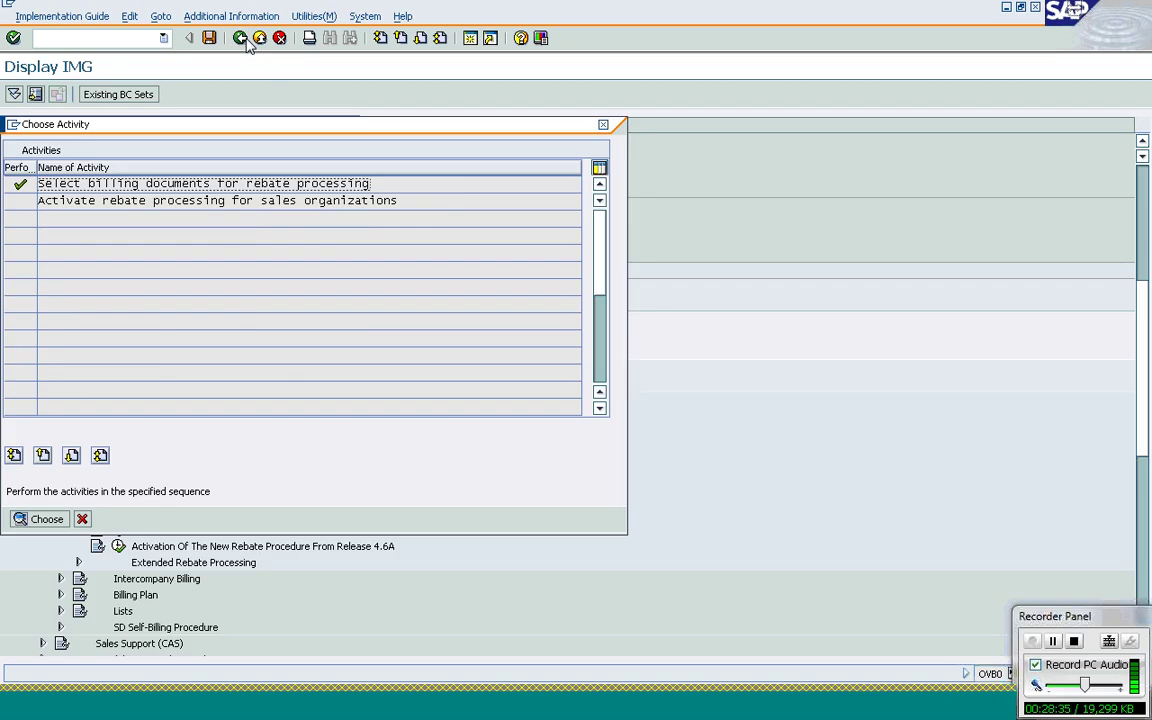
# - Look over the rebate activation of the sales organizations in the Activate rebate processing for sales organizations activity
pyautogui.doubleClick(105, 201)
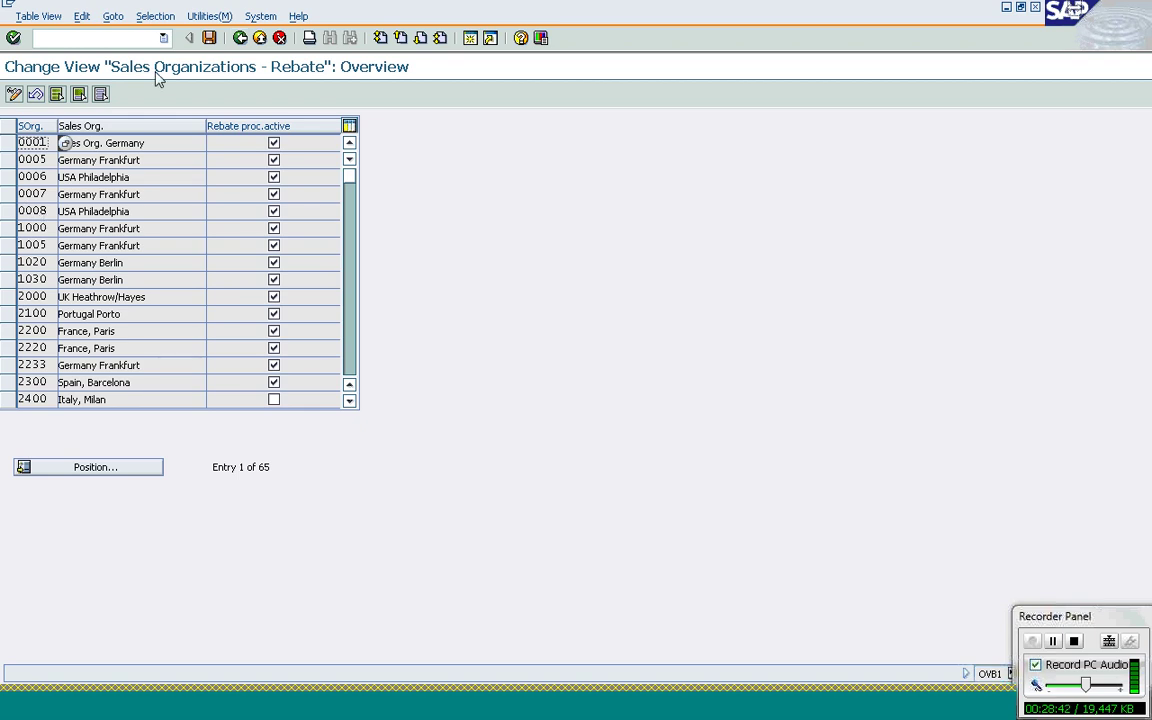
pyautogui.click(240, 38)
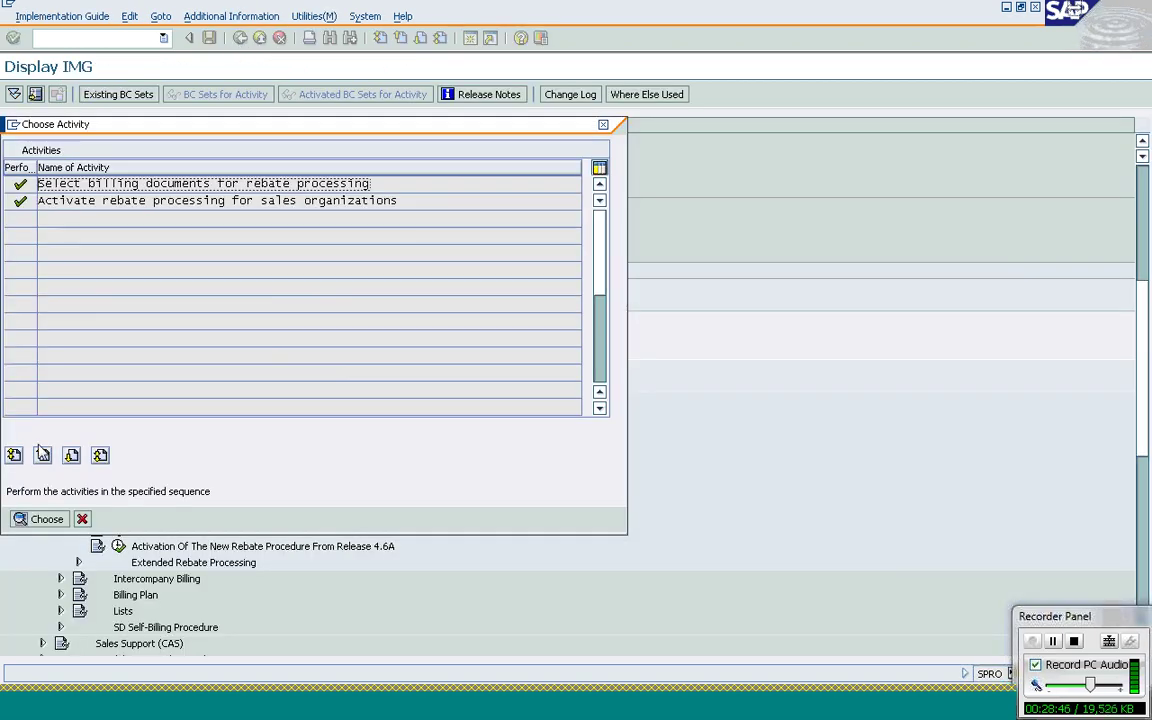
# - Close the activity selection, leave the IMG and start the customer change transaction VD02
pyautogui.click(83, 520)
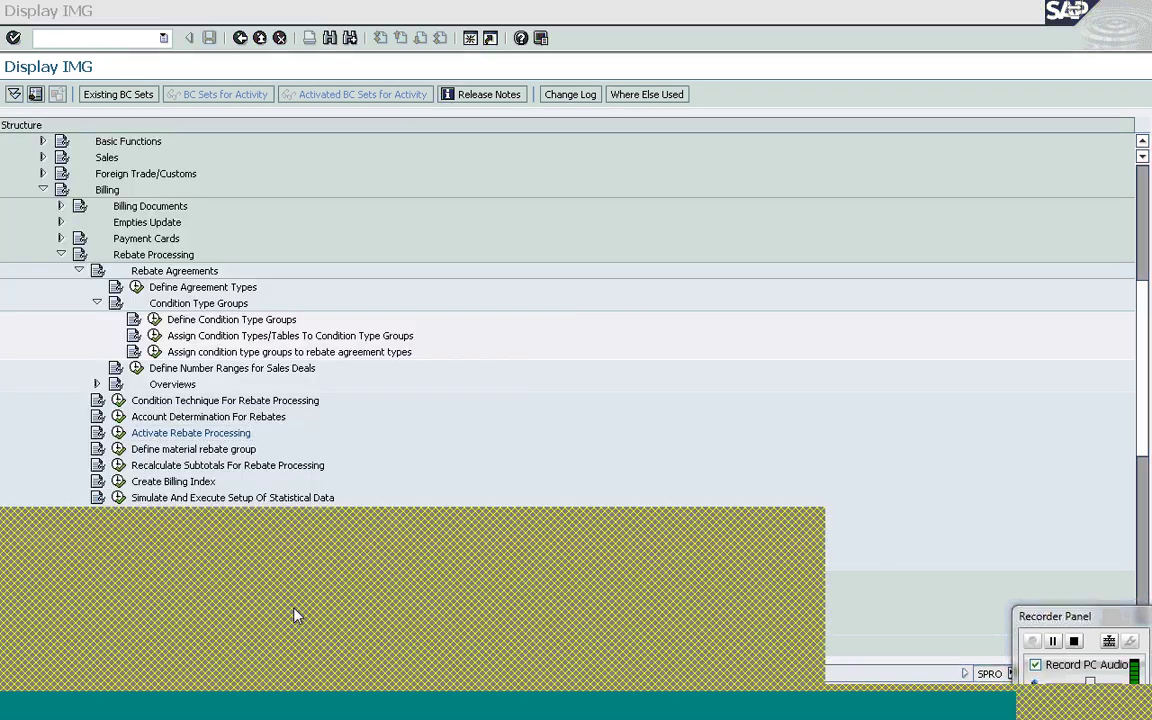
pyautogui.press('F3')
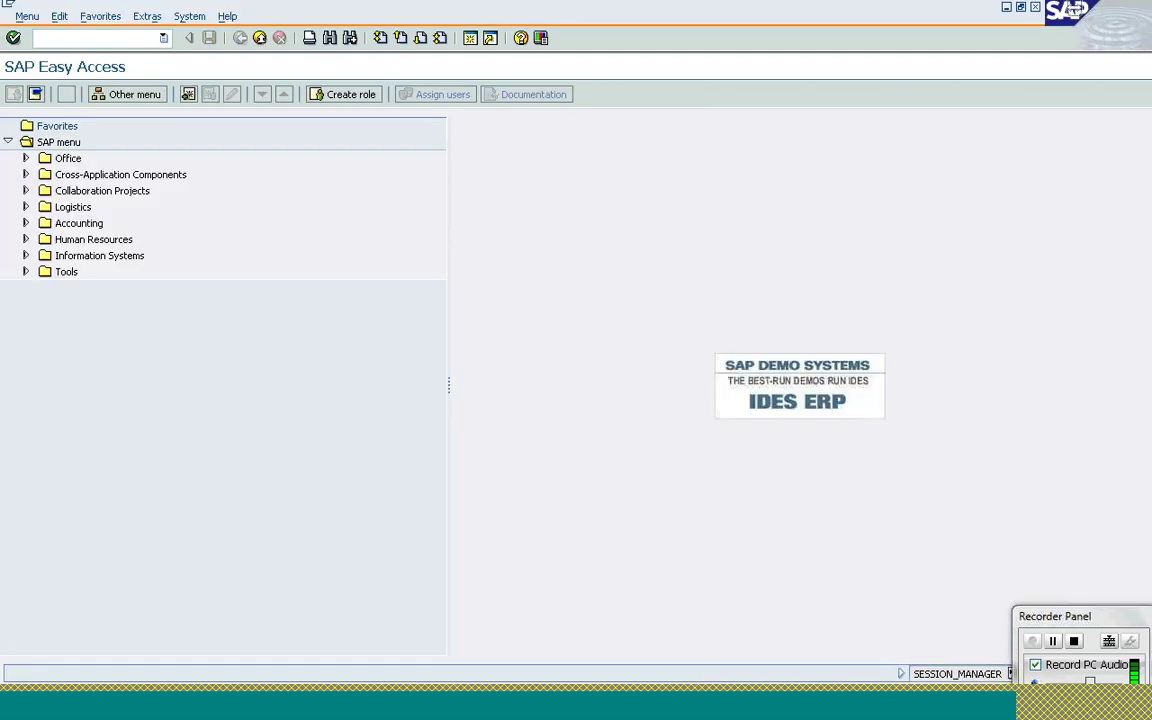
pyautogui.write('vd02')
pyautogui.press('Return')
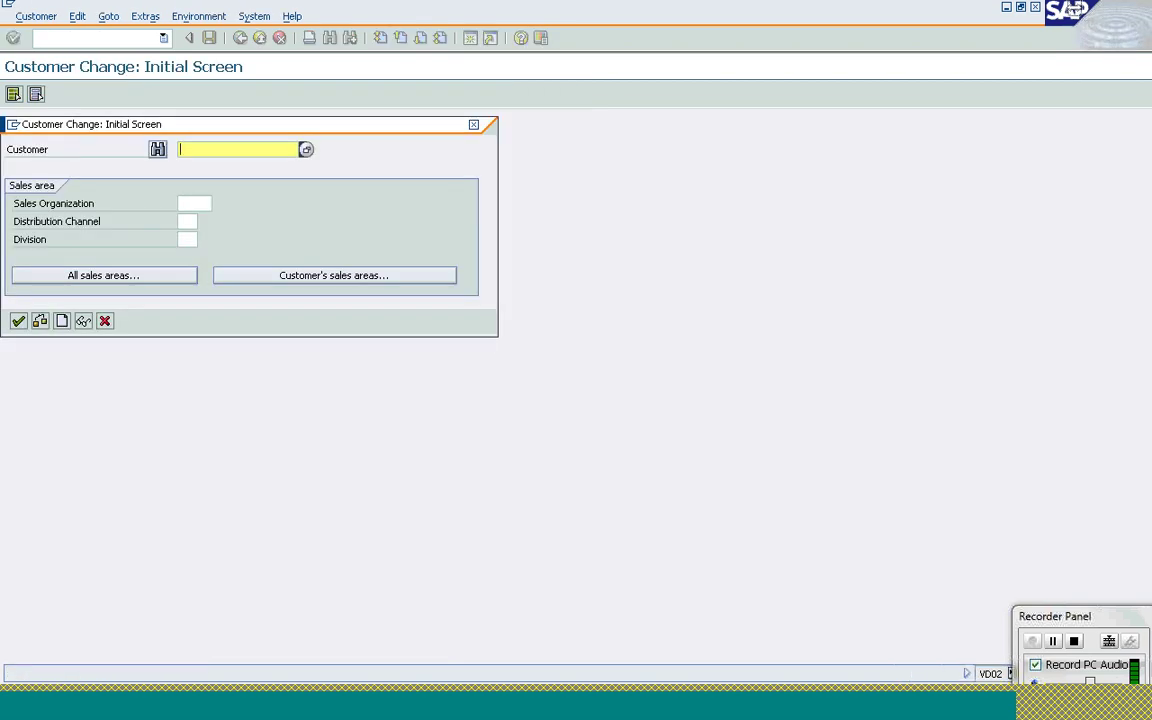
# - Open the customer for change by its customer number with sales organization 1000, distribution channel 10 and division 00
pyautogui.write('T')
pyautogui.press('Return')
pyautogui.click(187, 221)
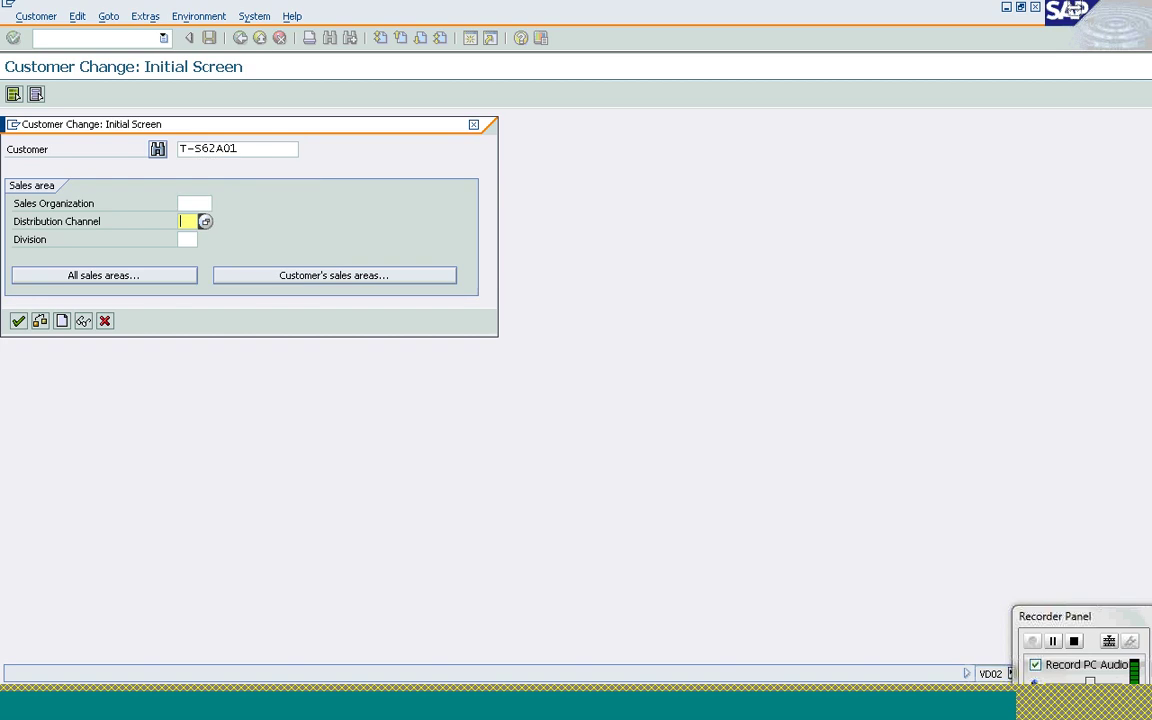
pyautogui.click(194, 203)
pyautogui.write('1000')
pyautogui.press('Tab')
pyautogui.write('1')
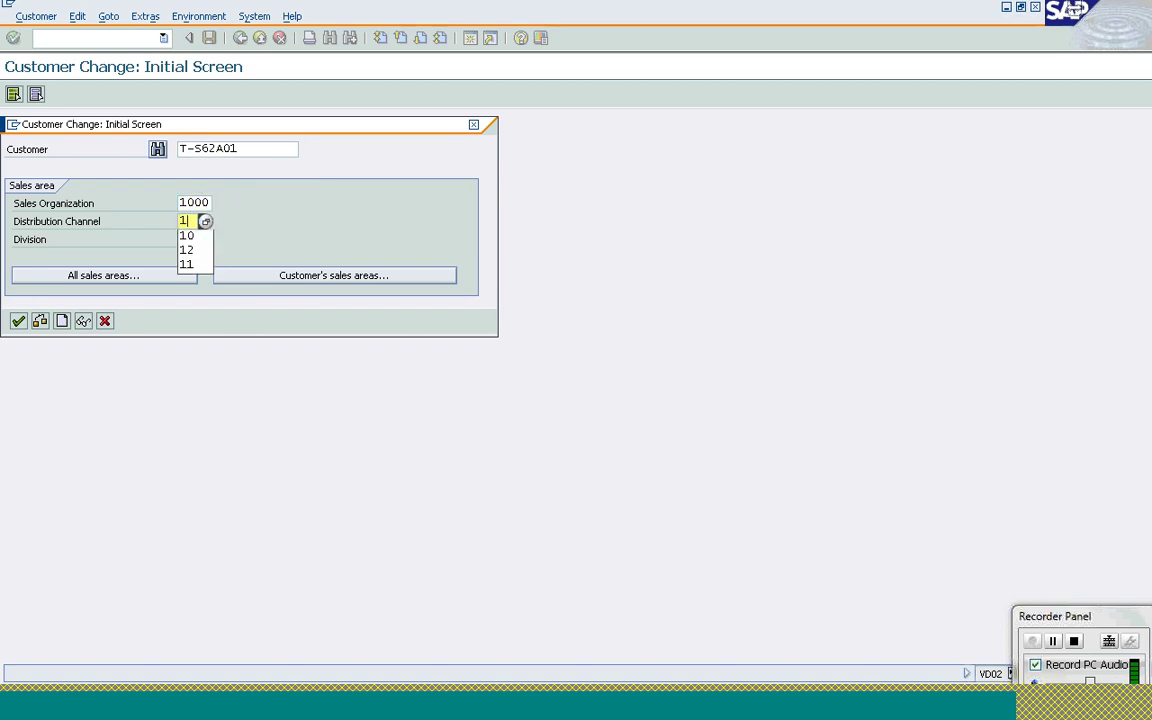
pyautogui.write('0')
pyautogui.press('Tab')
pyautogui.write('00')
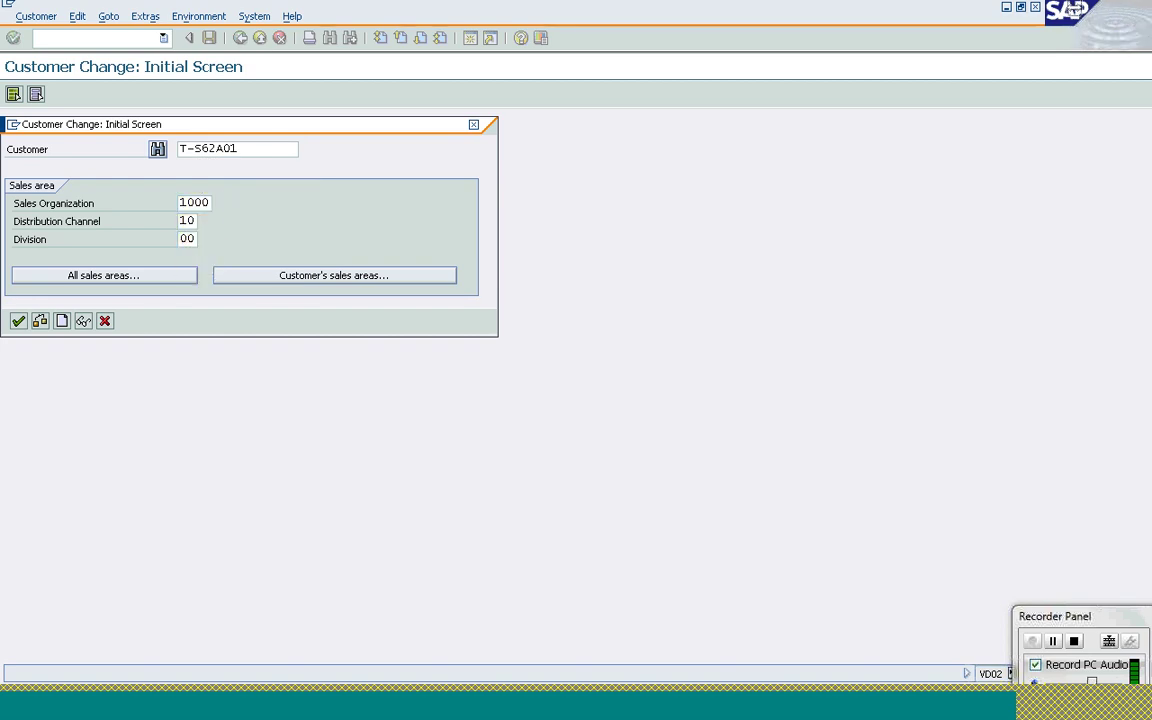
pyautogui.click(311, 272)
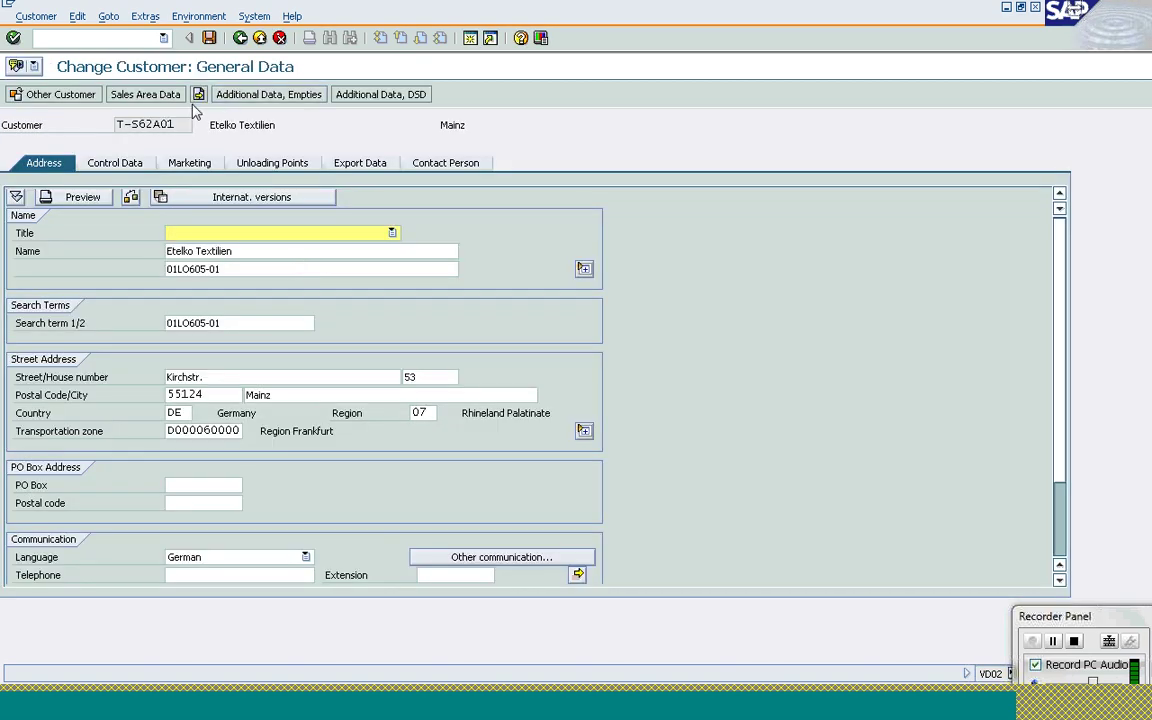
# - Check the Rebate indicator in the billing document settings of the customer's sales area data
pyautogui.click(163, 95)
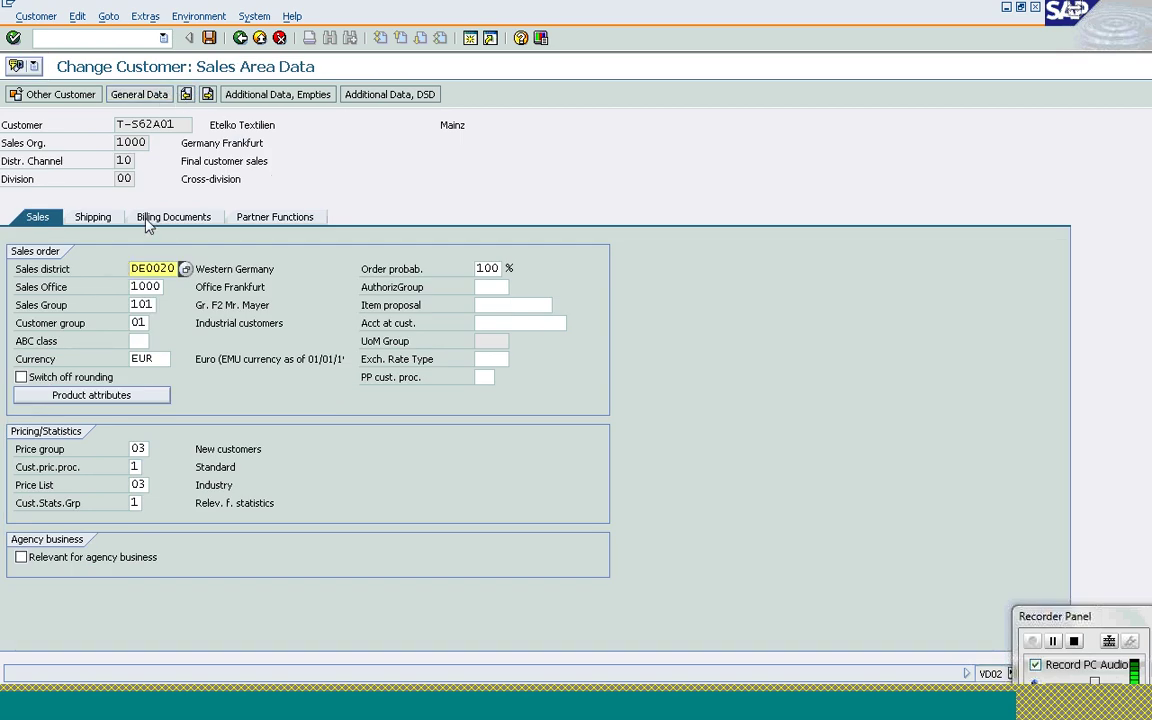
pyautogui.click(145, 219)
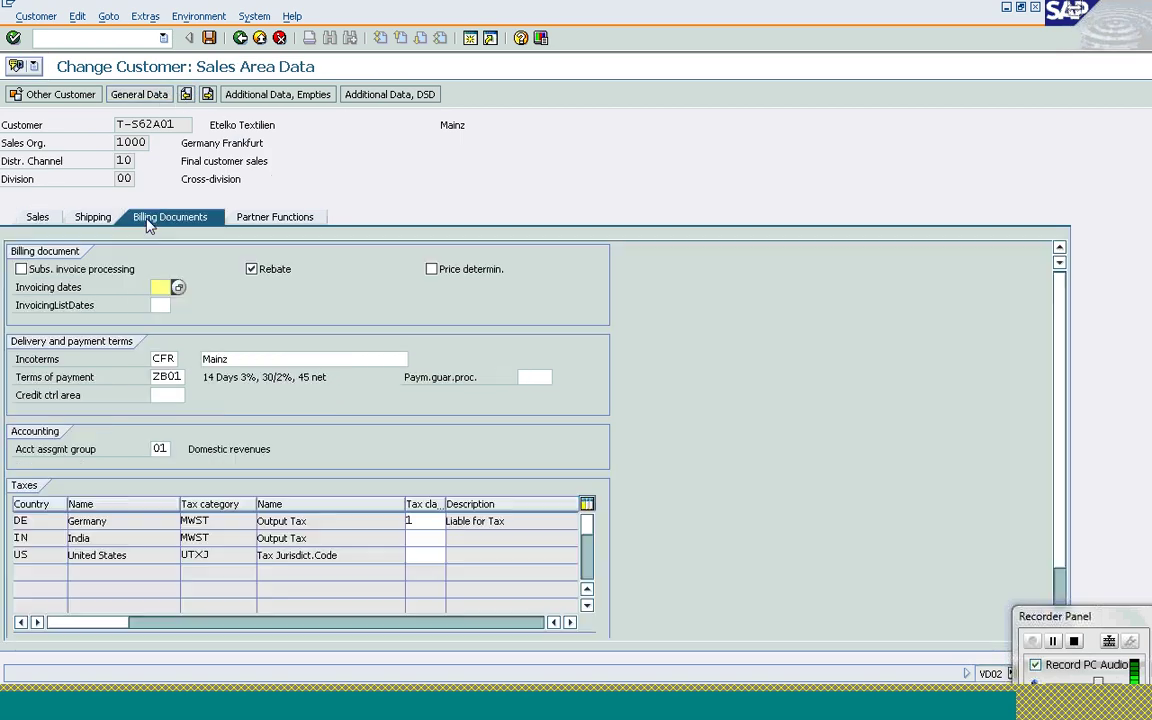
pyautogui.click(285, 277)
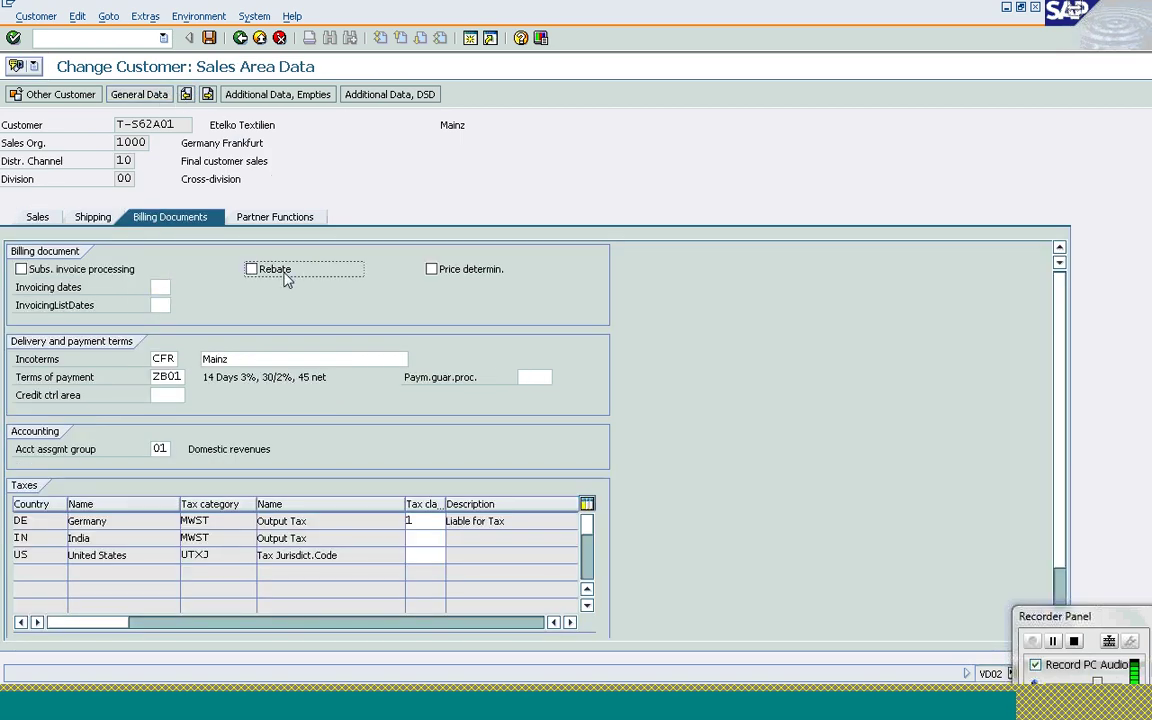
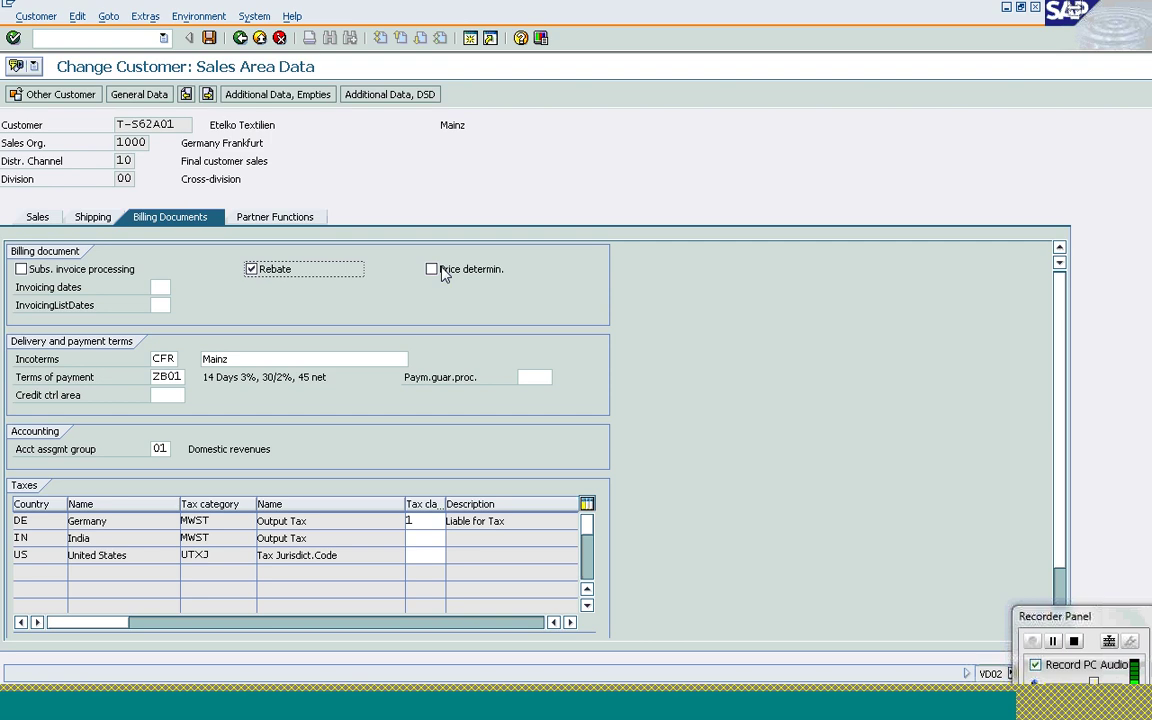
# - Set the customer's tax classification to 1 for India (MWST) and United States (UTXJ), and leave customer maintenance
pyautogui.click(240, 38)
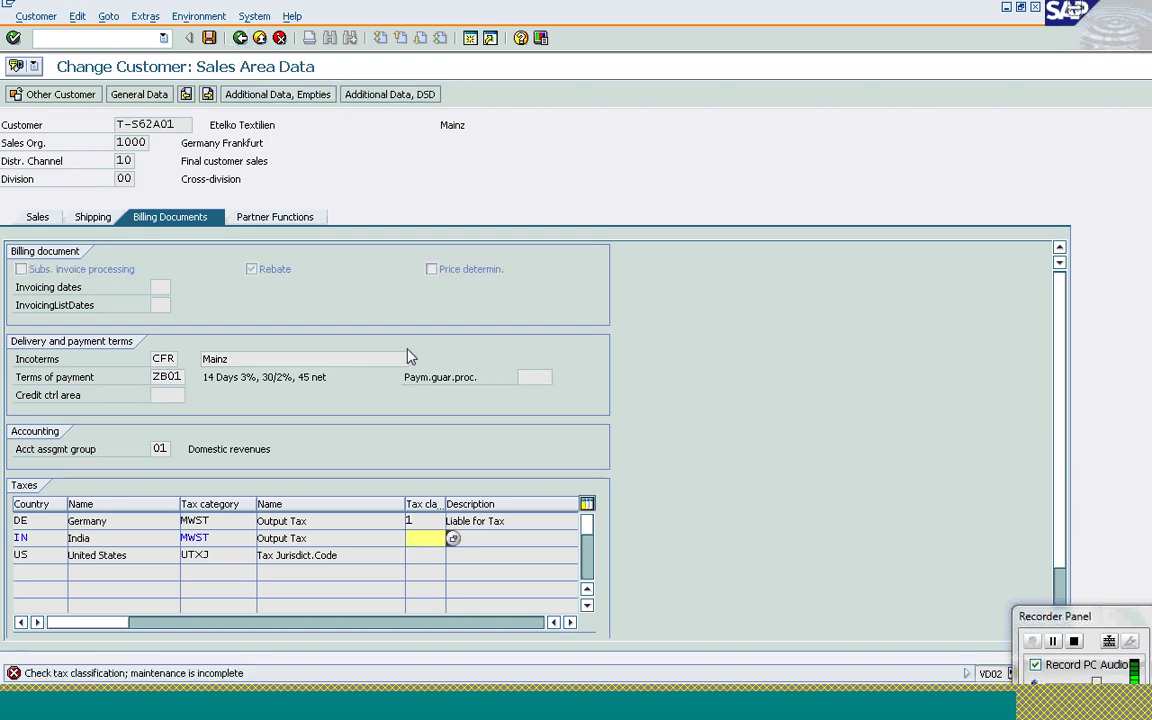
pyautogui.write('1')
pyautogui.press('Return')
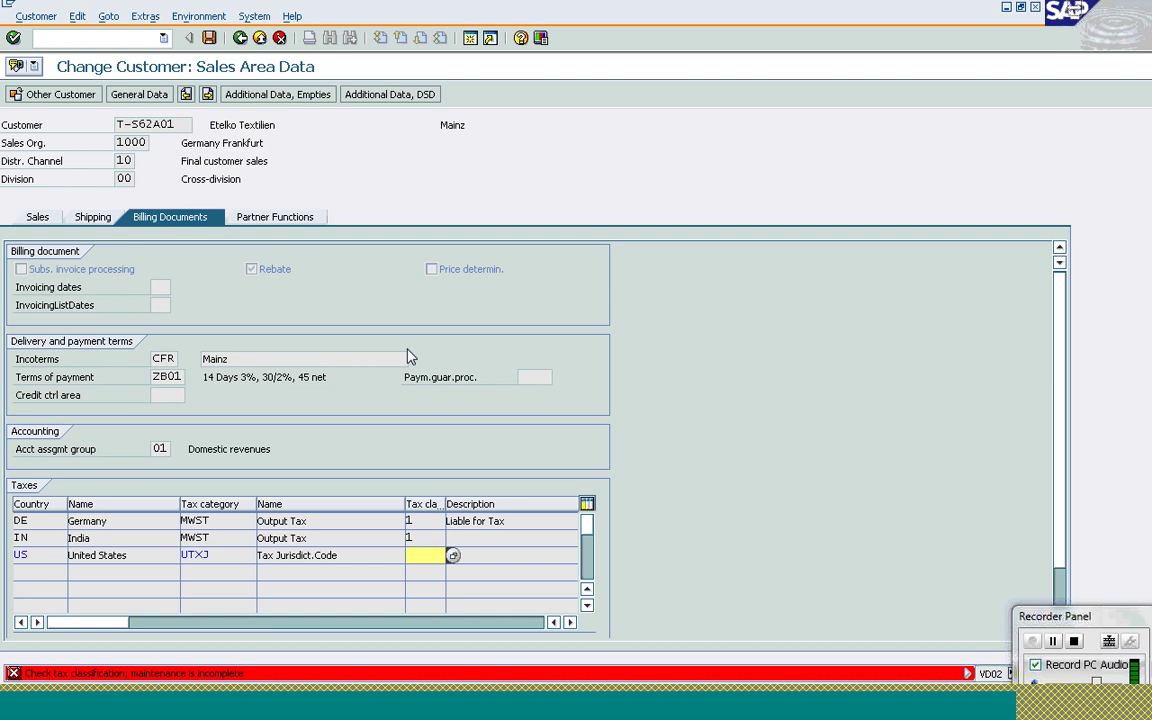
pyautogui.write('1')
pyautogui.press('Return')
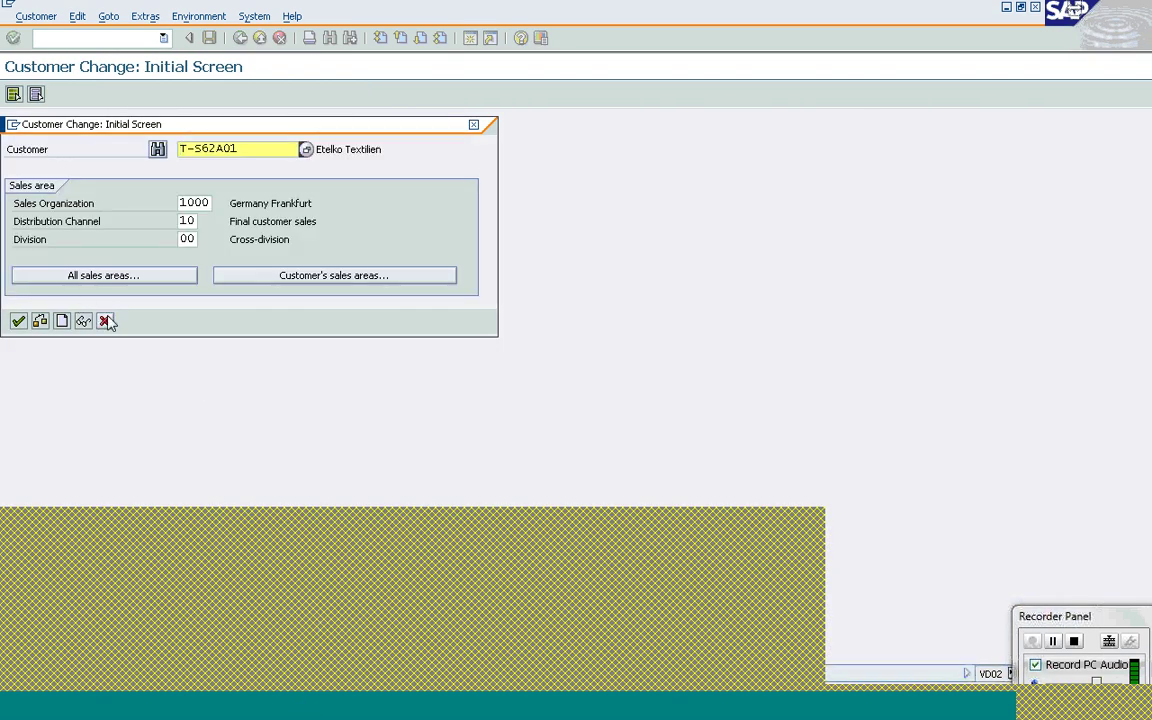
pyautogui.click(105, 320)
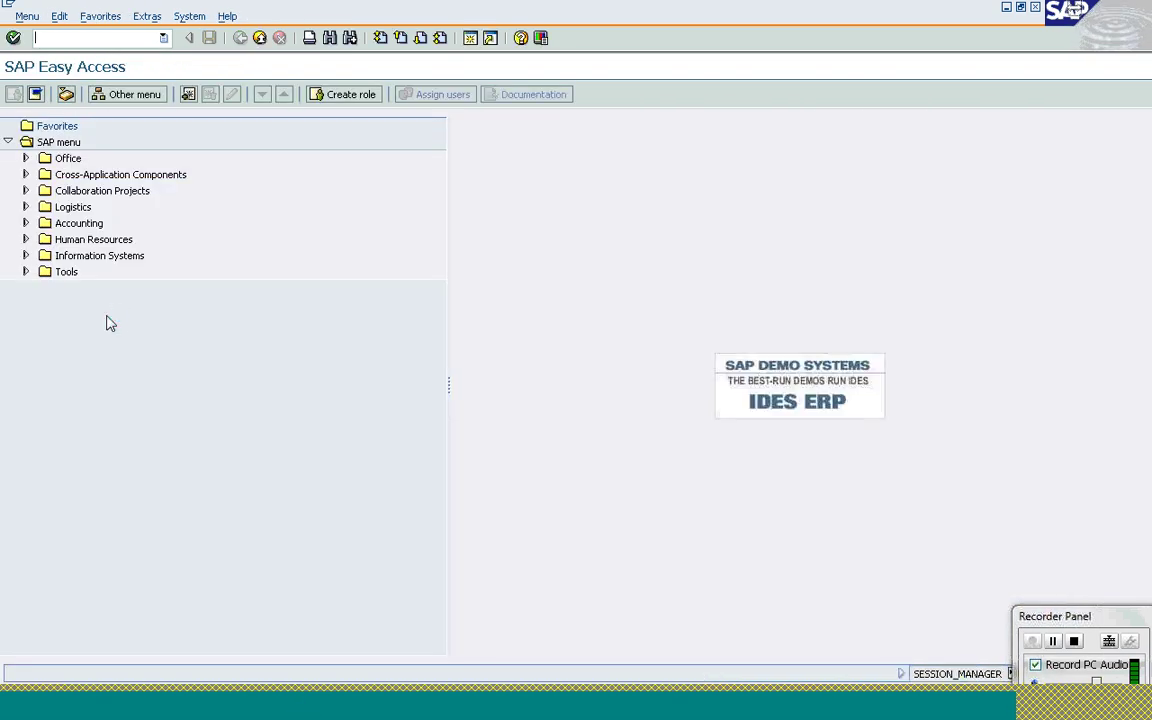
# - Start creating a rebate agreement with VBO1 from the Sales and Distribution master data, using agreement type ZAPS
pyautogui.click(26, 207)
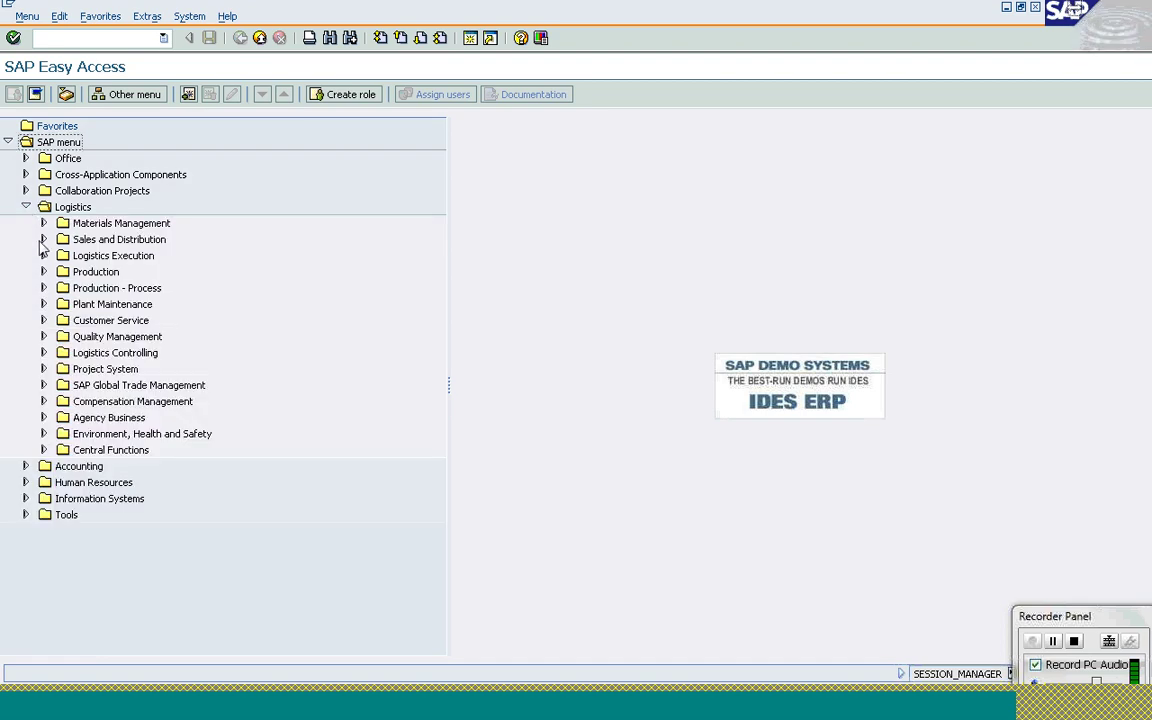
pyautogui.click(43, 239)
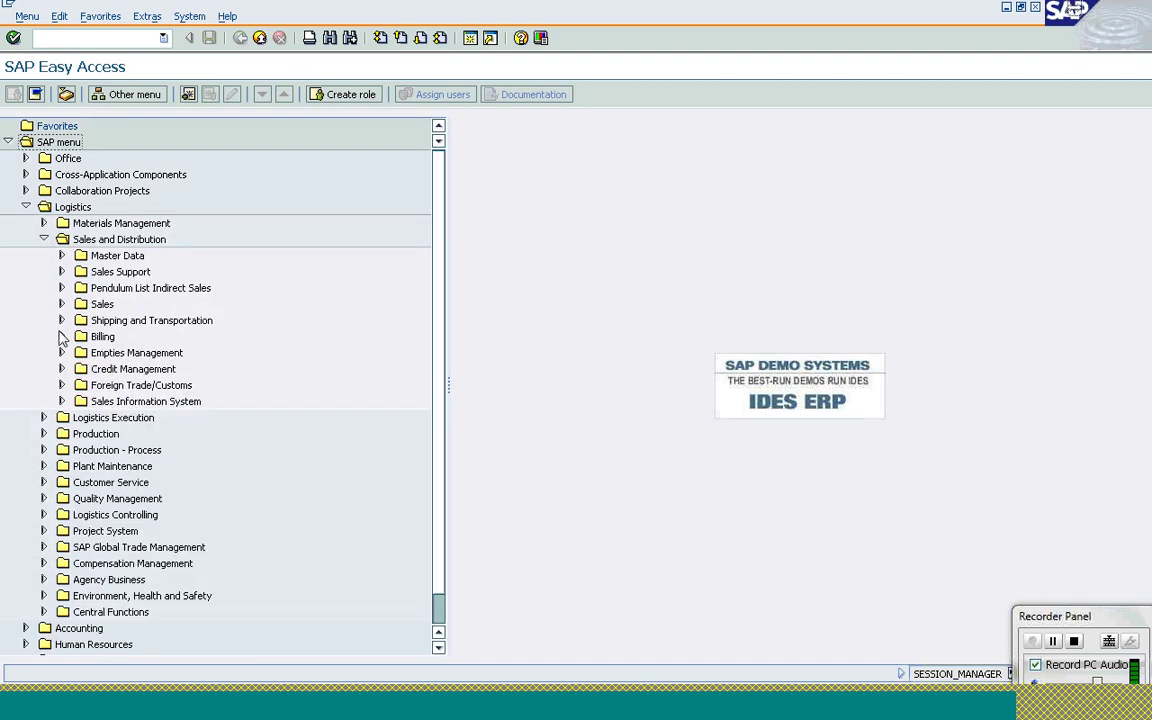
pyautogui.click(62, 256)
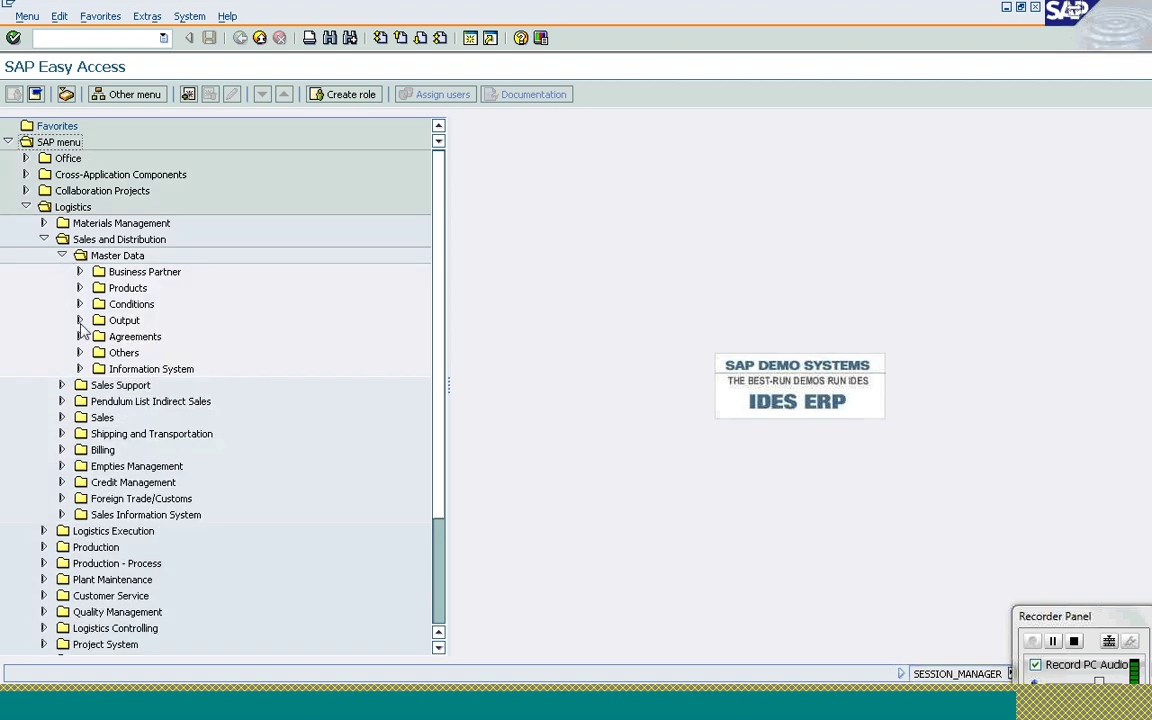
pyautogui.click(80, 336)
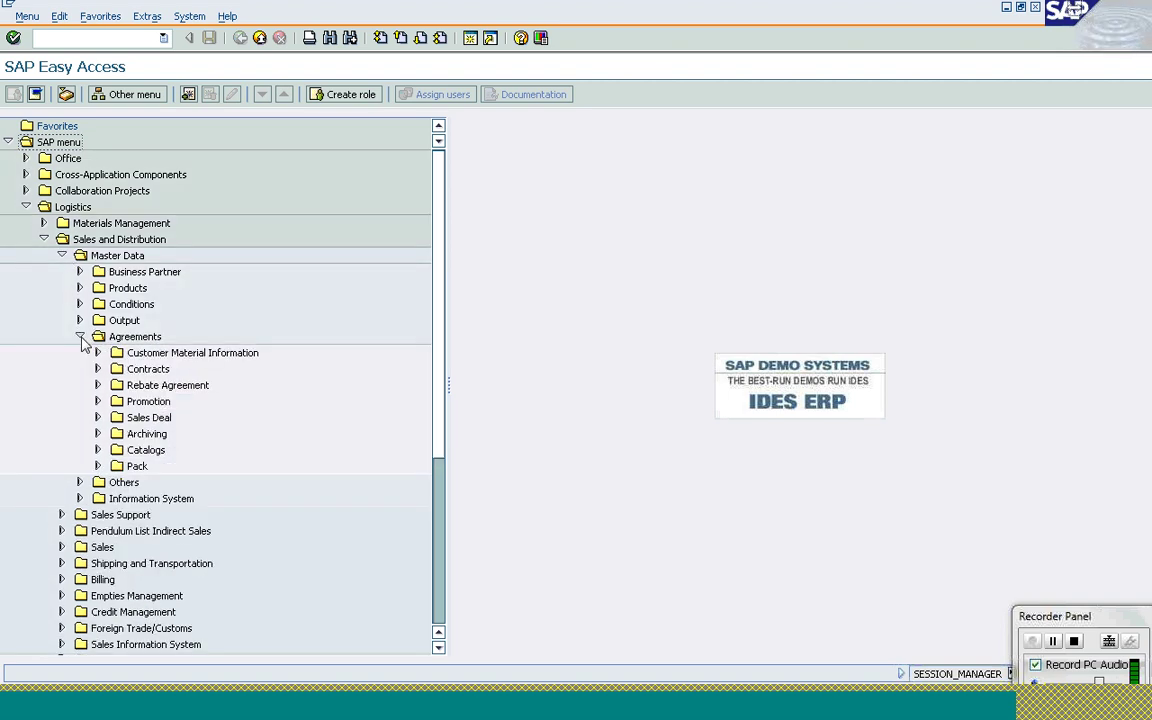
pyautogui.click(97, 386)
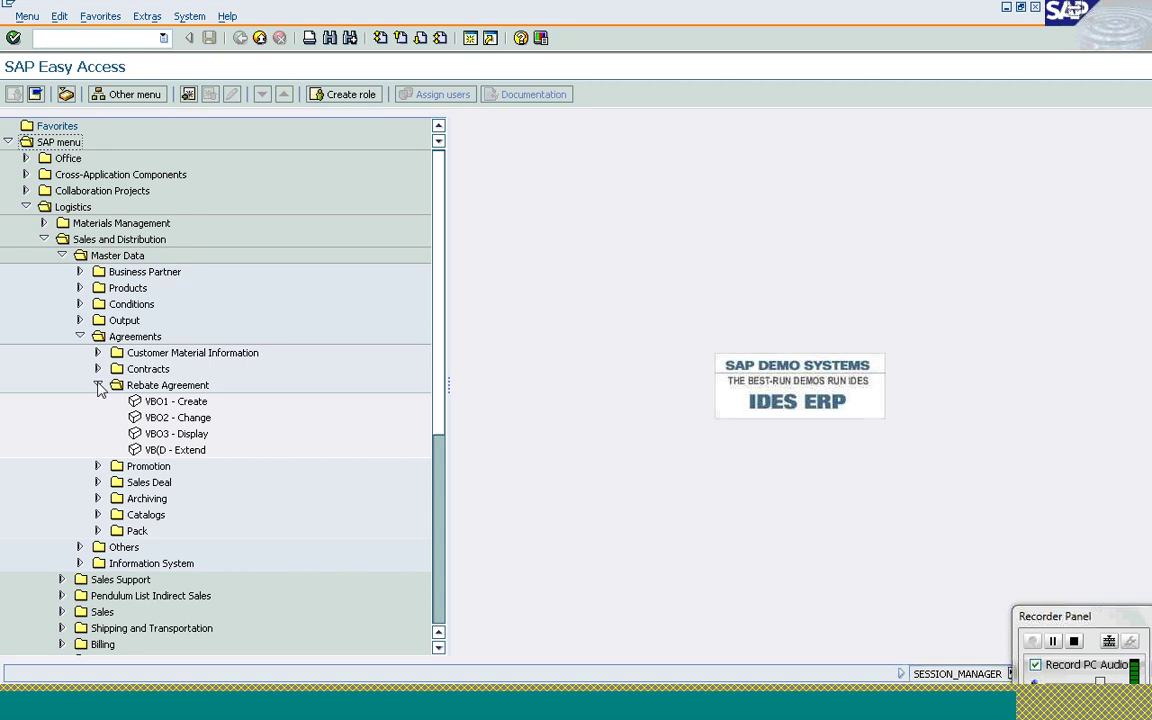
pyautogui.click(165, 403)
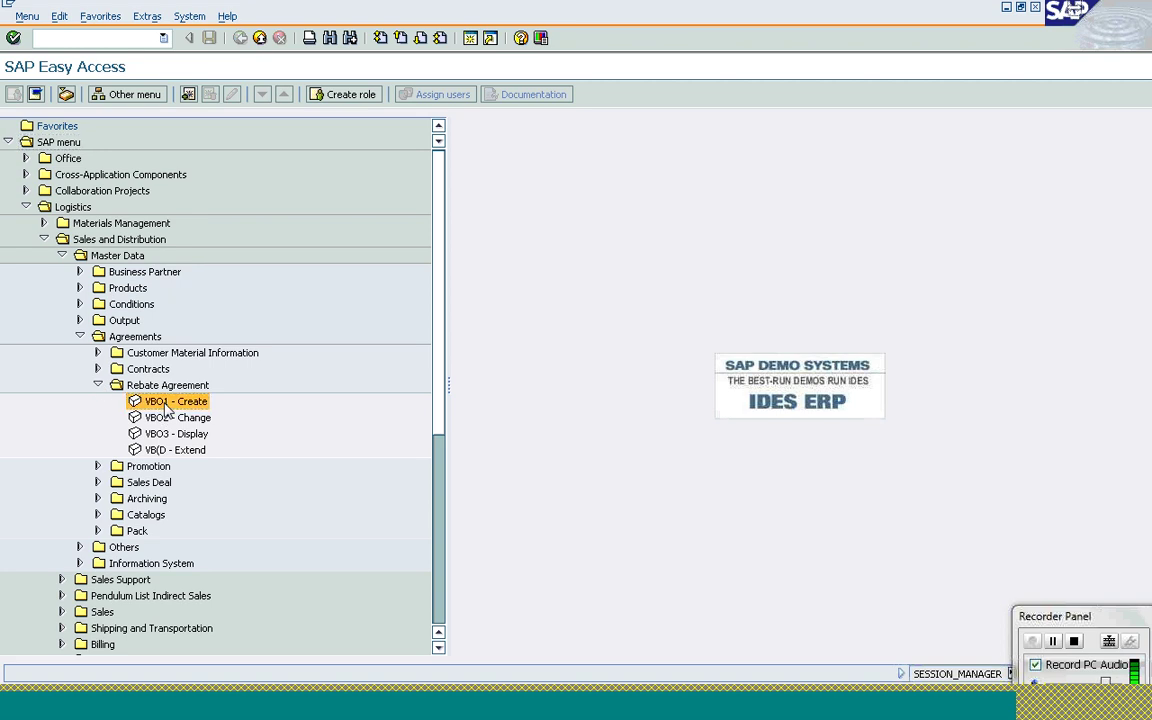
pyautogui.doubleClick(165, 404)
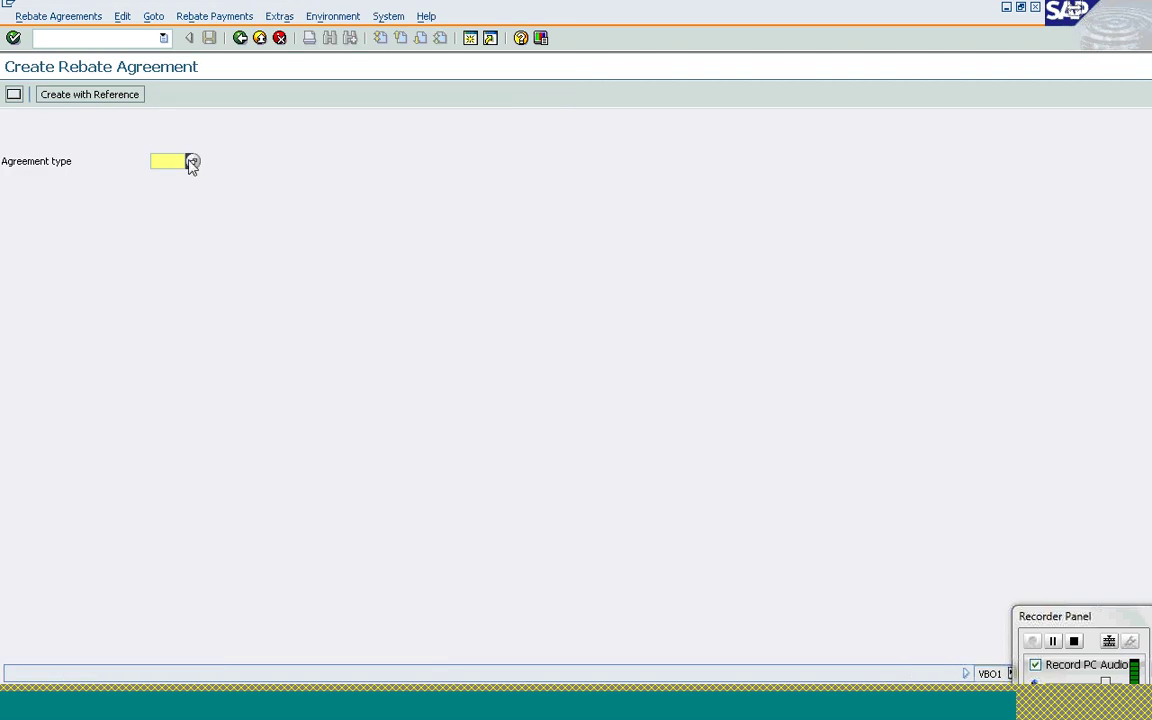
pyautogui.write('ZAPS')
pyautogui.press('Return')
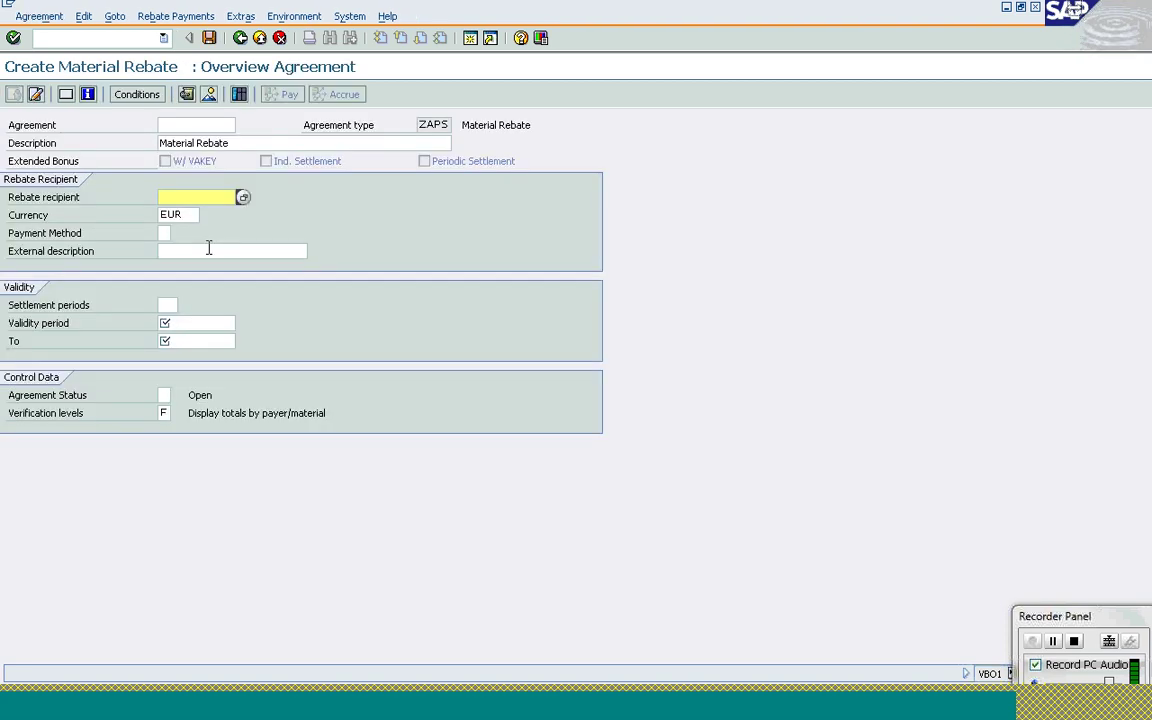
# - Enter the customer number as rebate recipient and a person's first name followed by "Rebate" as external description
pyautogui.click(208, 249)
pyautogui.click(185, 197)
pyautogui.write('t-s6')
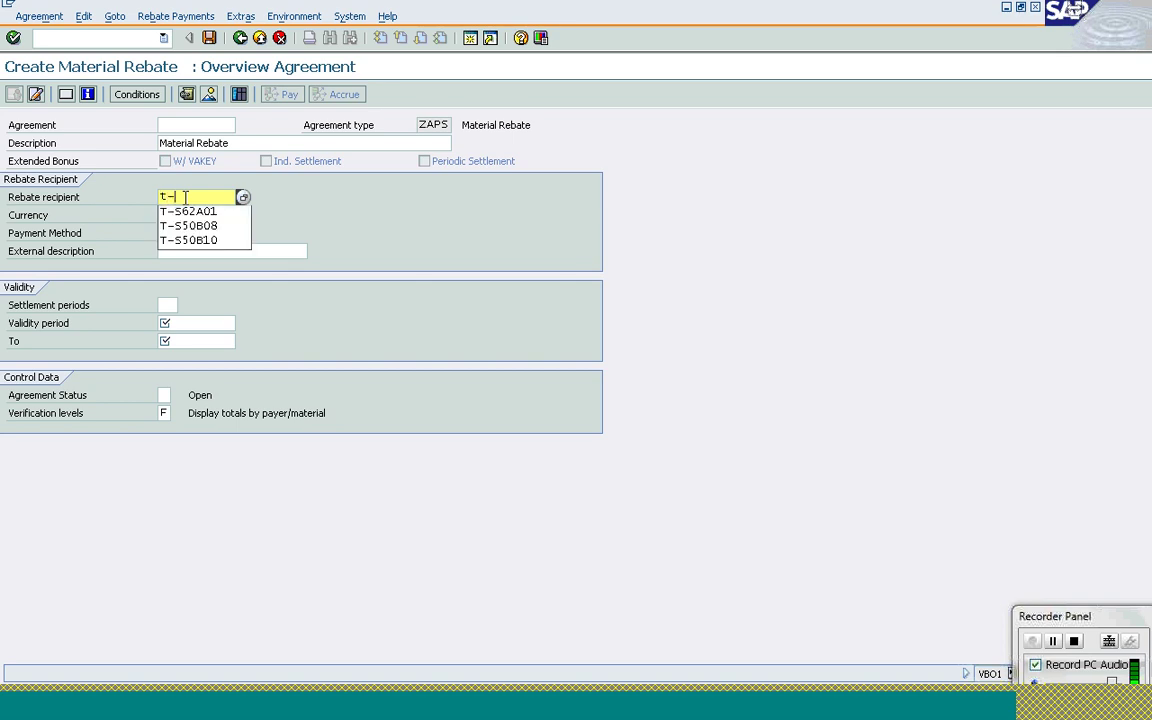
pyautogui.write('2a')
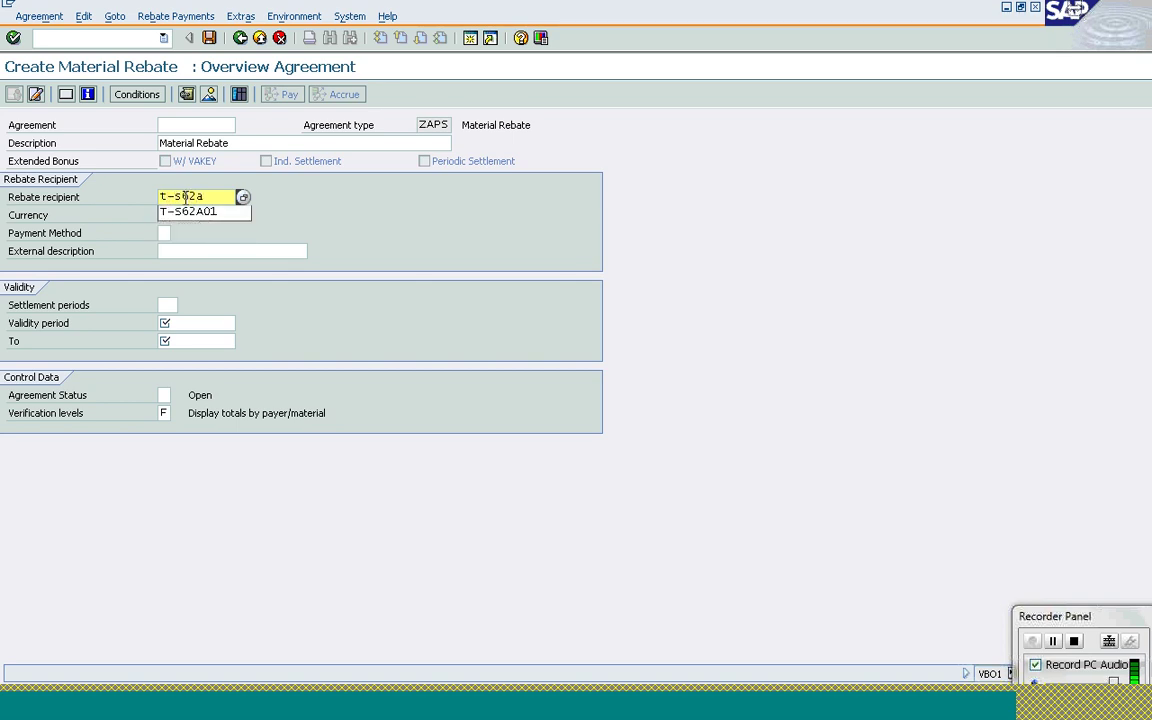
pyautogui.write('10')
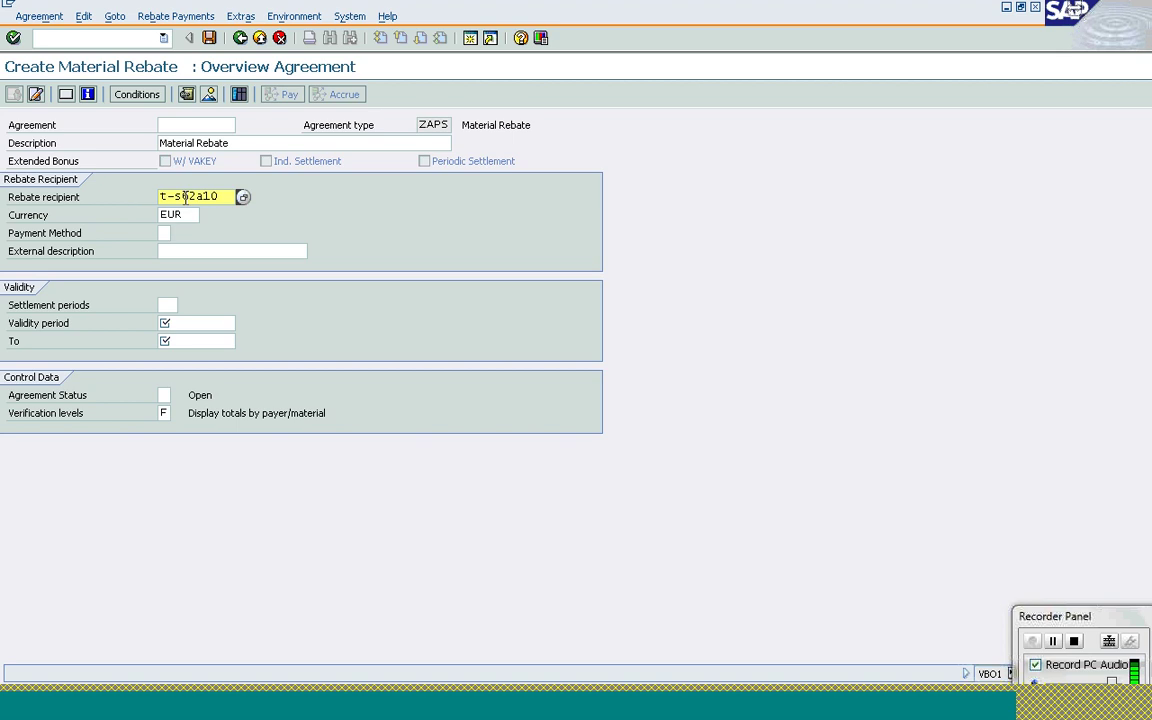
pyautogui.click(172, 250)
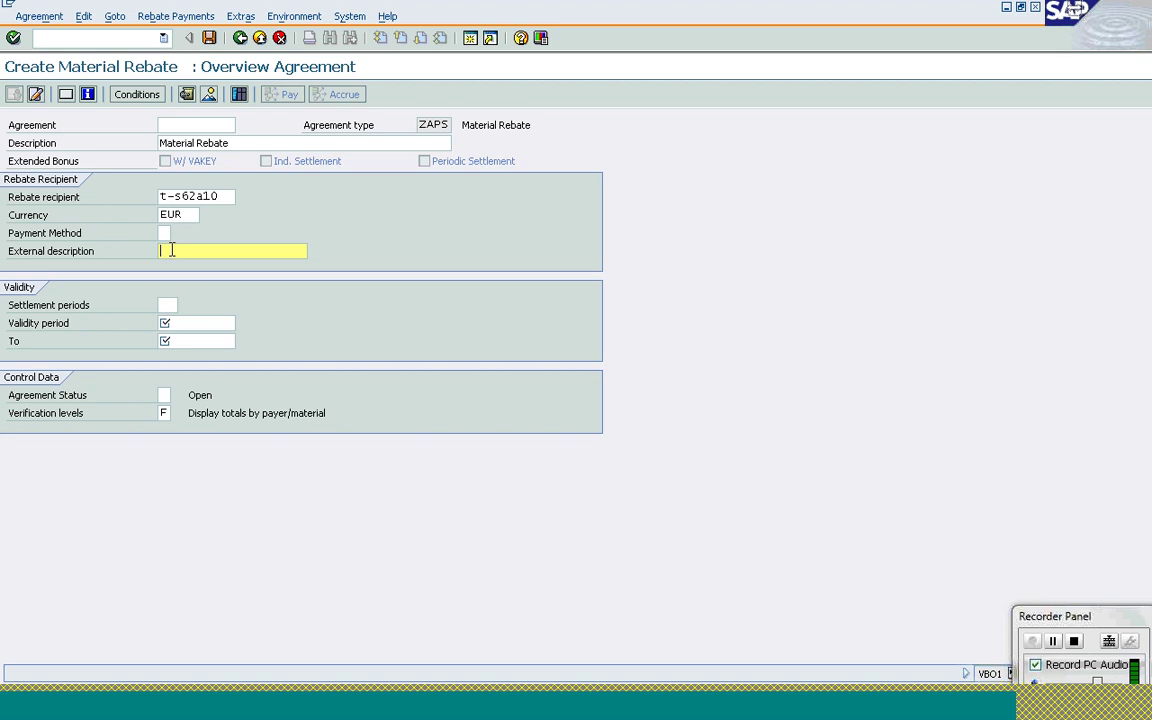
pyautogui.write('Abid ')
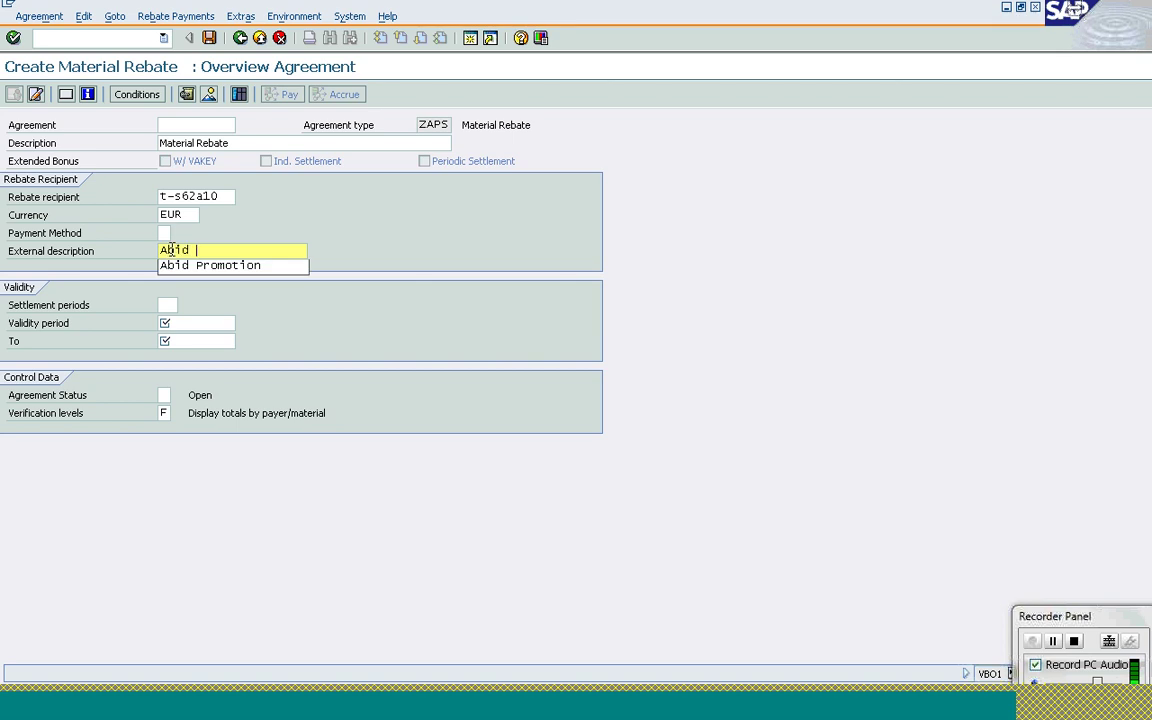
pyautogui.write('Rebate')
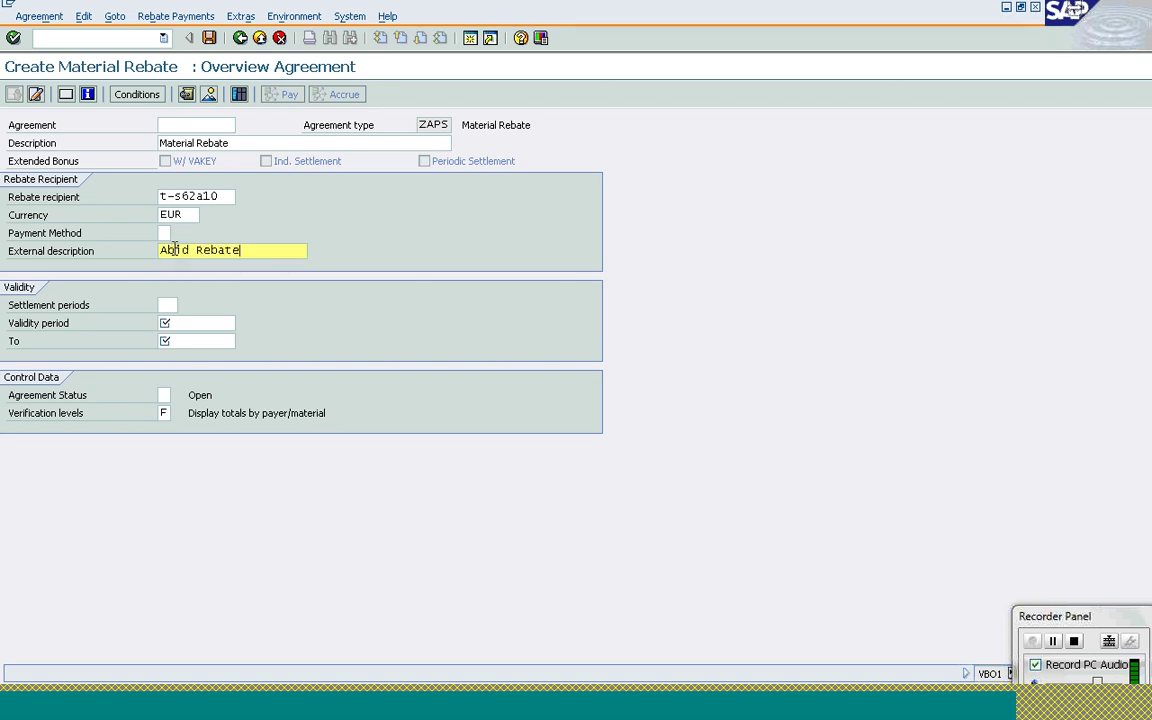
# - Set the rebate agreement's validity period from 26.08.2011 to 31.12.2011
pyautogui.click(202, 324)
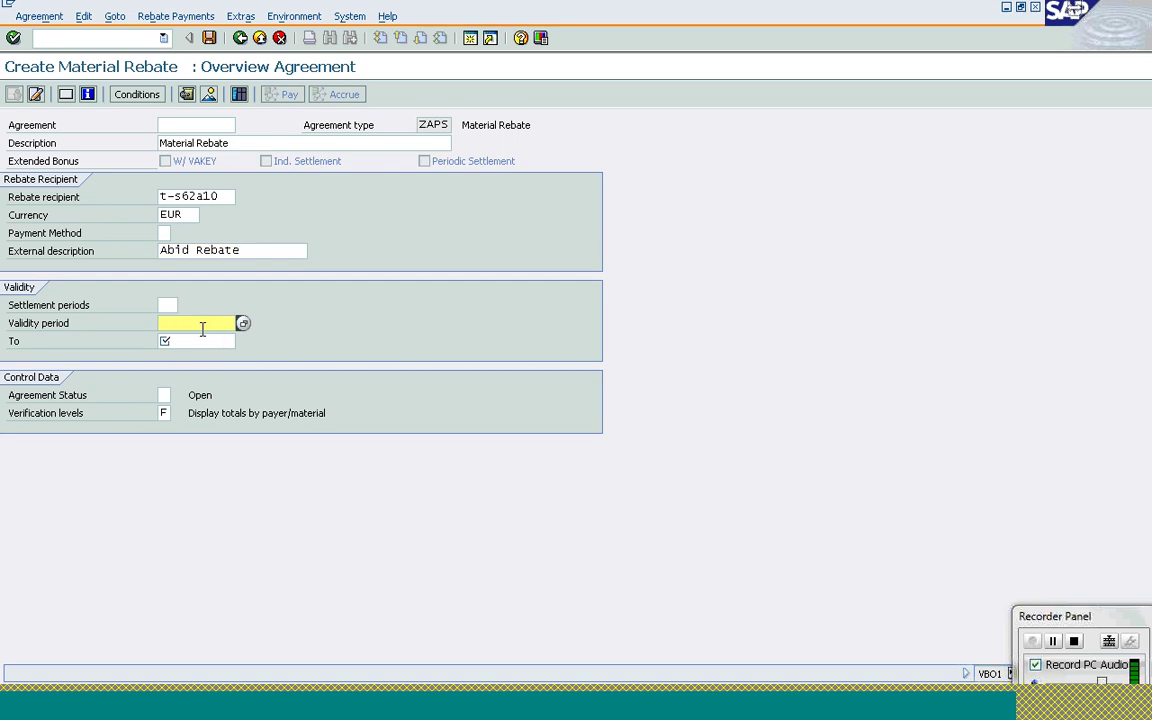
pyautogui.write('26.08.2011')
pyautogui.press('Tab')
pyautogui.write('31.12.2011')
pyautogui.press('Return')
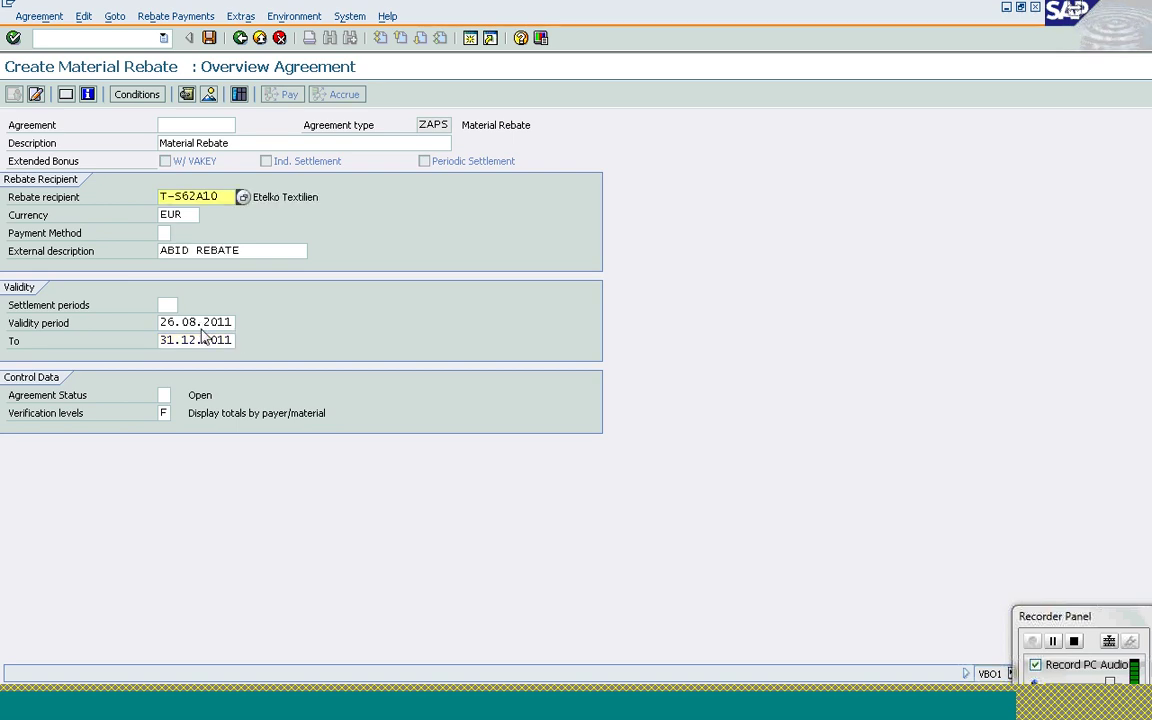
# - Open the agreement's conditions and enter material t-ata01 in the first Customer/Material row
pyautogui.click(140, 96)
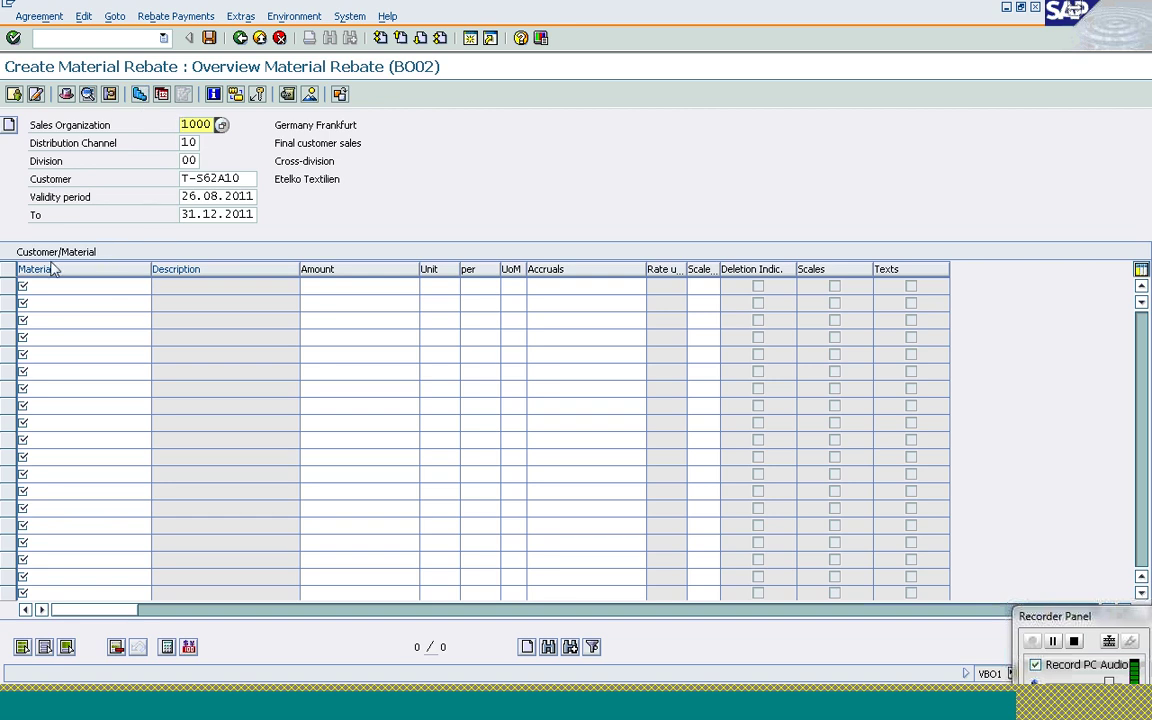
pyautogui.click(82, 287)
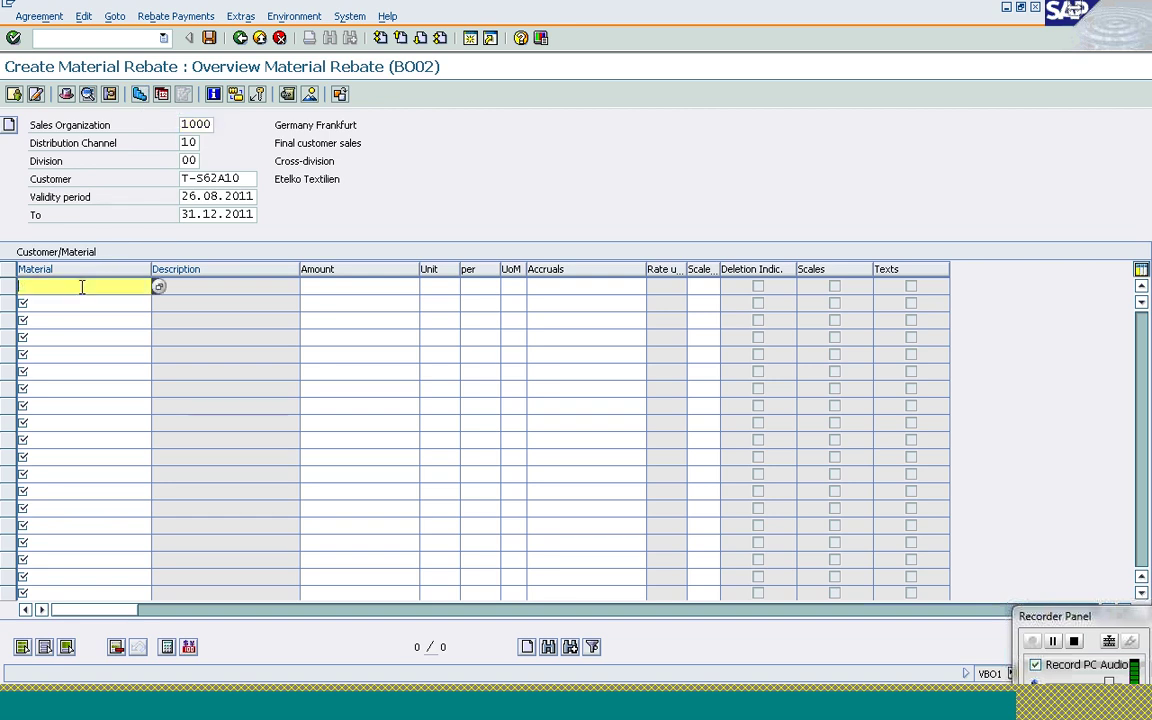
pyautogui.write('t')
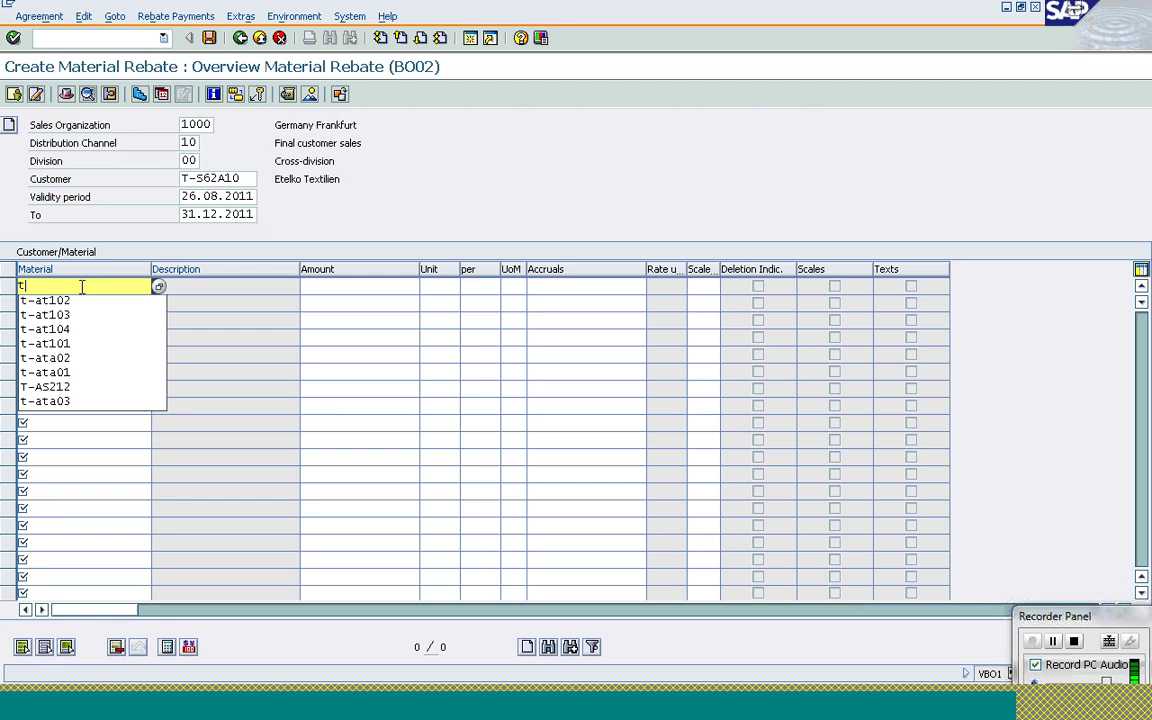
pyautogui.press('Down')
pyautogui.press('Down')
pyautogui.press('Down')
pyautogui.press('Down')
pyautogui.press('Down')
pyautogui.press('Down')
pyautogui.press('Return')
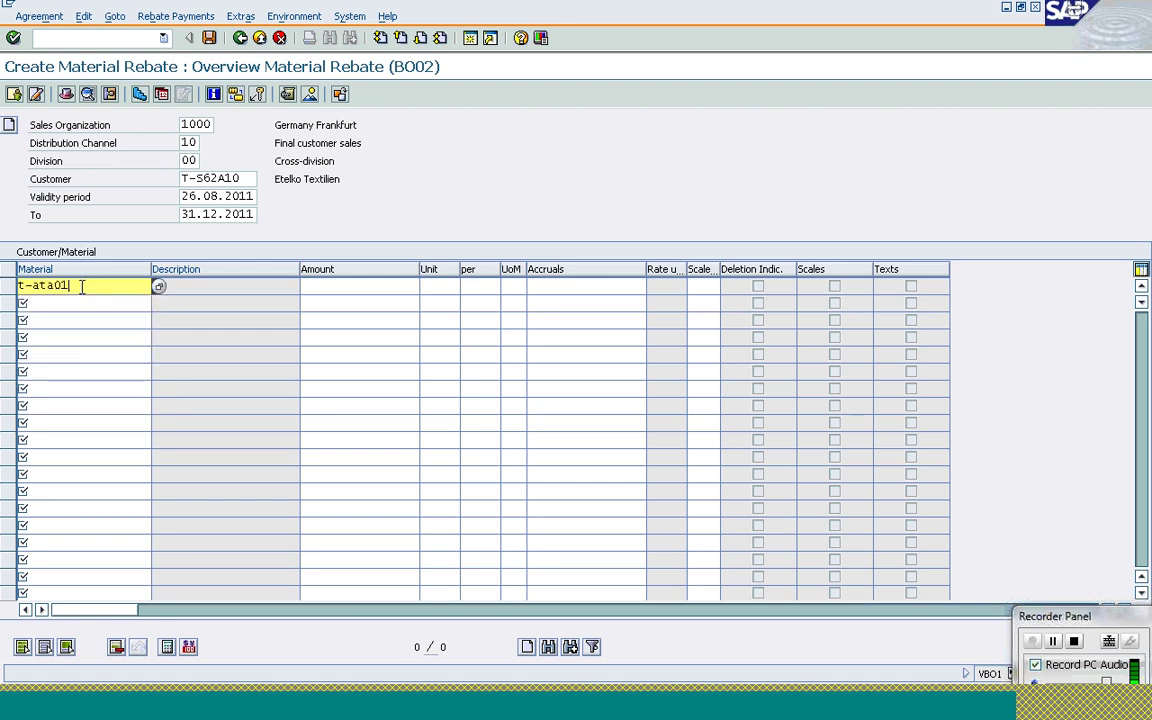
# - Enter a rebate amount of 5 EUR per piece for material T-ATA01
pyautogui.press('Tab')
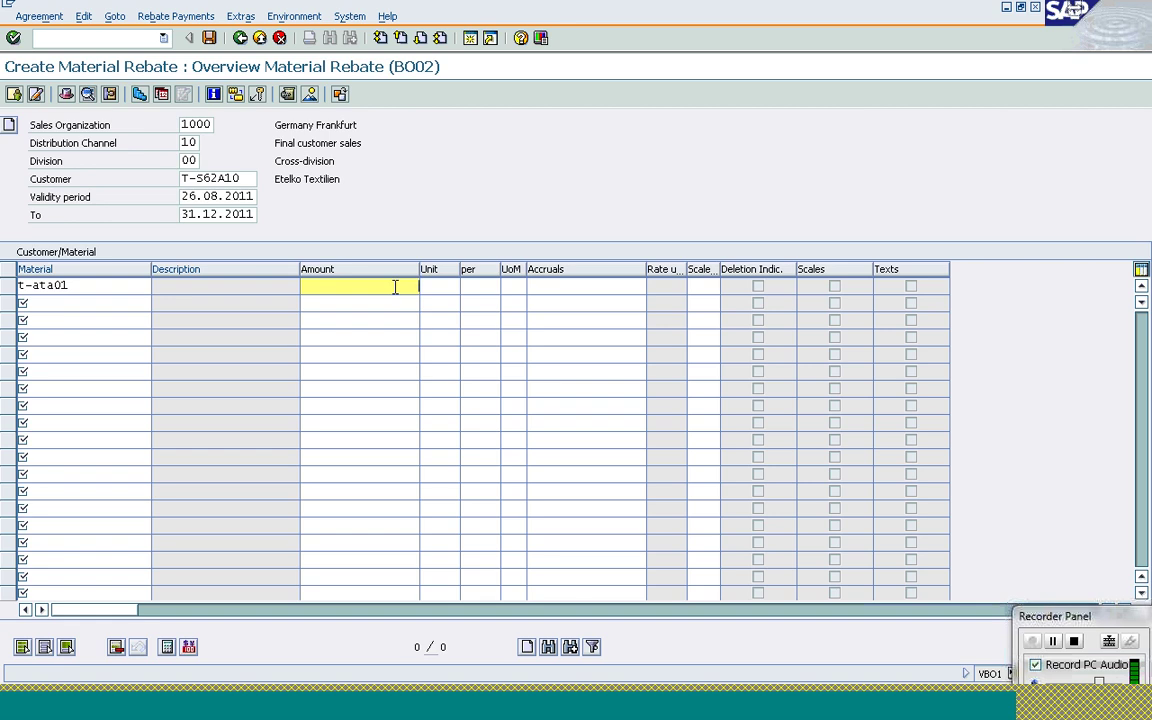
pyautogui.write('5')
pyautogui.press('Return')
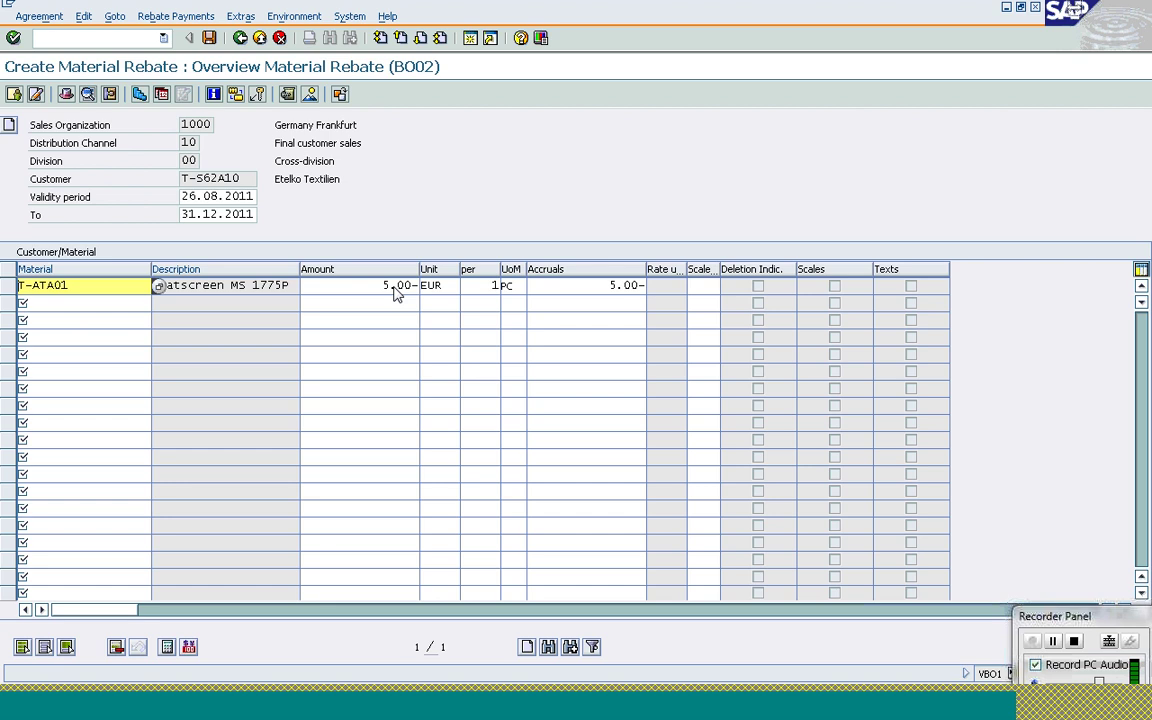
pyautogui.click(396, 286)
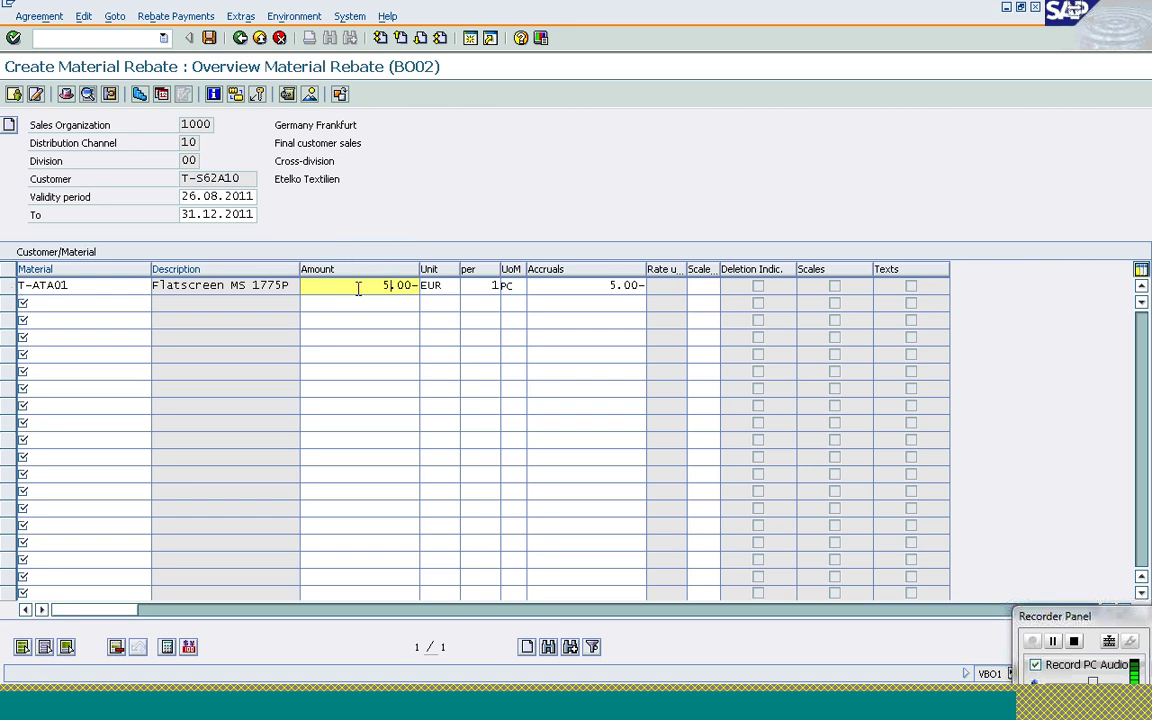
pyautogui.click(598, 287)
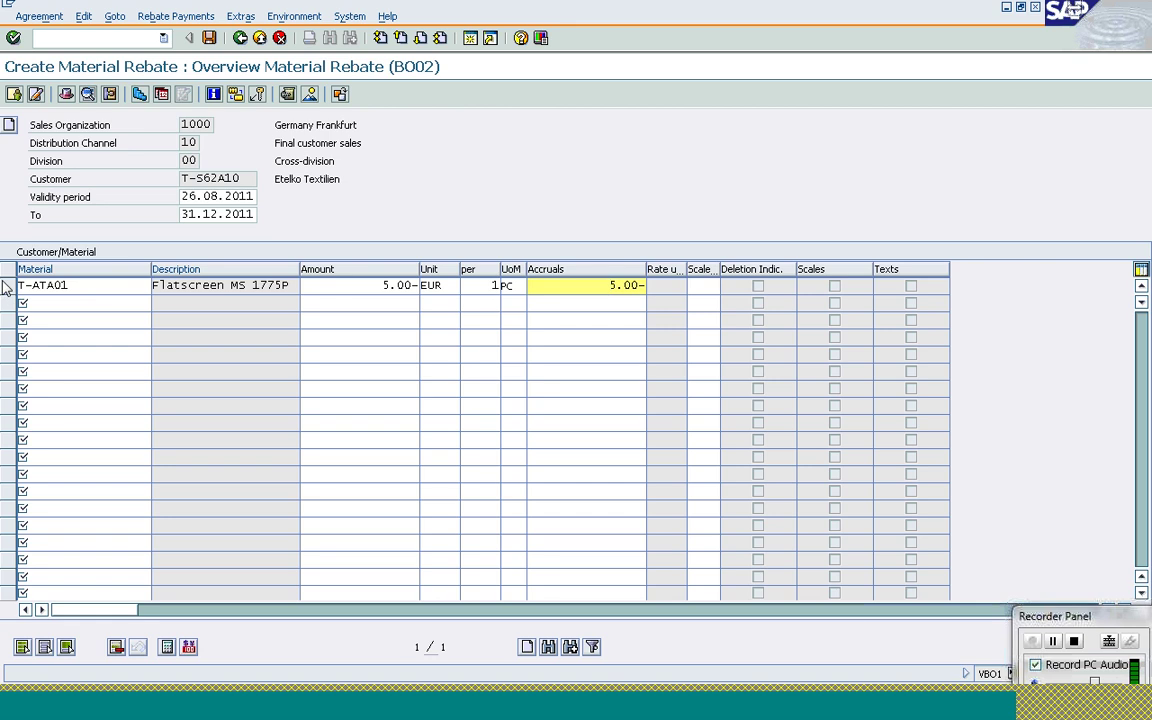
pyautogui.click(93, 285)
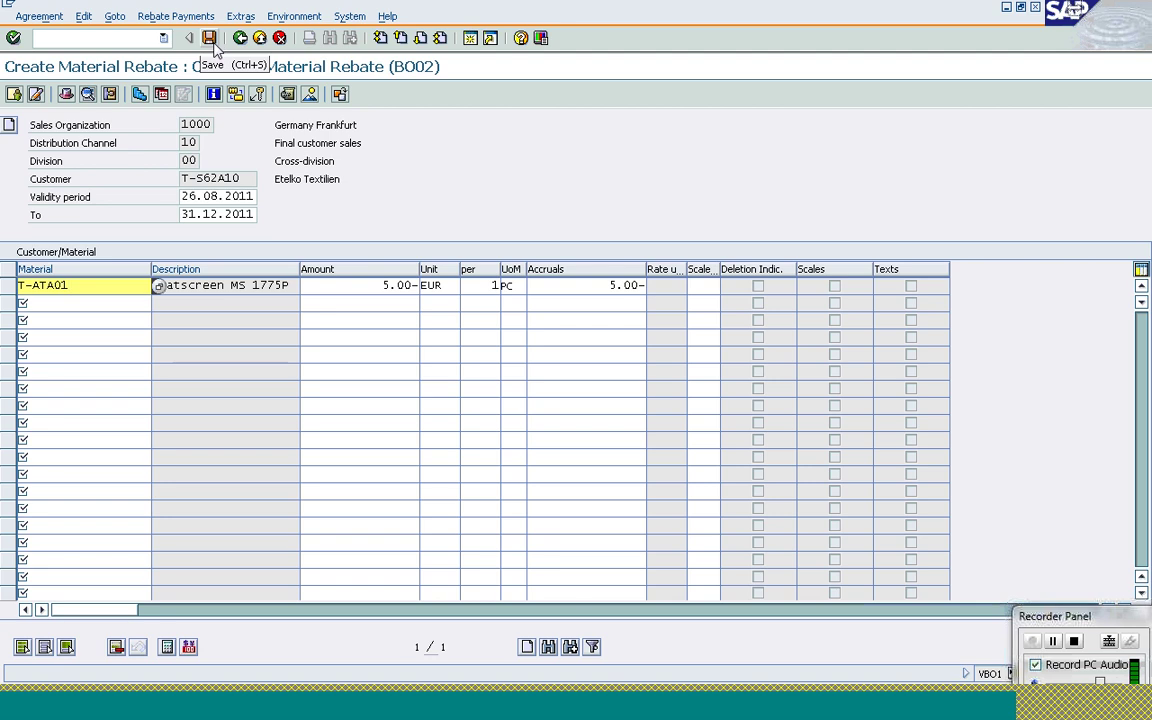
# - Set both the rebate amount and the accruals for material T-ATA01 to 25.00 EUR per piece
pyautogui.click(377, 285)
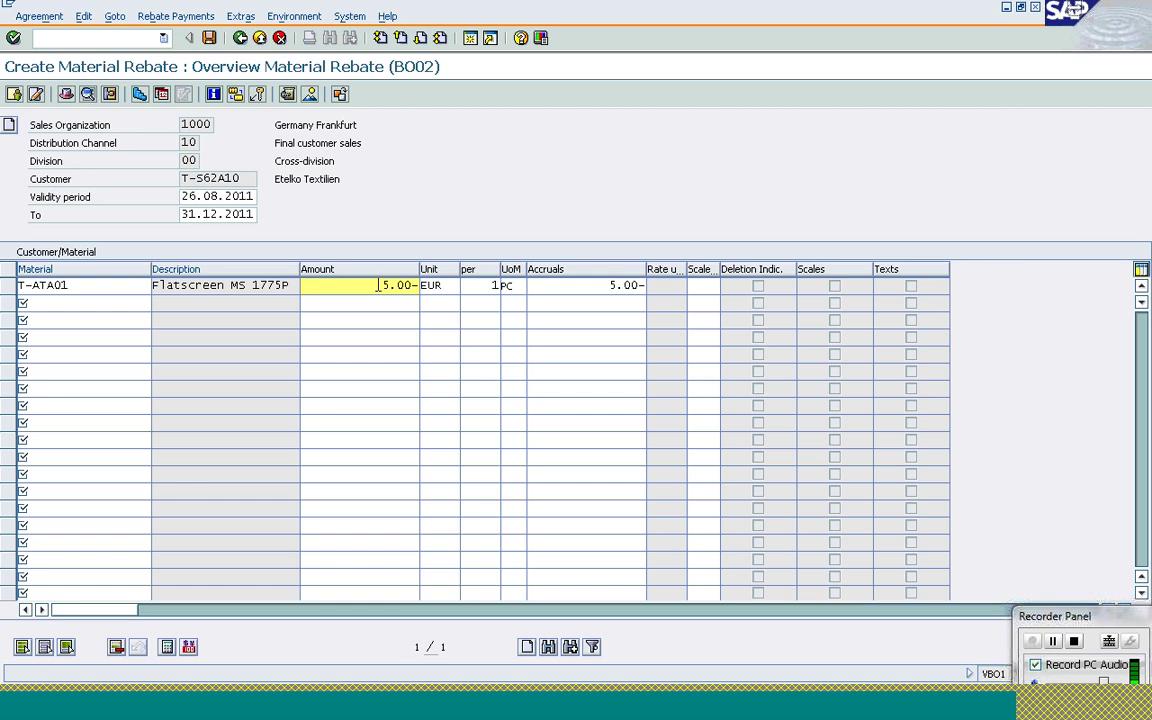
pyautogui.write('2')
pyautogui.click(608, 285)
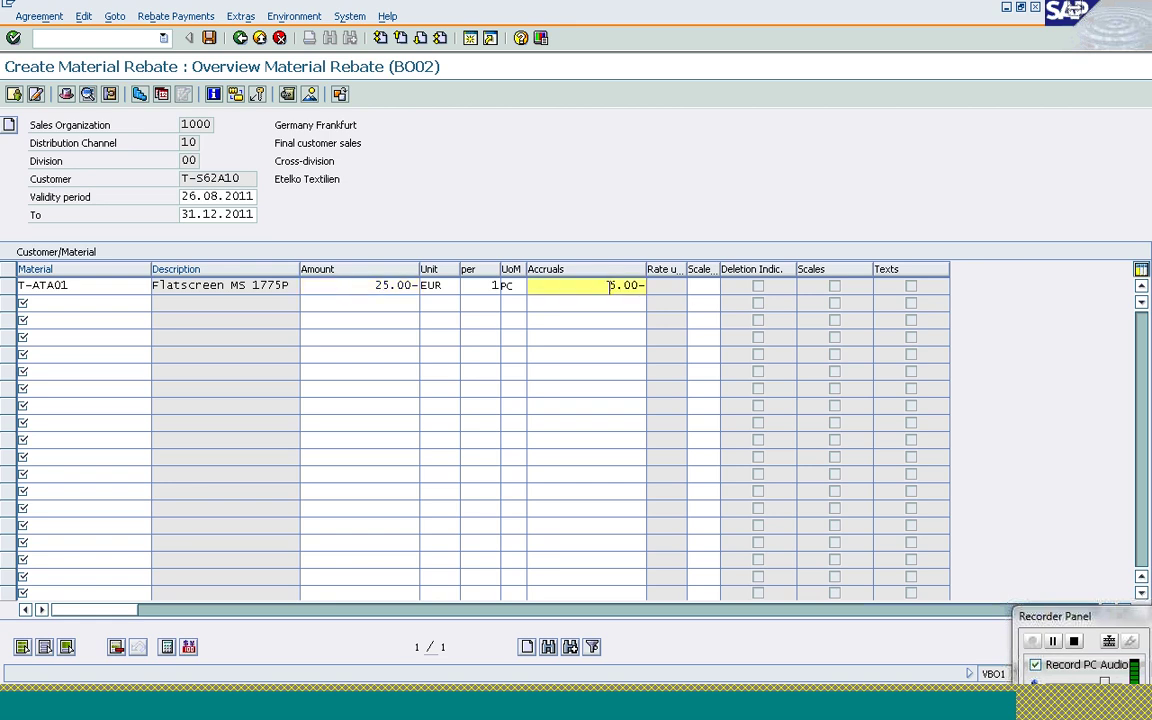
pyautogui.write('2')
pyautogui.press('Return')
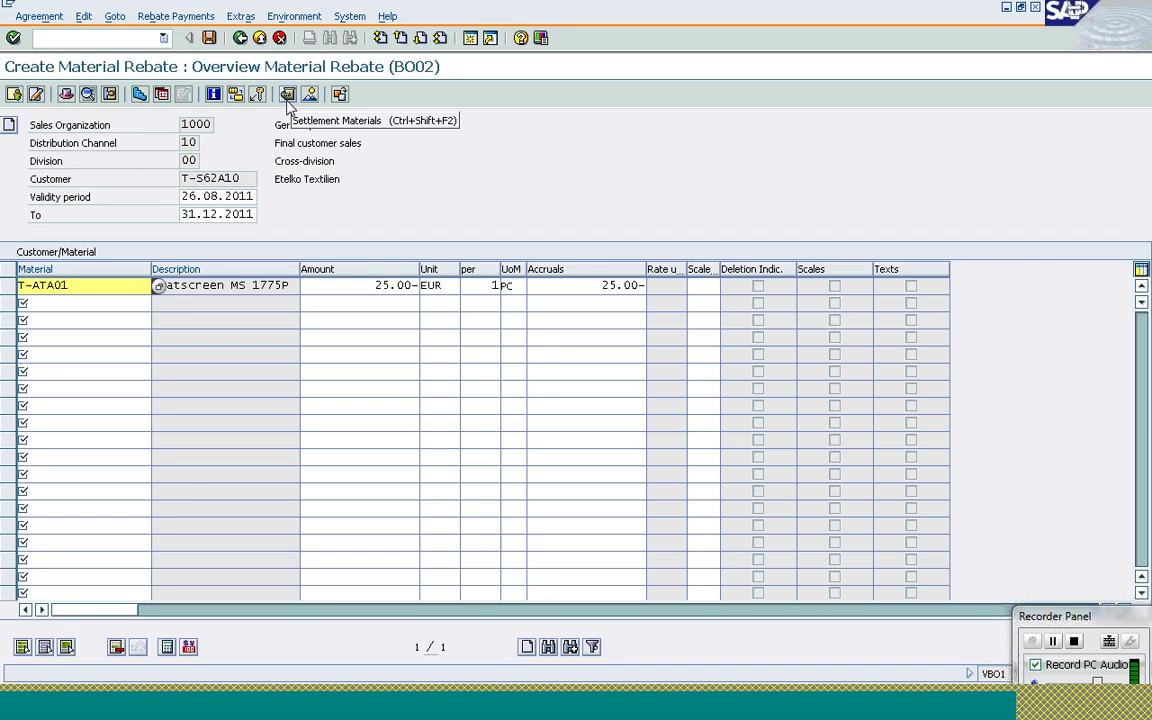
pyautogui.click(608, 286)
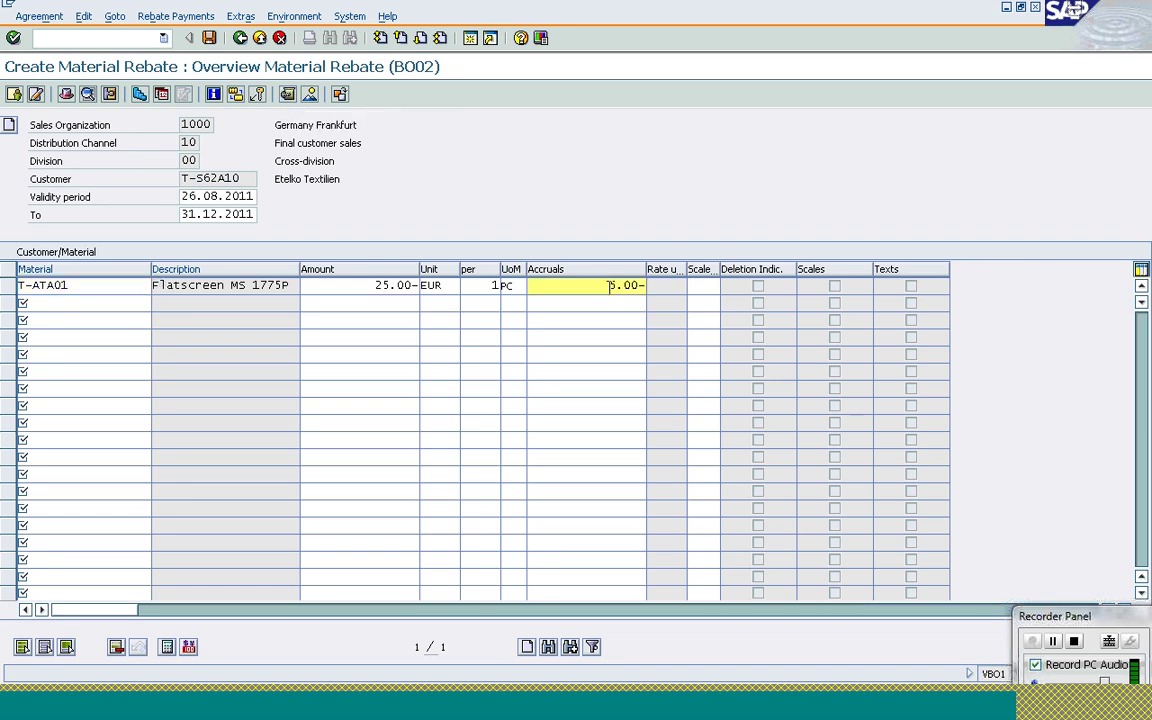
# - Return to the rebate agreement overview and save the material rebate agreement
pyautogui.click(286, 99)
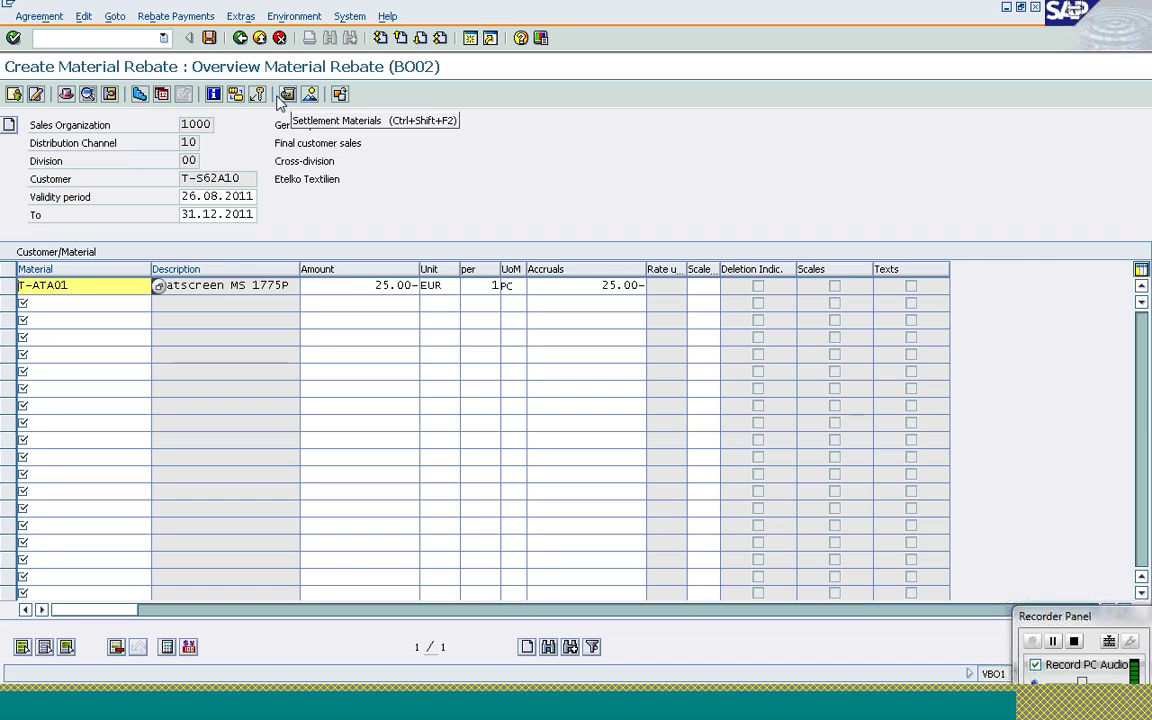
pyautogui.click(242, 38)
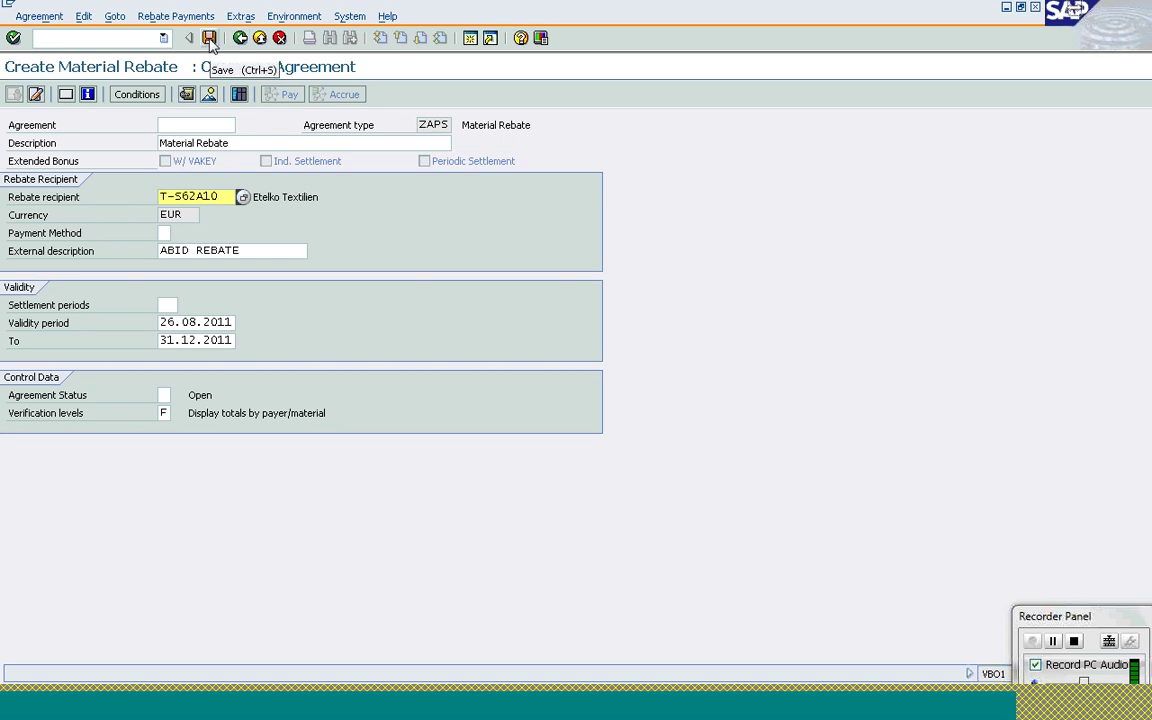
pyautogui.click(209, 38)
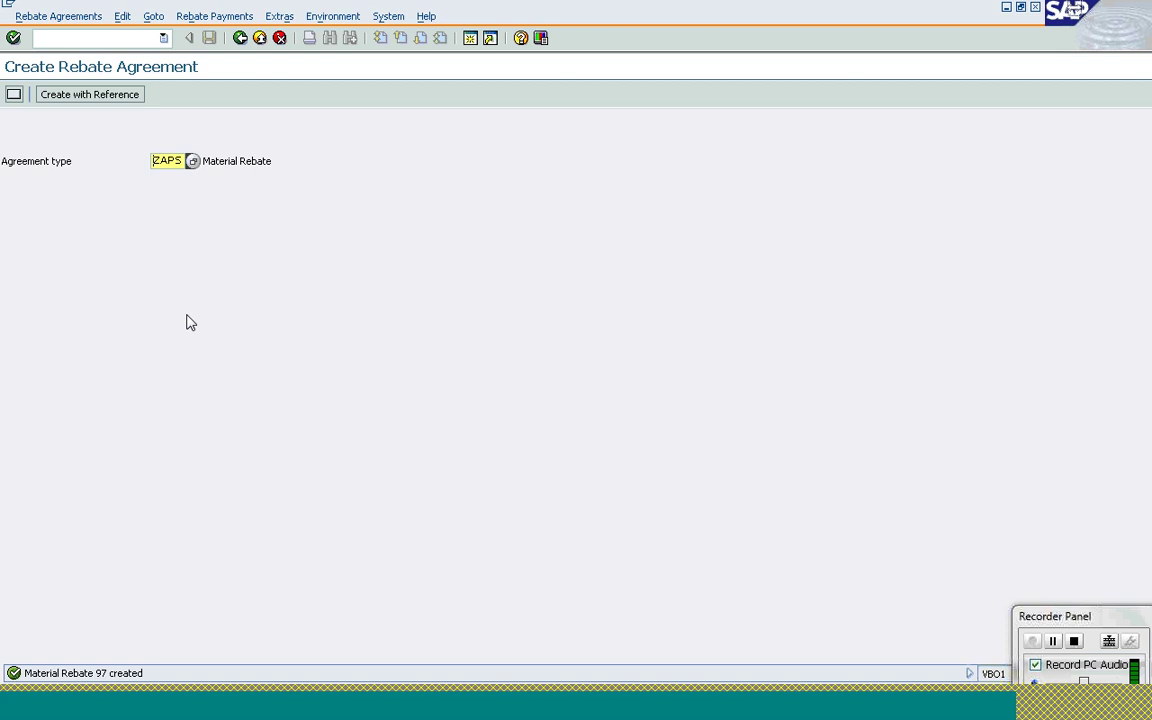
# - Start creating a sales order with VA01, using order type OR in sales area 1000/10/00
pyautogui.click(135, 42)
pyautogui.write('/')
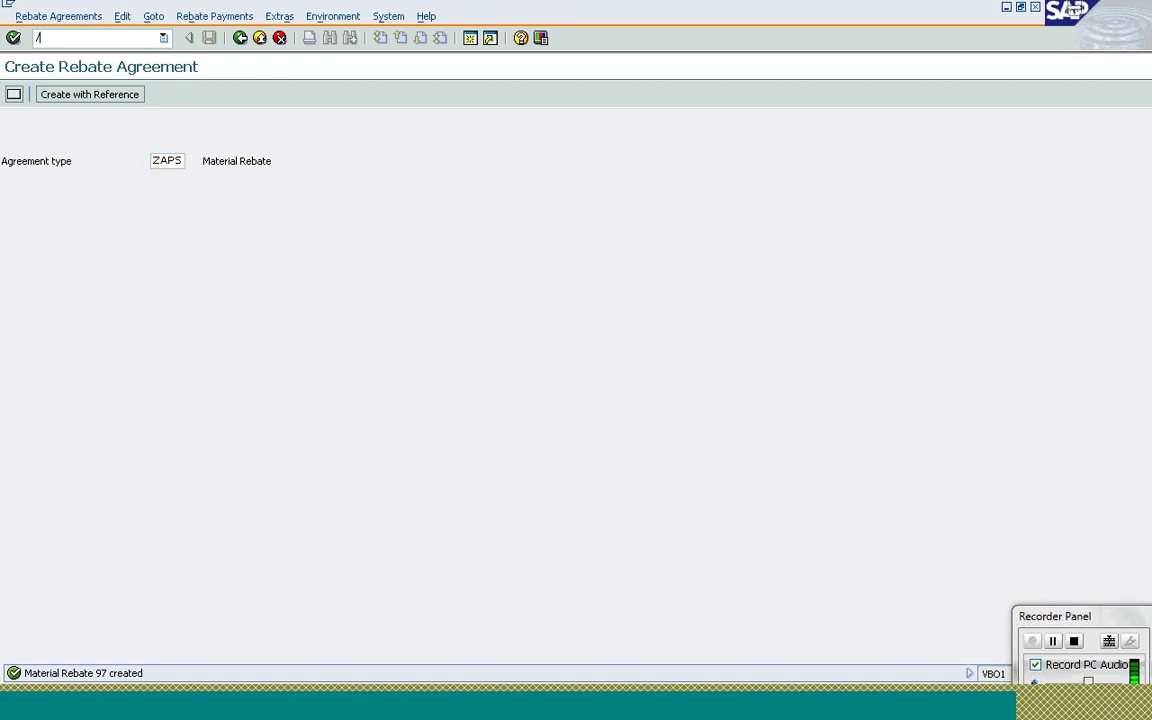
pyautogui.write('n')
pyautogui.write('vbo2')
pyautogui.press('Return')
pyautogui.write('O')
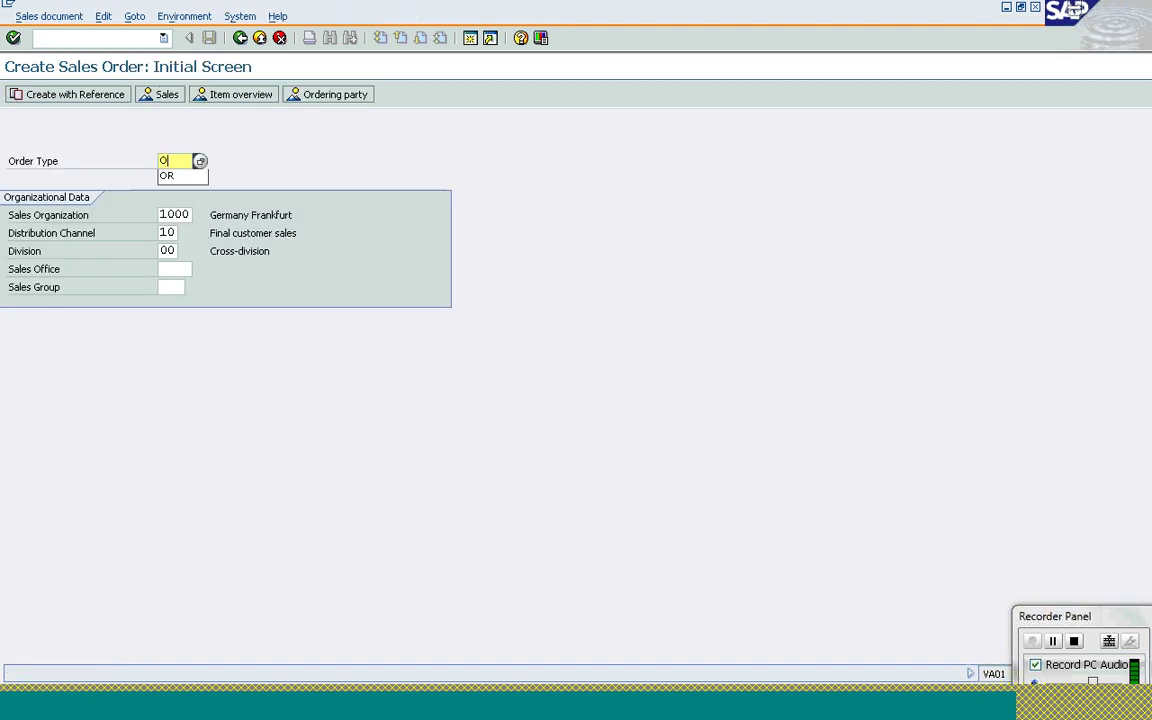
pyautogui.write('R')
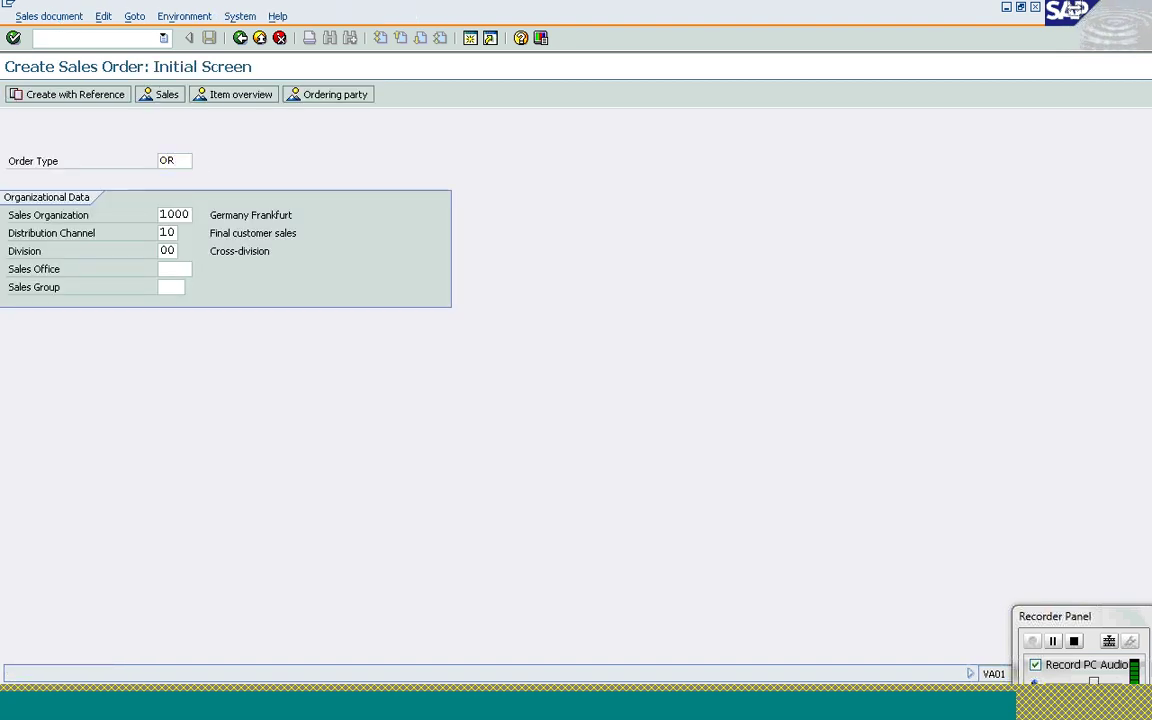
pyautogui.press('Return')
# - Enter the customer number as sold-to party and a person's first name followed by "Rebate" as PO number
pyautogui.write('t')
pyautogui.press('Down')
pyautogui.press('Return')
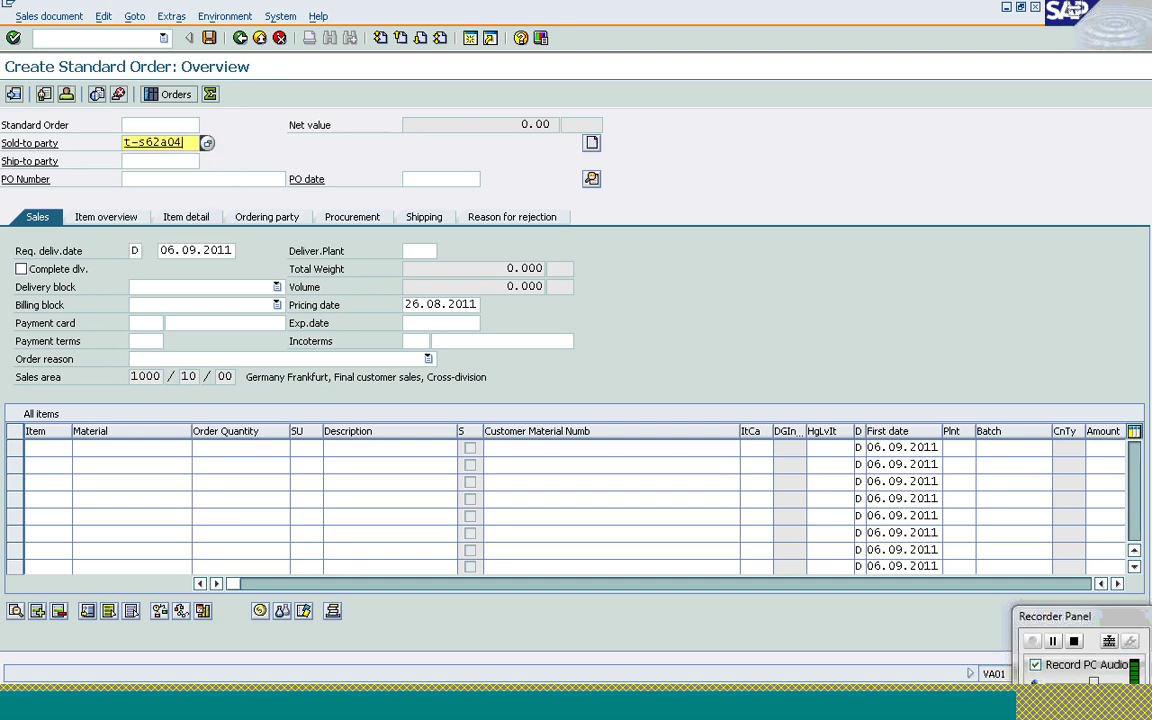
pyautogui.press('Down')
pyautogui.press('Down')
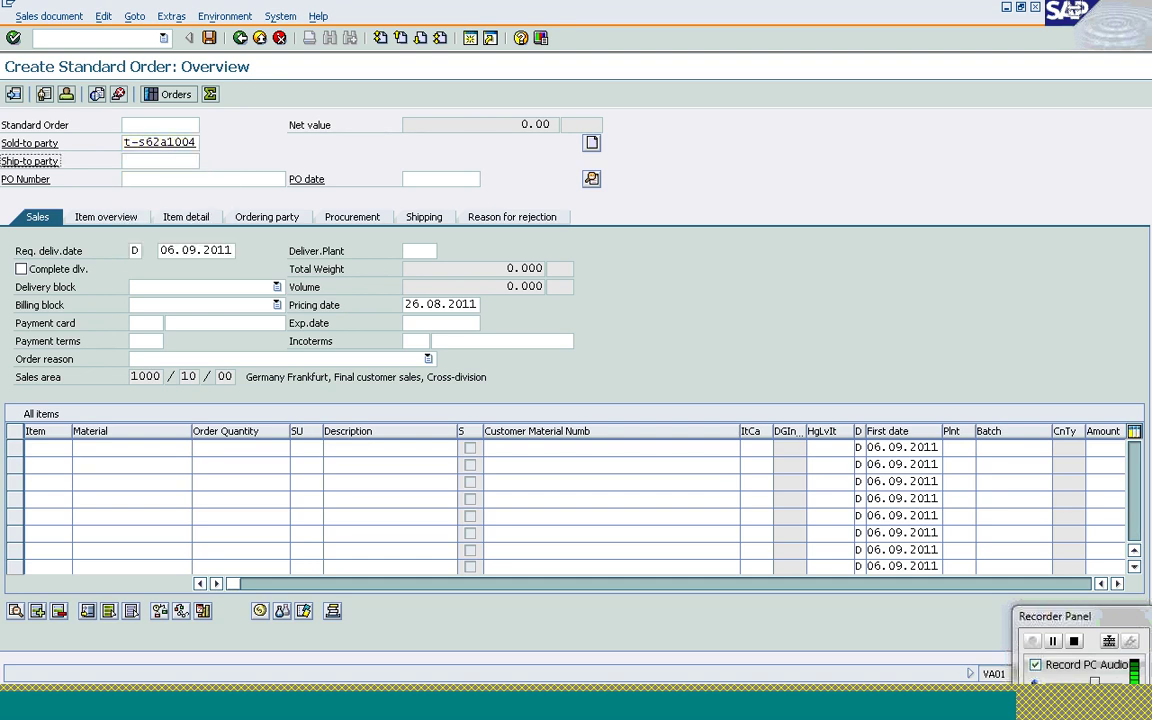
pyautogui.press('Tab')
pyautogui.write('A')
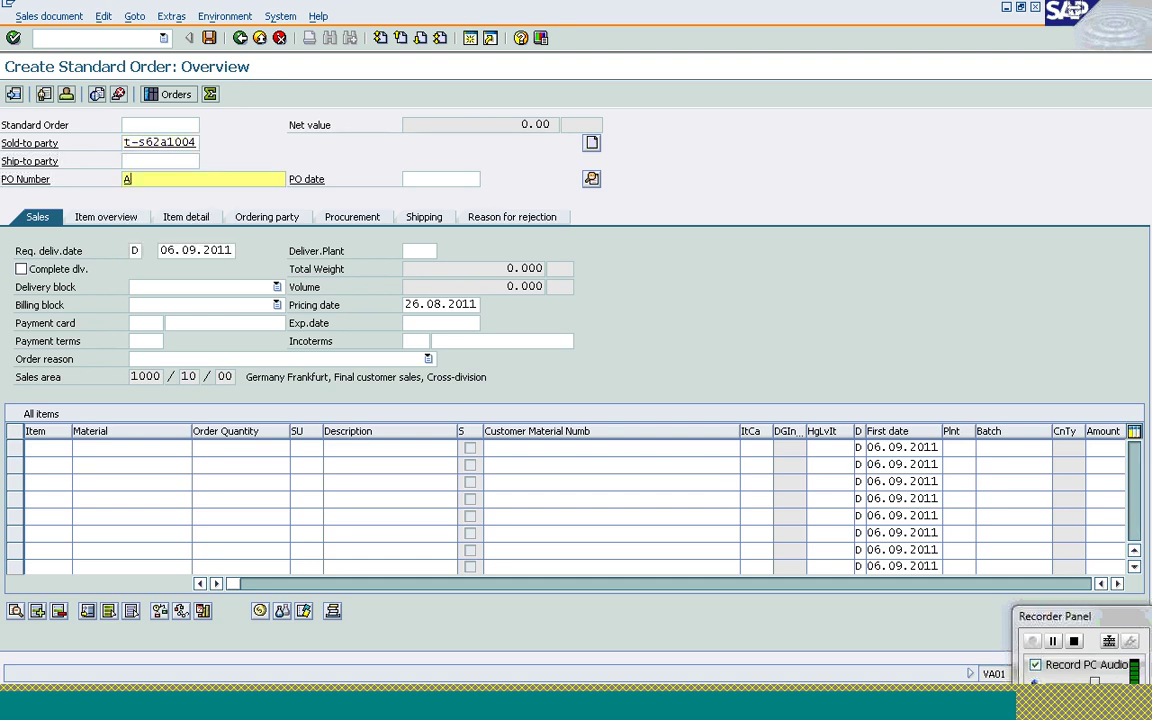
pyautogui.write('bid Rebate')
pyautogui.click(134, 42)
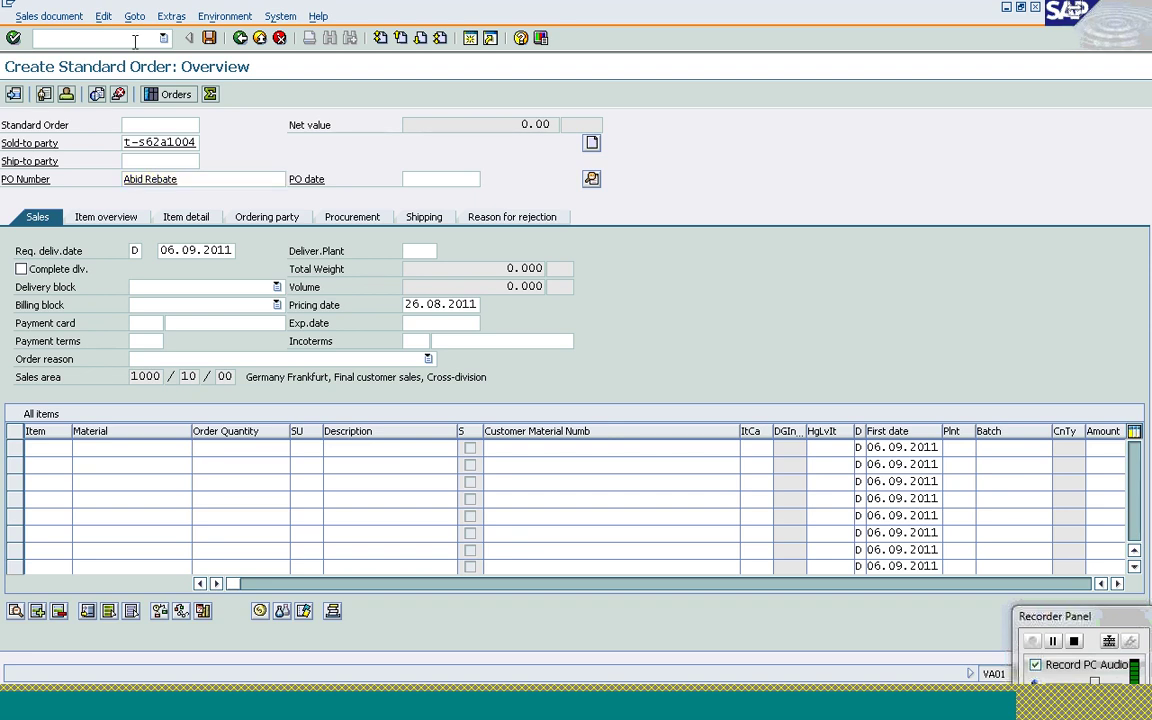
pyautogui.press('Return')
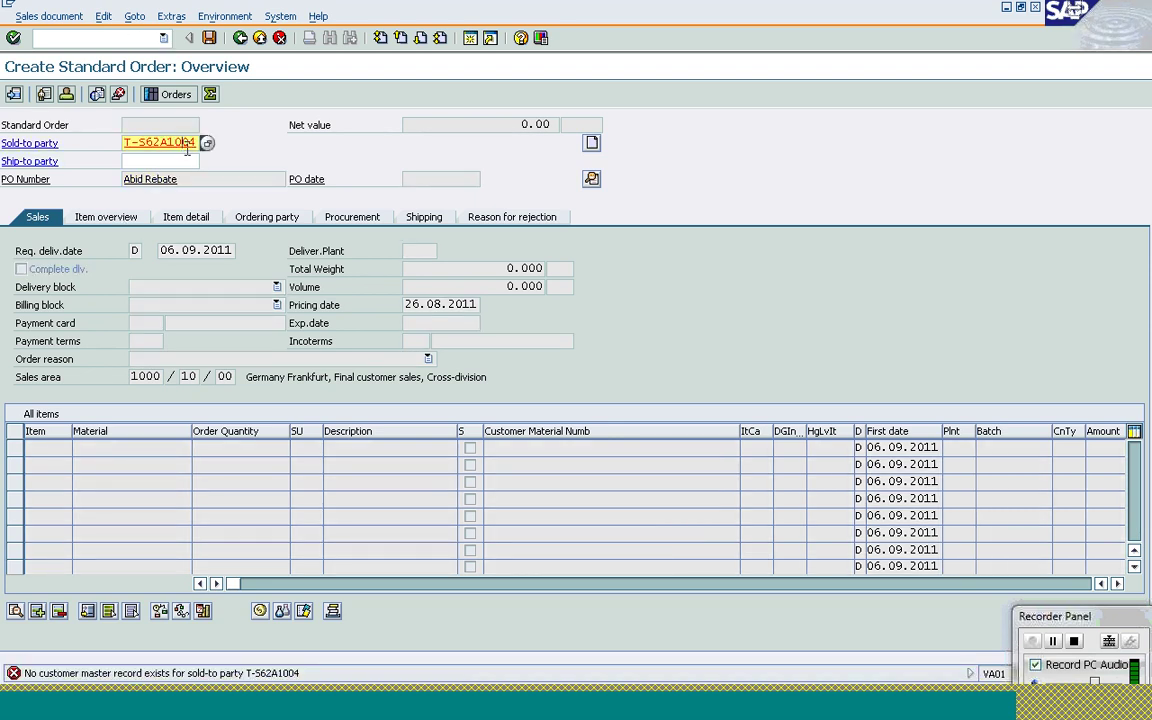
# - Correct the sold-to party by removing the two surplus final digits from the customer number
pyautogui.press('BackSpace')
pyautogui.press('BackSpace')
pyautogui.click(188, 155)
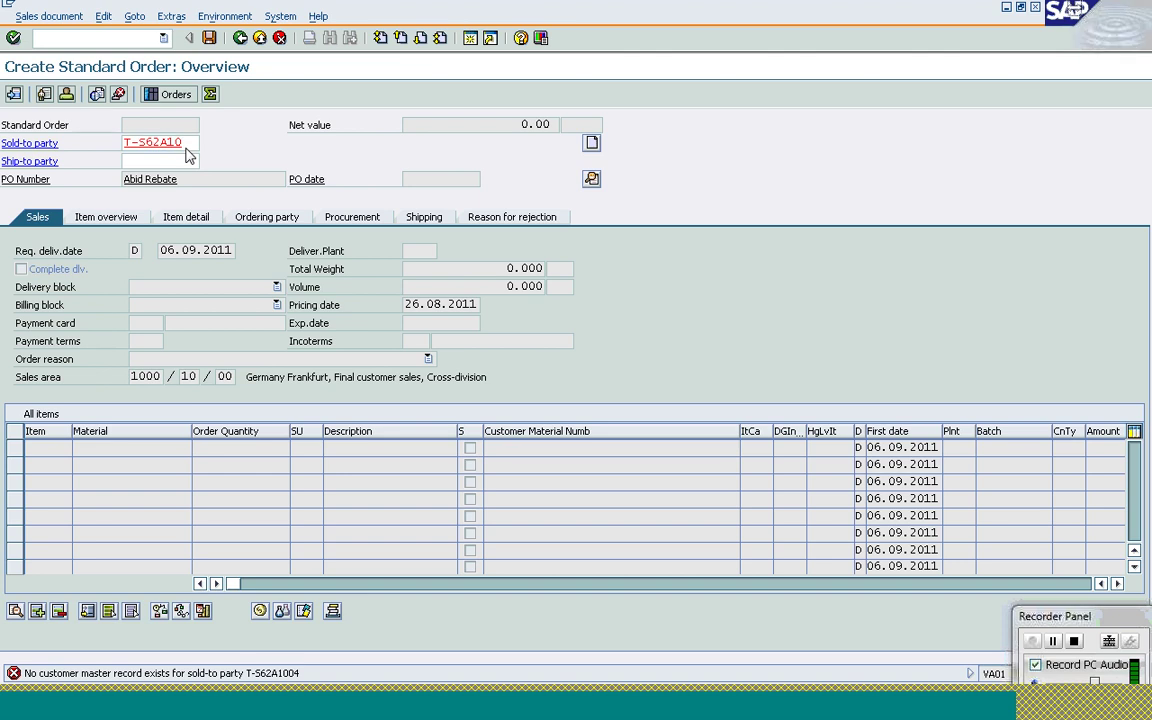
pyautogui.press('Return')
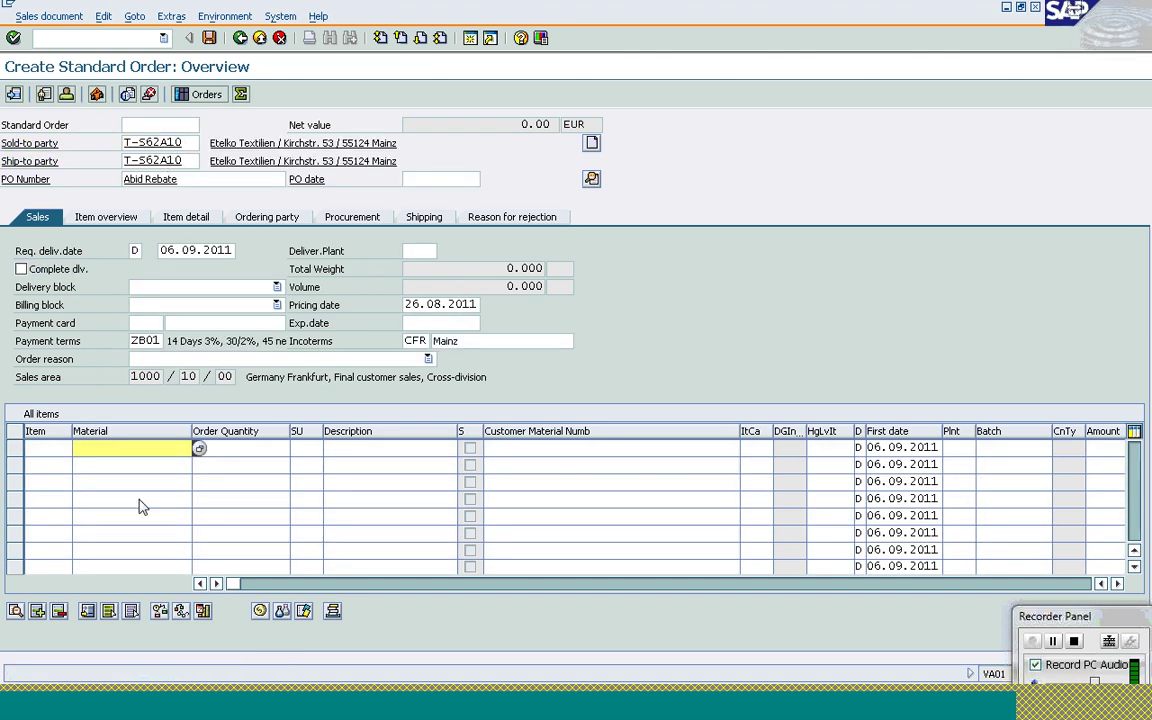
# - Add material t-at101 with an order quantity of 100 as the first order item
pyautogui.write('t-at101')
pyautogui.press('Tab')
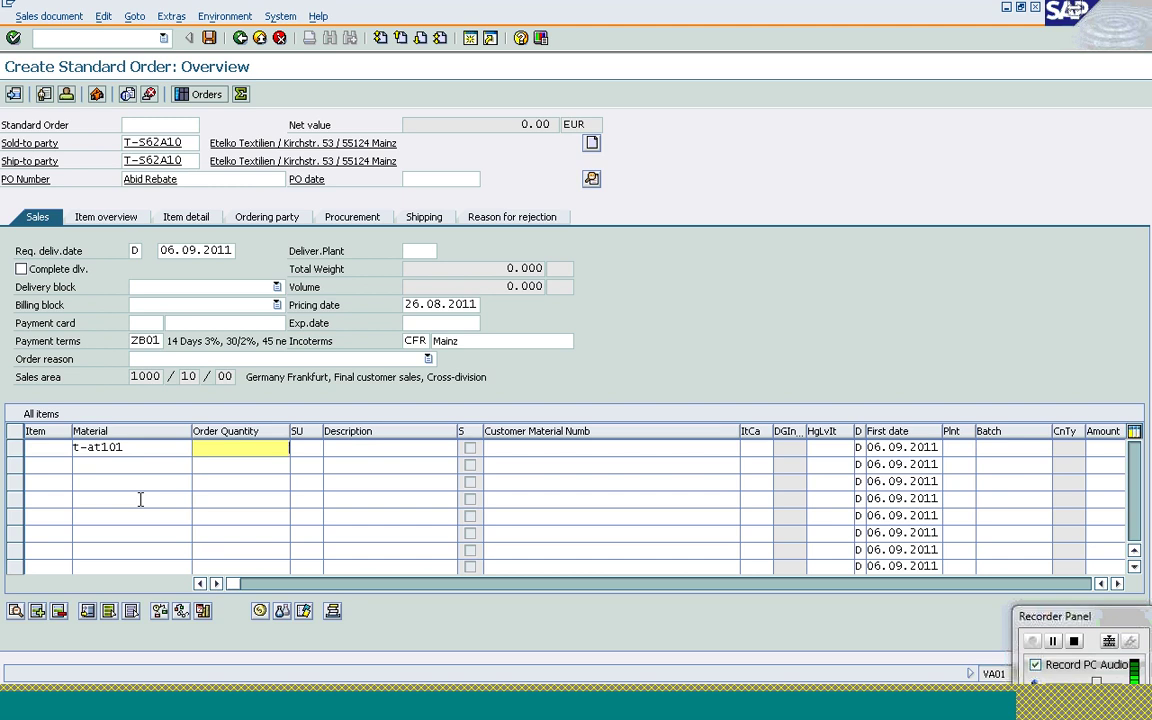
pyautogui.write('100')
pyautogui.press('Return')
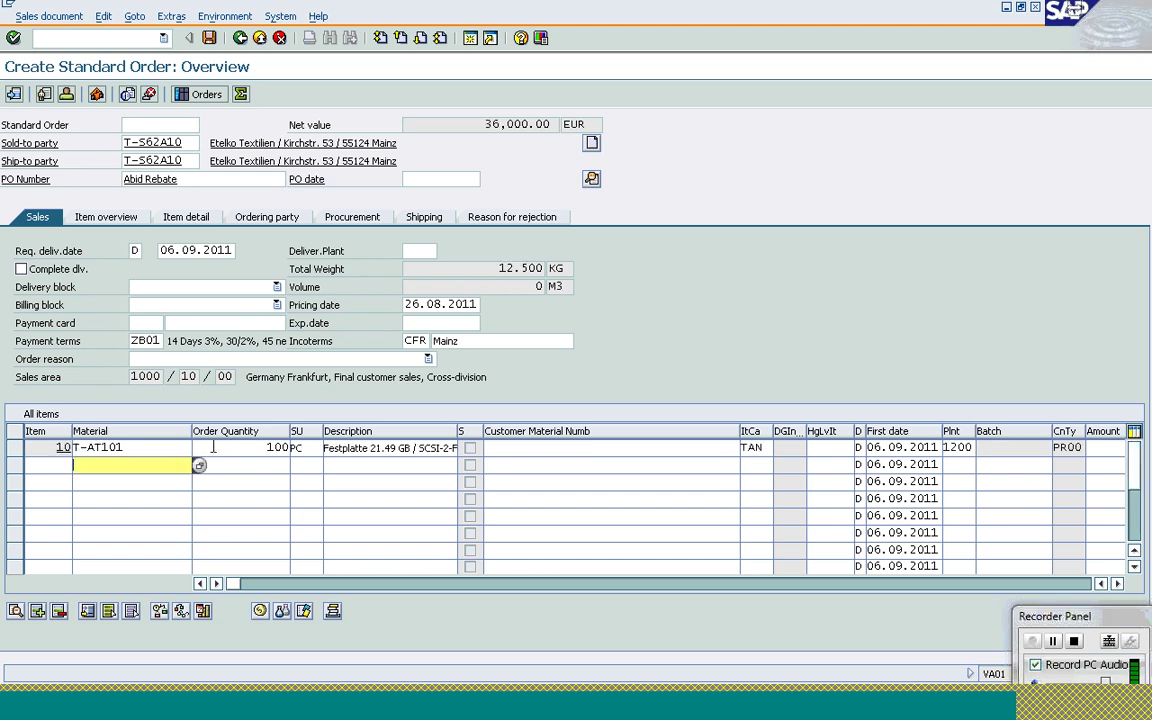
# - Display the pricing conditions of item 10 and switch to the Display IMG session
pyautogui.click(15, 448)
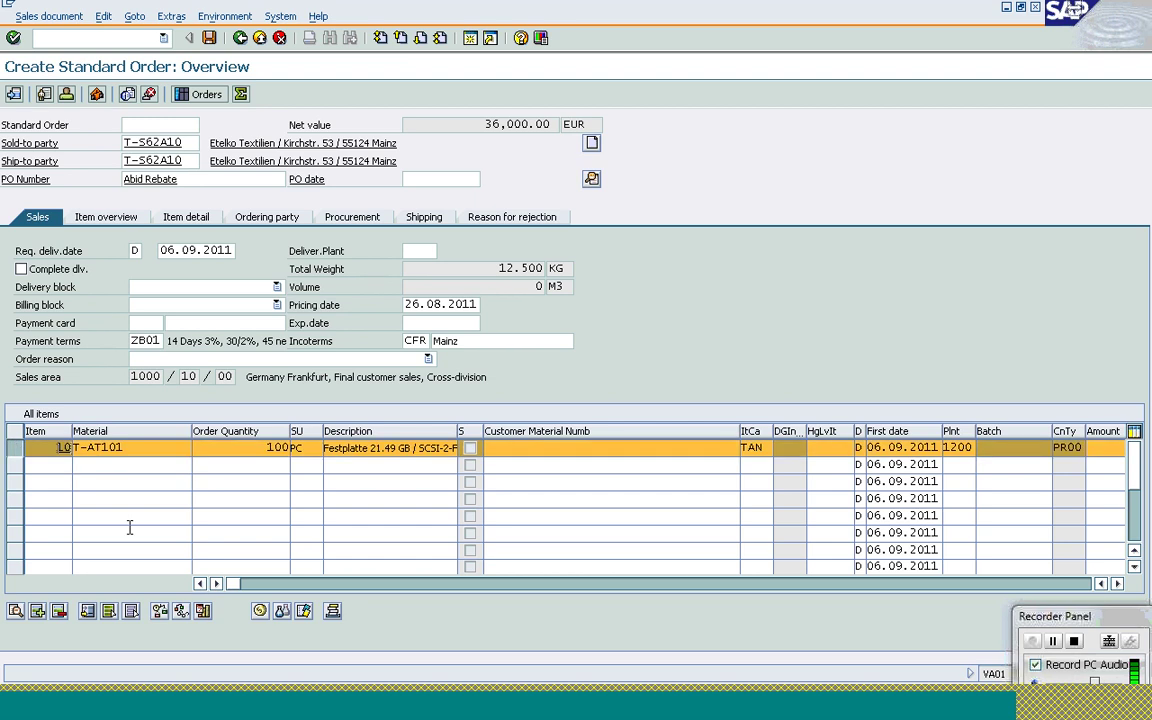
pyautogui.click(260, 612)
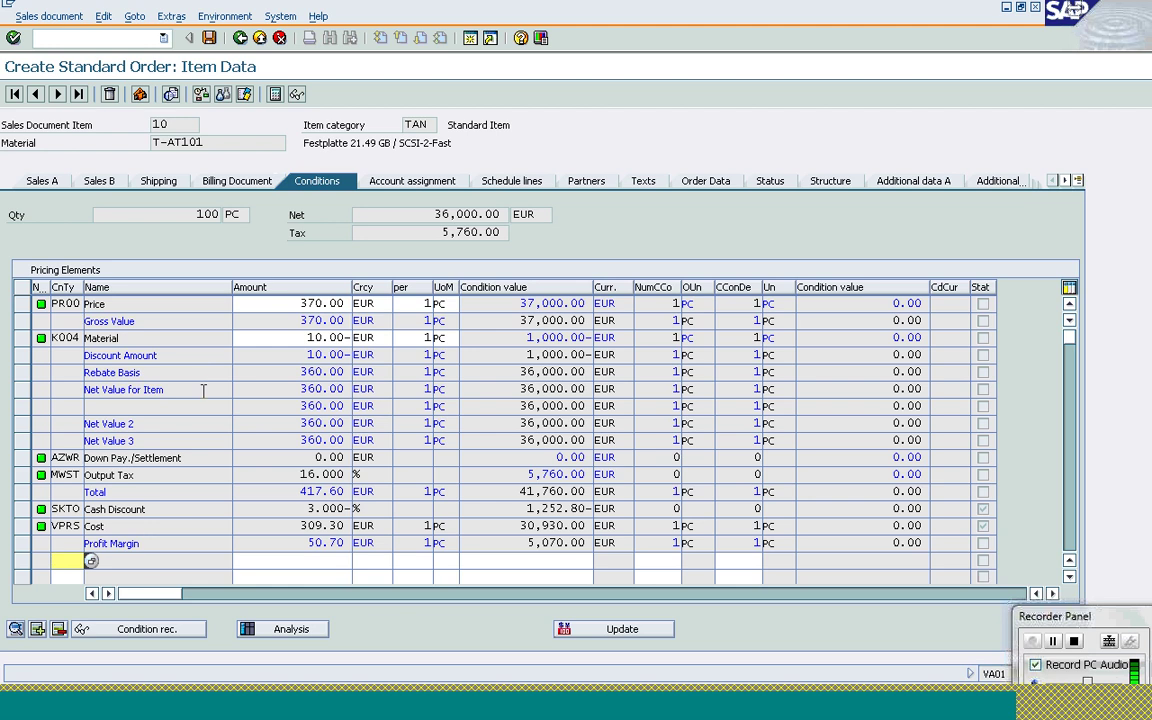
pyautogui.click(291, 715)
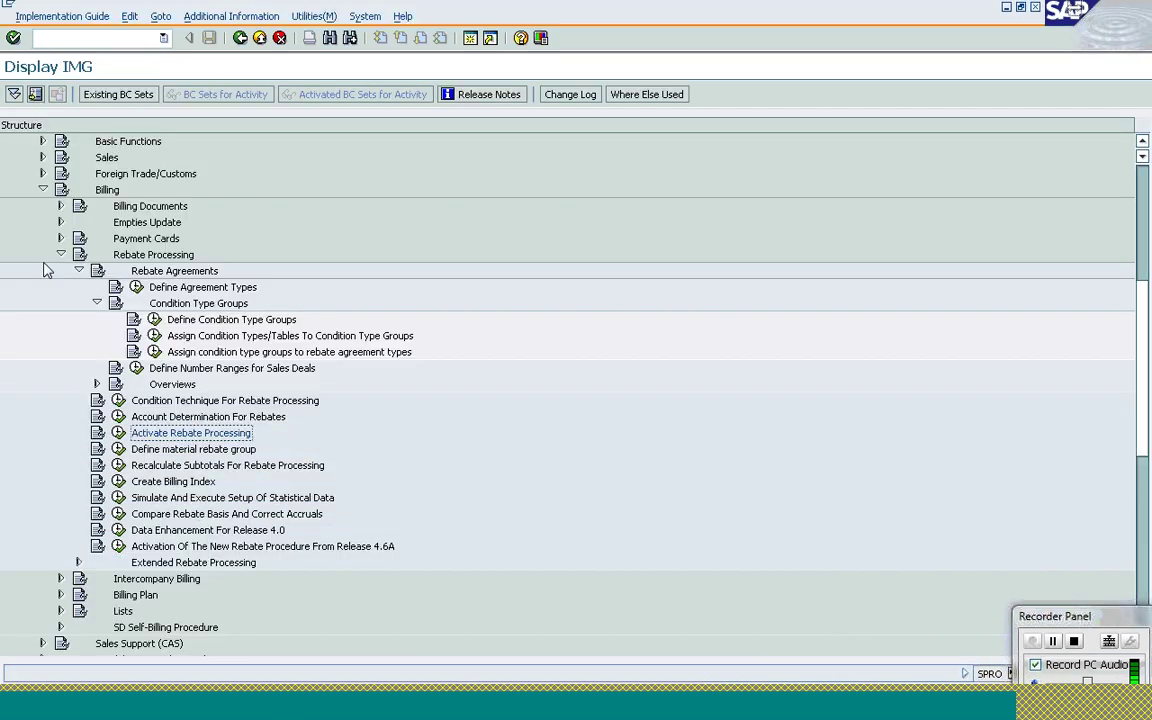
# - Open the Define And Assign Pricing Procedures activity under Basic Functions > Pricing > Pricing Control in the implementation guide
pyautogui.click(43, 190)
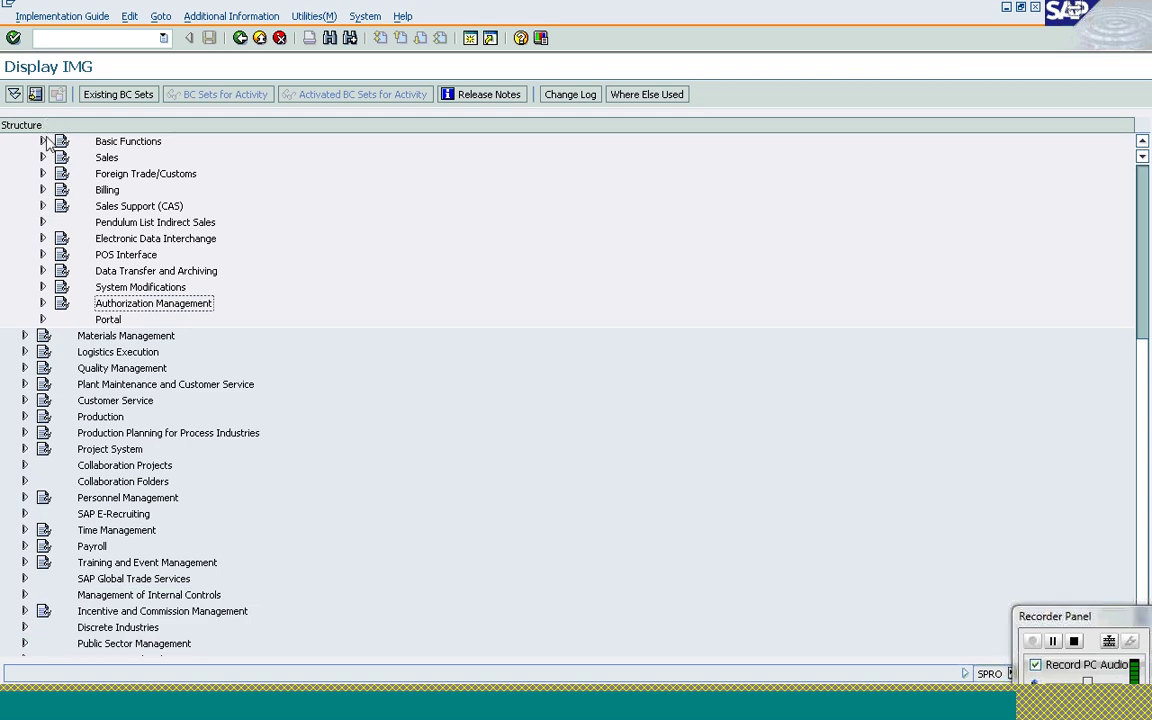
pyautogui.click(43, 143)
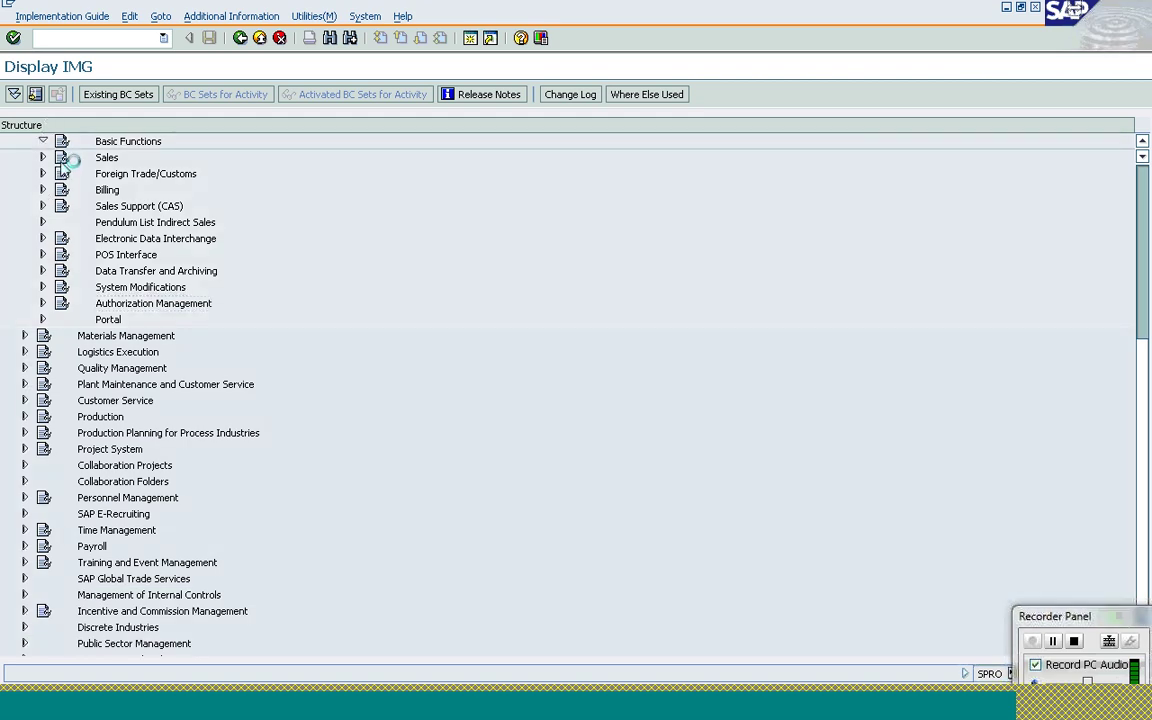
pyautogui.click(60, 157)
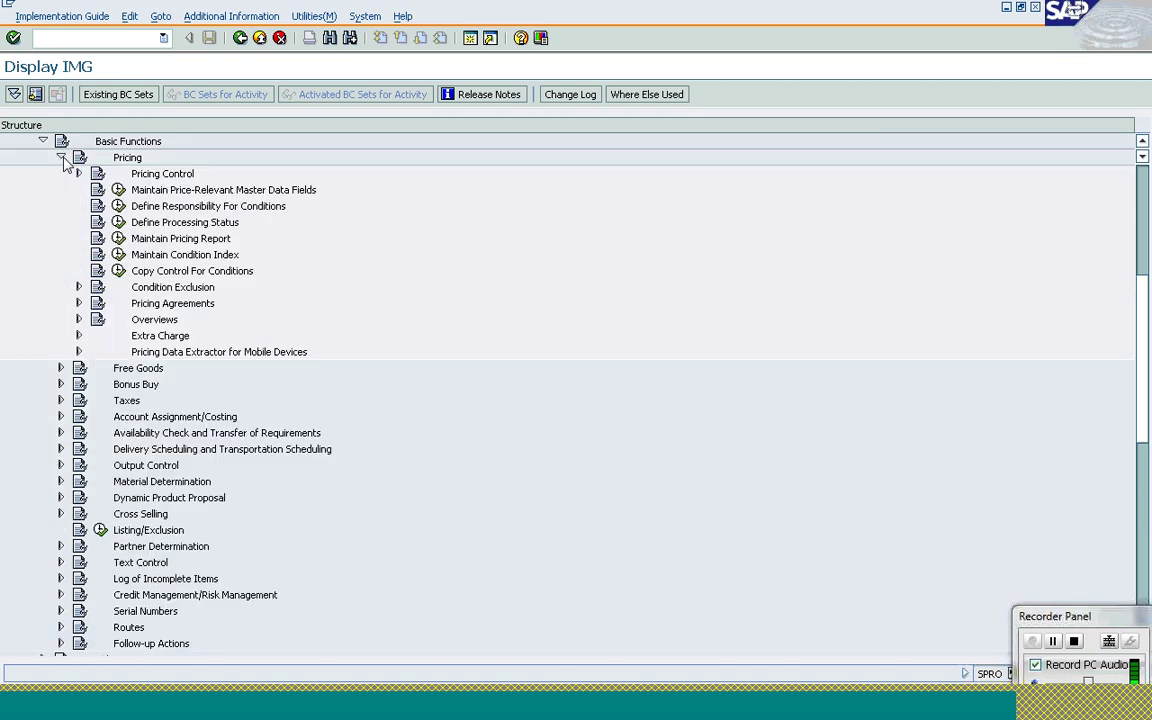
pyautogui.click(79, 174)
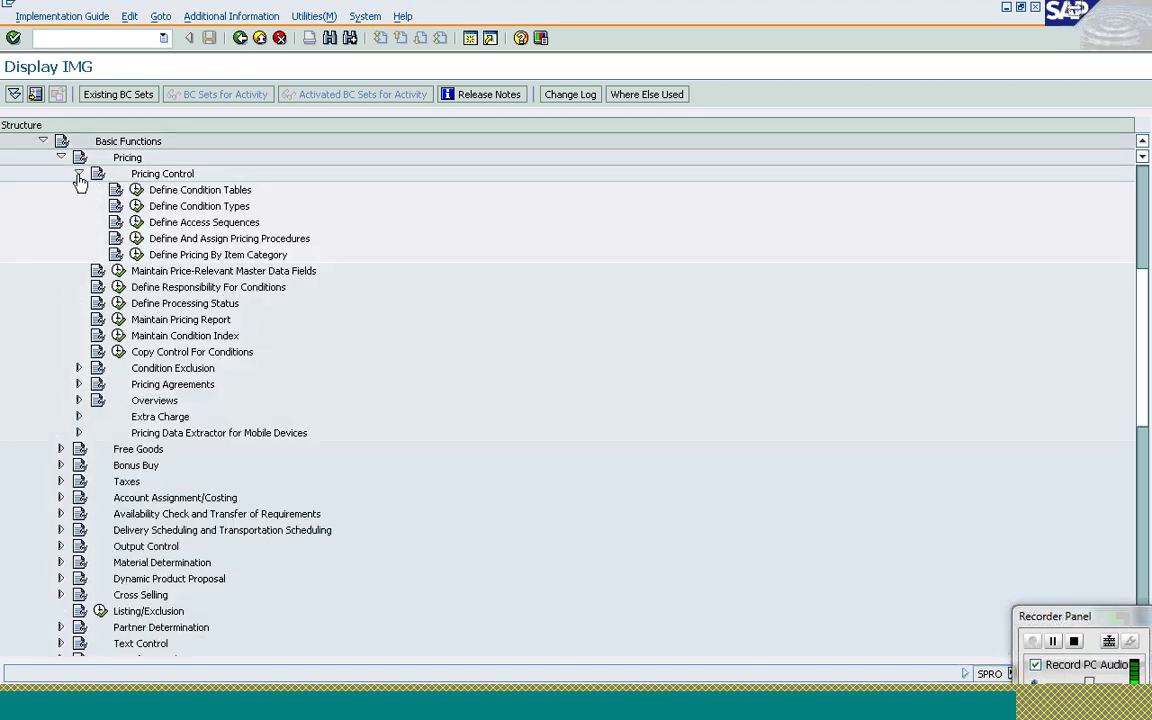
pyautogui.click(137, 238)
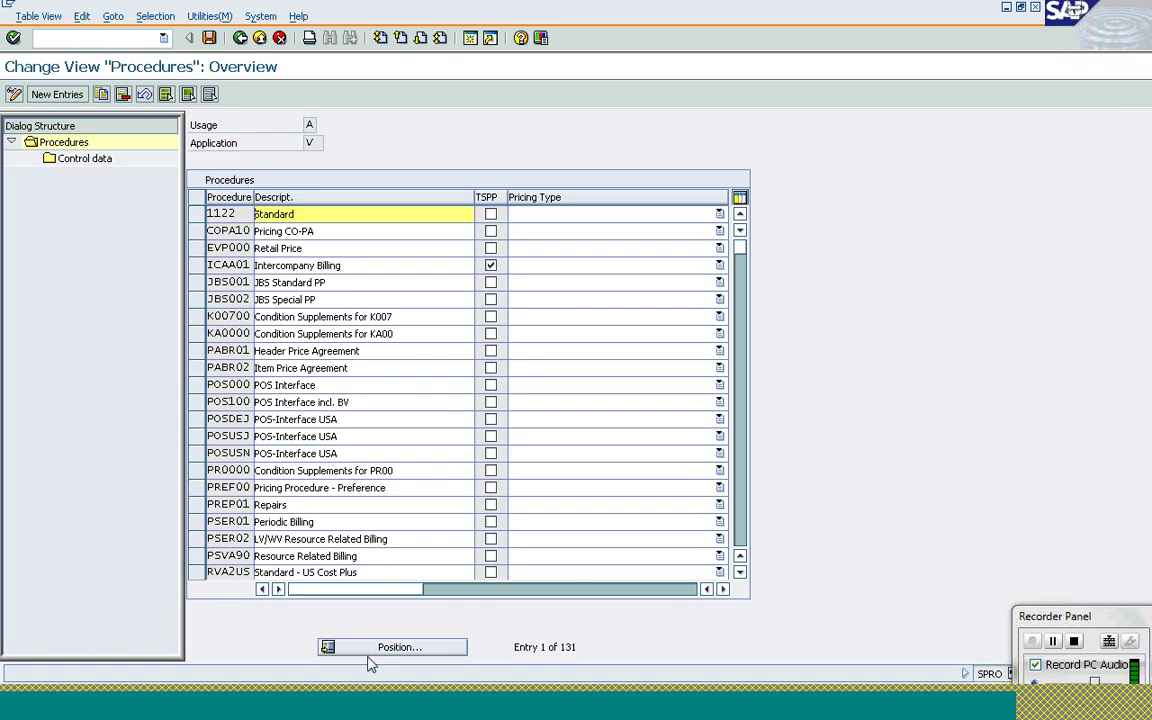
# - Locate pricing procedure RVAA01 in the procedures overview and display its control data
pyautogui.click(370, 650)
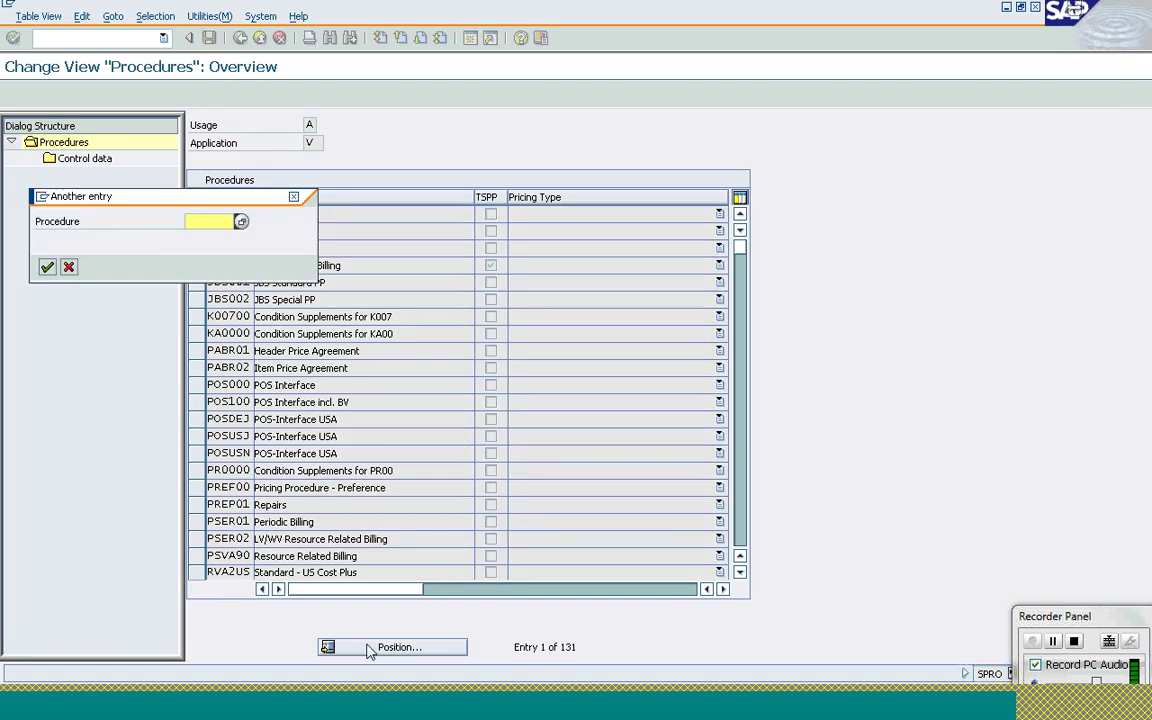
pyautogui.write('RVAA01')
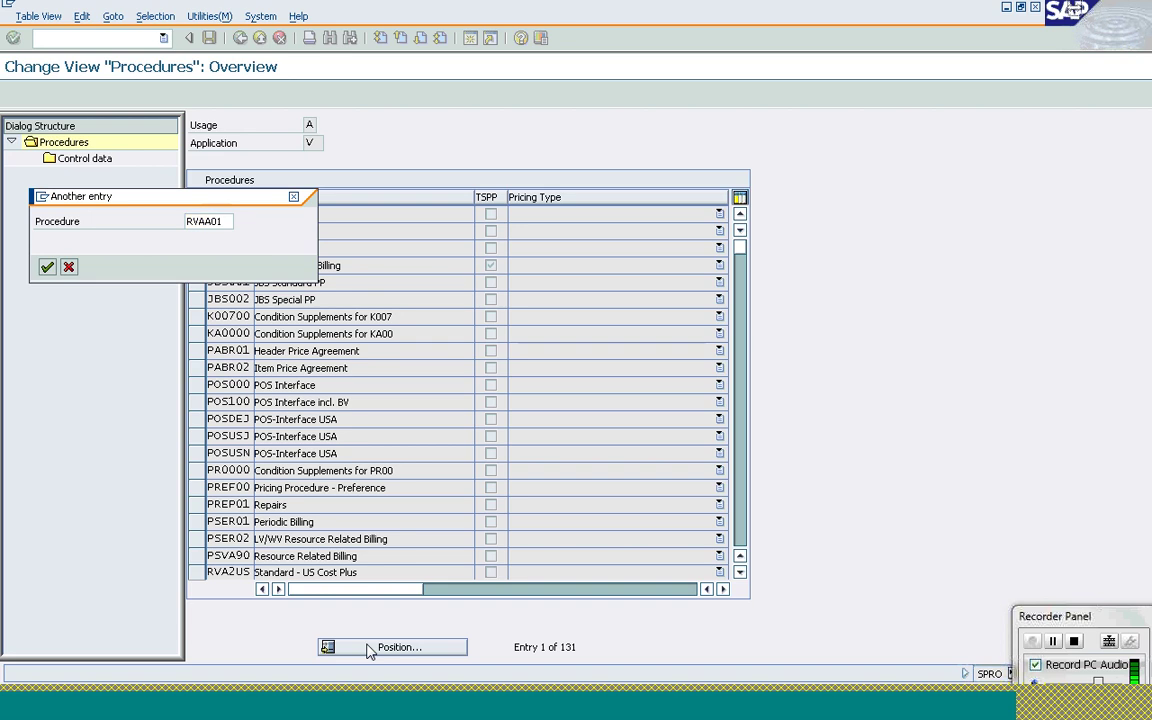
pyautogui.press('Return')
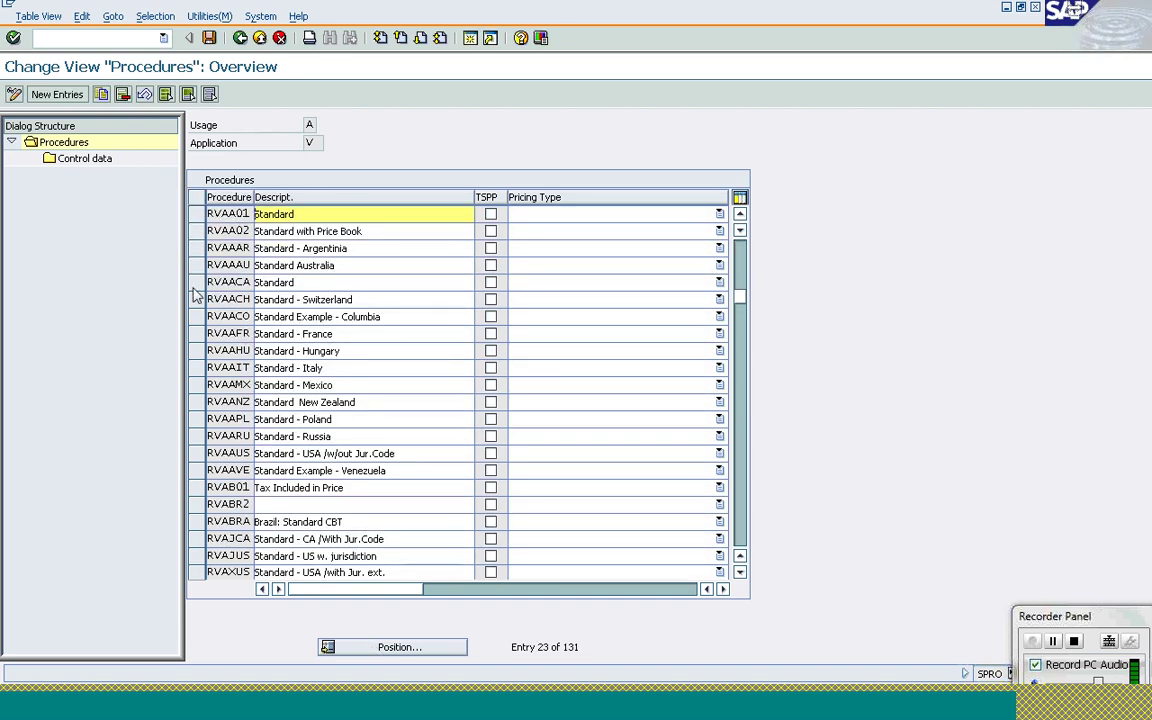
pyautogui.click(197, 215)
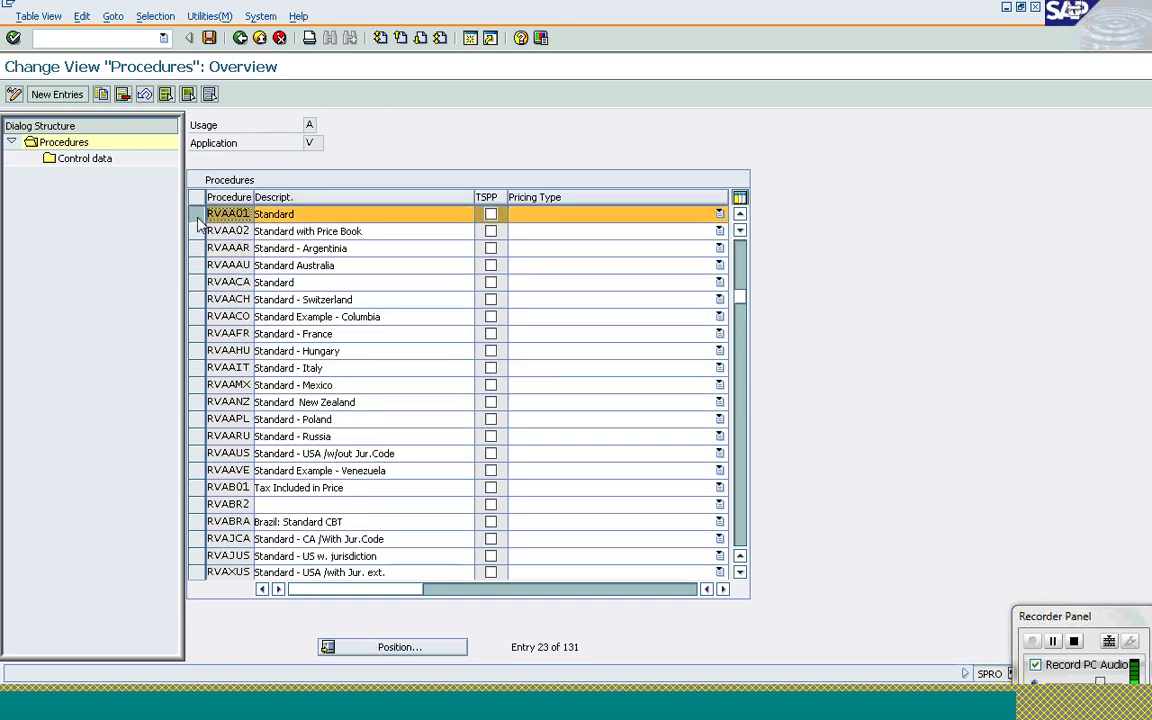
pyautogui.doubleClick(99, 162)
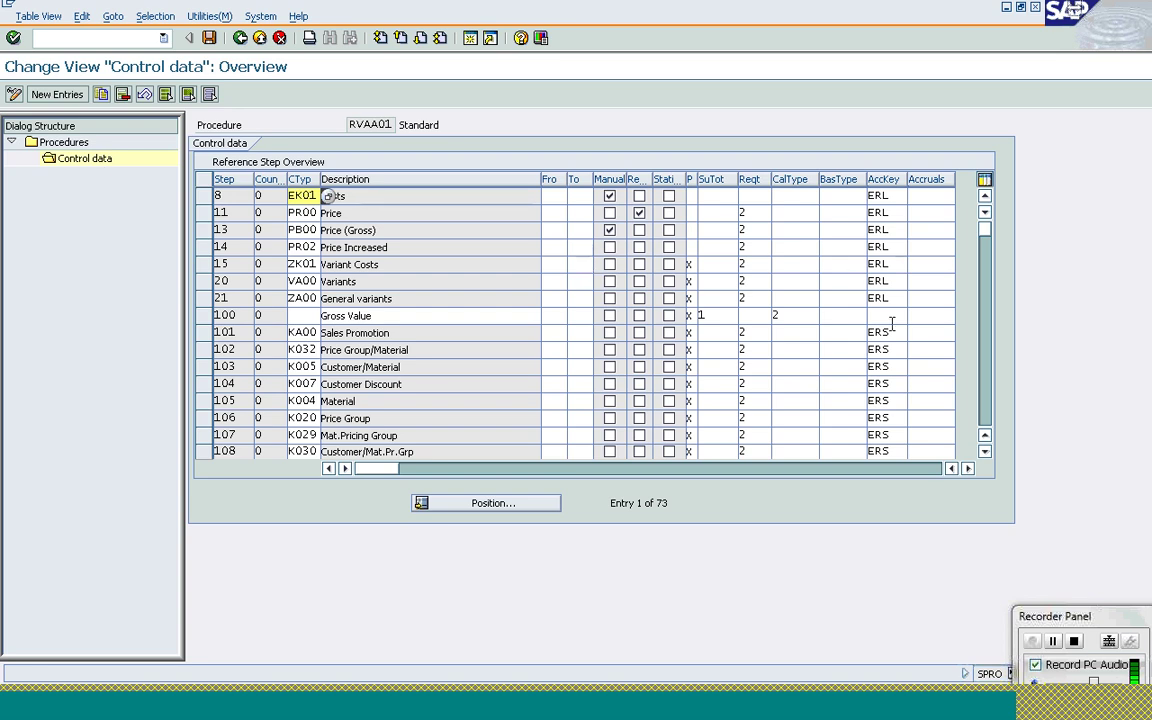
# - Examine the rebate condition types at steps 901 to 906 in the control data of procedure RVAA01
pyautogui.click(993, 403)
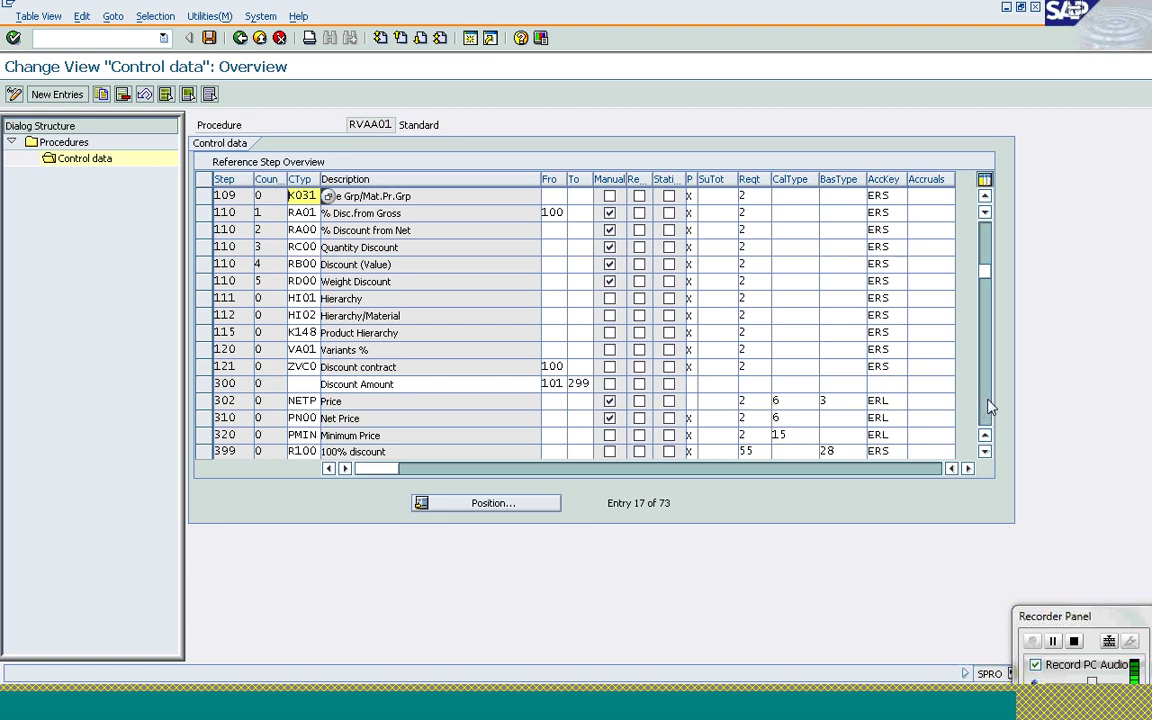
pyautogui.click(988, 406)
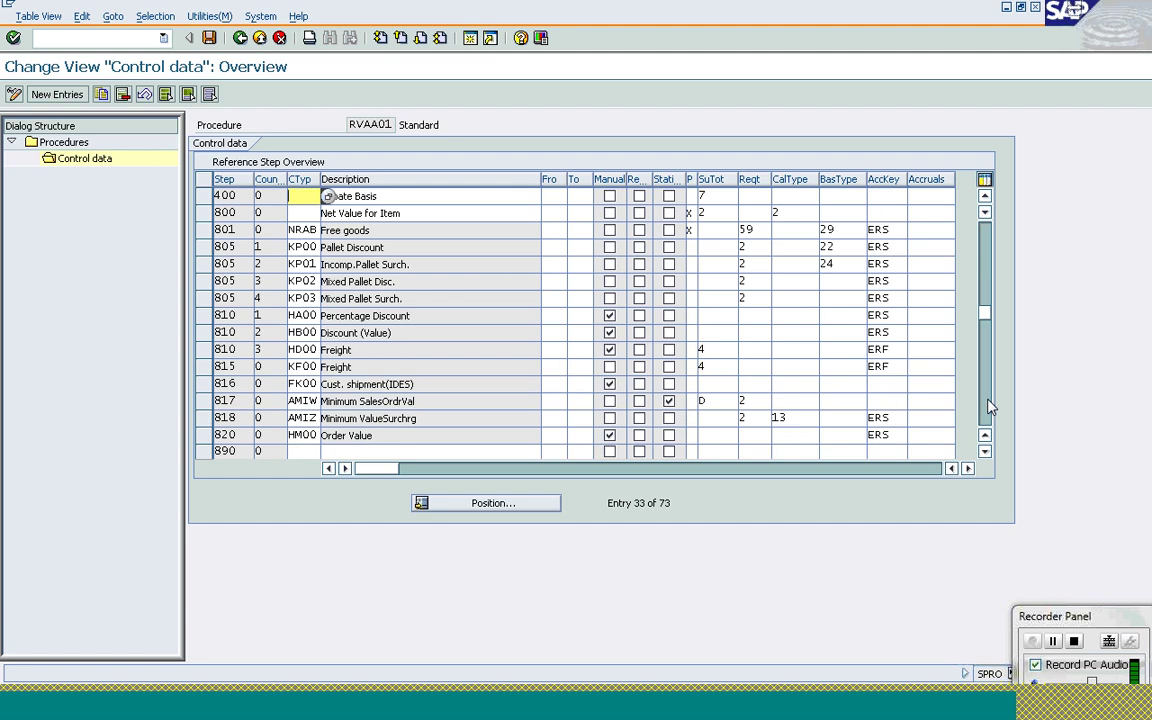
pyautogui.click(988, 406)
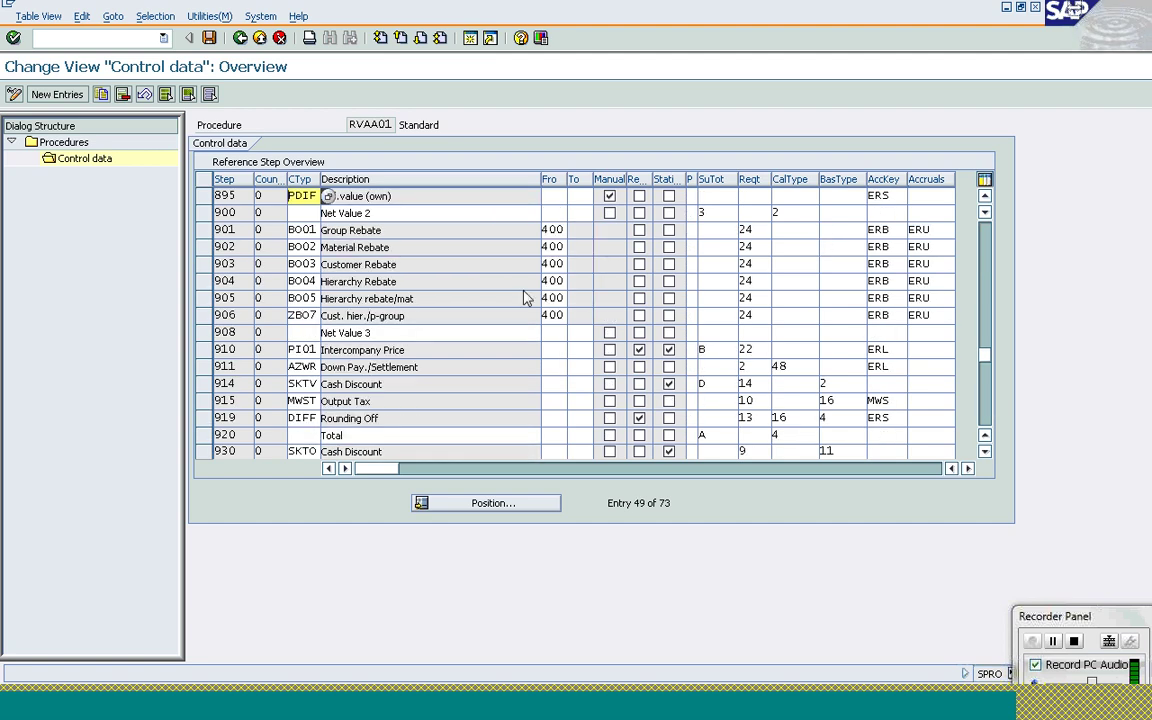
pyautogui.click(204, 230)
pyautogui.click(203, 318)
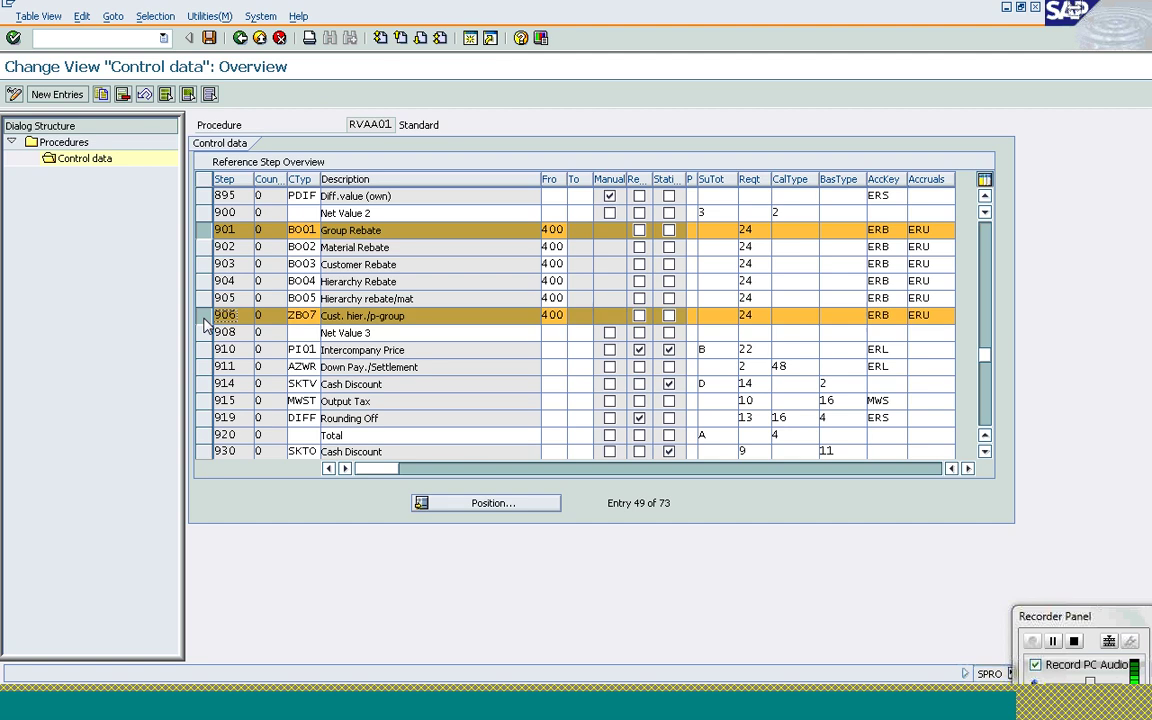
pyautogui.click(203, 318)
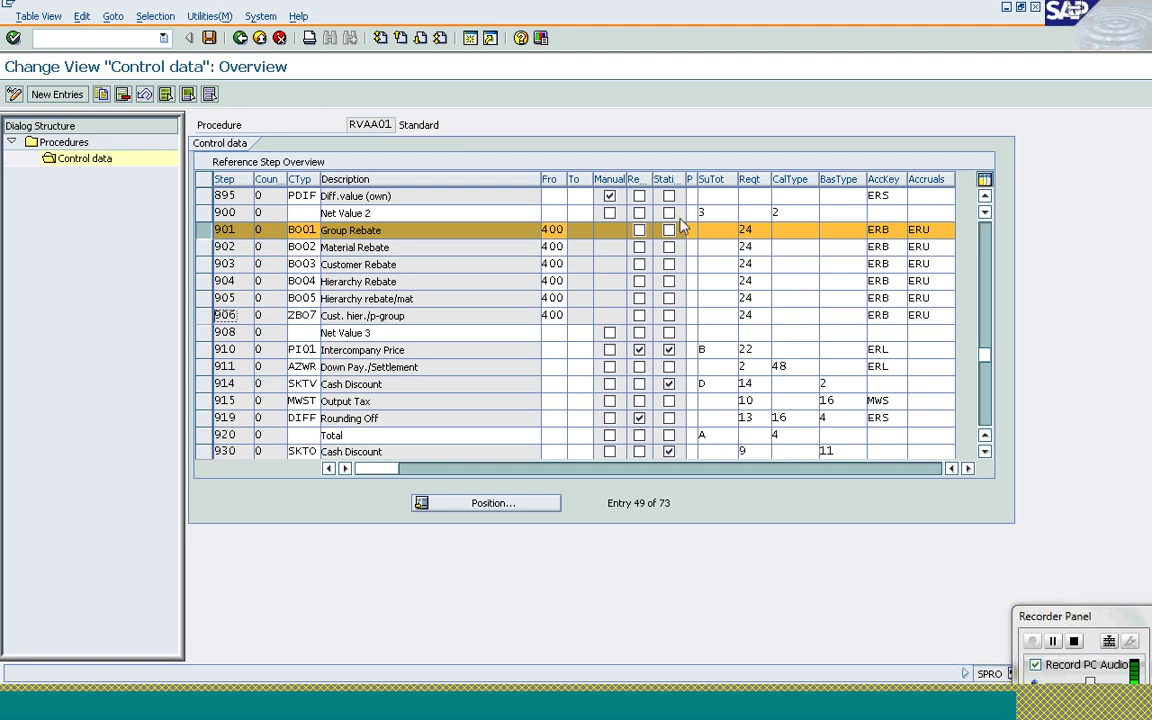
# - Look up requirement routines 24 and 25 for the Group Rebate condition BO01, and close the list without choosing one
pyautogui.click(758, 231)
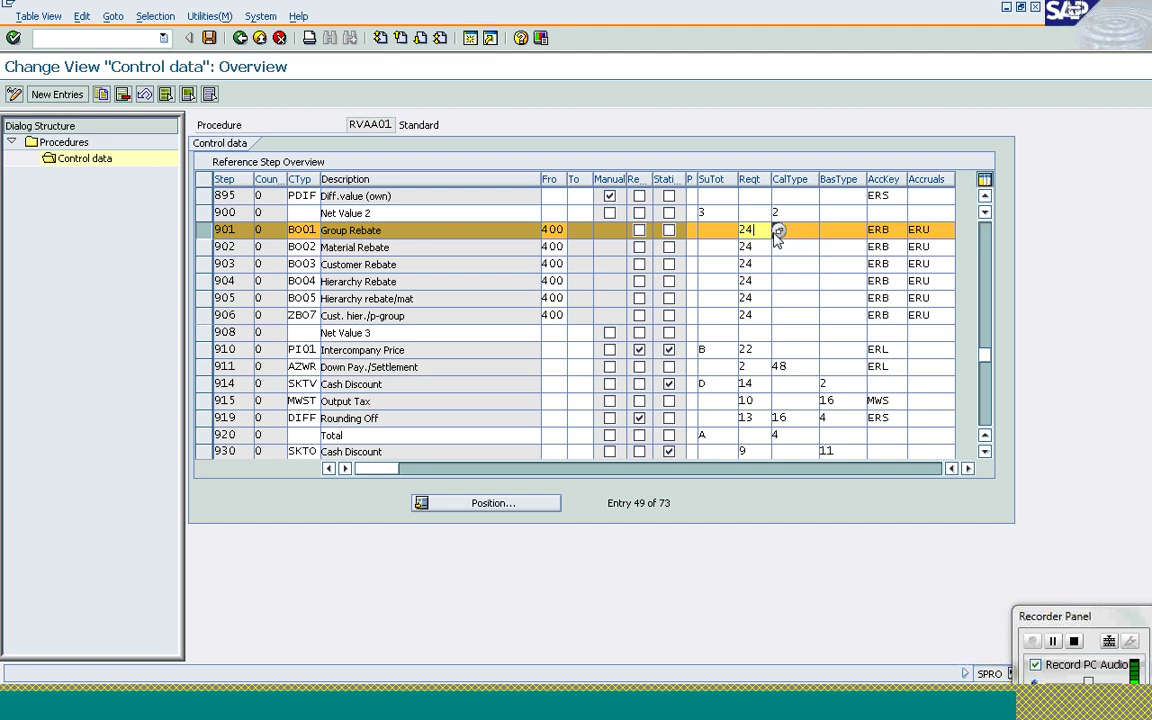
pyautogui.click(779, 232)
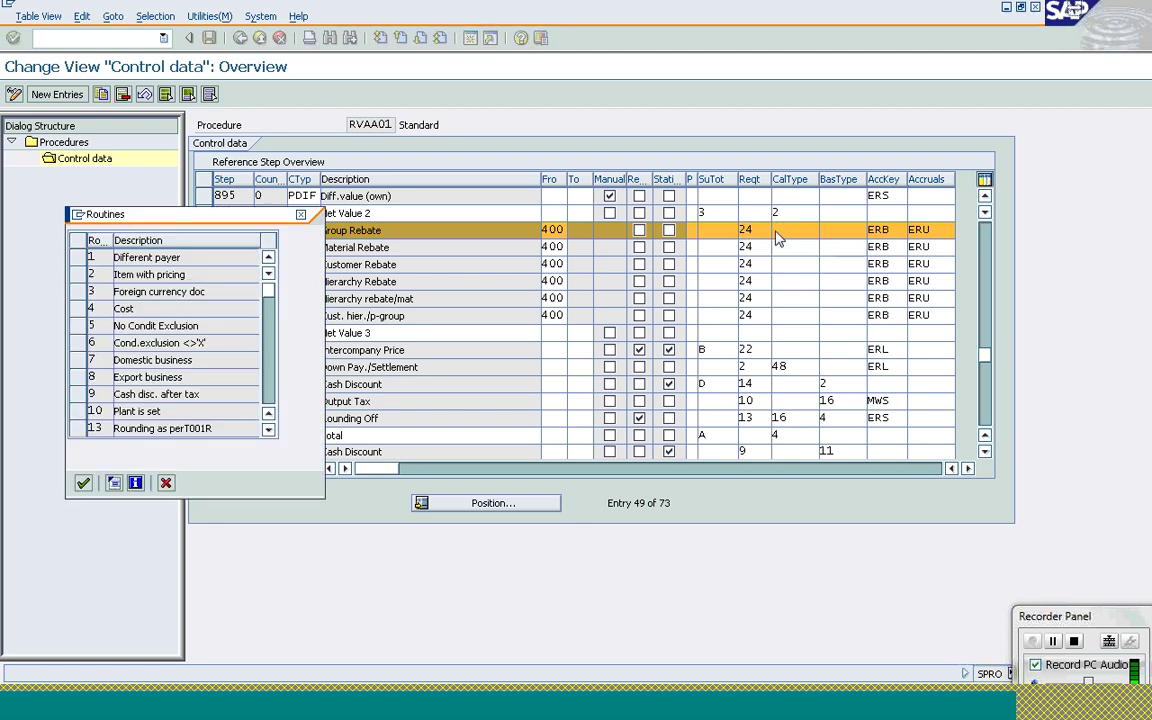
pyautogui.click(268, 400)
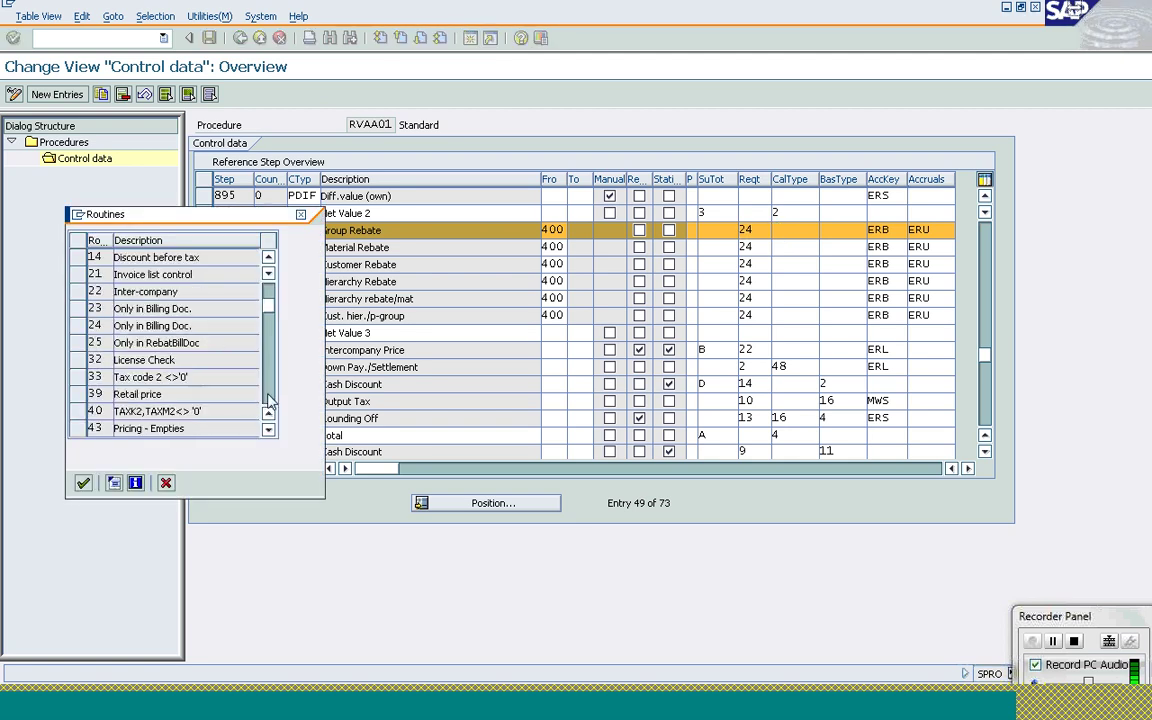
pyautogui.click(73, 326)
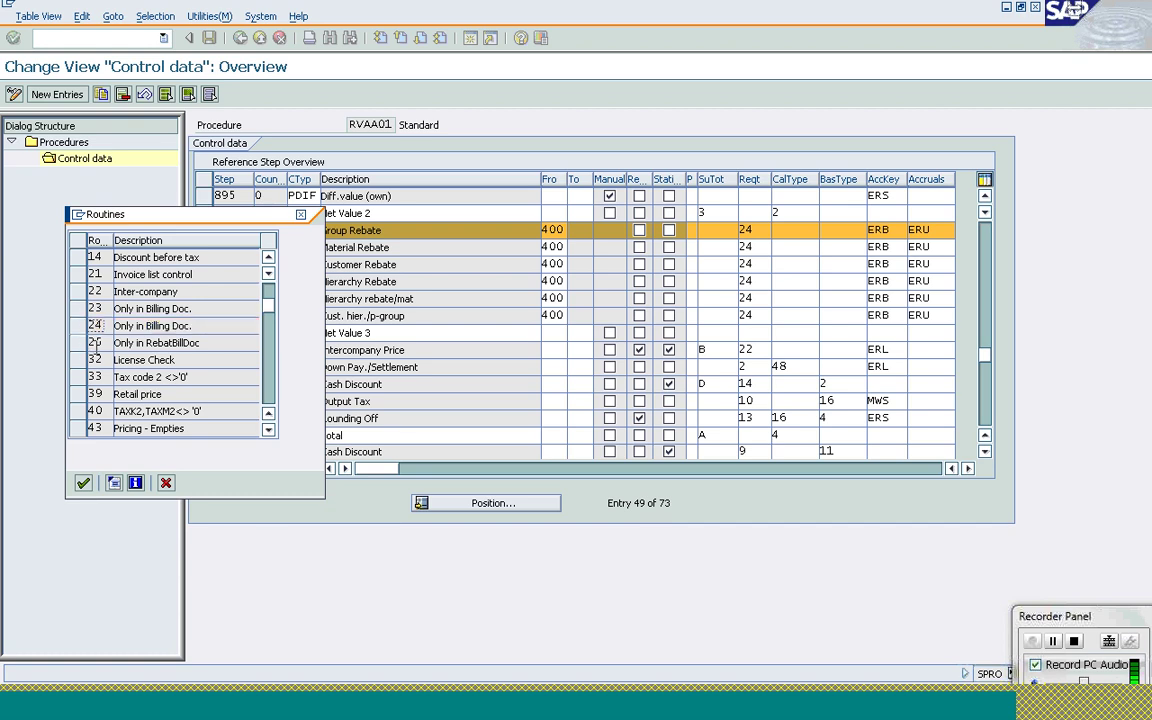
pyautogui.click(140, 343)
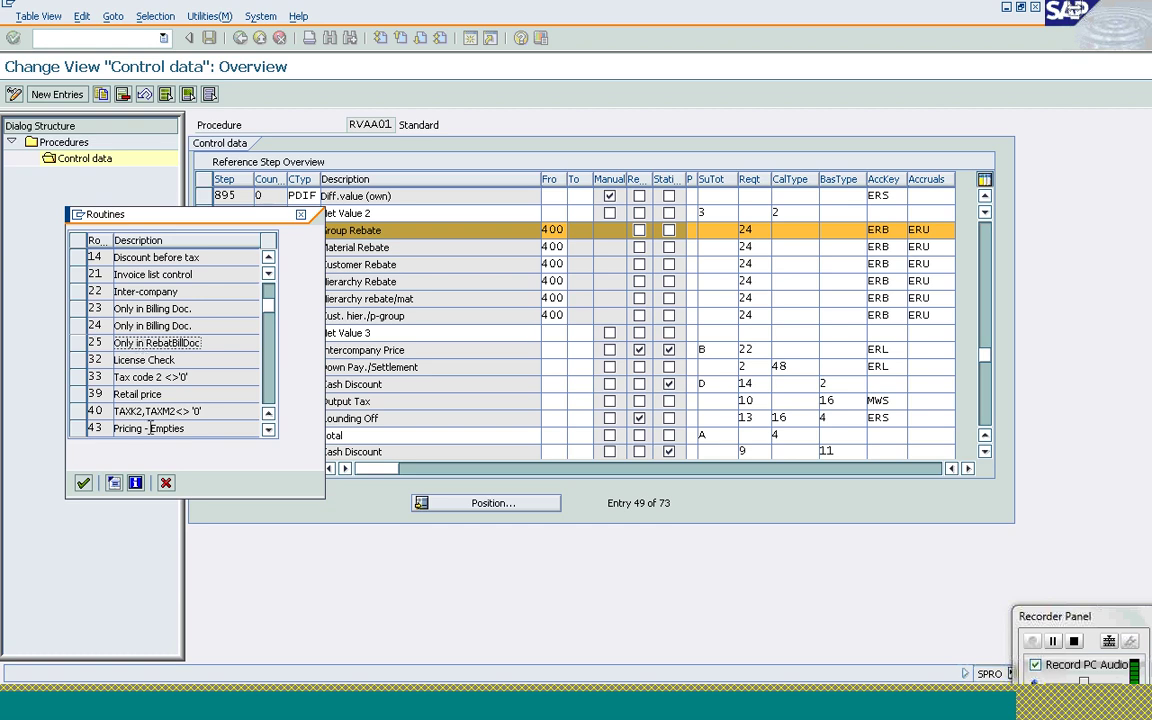
pyautogui.click(166, 484)
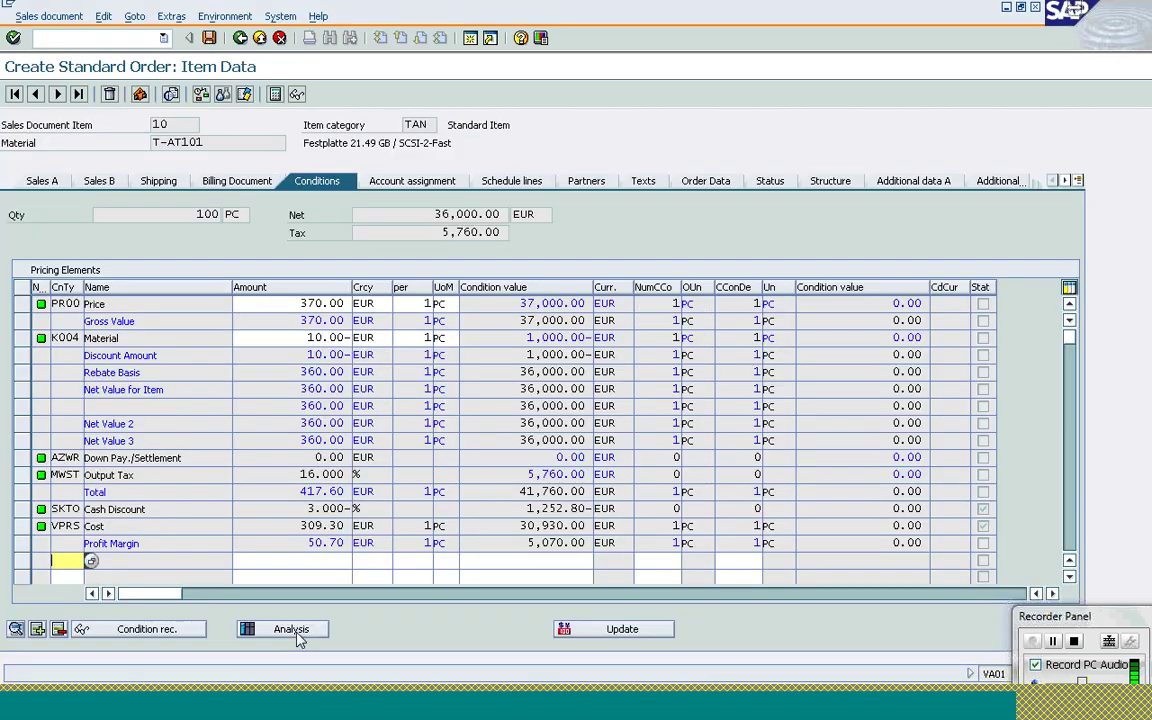
# - Return from the item's pricing conditions to the order overview and save the standard order
pyautogui.click(162, 356)
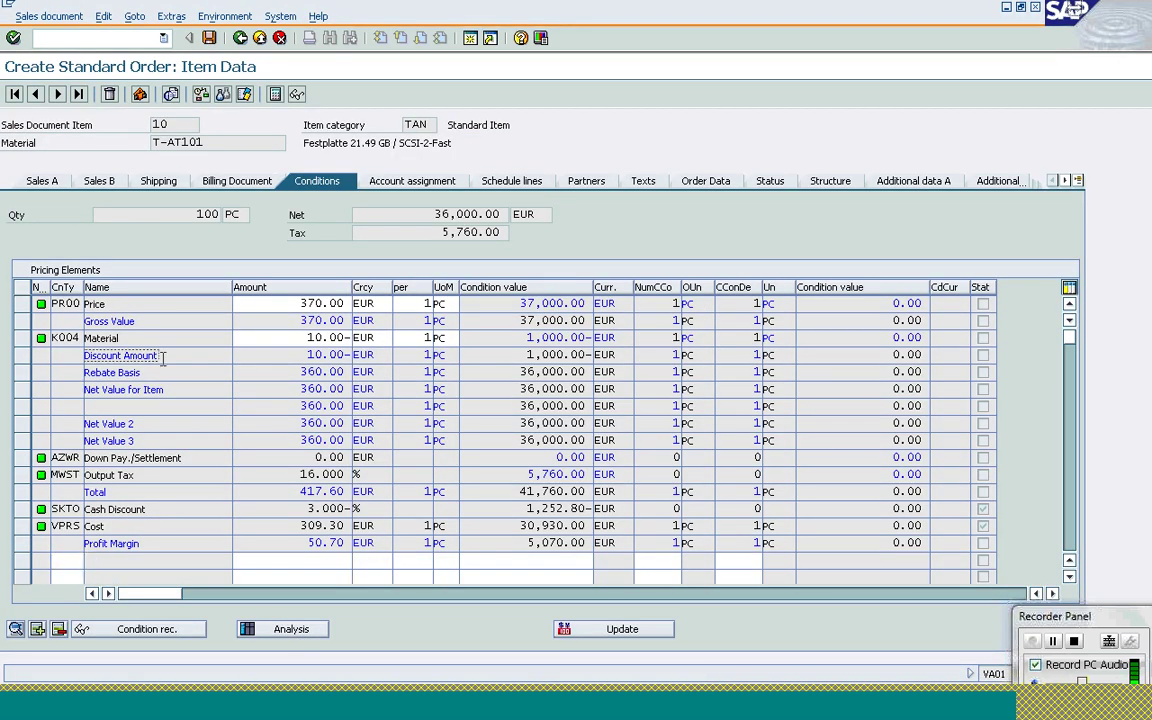
pyautogui.click(240, 39)
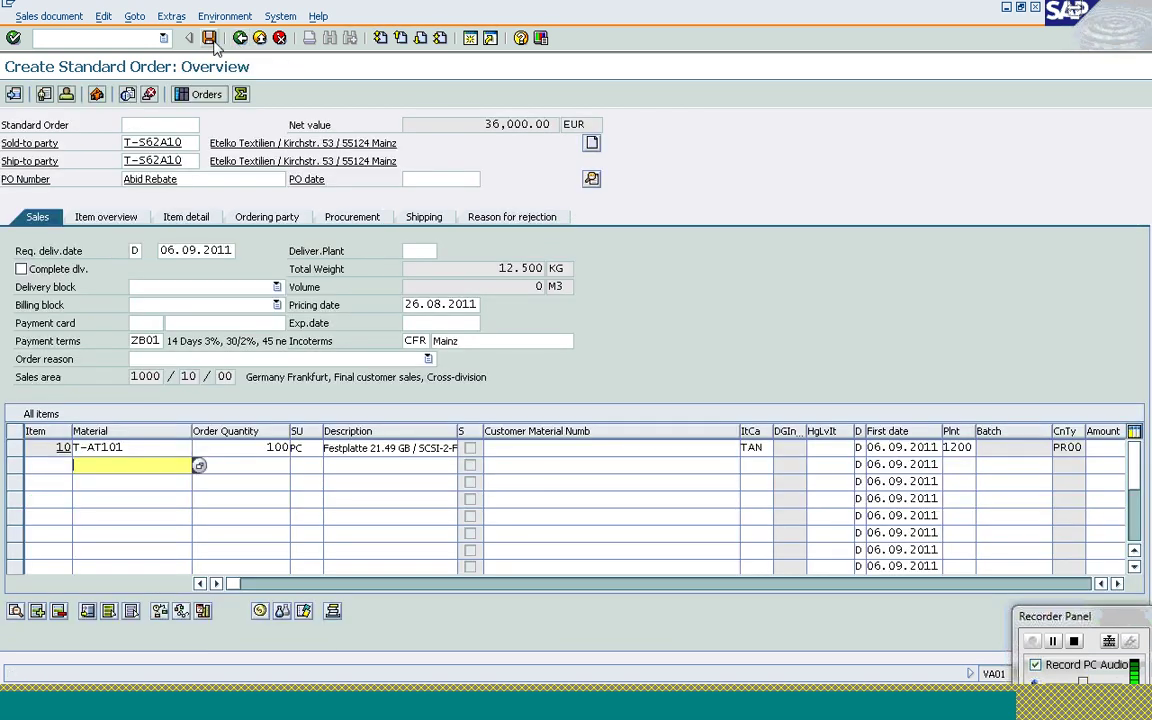
pyautogui.click(211, 40)
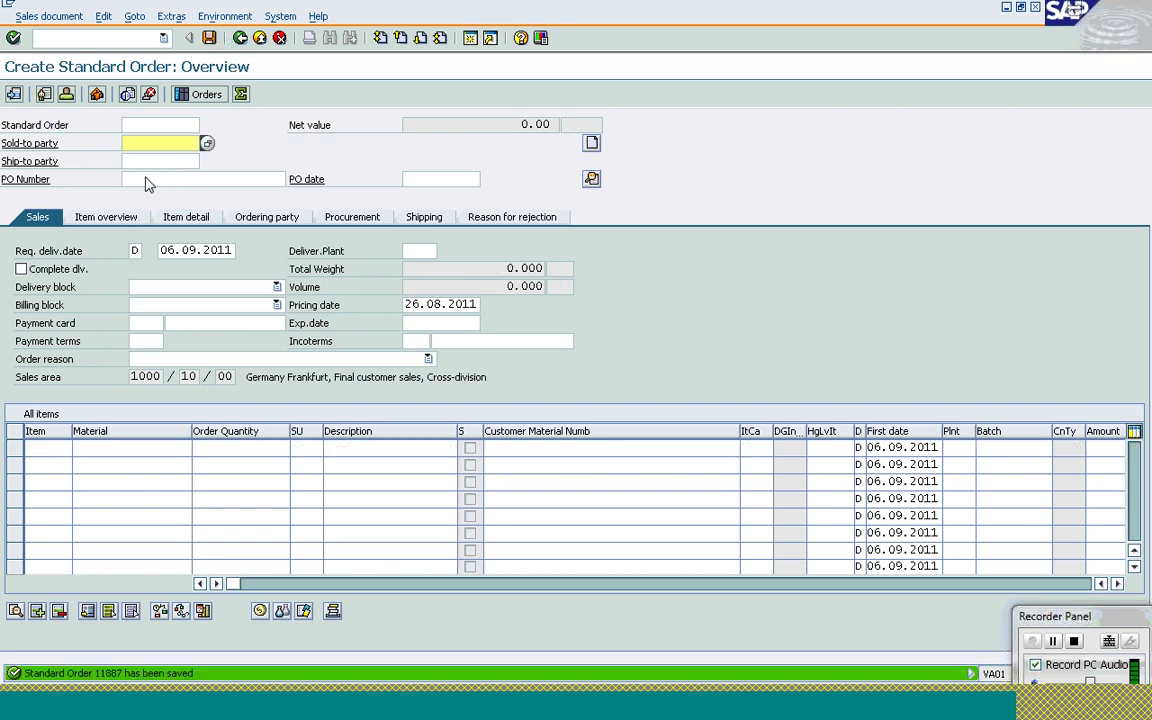
# - Start an outbound delivery for the saved order in transaction VL01N, with shipping point 1200 and selection date 05.09.2011
pyautogui.click(113, 36)
pyautogui.write('/nvl01n')
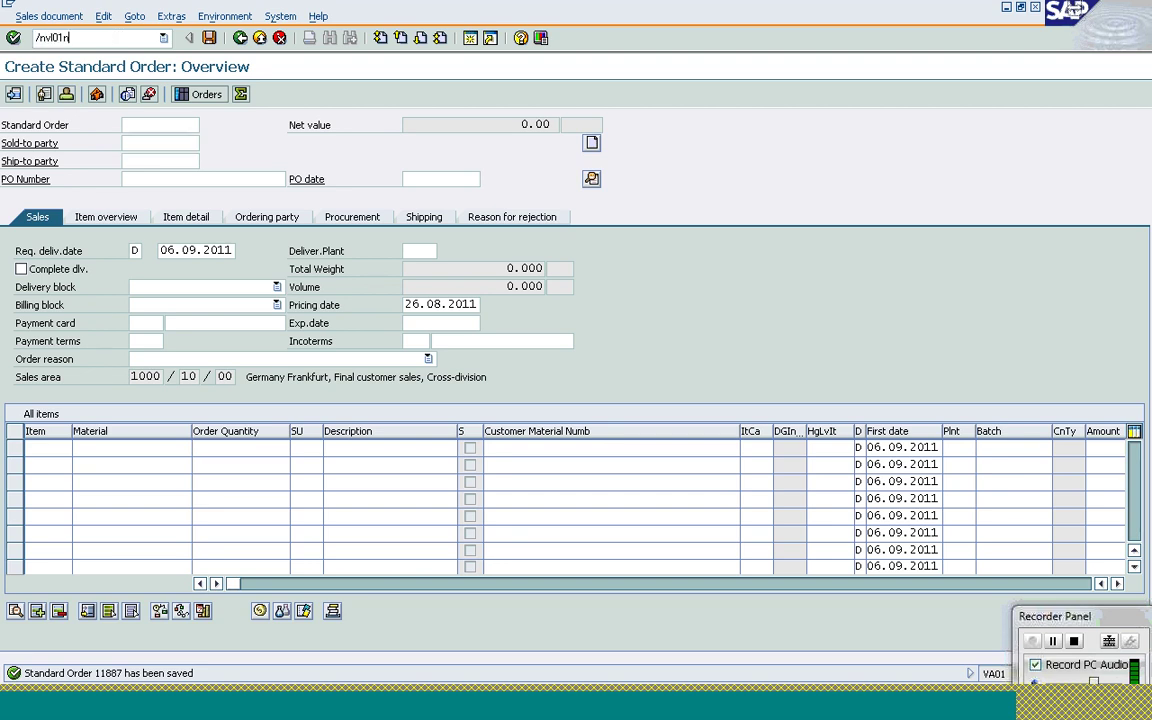
pyautogui.press('Return')
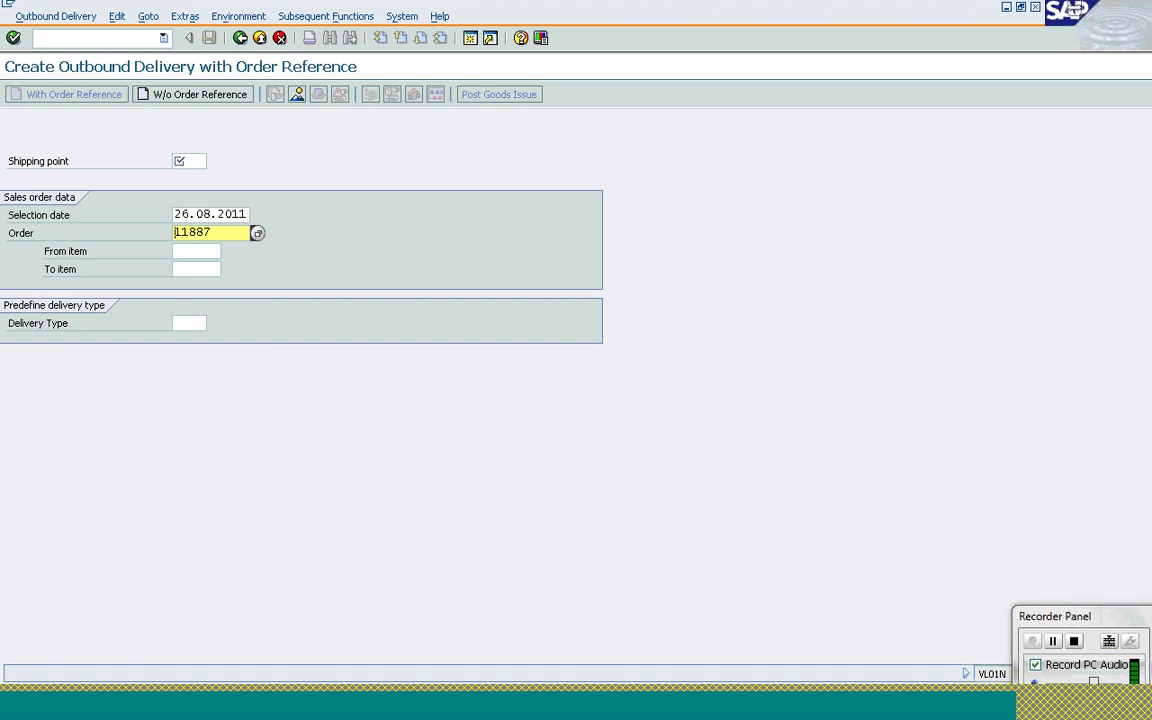
pyautogui.hotkey('shift', 'Tab')
pyautogui.hotkey('shift', 'Tab')
pyautogui.write('1200')
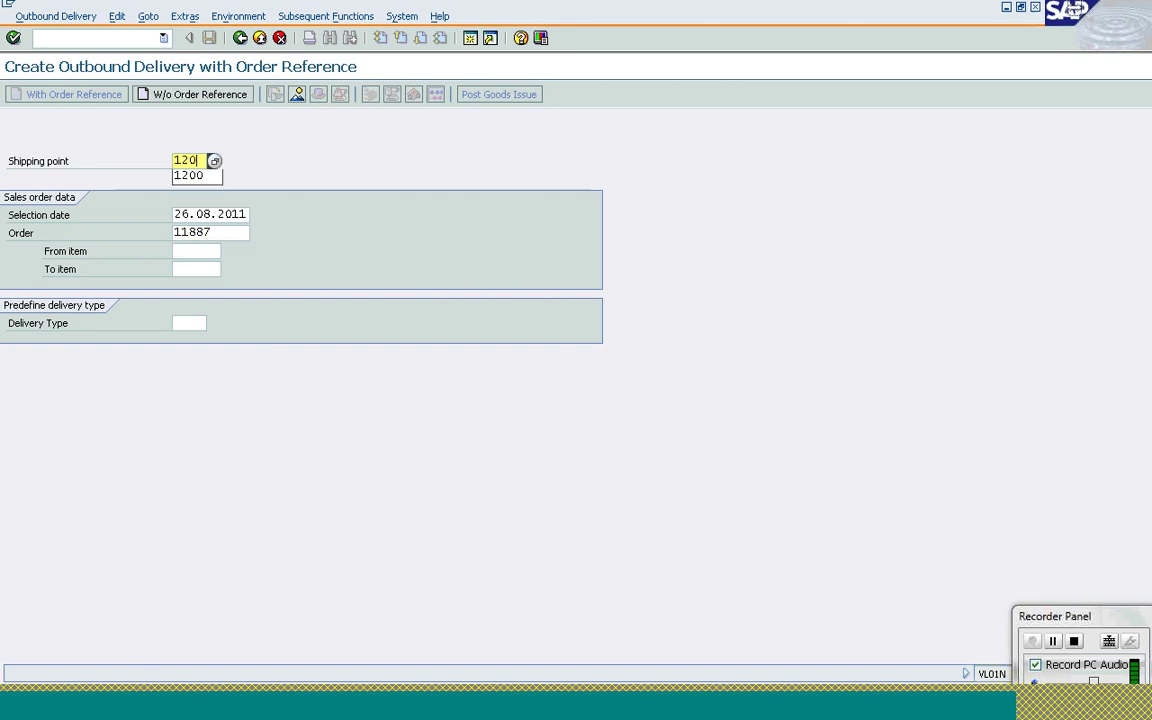
pyautogui.click(196, 214)
pyautogui.click(175, 214)
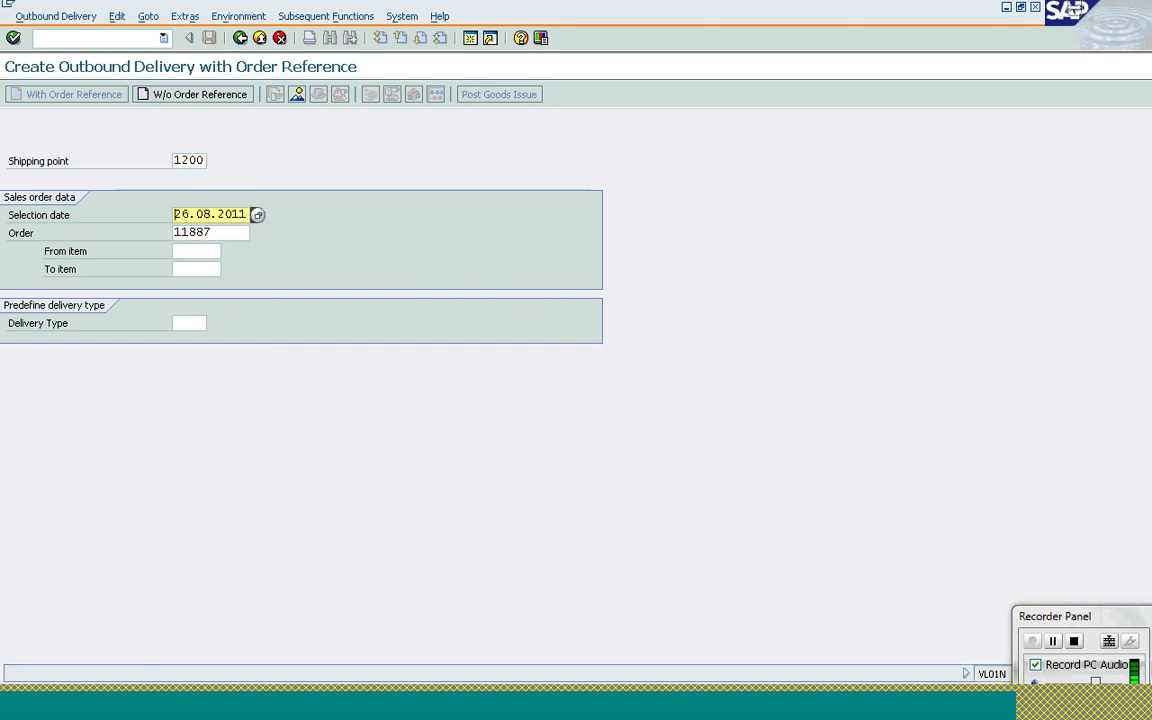
pyautogui.write('05.09')
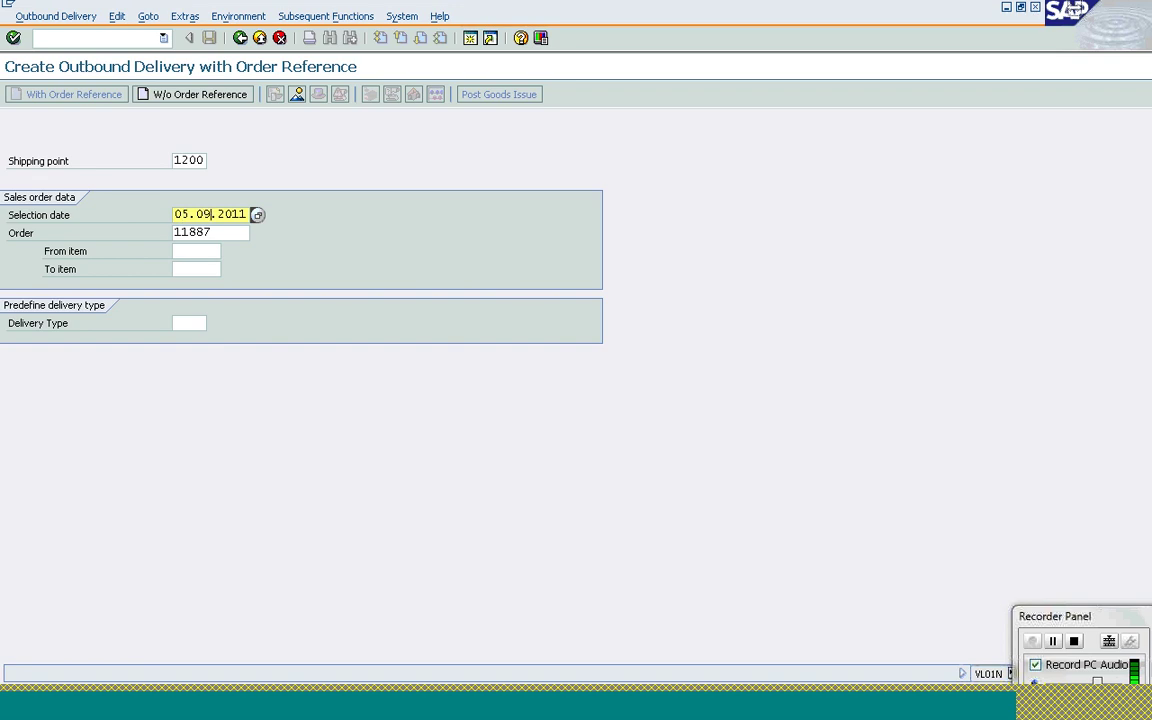
pyautogui.press('Return')
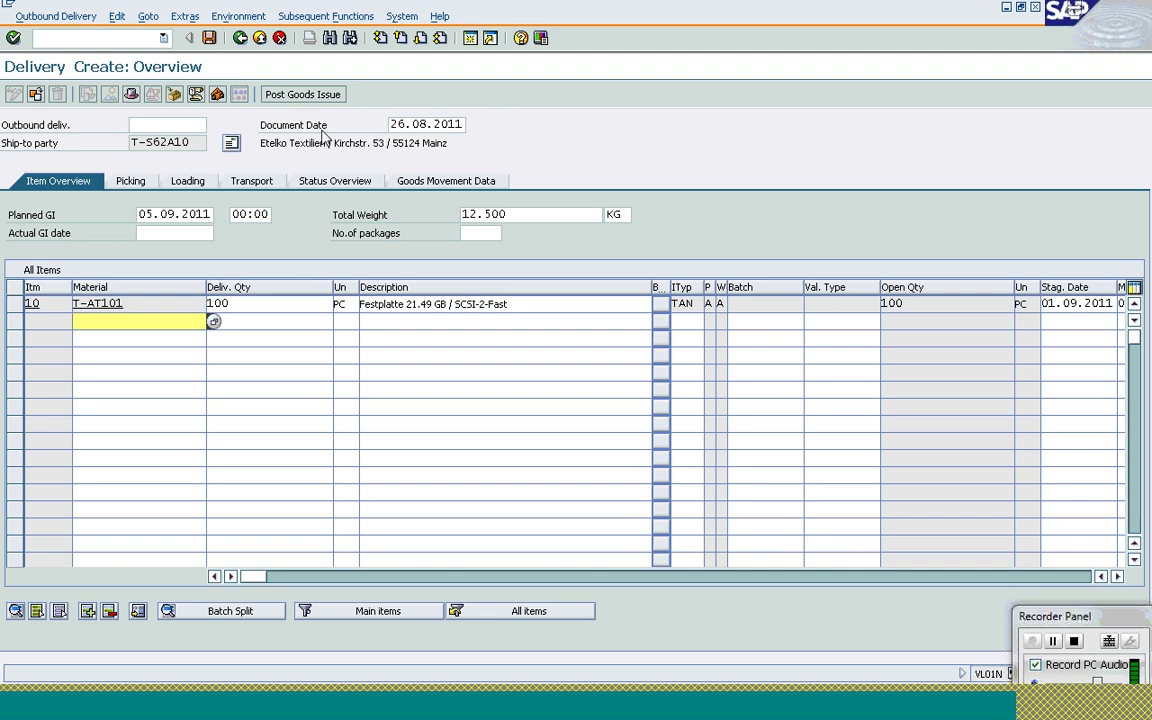
# - Save the outbound delivery and create its transfer order for warehouse 012, generating the TO item and saving it
pyautogui.click(315, 17)
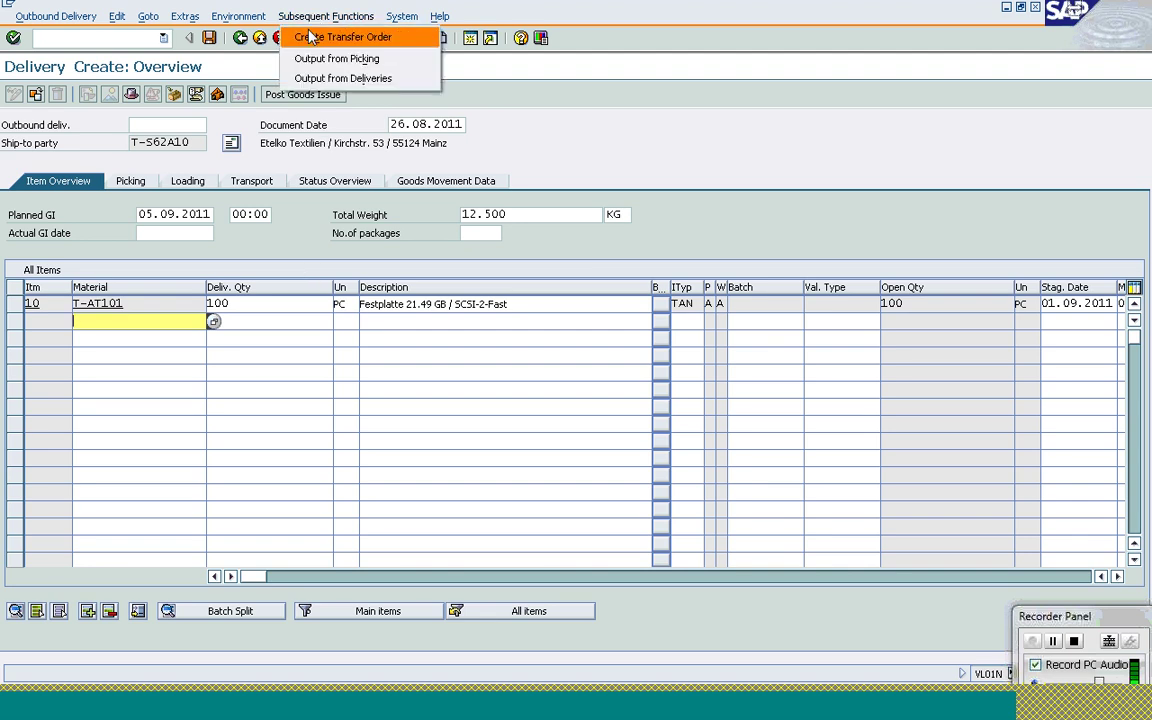
pyautogui.click(310, 37)
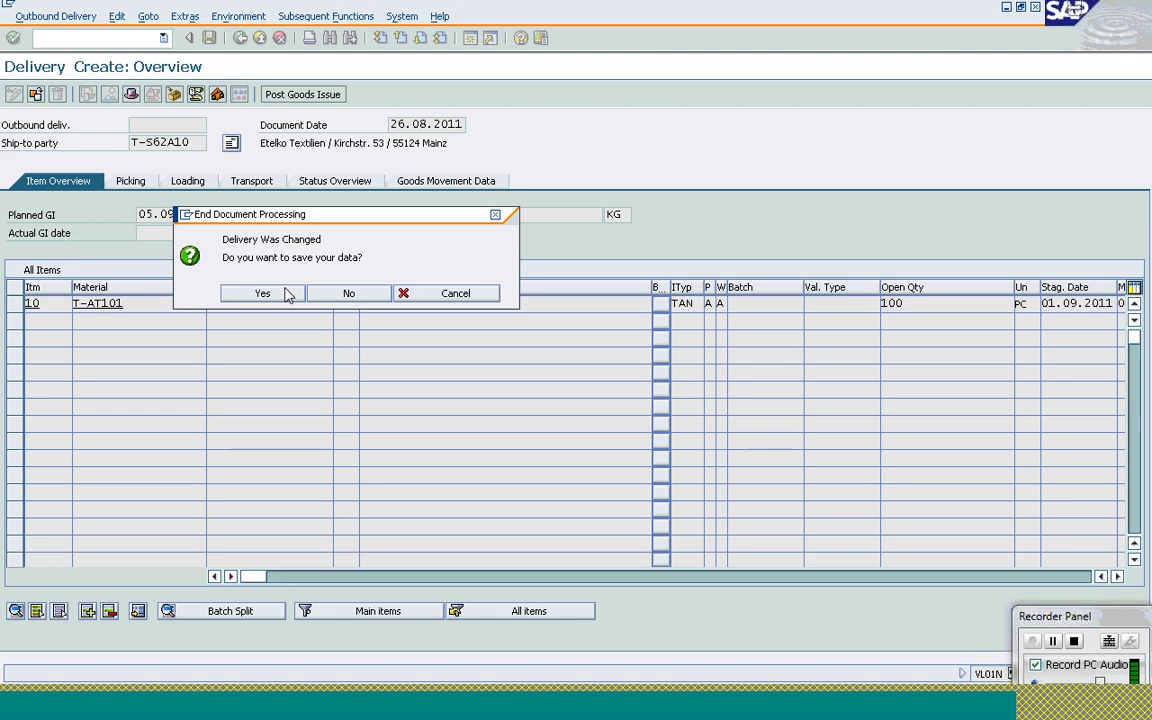
pyautogui.click(287, 293)
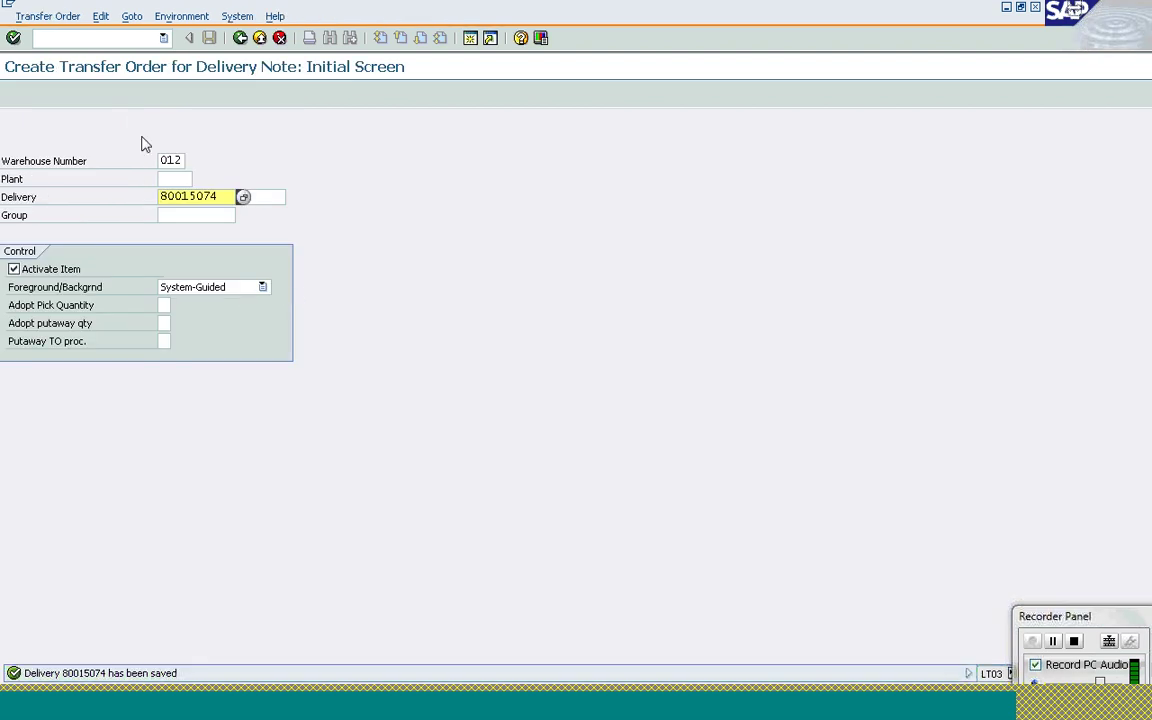
pyautogui.press('Return')
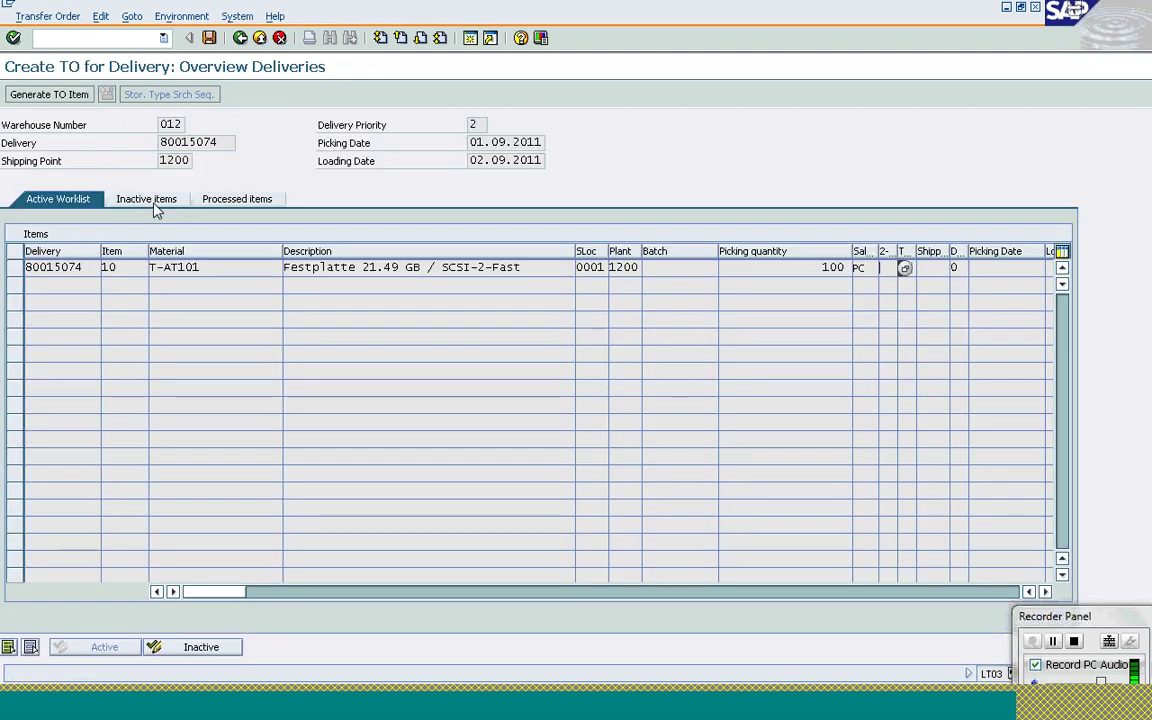
pyautogui.click(78, 93)
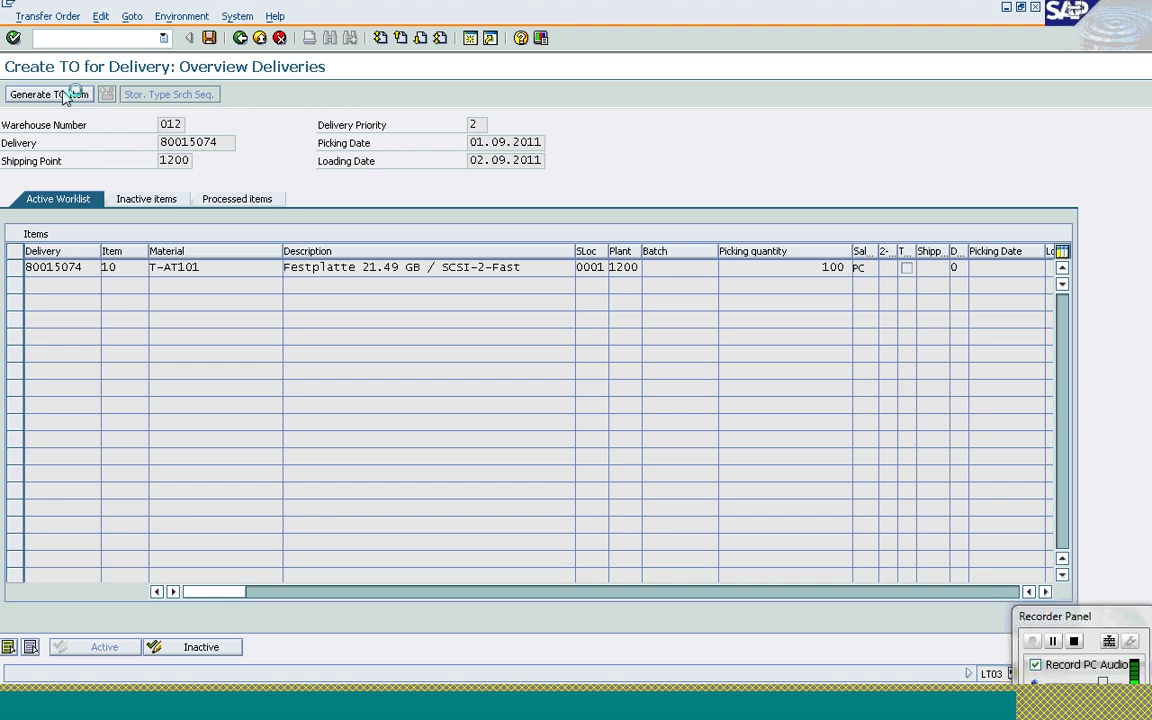
pyautogui.click(209, 38)
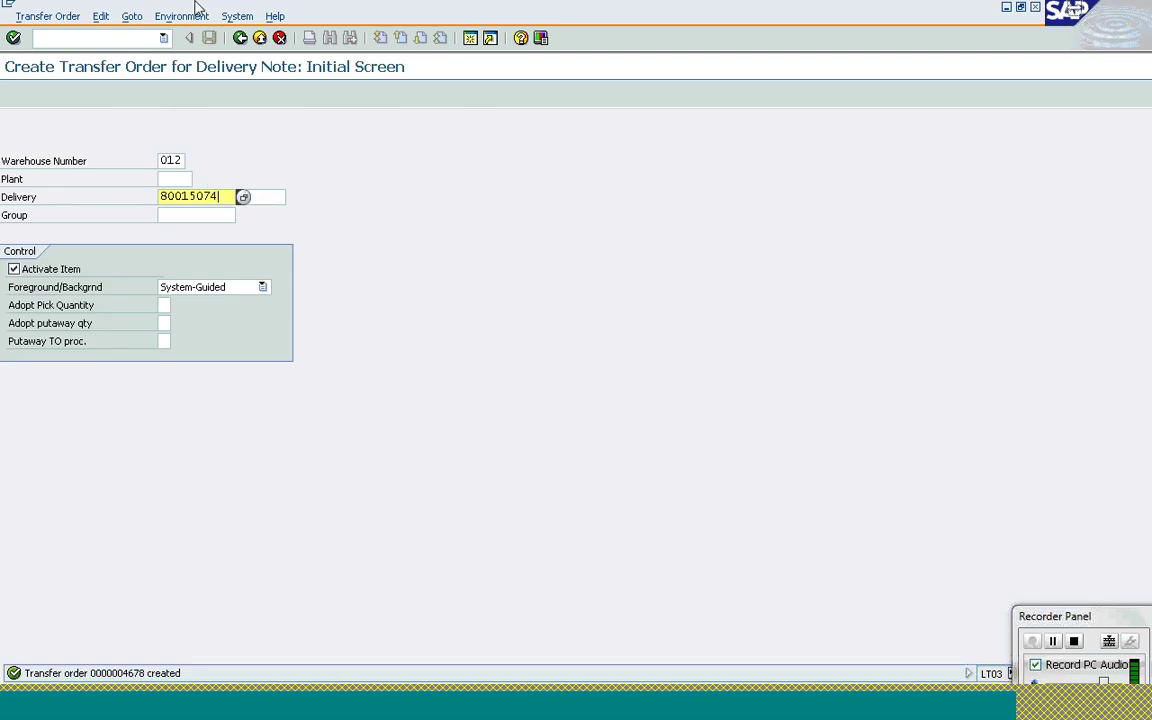
# - Post goods issue for the outbound delivery in transaction VL02N, leaving the error log and repeating the posting
pyautogui.click(126, 37)
pyautogui.write('/n')
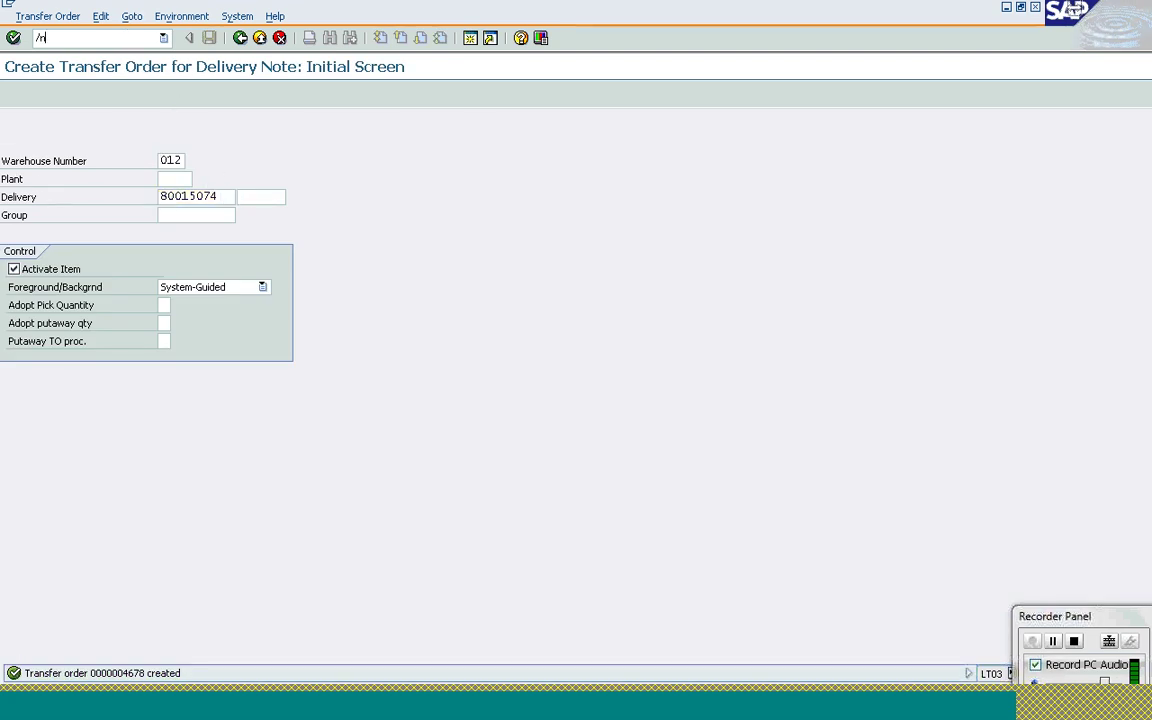
pyautogui.write('vl02n')
pyautogui.press('Return')
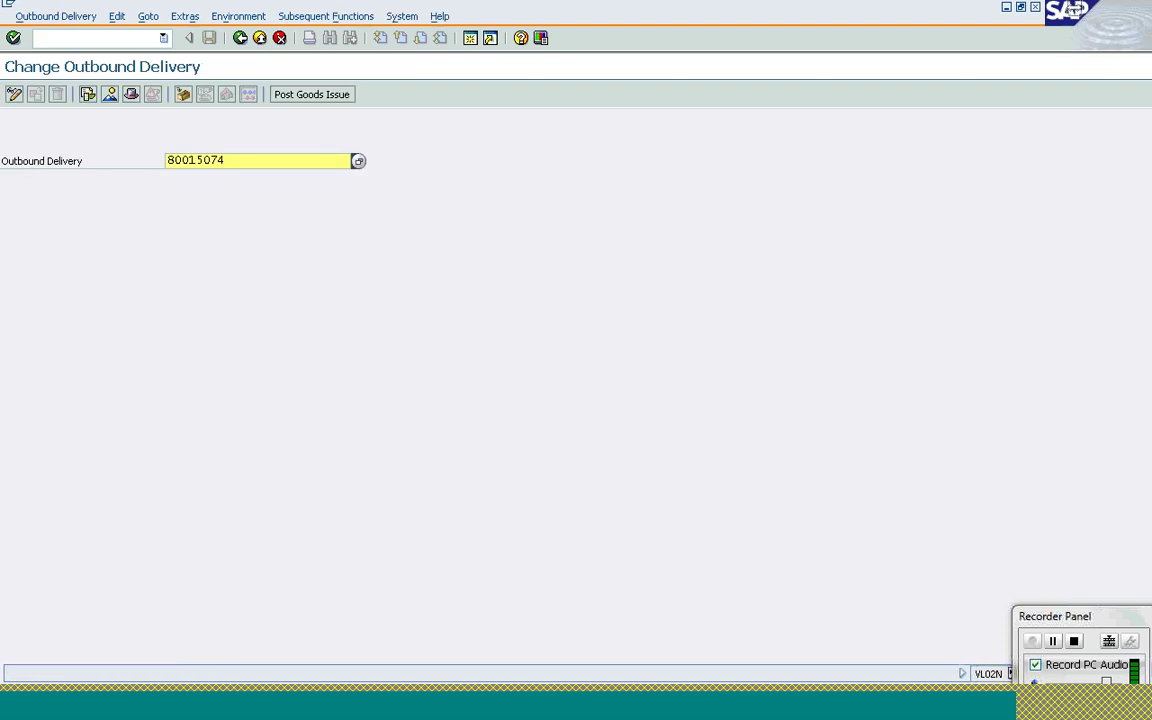
pyautogui.click(320, 95)
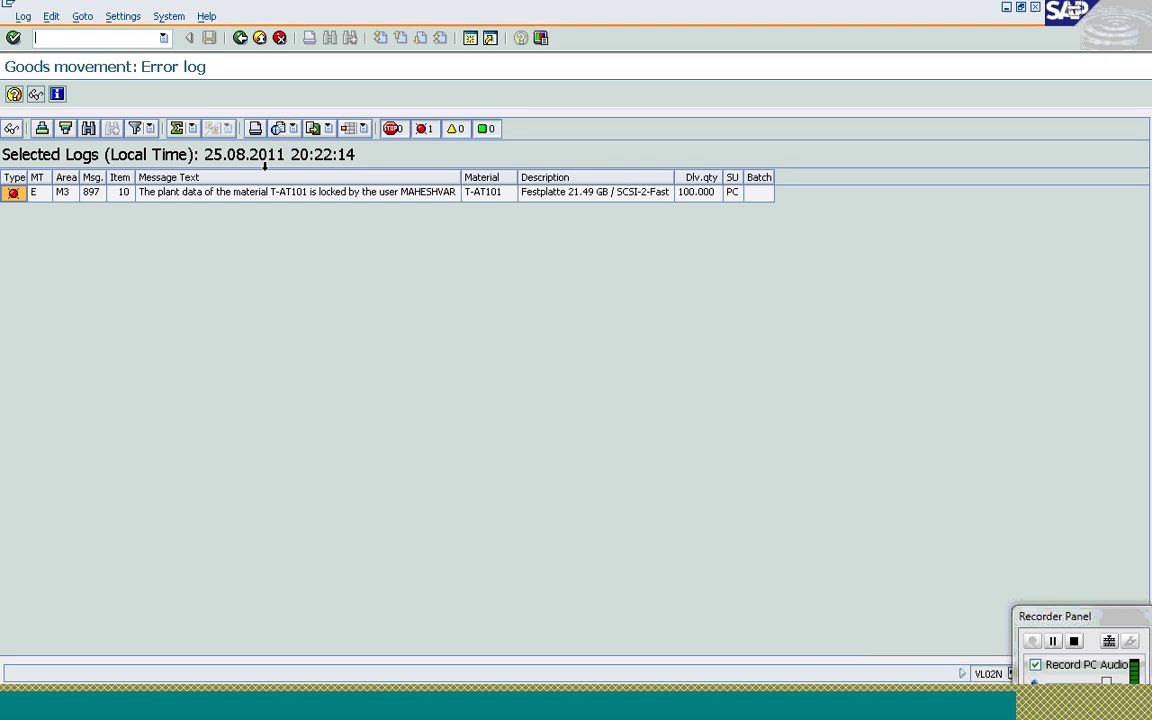
pyautogui.click(300, 712)
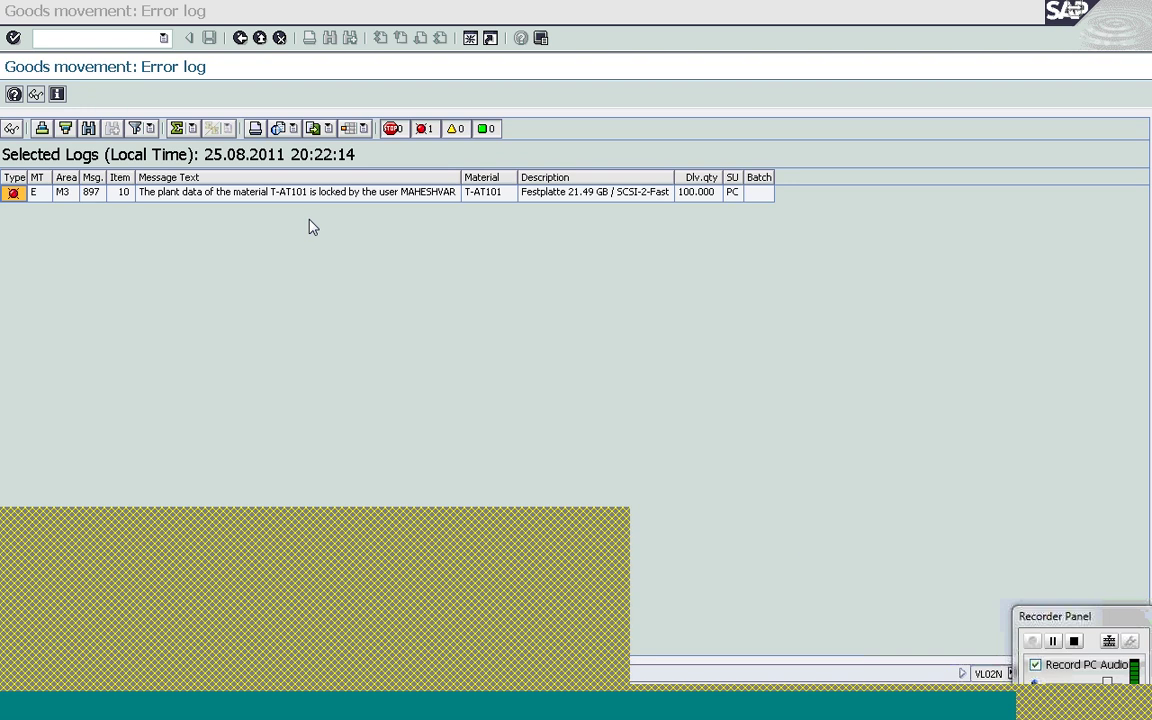
pyautogui.click(242, 38)
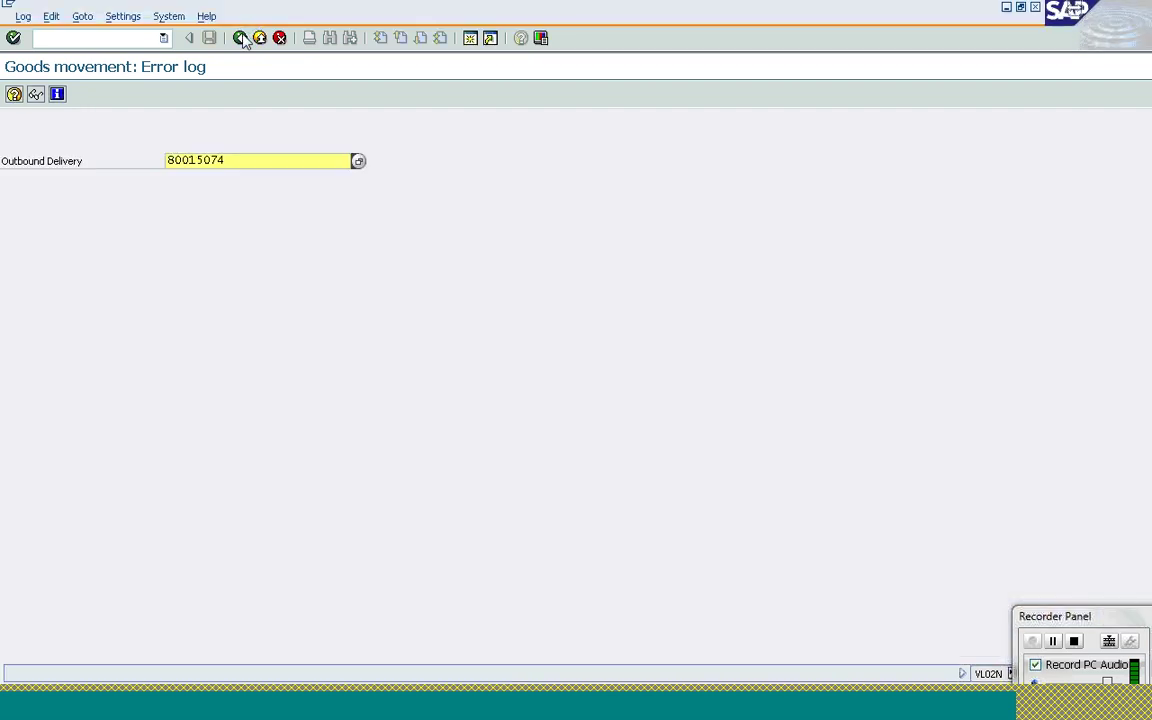
pyautogui.click(301, 94)
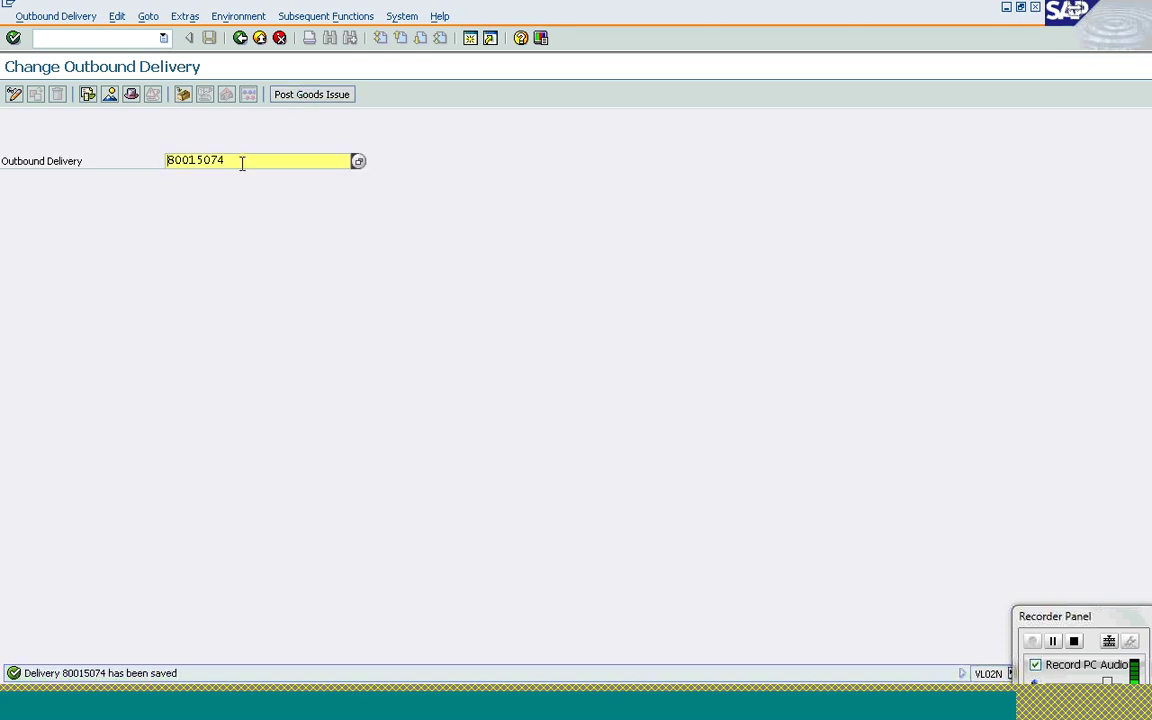
# - Start an F2 invoice for the delivery in transaction VF01 and bring up its billing item overview
pyautogui.click(107, 37)
pyautogui.write('/nvl')
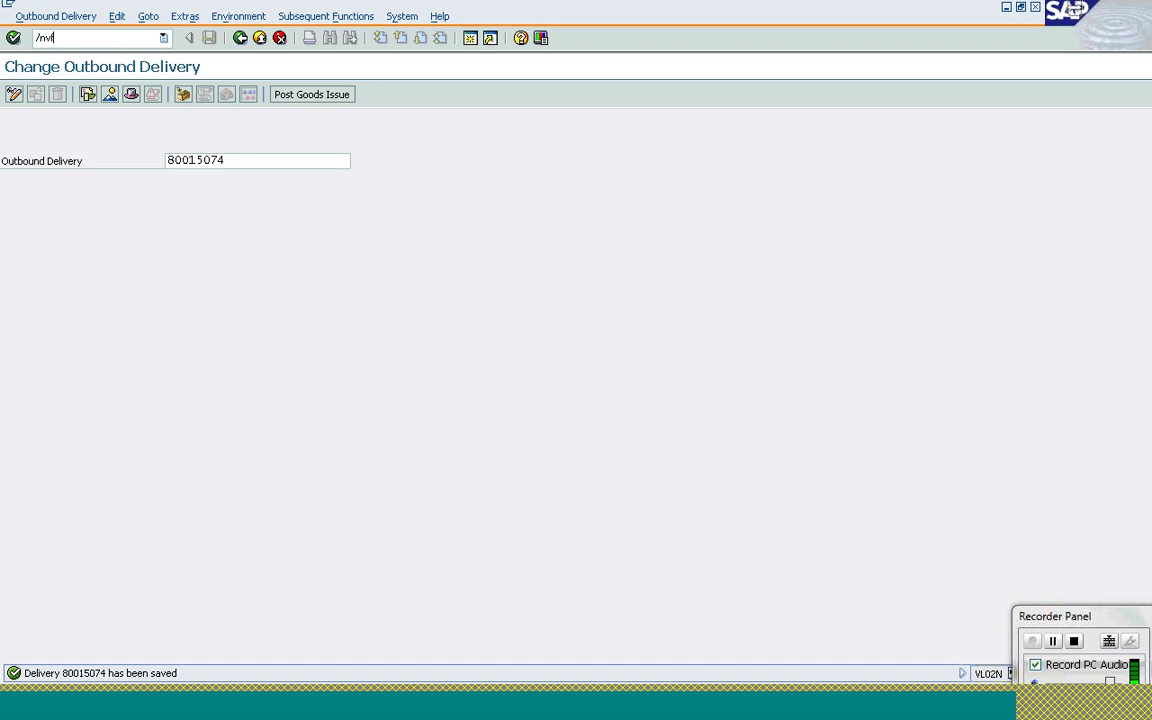
pyautogui.write('01')
pyautogui.press('Return')
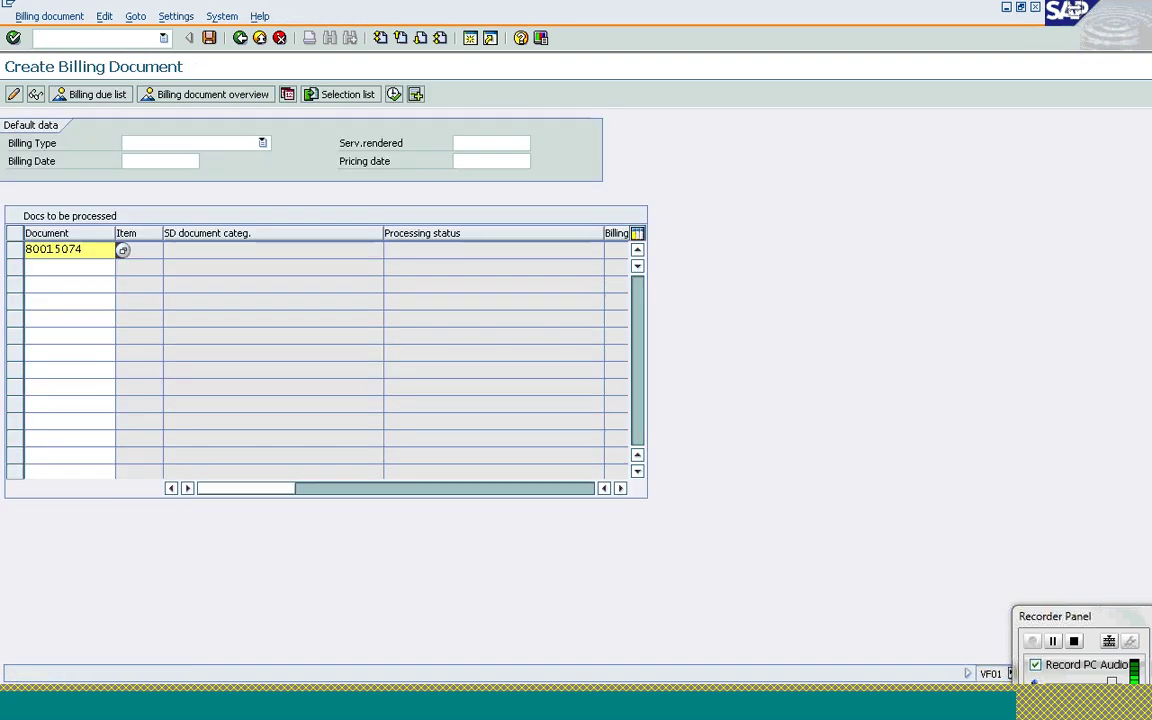
pyautogui.press('Return')
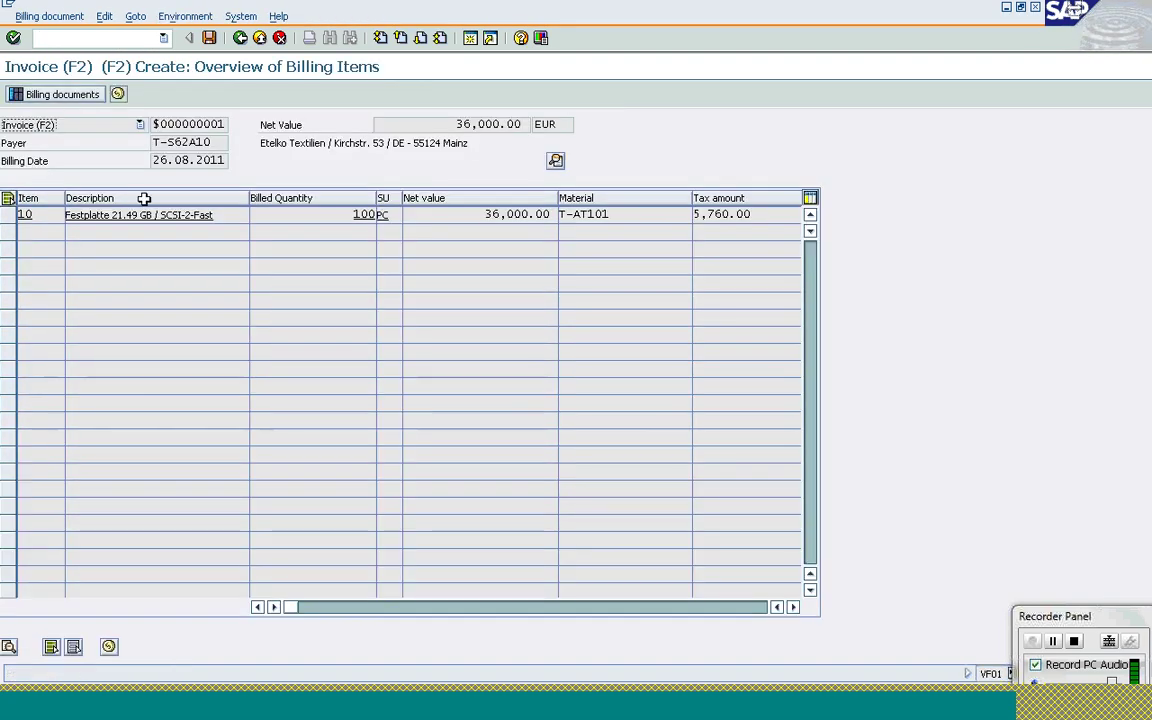
# - Review the pricing conditions of invoice item 10 from the first to the last pricing element
pyautogui.click(9, 214)
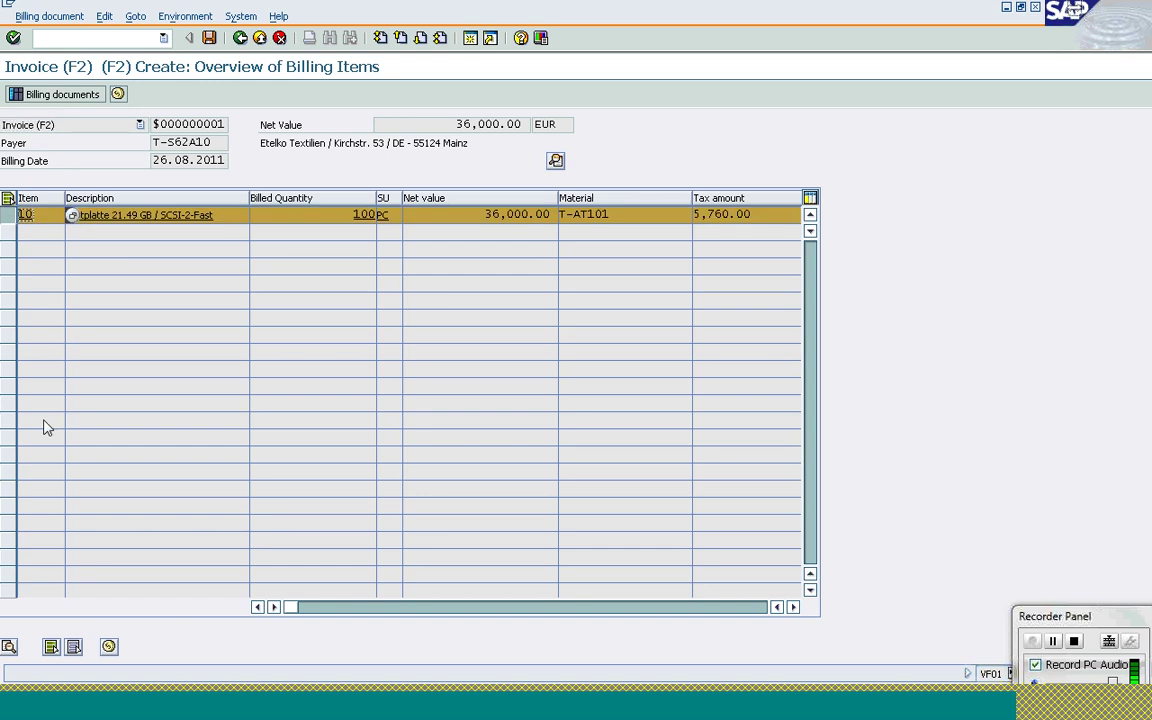
pyautogui.click(110, 647)
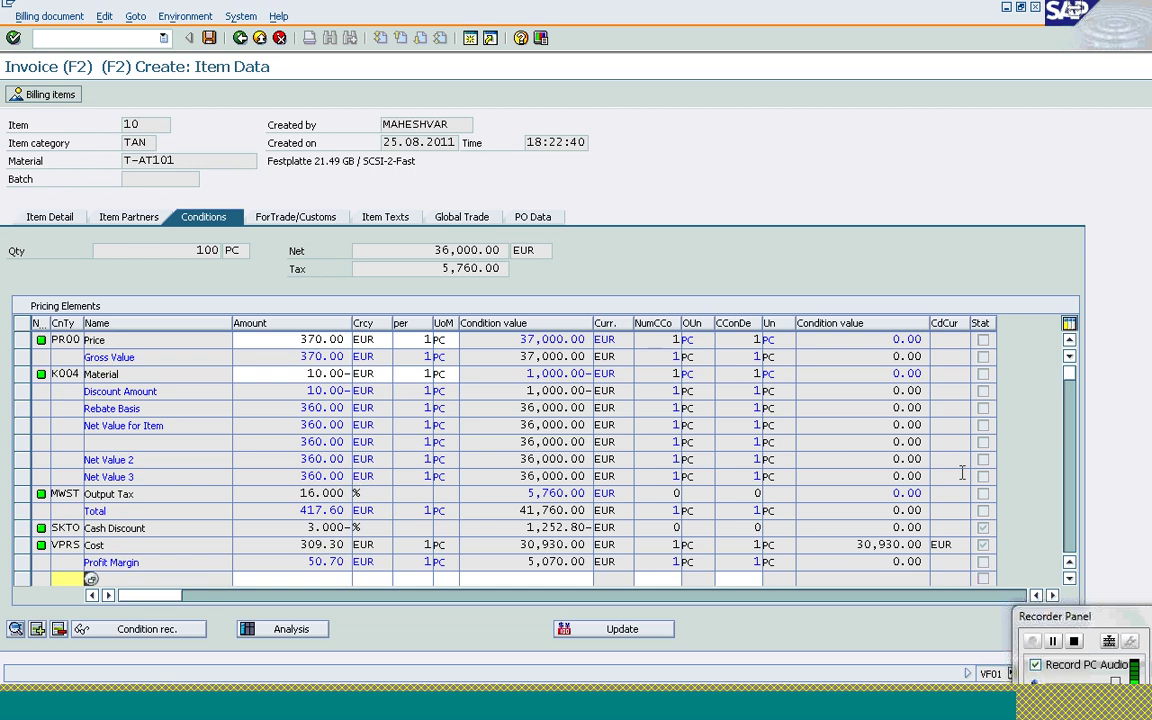
pyautogui.click(1070, 490)
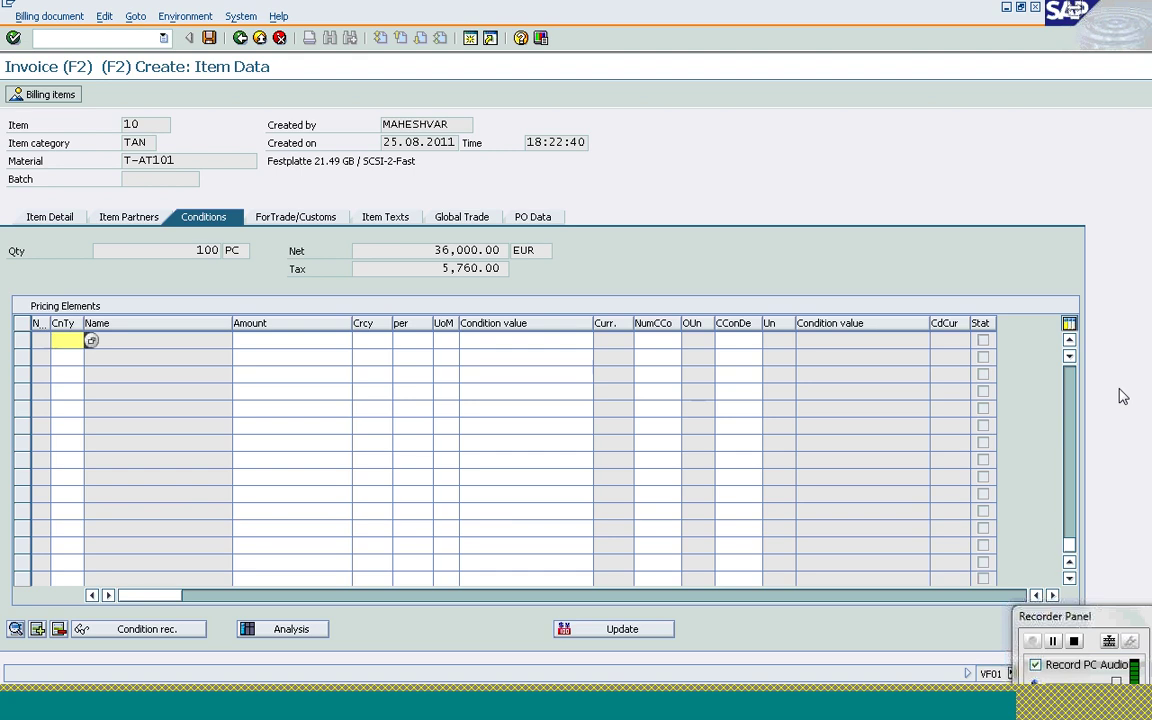
pyautogui.click(1070, 381)
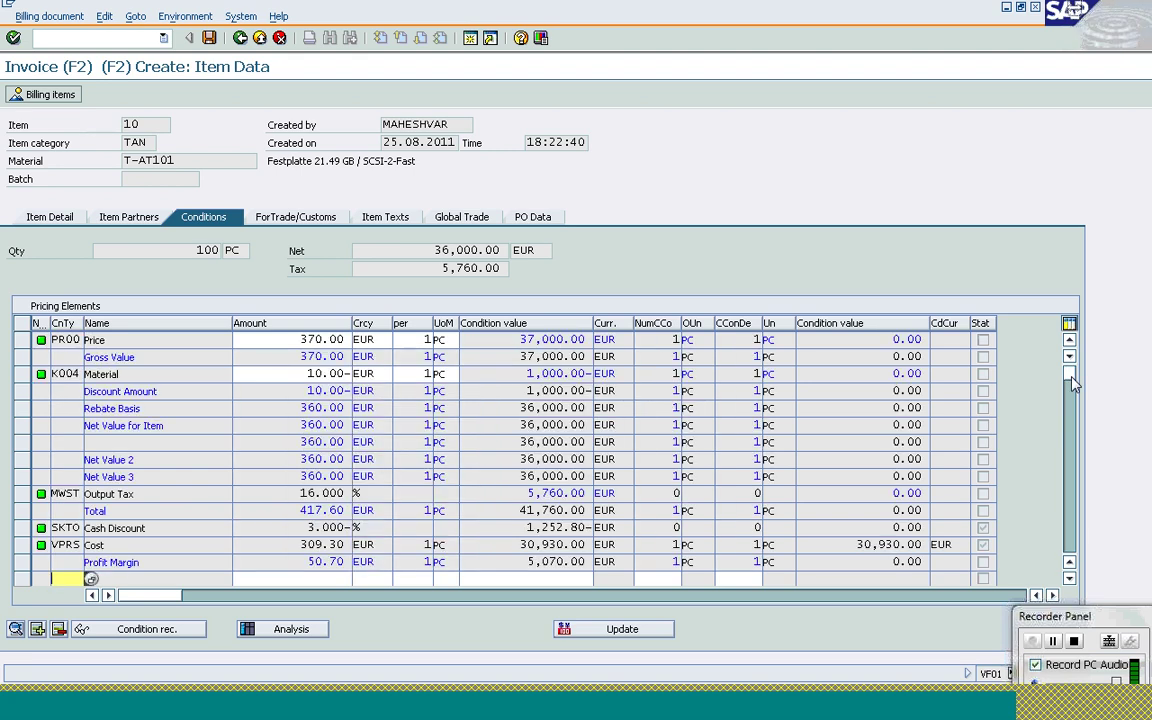
# - Analyze the item's pricing and inspect the Customer/Material access 10 of Material Rebate BO02, including the payer value
pyautogui.click(260, 627)
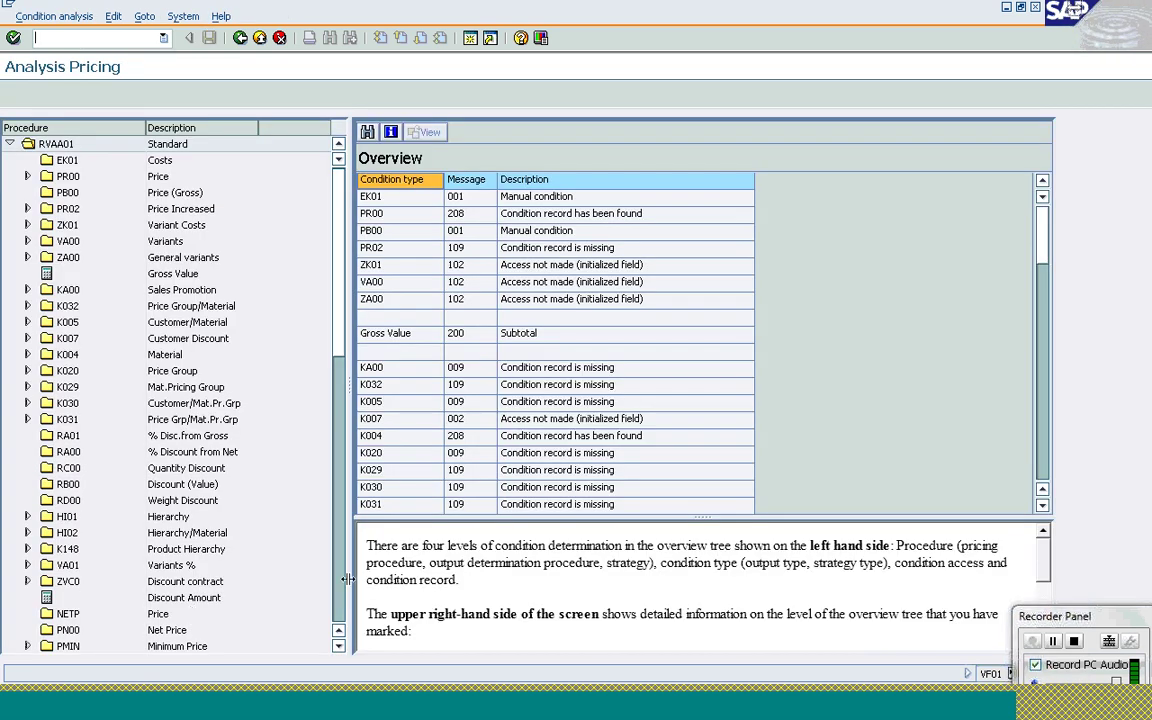
pyautogui.click(341, 588)
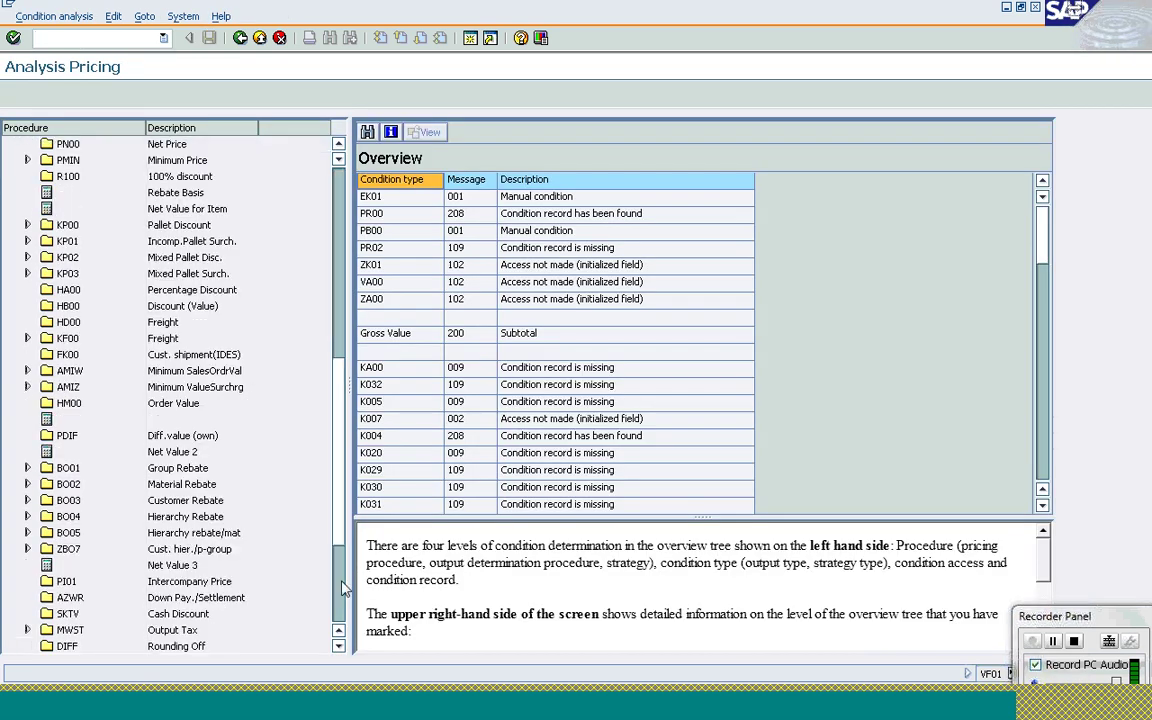
pyautogui.click(28, 485)
pyautogui.click(72, 501)
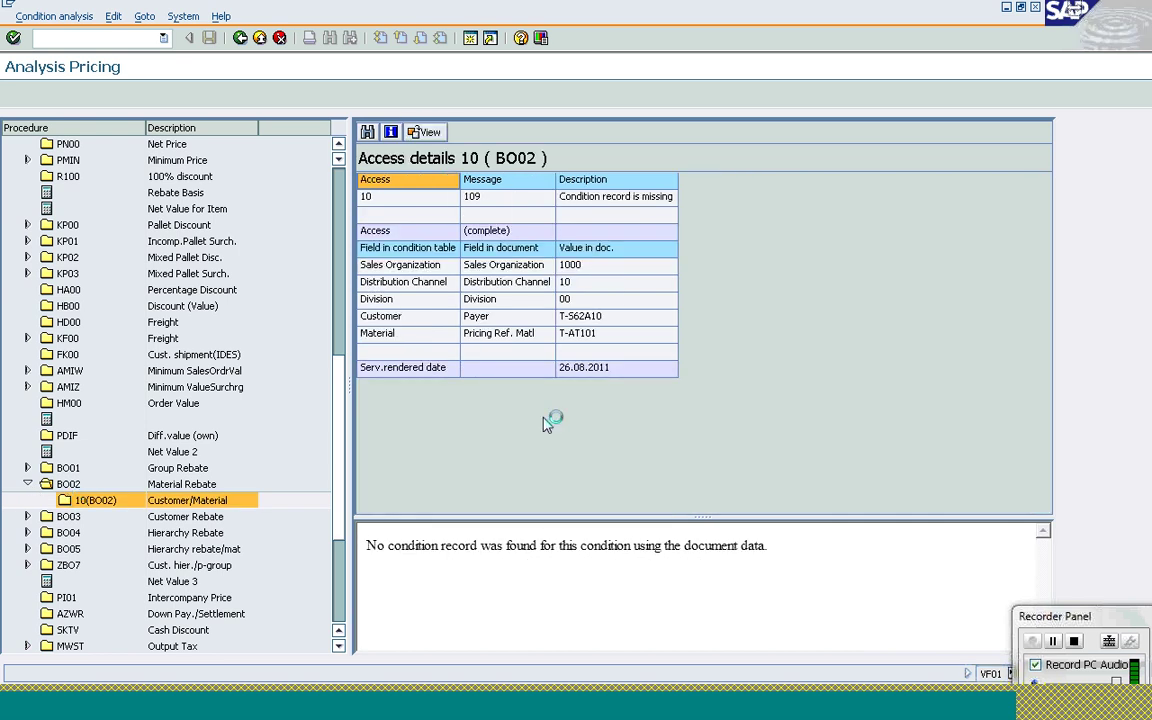
pyautogui.click(599, 322)
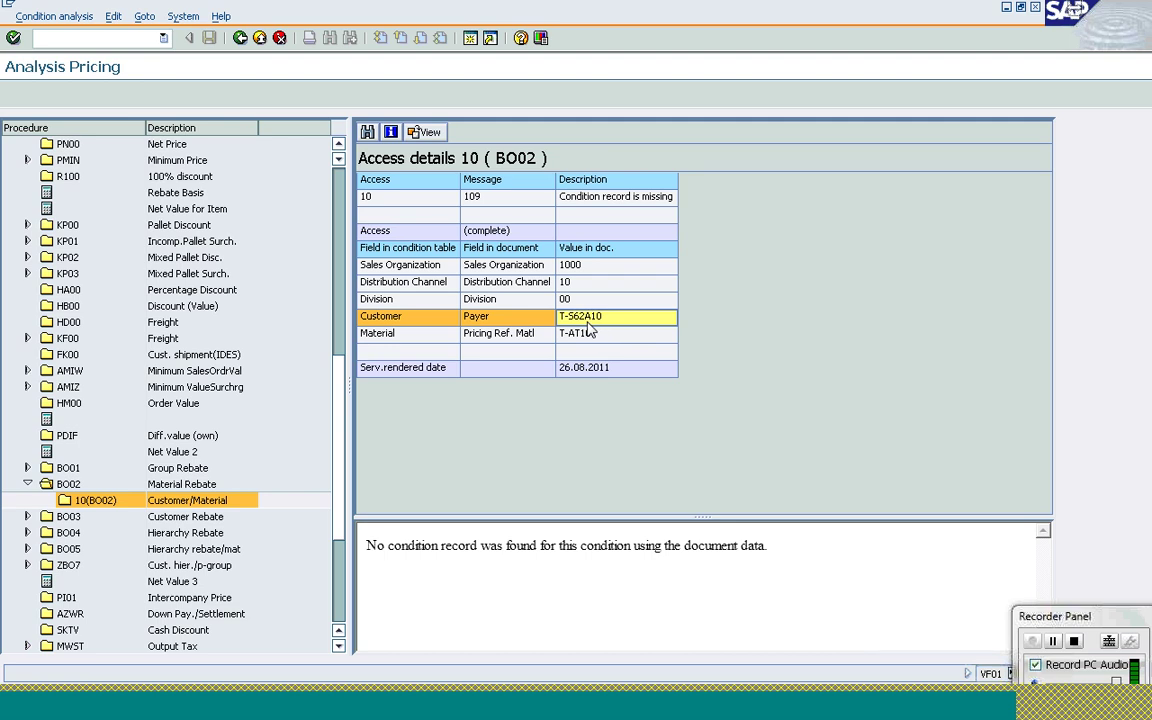
# - Display rebate agreement 97 with transaction VBO3 in a new session and acknowledge the sales volume information
pyautogui.click(314, 710)
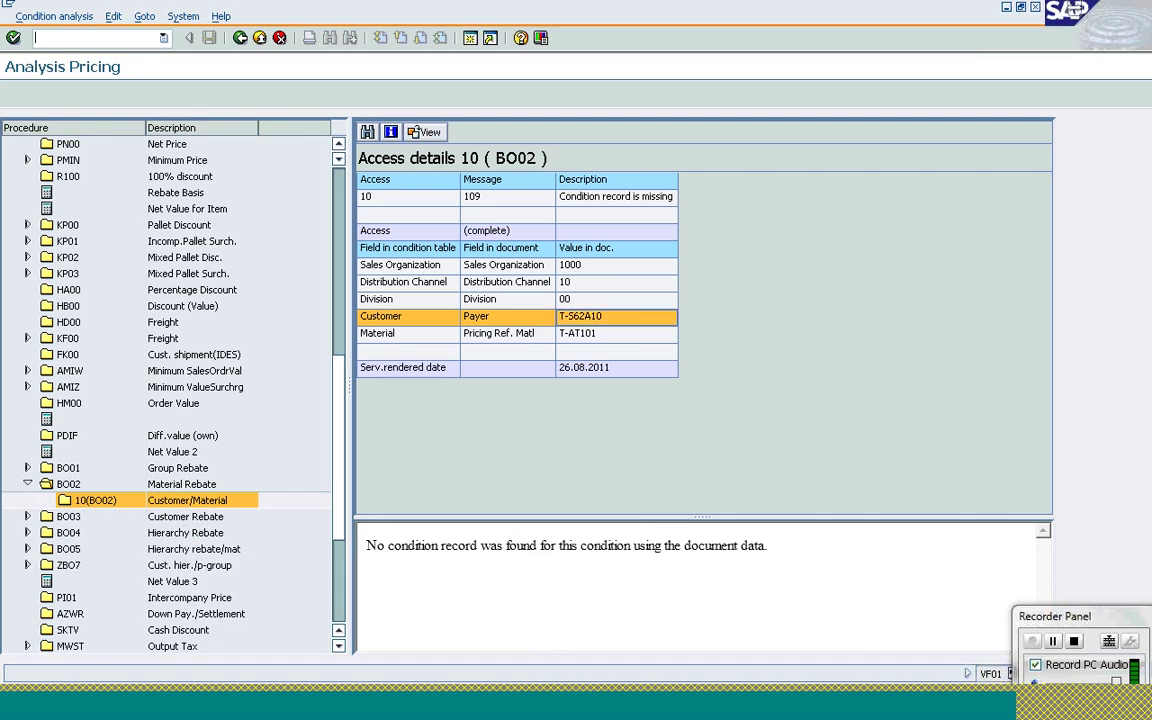
pyautogui.write('/ovbo3')
pyautogui.press('Return')
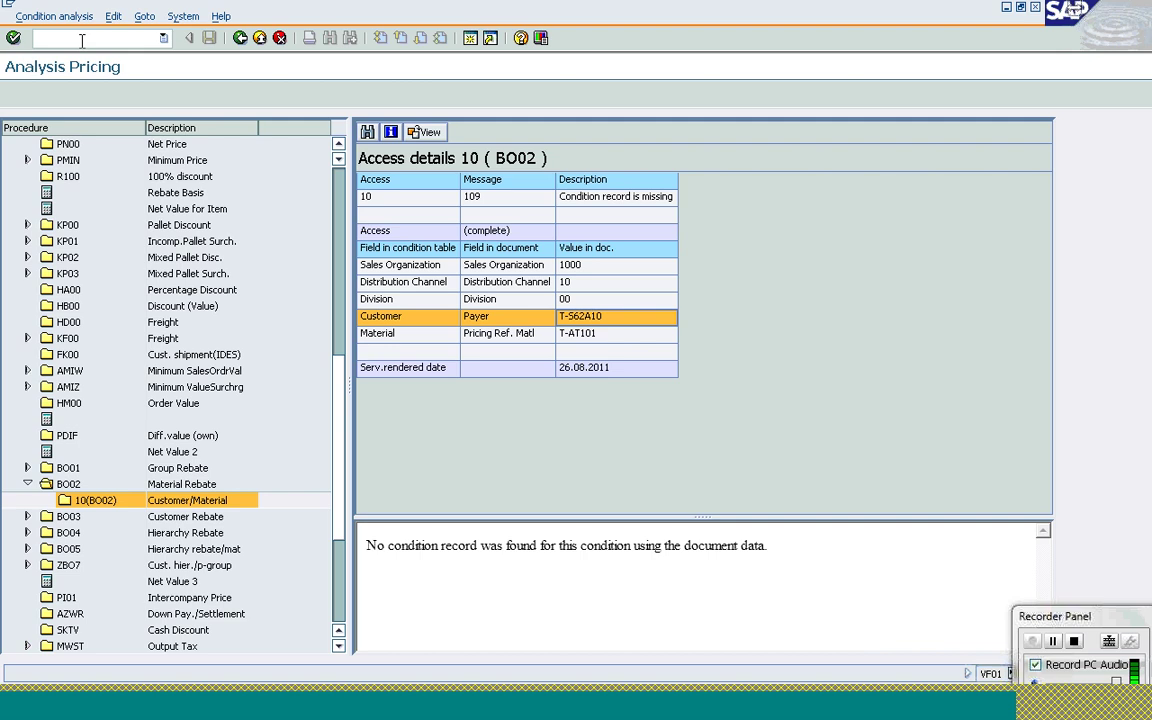
pyautogui.press('Return')
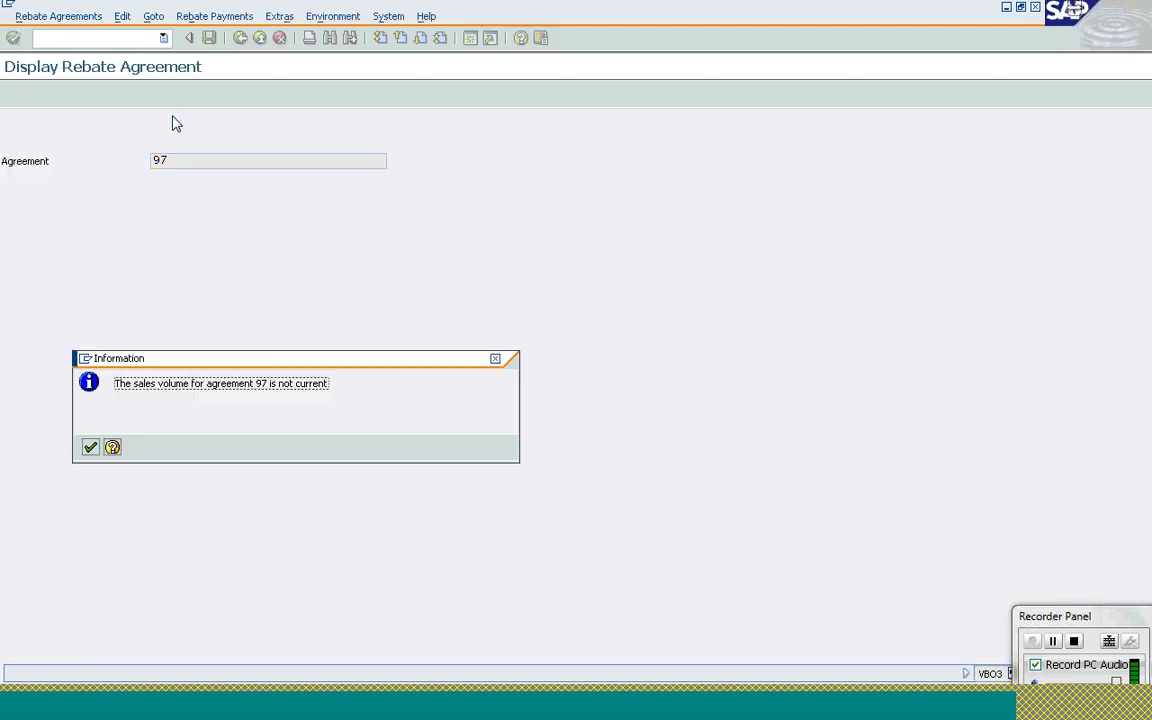
pyautogui.click(90, 447)
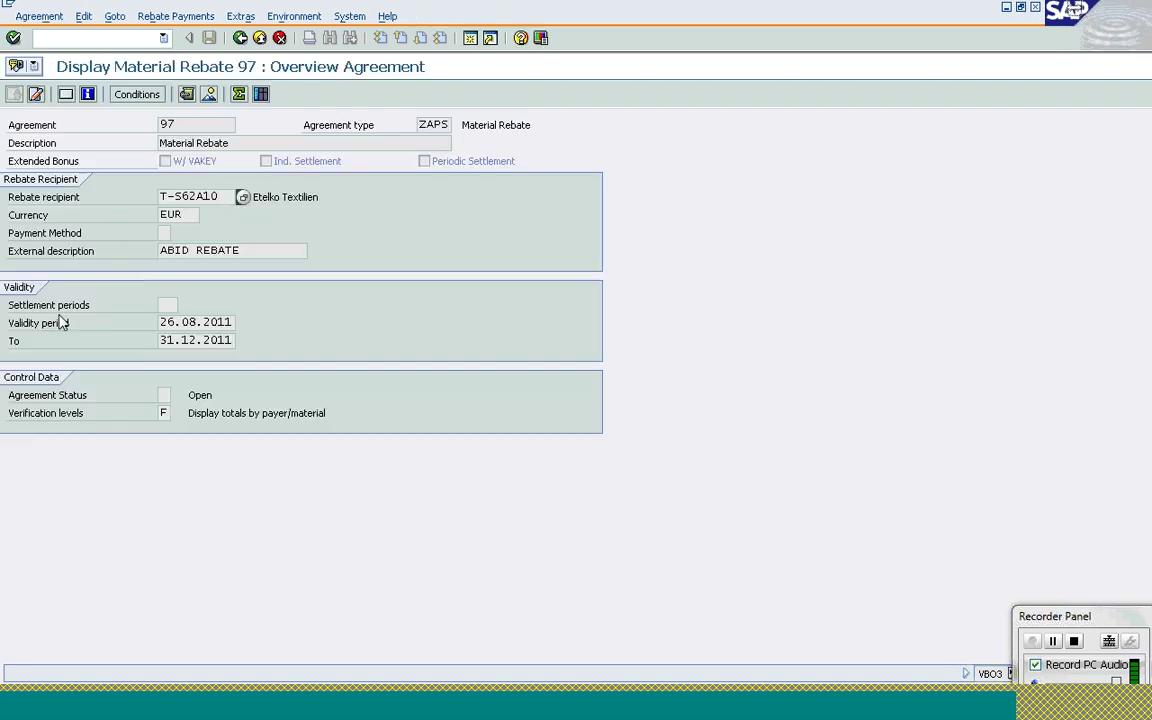
# - Display the agreement's BO02 Customer/Material conditions and check the customer and the material description
pyautogui.click(130, 97)
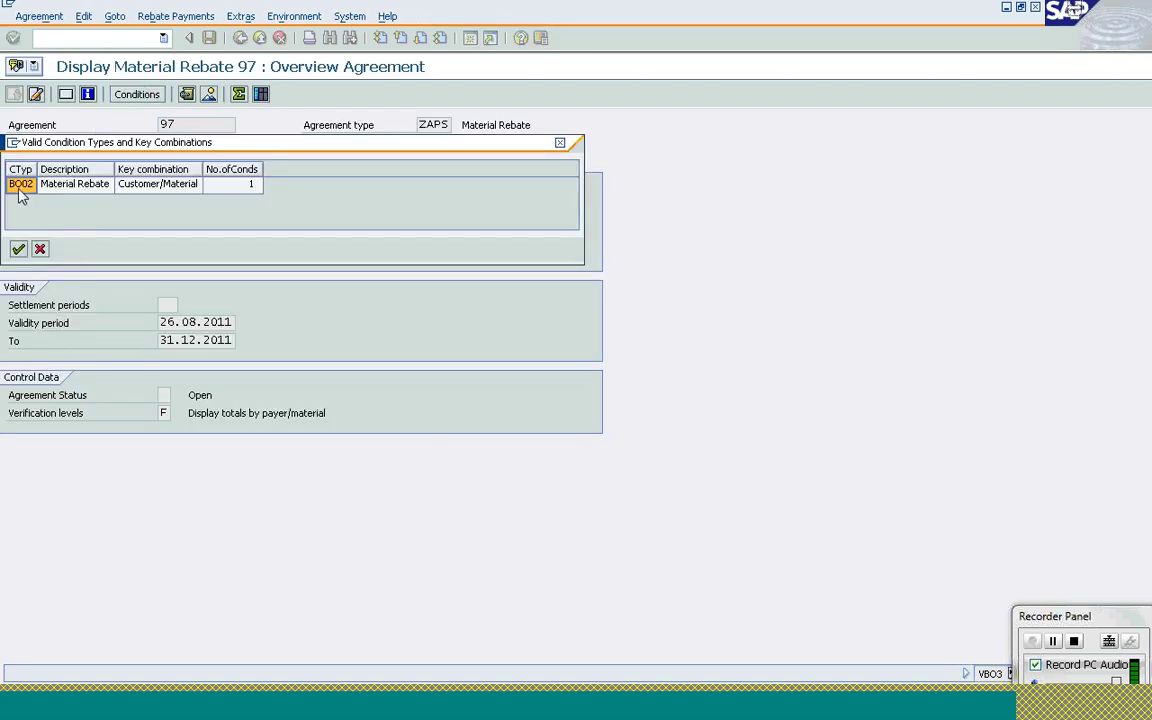
pyautogui.click(18, 188)
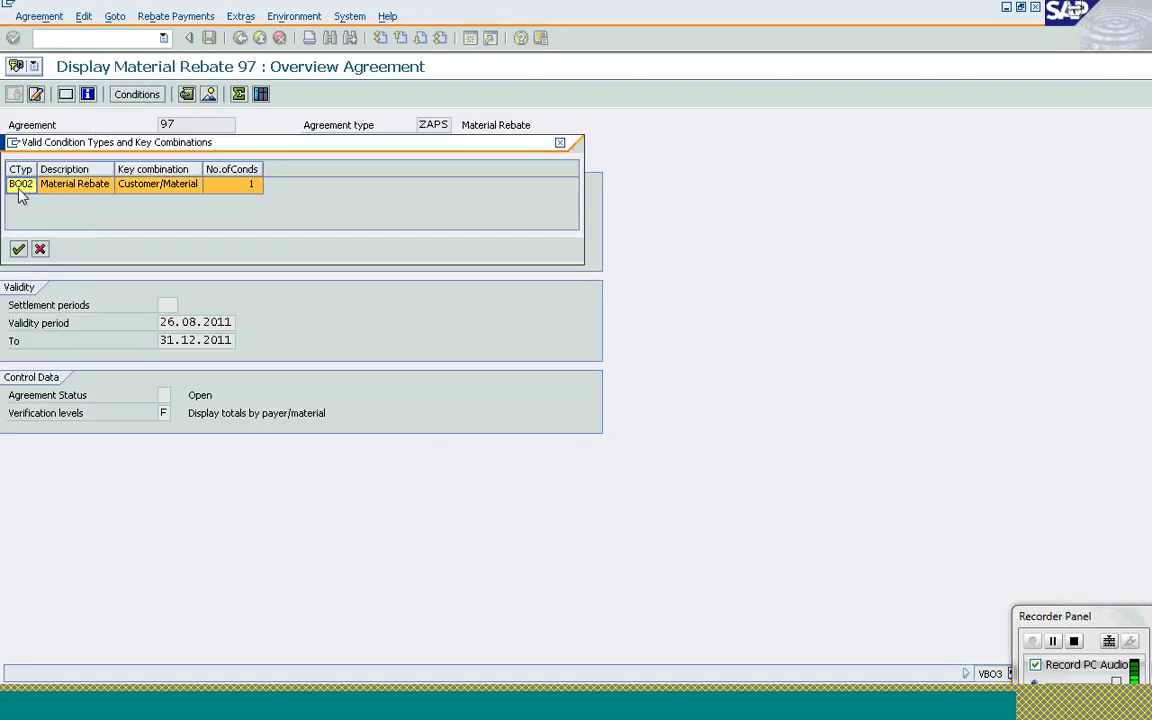
pyautogui.click(19, 249)
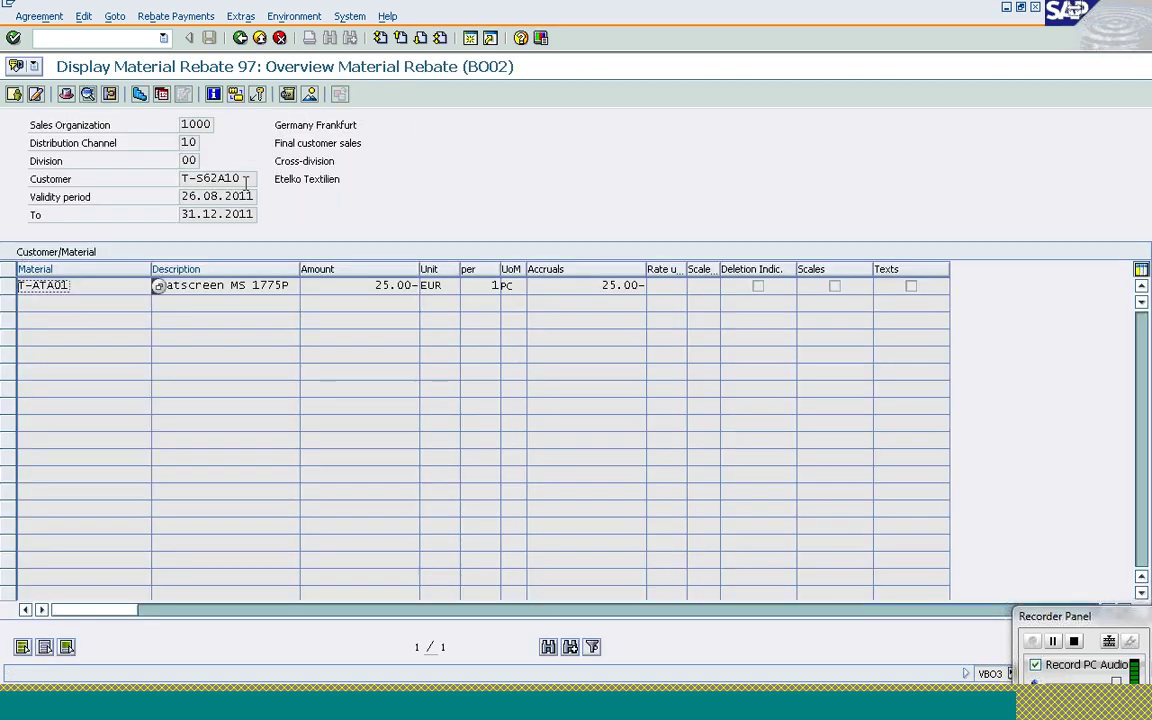
pyautogui.click(244, 179)
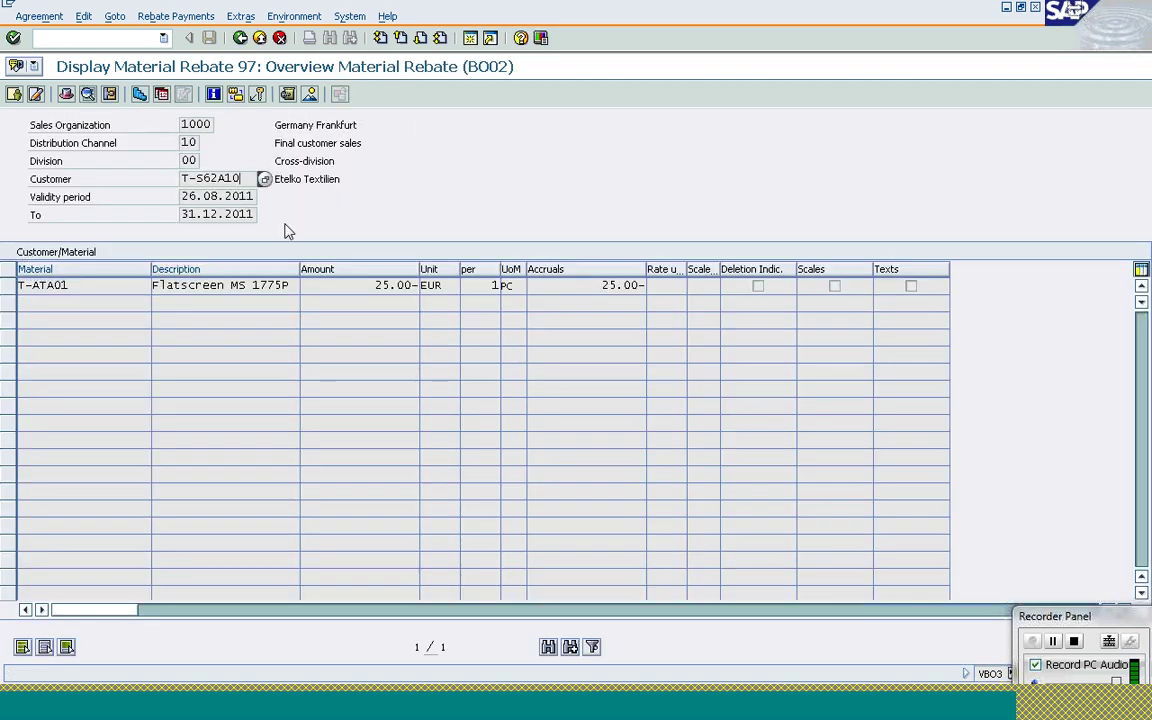
pyautogui.click(243, 287)
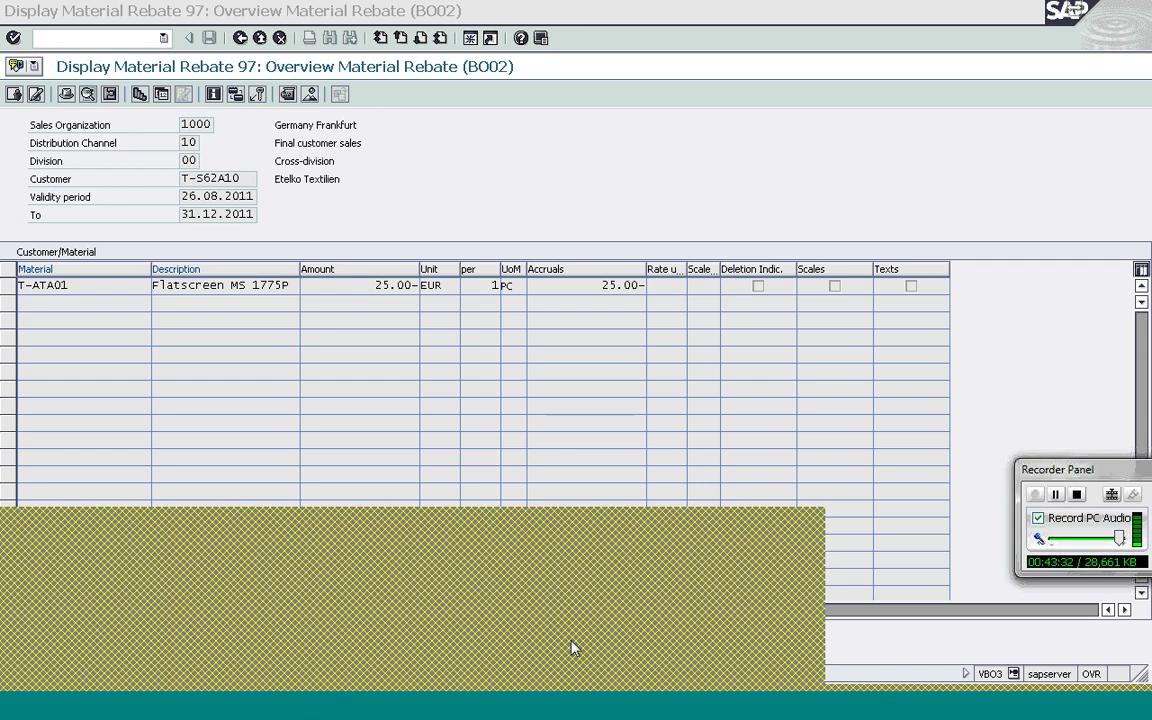
# - Compare the service rendered date in the pricing analysis of BO02 with the rebate agreement's condition overview
pyautogui.press('F3')
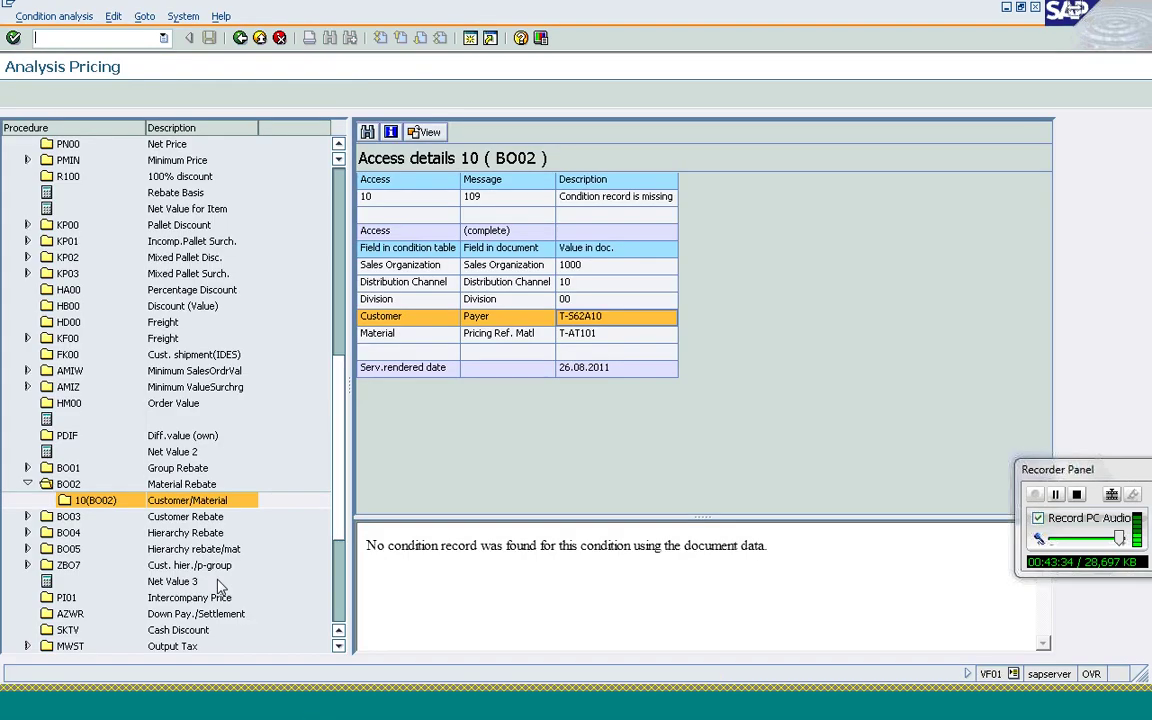
pyautogui.click(591, 369)
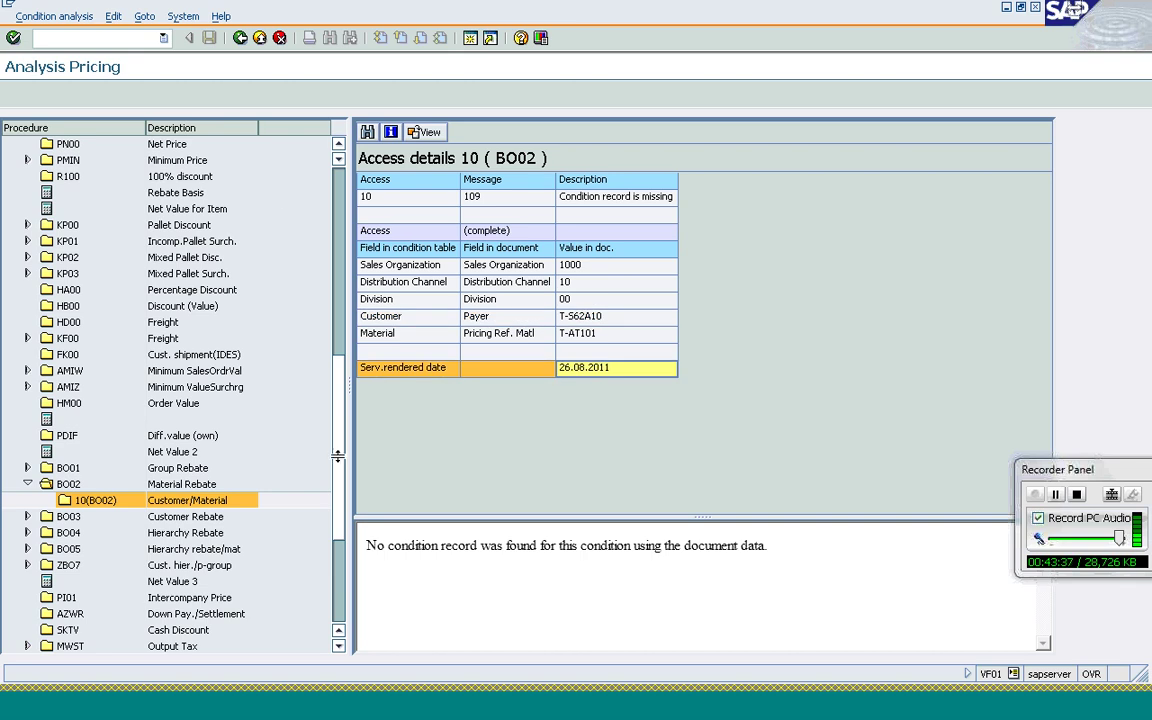
pyautogui.click(463, 618)
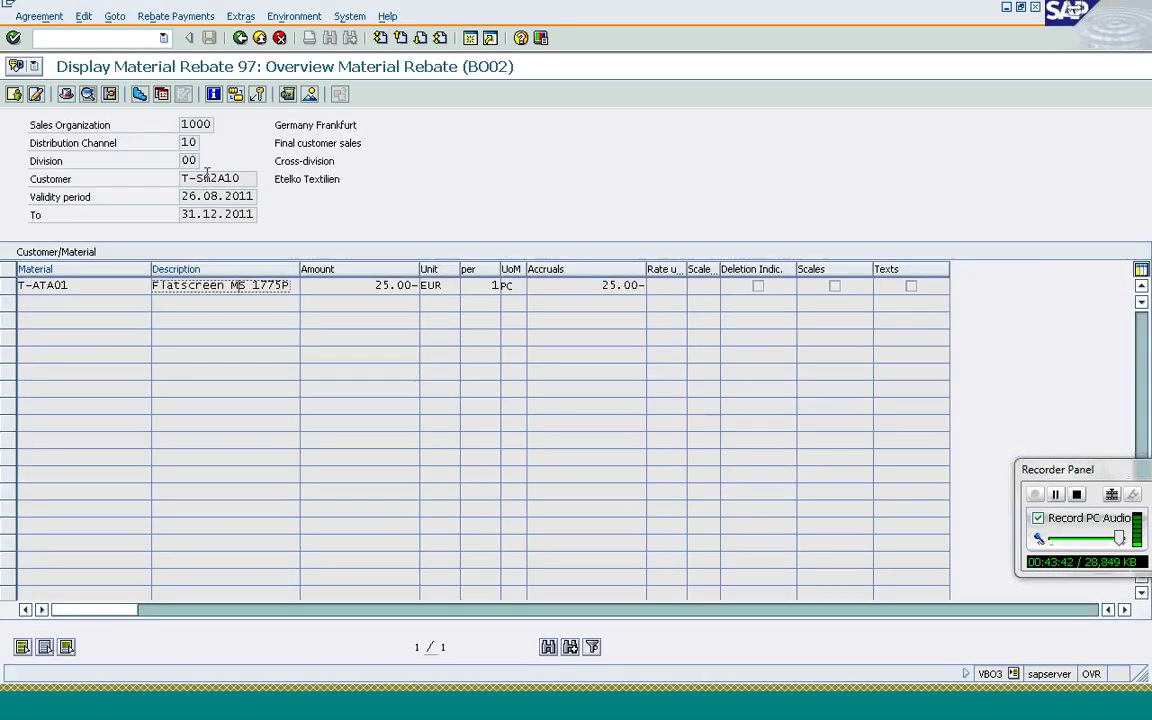
# - Check the customer in the rebate agreement's condition overview and return to the pricing analysis of the invoice
pyautogui.click(214, 177)
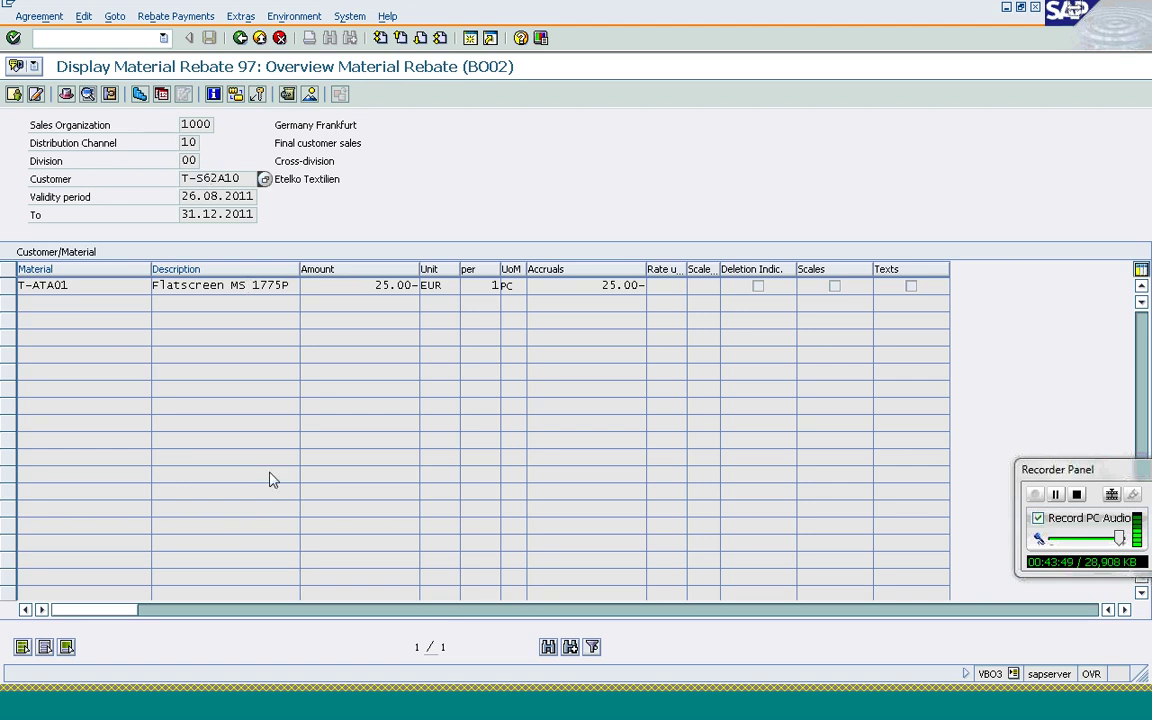
pyautogui.click(727, 607)
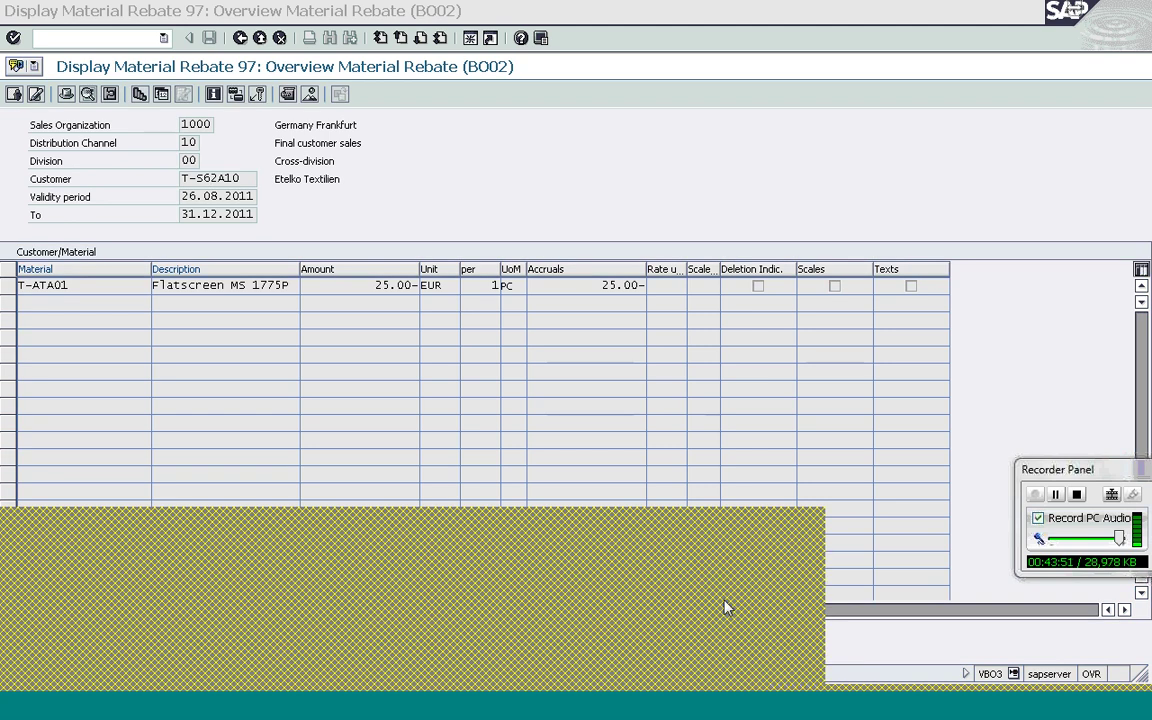
pyautogui.click(342, 622)
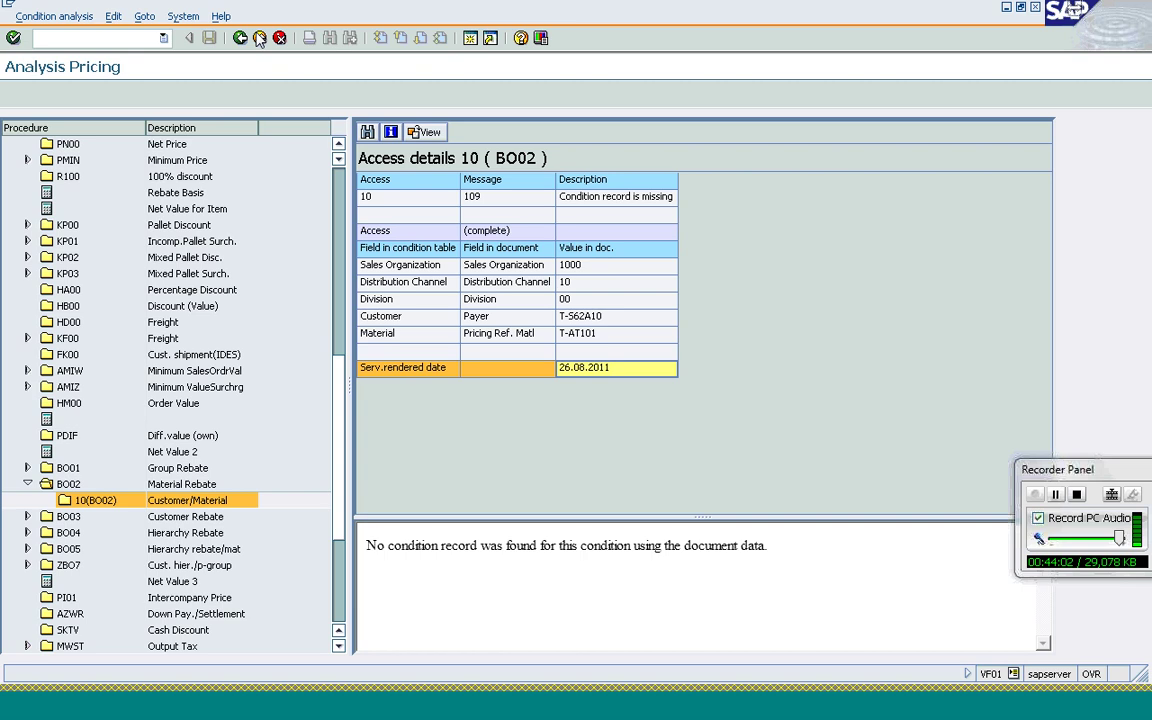
# - Leave the pricing analysis and check the item's creation date and the billing date of the F2 invoice
pyautogui.click(244, 40)
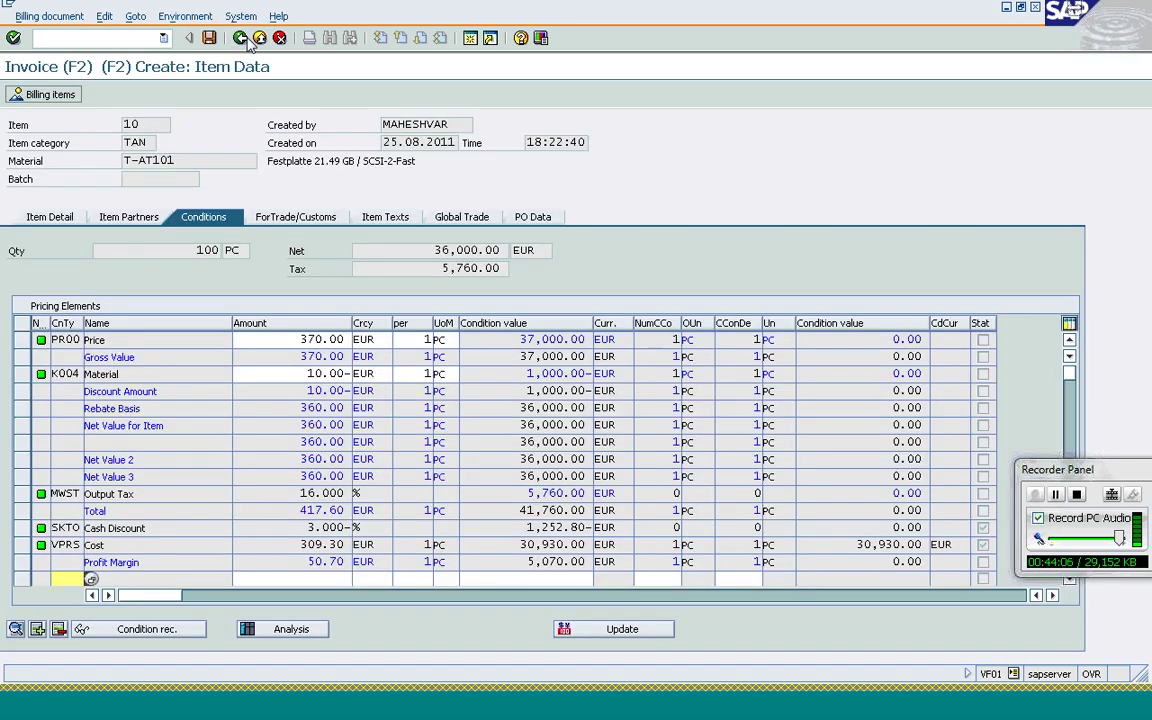
pyautogui.click(386, 144)
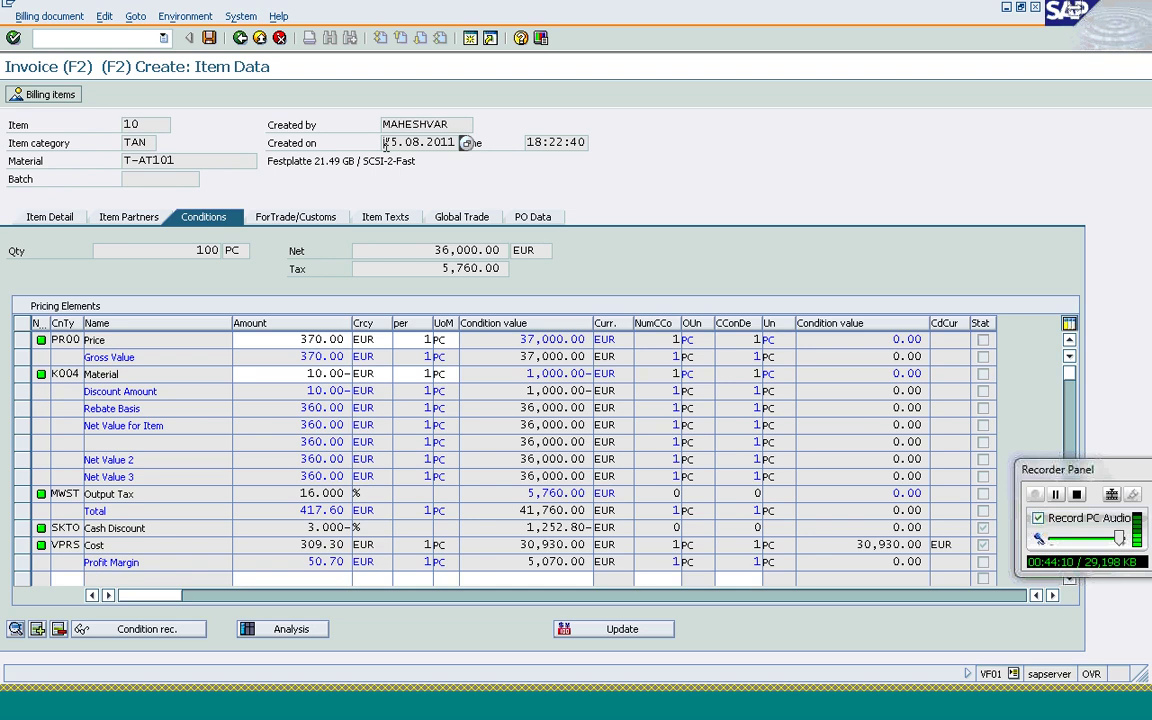
pyautogui.click(240, 39)
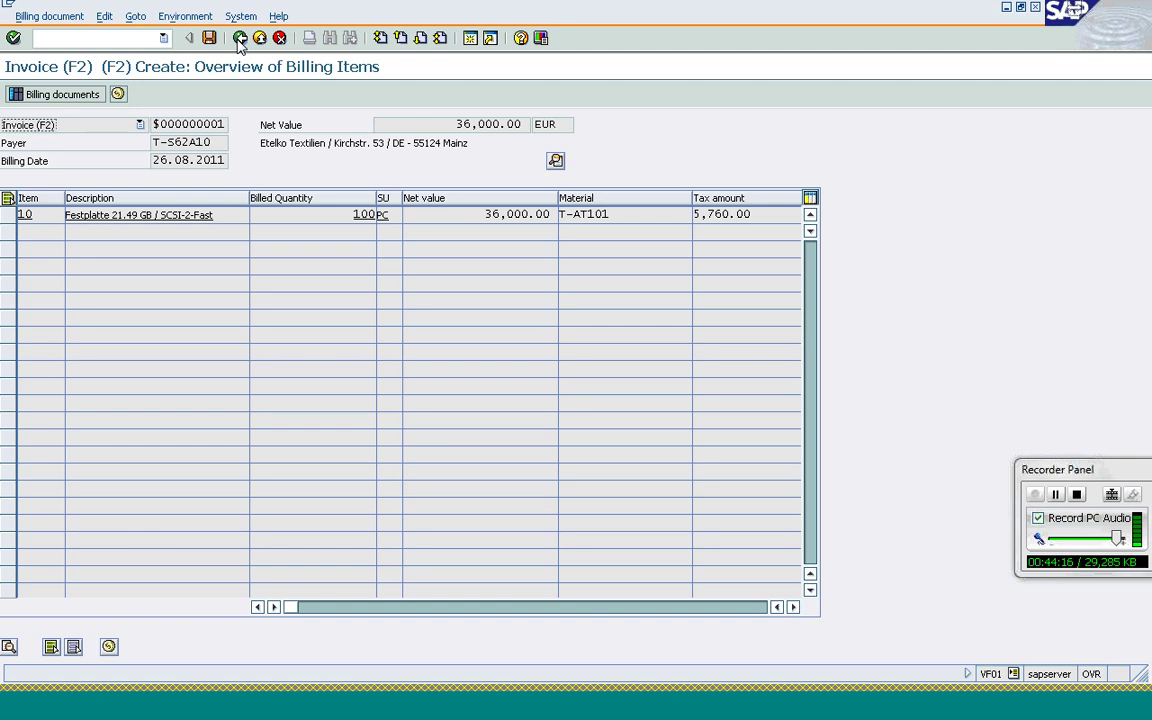
pyautogui.click(179, 161)
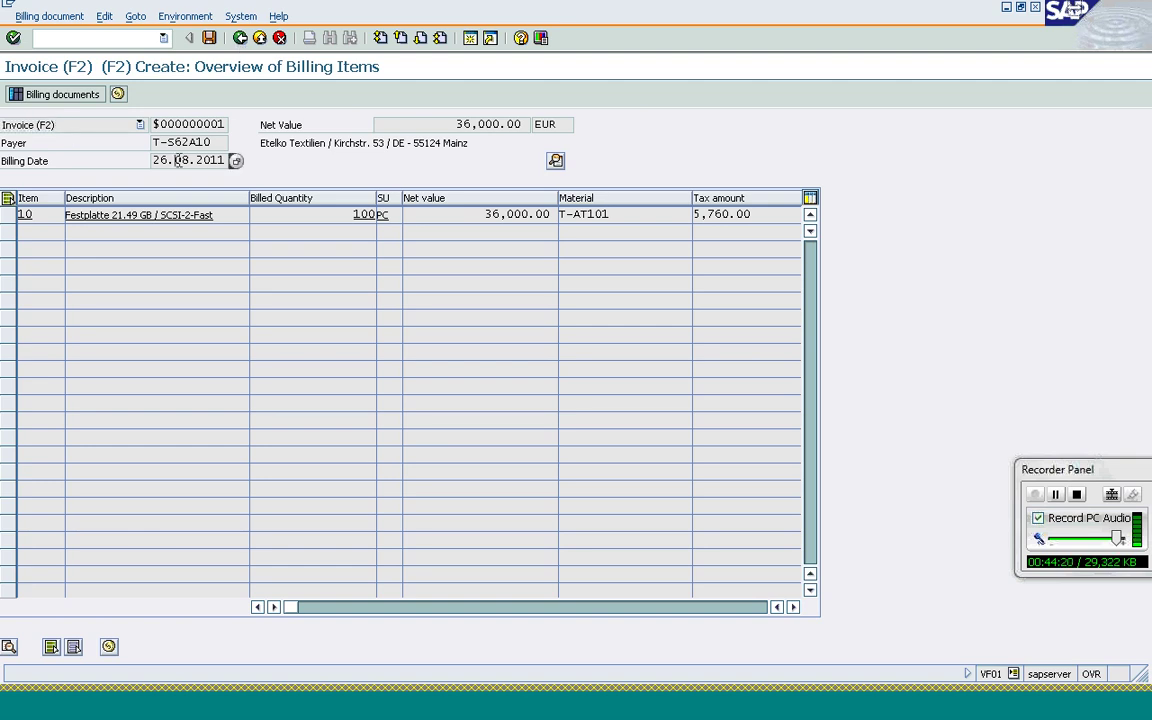
pyautogui.click(11, 217)
pyautogui.click(11, 218)
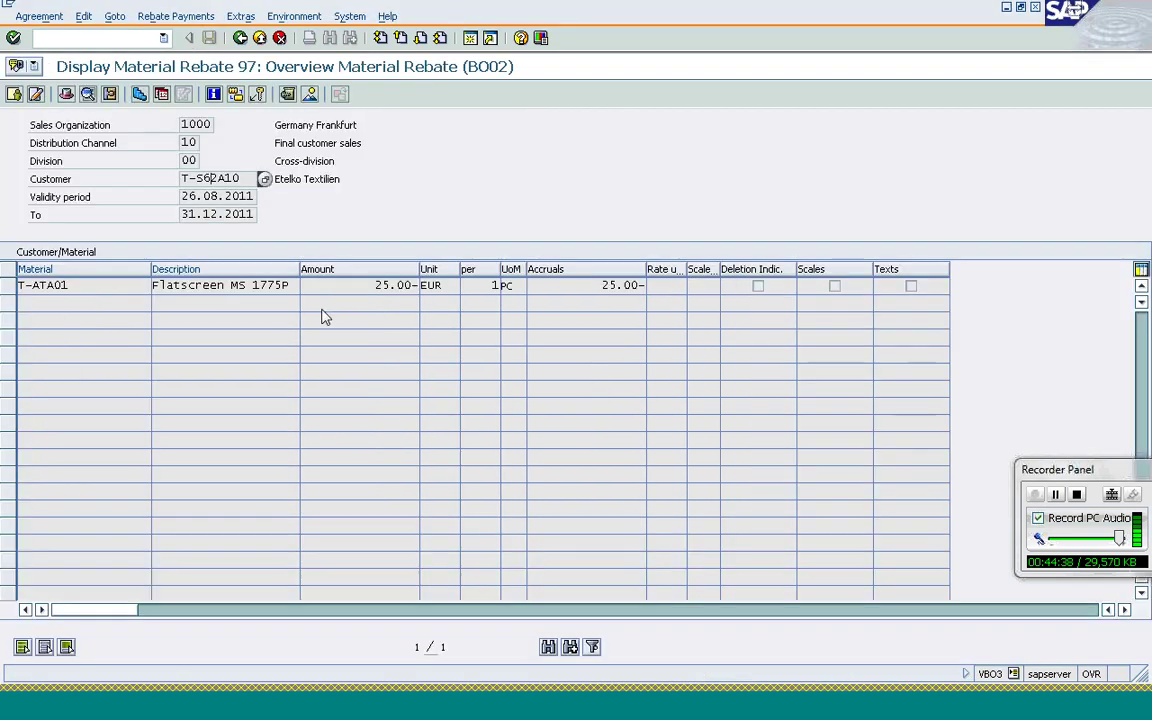
# - Switch rebate agreement 97 to change mode, acknowledge the sales volume information, and open its BO02 Customer/Material conditions
pyautogui.click(38, 16)
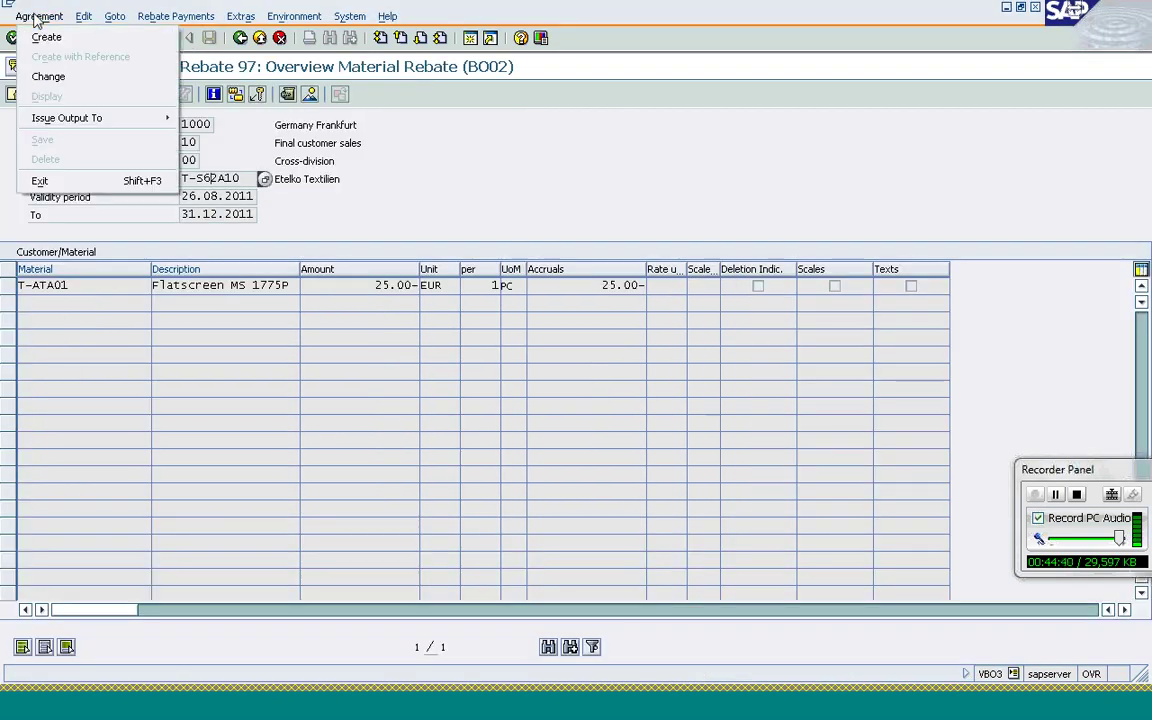
pyautogui.click(50, 75)
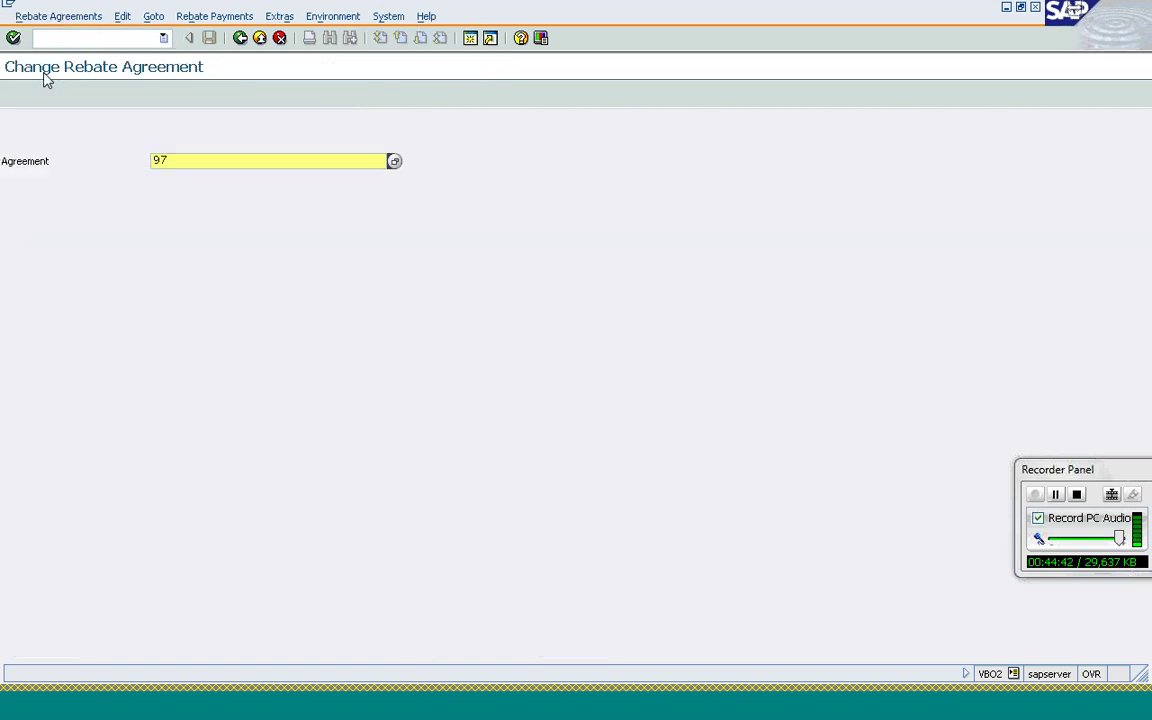
pyautogui.press('Return')
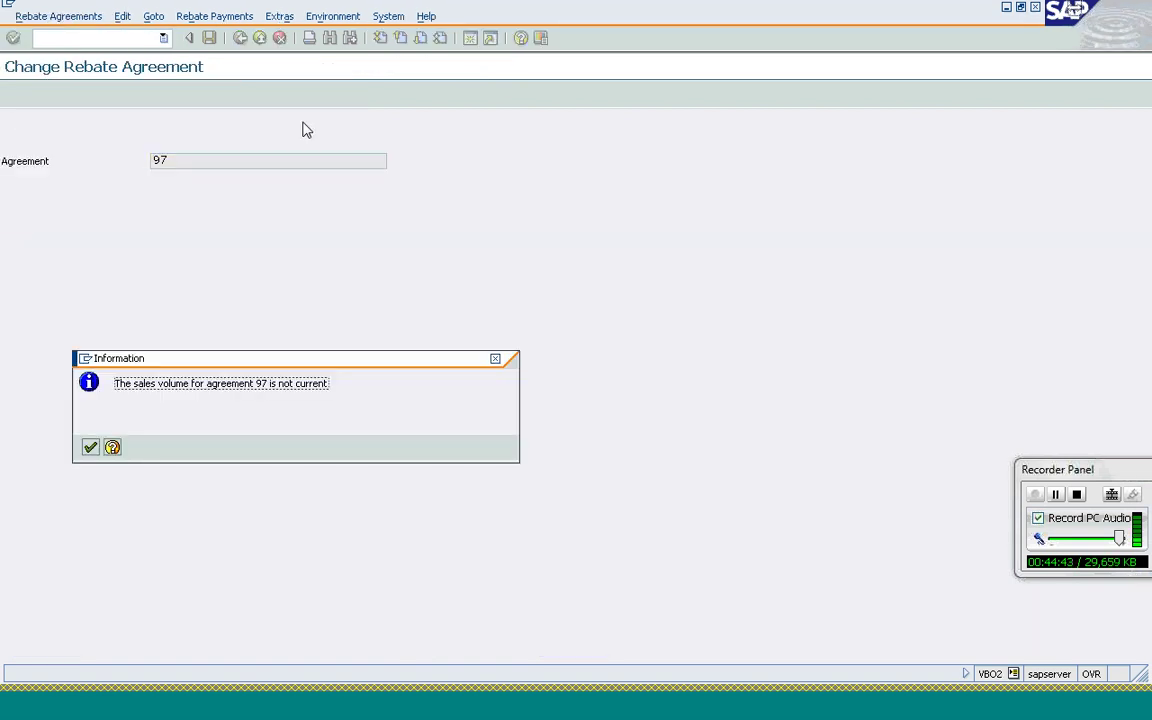
pyautogui.press('Return')
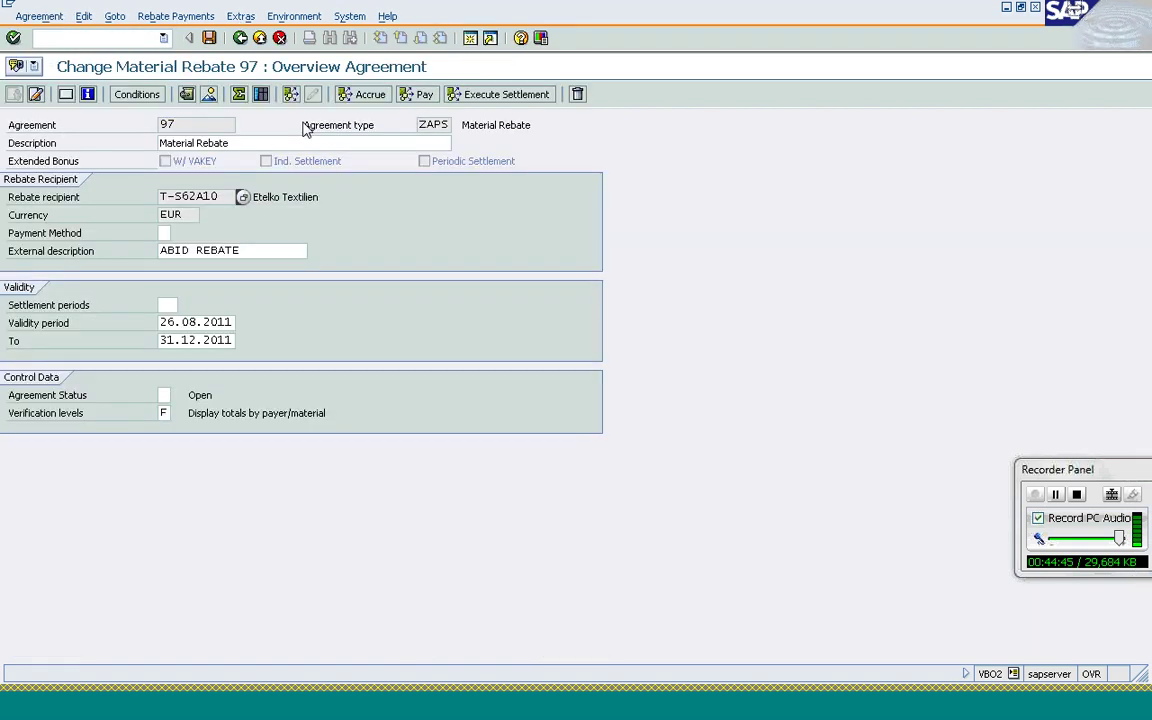
pyautogui.click(150, 98)
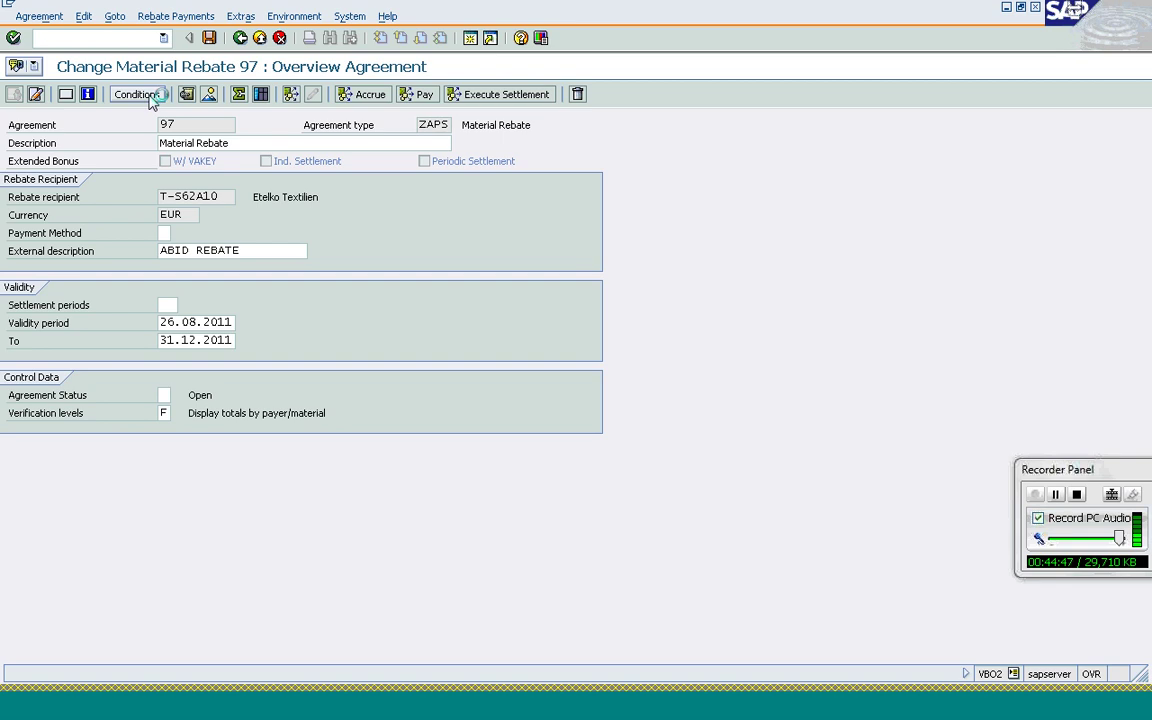
pyautogui.click(52, 184)
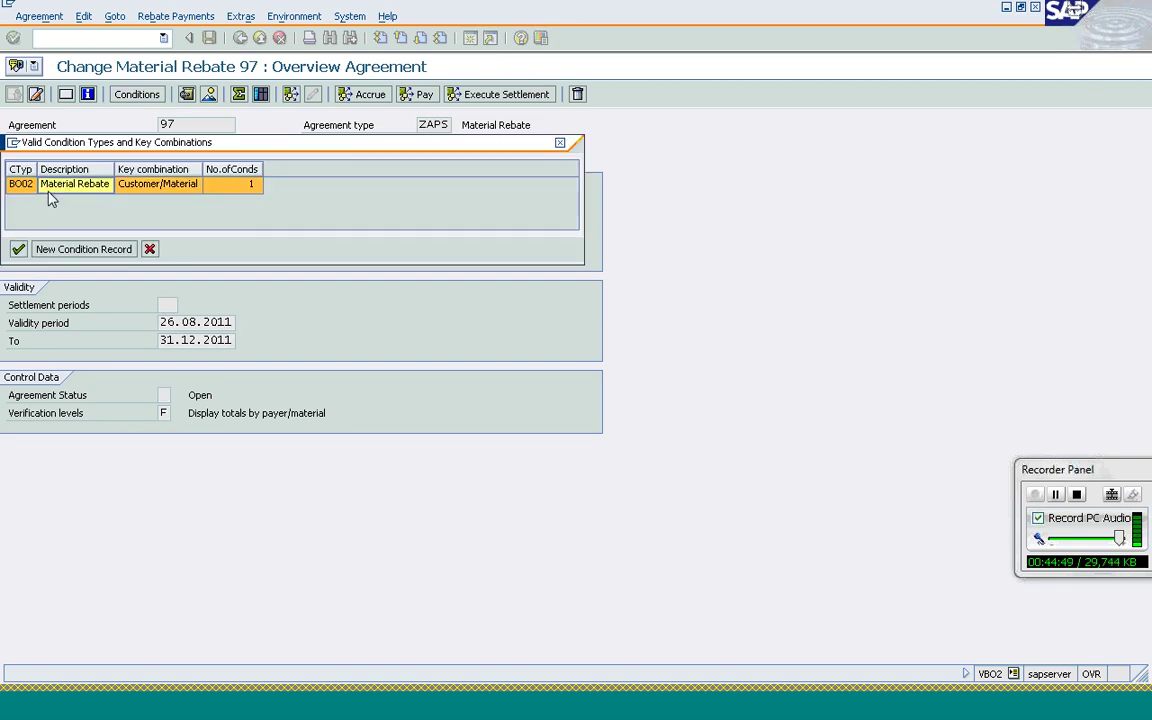
pyautogui.click(18, 251)
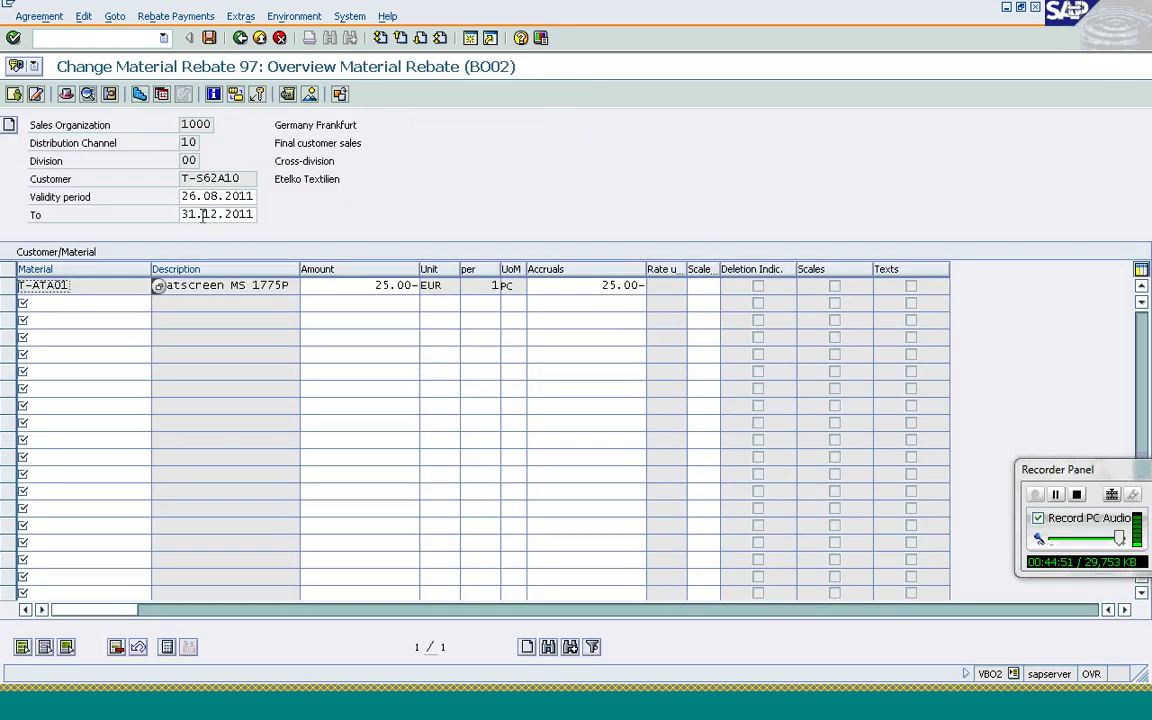
# - Set the start of the validity period of the BO02 conditions to 01.01.2011
pyautogui.click(183, 196)
pyautogui.write('0')
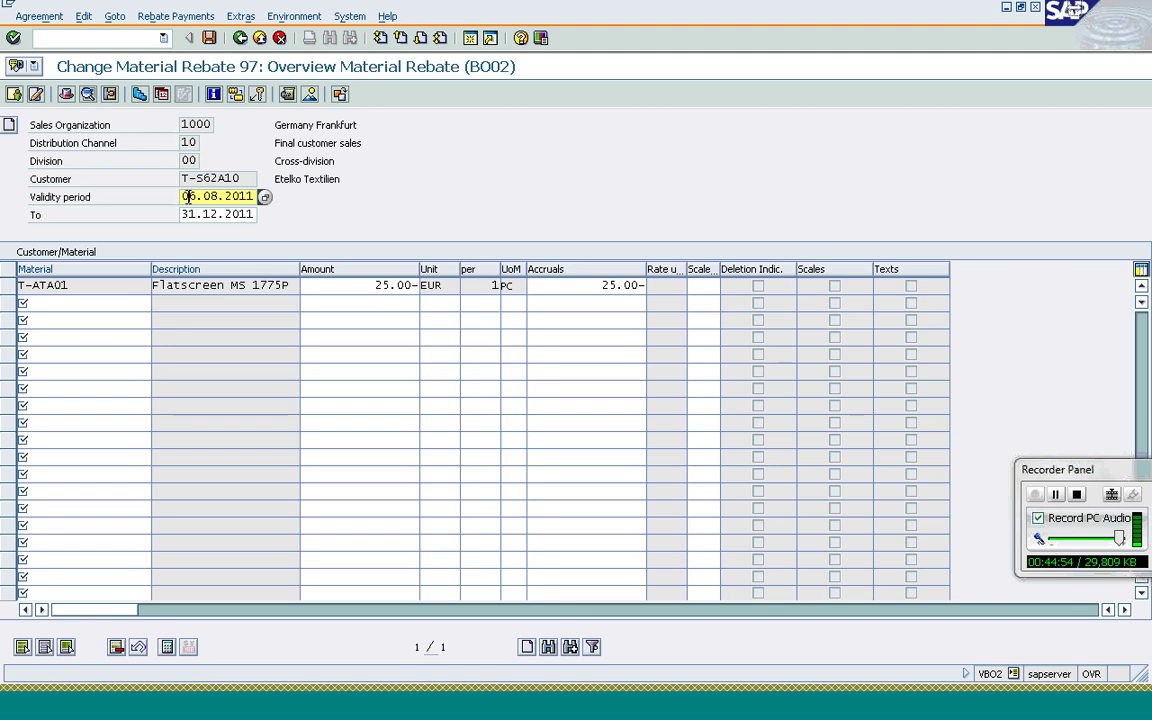
pyautogui.write('1.01')
# - Add material T-AT101 with a rebate amount of 25 EUR to the Customer/Material conditions and save the agreement
pyautogui.click(56, 302)
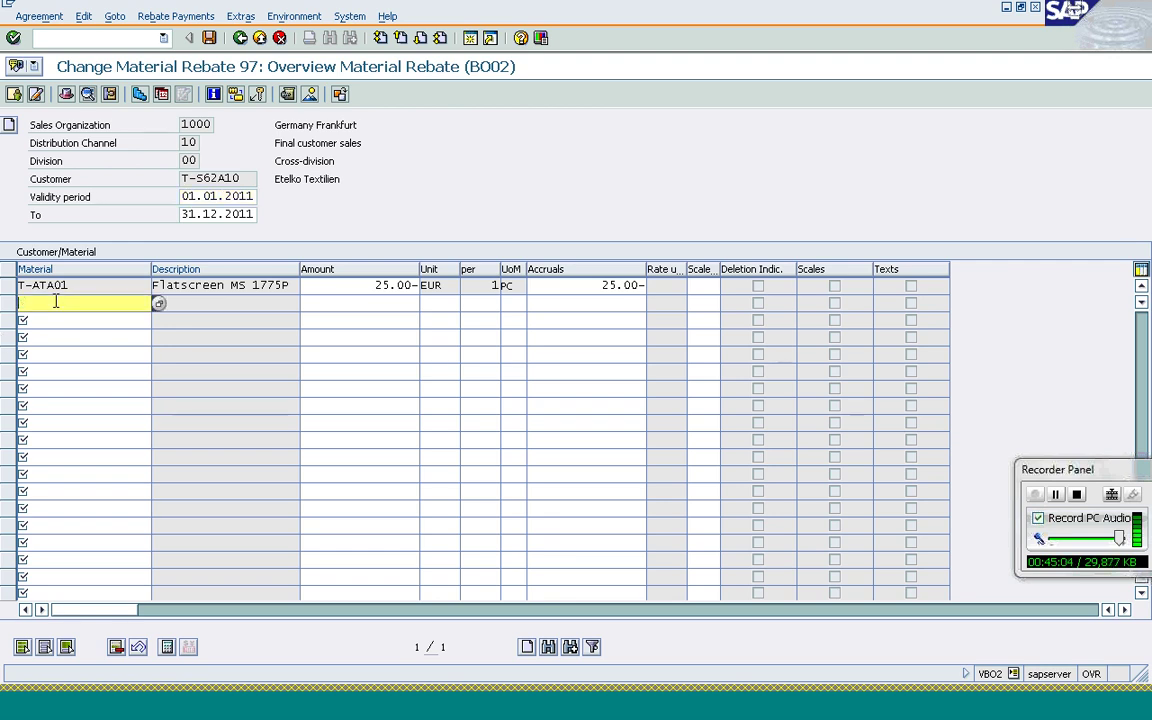
pyautogui.write('t')
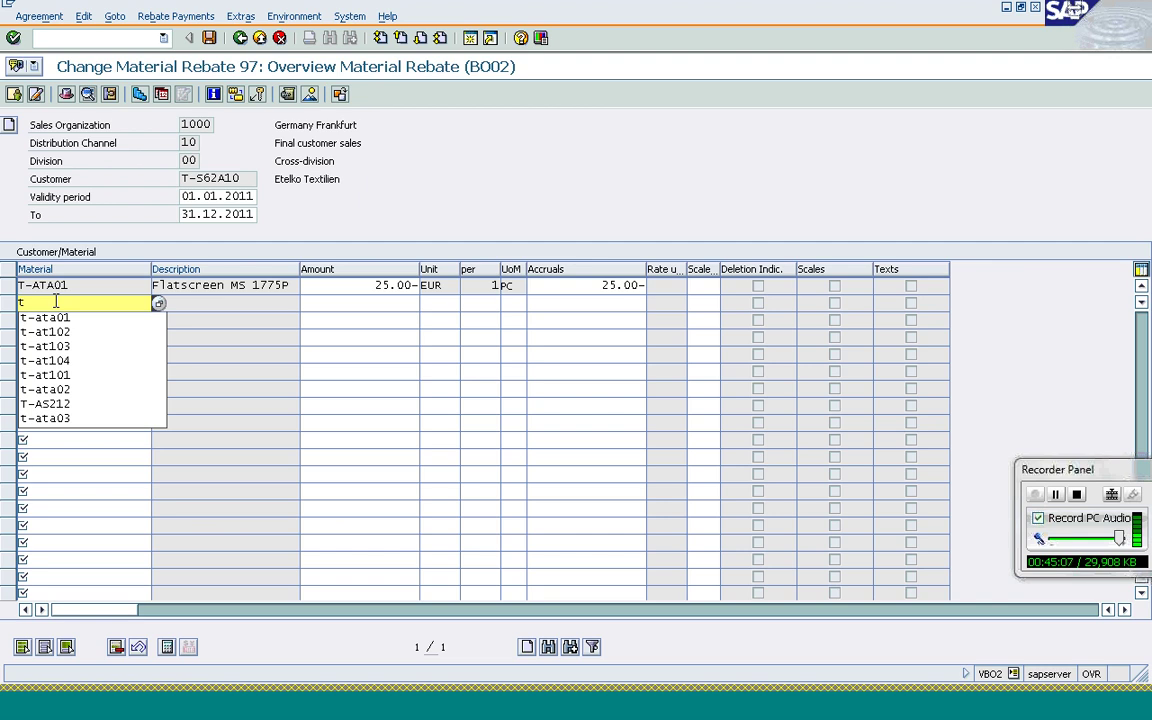
pyautogui.write('-at')
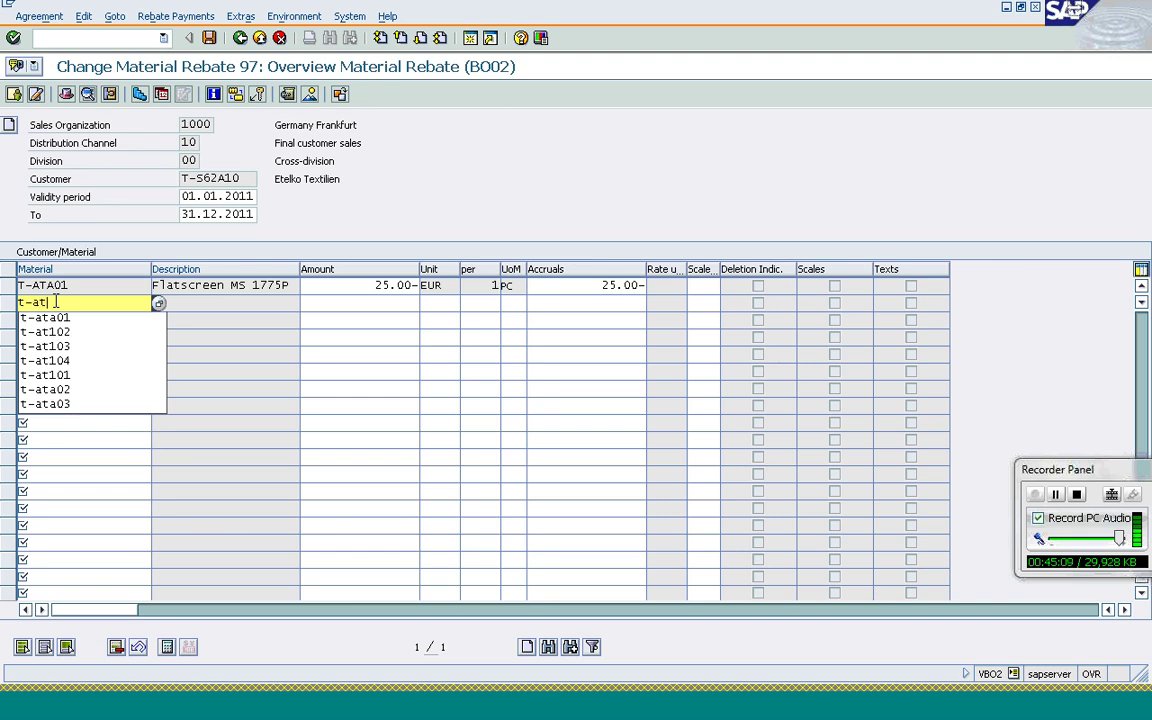
pyautogui.write('101')
pyautogui.click(365, 300)
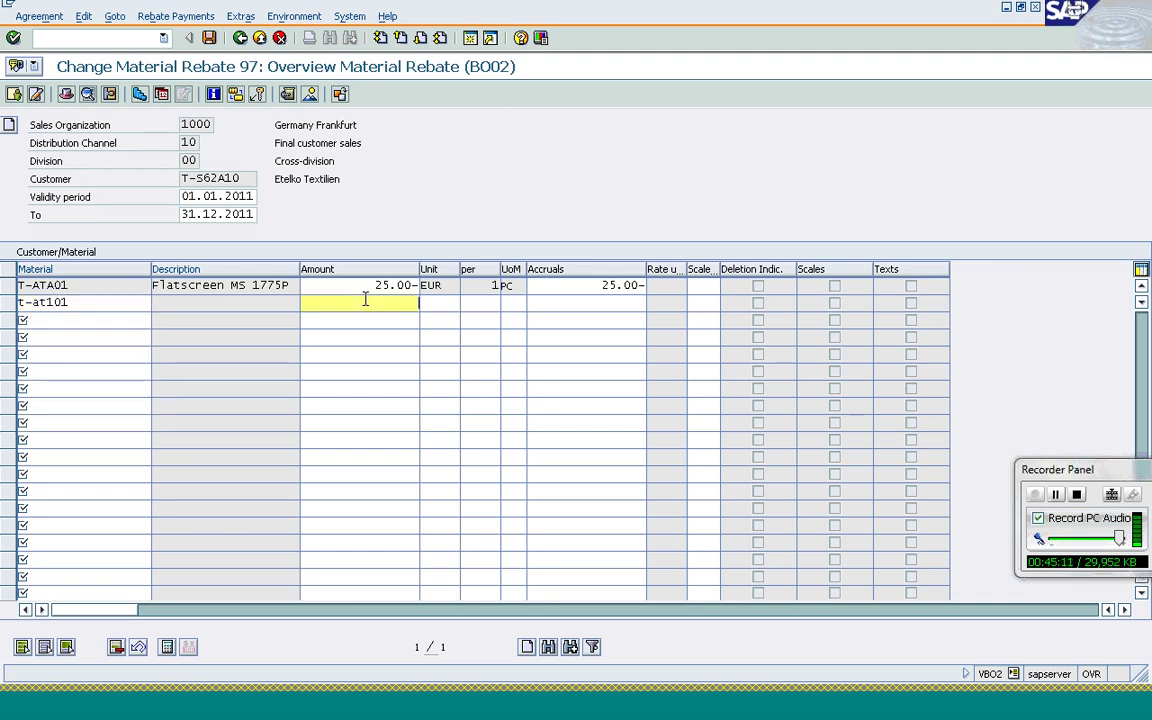
pyautogui.write('25')
pyautogui.press('Return')
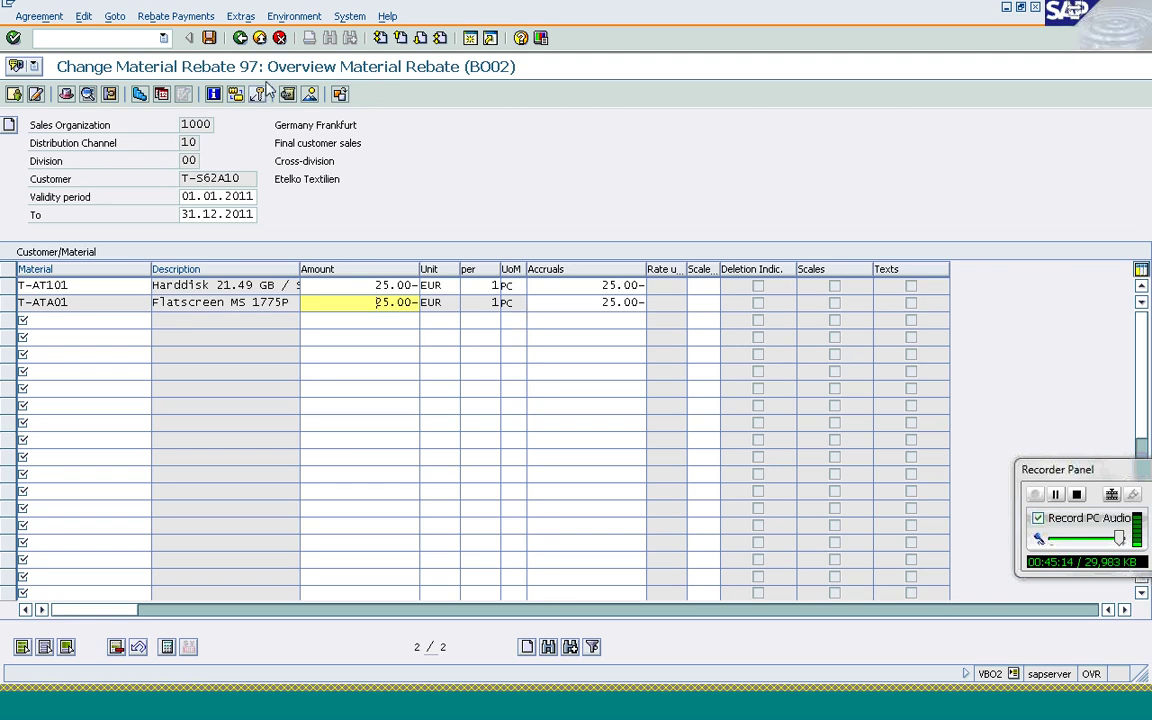
pyautogui.click(210, 38)
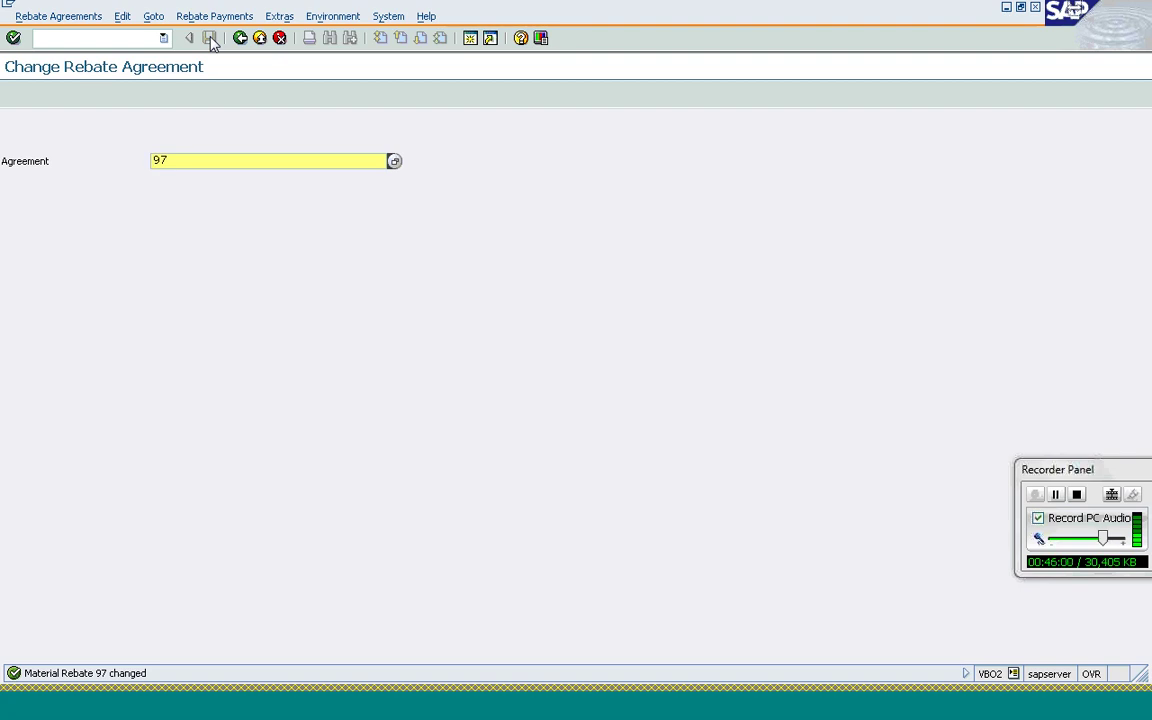
# - Start a standard order (OR) for sales area 1000/10/00 with transaction VA01 in a new session
pyautogui.click(183, 160)
pyautogui.click(80, 38)
pyautogui.write('/o')
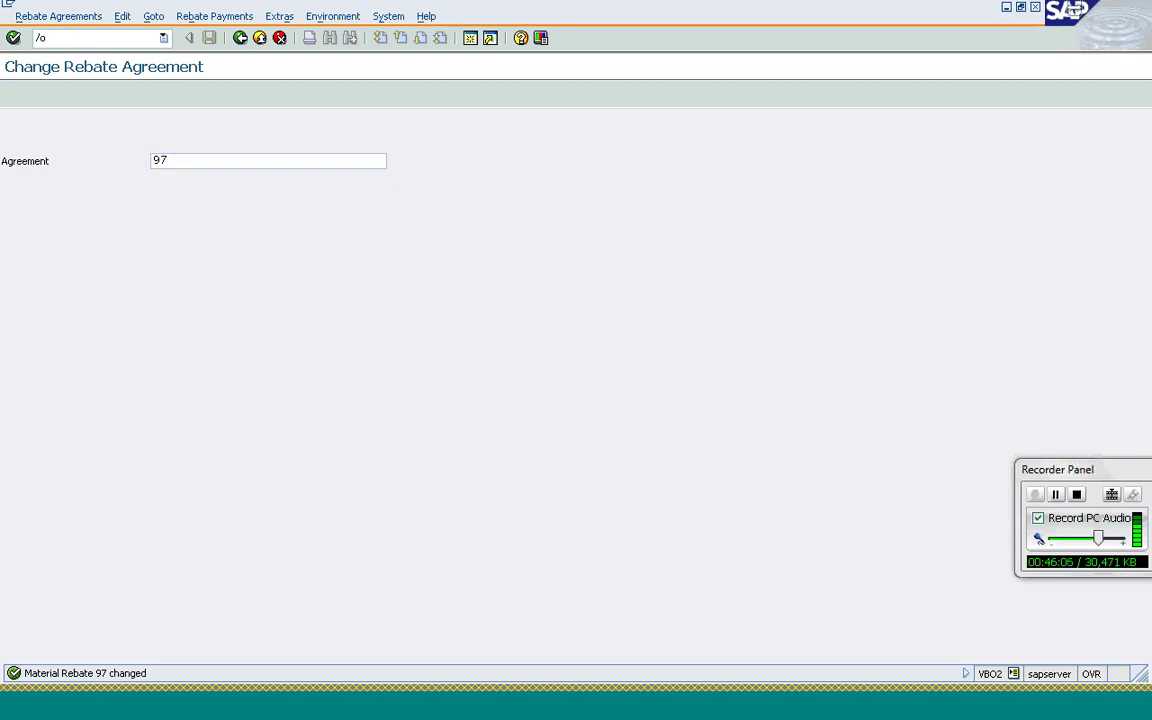
pyautogui.write('va01')
pyautogui.press('Return')
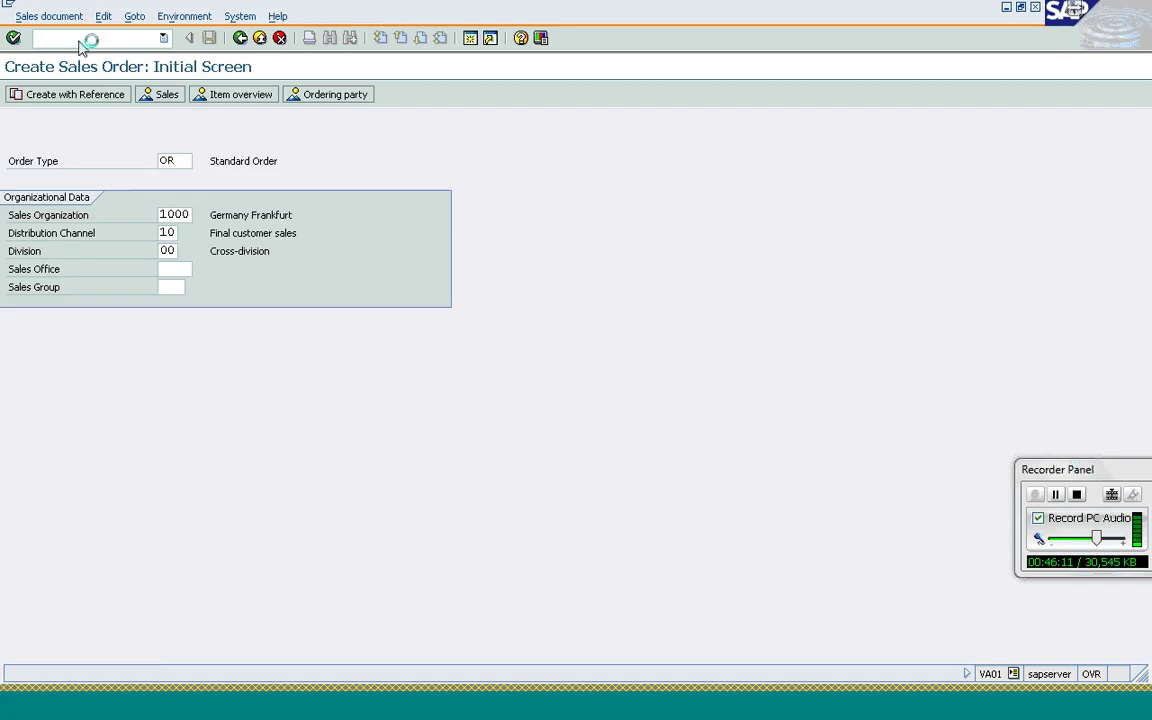
pyautogui.press('Return')
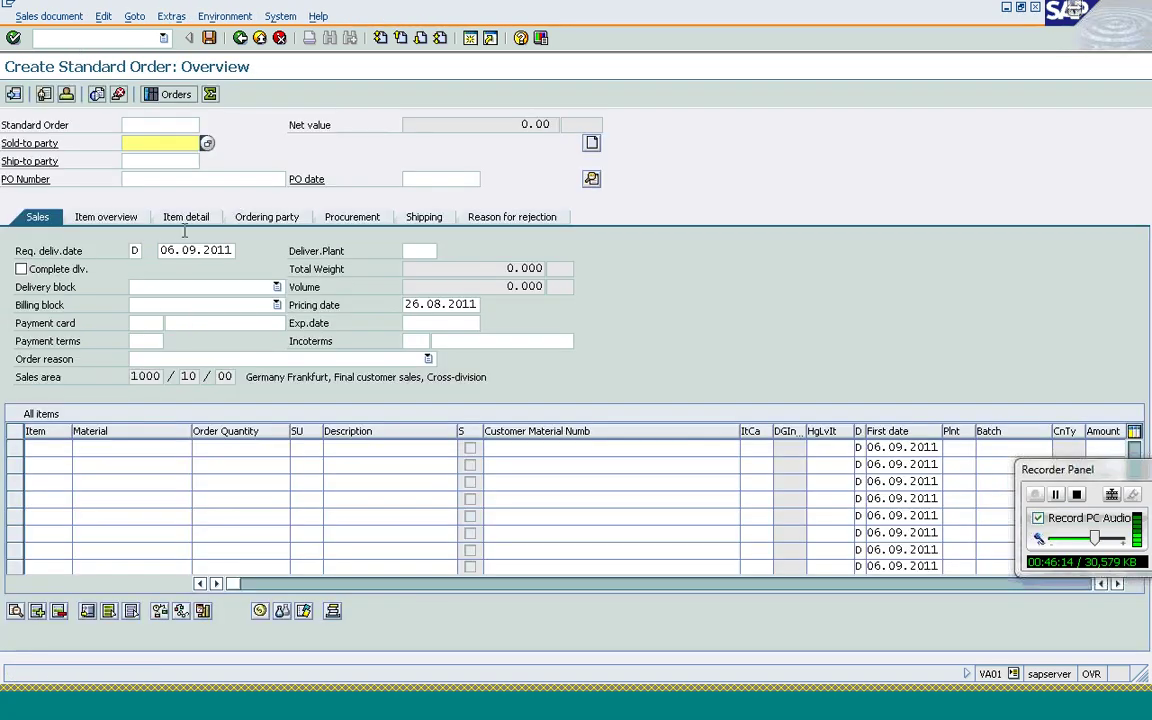
# - Enter the rebate recipient's customer number as sold-to party and fill in the order's PO number
pyautogui.click(175, 143)
pyautogui.write('T-S62A10')
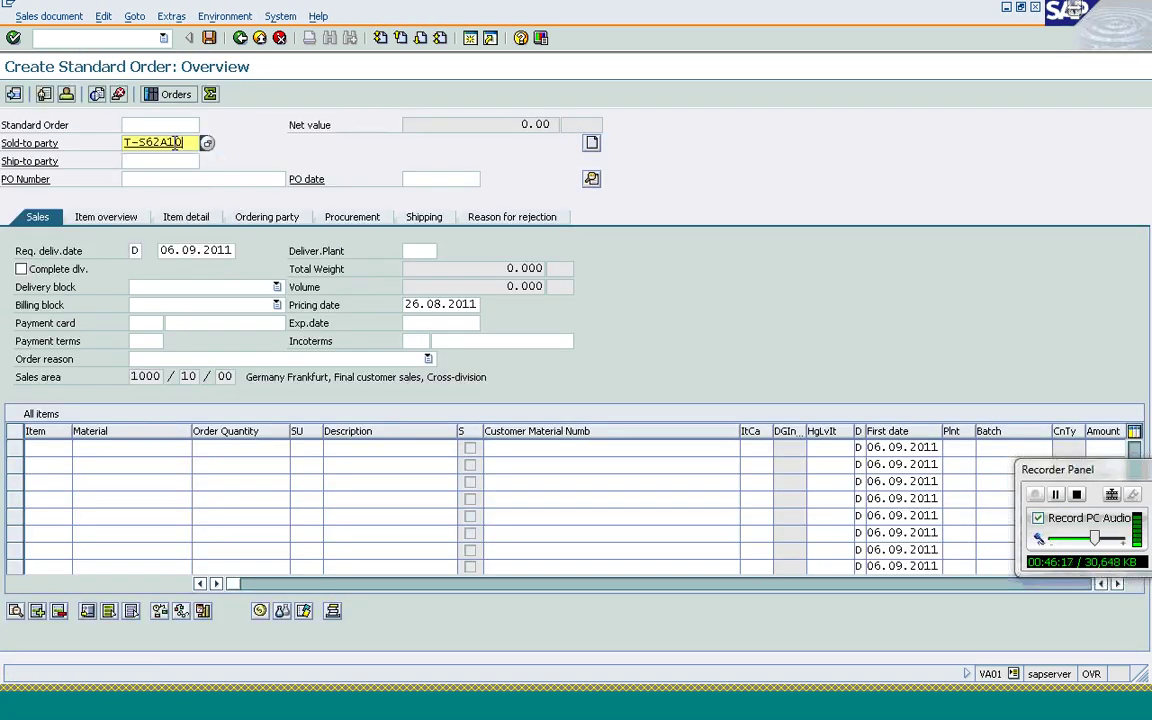
pyautogui.press('Tab')
pyautogui.click(150, 194)
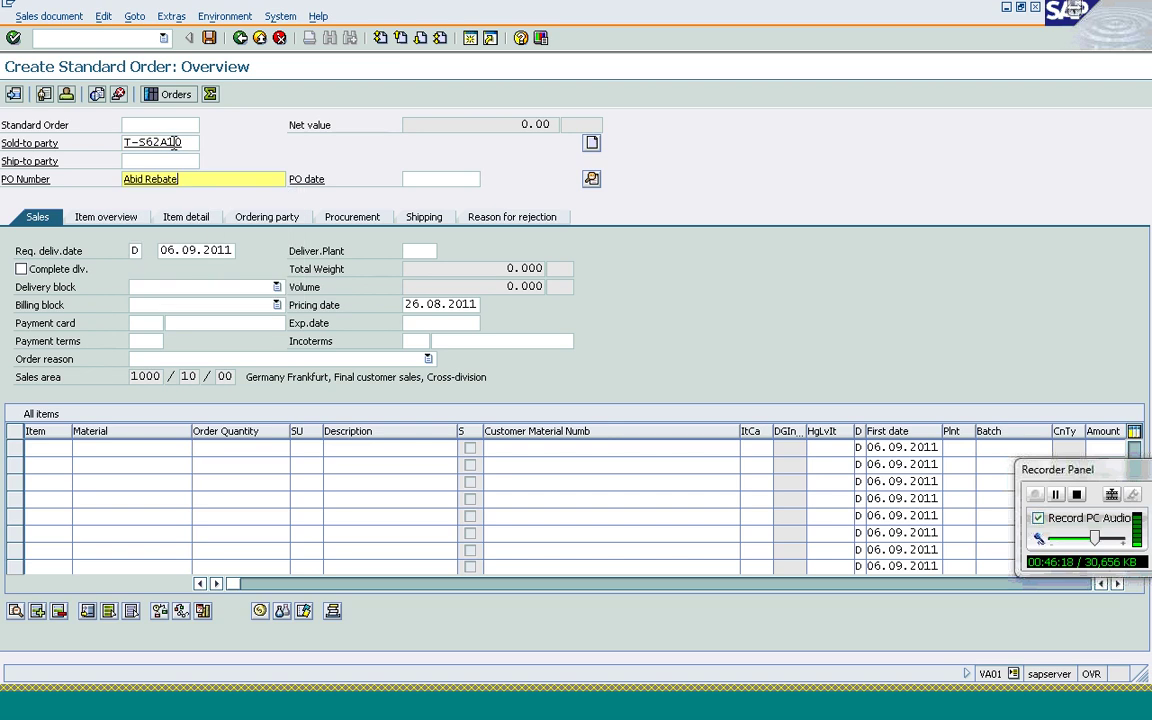
# - Add an order item for material T-AT101 with a quantity of 100
pyautogui.click(155, 447)
pyautogui.write('t-at101')
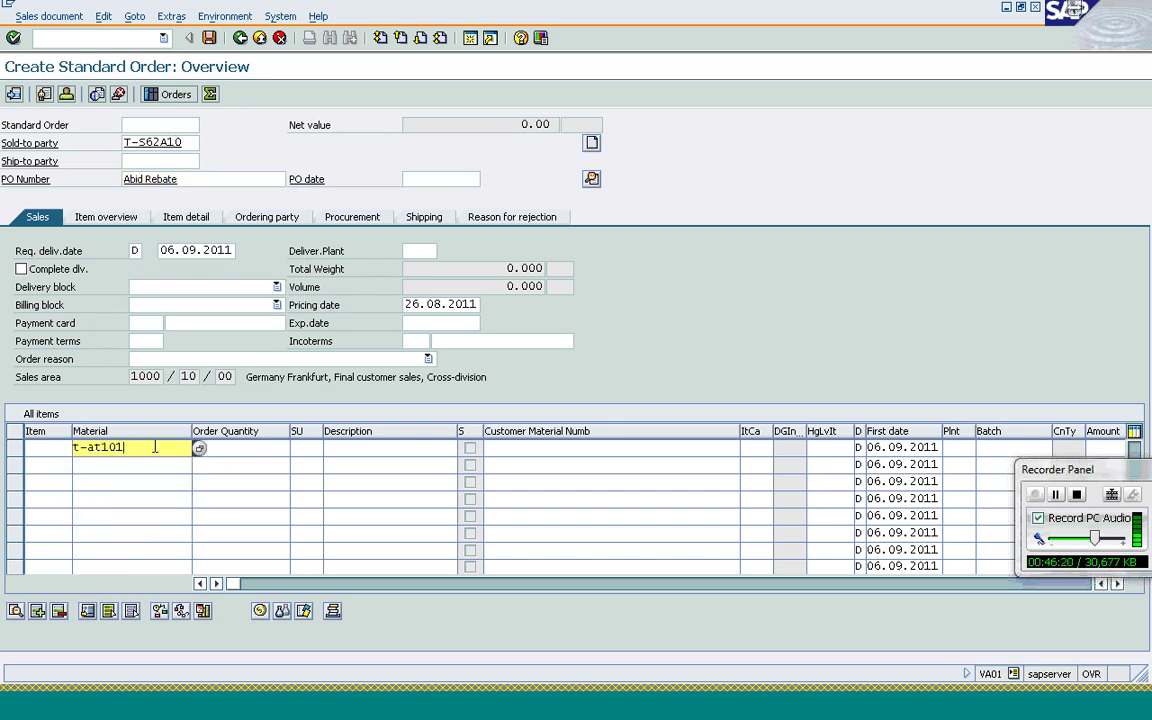
pyautogui.press('Tab')
pyautogui.write('100')
pyautogui.press('Return')
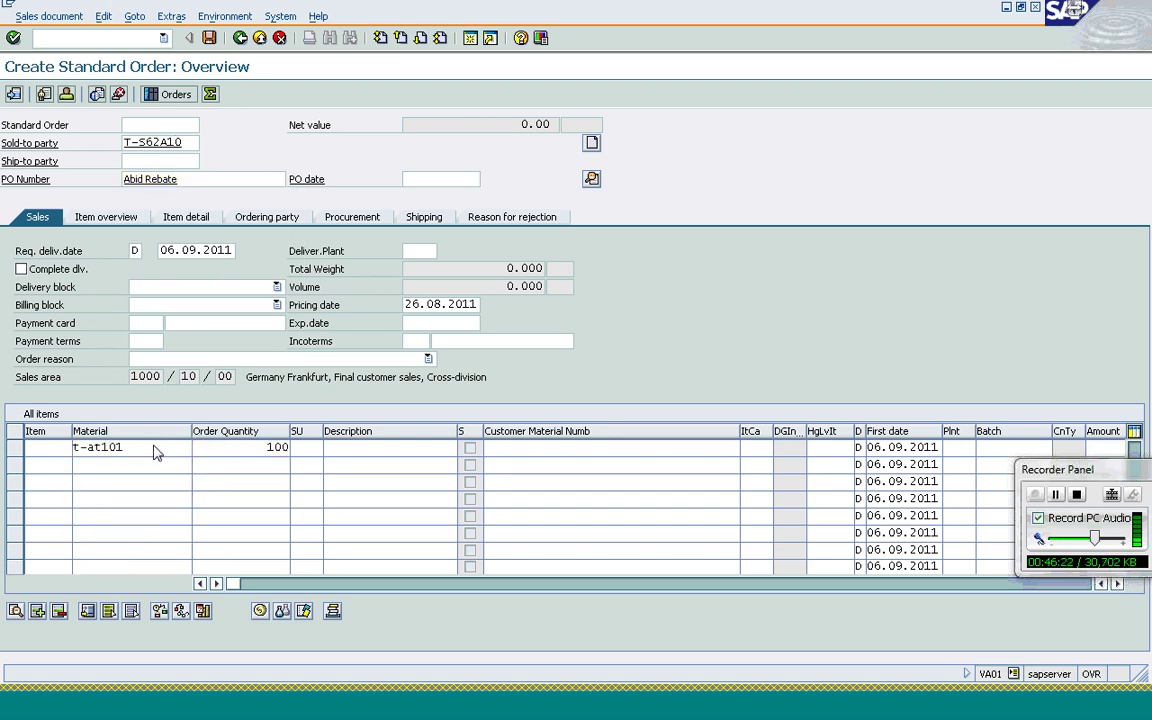
# - Review the pricing conditions of item 10, including the K004 material discount, and save the standard order
pyautogui.click(15, 448)
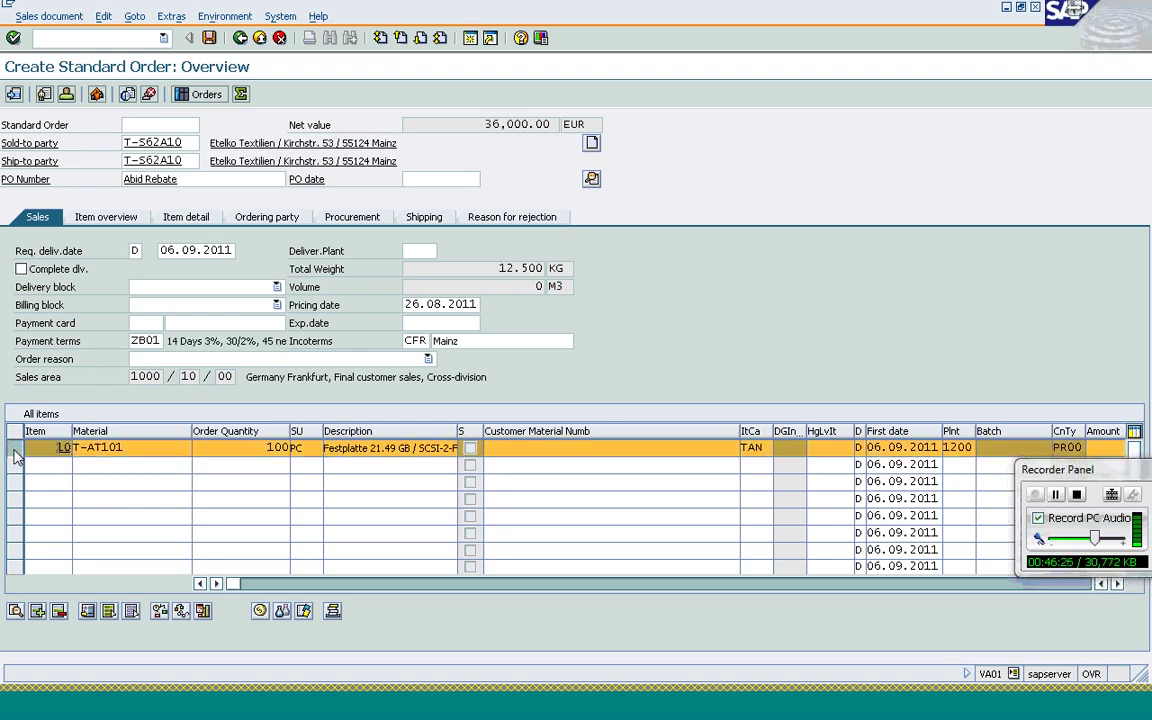
pyautogui.click(260, 611)
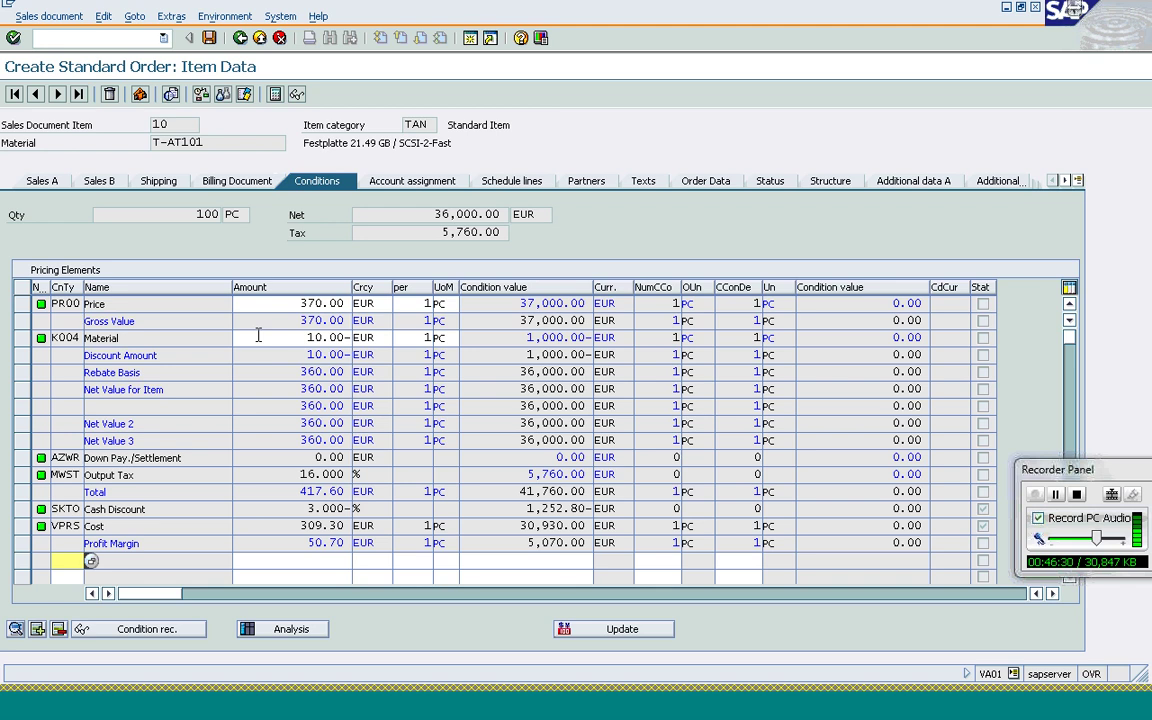
pyautogui.click(260, 337)
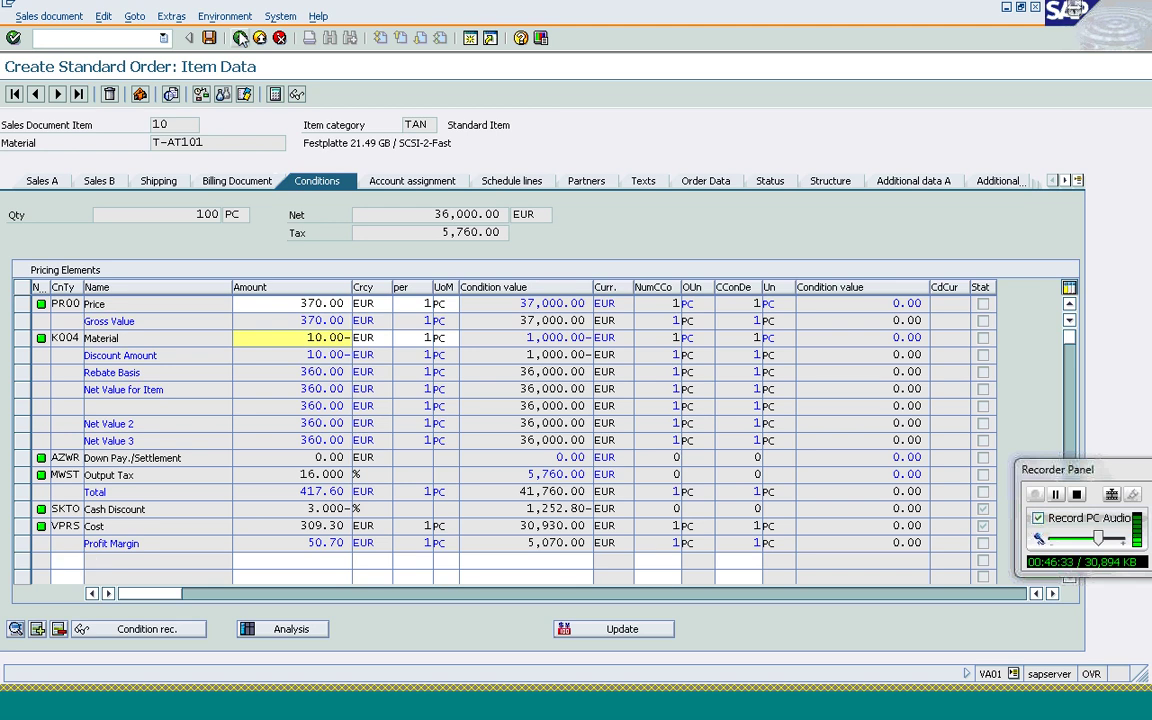
pyautogui.click(240, 38)
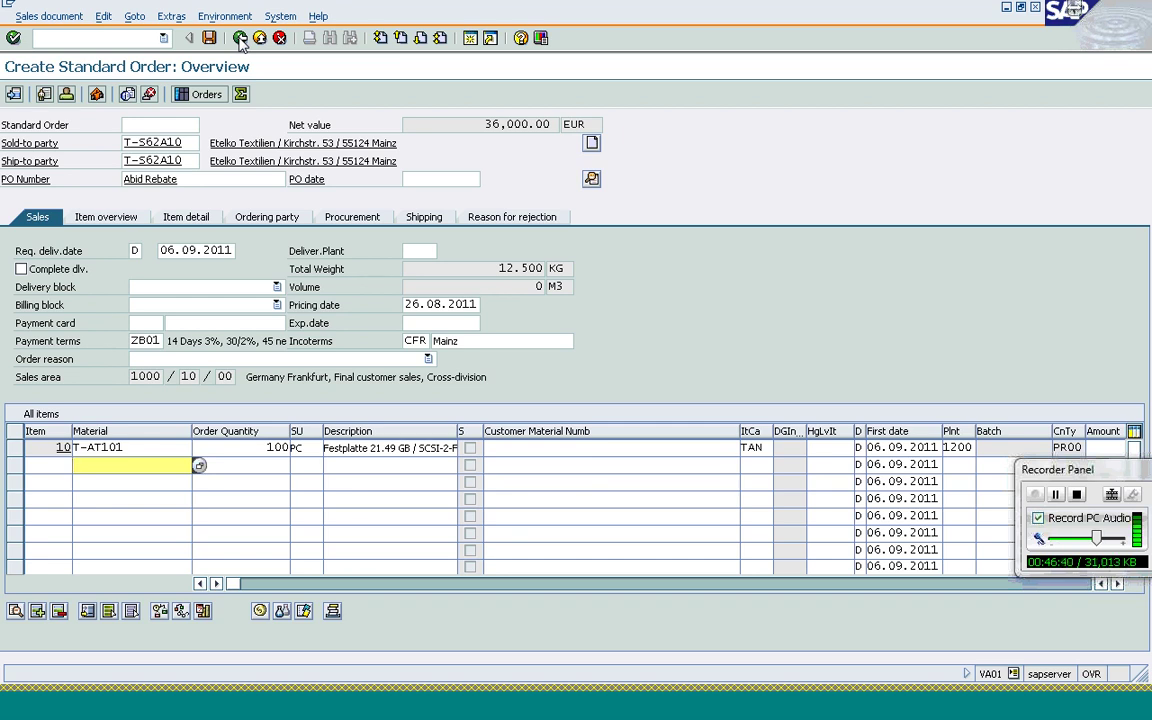
pyautogui.click(208, 38)
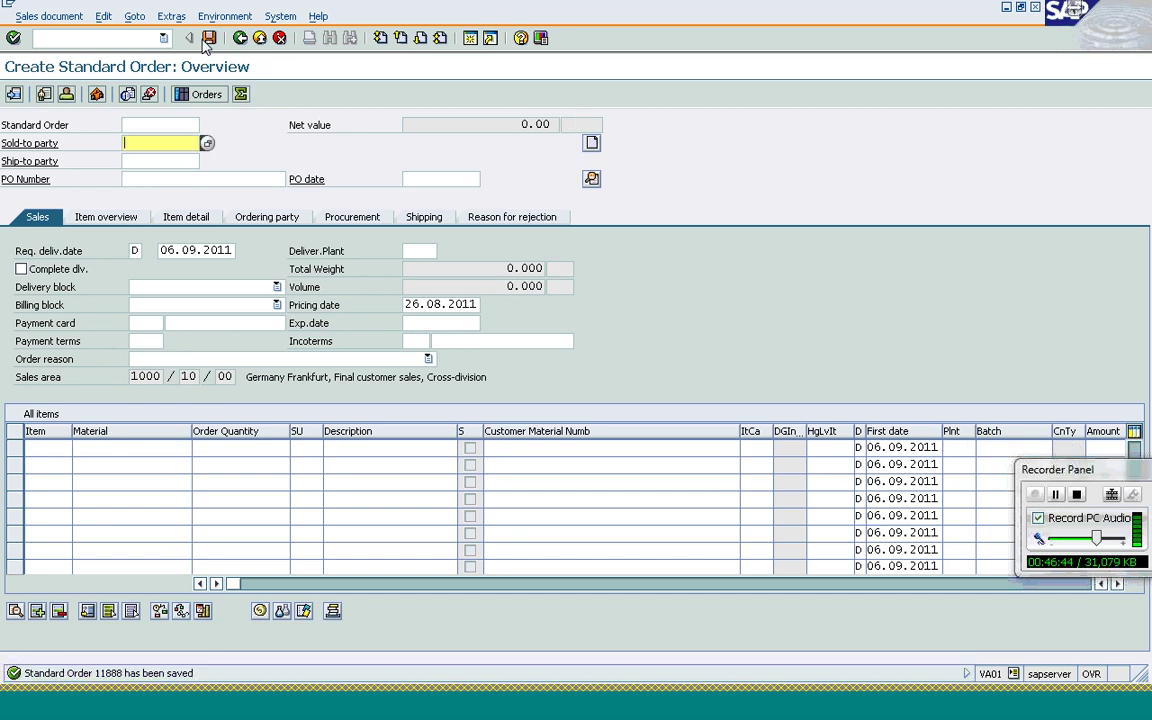
# - Create an outbound delivery for the saved standard order at shipping point 1200 with transaction VL01N
pyautogui.click(57, 38)
pyautogui.write('/n')
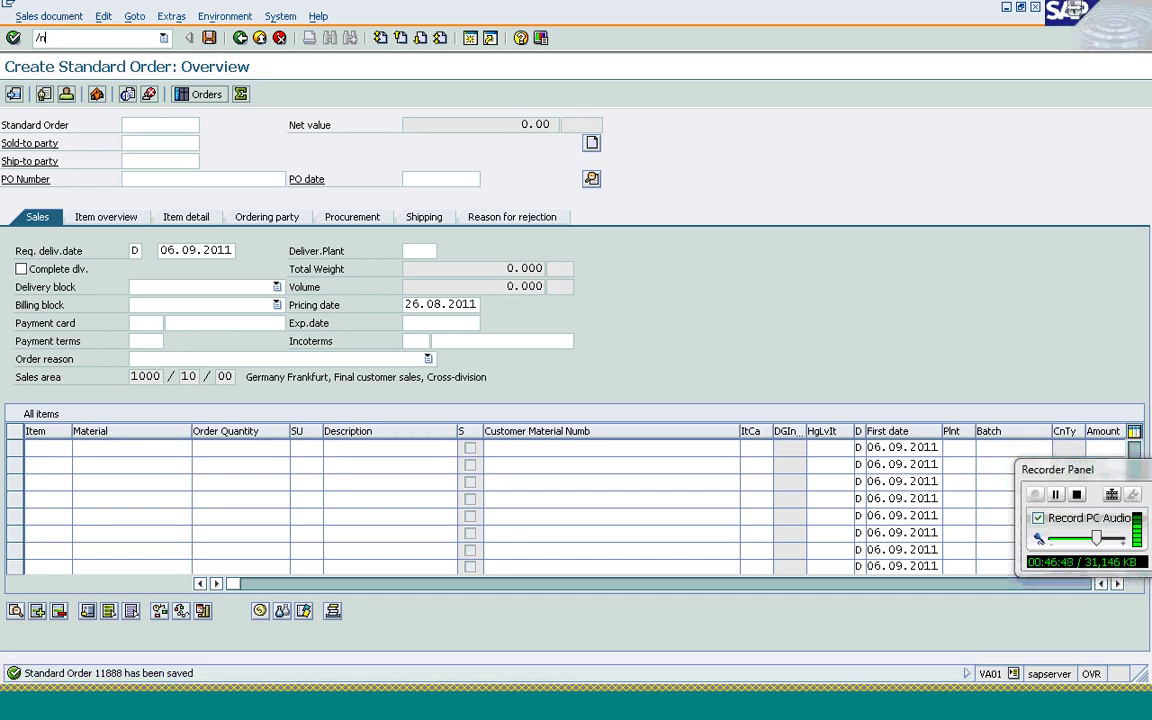
pyautogui.write('vl01n')
pyautogui.press('Return')
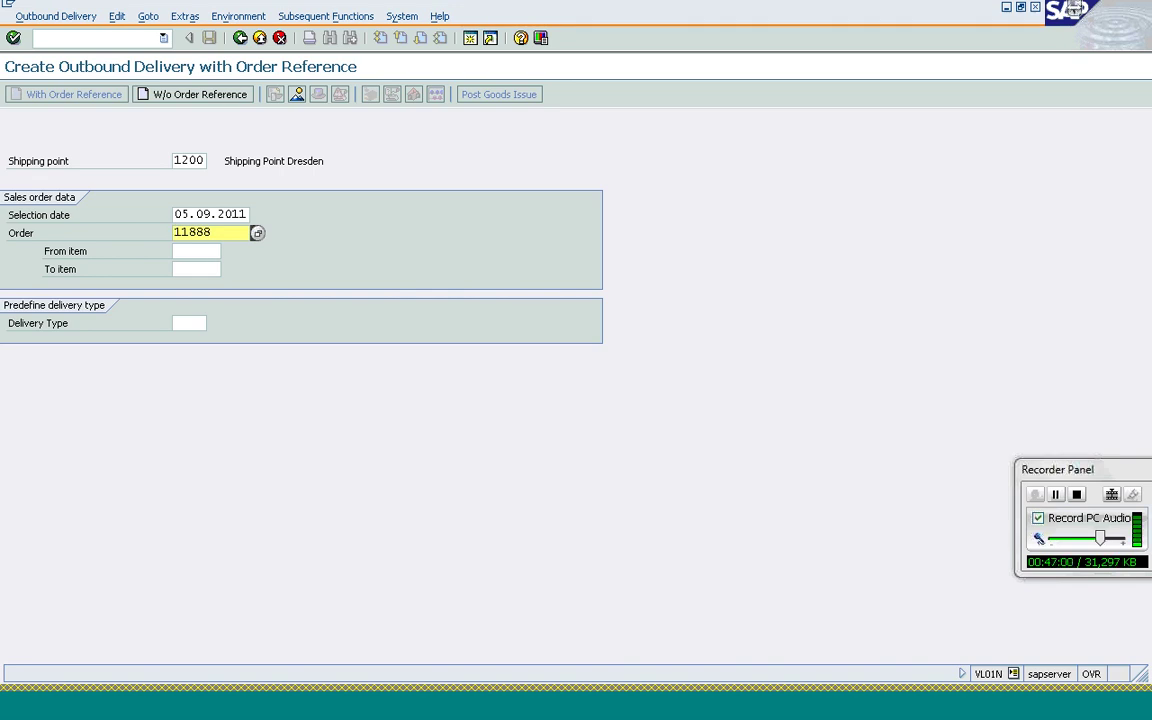
pyautogui.click(188, 160)
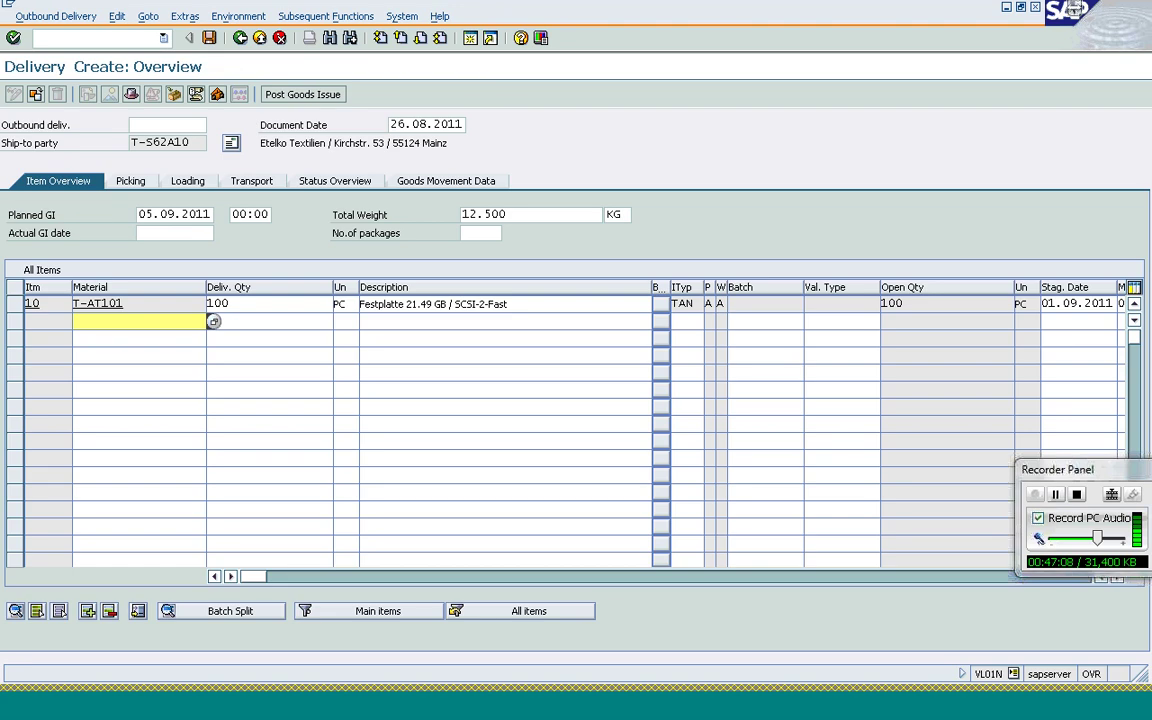
# - Save the delivery by continuing to its transfer order, and generate and save the transfer order in warehouse 012
pyautogui.click(312, 18)
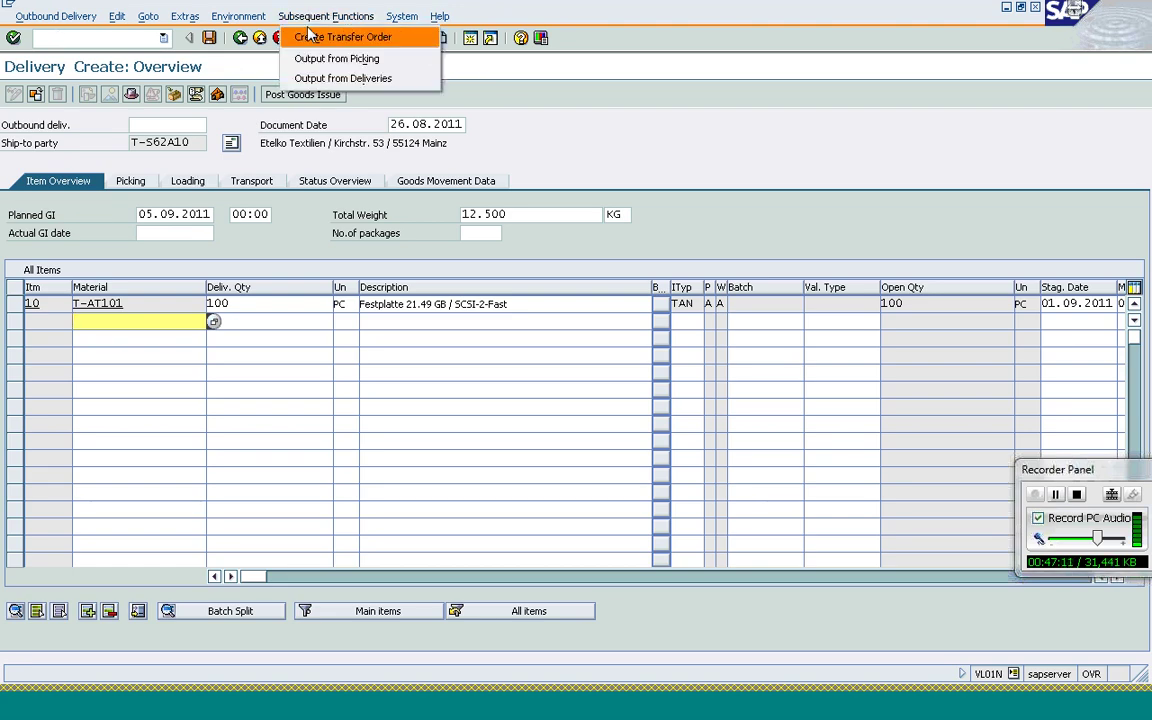
pyautogui.click(311, 37)
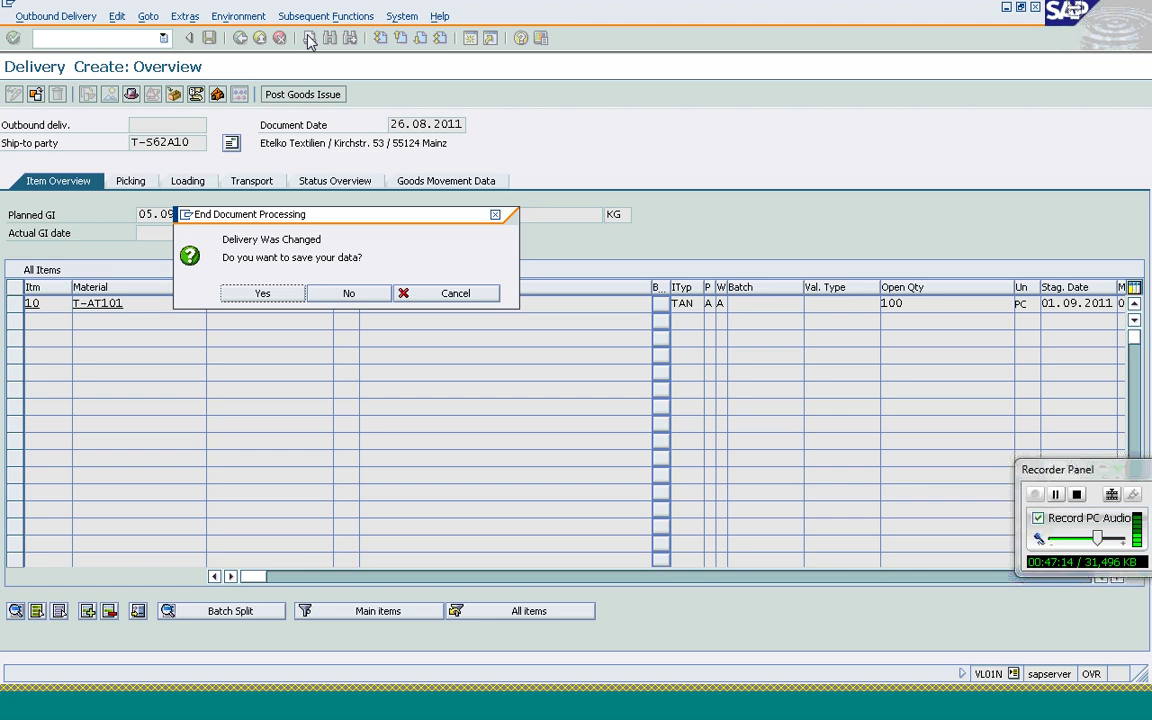
pyautogui.click(252, 300)
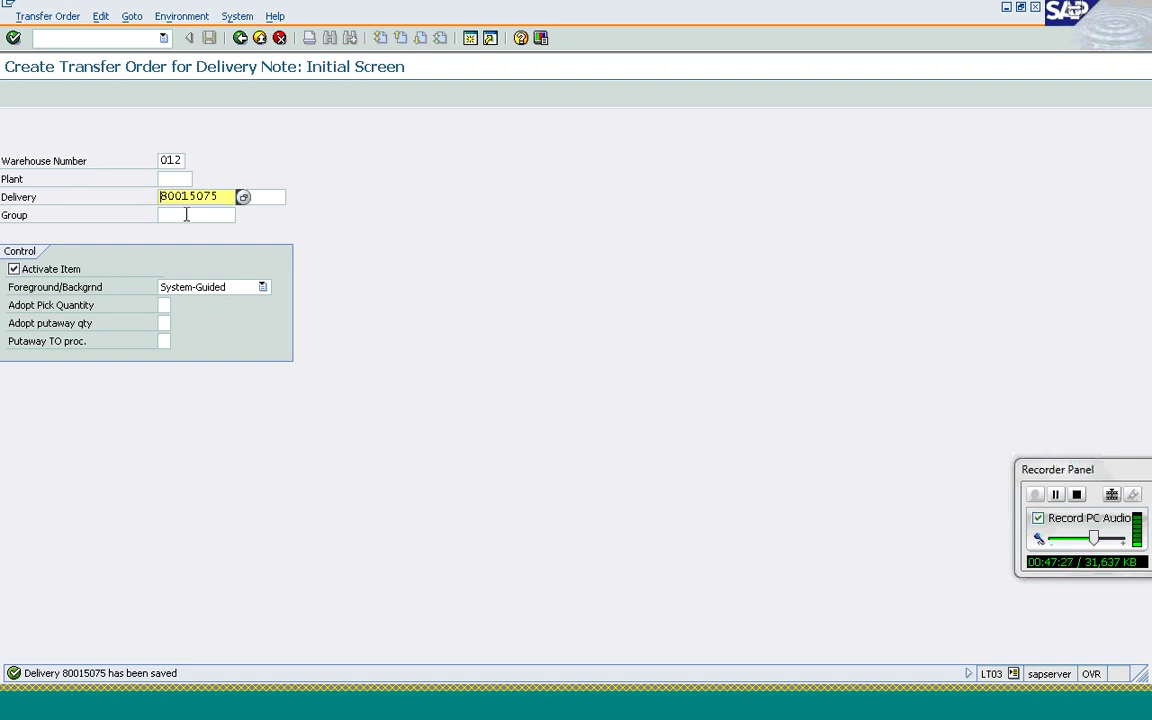
pyautogui.press('Return')
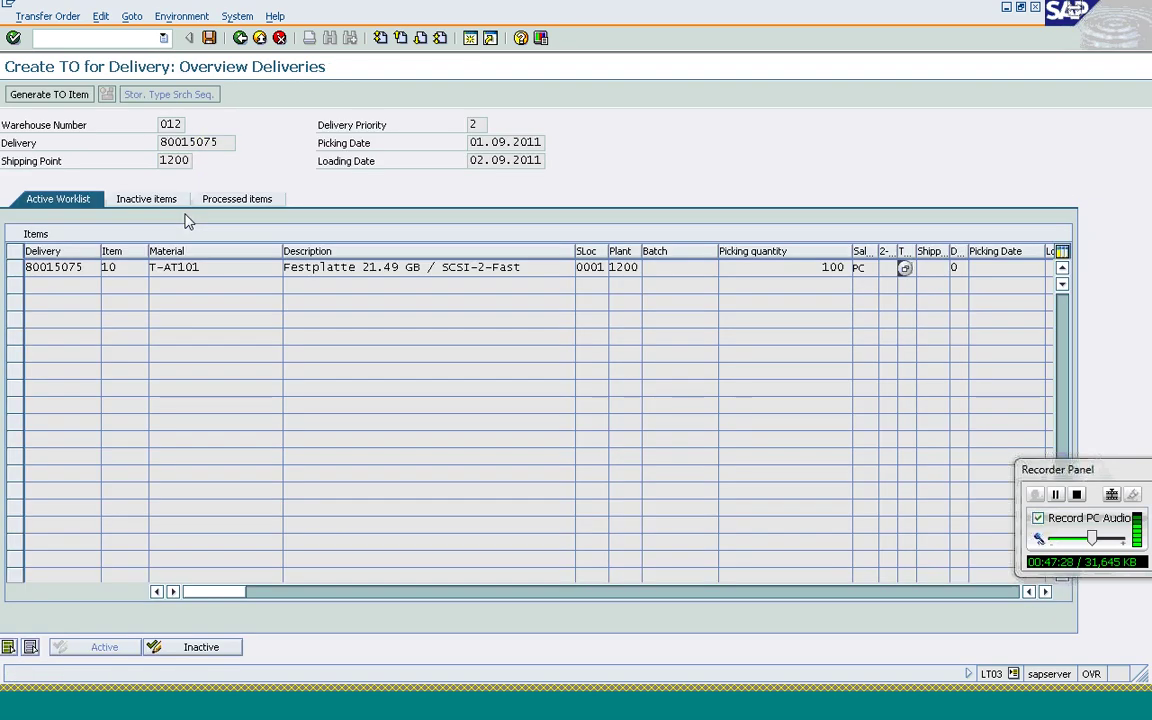
pyautogui.click(58, 97)
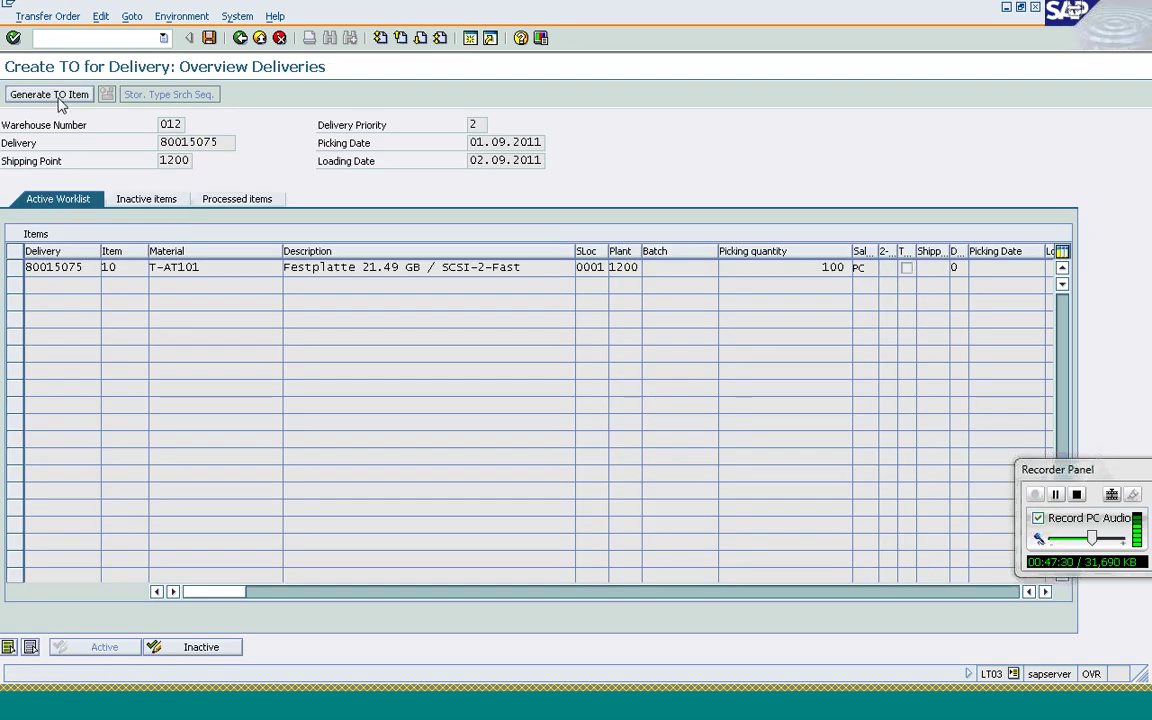
pyautogui.click(216, 44)
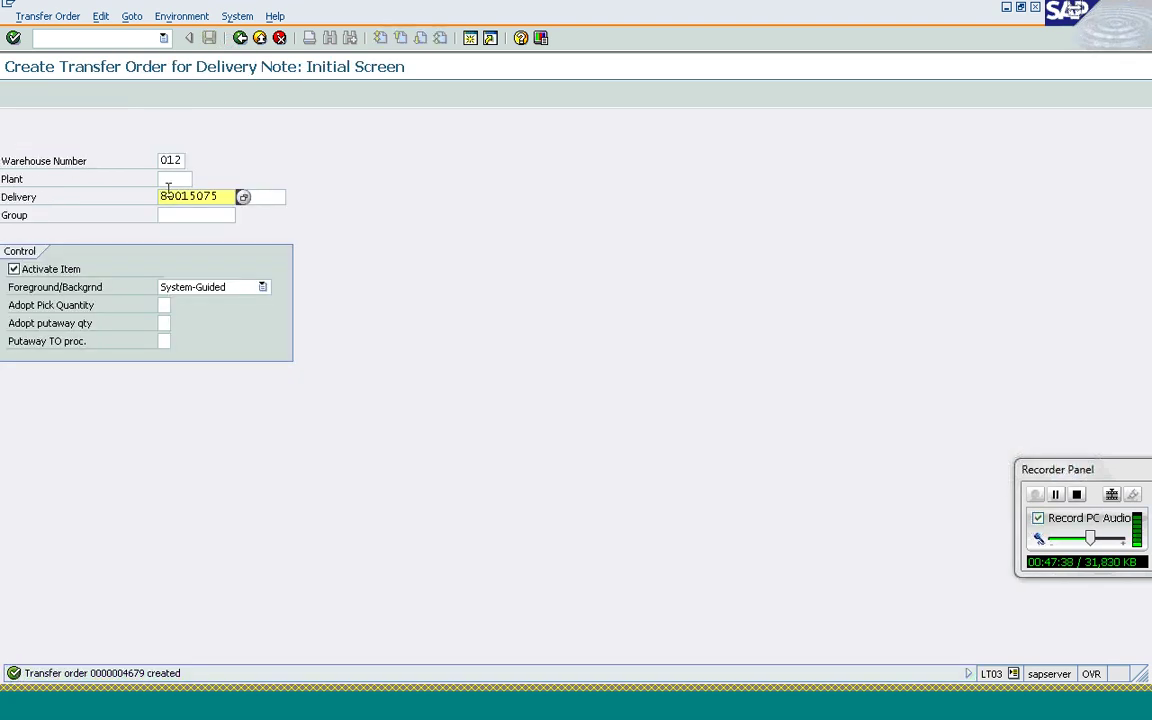
# - Post goods issue for the outbound delivery with transaction VL02N
pyautogui.moveTo(160, 196); pyautogui.dragTo(214, 198)
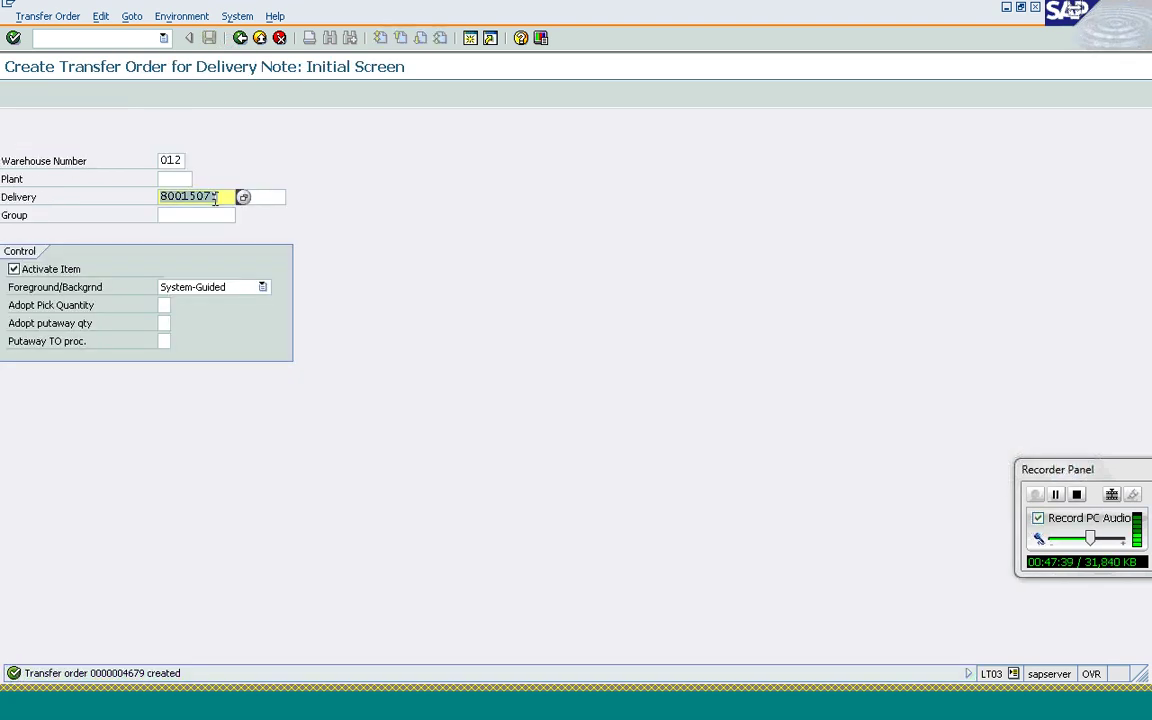
pyautogui.click(135, 43)
pyautogui.write('/nv')
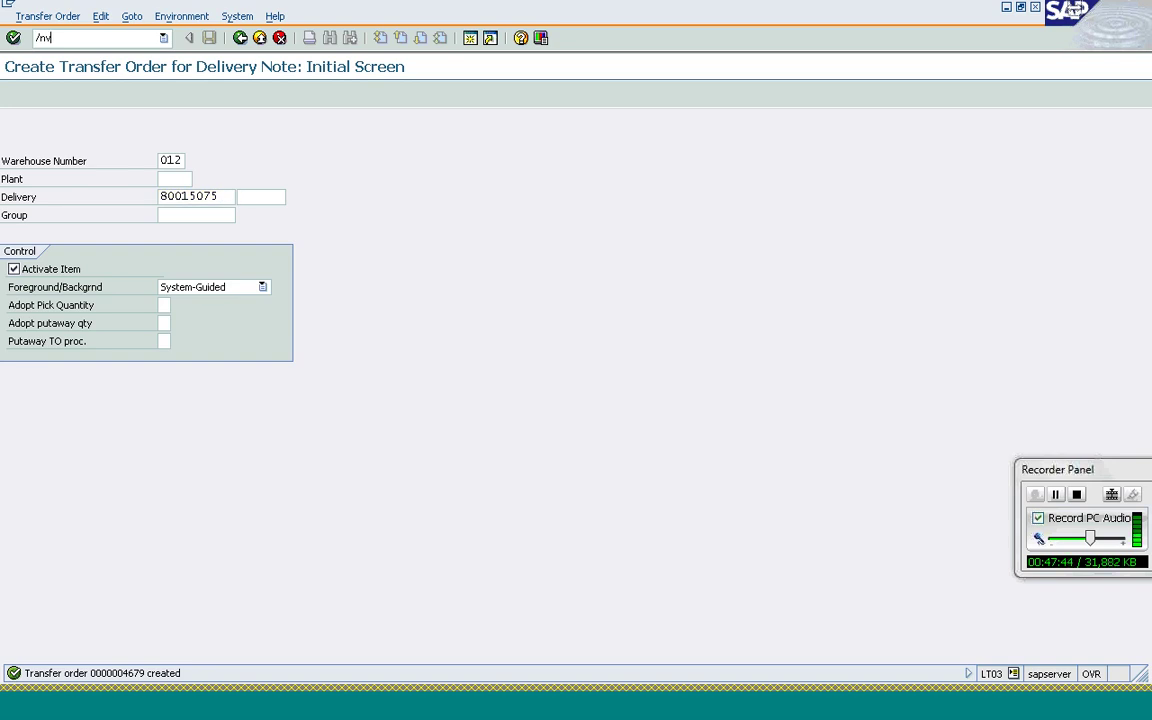
pyautogui.write('l02n')
pyautogui.press('Return')
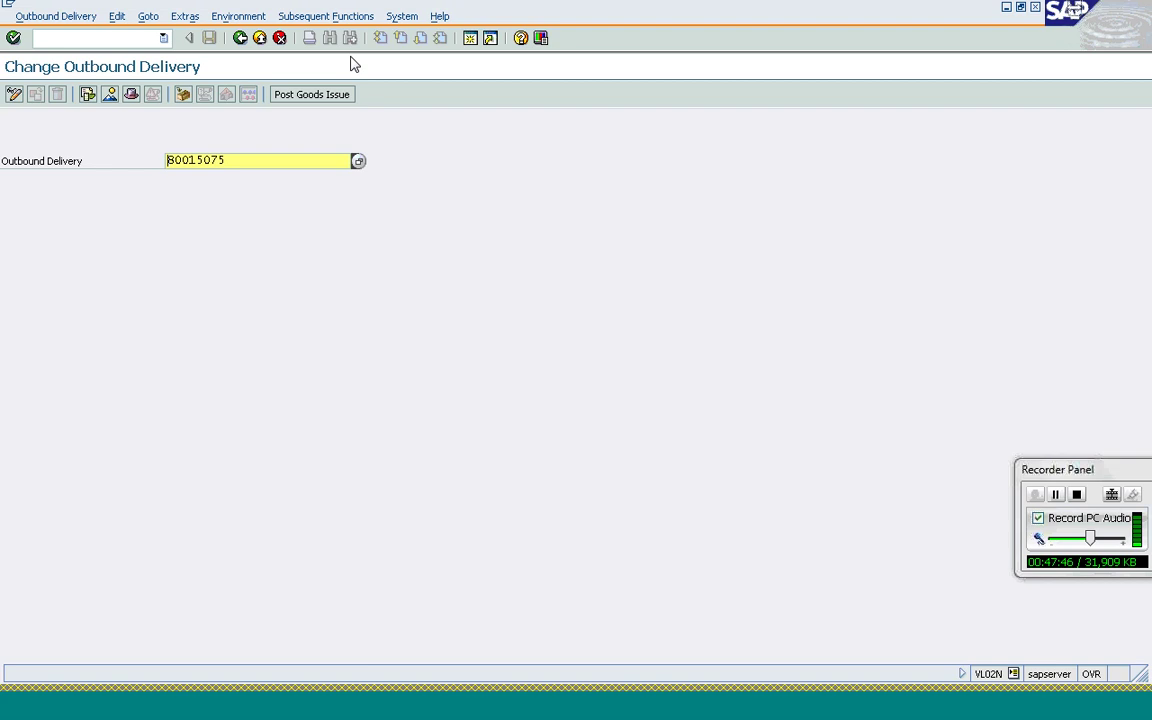
pyautogui.click(312, 95)
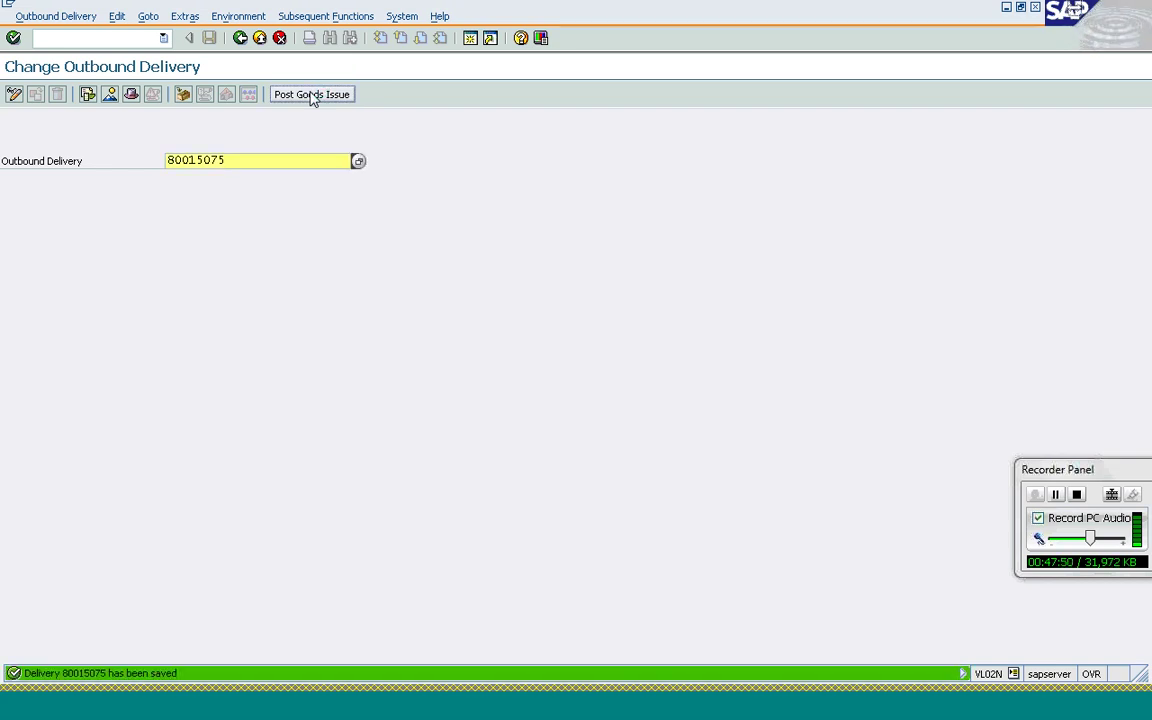
# - Create an F2 invoice for the delivery with transaction VF01
pyautogui.click(110, 40)
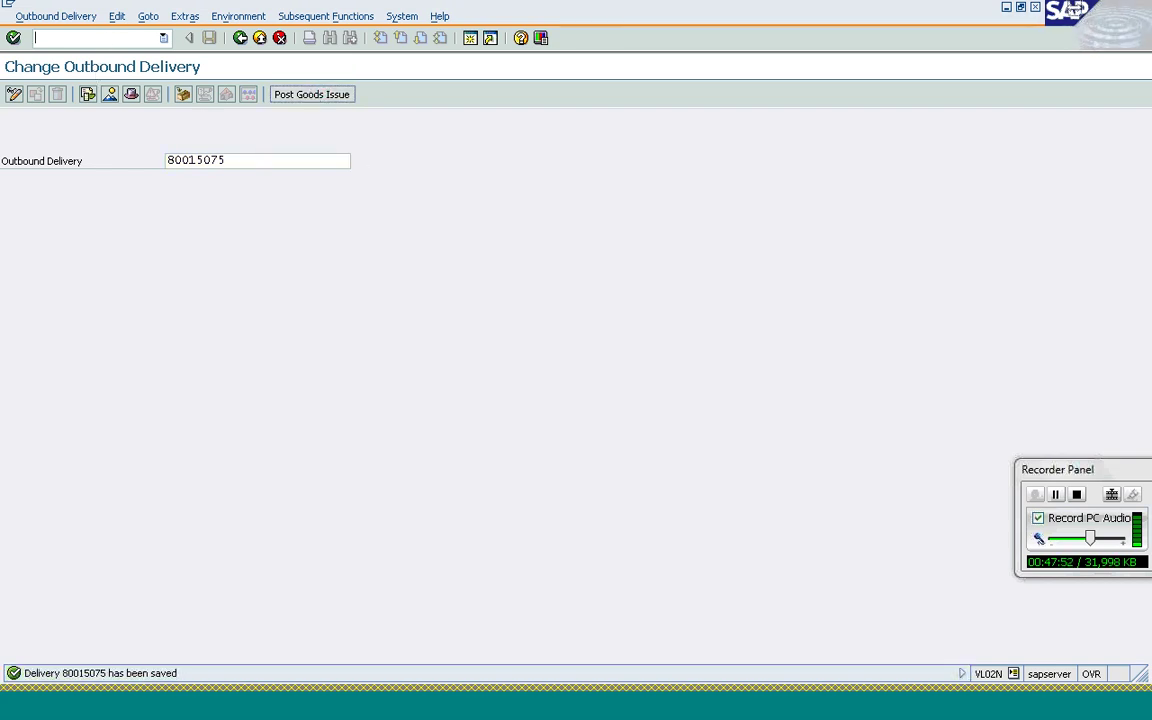
pyautogui.write('/nvf01')
pyautogui.press('Return')
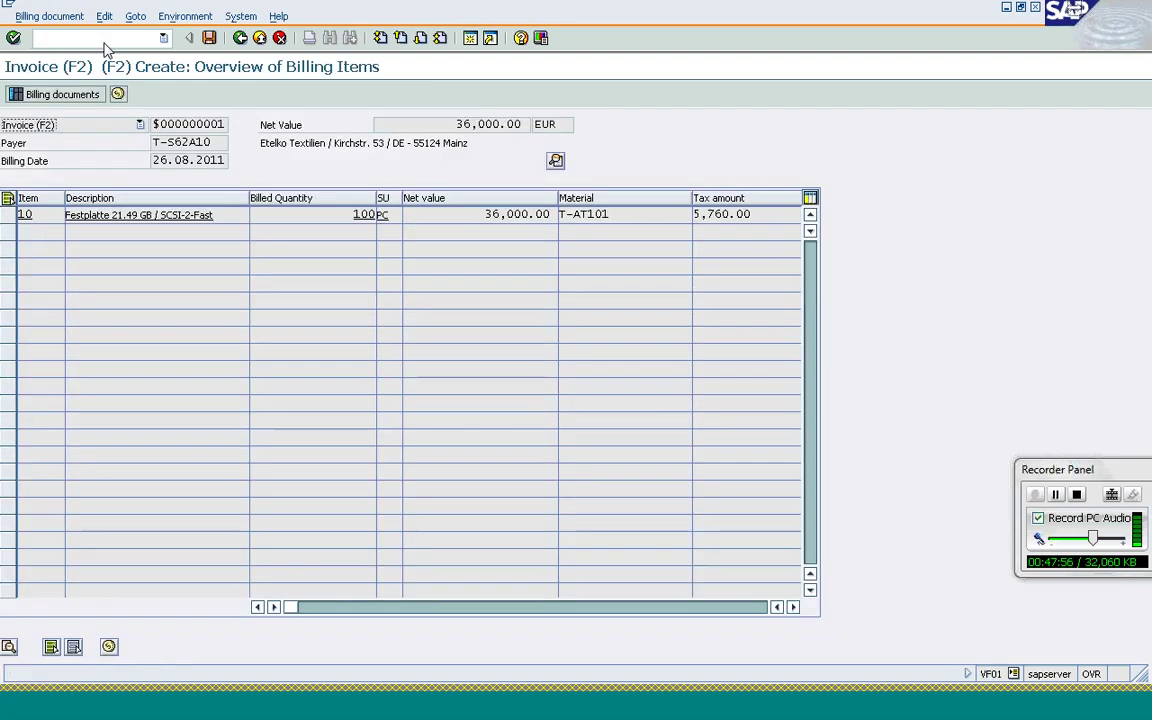
# - Review the pricing conditions of invoice item 10, including the BO02 material rebate, and save the invoice
pyautogui.click(10, 215)
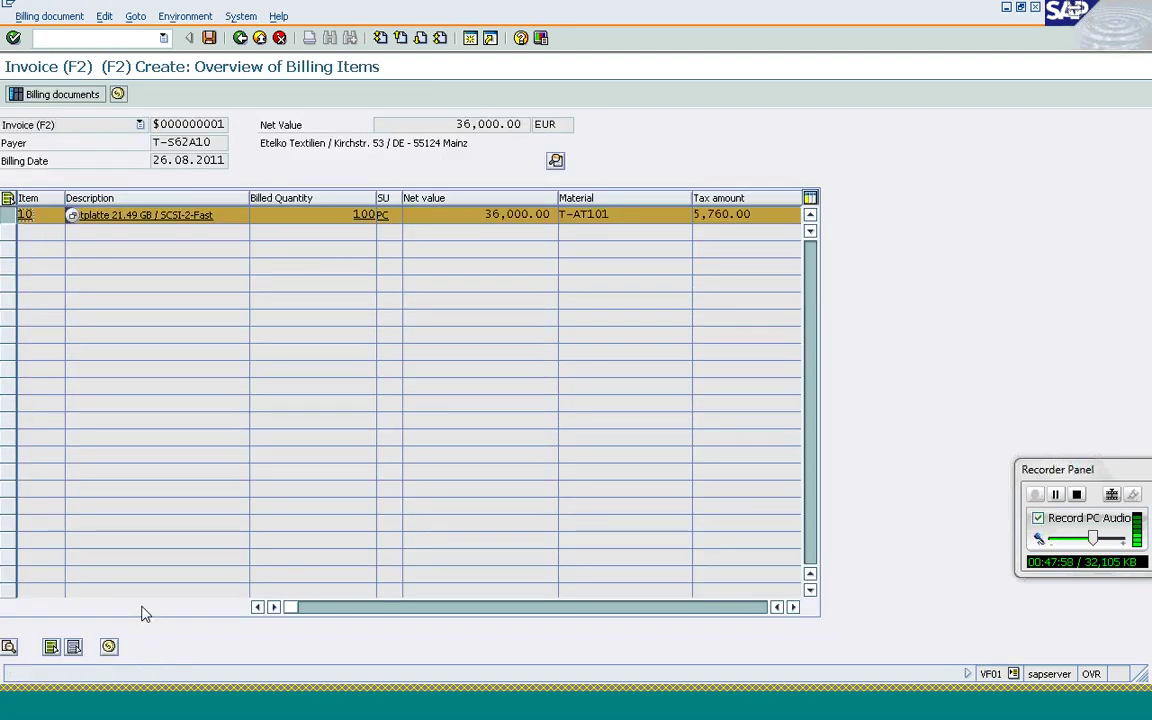
pyautogui.click(110, 647)
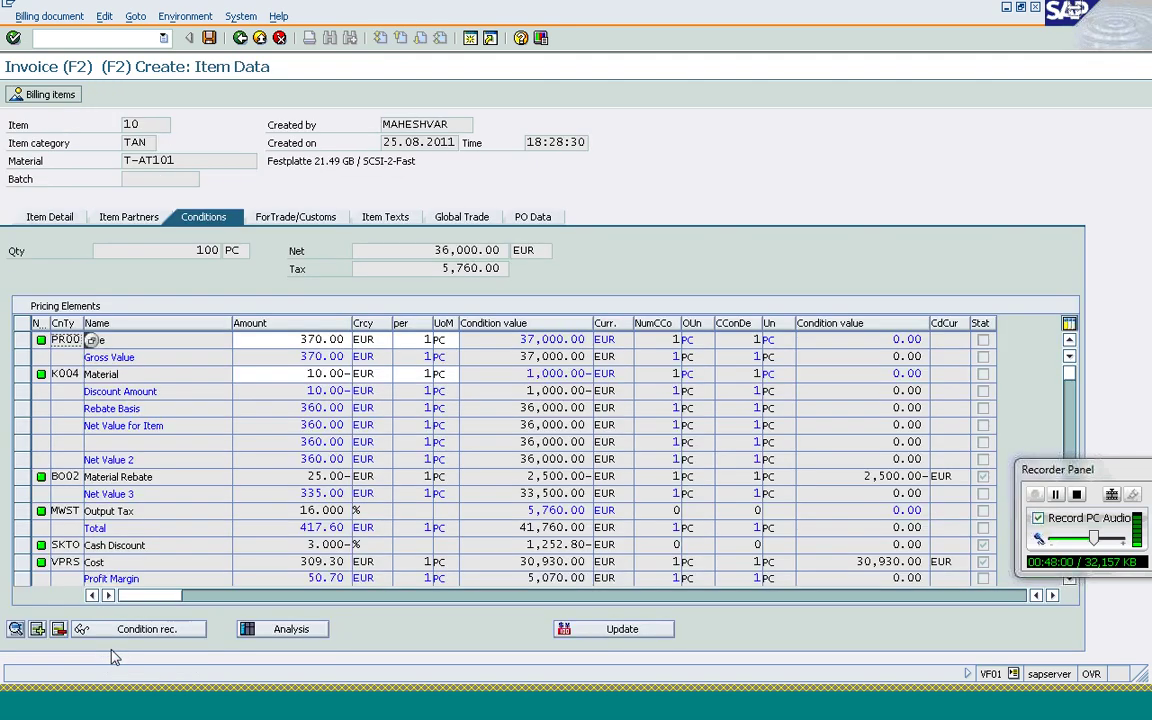
pyautogui.click(20, 476)
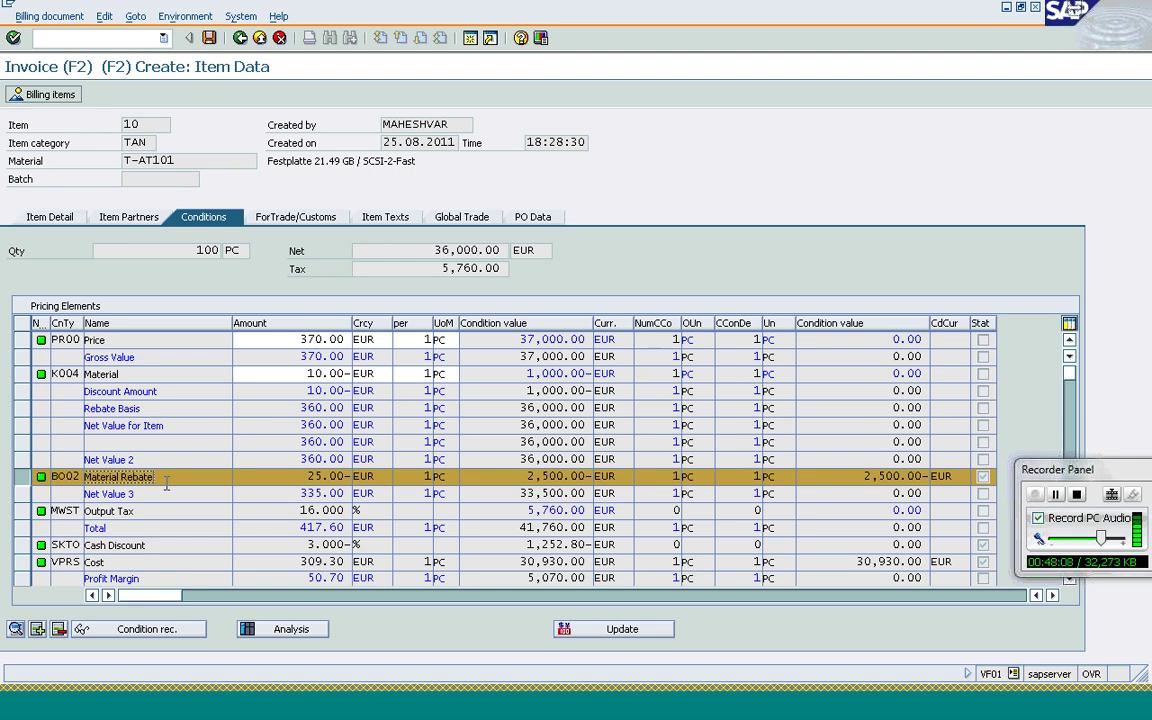
pyautogui.click(315, 478)
pyautogui.click(209, 38)
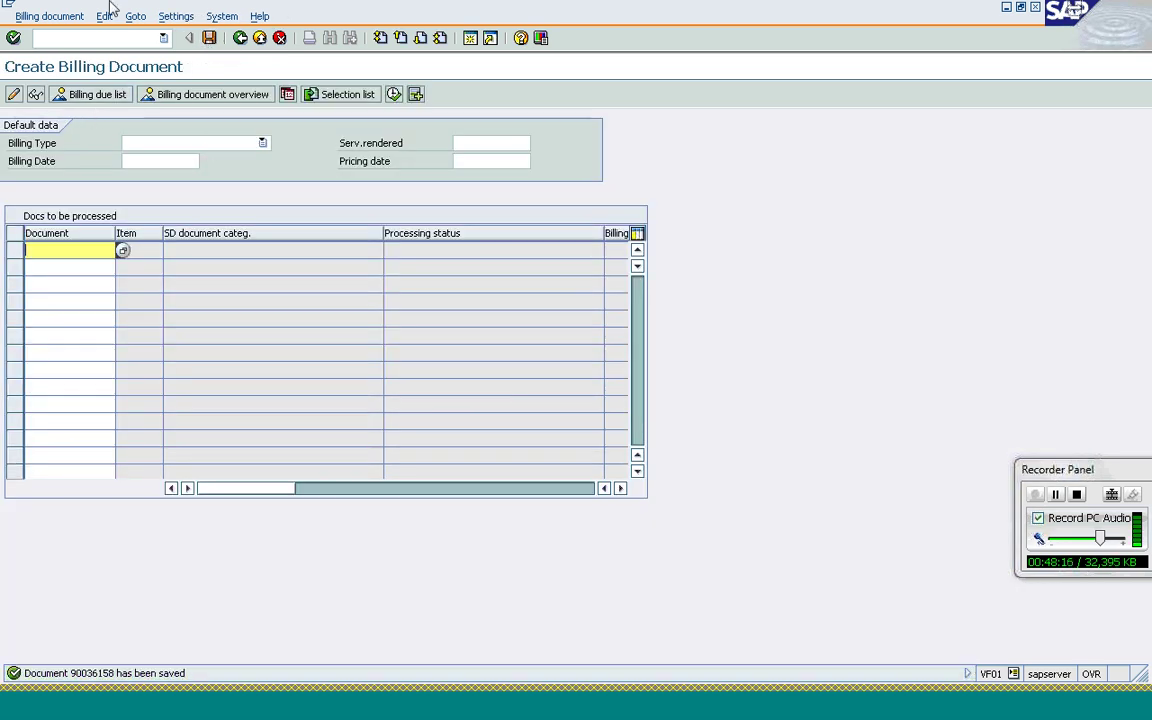
# - Open rebate agreement 97 for changing with transaction VBO2 and acknowledge the sales volume message
pyautogui.click(95, 38)
pyautogui.write('/n')
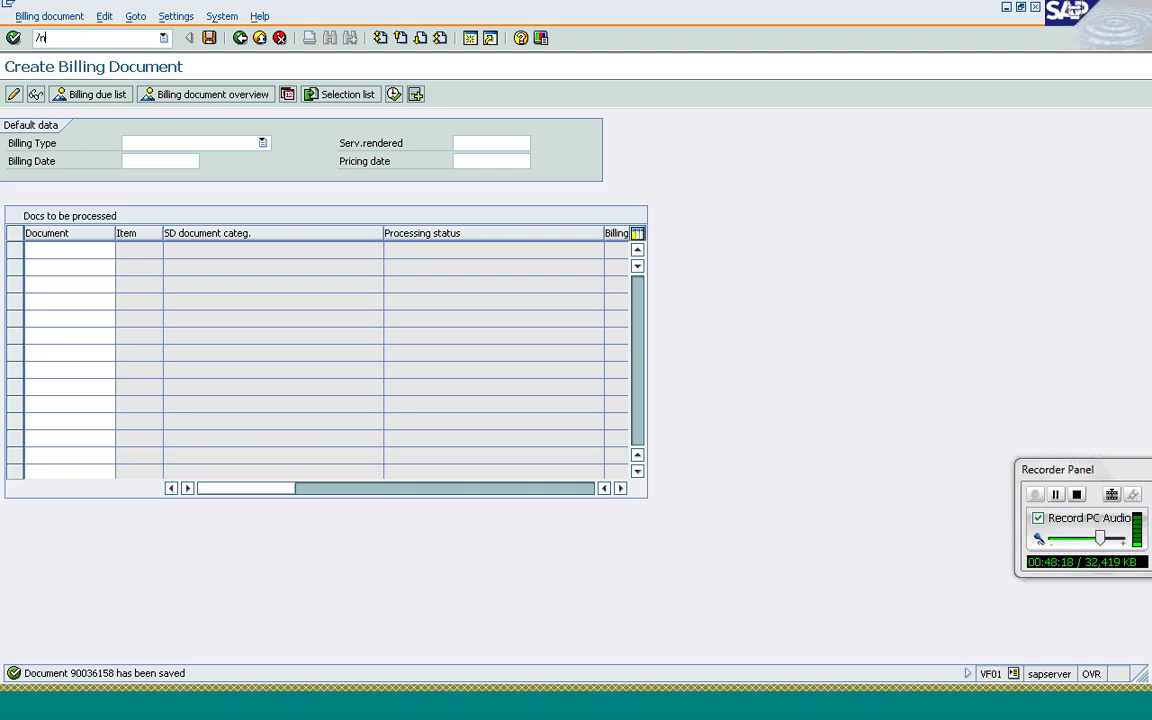
pyautogui.write('vbo')
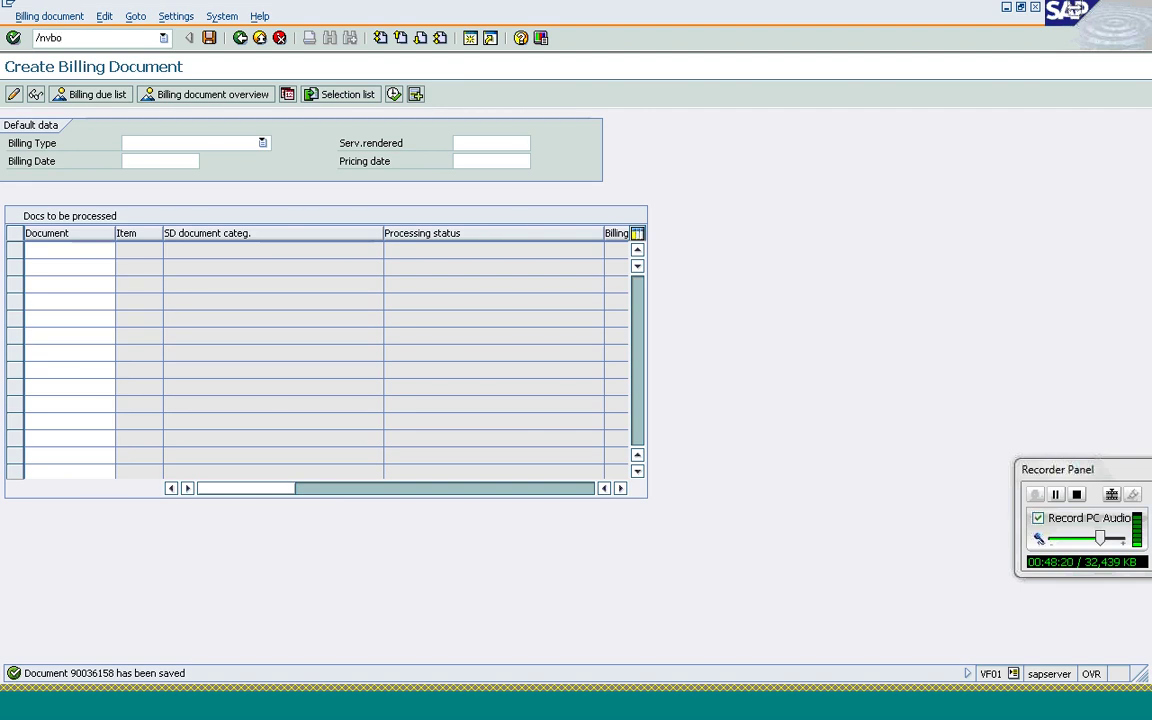
pyautogui.write('2')
pyautogui.press('Return')
pyautogui.press('Return')
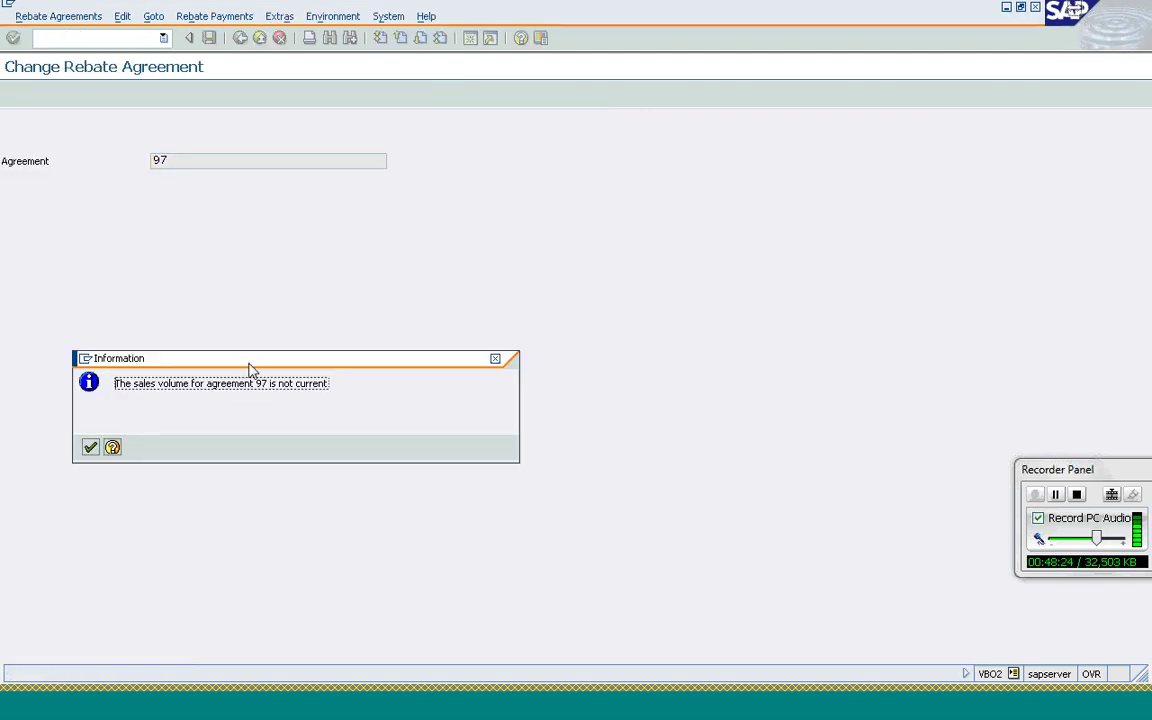
pyautogui.moveTo(249, 368); pyautogui.dragTo(302, 270)
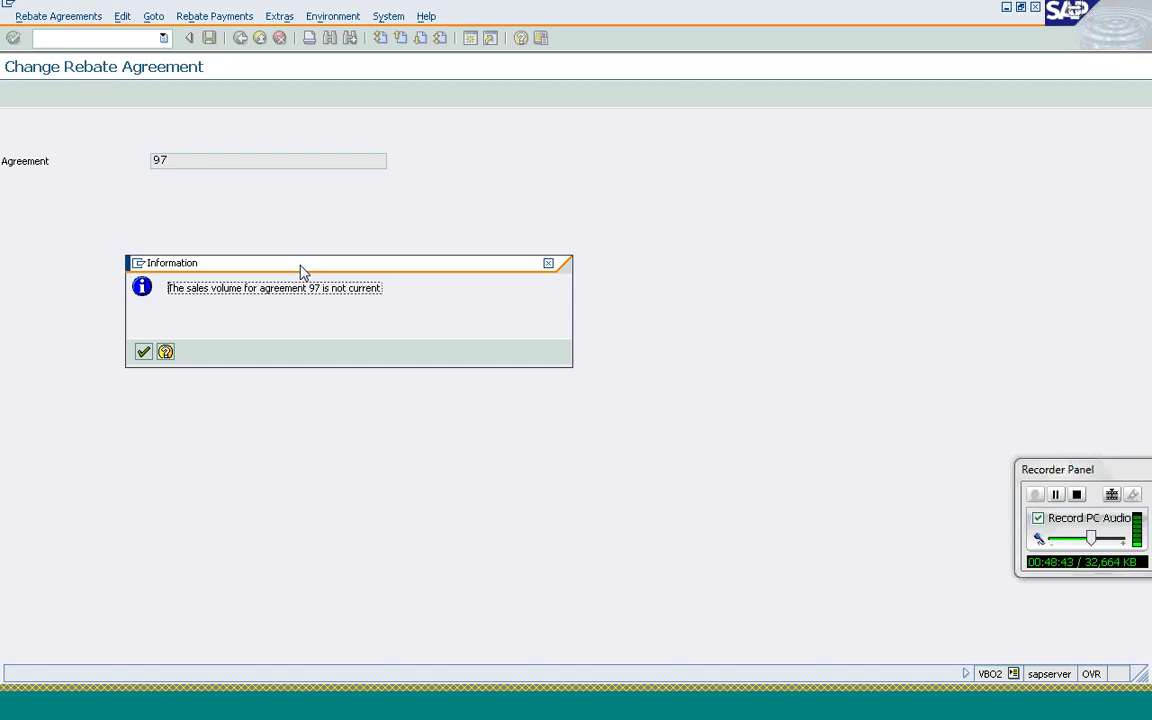
pyautogui.click(143, 353)
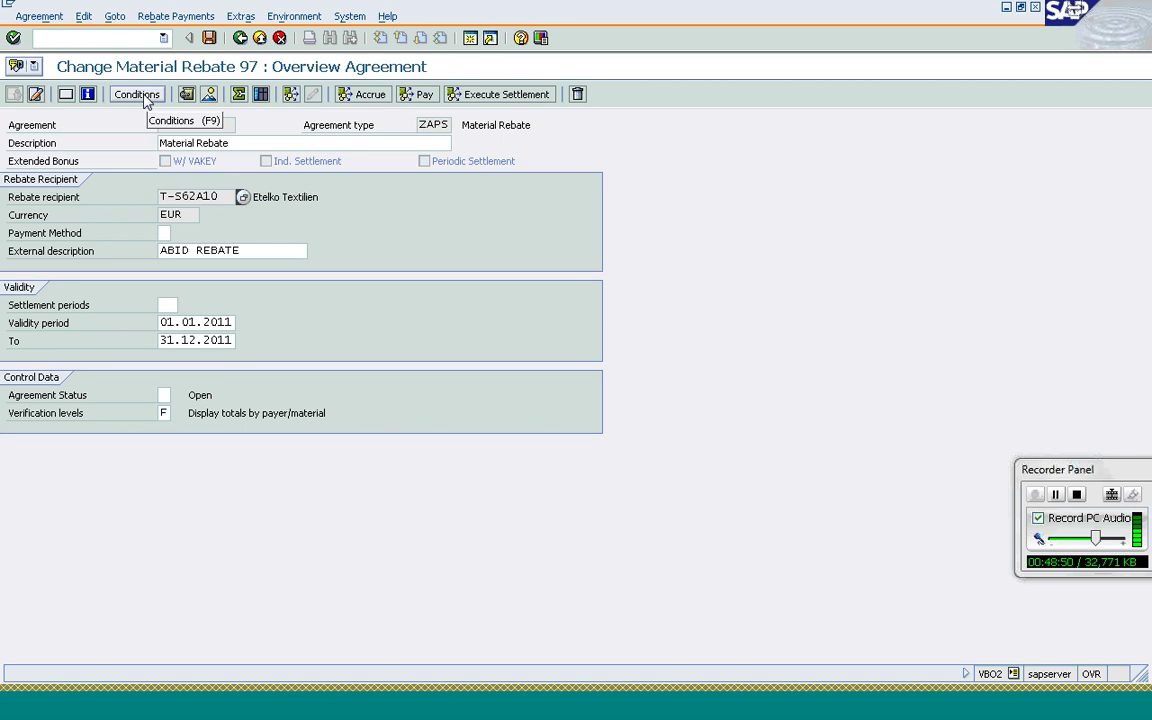
# - Check the sales volume and accruals of rebate agreement 97 and return to SAP Easy Access
pyautogui.click(198, 18)
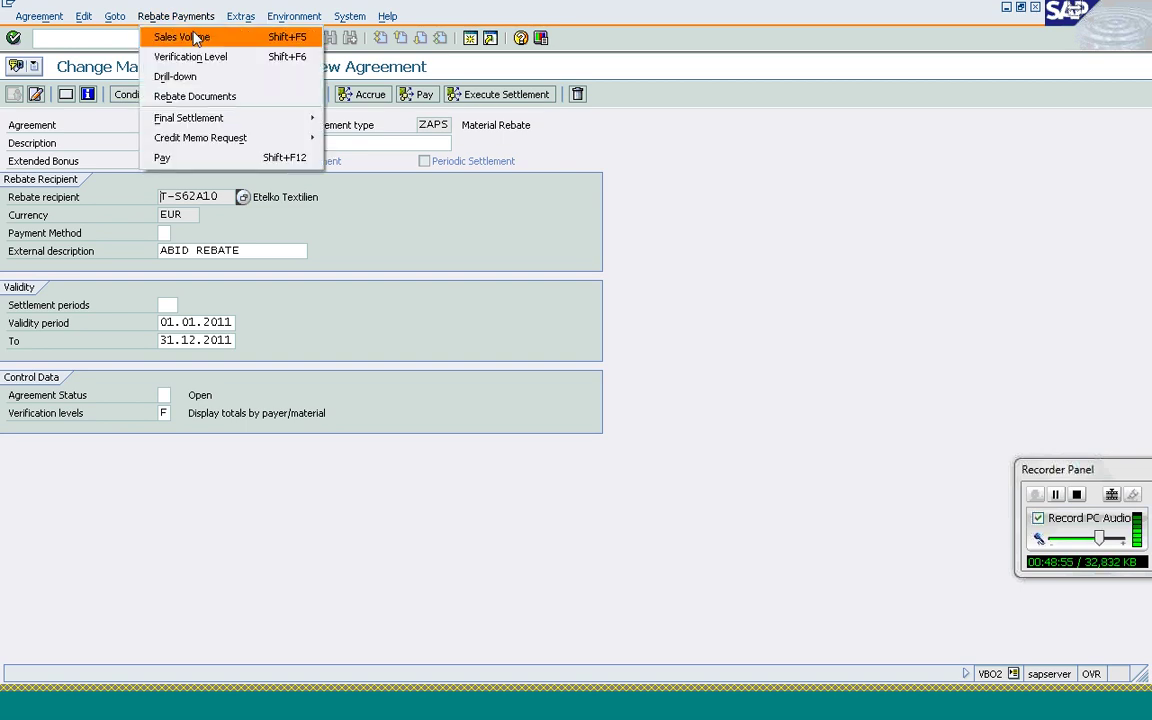
pyautogui.click(196, 38)
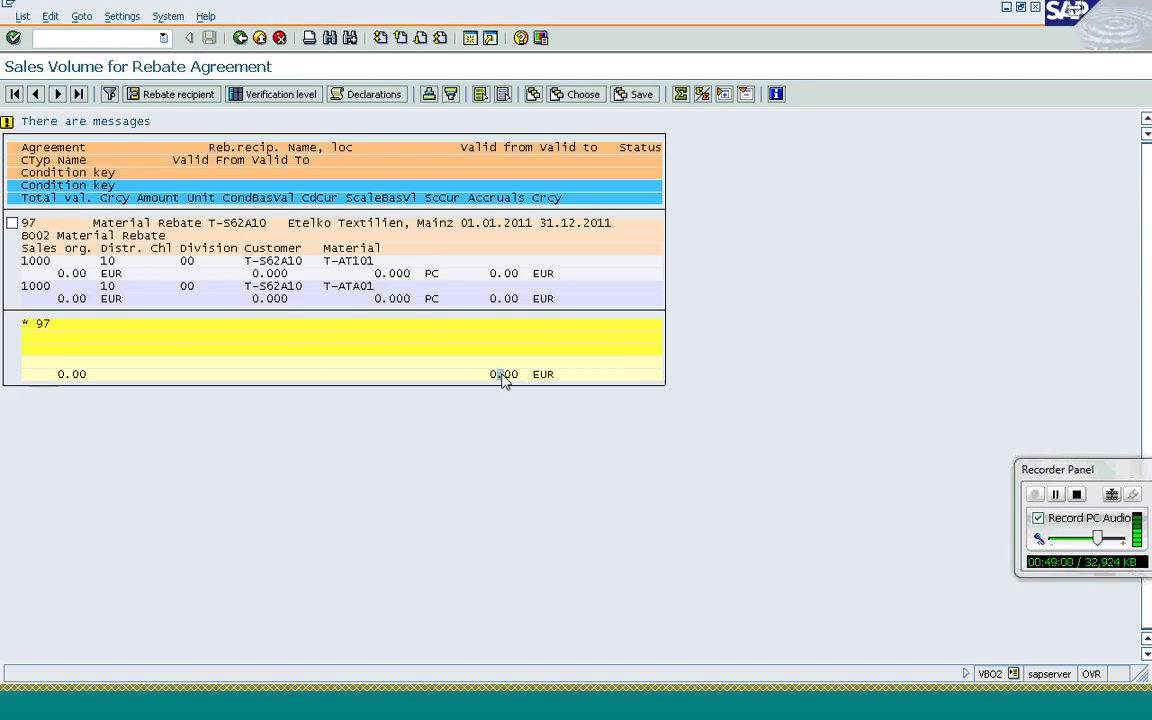
pyautogui.click(240, 38)
pyautogui.click(240, 38)
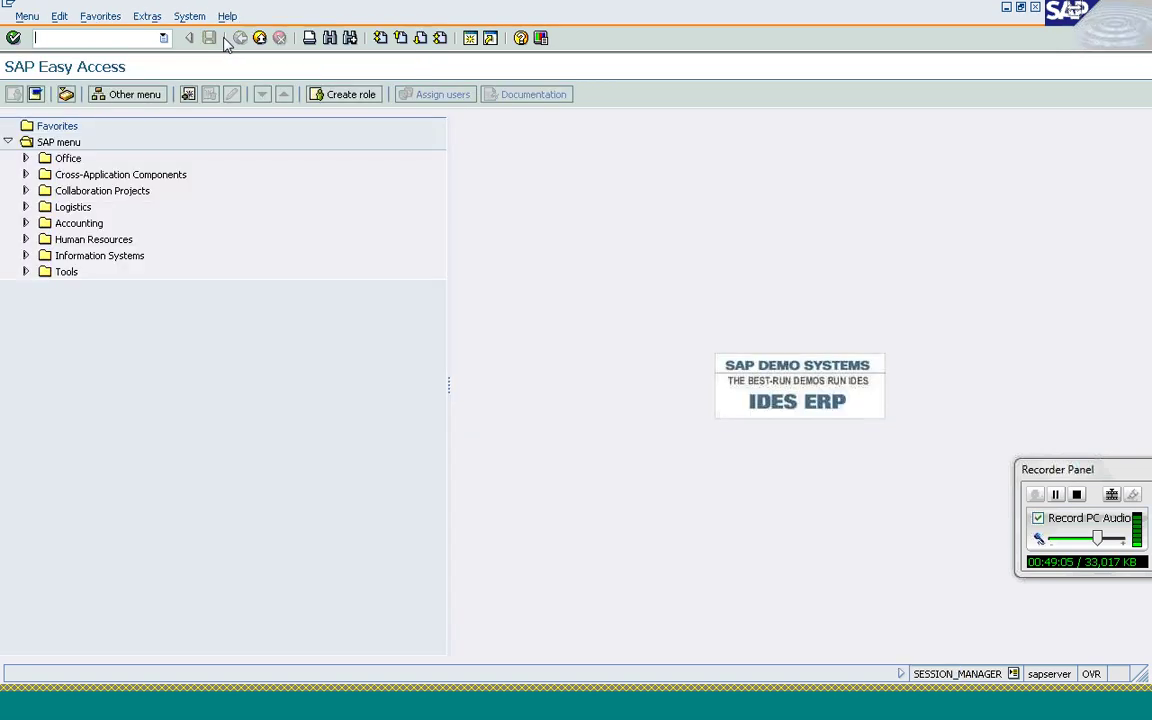
# - Open transaction VBOF (Update Billing Documents) from the Rebate folder under Sales and Distribution billing
pyautogui.click(26, 207)
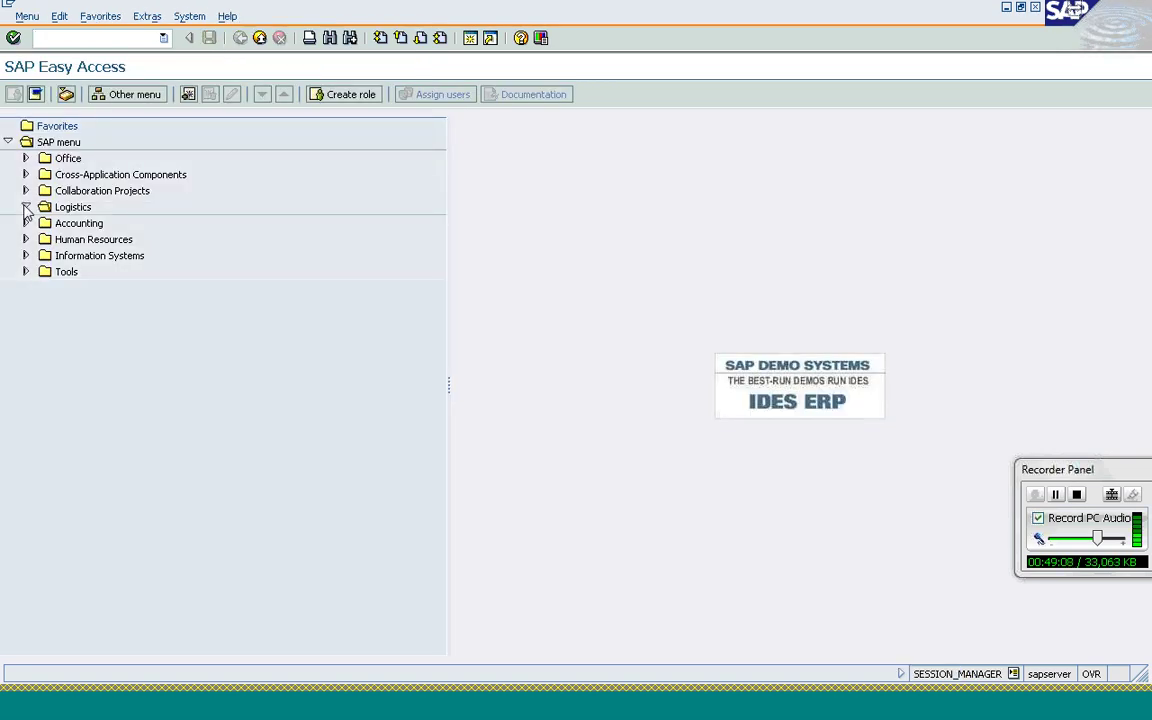
pyautogui.click(43, 240)
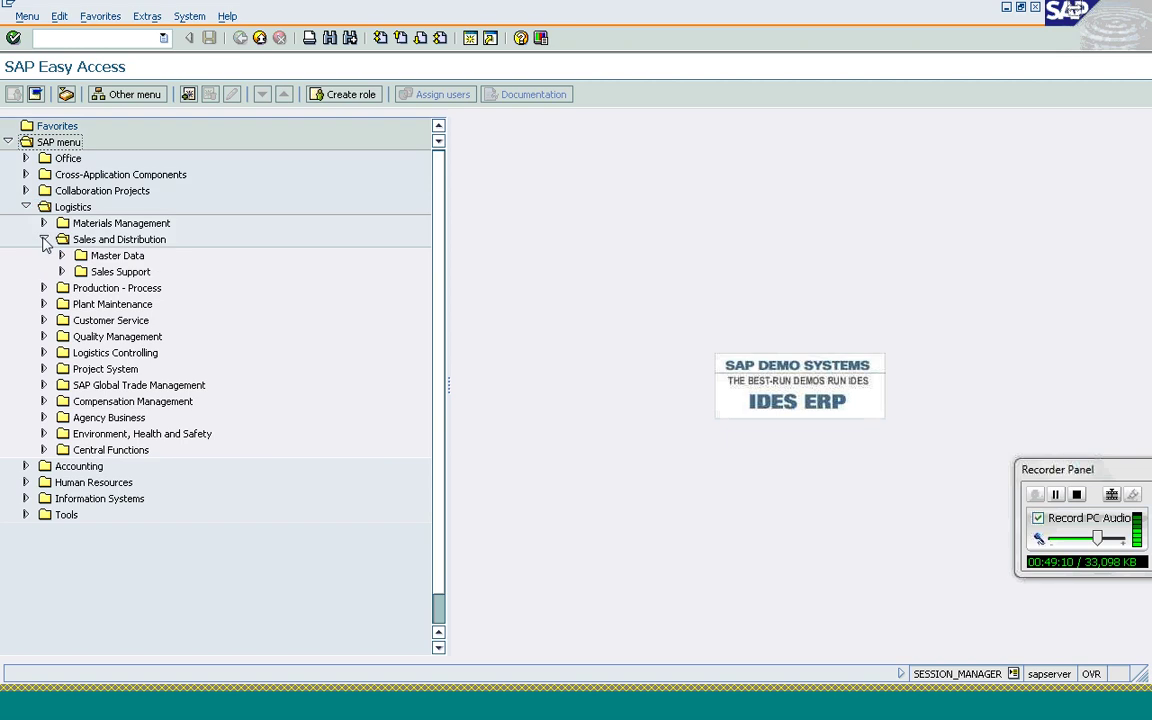
pyautogui.click(61, 336)
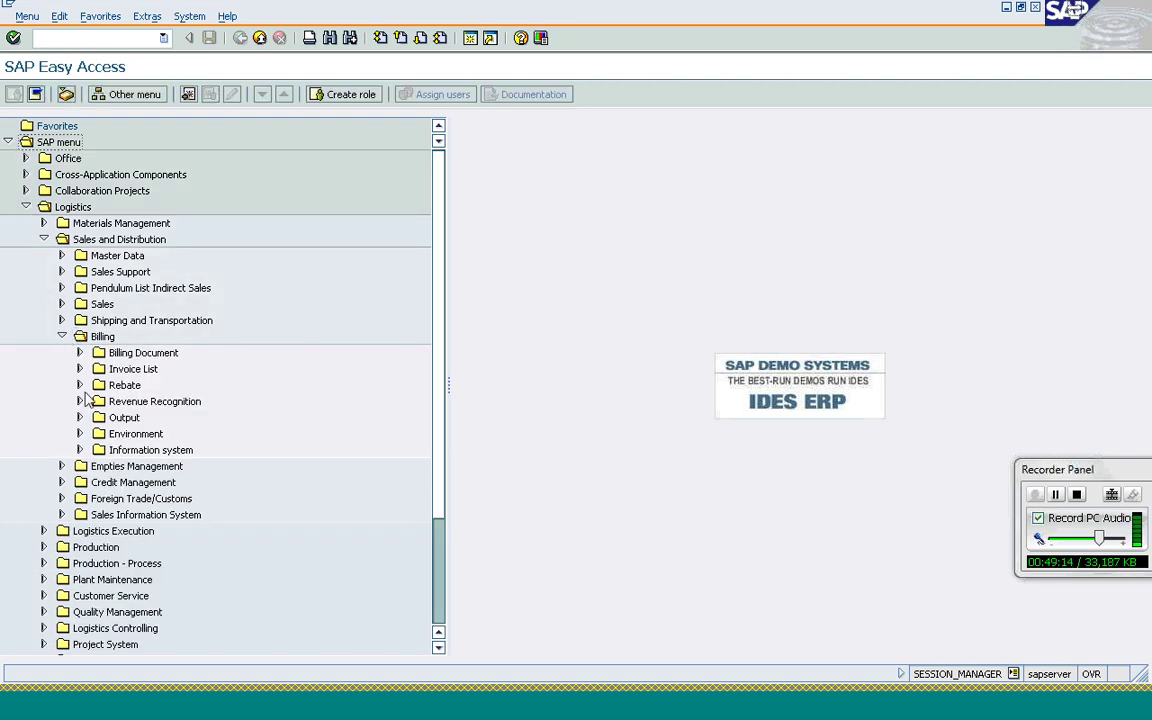
pyautogui.click(79, 386)
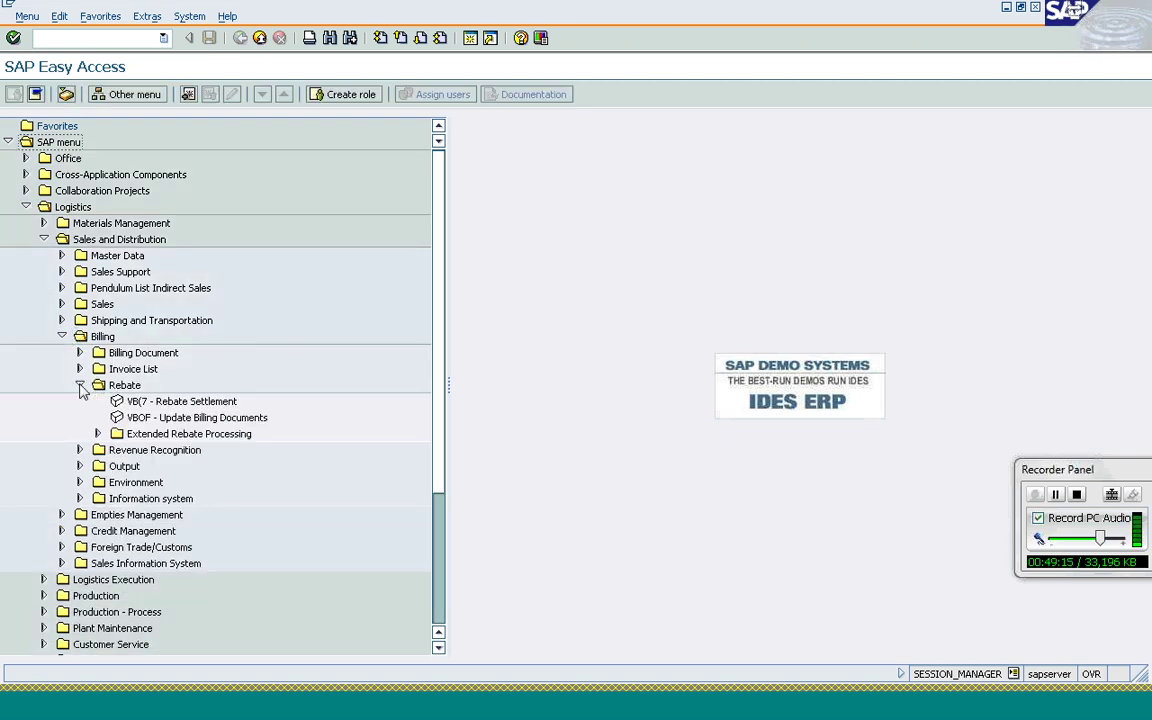
pyautogui.click(142, 419)
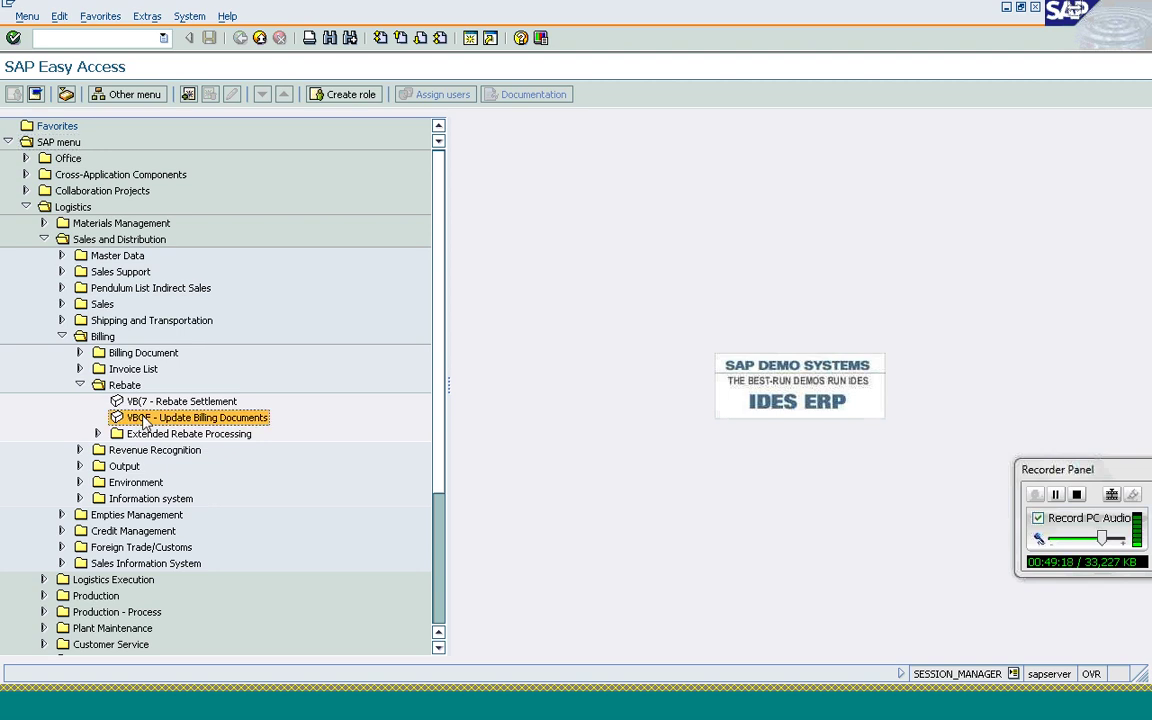
pyautogui.doubleClick(142, 419)
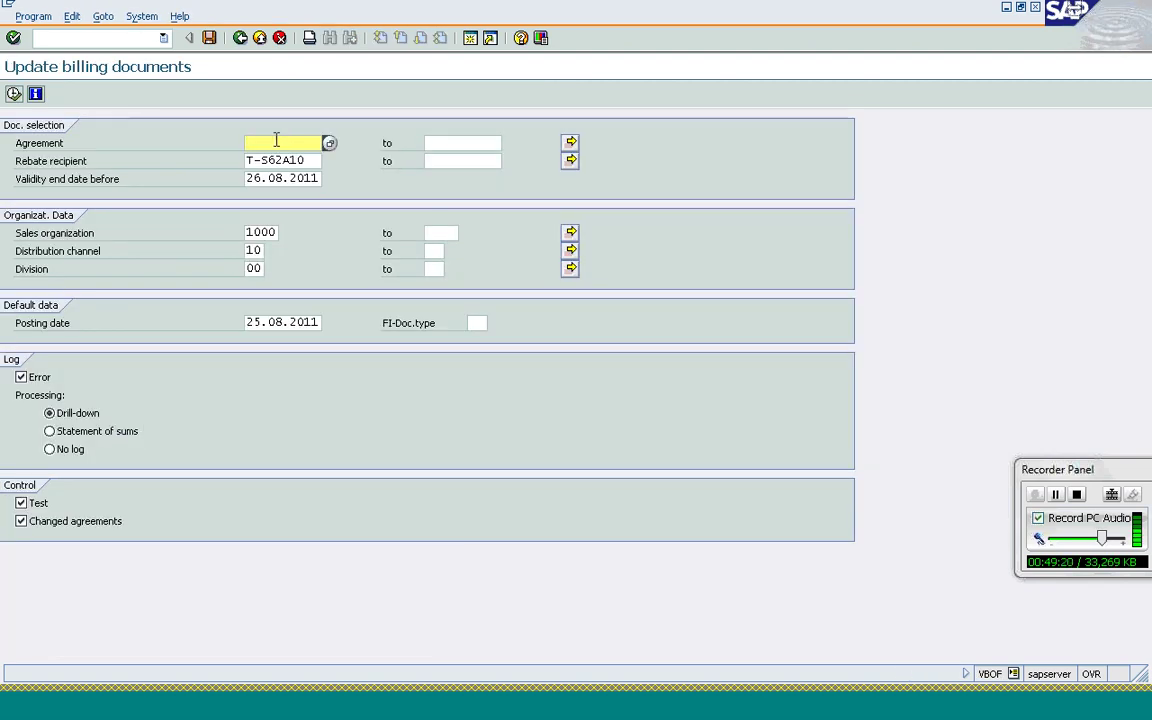
# - Run the billing document update for agreement 97 with test mode switched off
pyautogui.write('97')
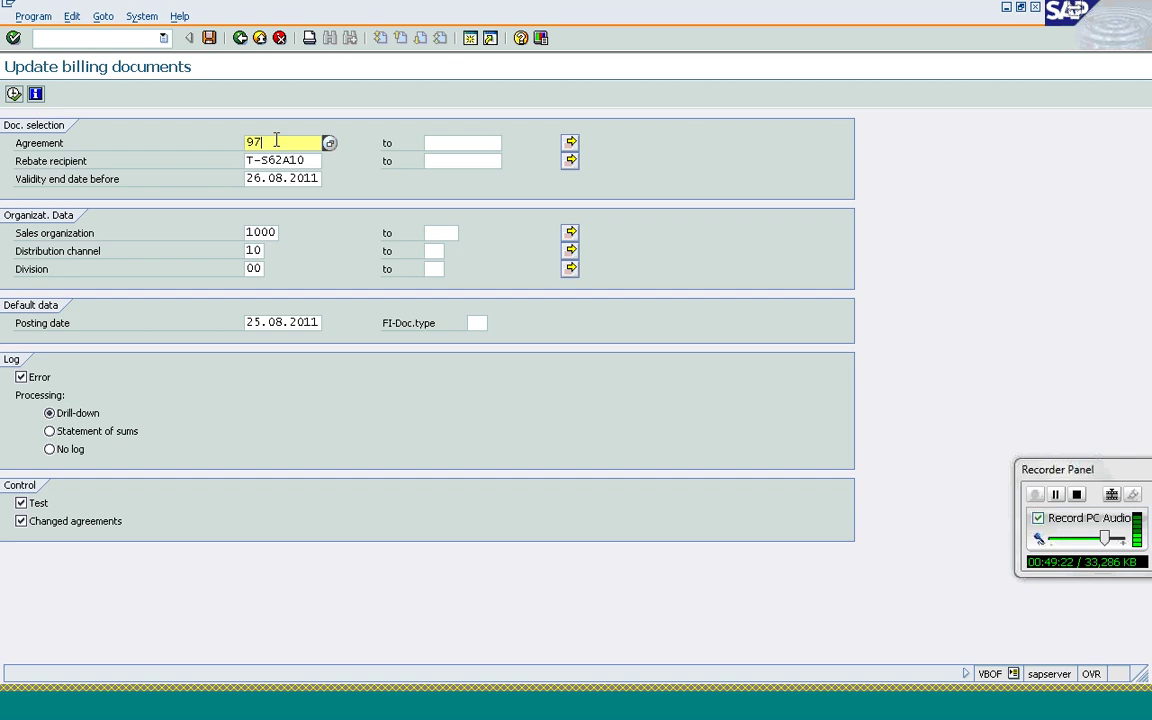
pyautogui.click(28, 506)
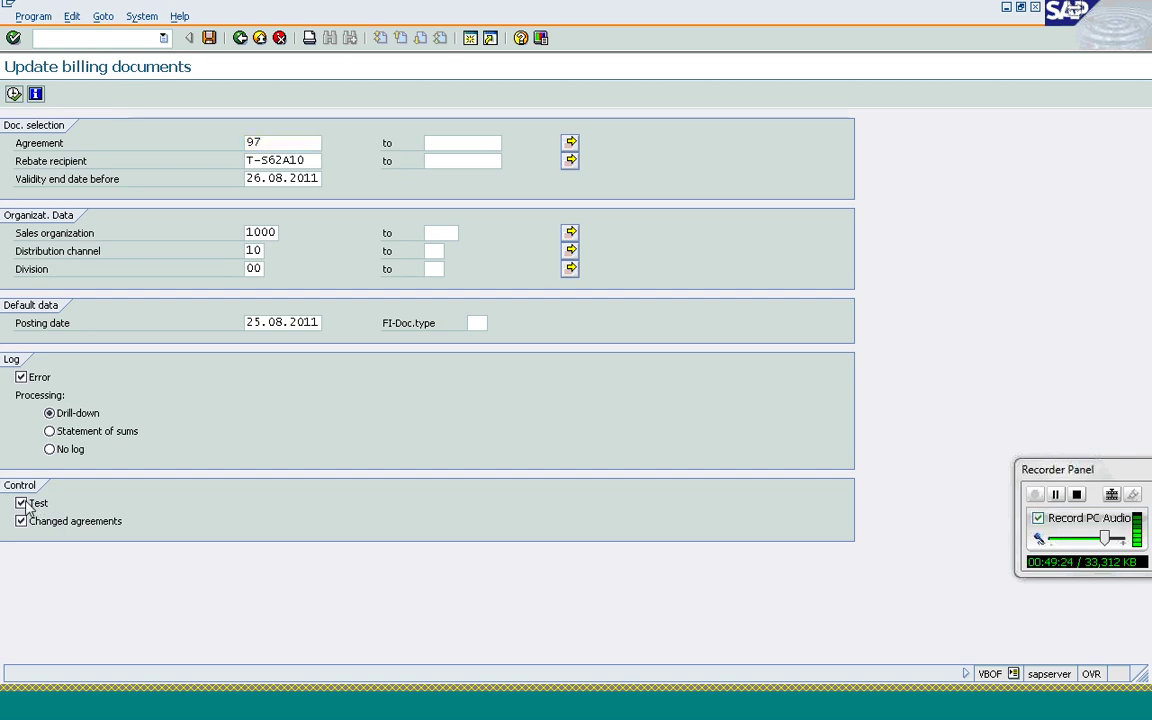
pyautogui.click(22, 503)
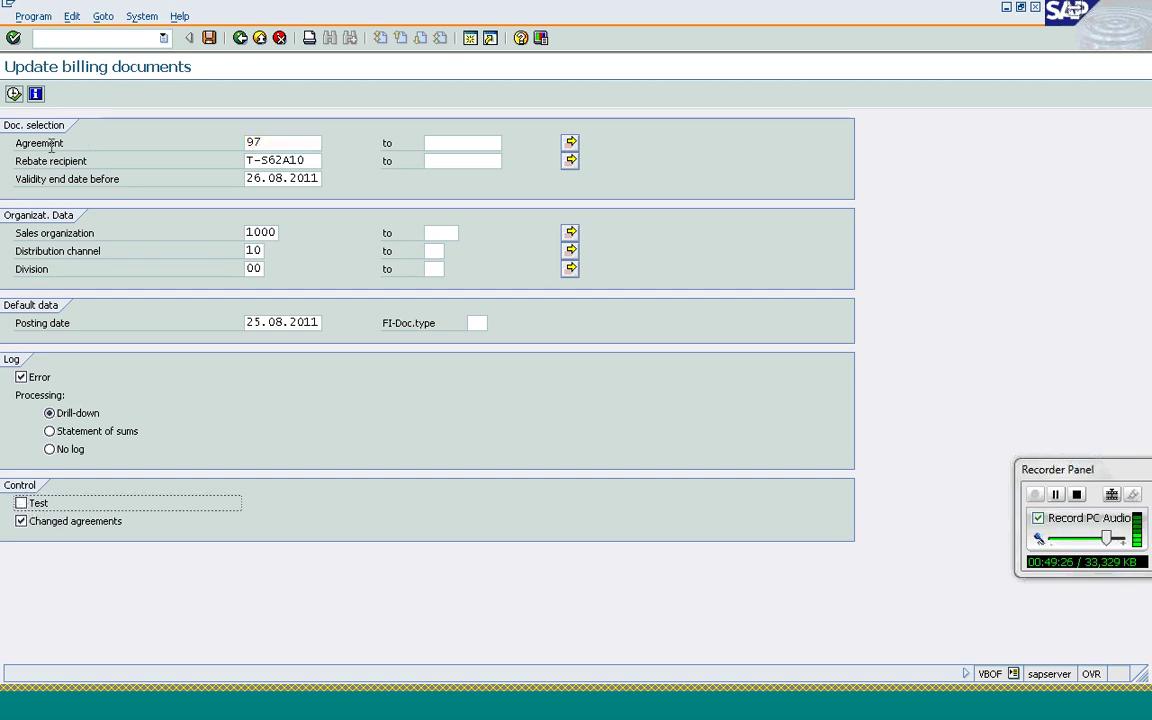
pyautogui.click(13, 94)
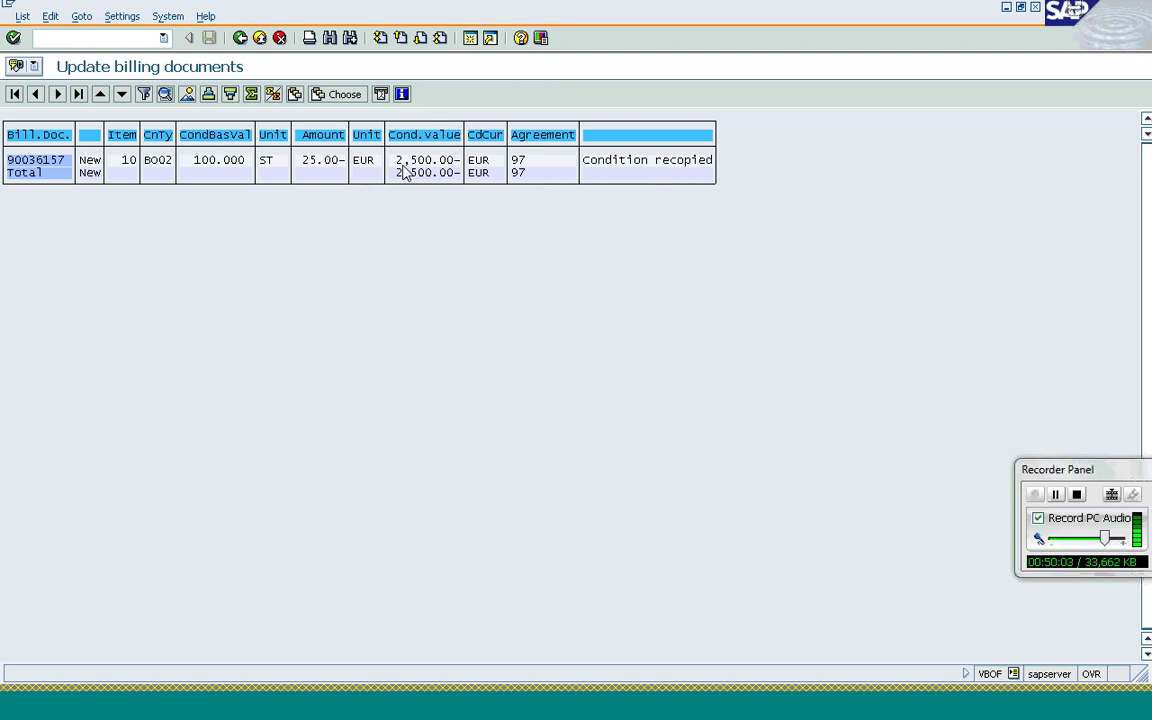
# - Open rebate agreement 97 for changing with transaction VBO2
pyautogui.click(110, 38)
pyautogui.write('/nvb')
pyautogui.write('2')
pyautogui.press('Return')
pyautogui.press('Return')
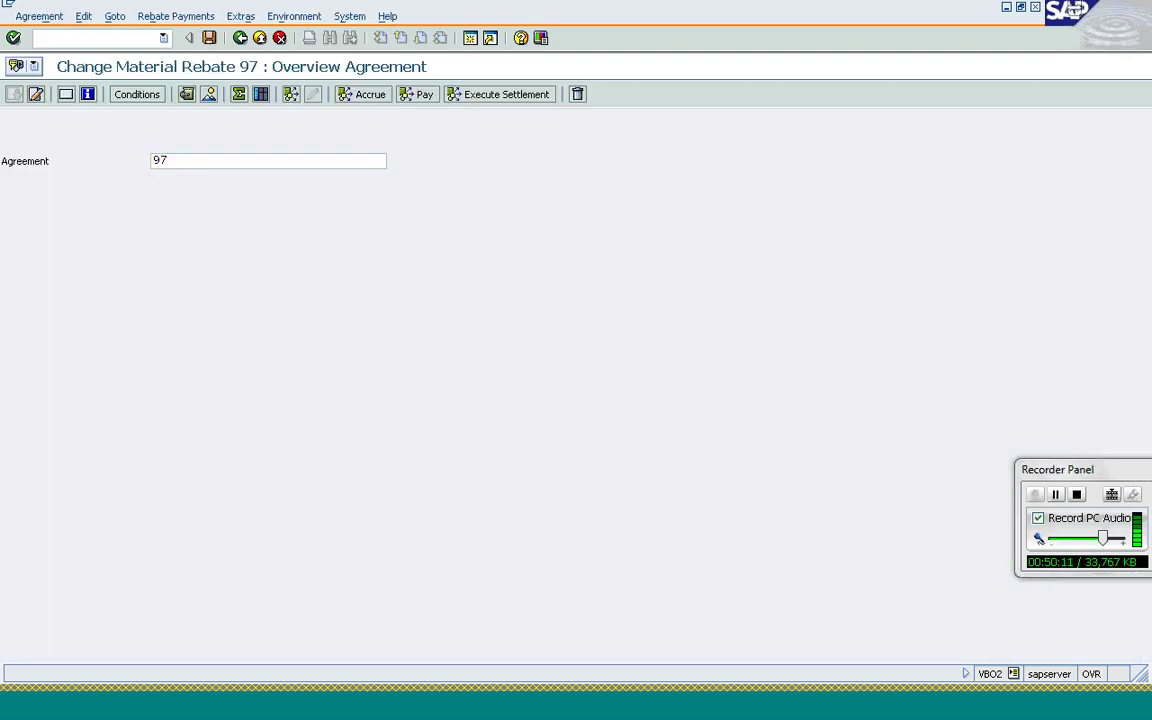
# - Check the sales volume and accruals of rebate agreement 97 and return to the agreement overview
pyautogui.click(176, 16)
pyautogui.click(182, 37)
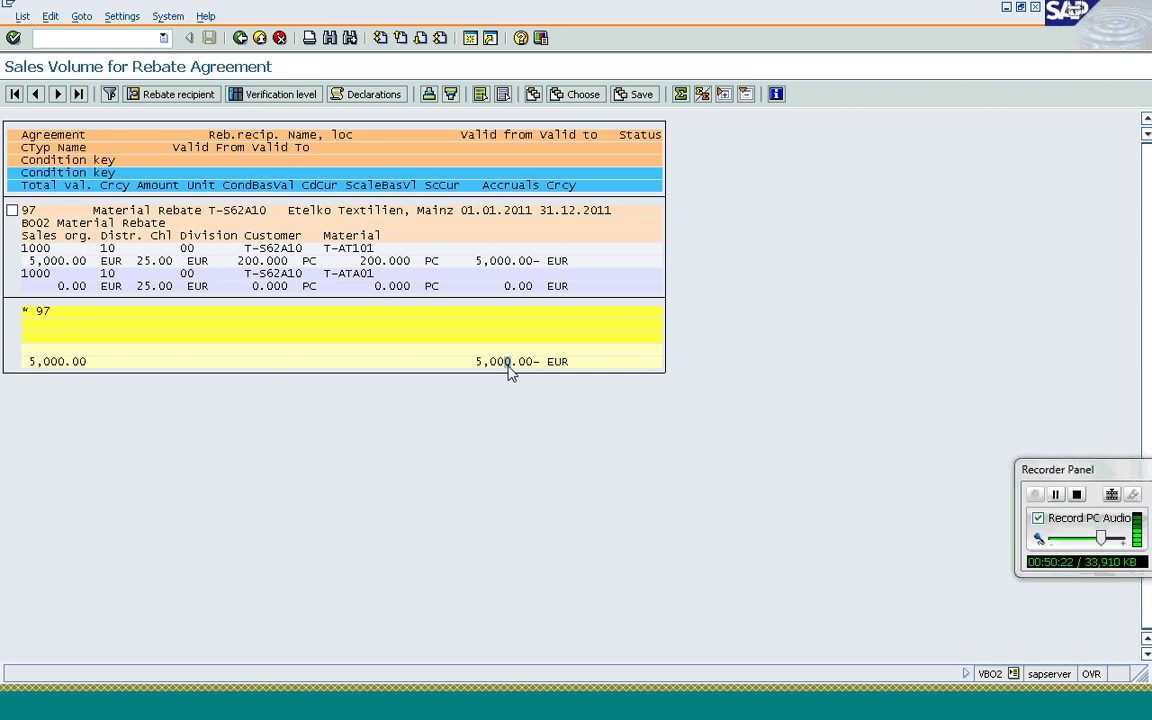
pyautogui.click(240, 39)
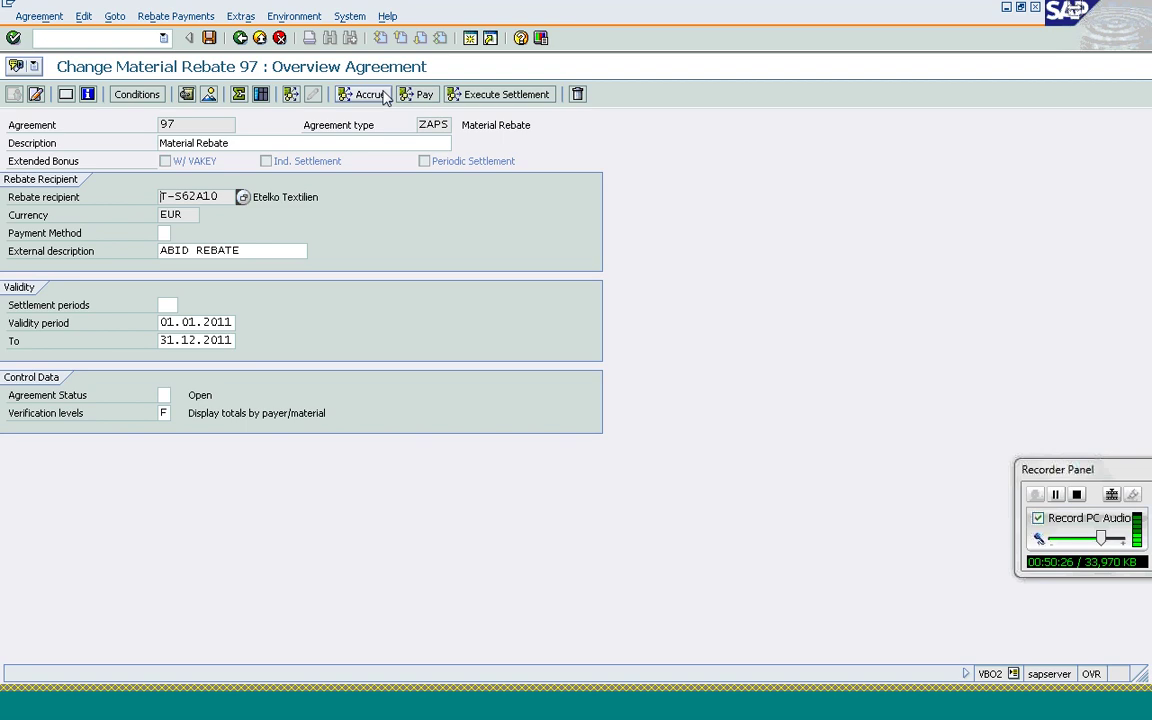
# - Start a manual accrual for agreement 97, select both material conditions, and set the accrual to post for T-AT101 to 1000
pyautogui.click(383, 96)
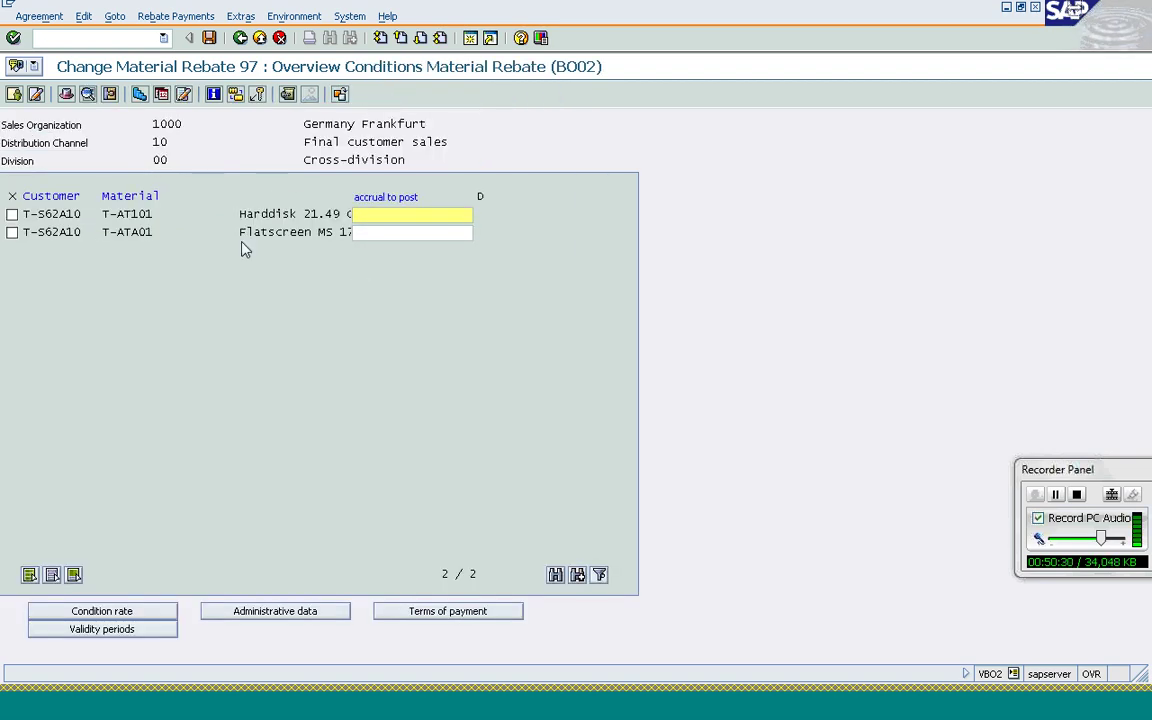
pyautogui.click(12, 215)
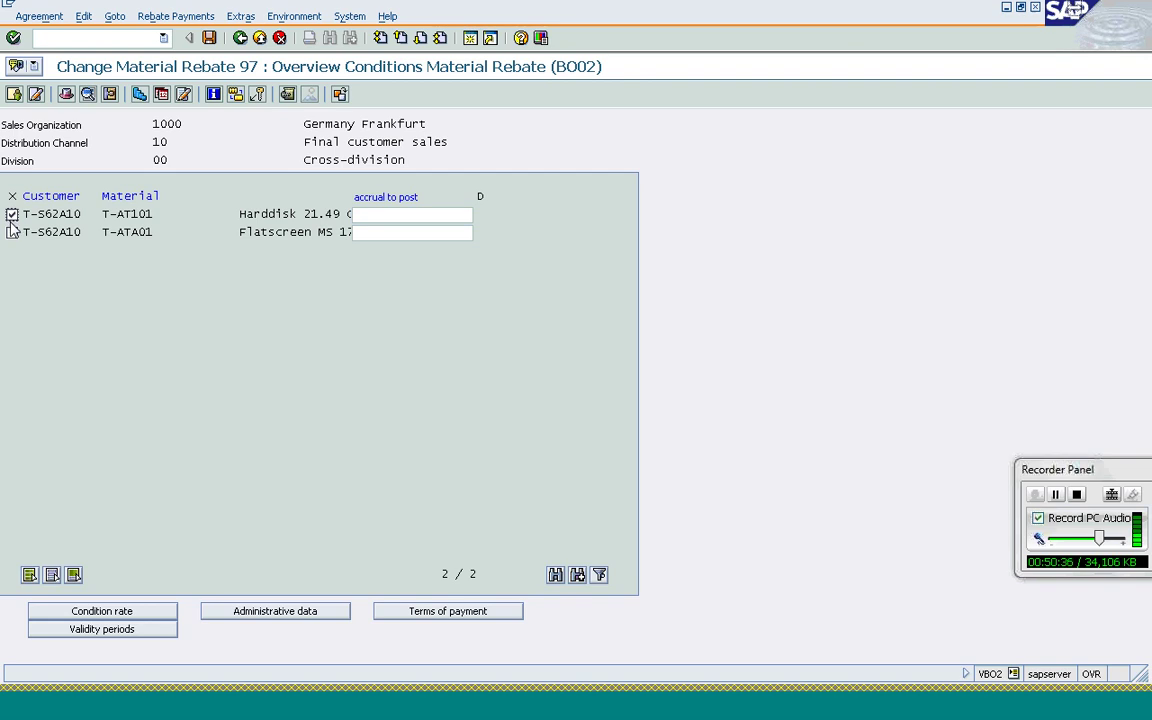
pyautogui.click(12, 232)
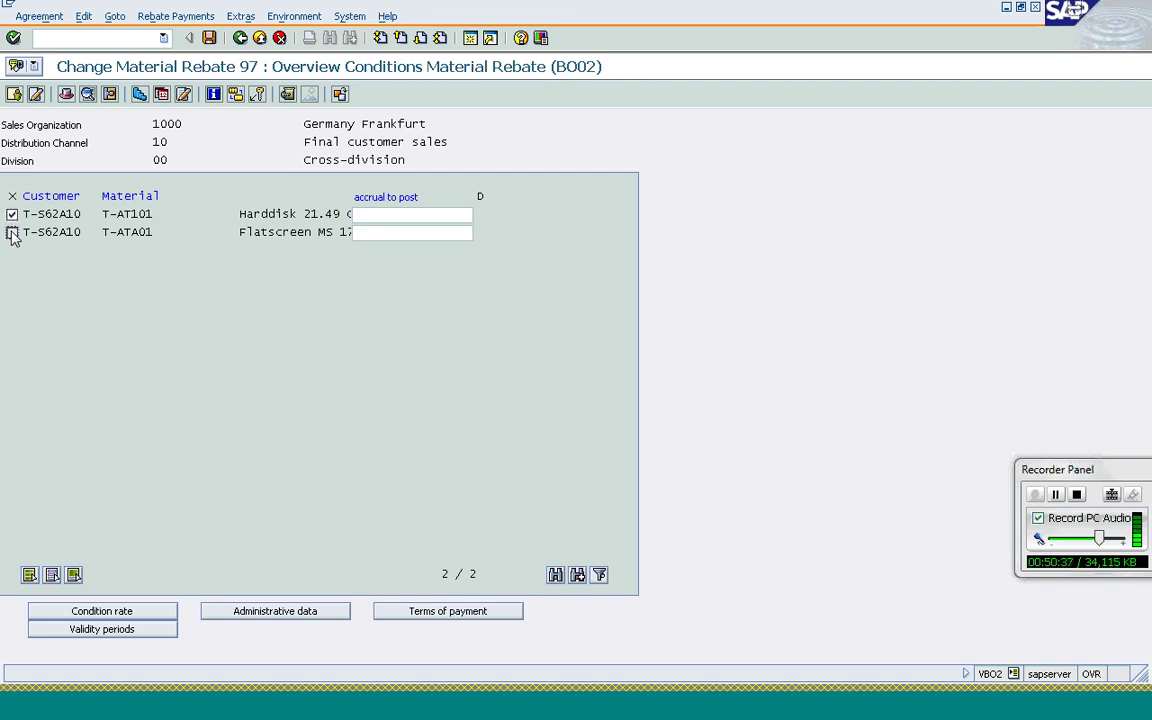
pyautogui.click(401, 214)
pyautogui.write('1')
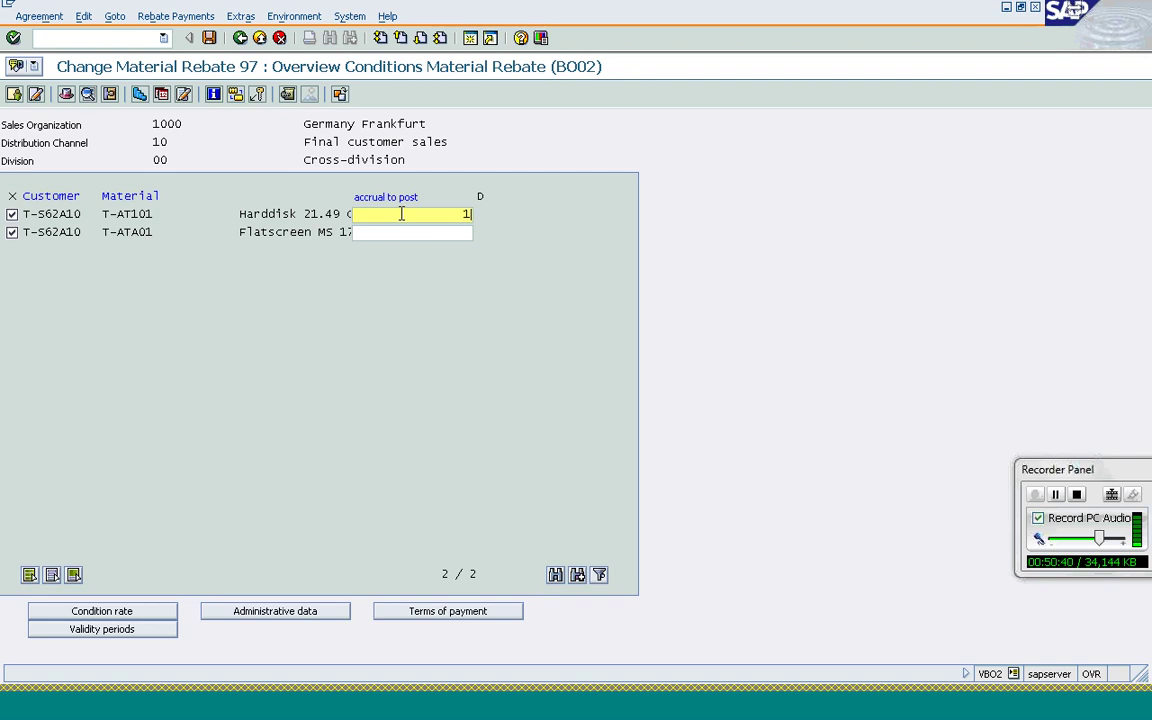
pyautogui.write('000')
# - Try to enter an accrual of 500 for material T-ATA01, and clear that amount again
pyautogui.click(438, 235)
pyautogui.write('500')
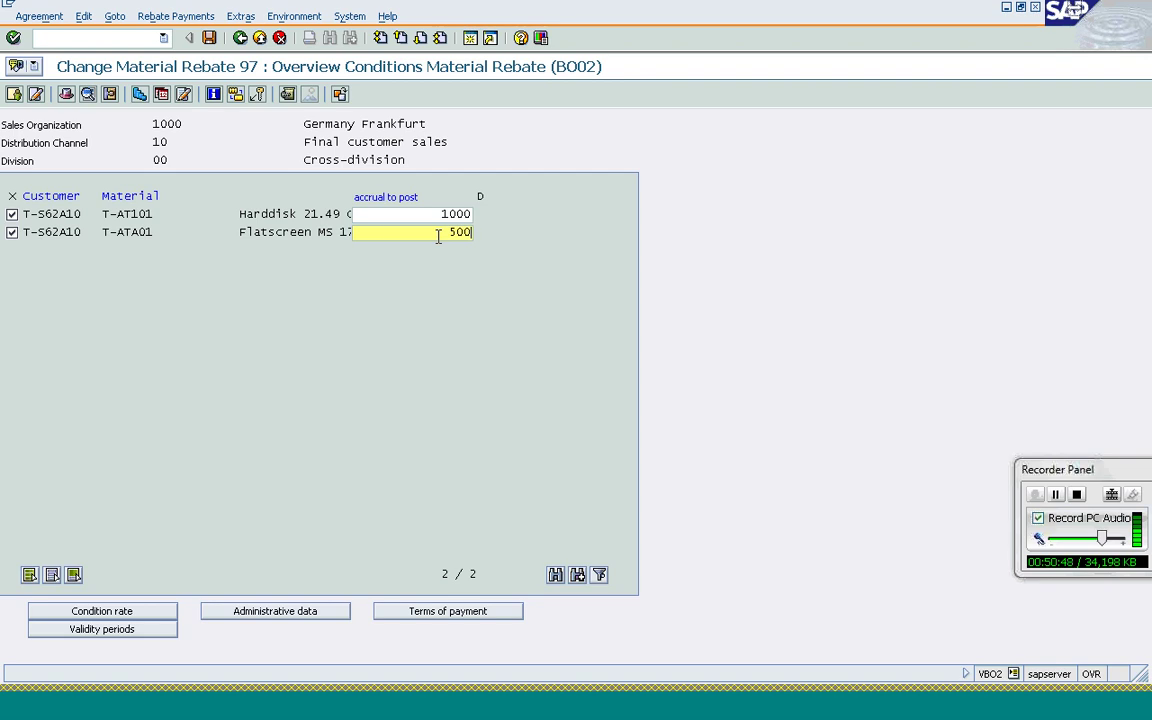
pyautogui.press('Return')
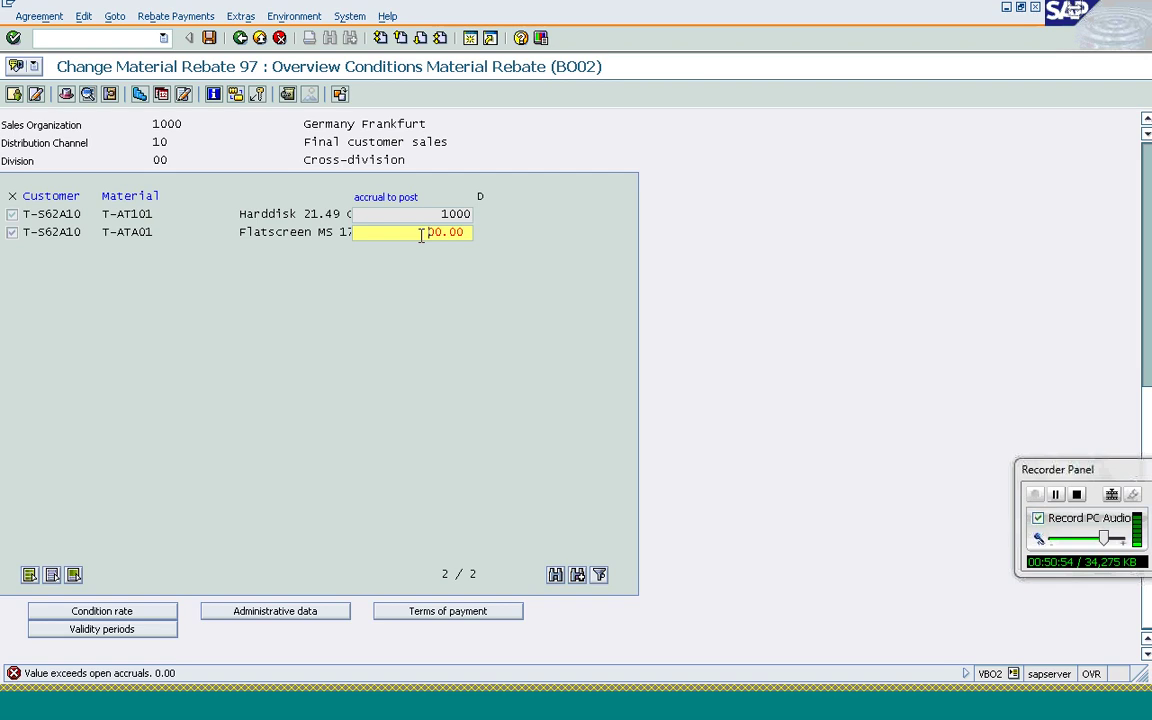
pyautogui.press('Delete')
pyautogui.press('Return')
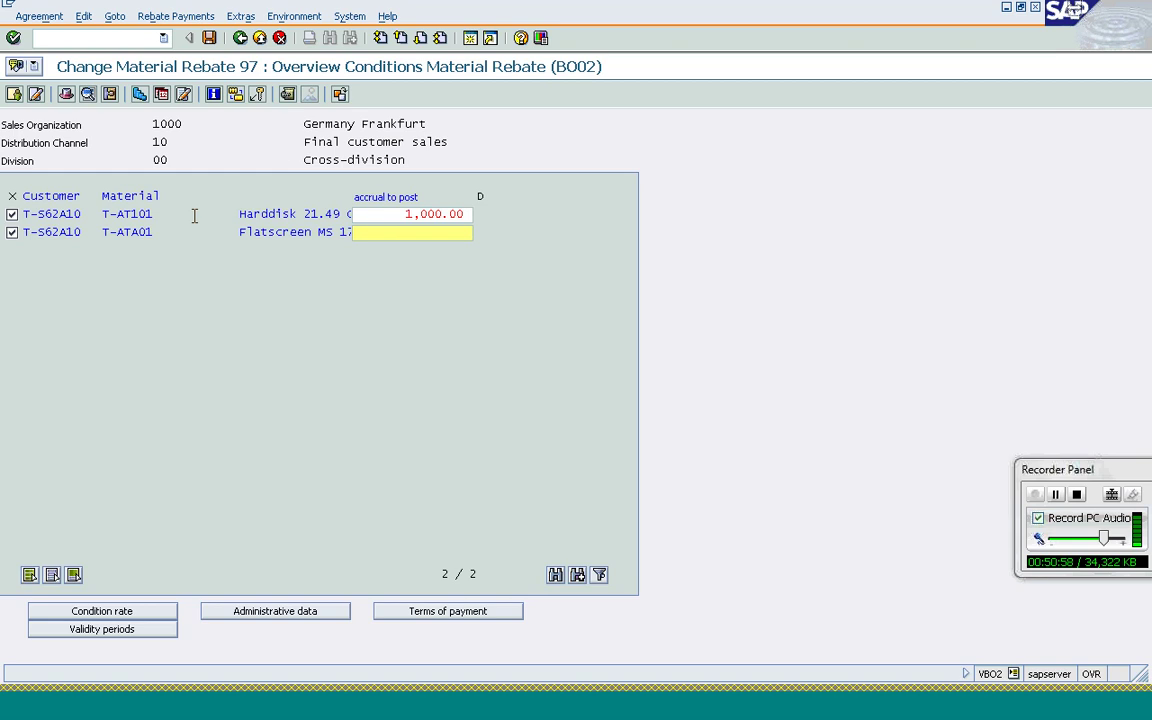
# - Save rebate agreement 97 with the manual accrual for T-AT101 and acknowledge the information message
pyautogui.click(159, 236)
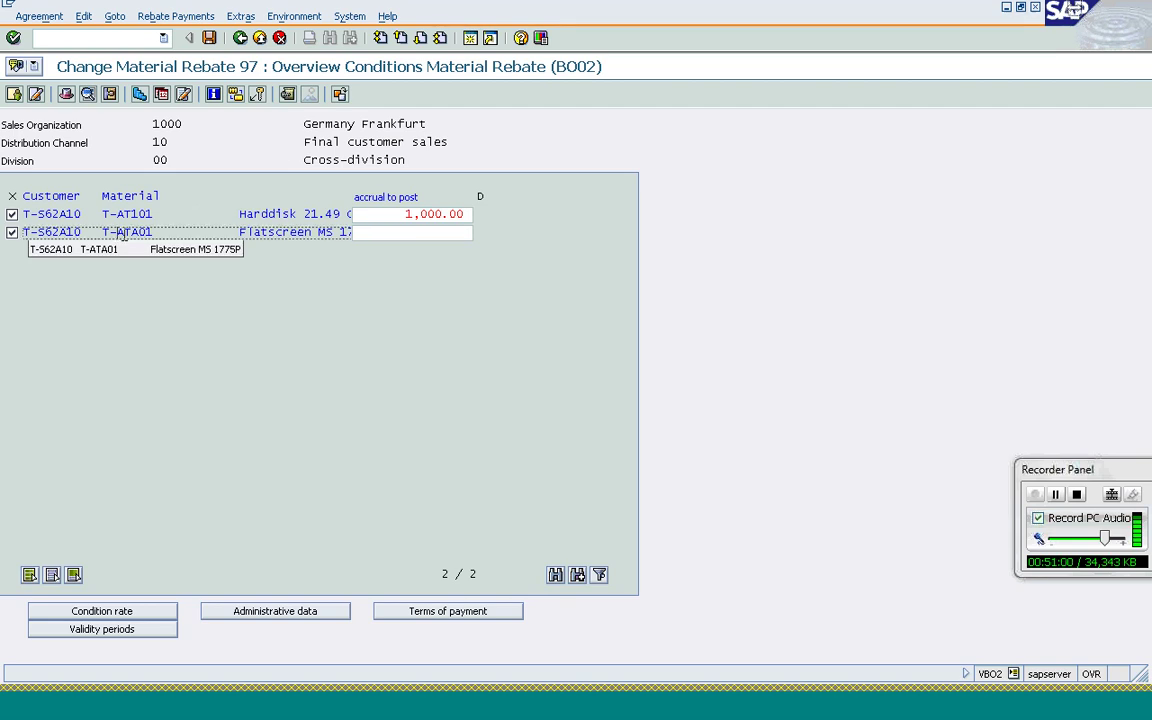
pyautogui.click(424, 230)
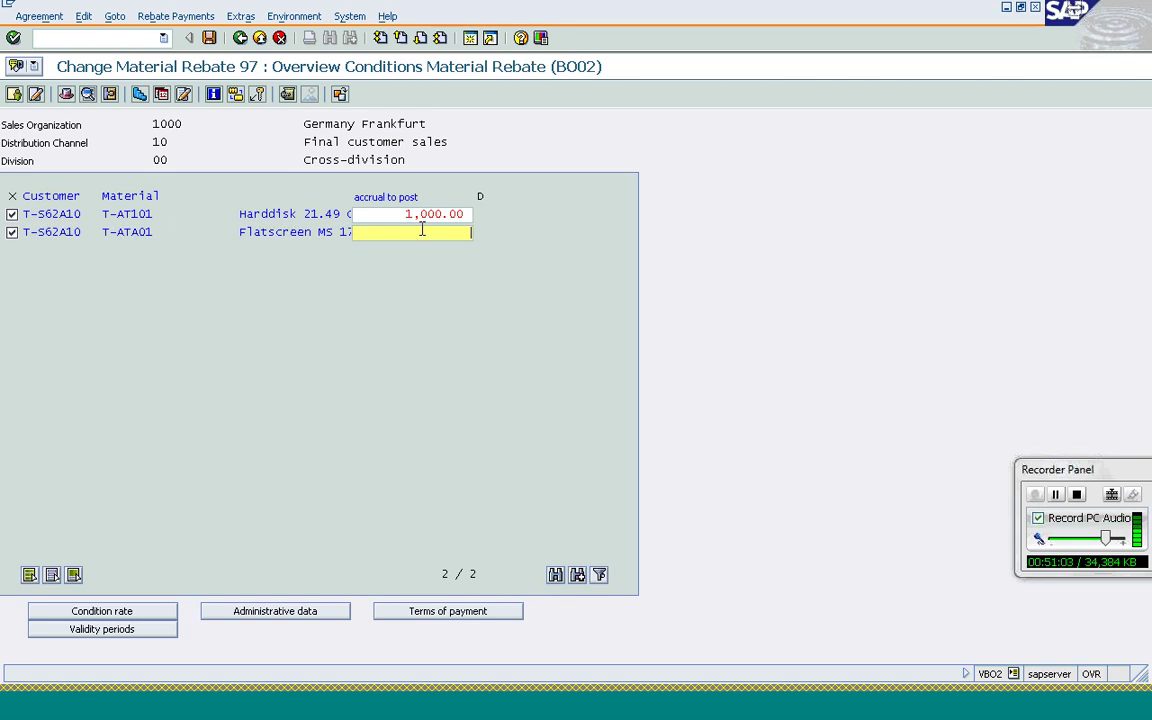
pyautogui.click(431, 215)
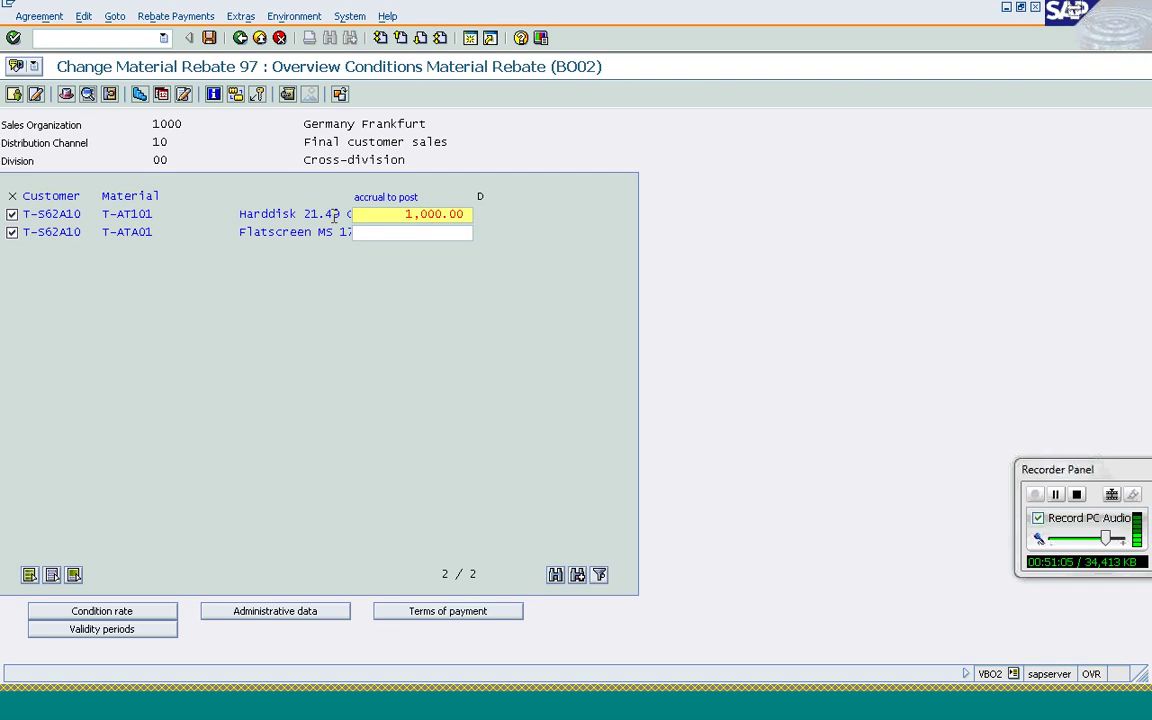
pyautogui.click(210, 38)
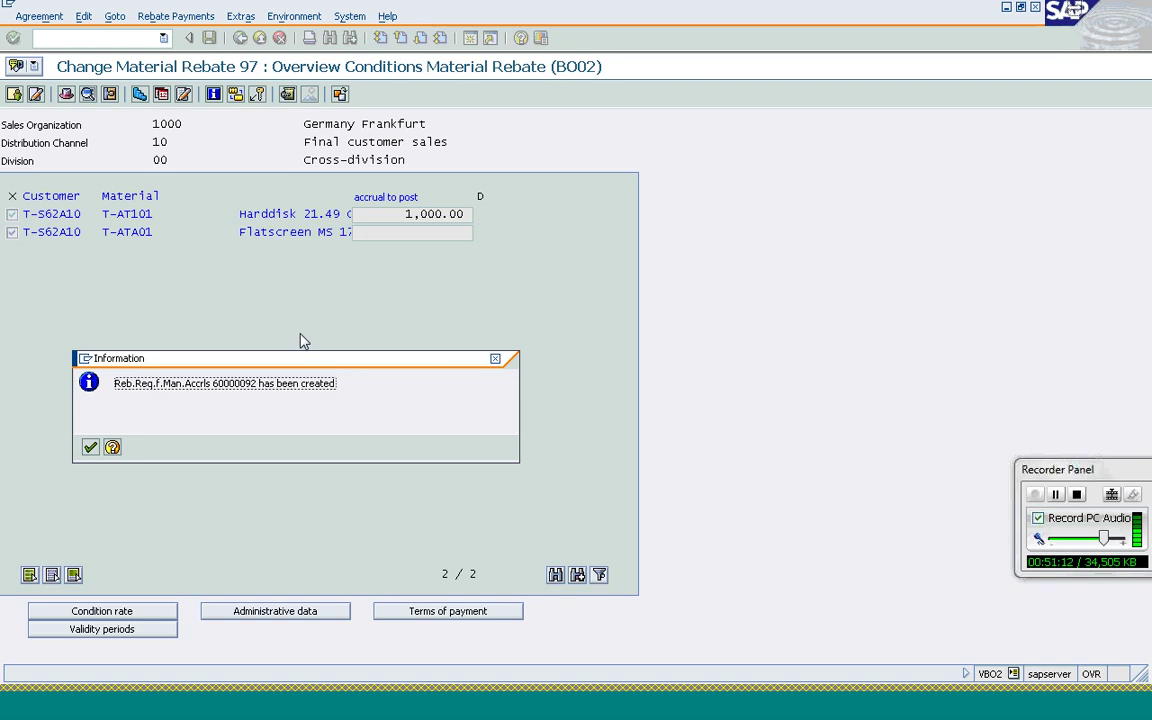
pyautogui.moveTo(214, 383); pyautogui.dragTo(266, 383)
pyautogui.click(136, 423)
pyautogui.click(91, 448)
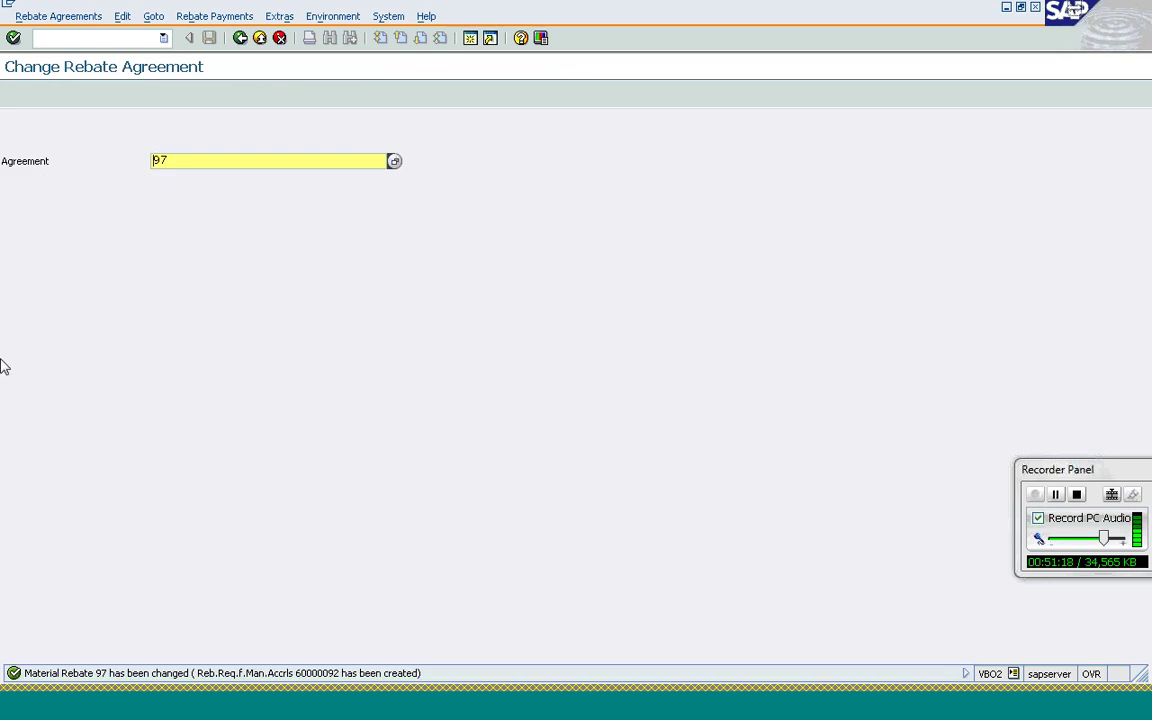
# - Open the newly created rebate request for manual accruals for changing with transaction VA02
pyautogui.click(107, 41)
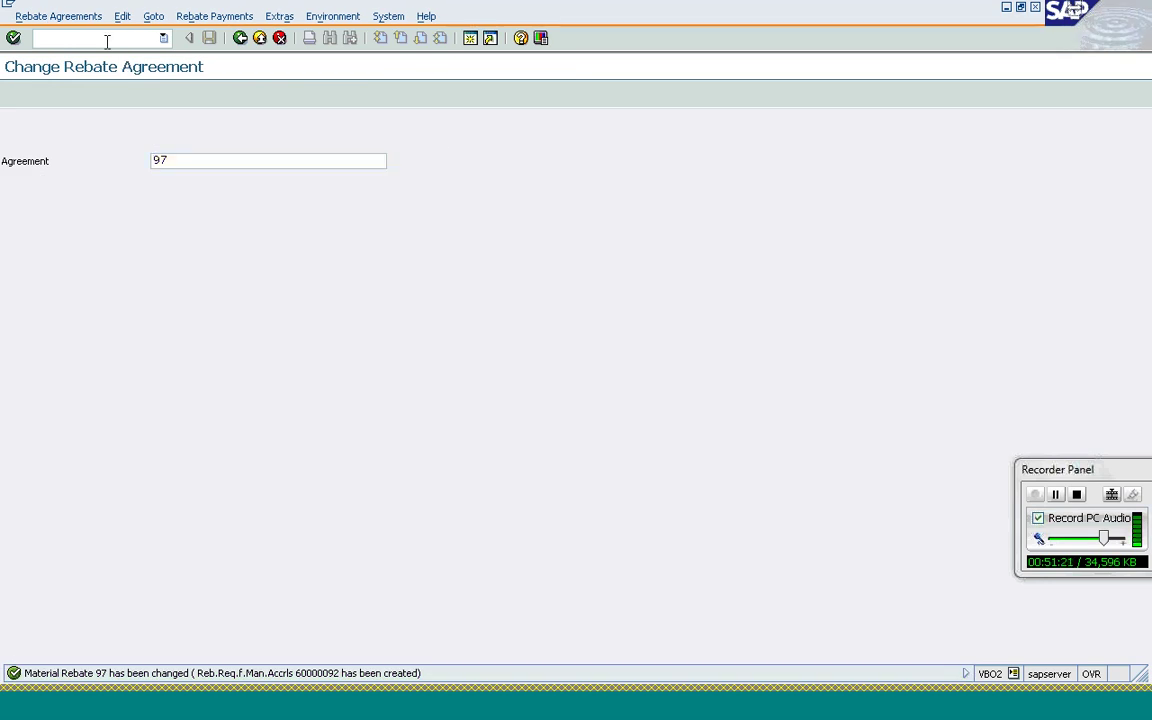
pyautogui.write('/n')
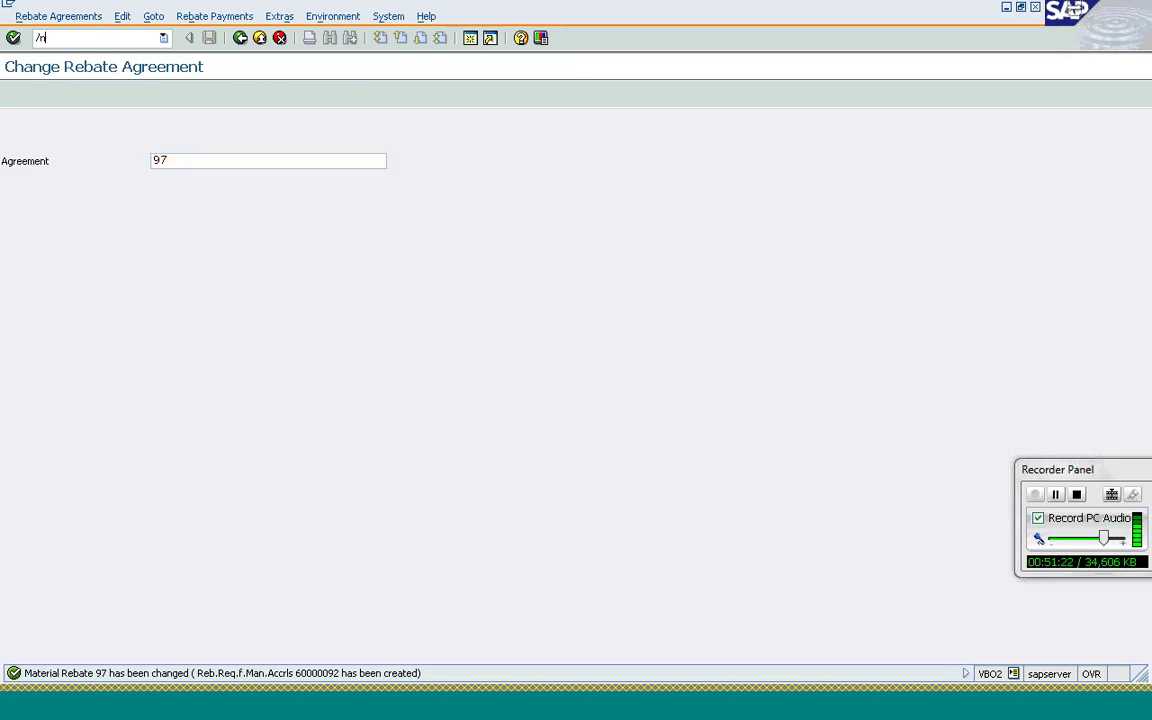
pyautogui.write('va02')
pyautogui.press('Return')
pyautogui.press('Return')
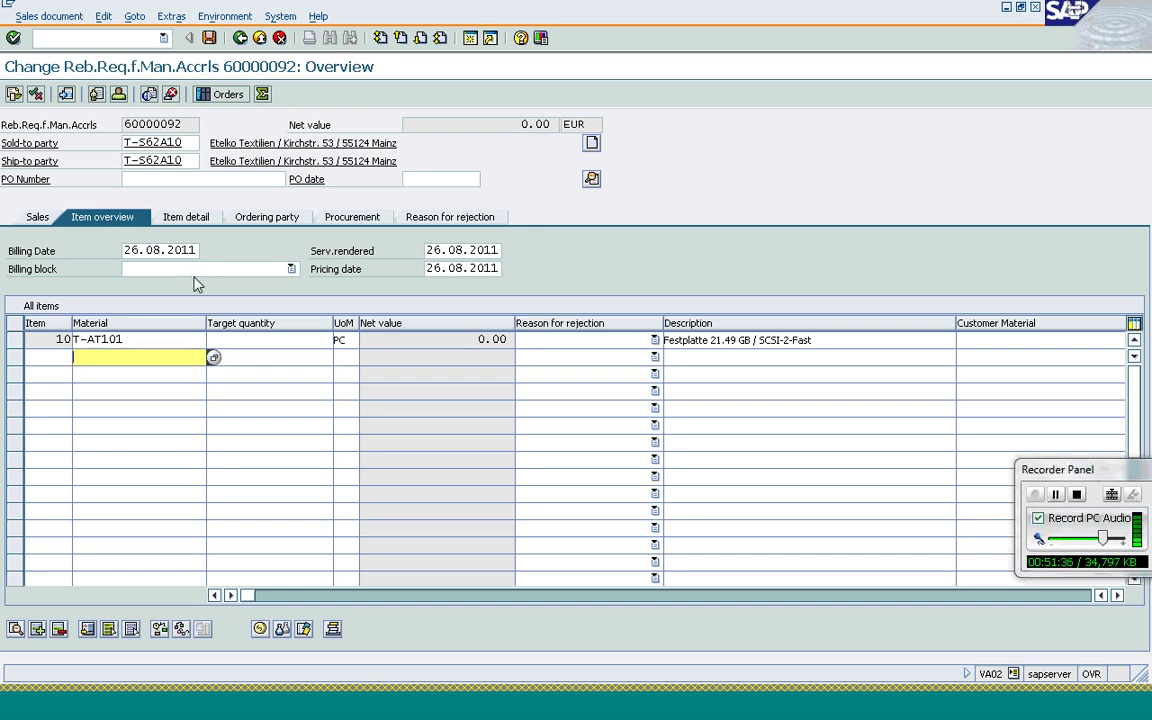
# - Create a billing document directly from the open rebate request for manual accruals
pyautogui.click(63, 39)
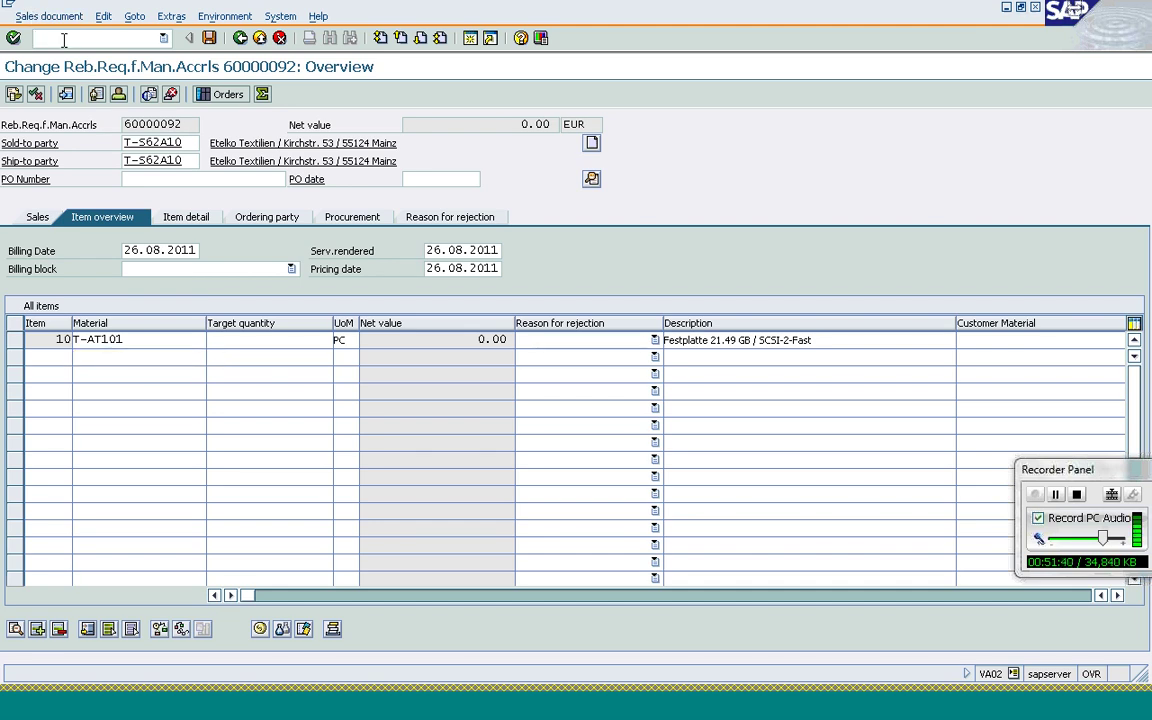
pyautogui.click(55, 17)
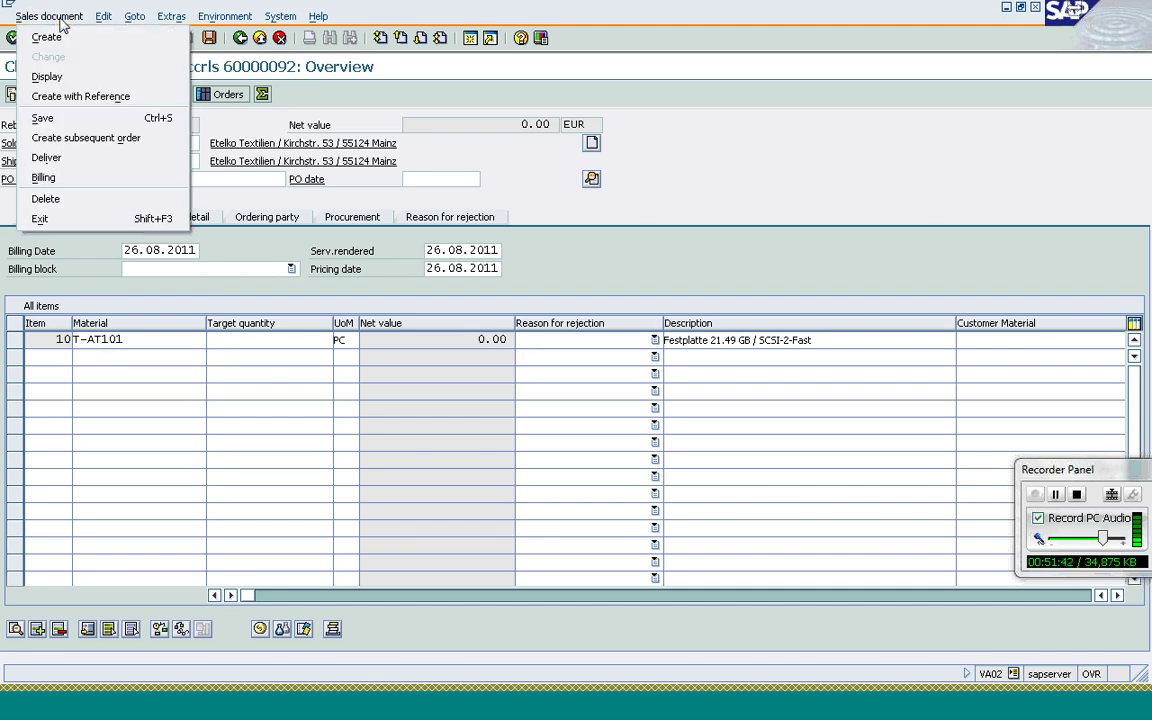
pyautogui.click(55, 178)
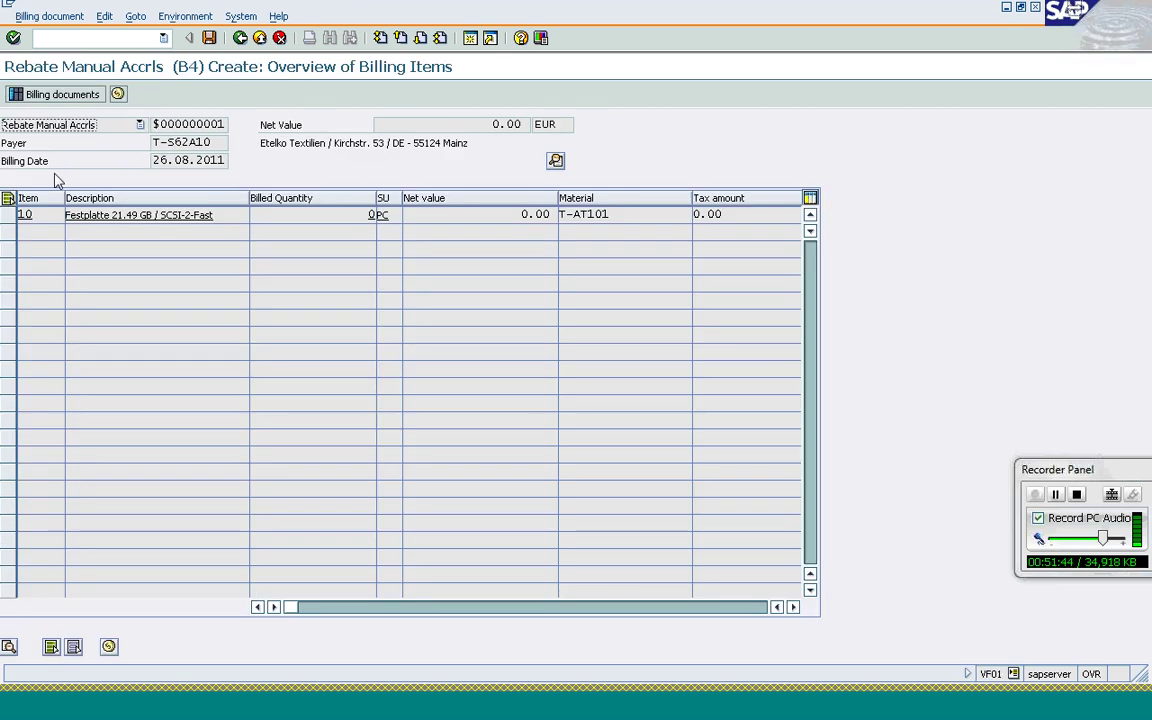
# - Review the pricing conditions of billing item 10 for T-AT101 and save the manual accruals billing document
pyautogui.click(312, 216)
pyautogui.write('2')
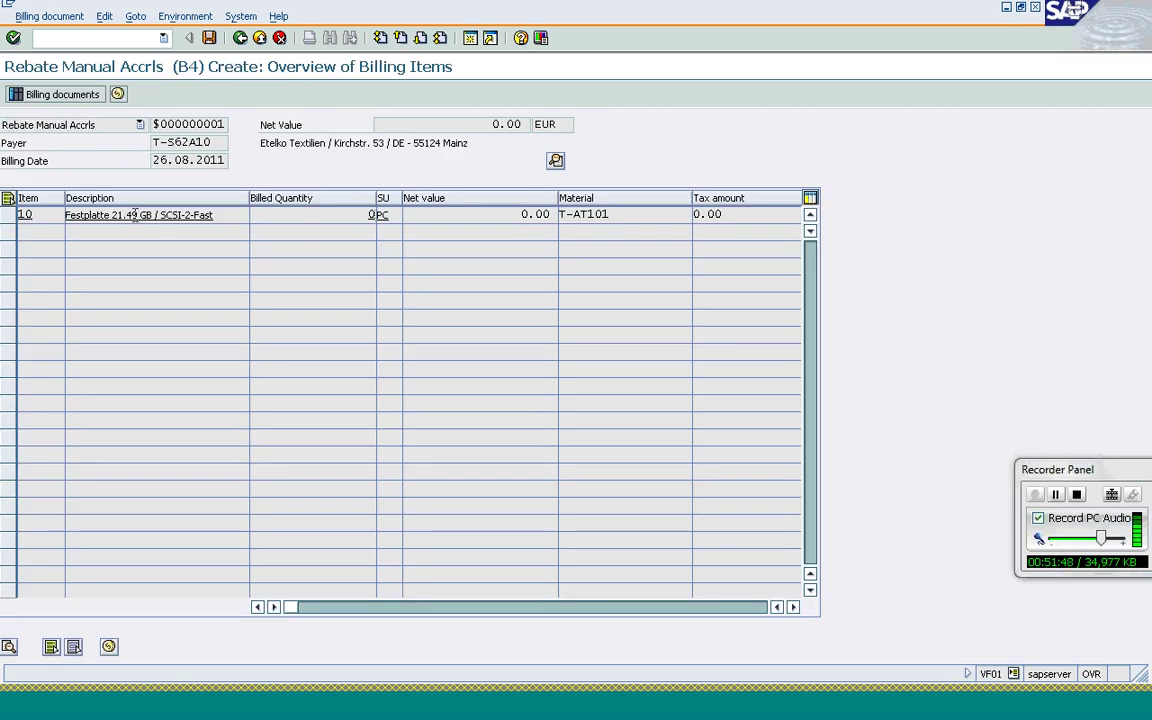
pyautogui.write('2')
pyautogui.click(232, 215)
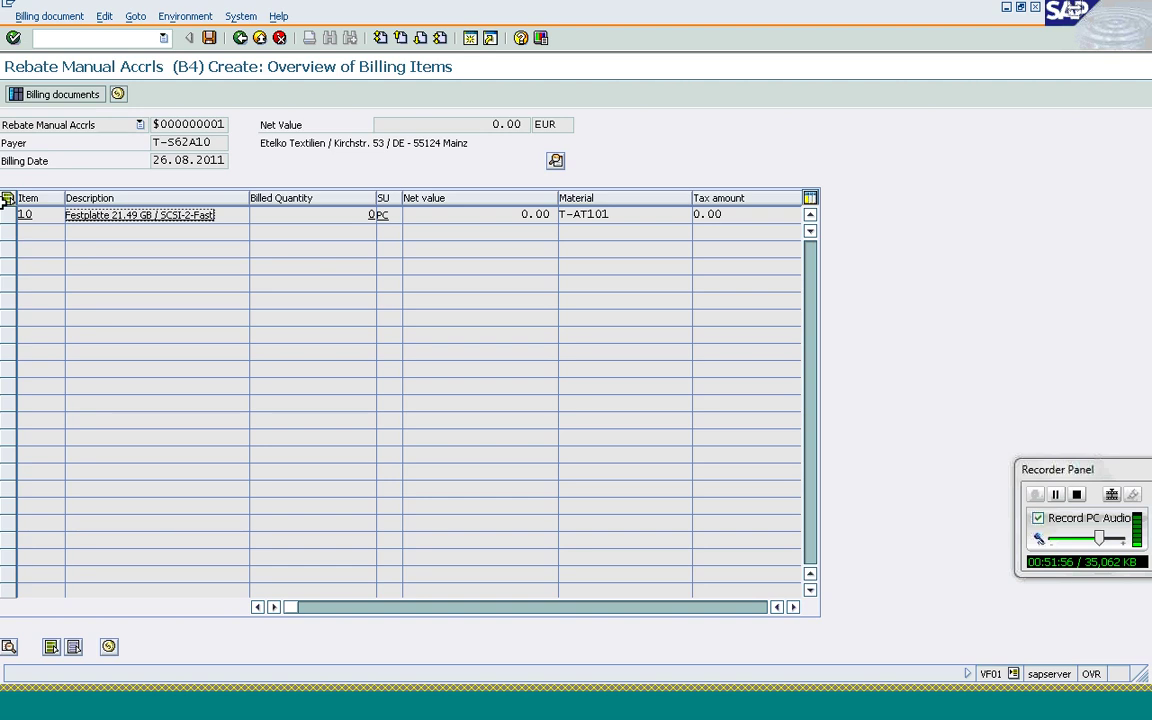
pyautogui.click(8, 214)
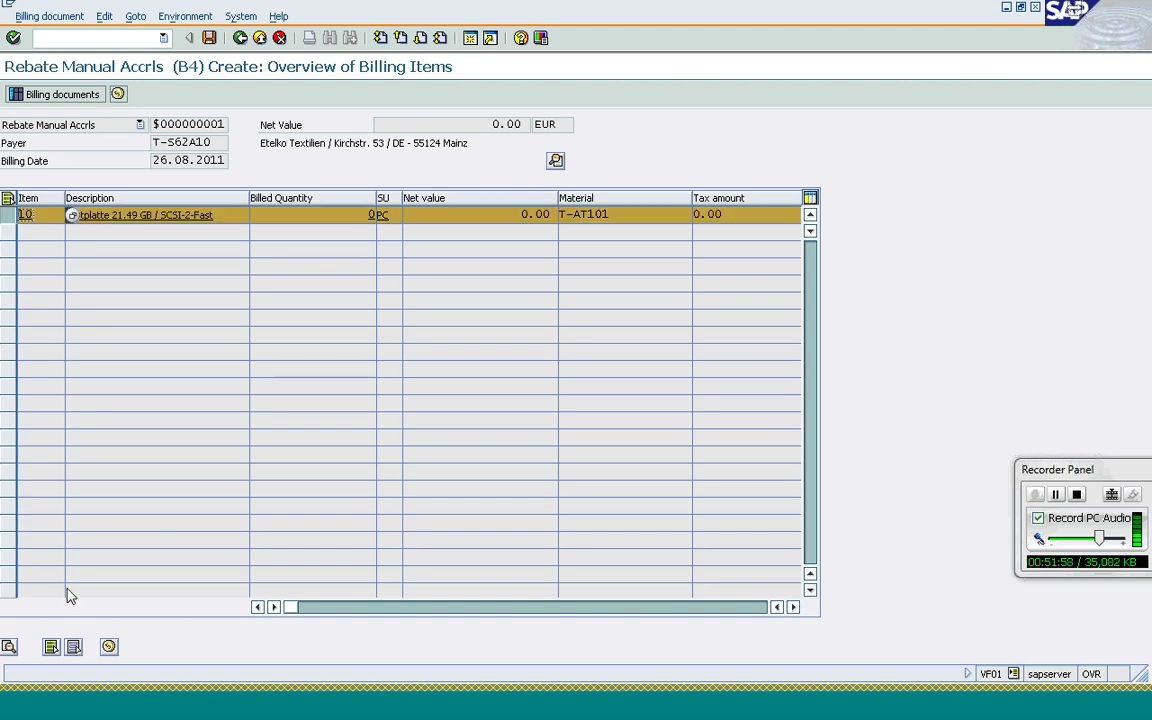
pyautogui.click(109, 646)
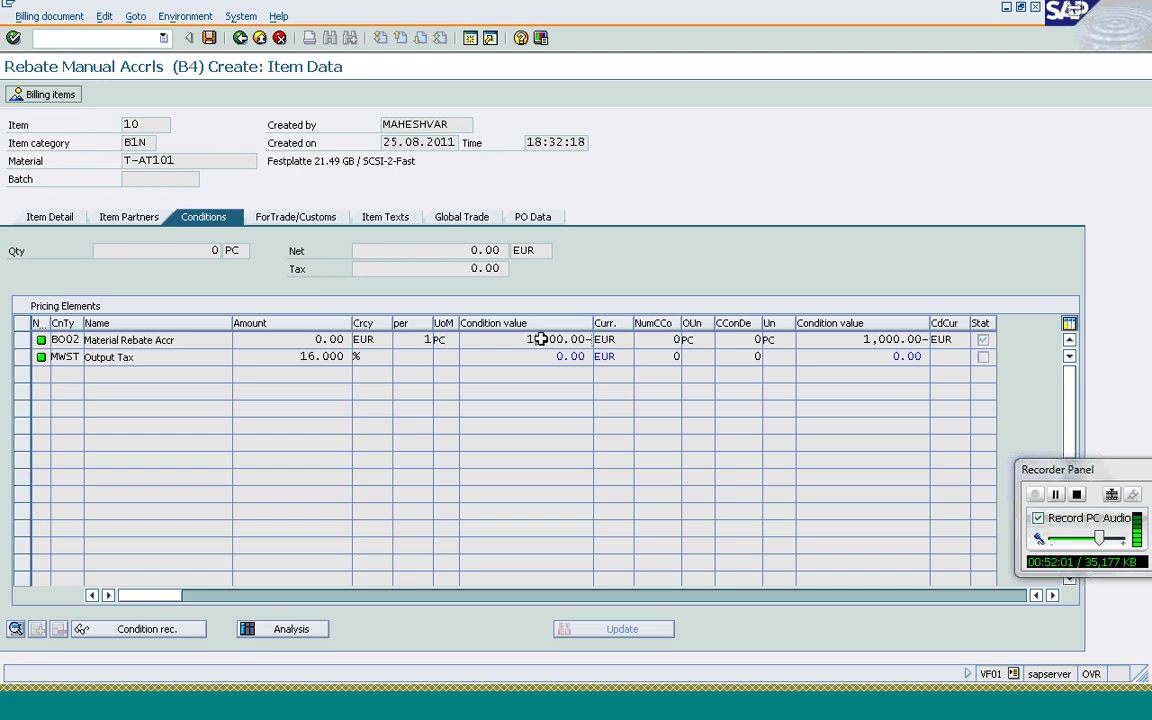
pyautogui.click(209, 40)
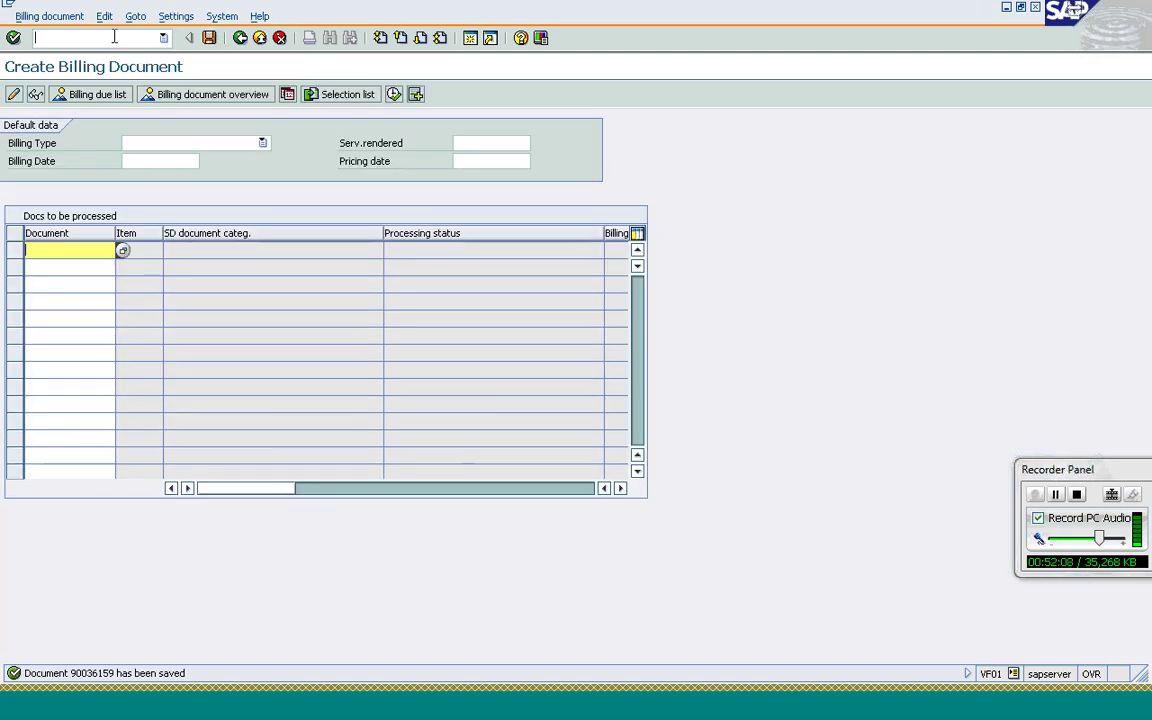
# - Call up transaction VBO2 for changing rebate agreement 97
pyautogui.click(114, 37)
pyautogui.write('/nvb')
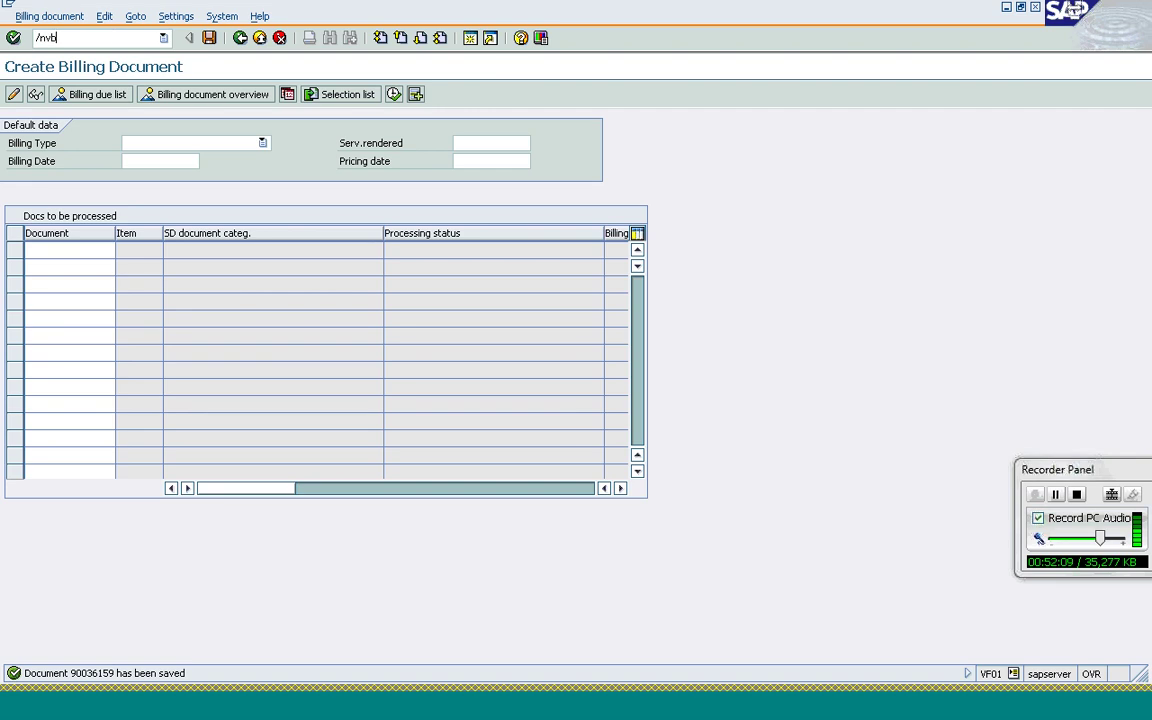
pyautogui.write('o2')
pyautogui.press('Return')
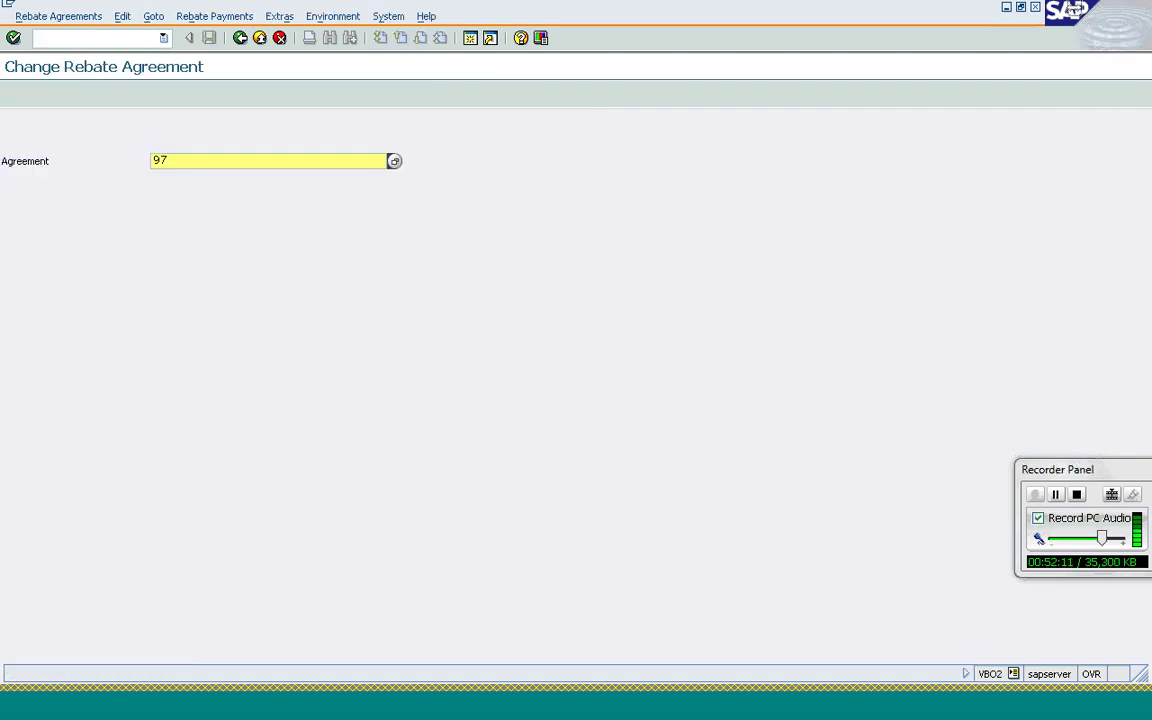
# - Check the updated sales volume and accruals of rebate agreement 97 and go back to its overview
pyautogui.click(200, 17)
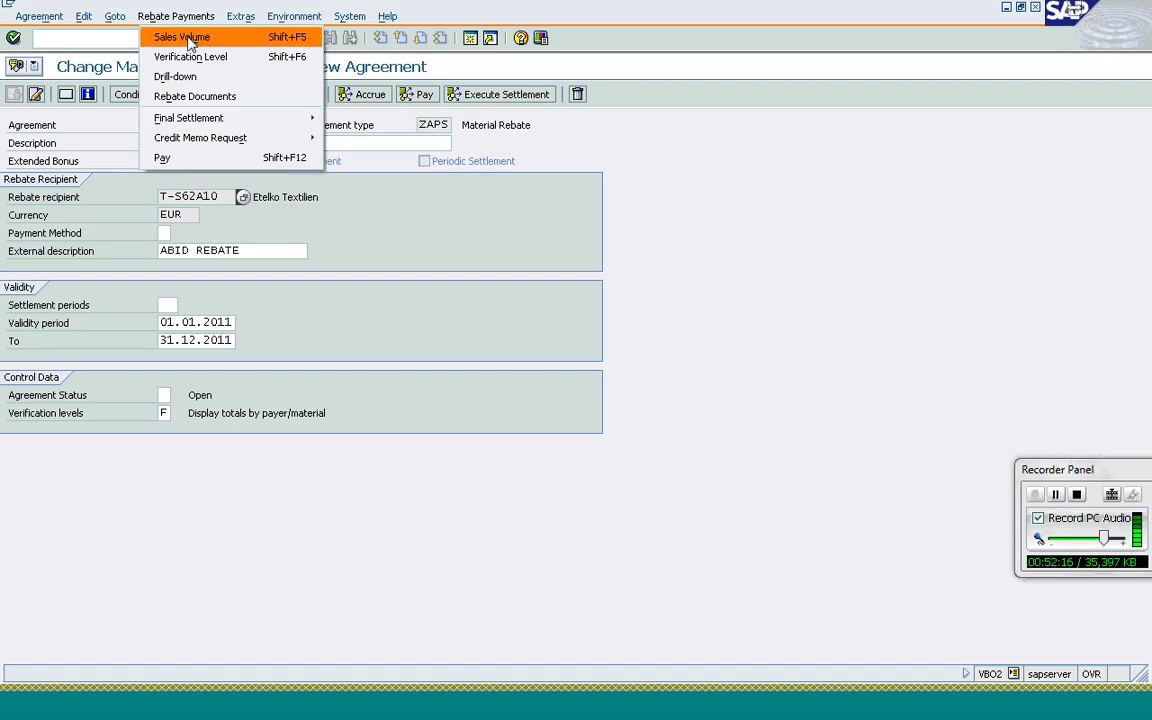
pyautogui.click(188, 38)
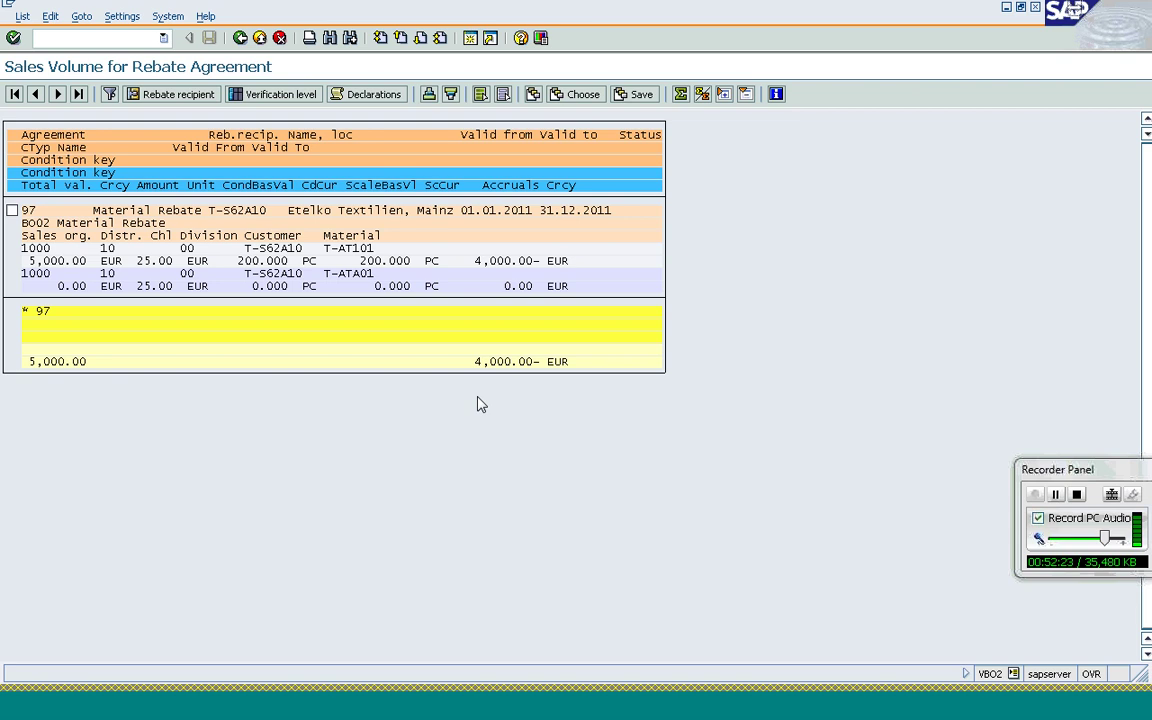
pyautogui.click(240, 40)
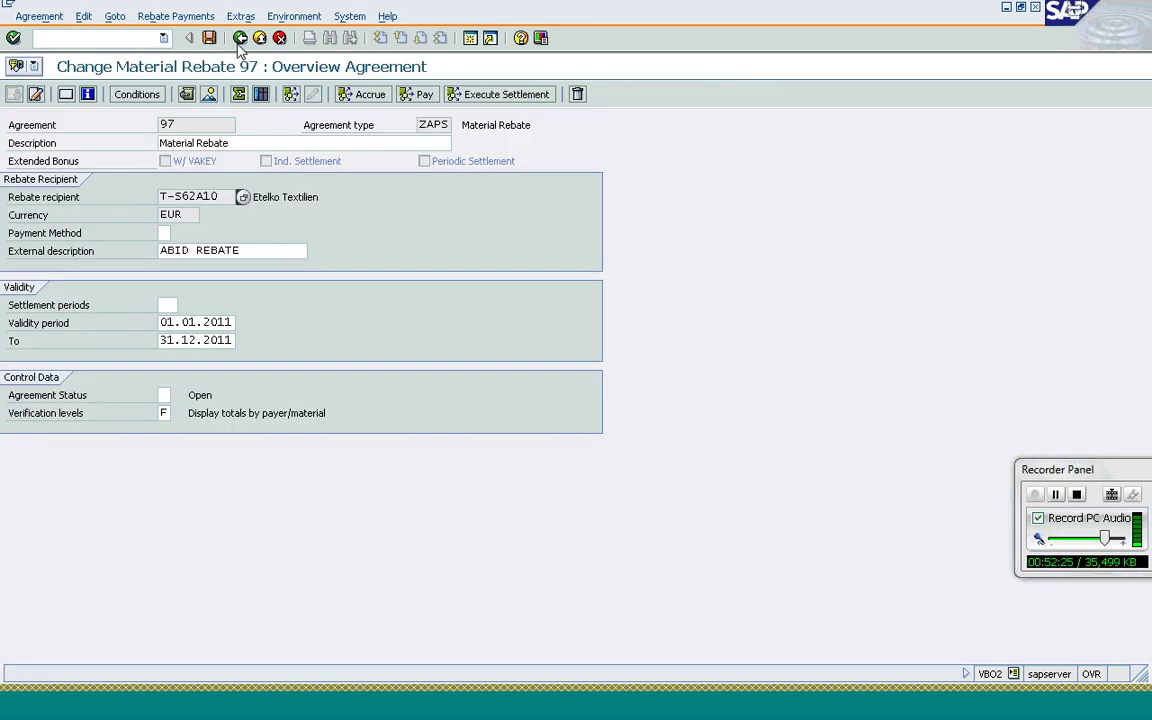
# - Post a manual accrual of -2000 for material T-AT101 in rebate agreement 97 and save the agreement
pyautogui.click(370, 95)
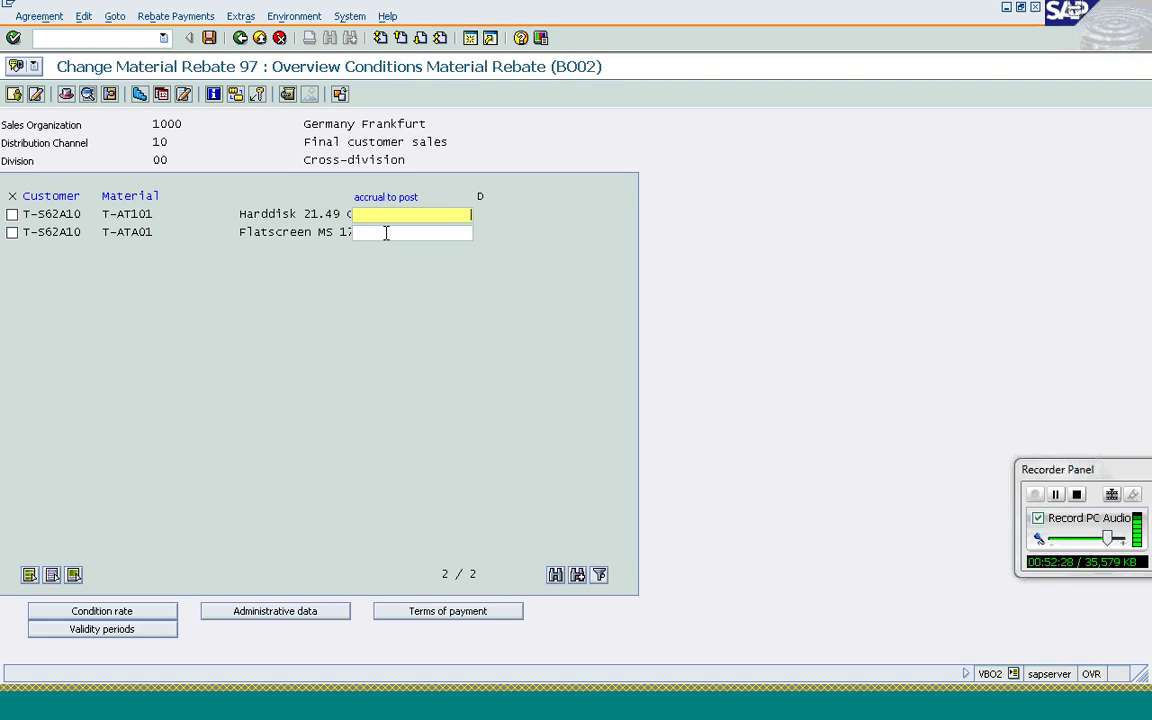
pyautogui.write('-2000')
pyautogui.press('Return')
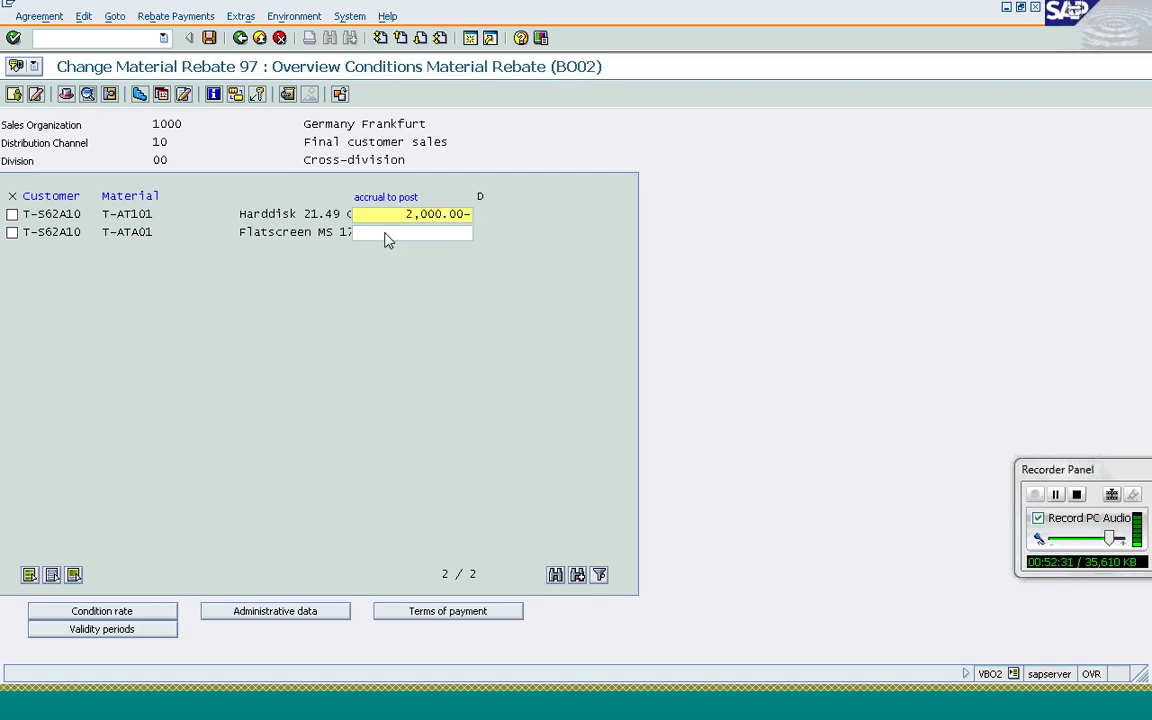
pyautogui.click(210, 39)
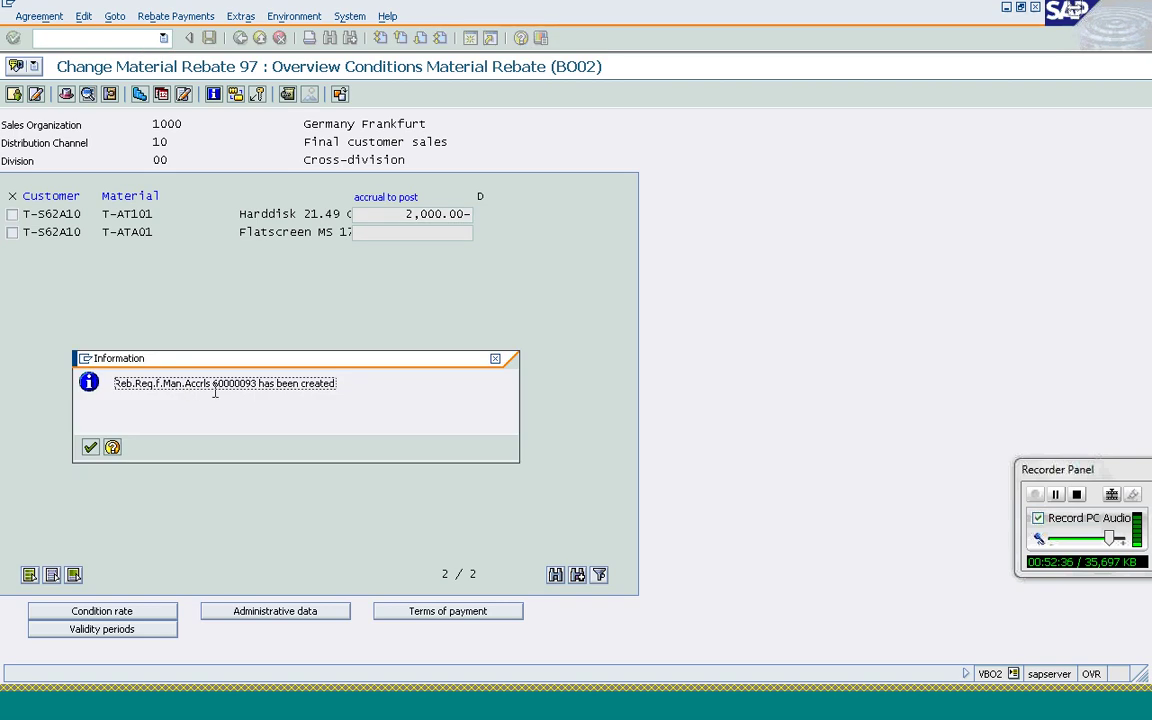
pyautogui.moveTo(213, 384); pyautogui.dragTo(258, 384)
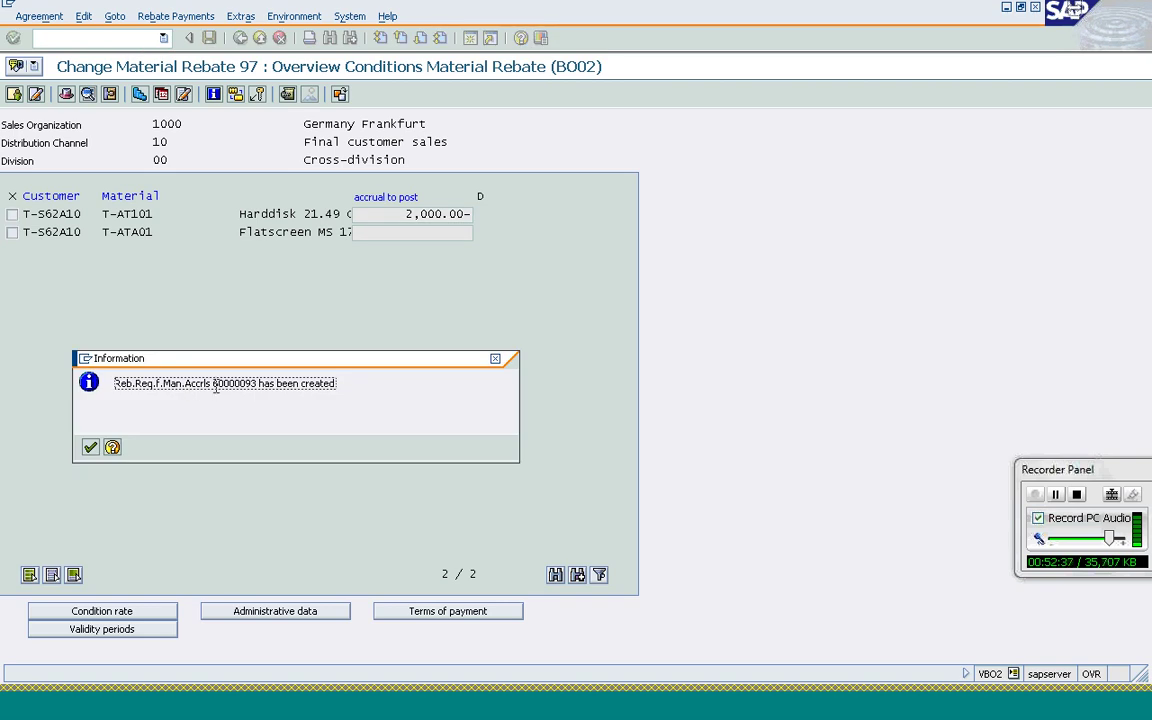
pyautogui.click(90, 448)
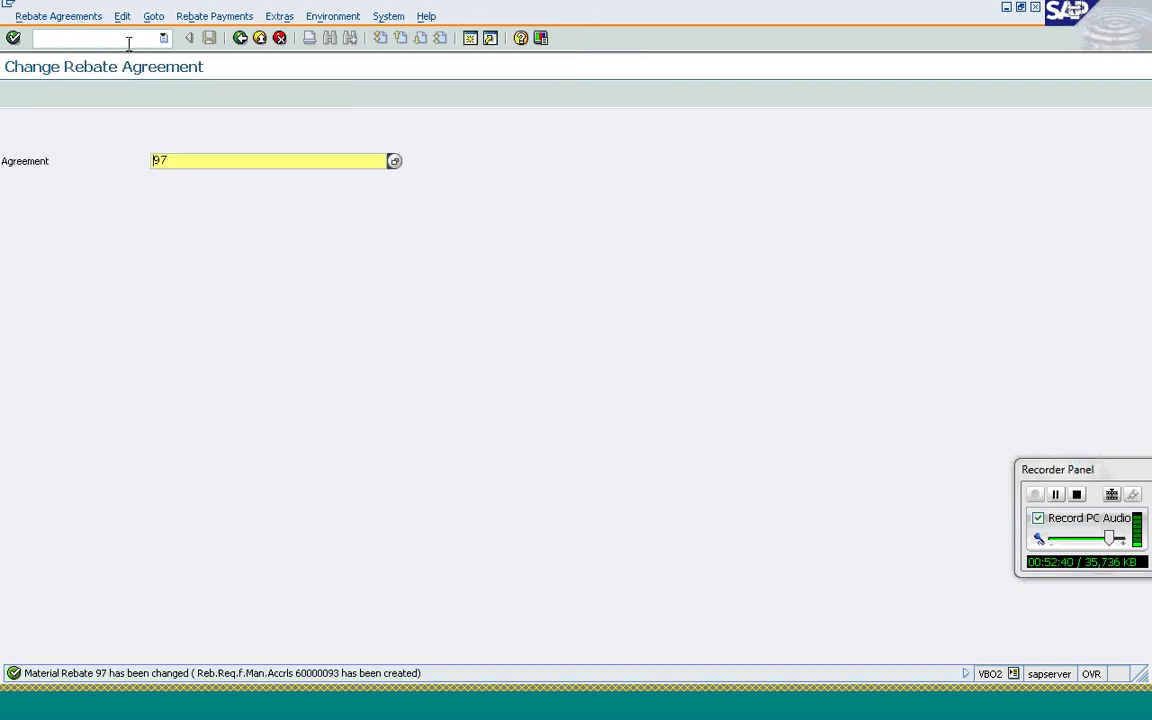
# - Create and save the billing document for the new manual accruals request using transaction VF01
pyautogui.click(119, 38)
pyautogui.write('/nvf01')
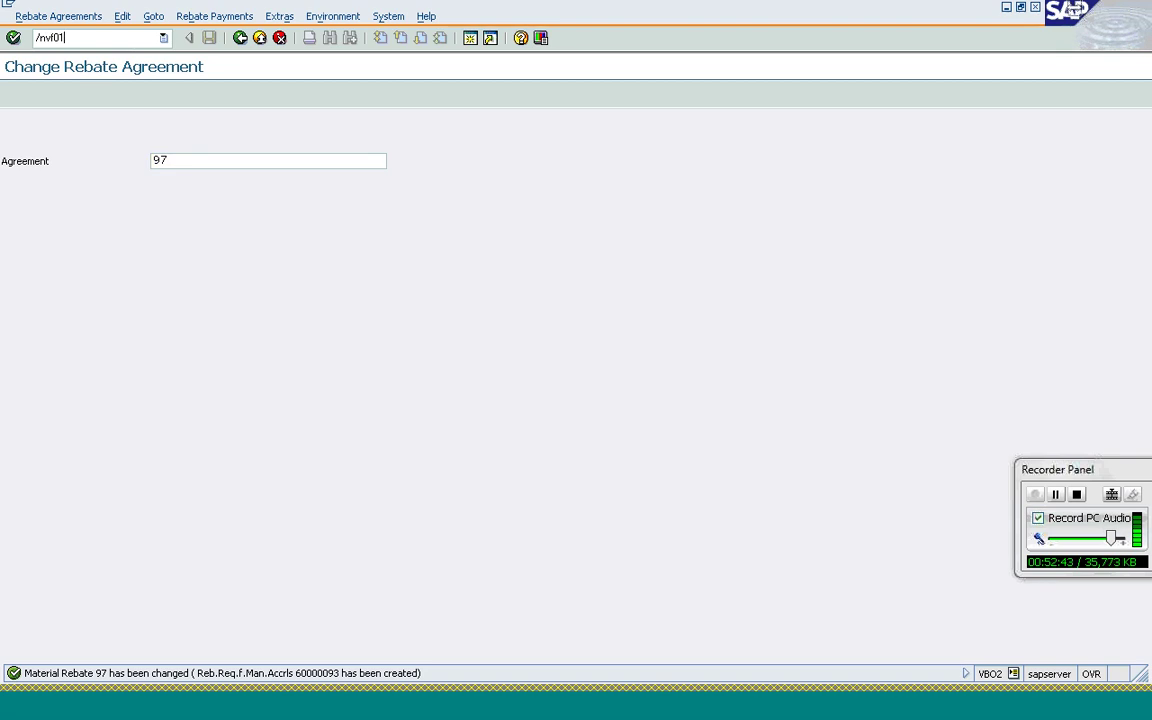
pyautogui.press('Return')
pyautogui.press('Return')
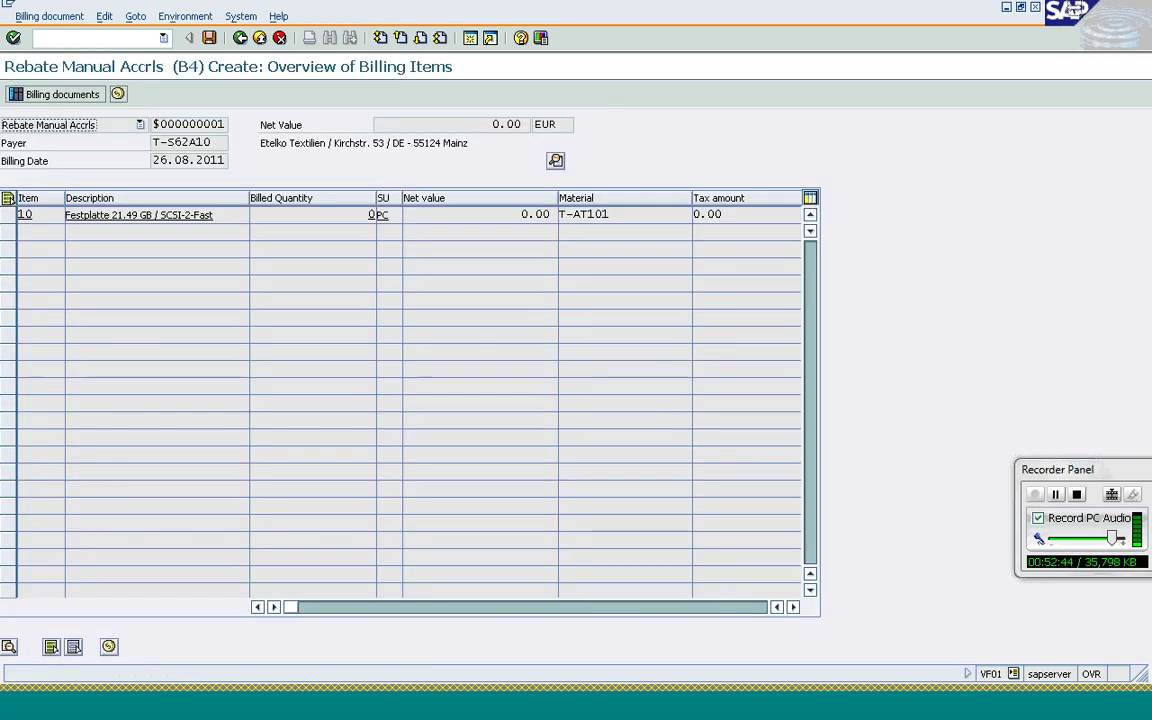
pyautogui.click(211, 39)
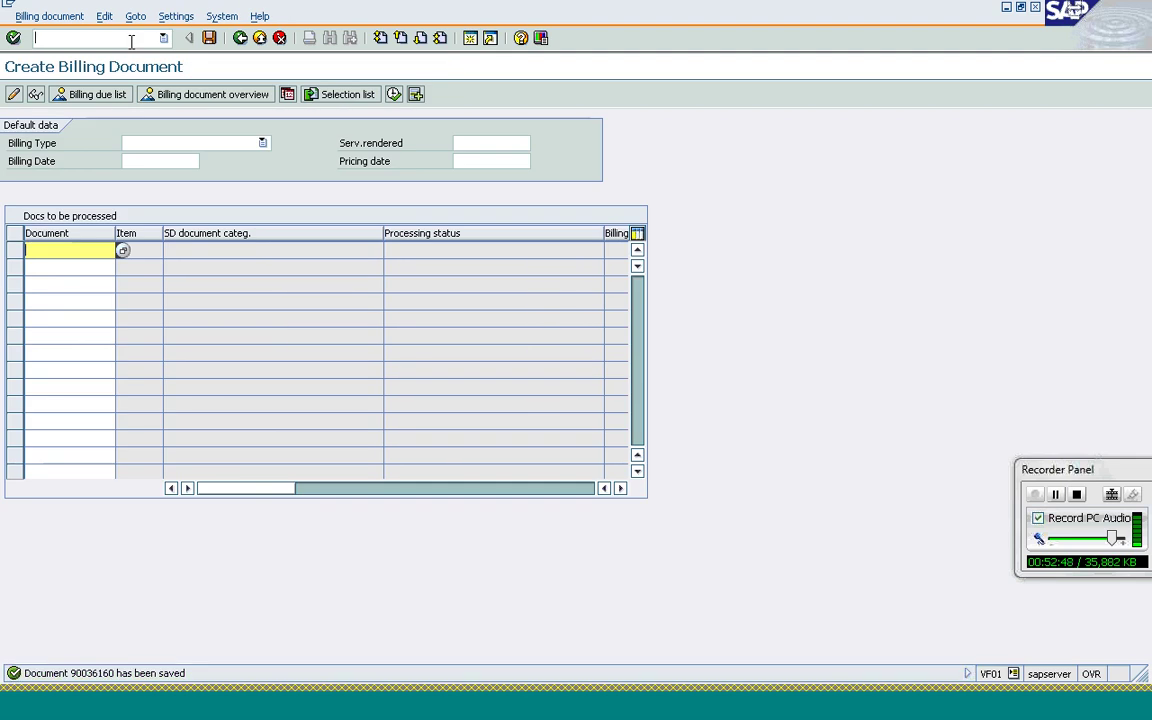
# - Reopen rebate agreement 97 with transaction VBO2, check its sales volume and accruals, and go back to the overview
pyautogui.click(133, 39)
pyautogui.write('/nvbo2')
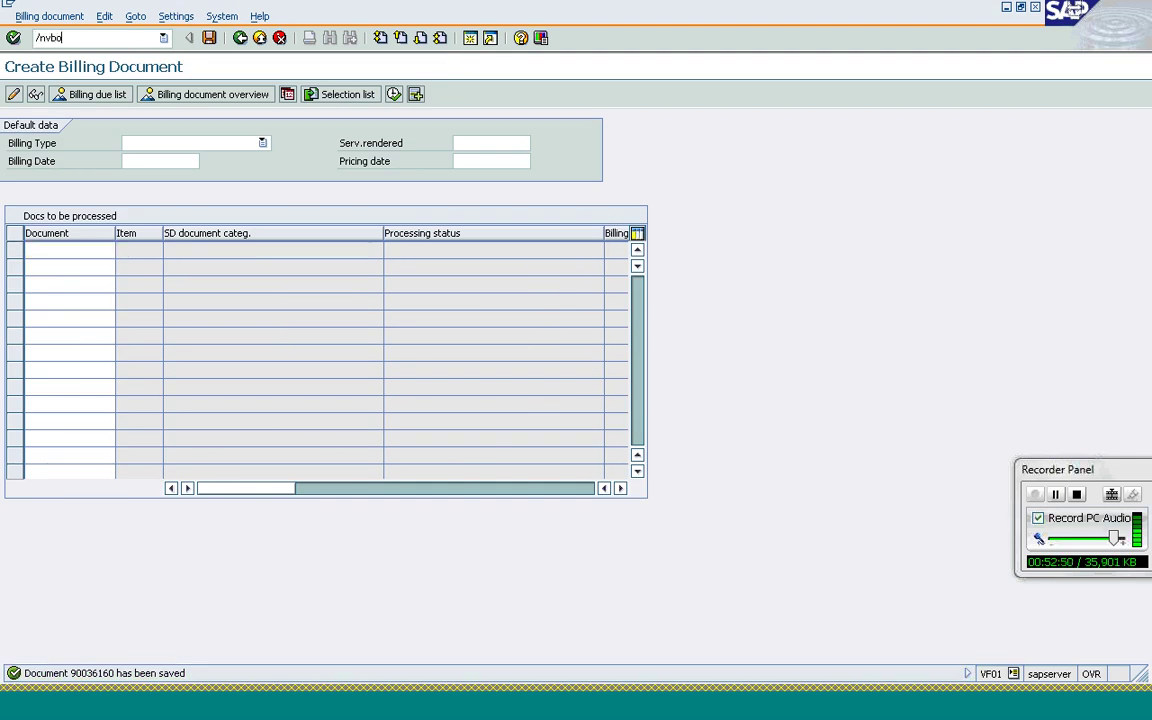
pyautogui.press('Return')
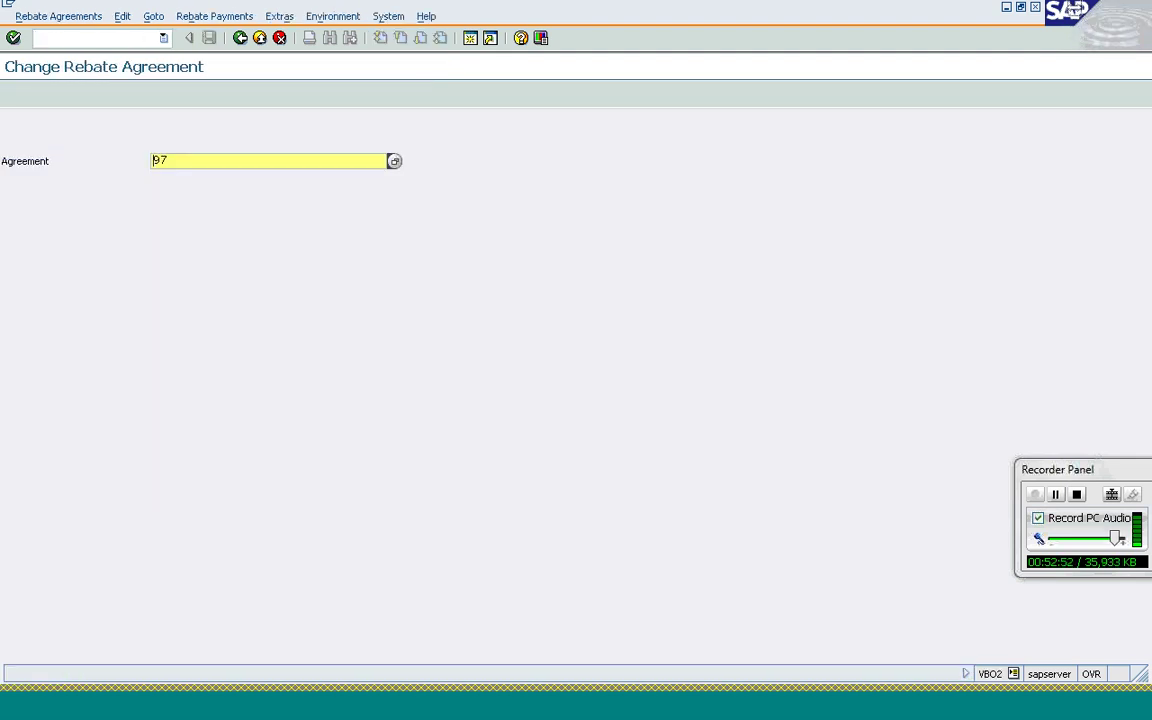
pyautogui.press('Return')
pyautogui.click(200, 17)
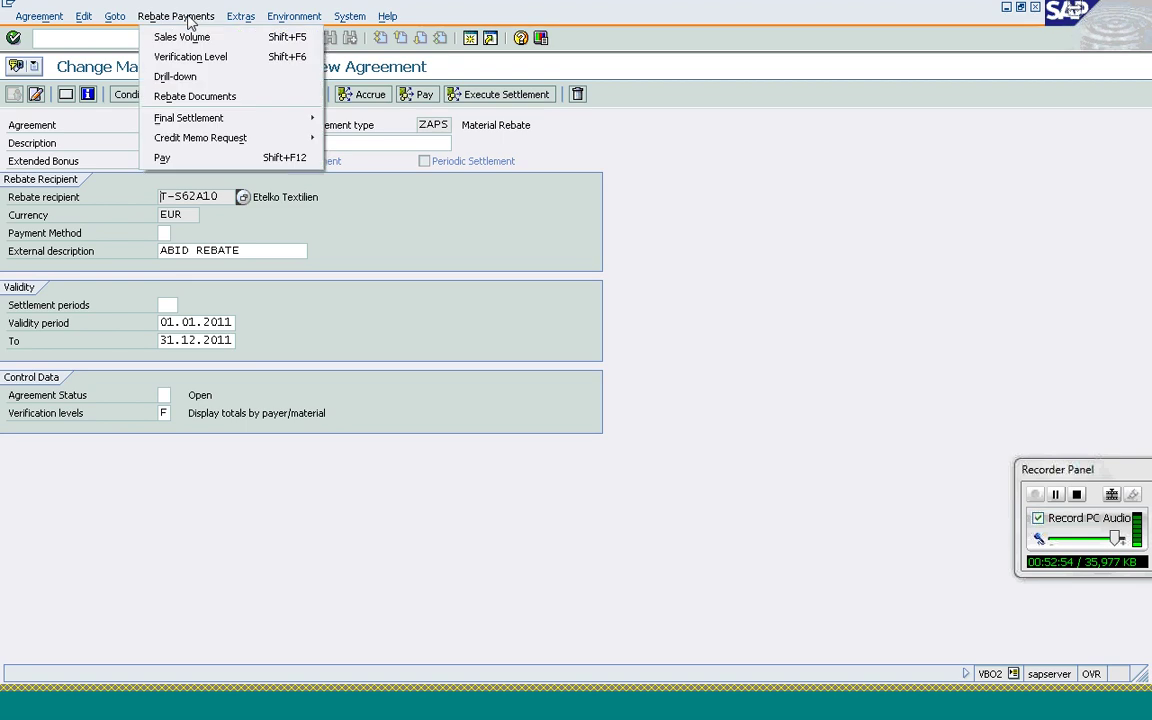
pyautogui.click(197, 36)
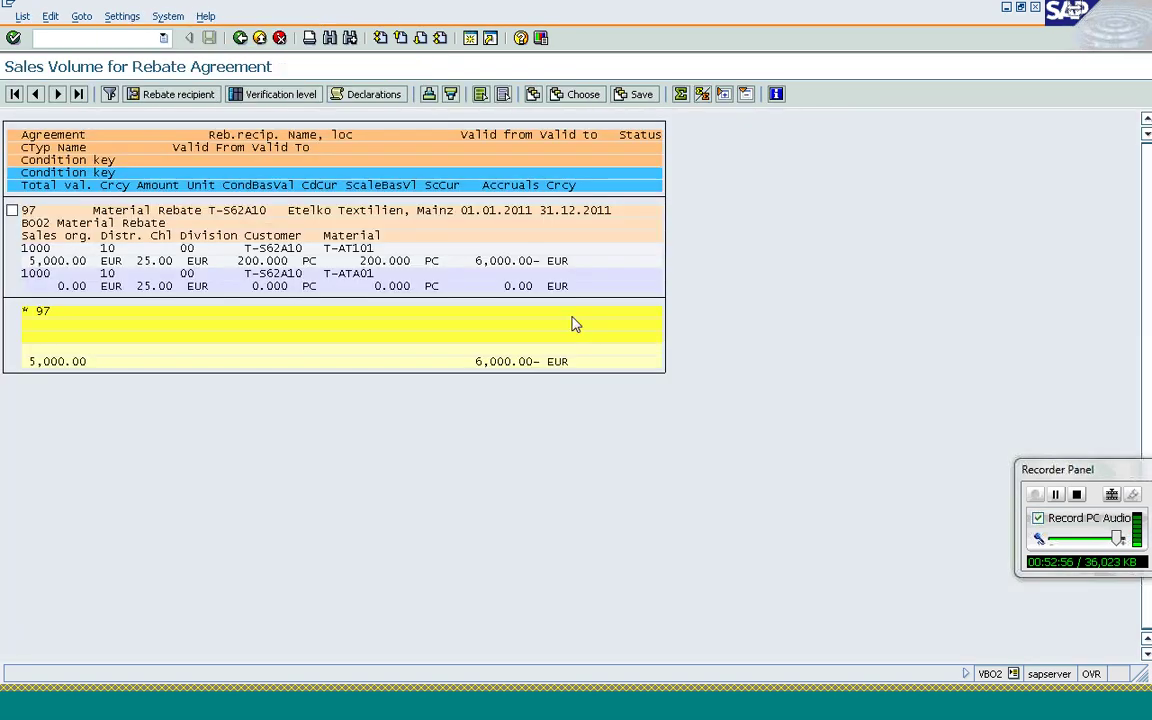
pyautogui.click(241, 38)
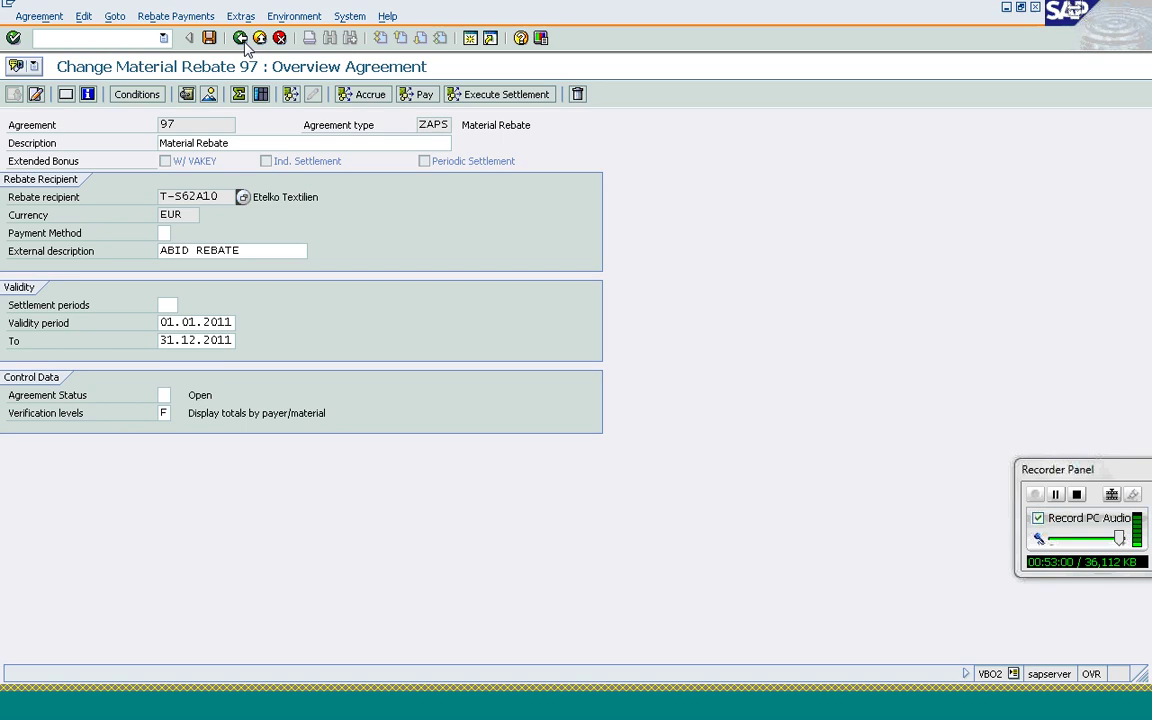
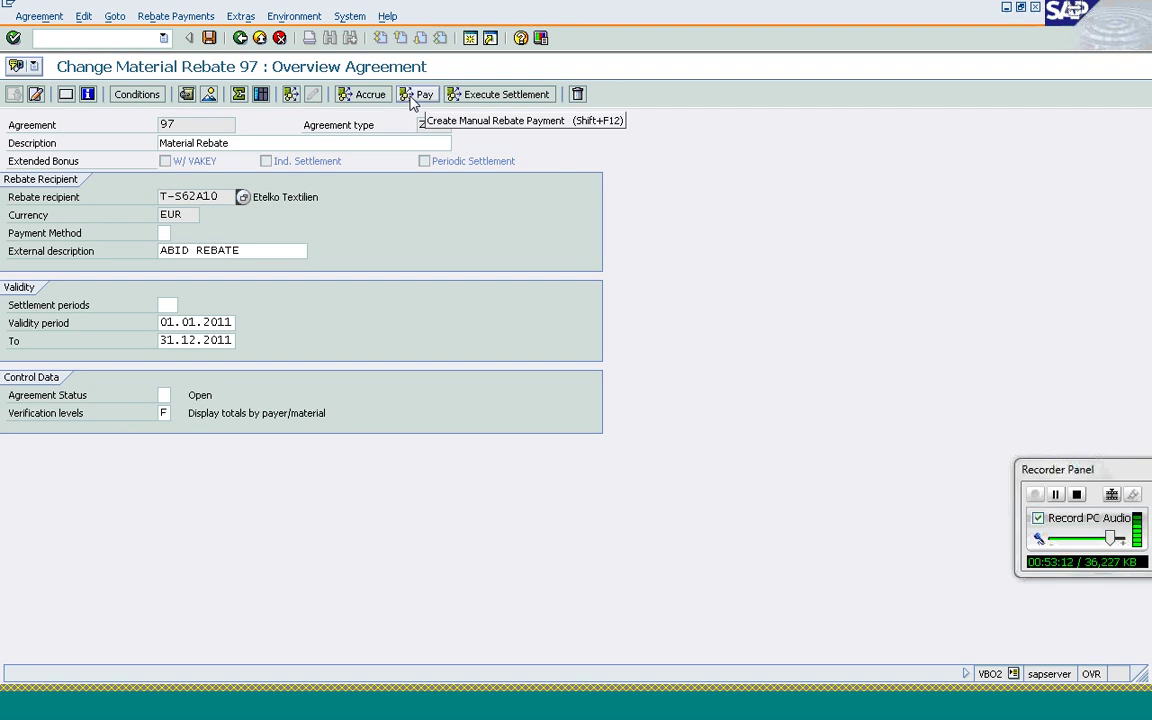
# - Create a manual rebate payment of 3,000 for material T-AT101 in agreement 97 and save the agreement
pyautogui.click(413, 100)
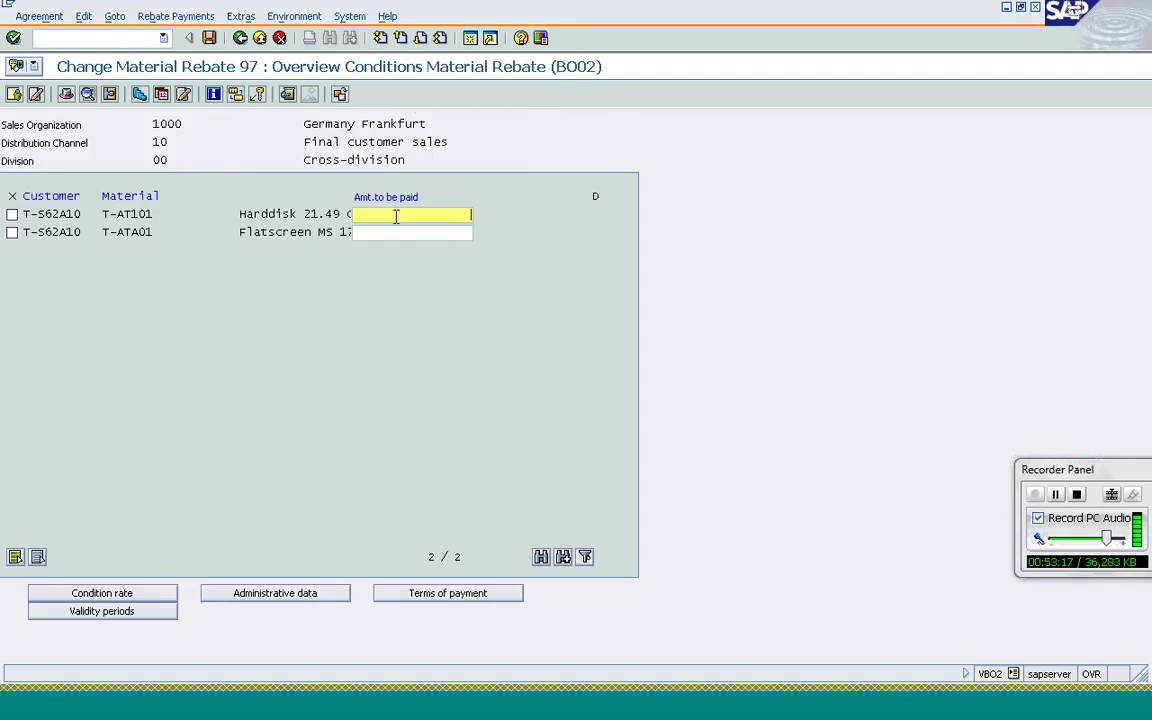
pyautogui.write('3,00')
pyautogui.write('000')
pyautogui.press('Return')
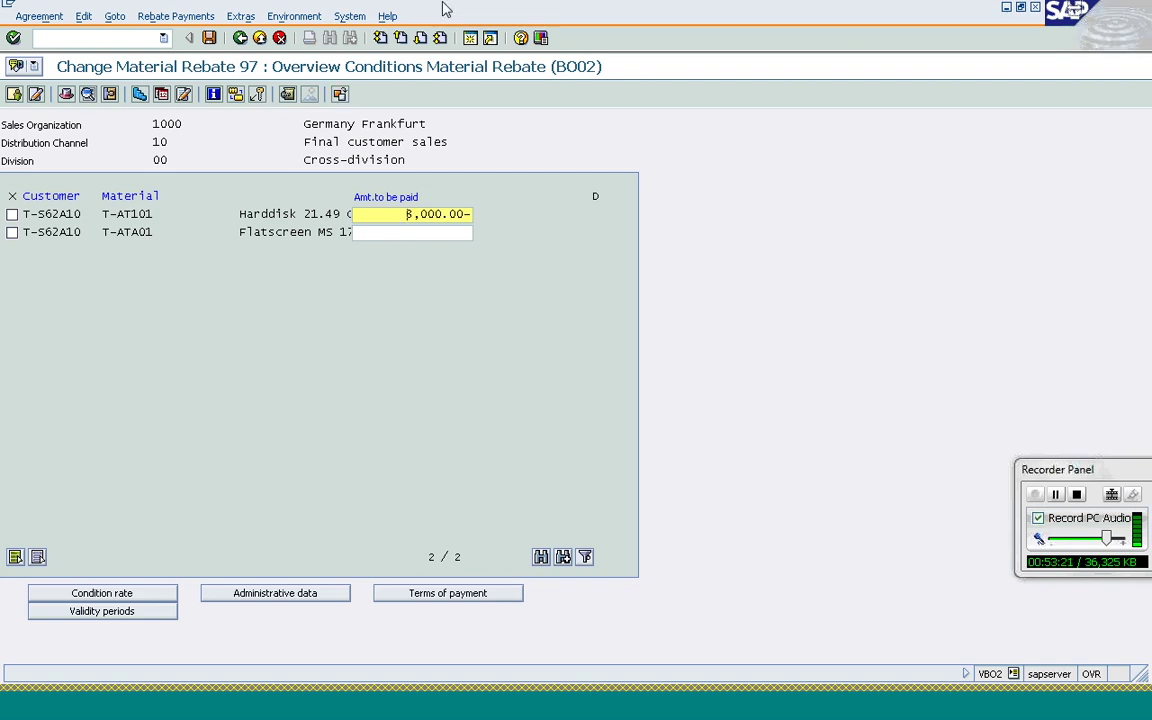
pyautogui.click(208, 40)
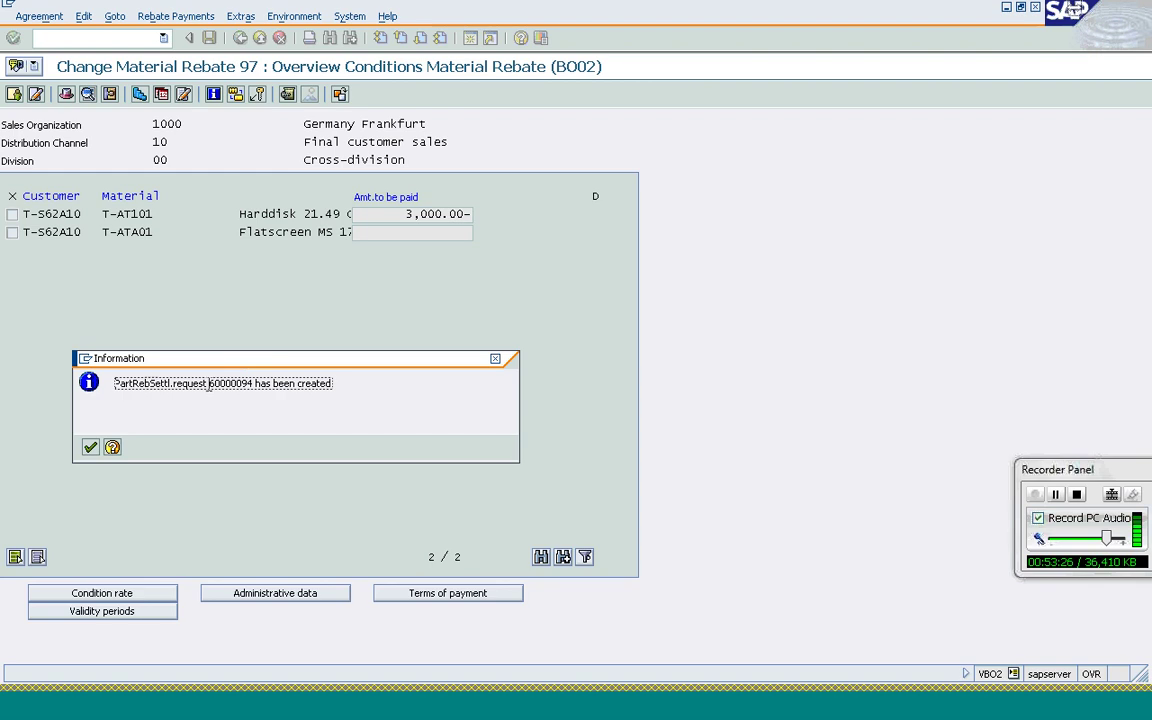
pyautogui.doubleClick(211, 385)
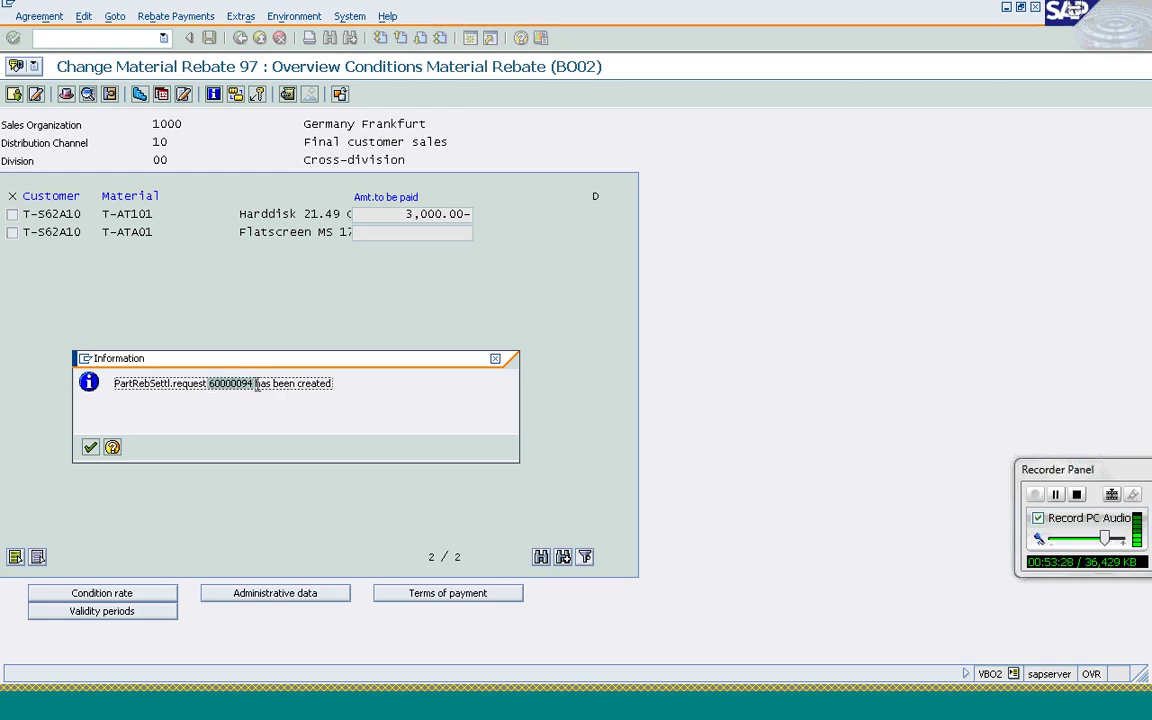
pyautogui.click(98, 424)
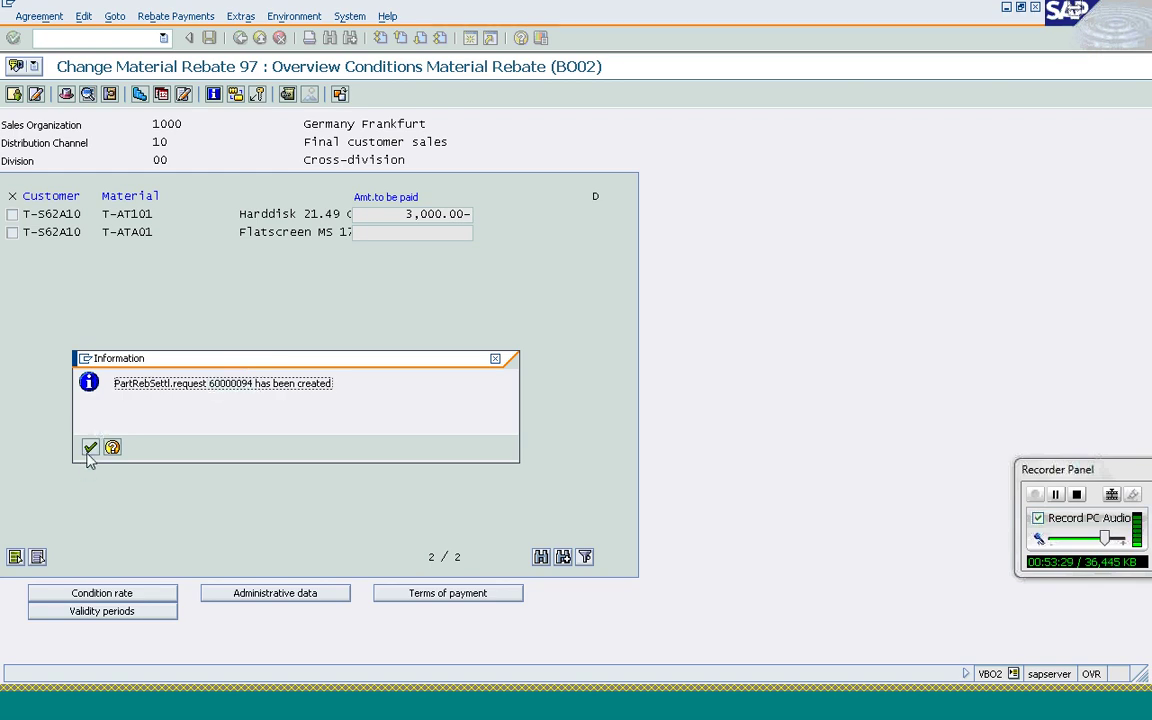
pyautogui.click(89, 448)
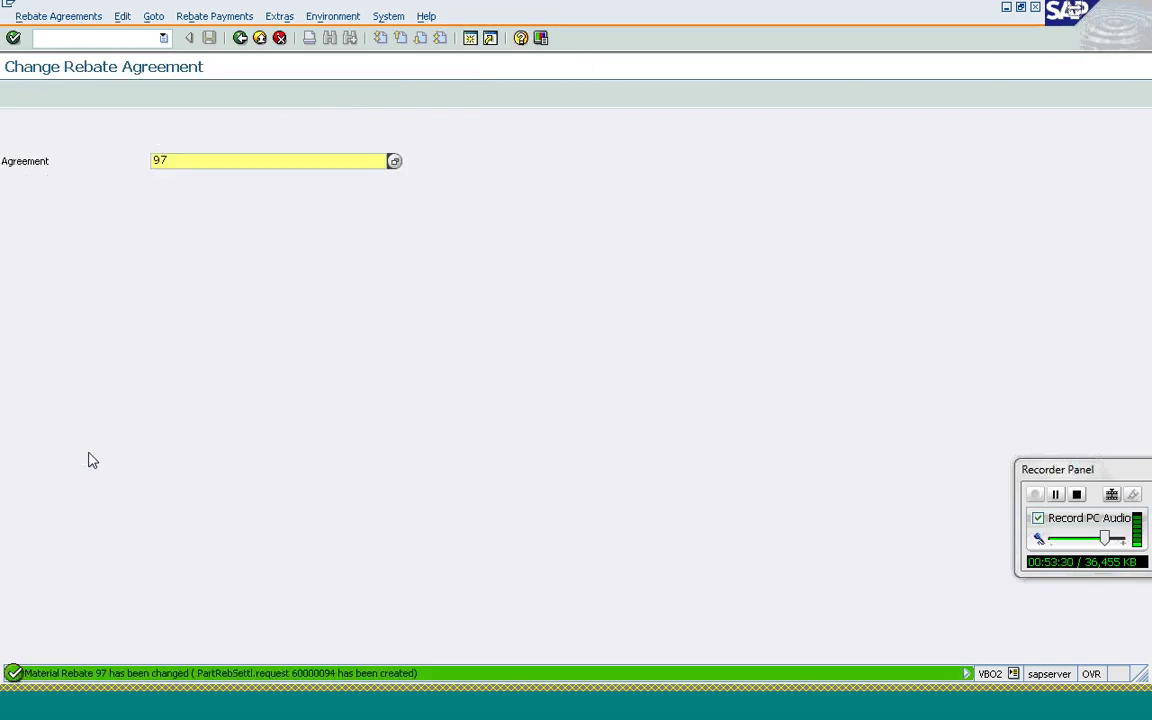
# - Open the new partial rebate settlement request in transaction VA02, clear its billing block and save it
pyautogui.click(83, 36)
pyautogui.write('/nva02')
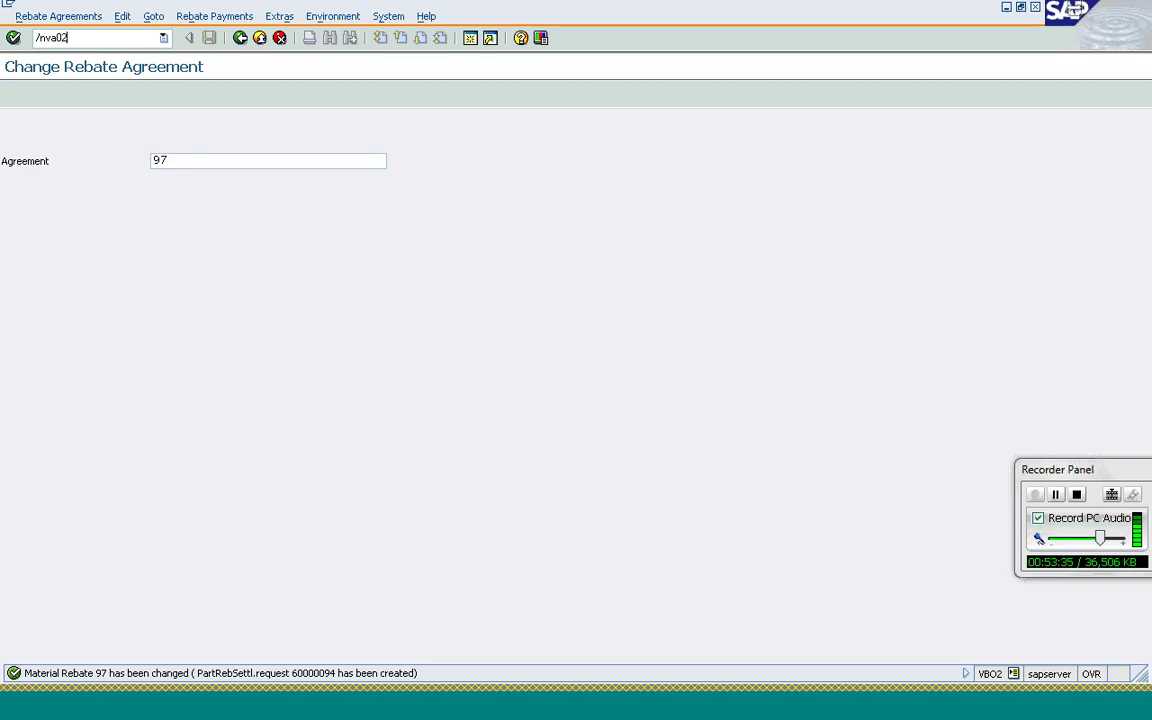
pyautogui.press('Return')
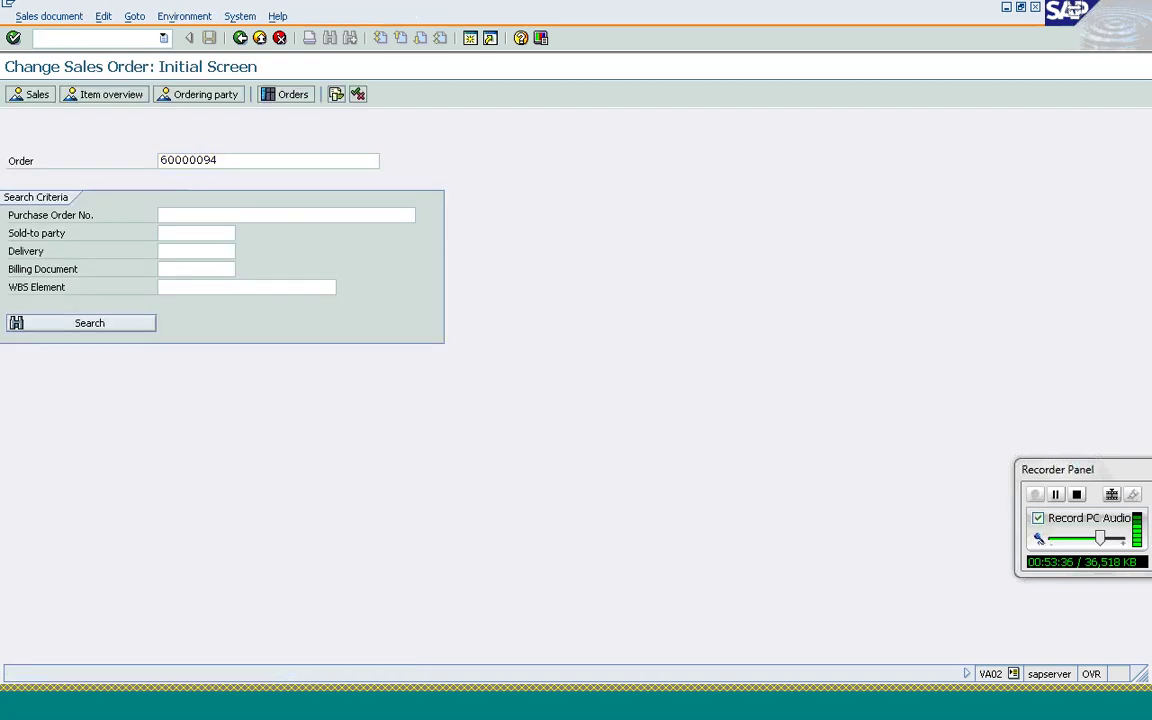
pyautogui.press('Return')
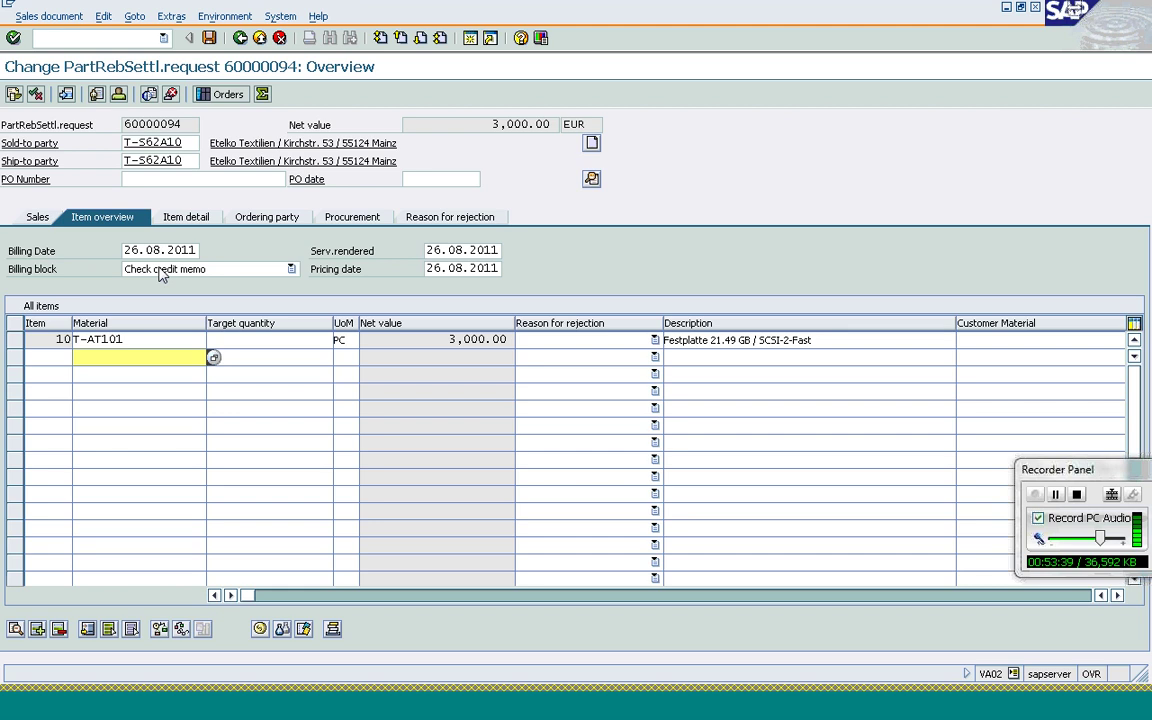
pyautogui.click(165, 272)
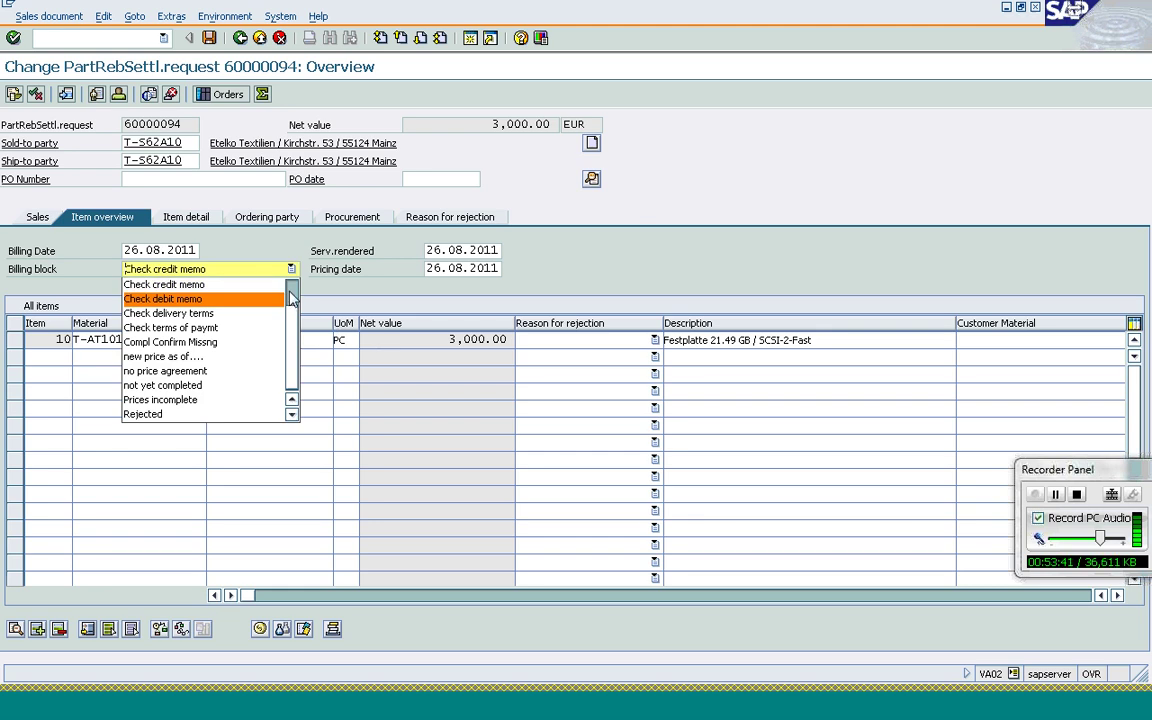
pyautogui.scroll(1, 178, 288)
pyautogui.click(178, 286)
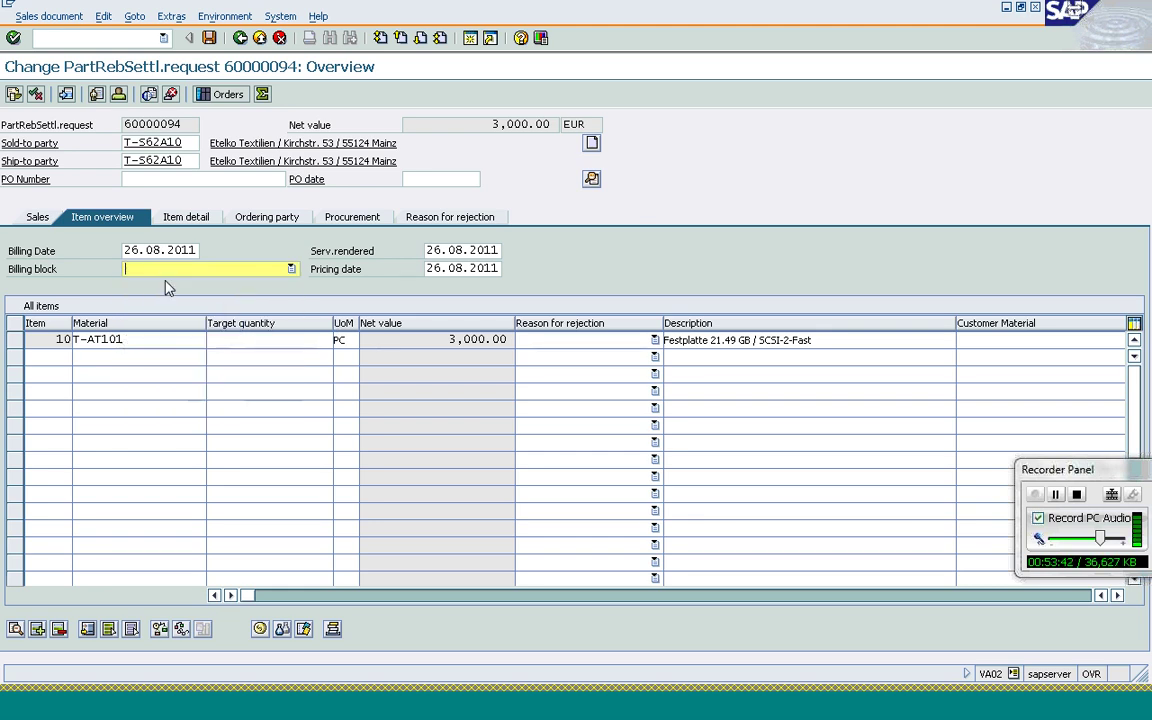
pyautogui.click(209, 39)
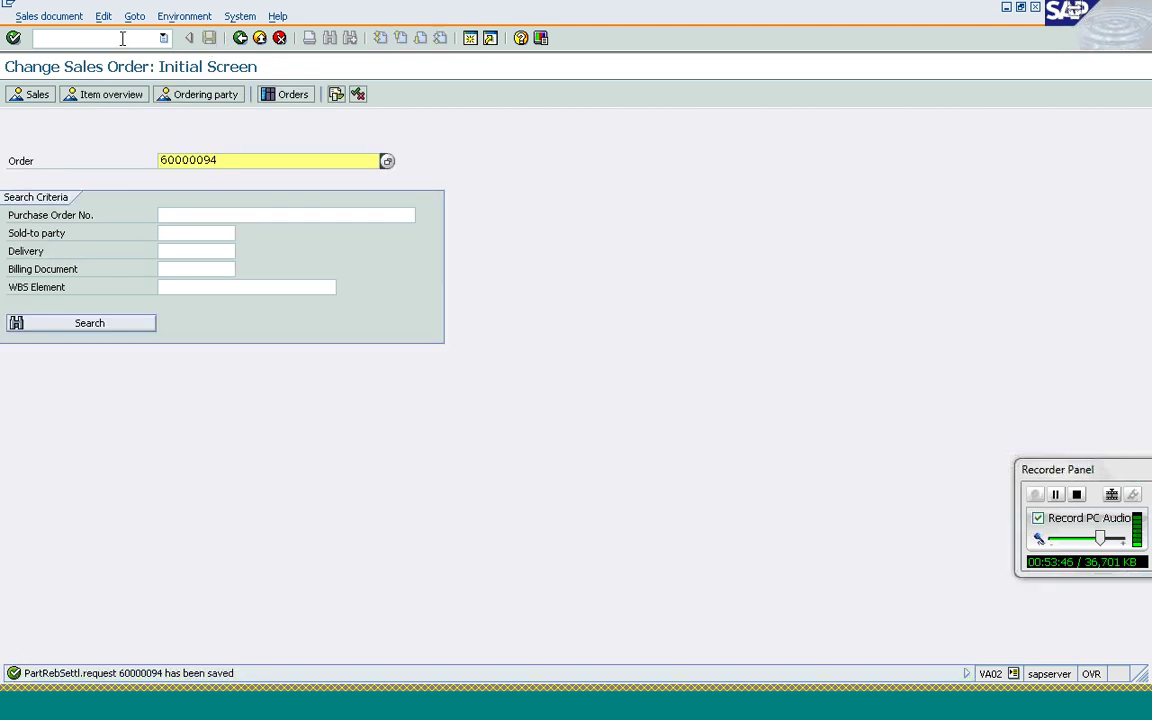
# - Create and save the billing document for the partial rebate settlement request using transaction VF01
pyautogui.click(122, 38)
pyautogui.write('/nv')
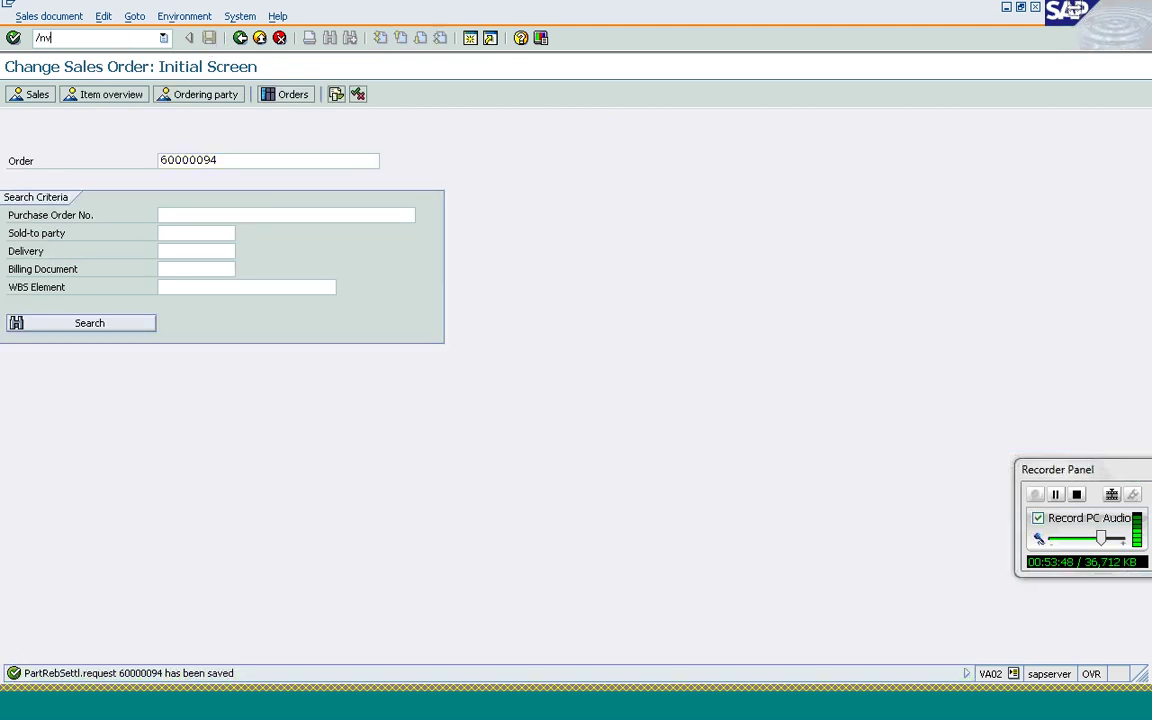
pyautogui.write('f01')
pyautogui.press('Return')
pyautogui.press('Return')
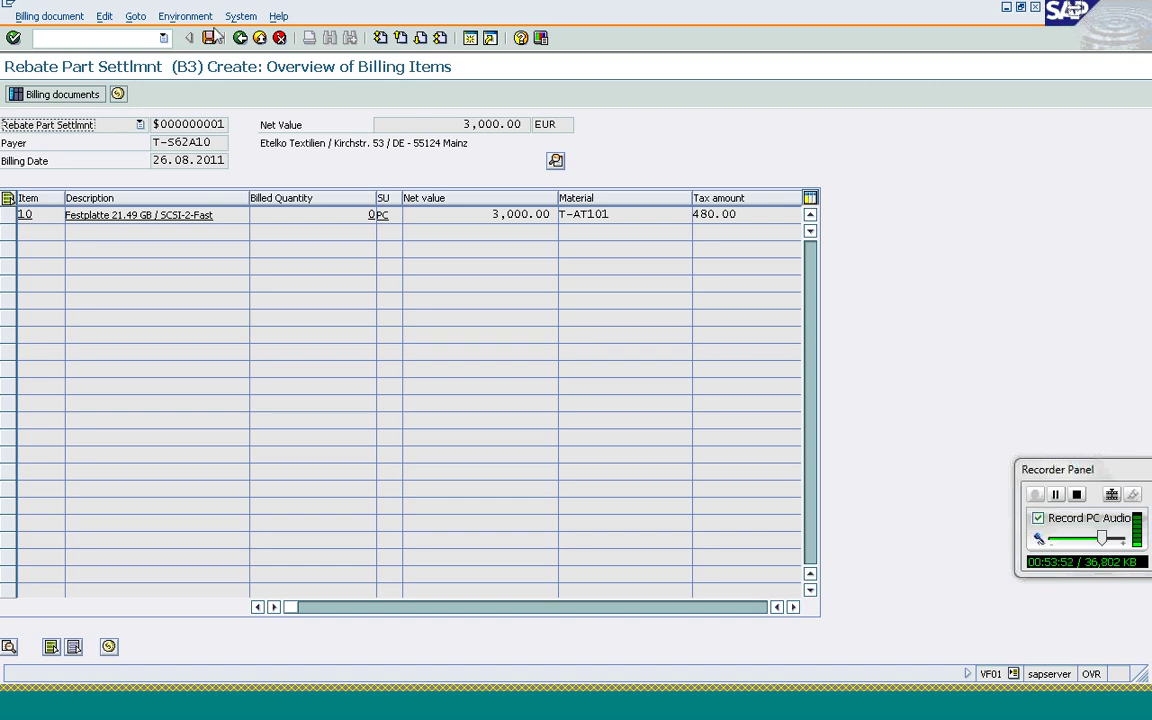
pyautogui.click(211, 38)
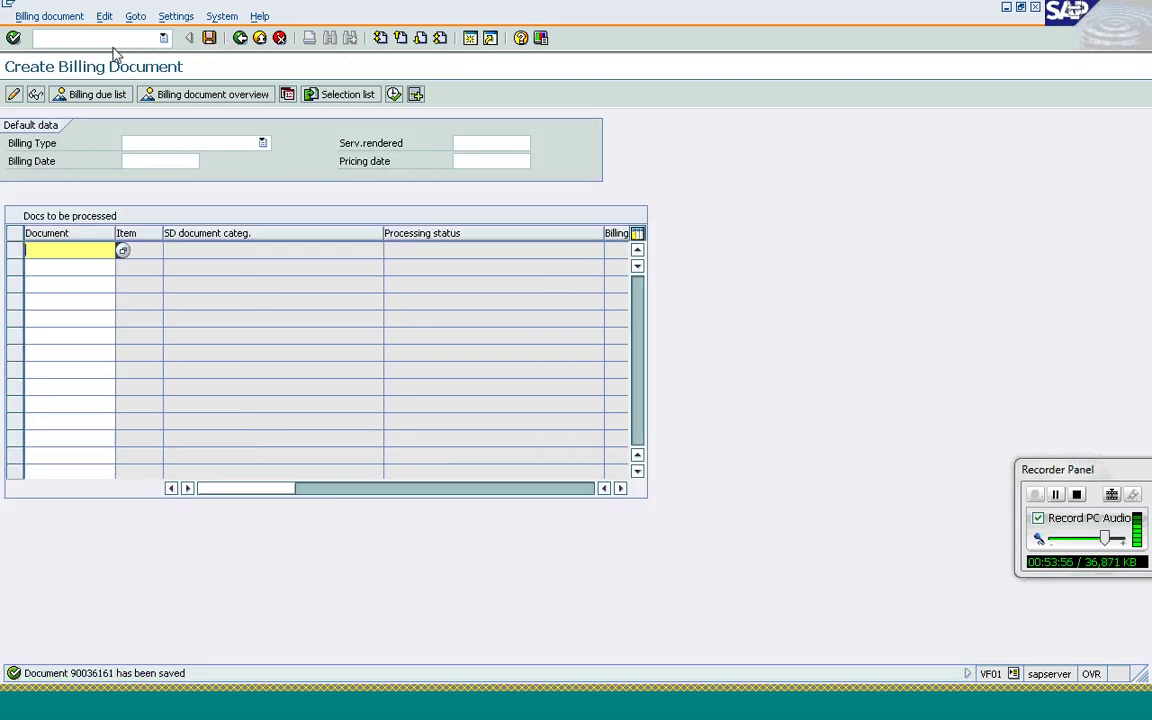
# - Reopen rebate agreement 97 for changes using transaction VBO2
pyautogui.click(115, 42)
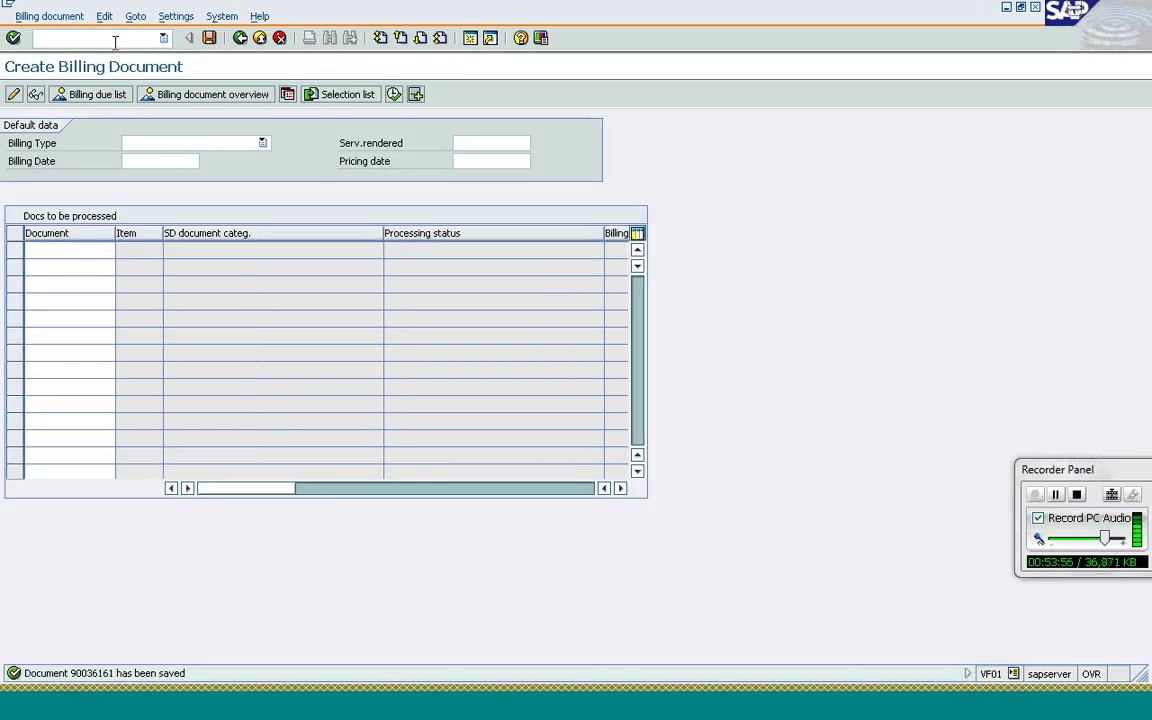
pyautogui.write('/nvb')
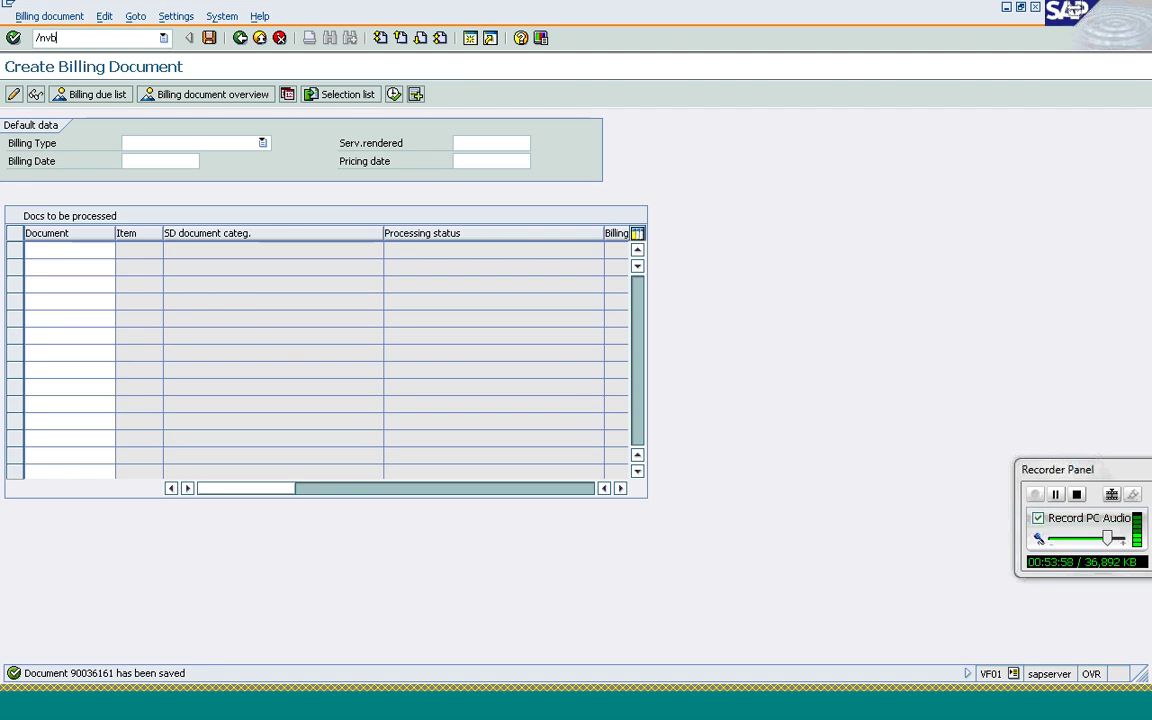
pyautogui.write('o2')
pyautogui.press('Return')
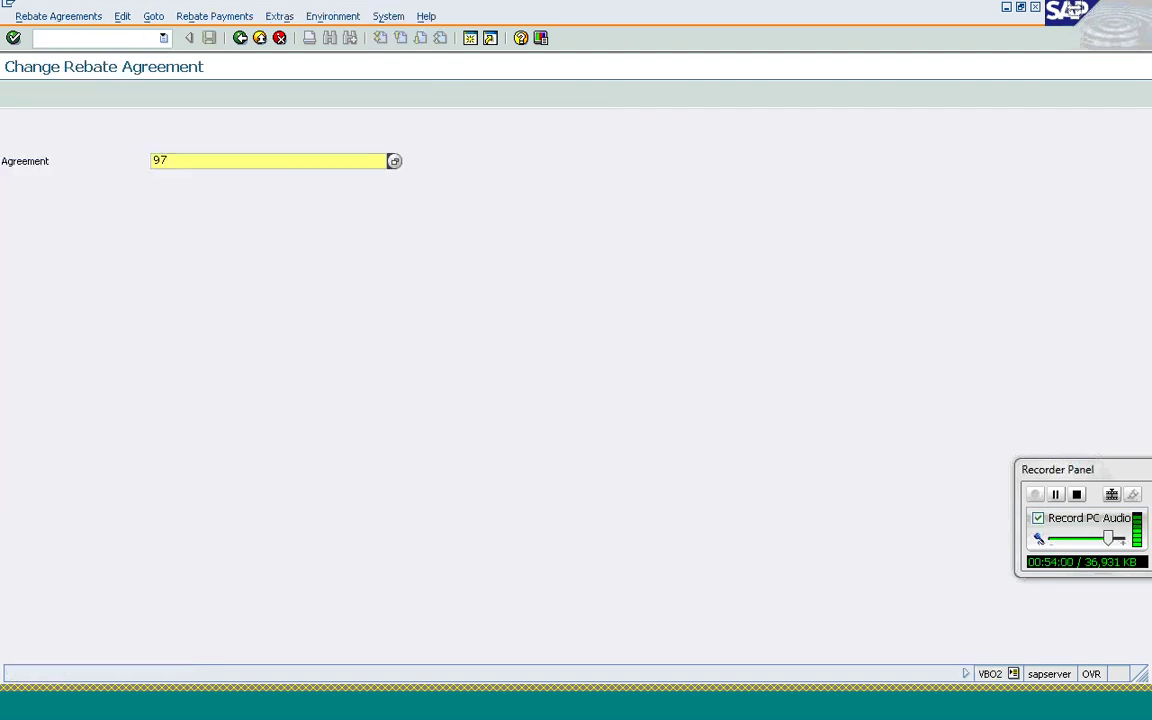
pyautogui.press('Return')
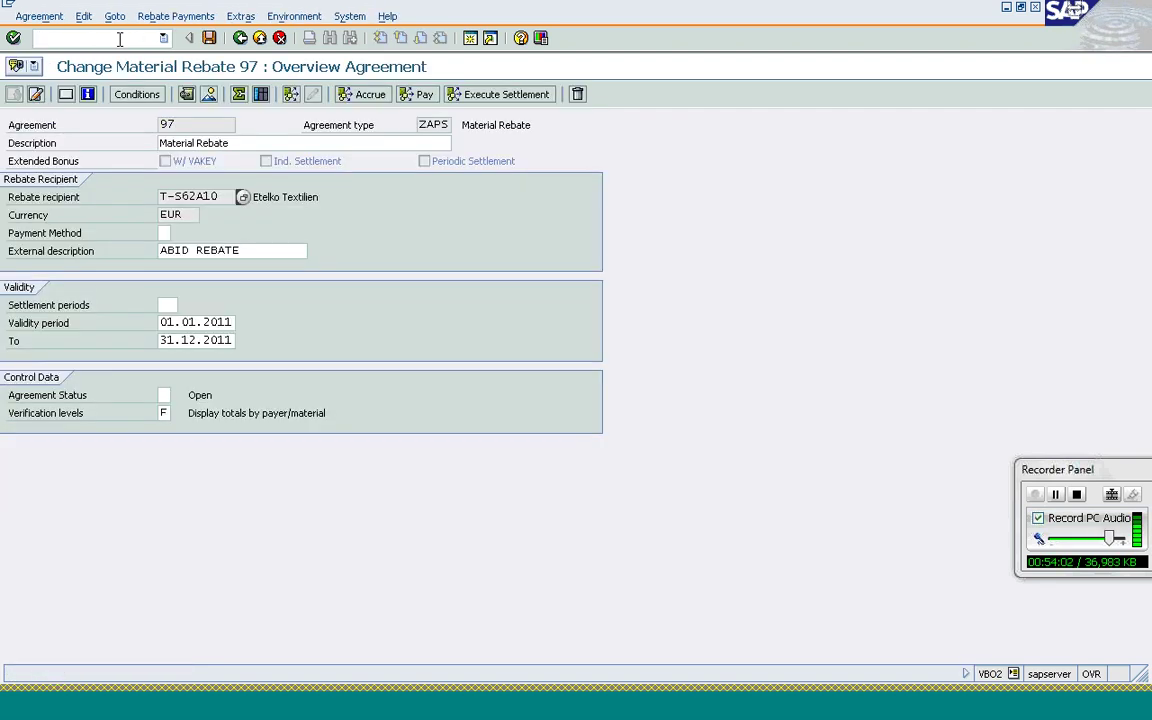
# - List the partial settlement documents of agreement 97, display the rebate credit memo, and return to the agreement overview
pyautogui.click(190, 16)
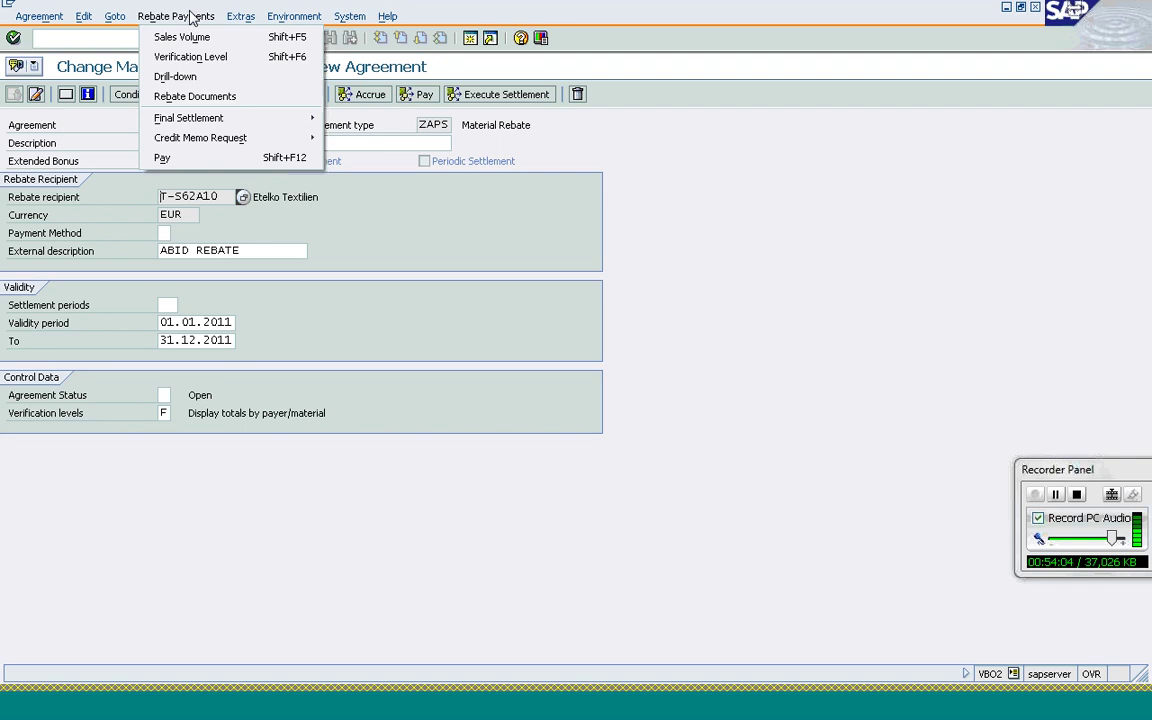
pyautogui.click(176, 97)
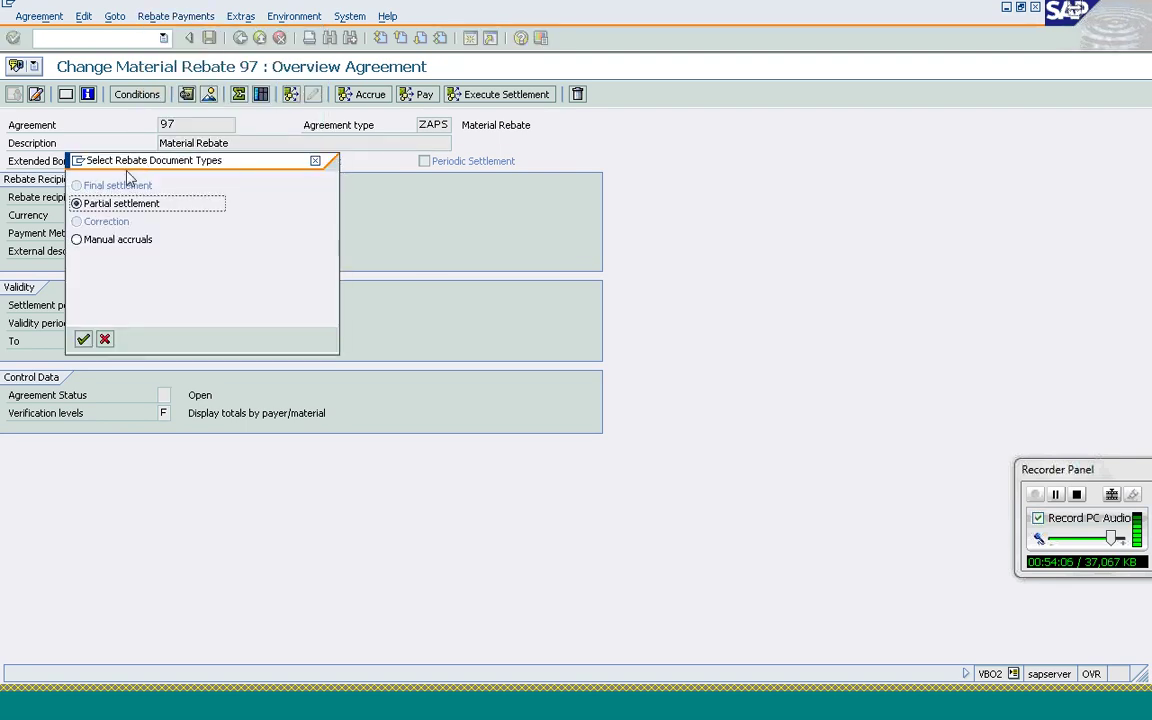
pyautogui.moveTo(138, 170); pyautogui.dragTo(542, 187)
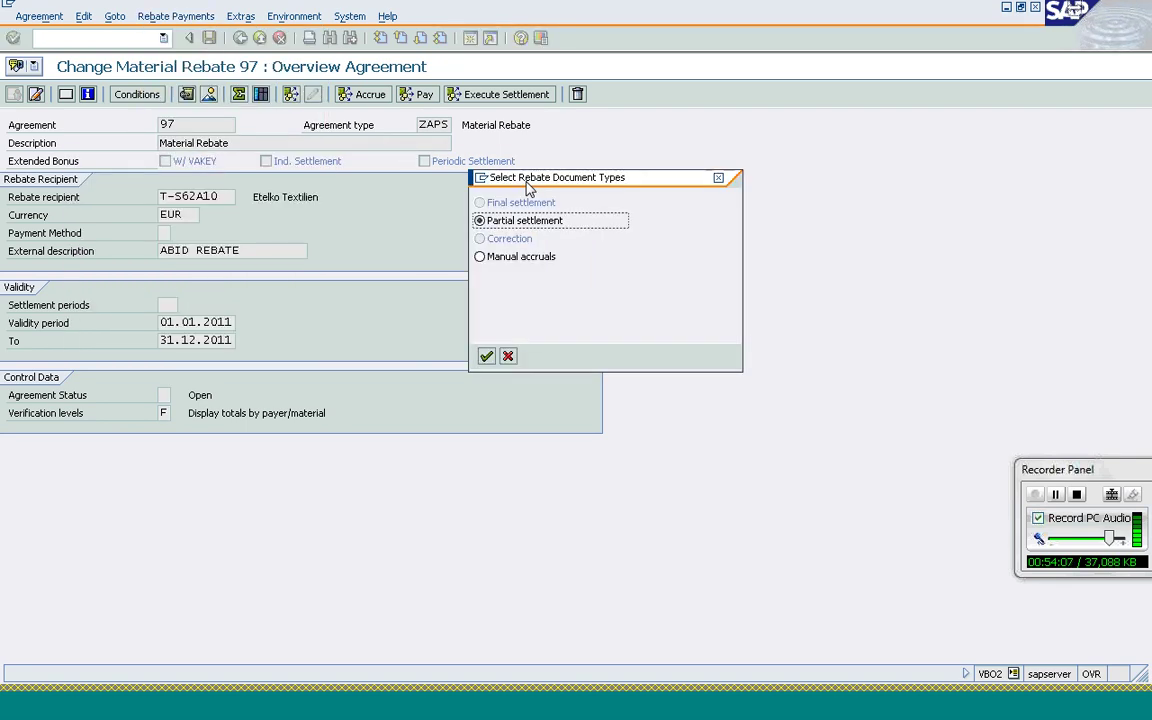
pyautogui.click(481, 258)
pyautogui.click(486, 358)
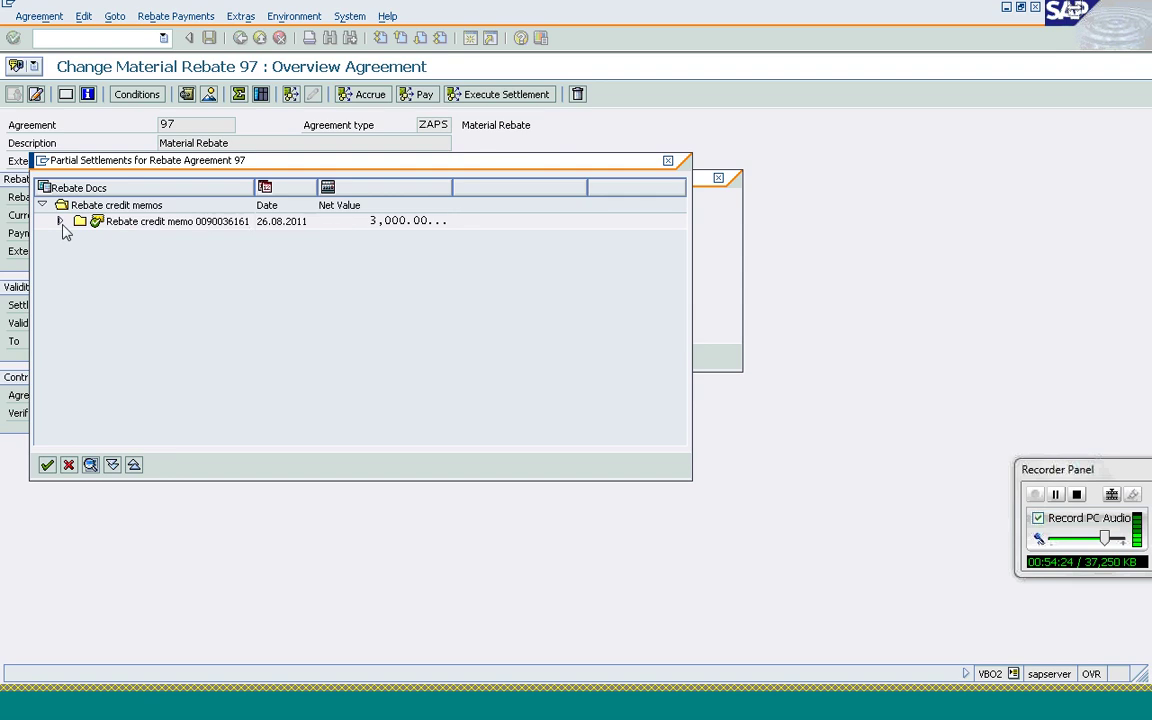
pyautogui.doubleClick(140, 225)
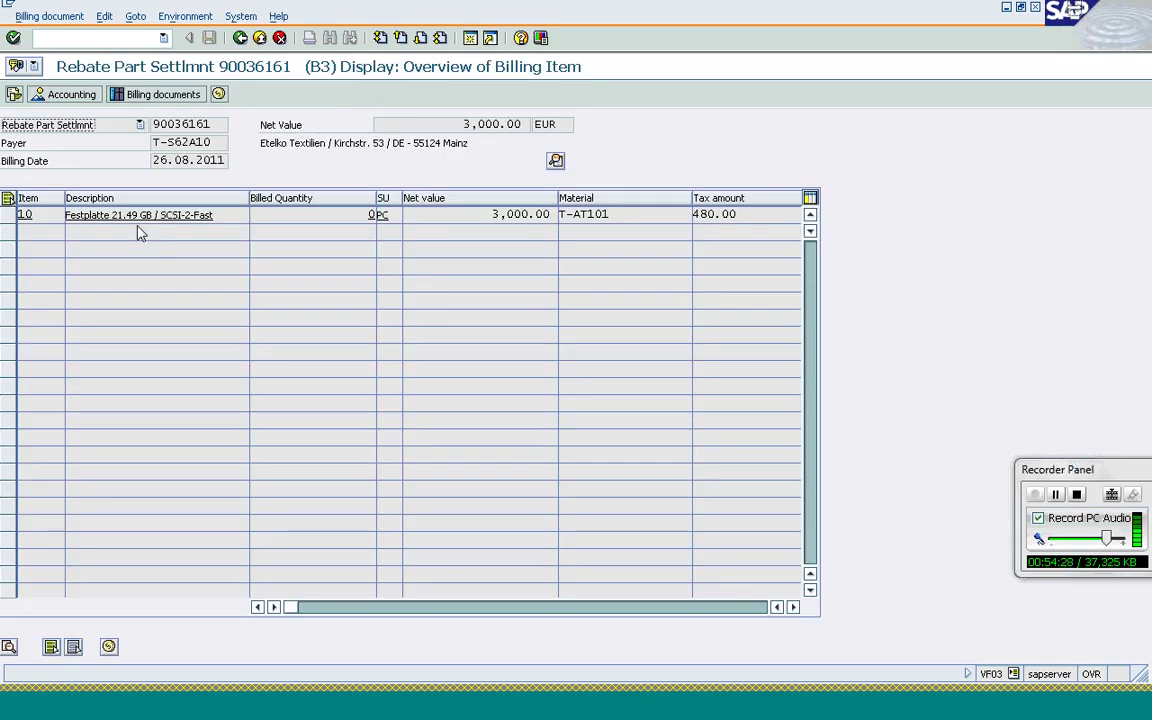
pyautogui.click(241, 38)
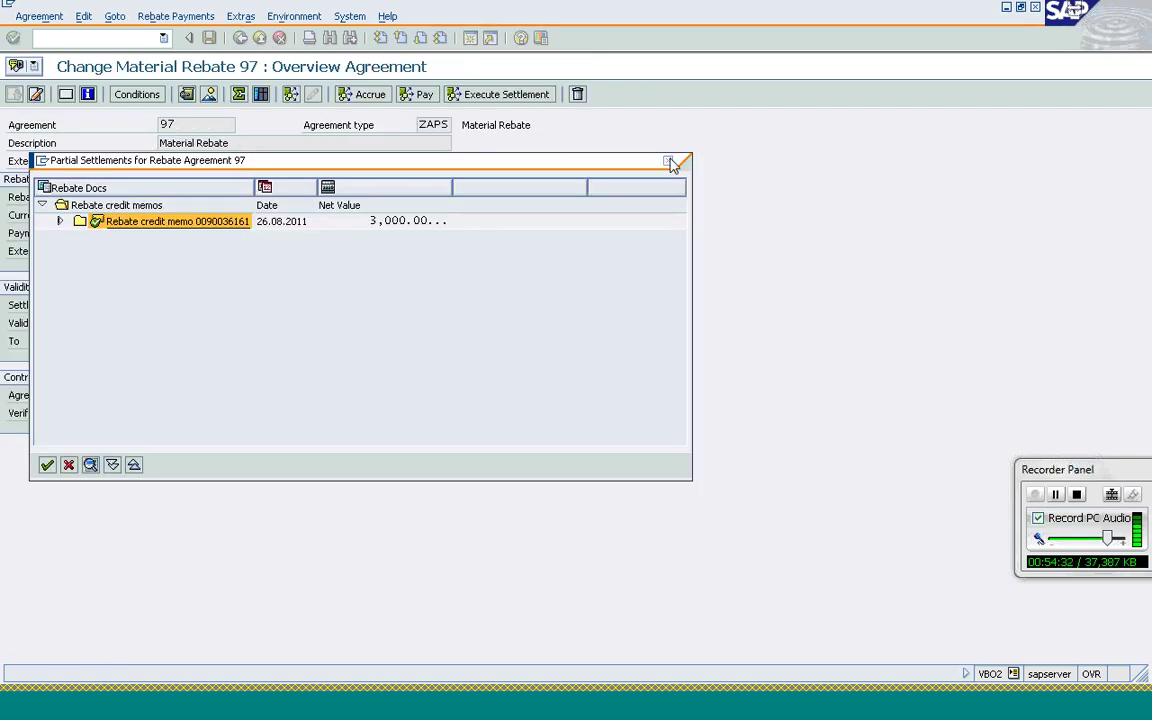
pyautogui.click(668, 161)
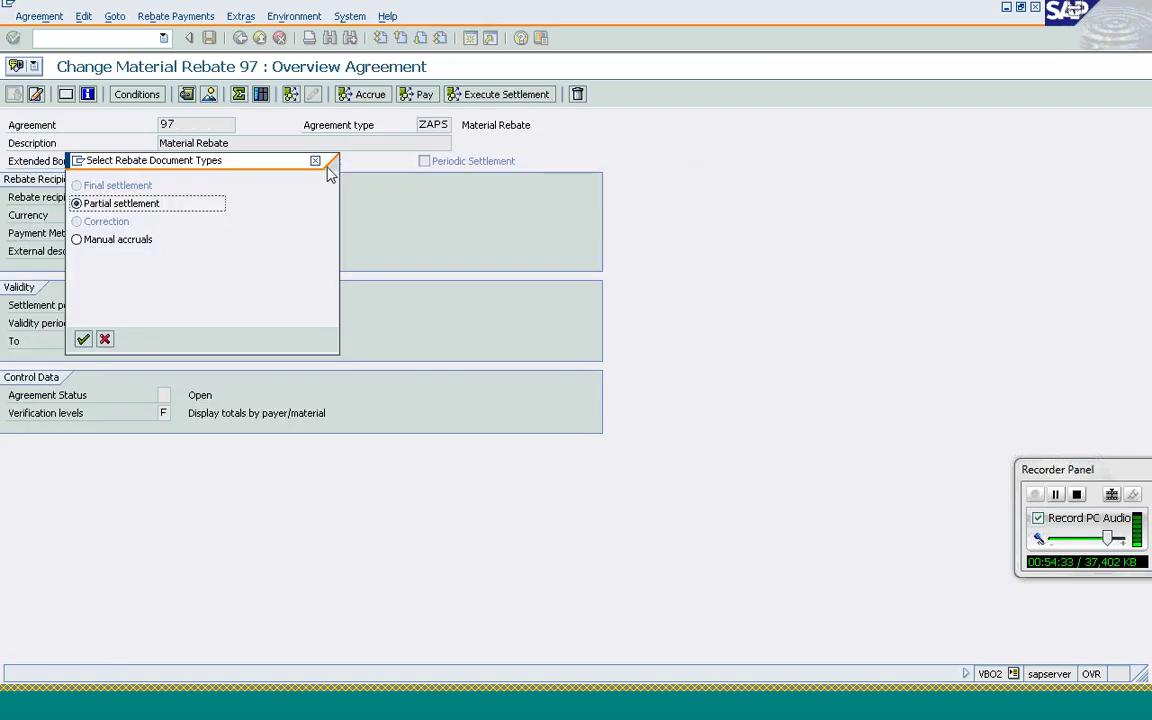
pyautogui.click(315, 160)
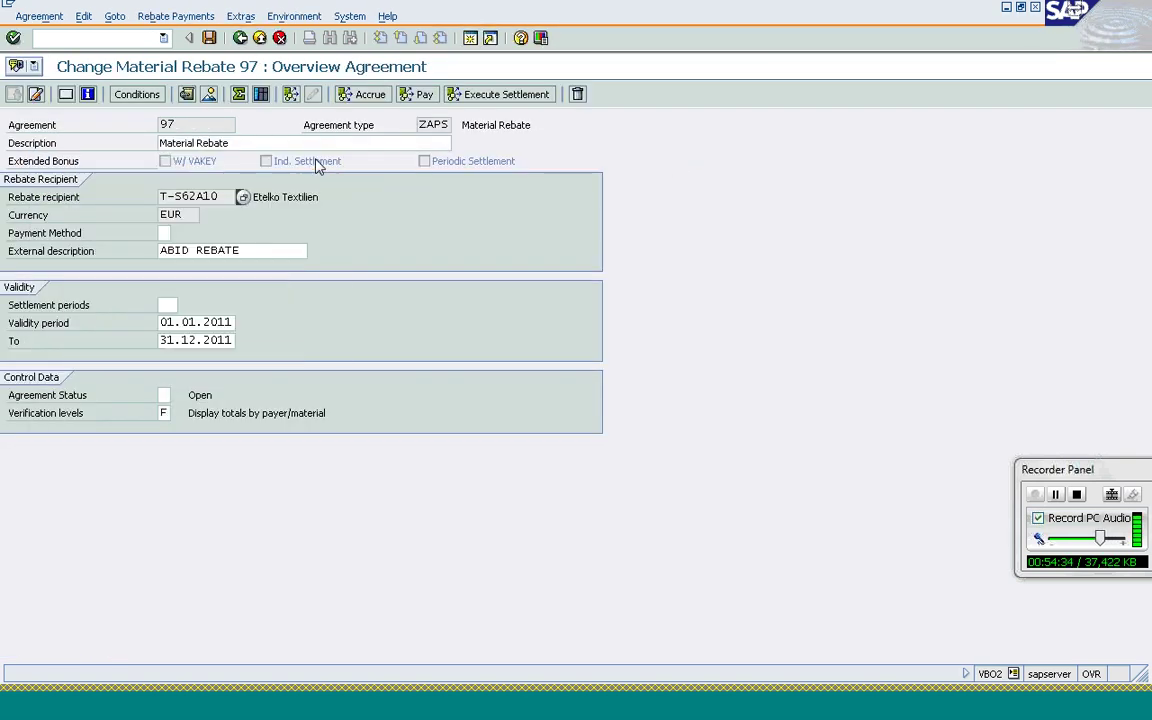
# - Set the status of agreement 97 to B, Agreement released for settlement, and save the agreement
pyautogui.click(166, 395)
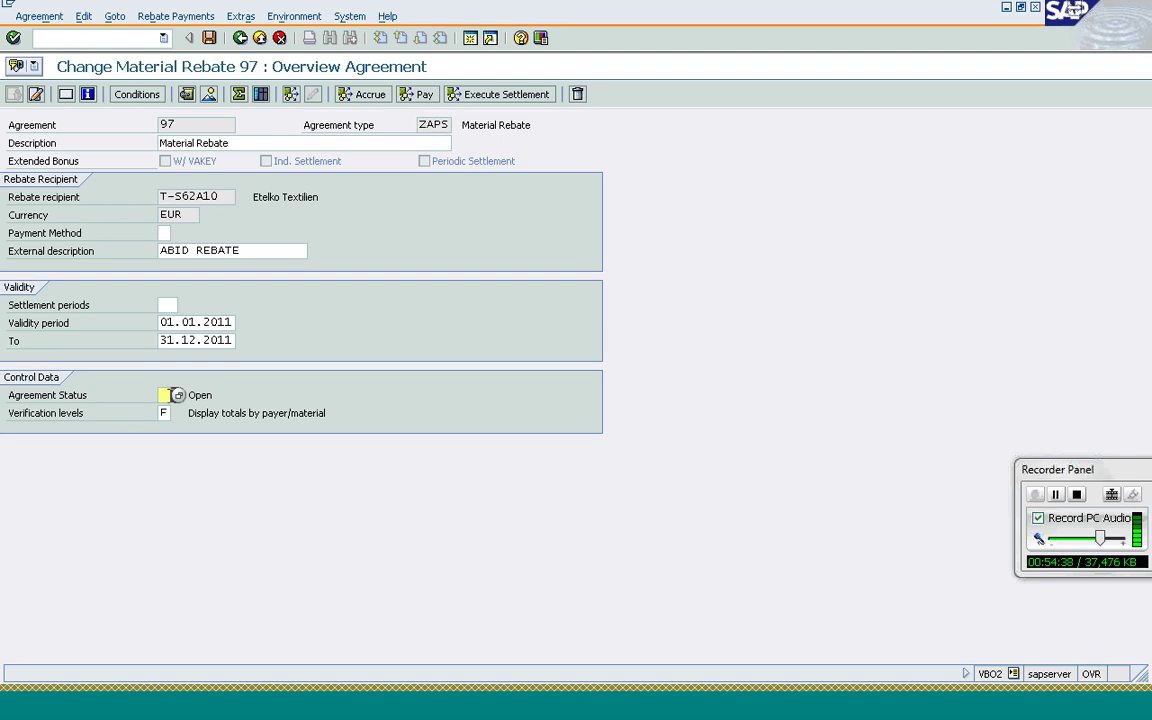
pyautogui.click(178, 396)
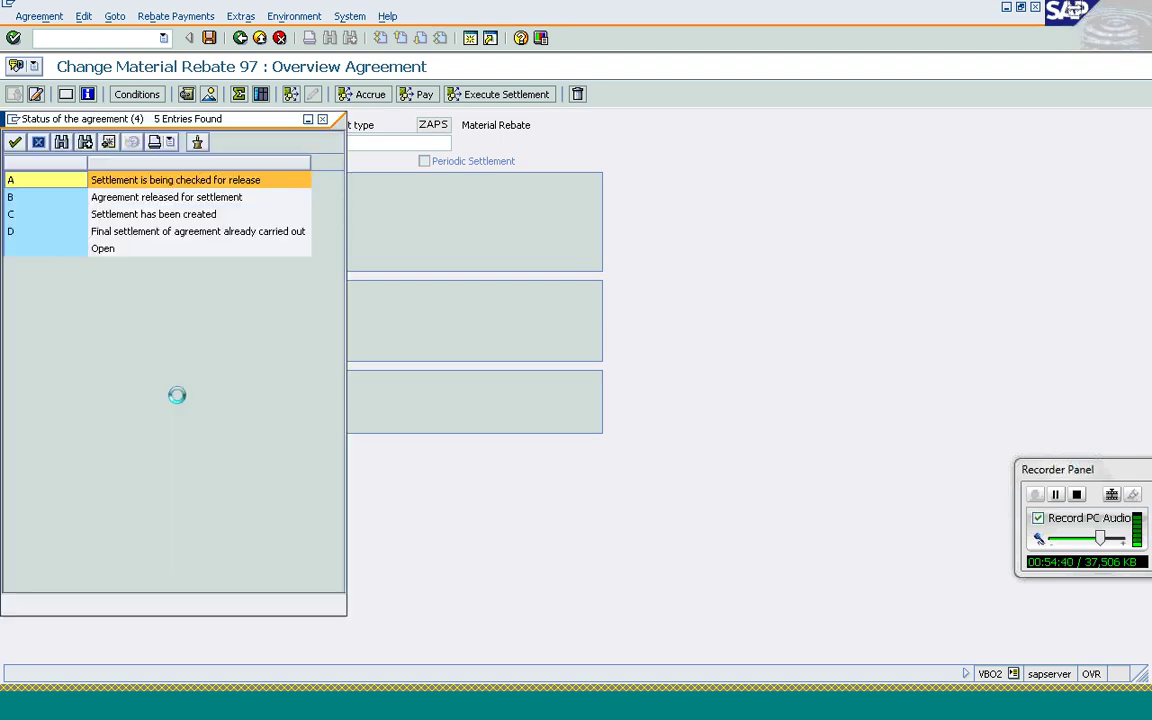
pyautogui.doubleClick(72, 200)
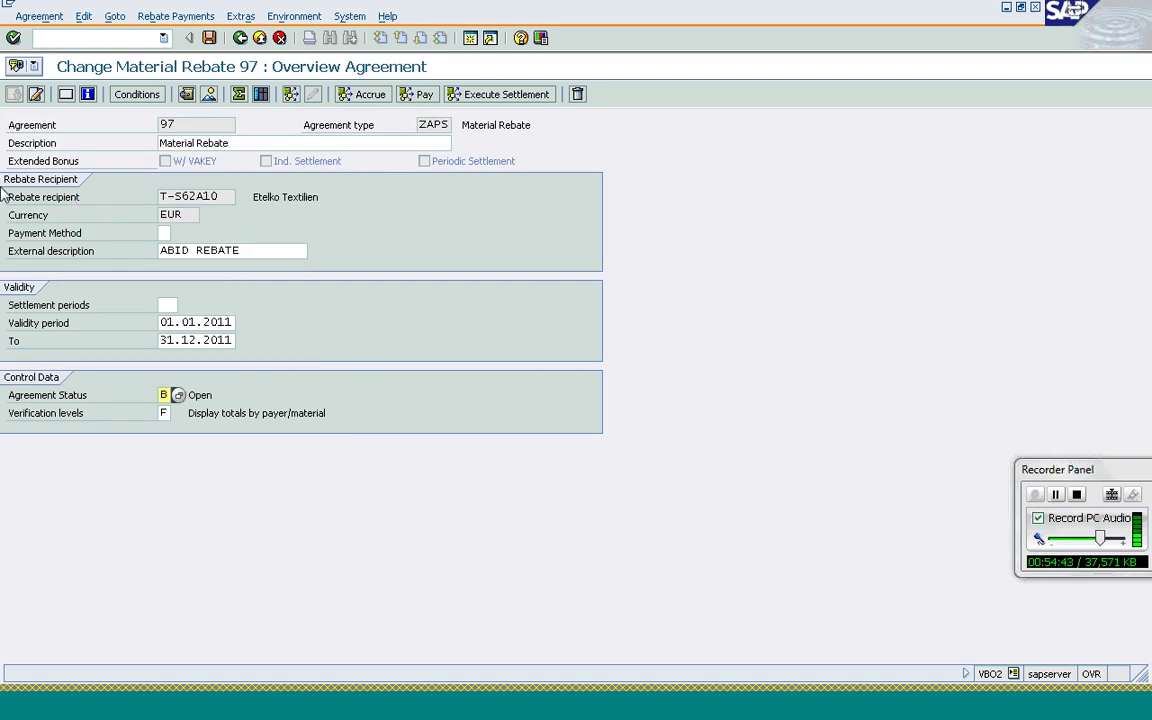
pyautogui.click(209, 38)
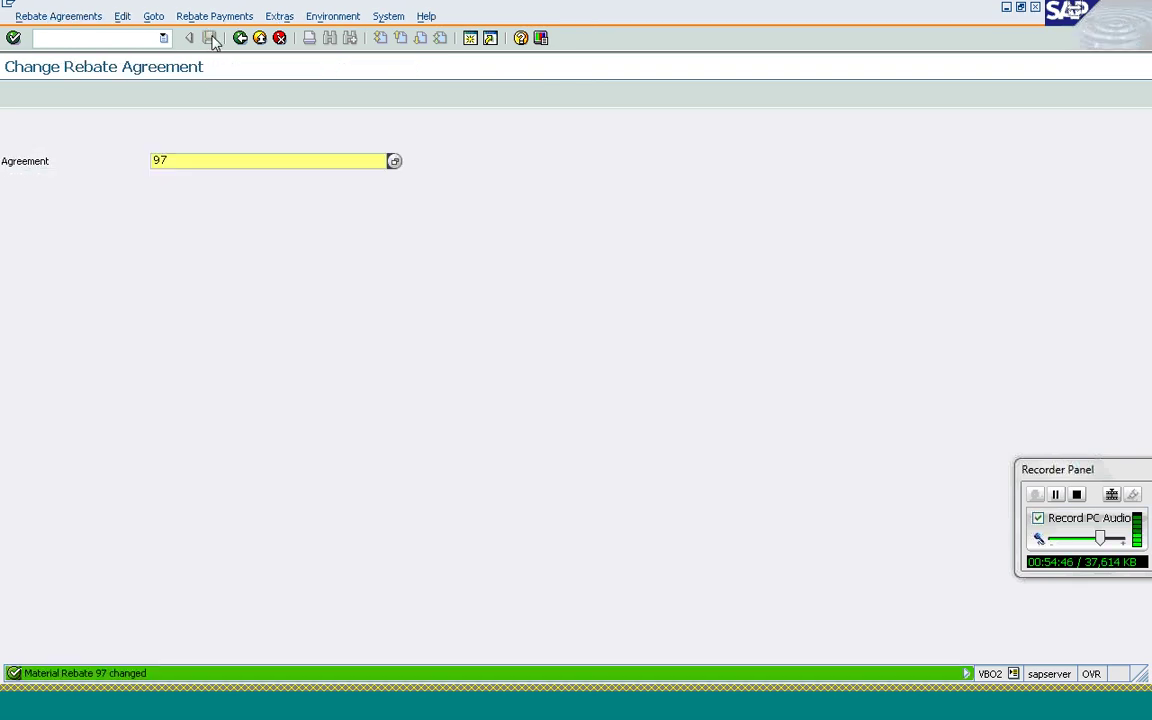
# - Reopen agreement 97, execute its final settlement with 3,000 to be paid for material T-AT101, and save it
pyautogui.click(159, 161)
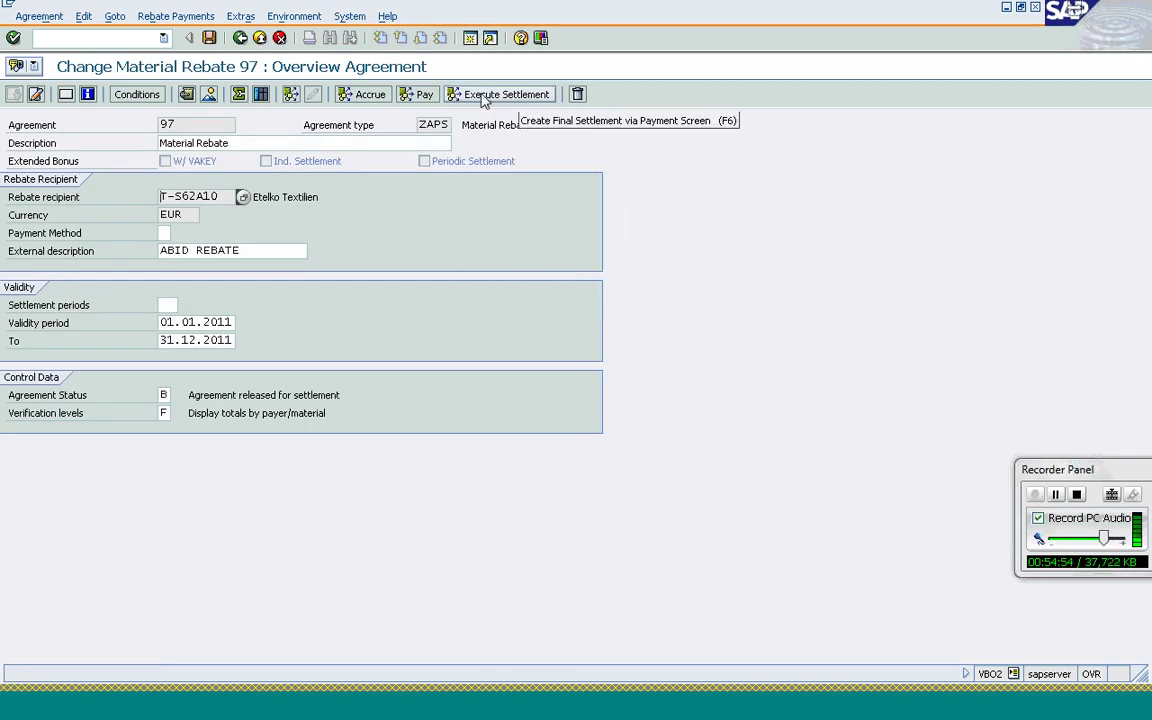
pyautogui.click(483, 96)
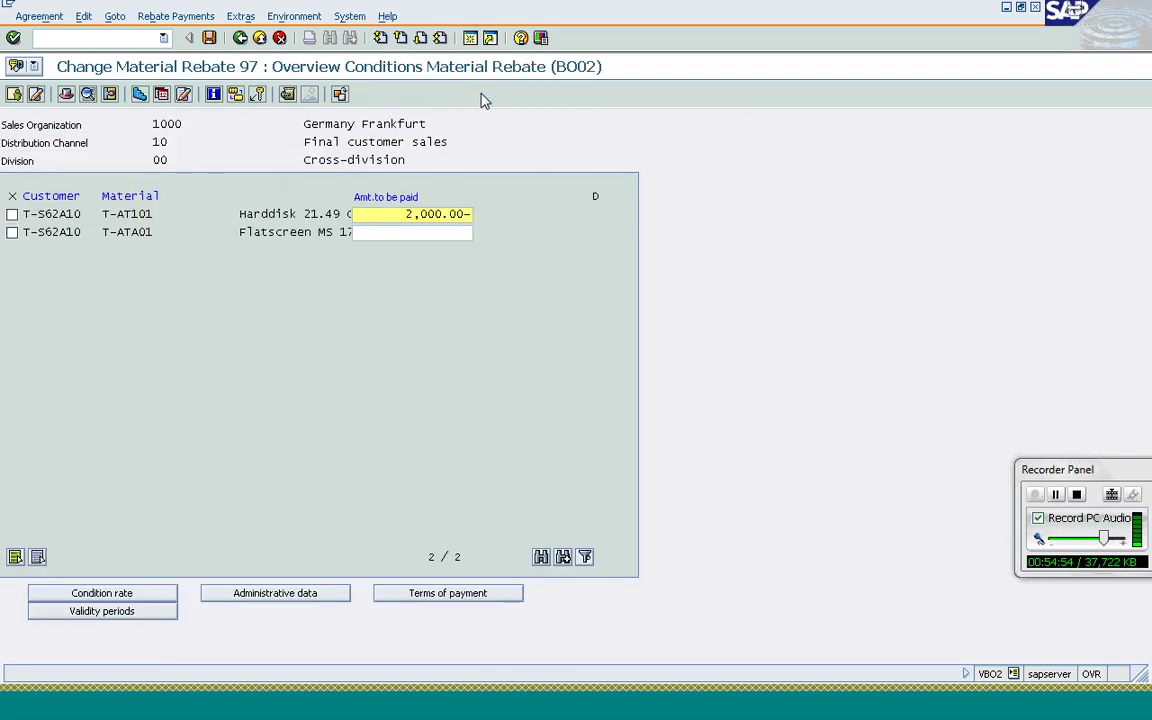
pyautogui.click(407, 216)
pyautogui.write('3')
pyautogui.click(209, 38)
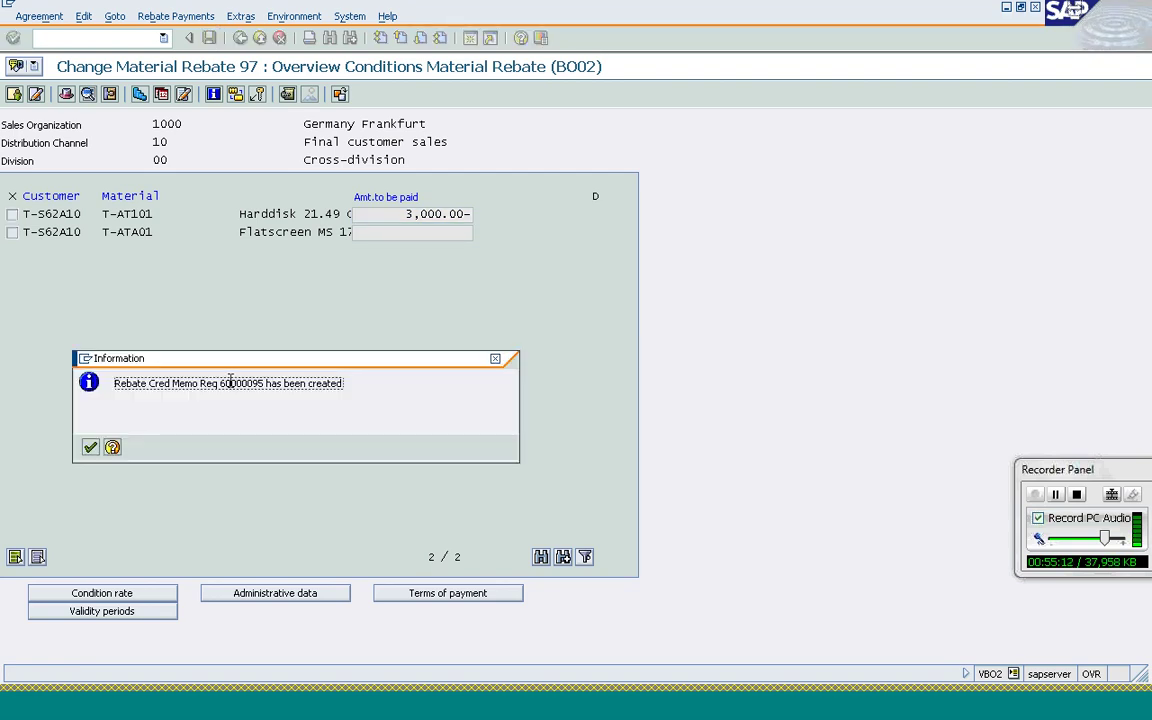
pyautogui.moveTo(230, 381); pyautogui.dragTo(264, 382)
pyautogui.click(262, 383)
pyautogui.click(90, 448)
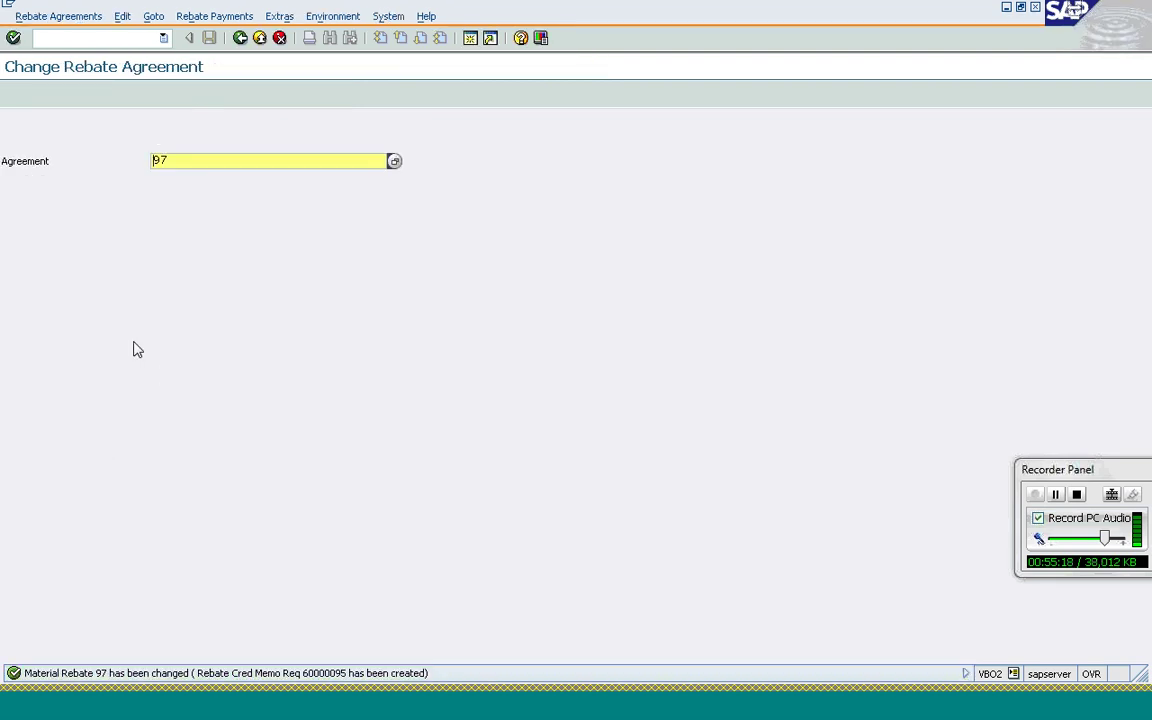
# - Open the new rebate credit memo request in transaction VA02, clear its billing block and save it
pyautogui.click(105, 37)
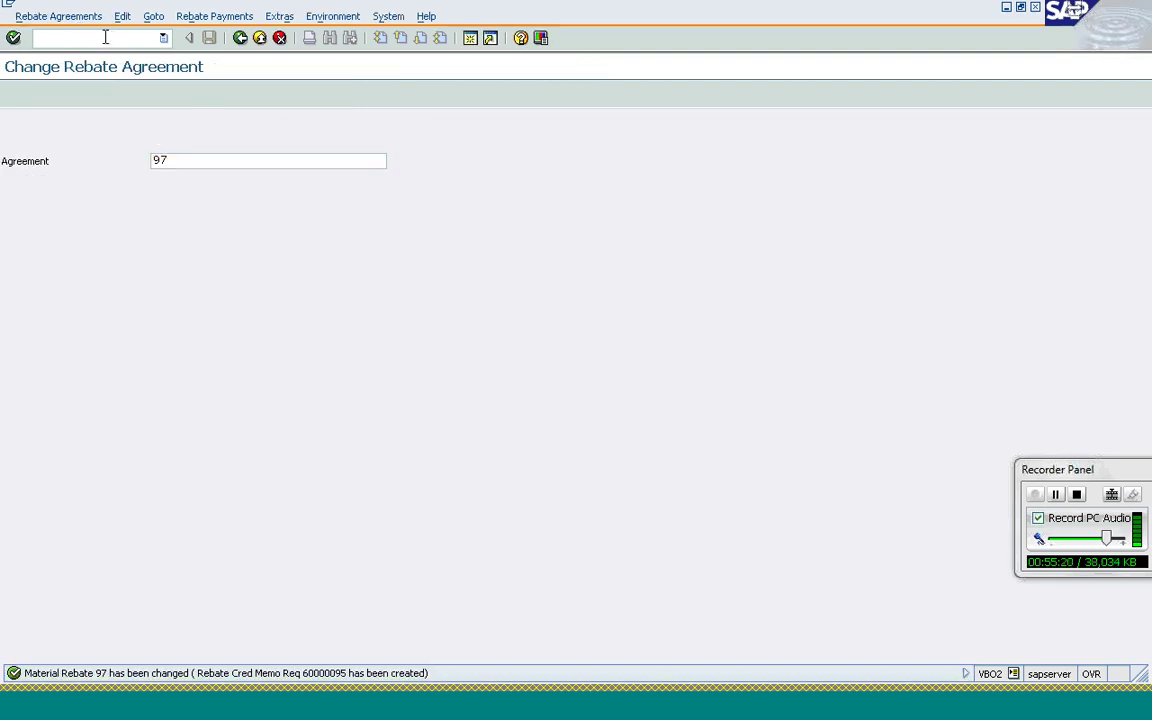
pyautogui.write('/nva02')
pyautogui.press('Return')
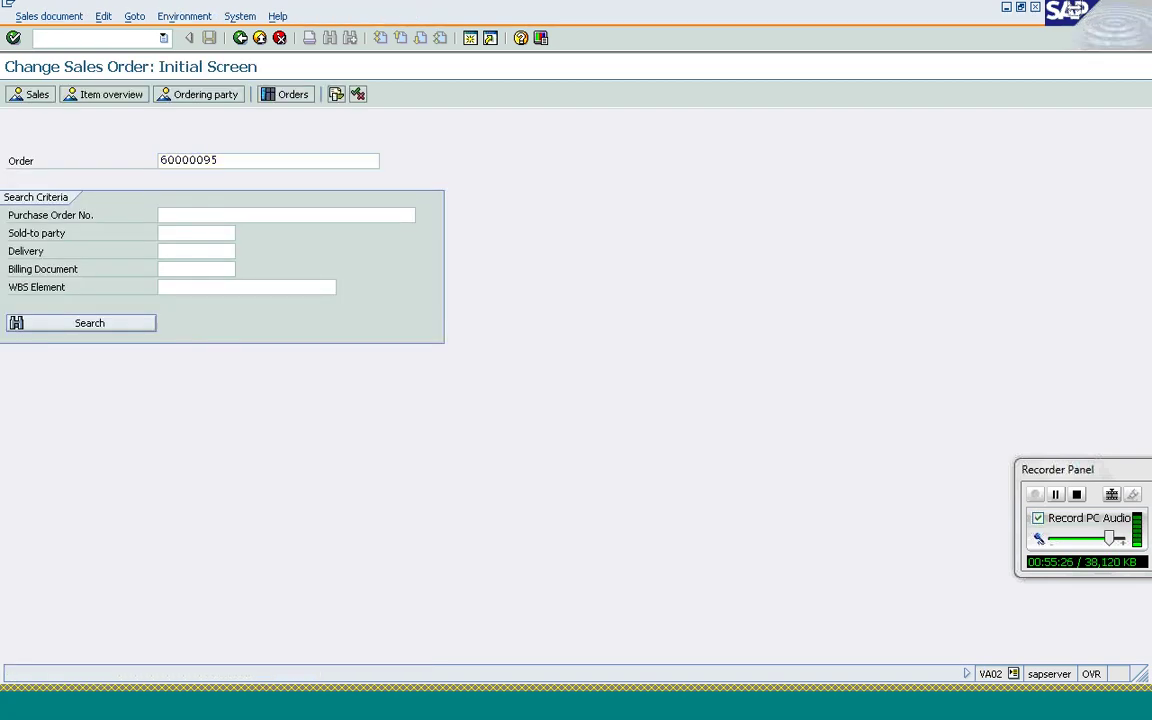
pyautogui.press('Return')
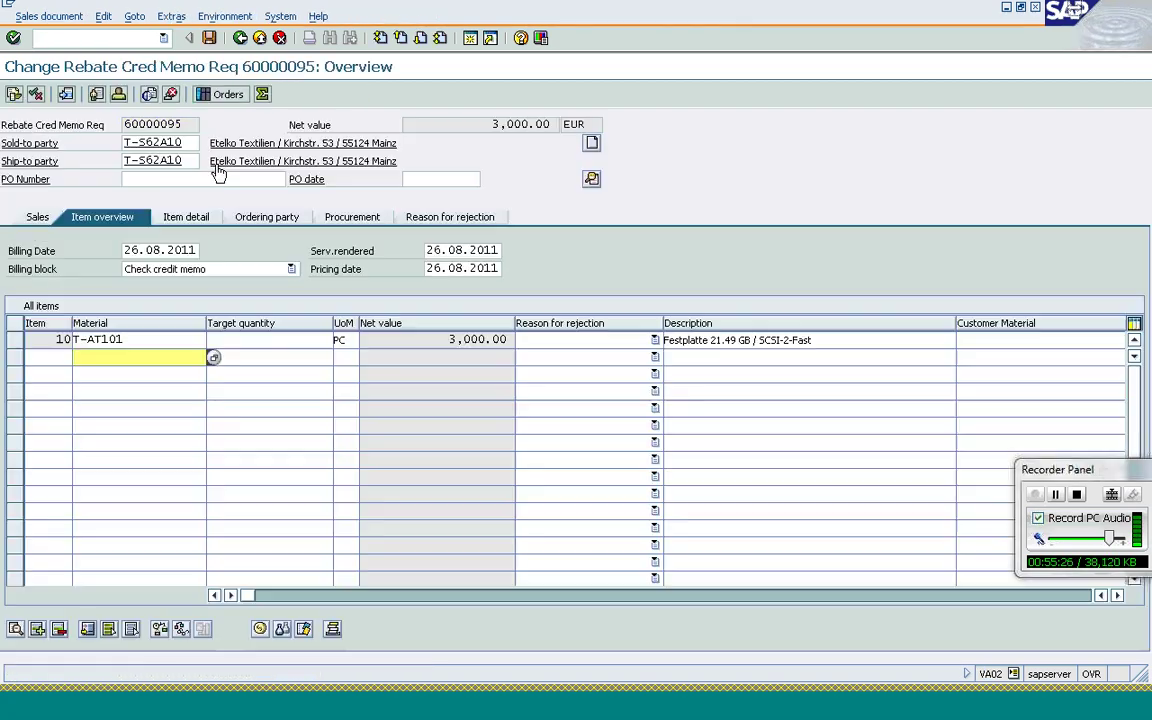
pyautogui.click(170, 272)
pyautogui.scroll(1, 228, 293)
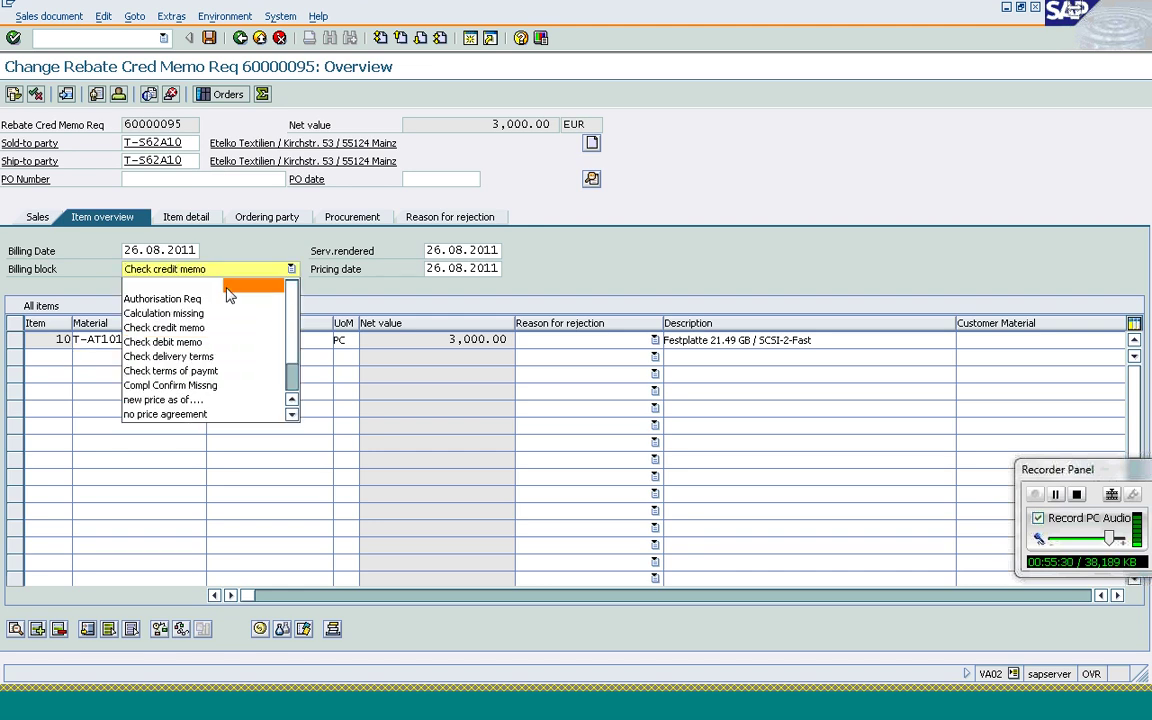
pyautogui.click(143, 287)
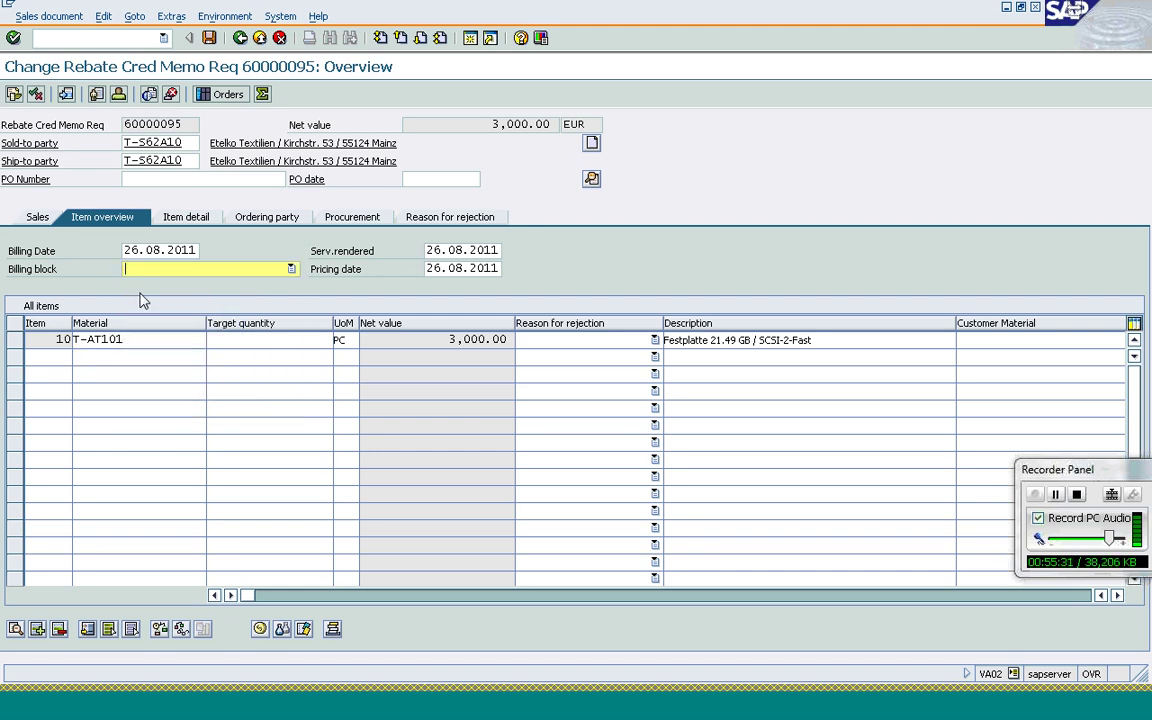
pyautogui.click(210, 39)
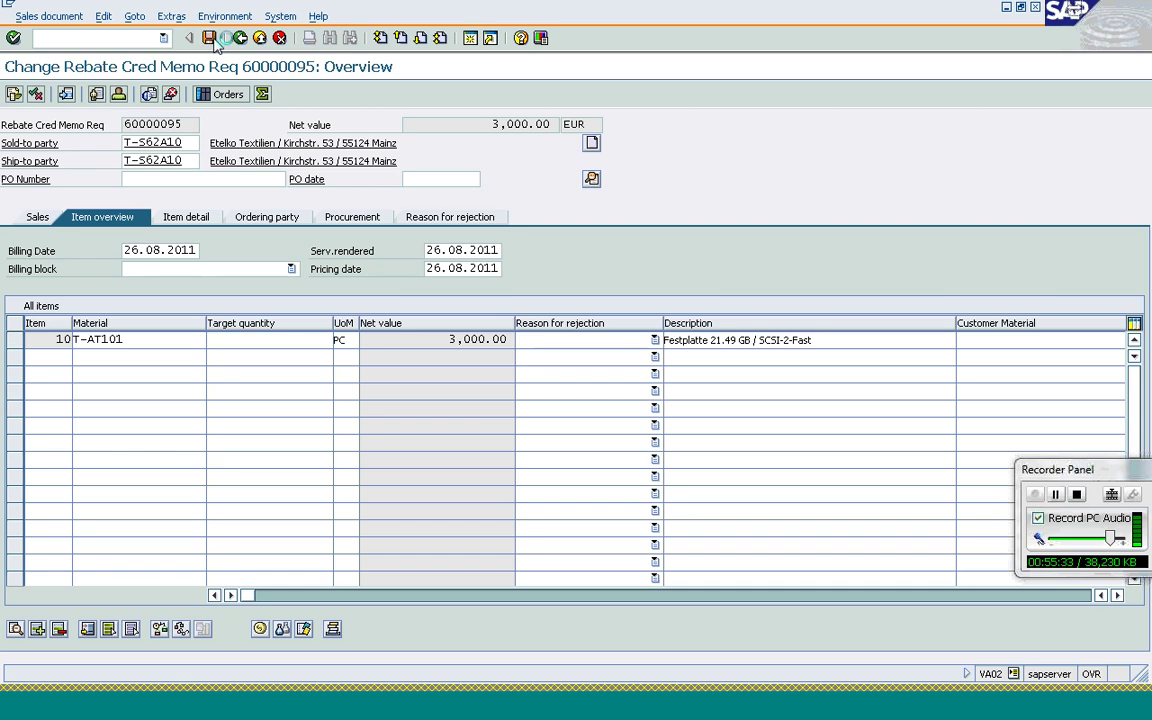
# - Create the rebate credit memo for the request with transaction VF01, check the pricing conditions of item 10, and save it
pyautogui.click(108, 41)
pyautogui.write('/nvf0')
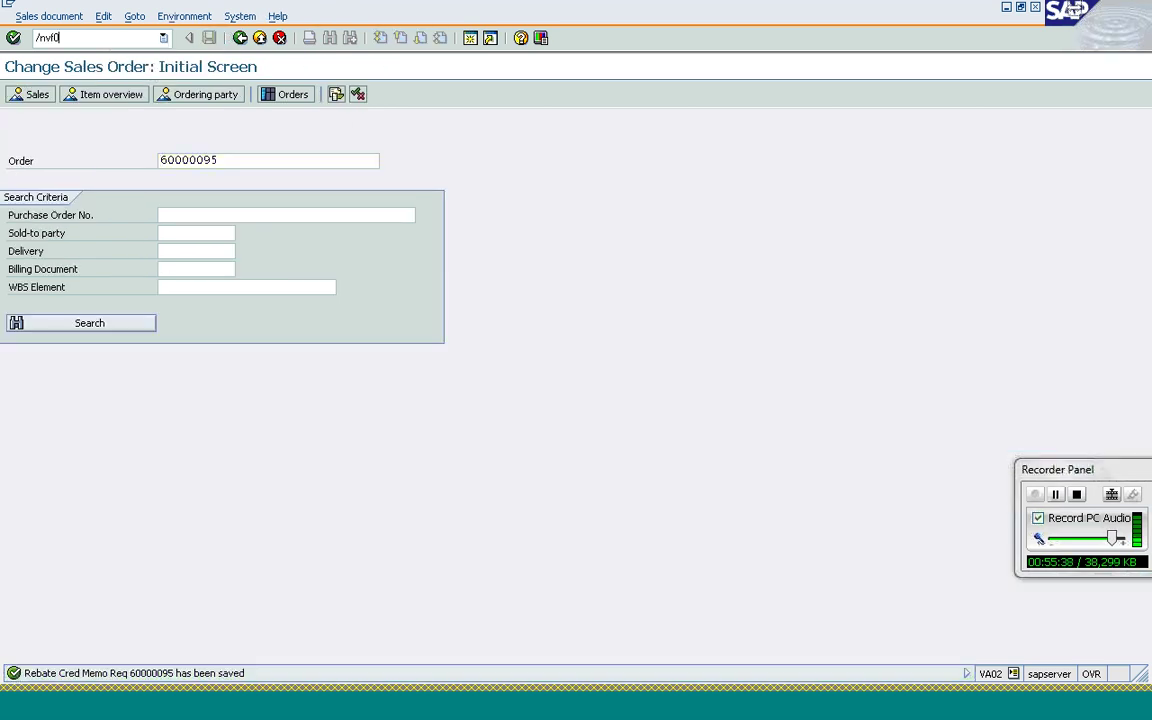
pyautogui.write('1')
pyautogui.press('Return')
pyautogui.press('Return')
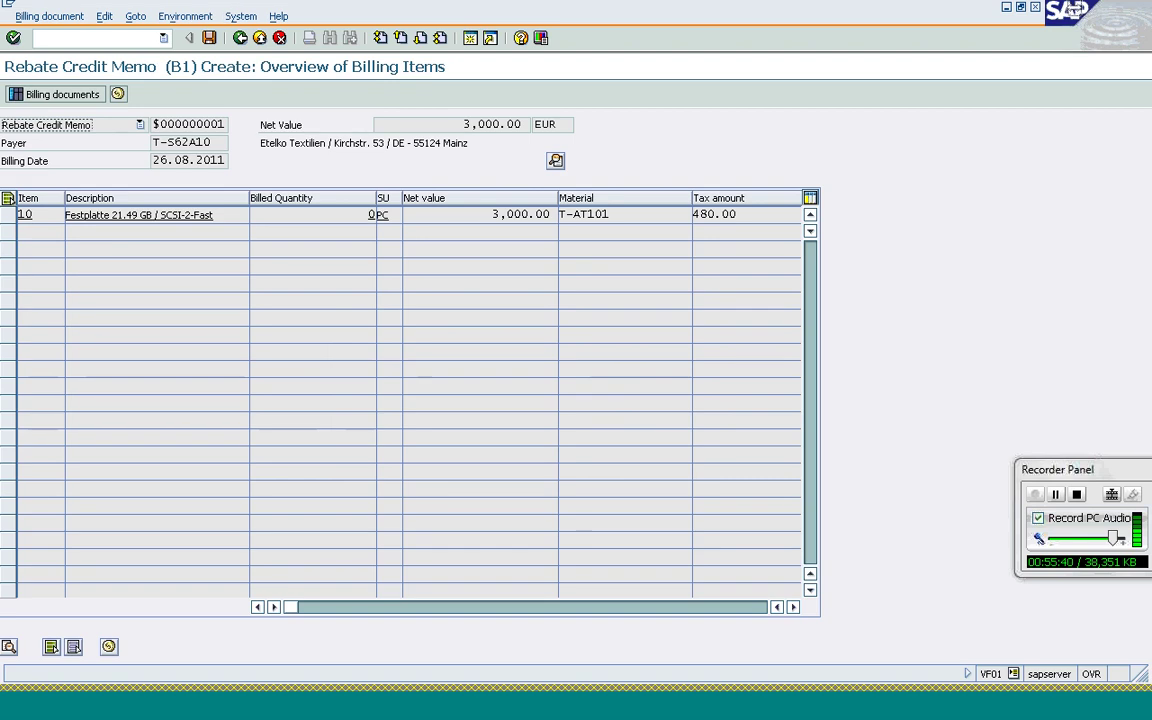
pyautogui.click(7, 198)
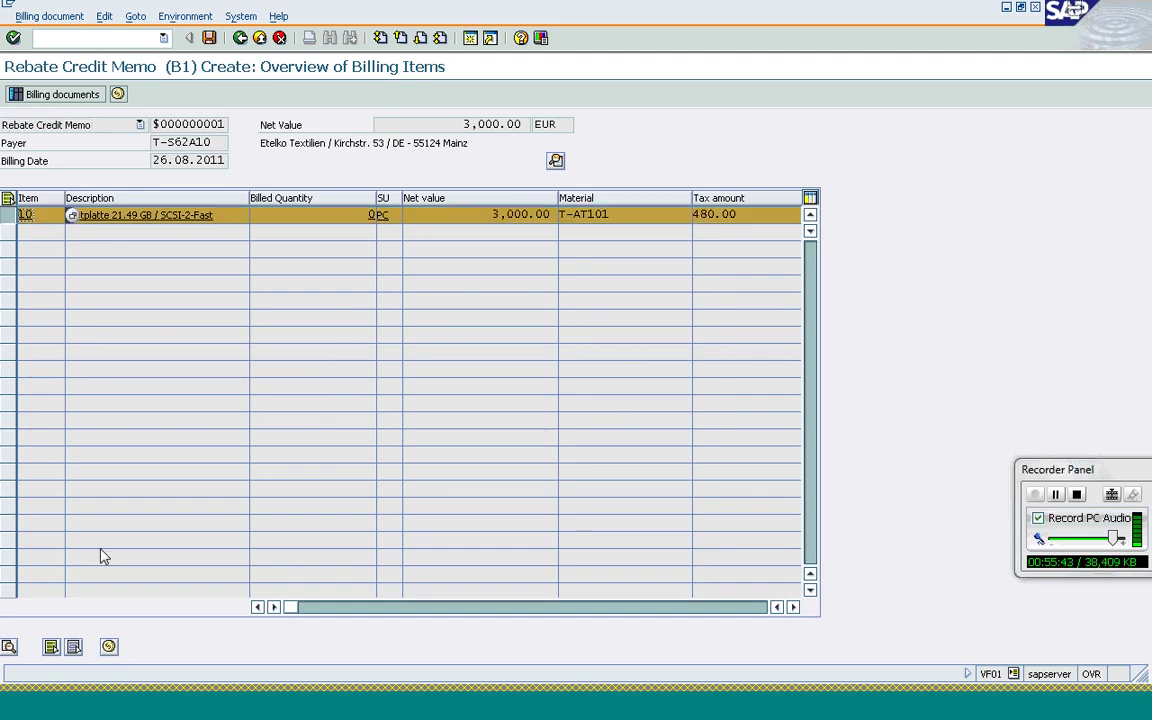
pyautogui.click(109, 647)
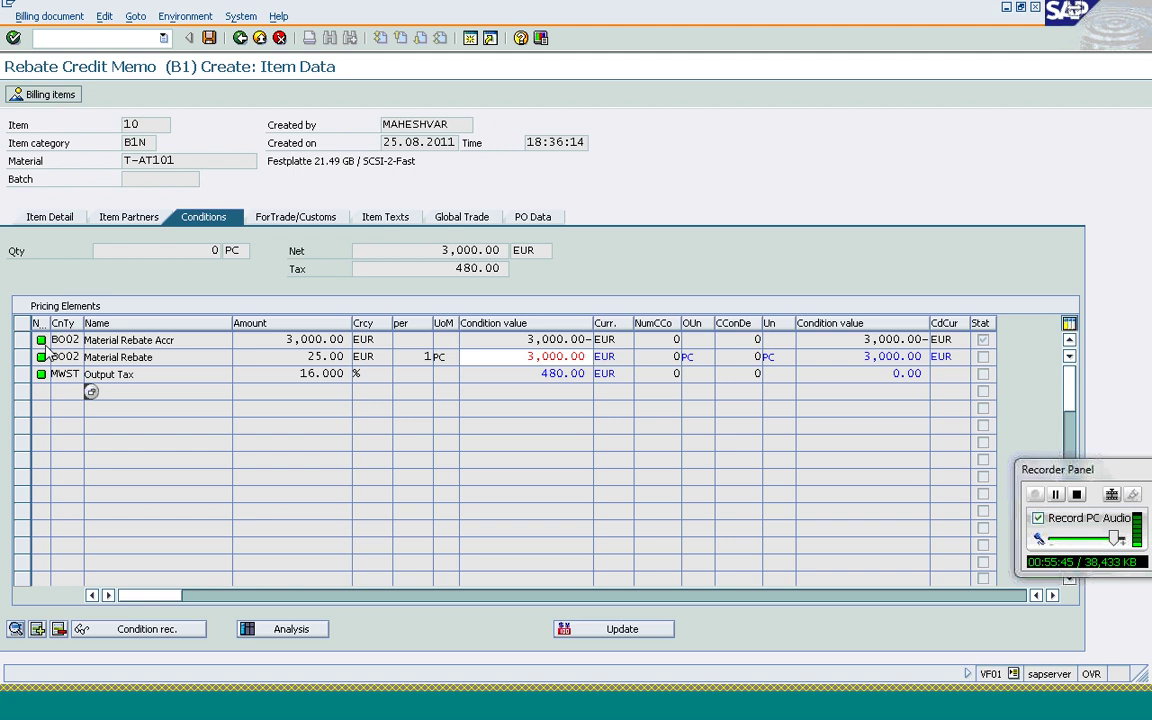
pyautogui.click(206, 358)
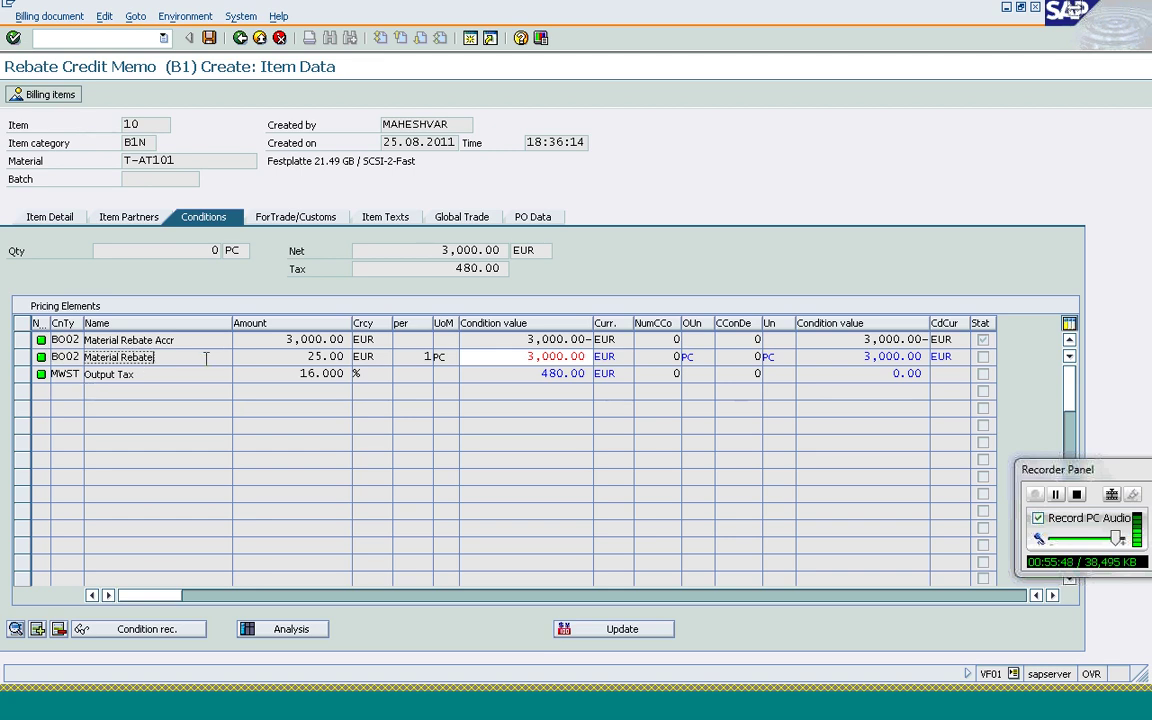
pyautogui.click(210, 42)
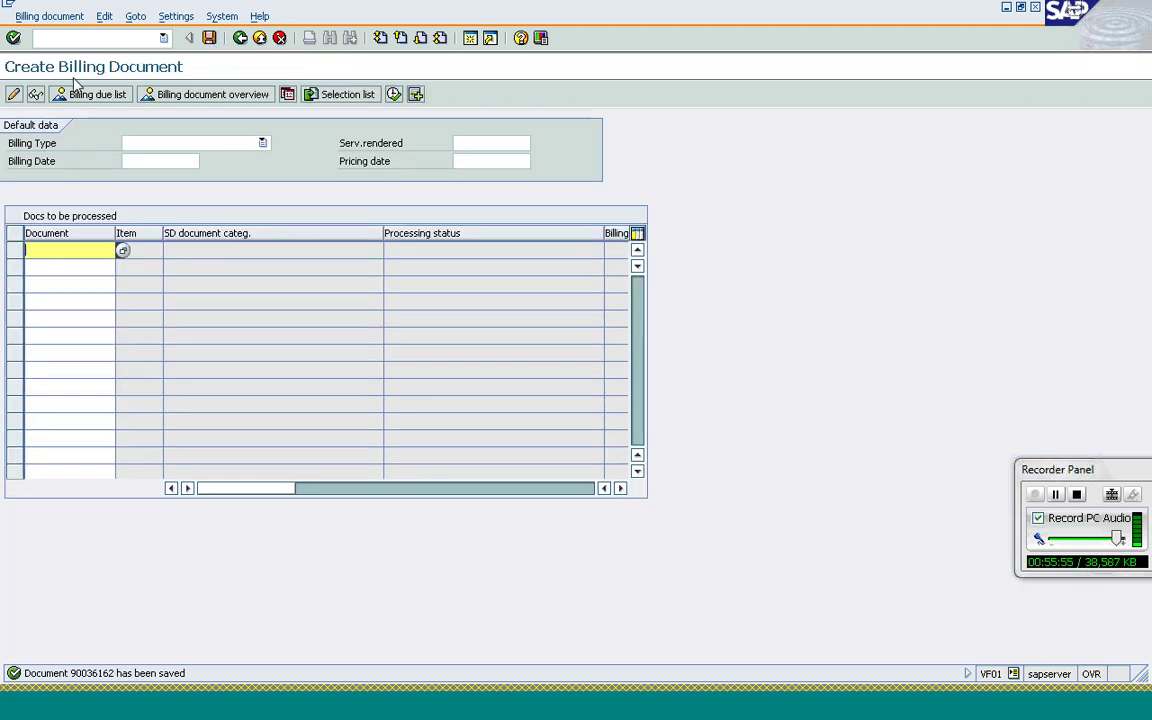
# - Reopen agreement 97 with transaction VBO2 and check its available rebate document types and its agreement status
pyautogui.click(101, 44)
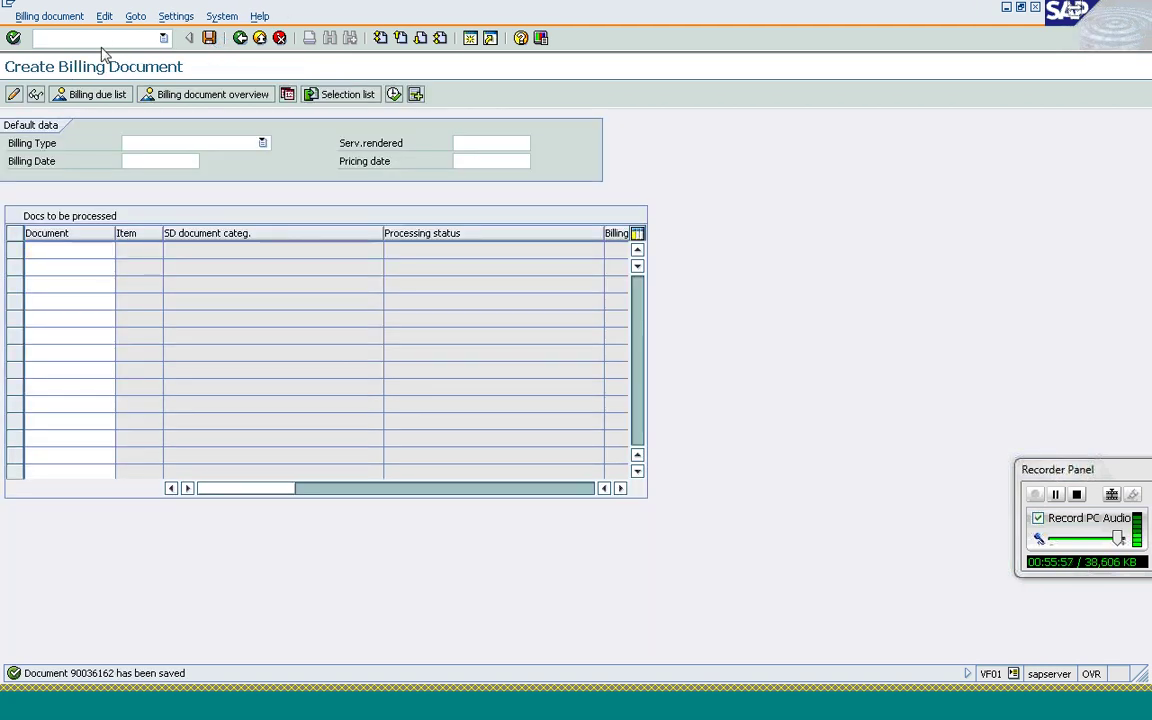
pyautogui.write('/nvbo2')
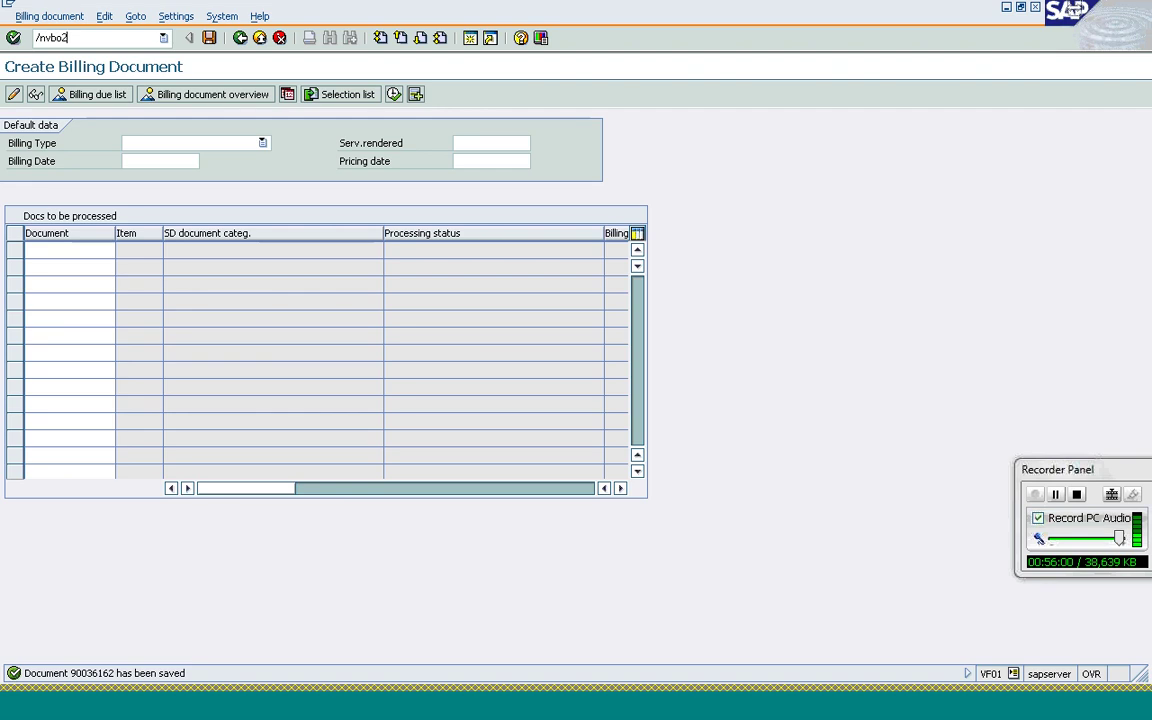
pyautogui.press('Return')
pyautogui.press('Return')
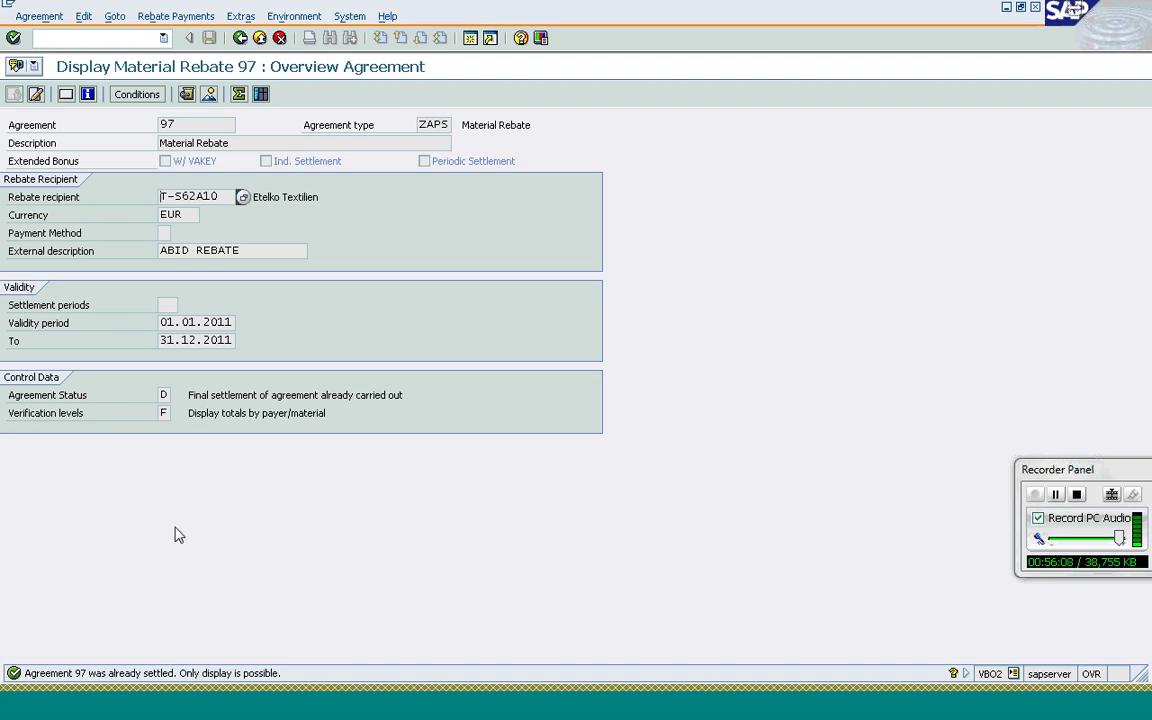
pyautogui.click(150, 16)
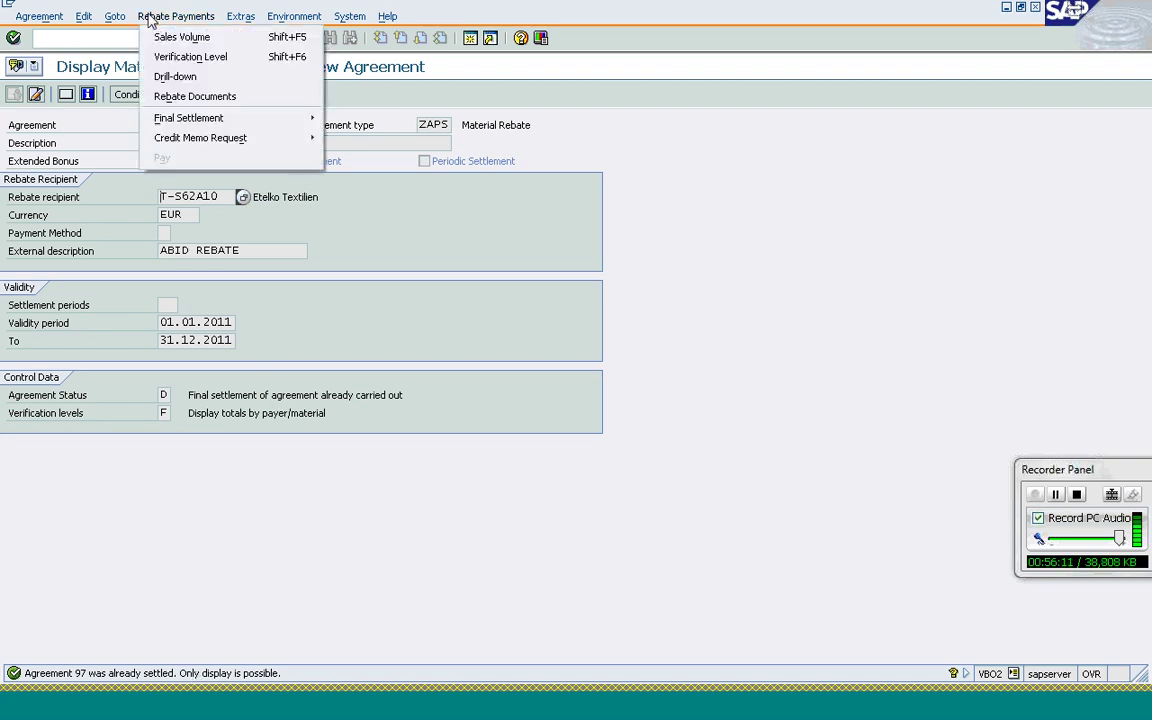
pyautogui.click(172, 96)
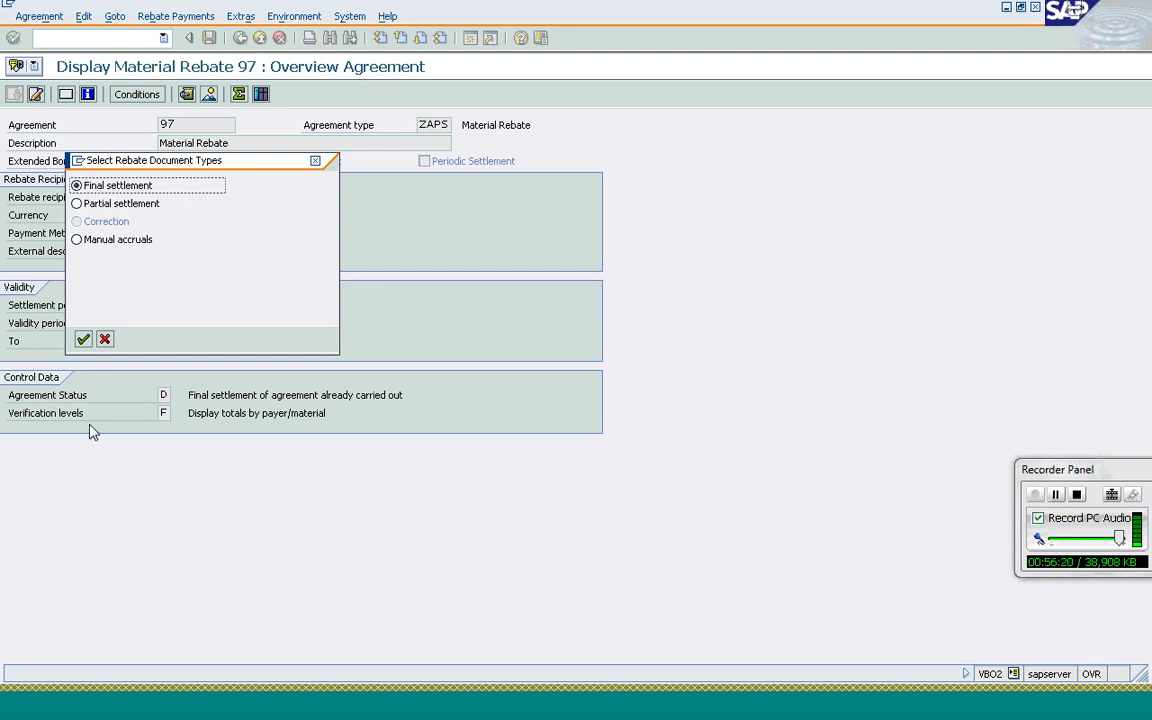
pyautogui.click(105, 340)
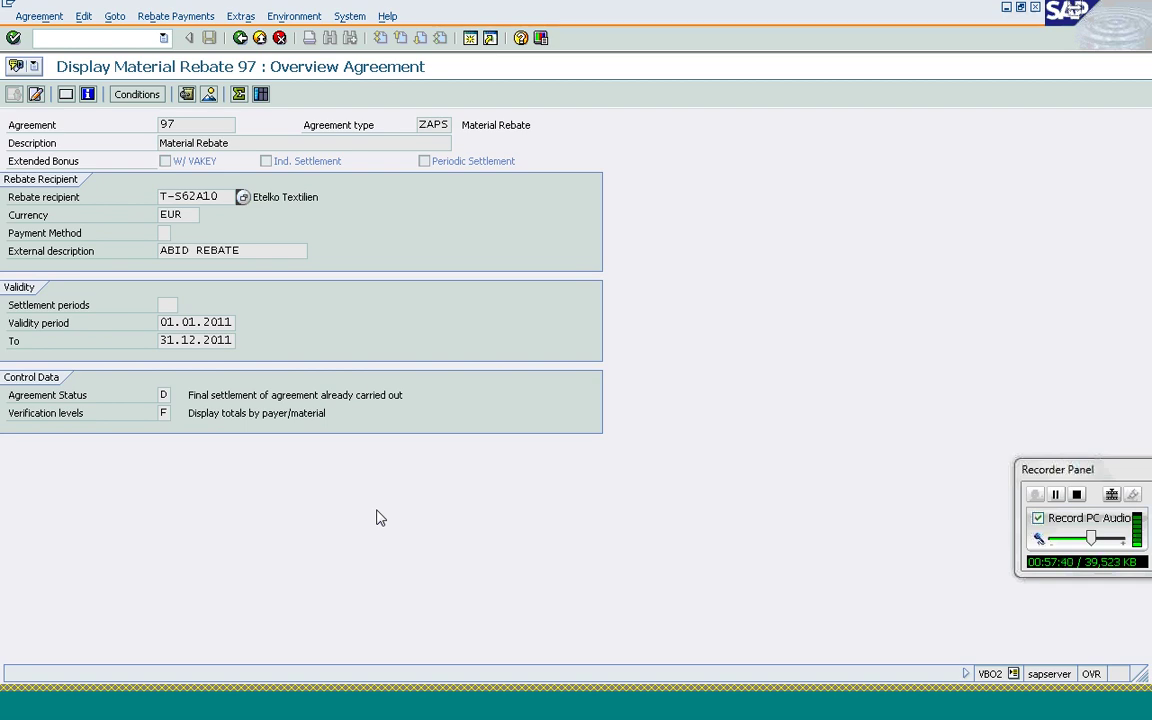
pyautogui.click(301, 394)
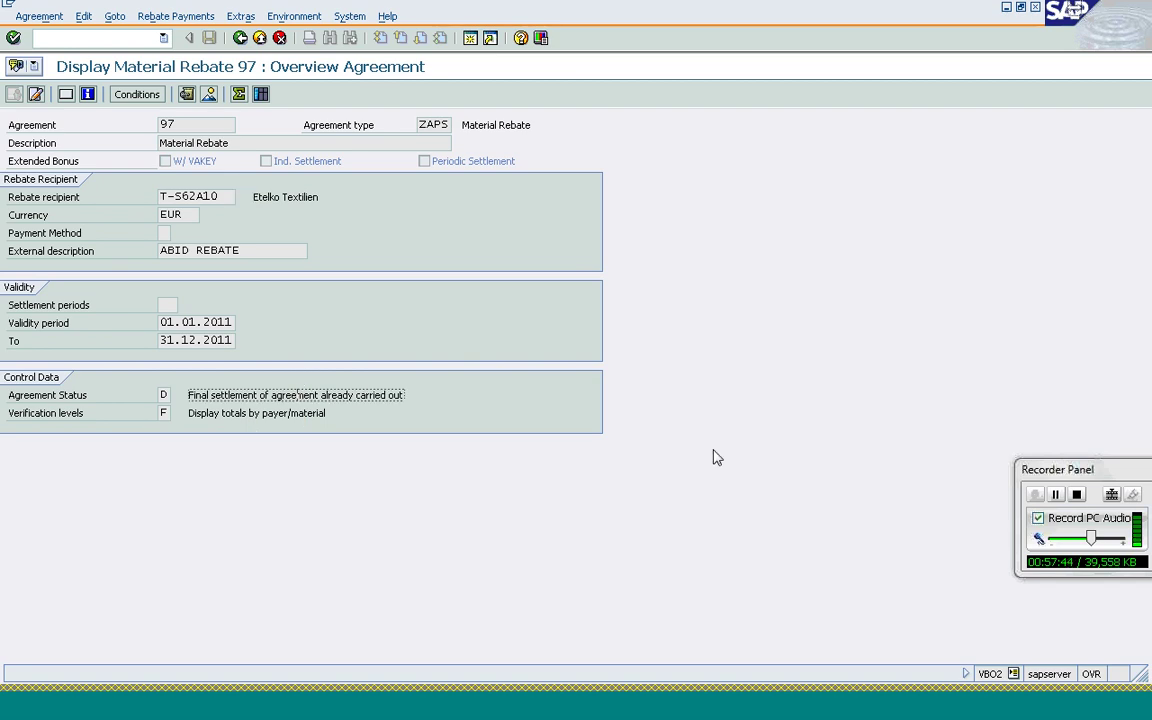